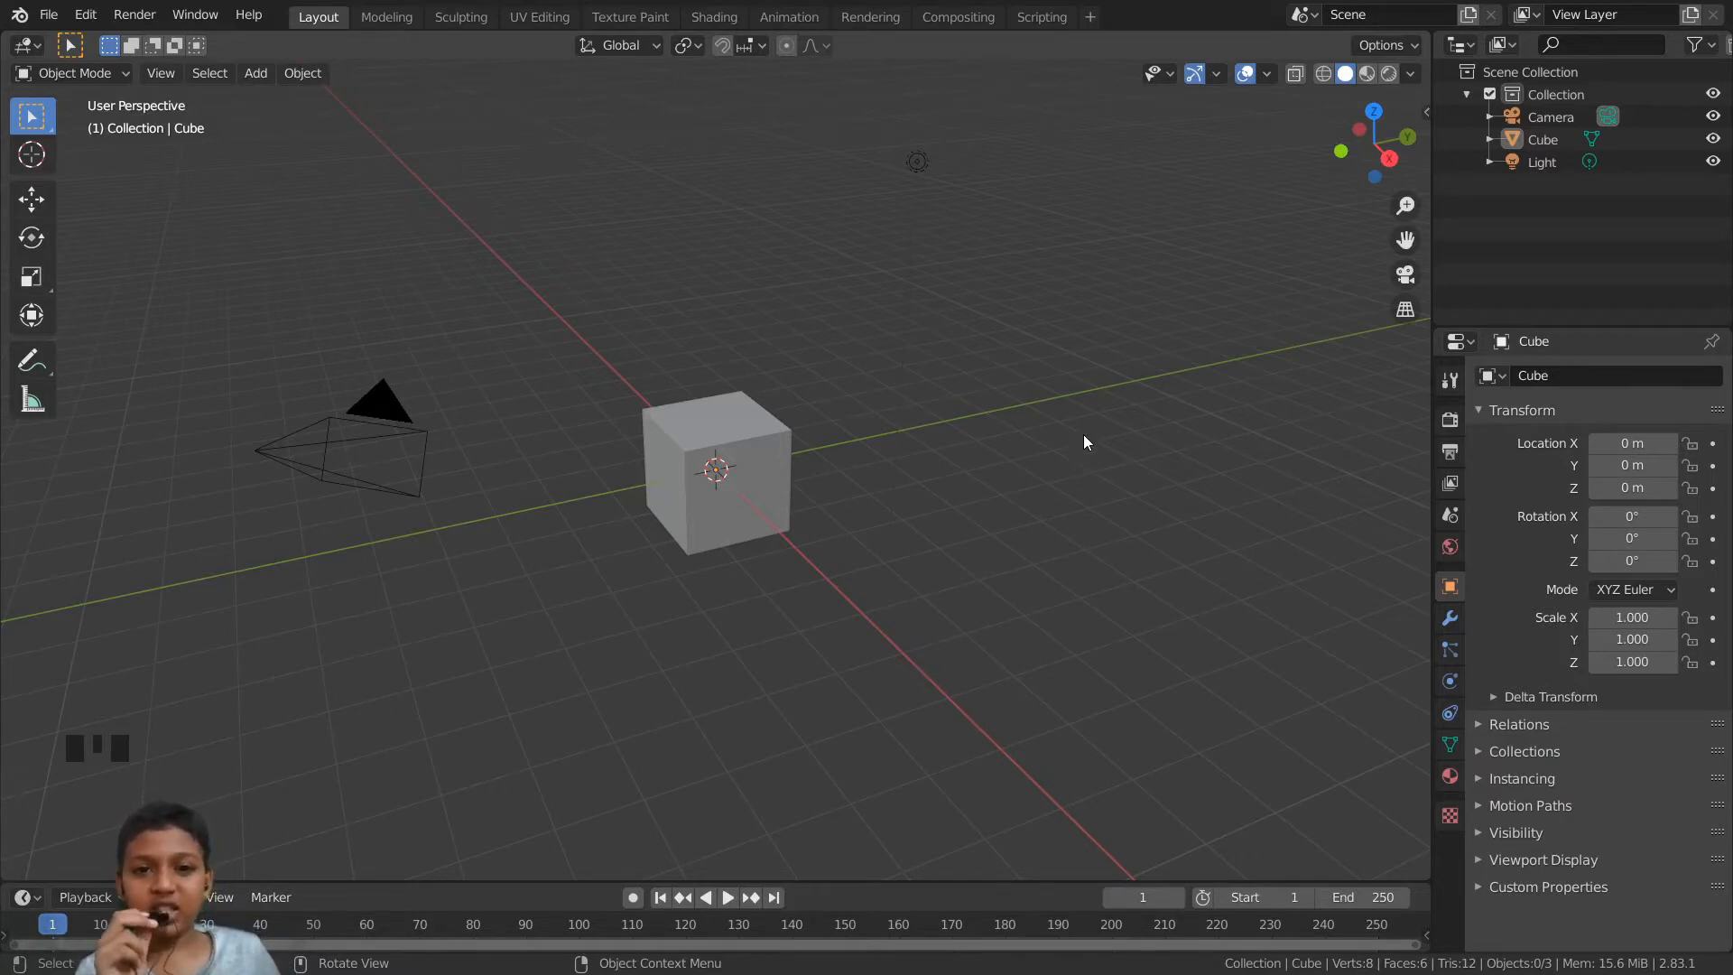
scroll(1083, 442, "down", 2)
middle_click_drag(1069, 446, 1054, 448)
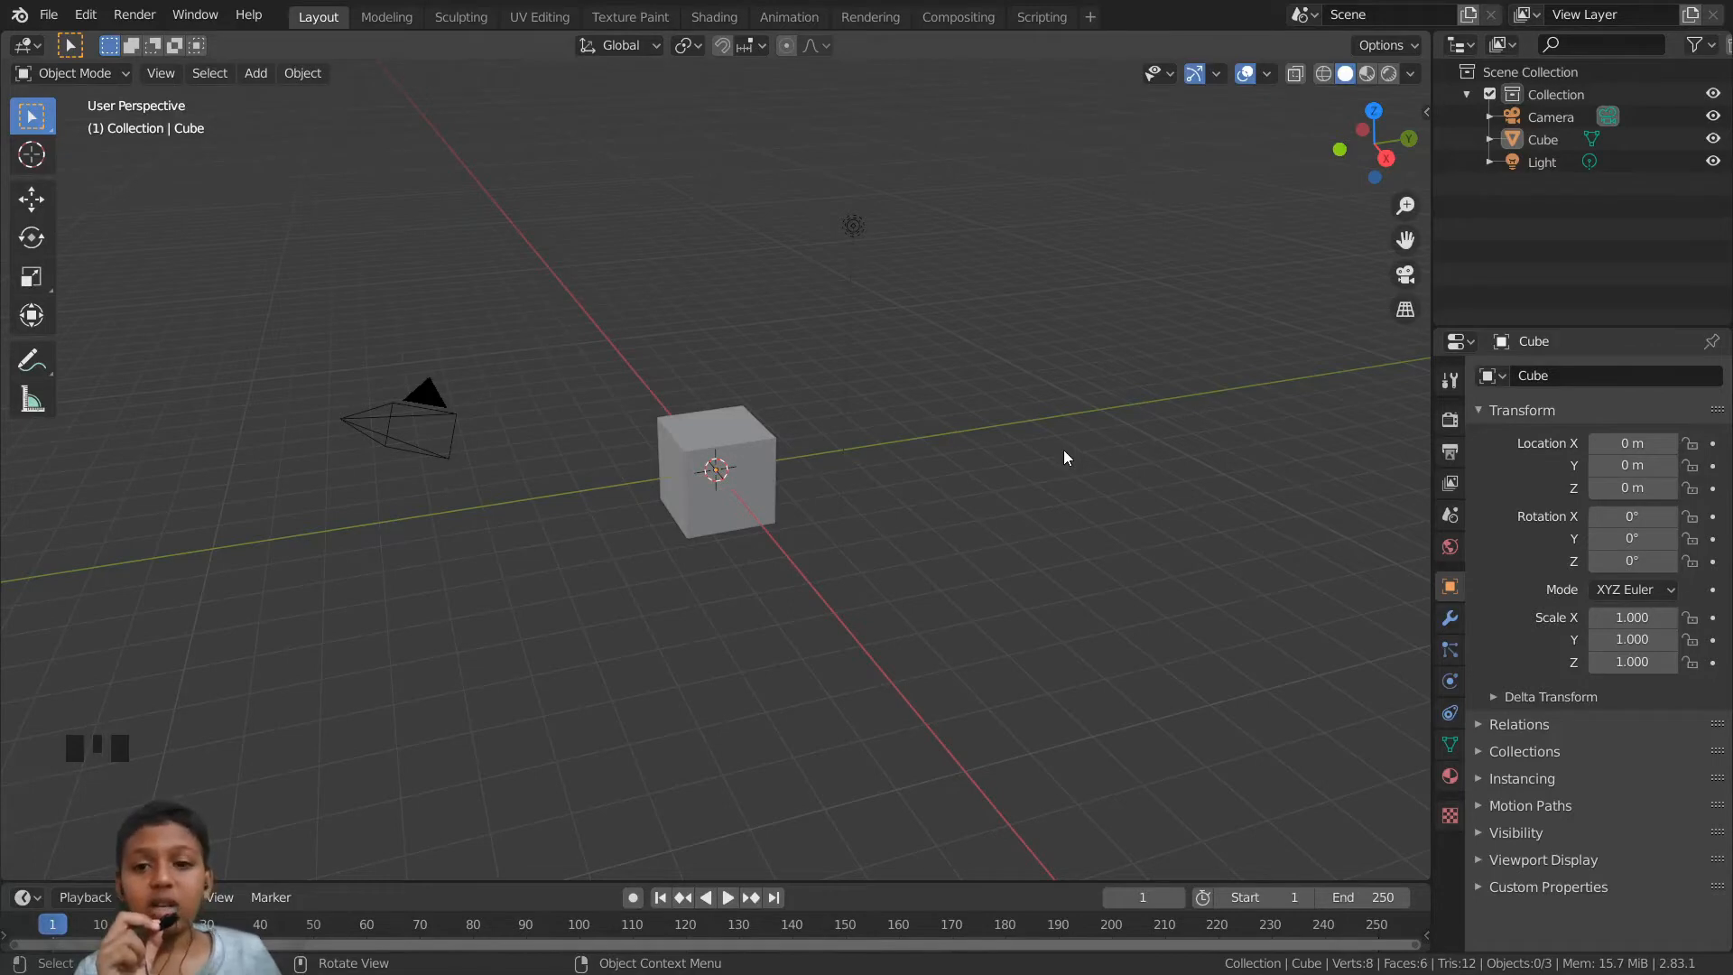
scroll(1063, 456, "down", 1)
scroll(1063, 456, "up", 2)
scroll(571, 337, "down", 1)
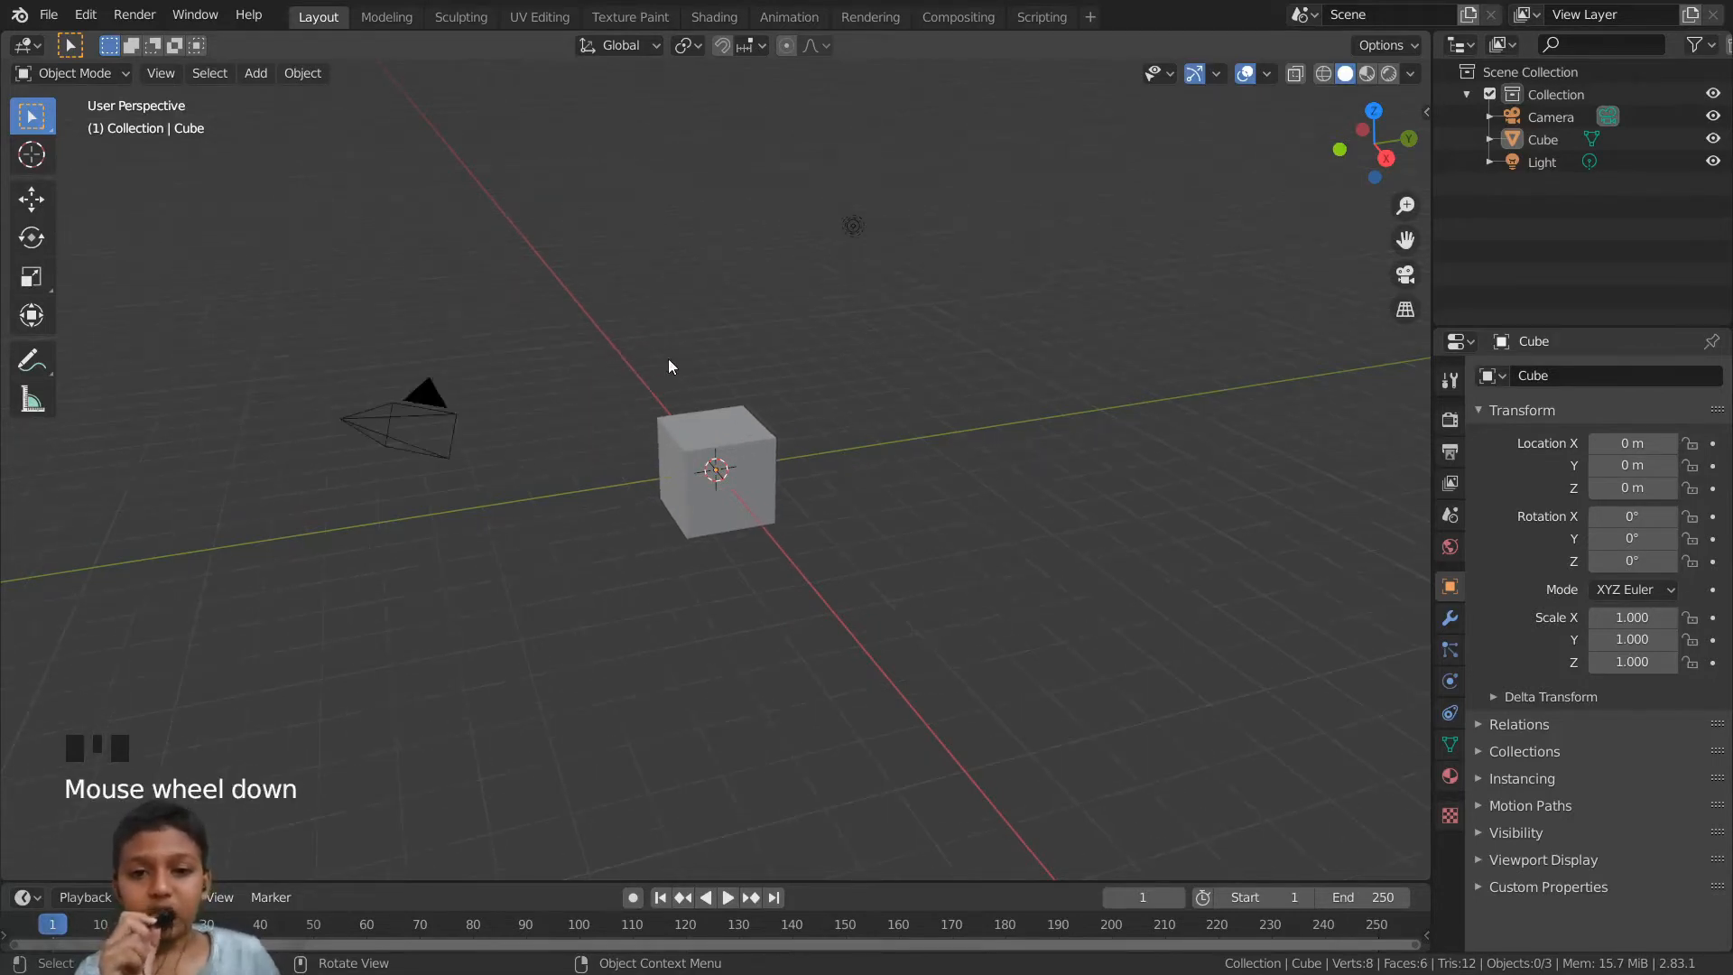
scroll(812, 521, "down", 1)
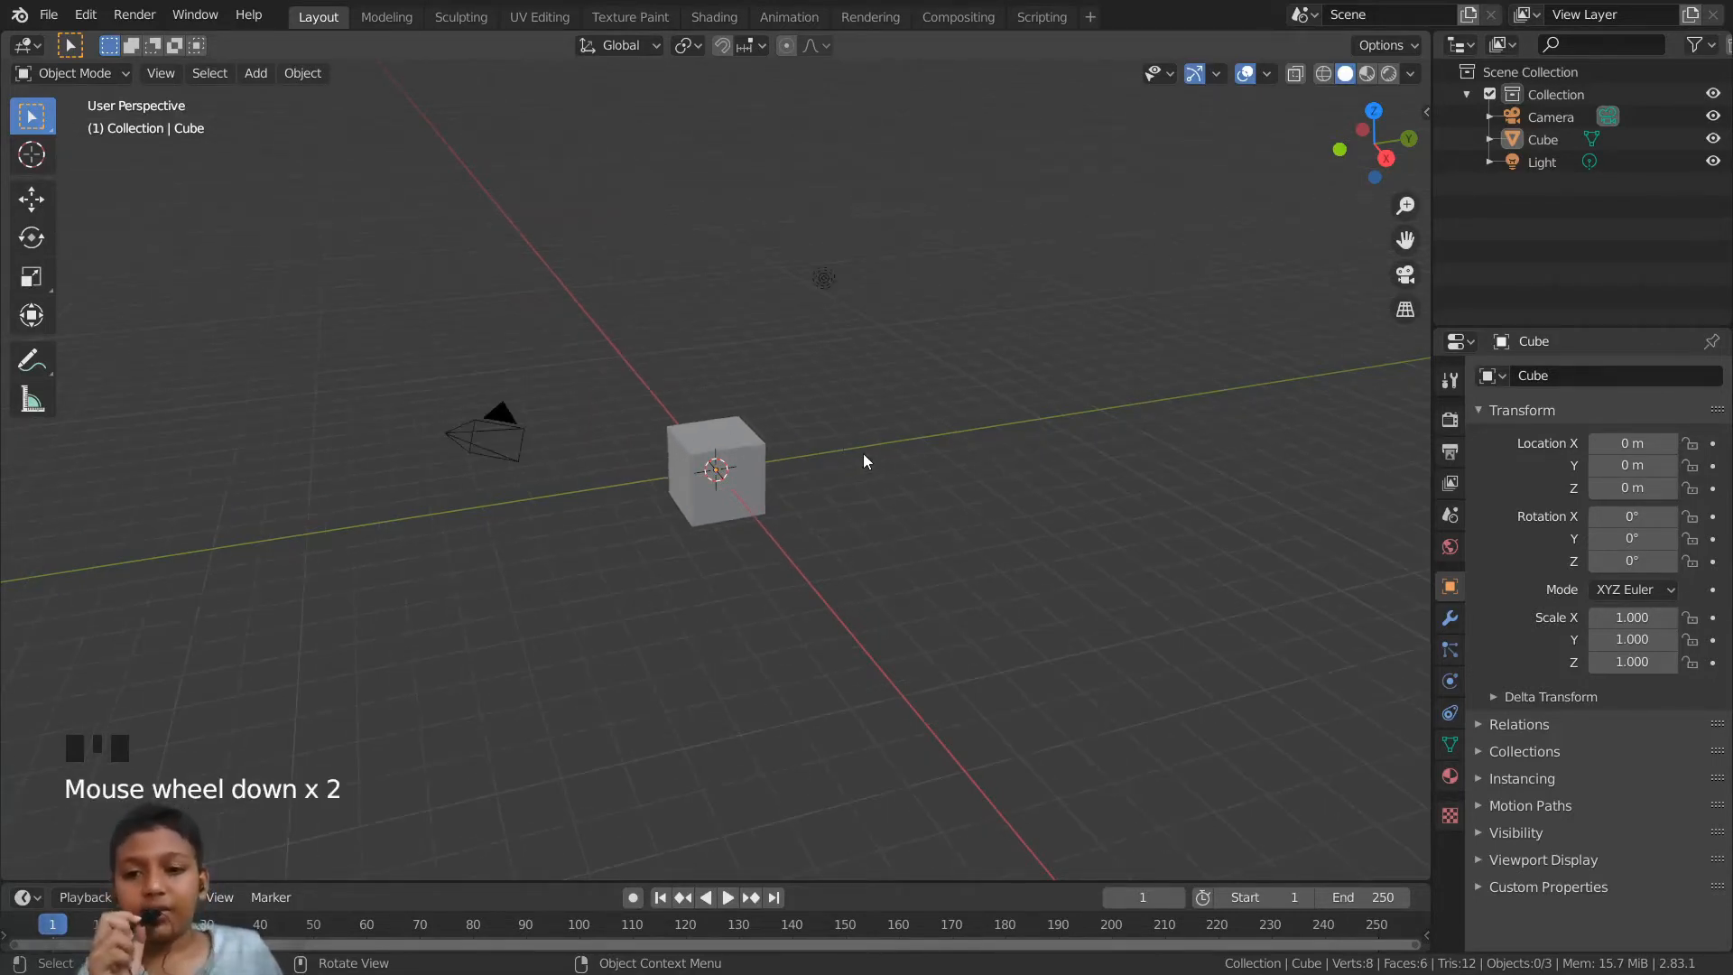
middle_click(873, 491)
scroll(888, 491, "down", 2)
scroll(888, 496, "up", 4)
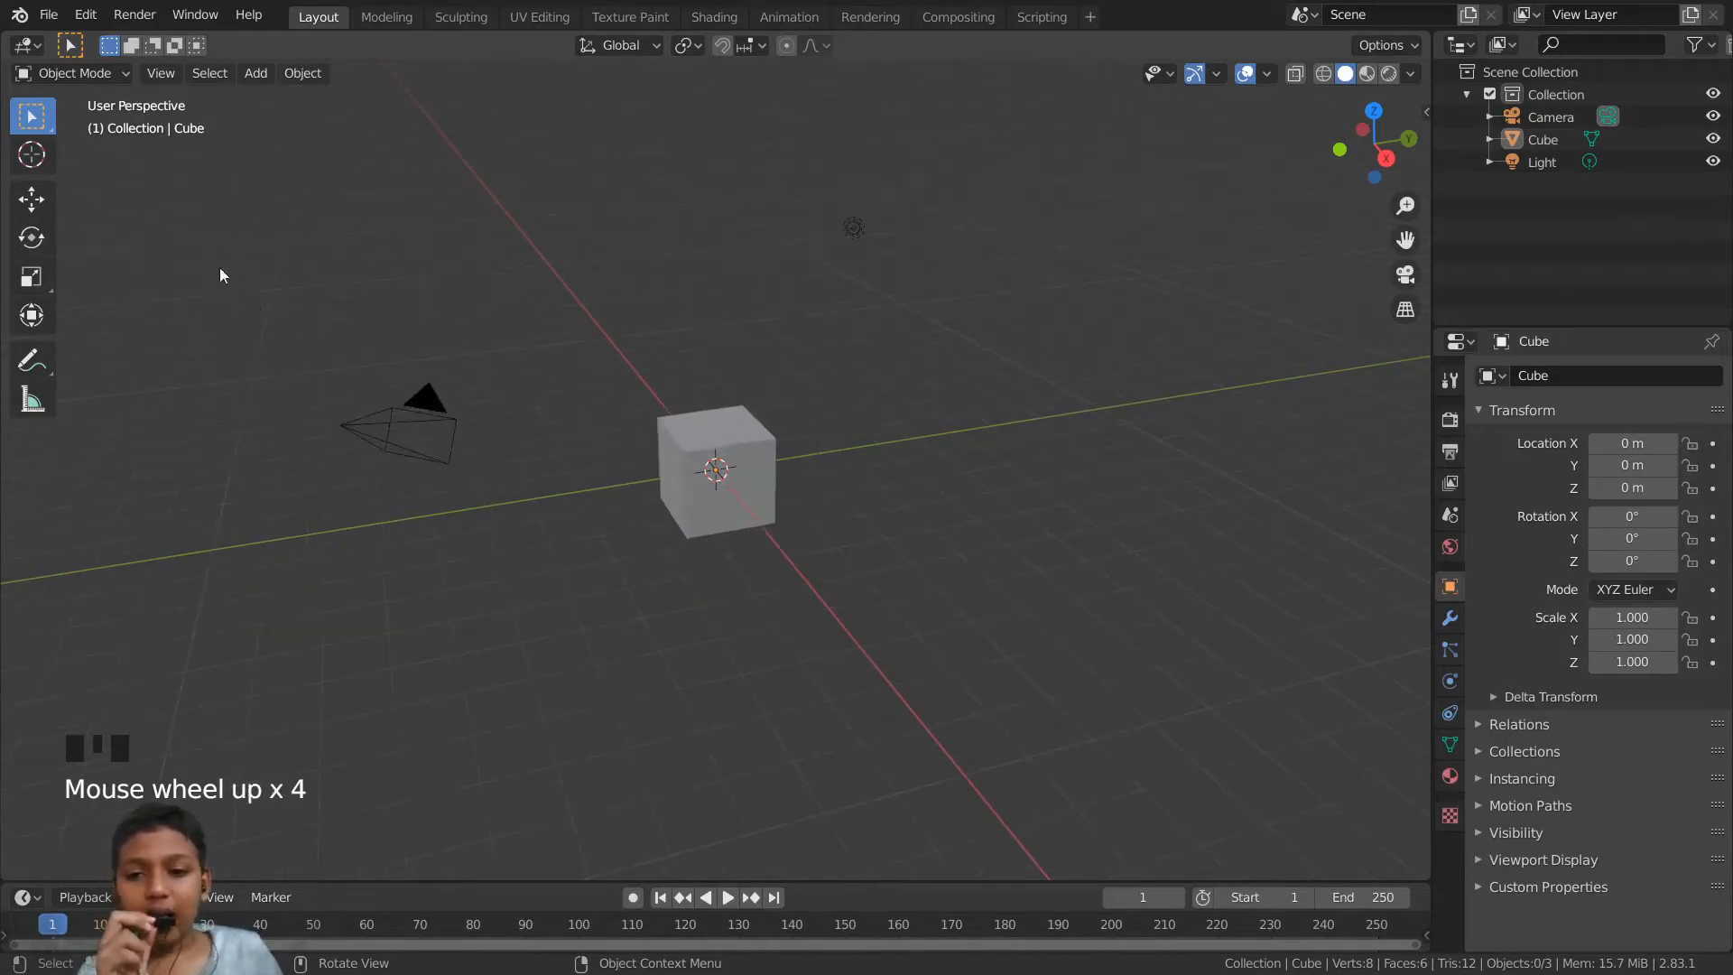
- Delete the default camera, cube and light from the scene
left_click_drag(275, 113, 1132, 673)
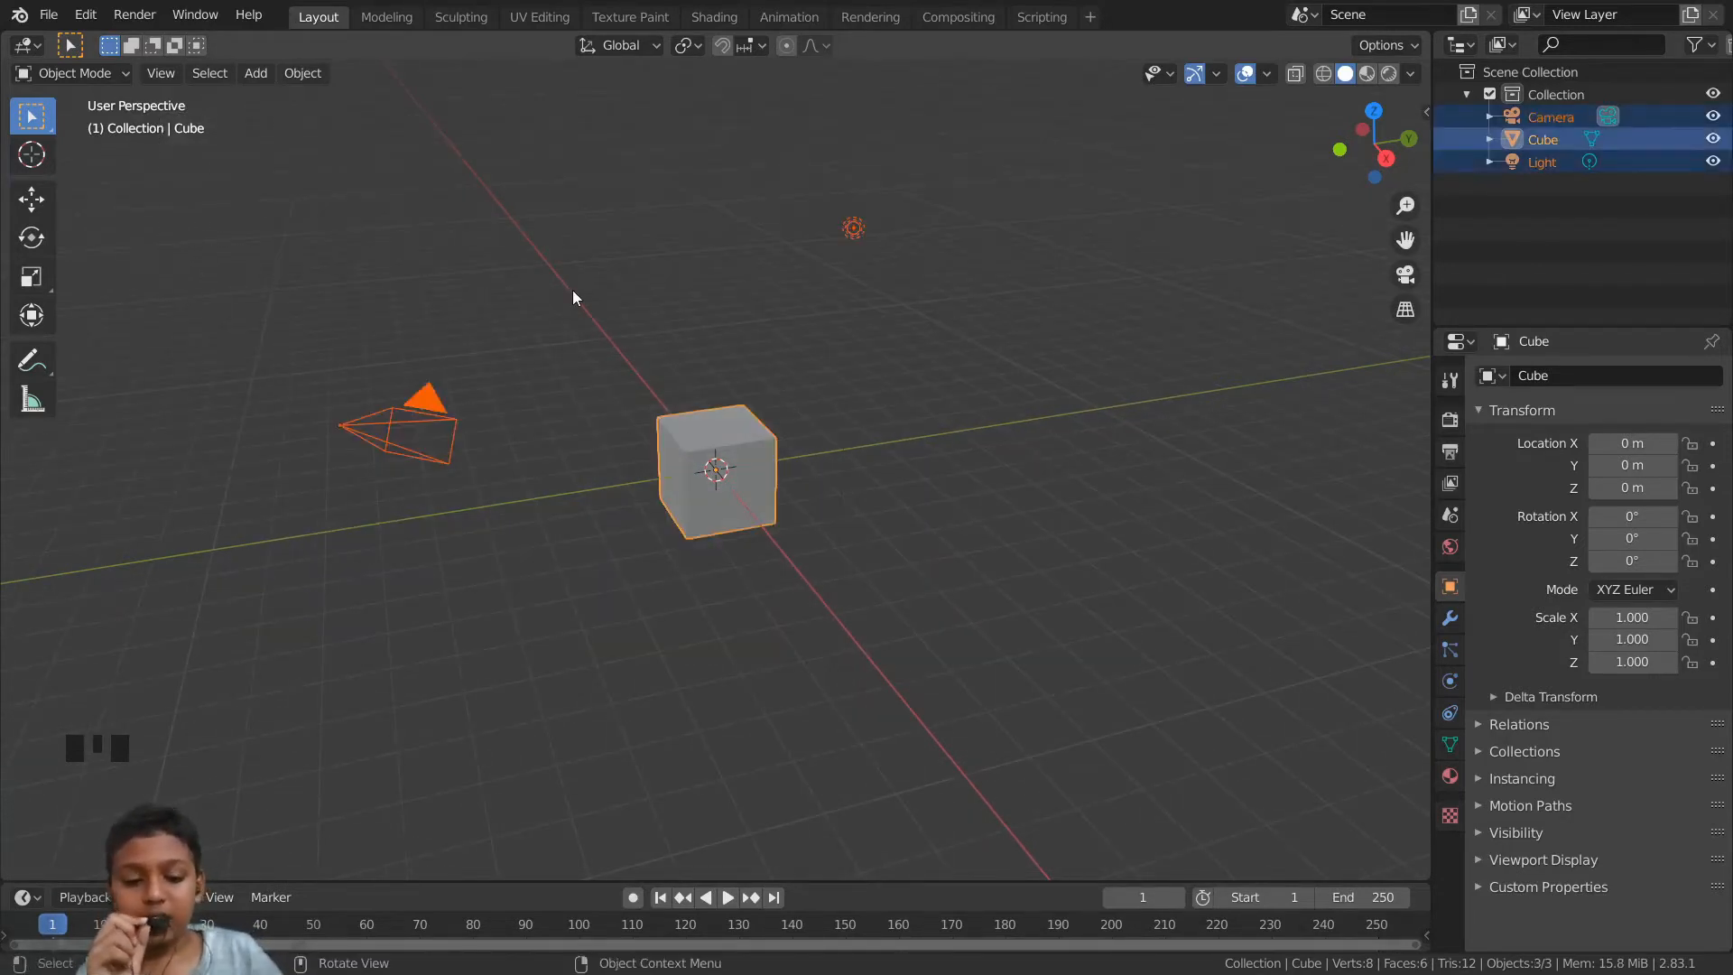
key("Delete")
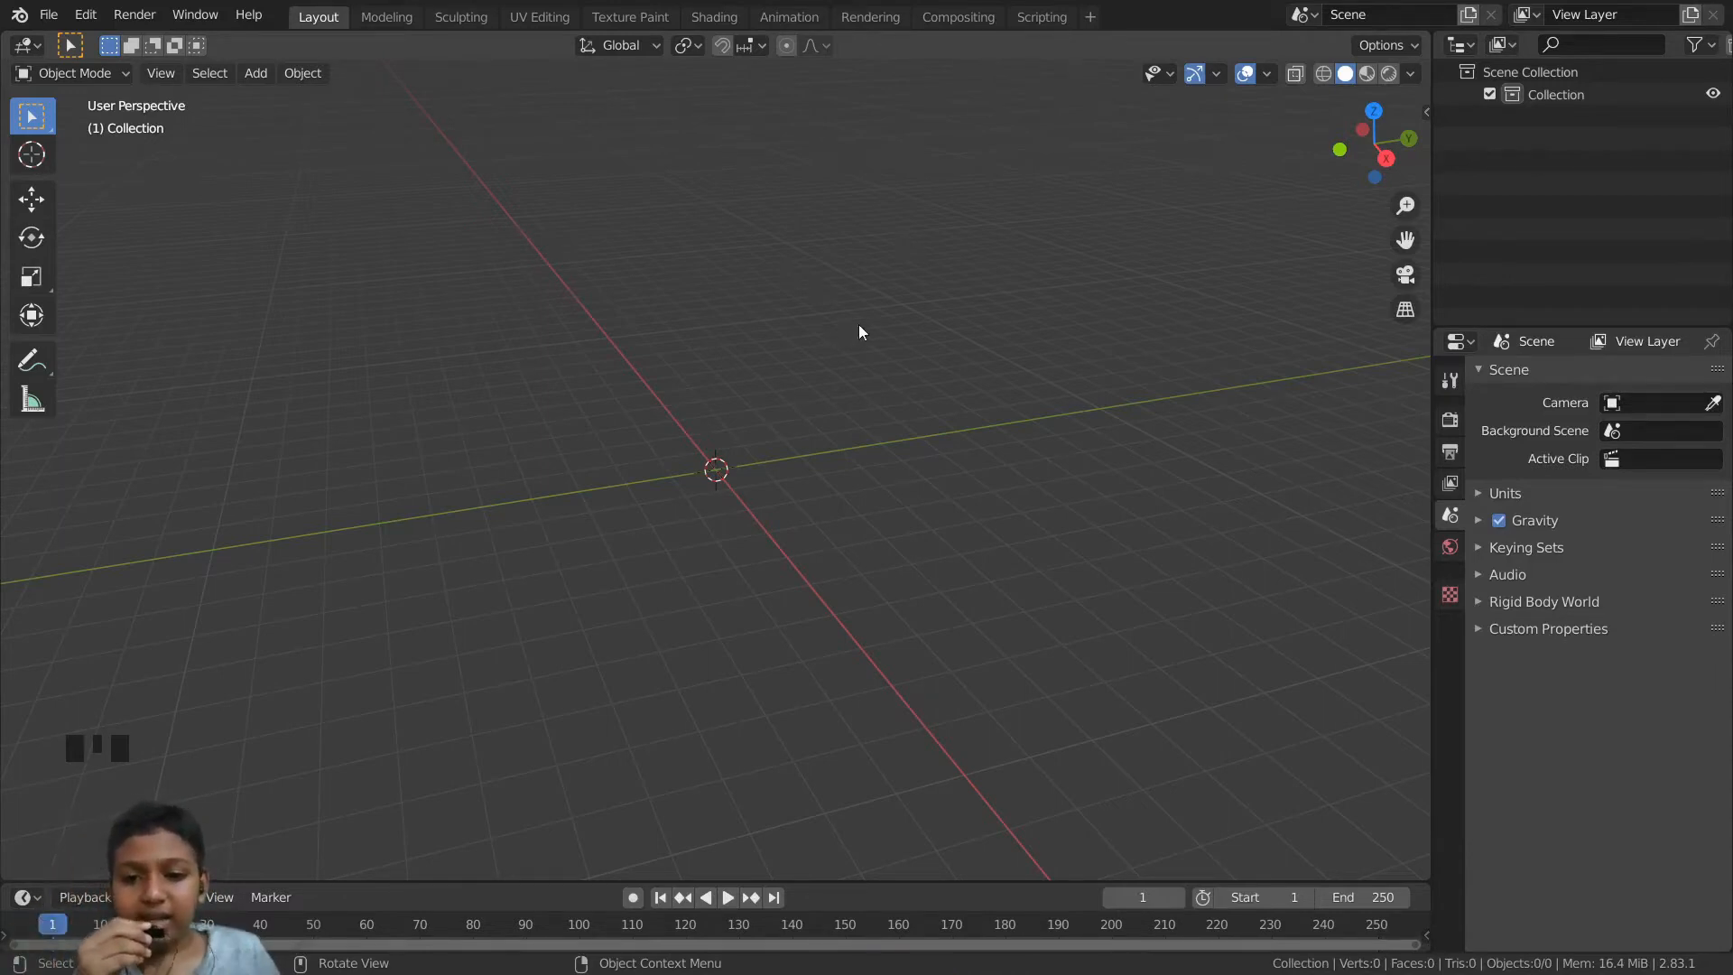
- Add a torus mesh at the world origin
middle_click_drag(858, 334, 791, 394)
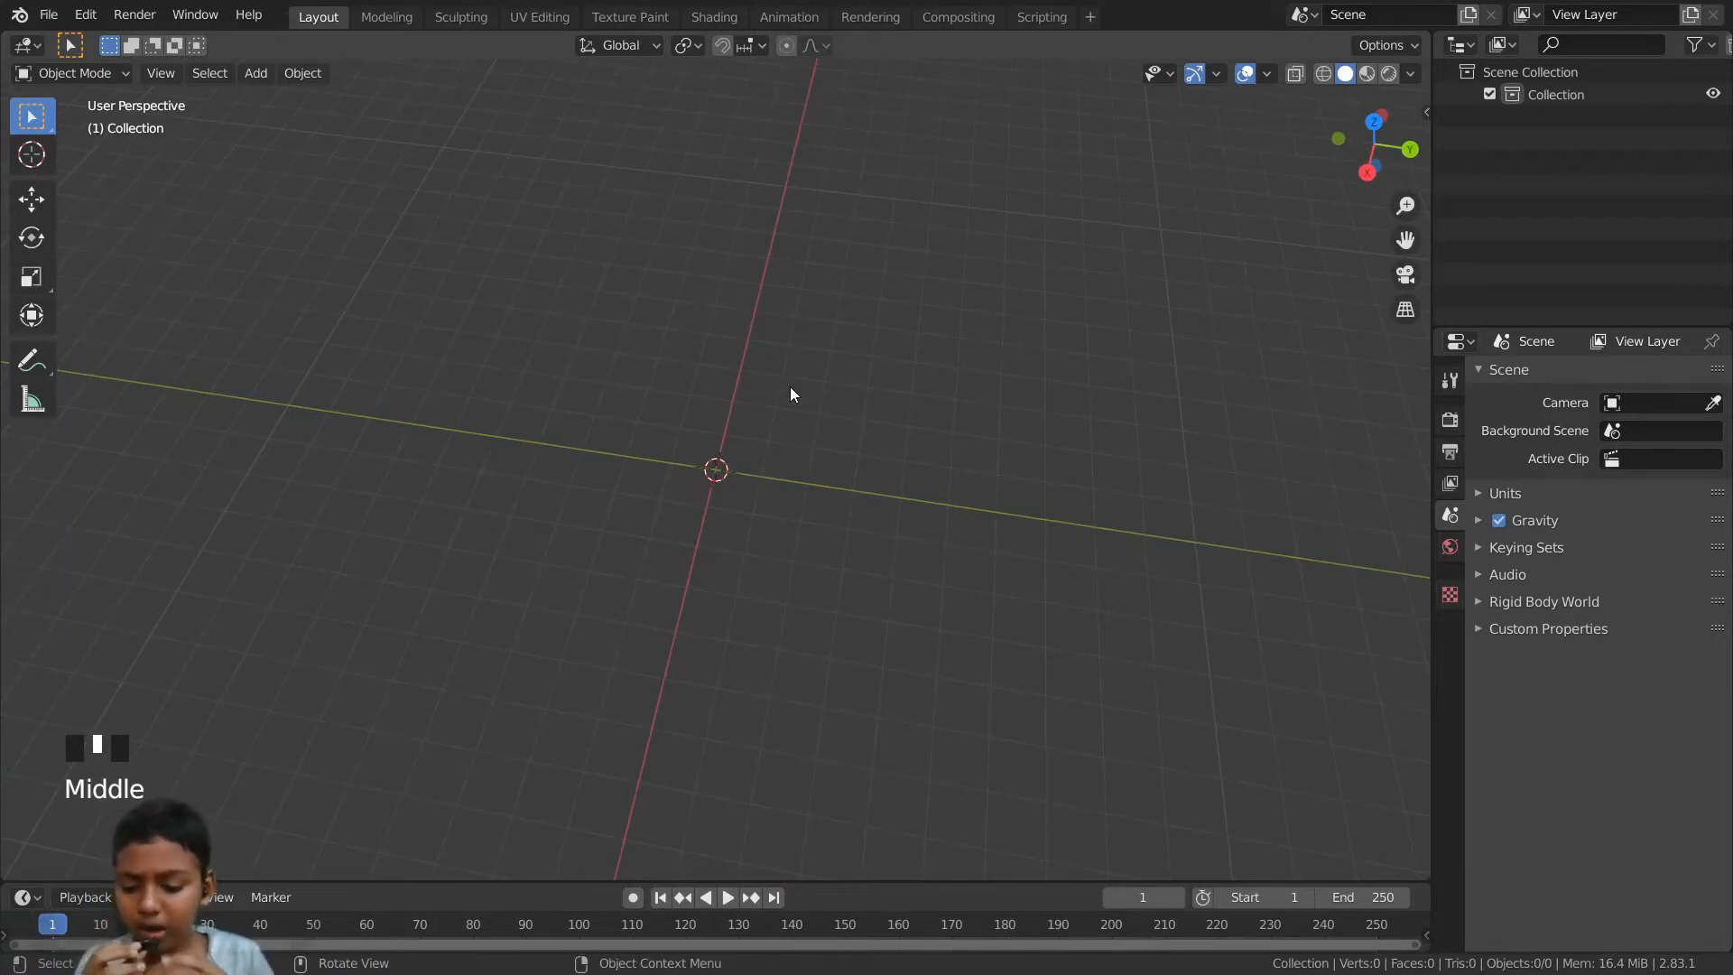
key("shift+a")
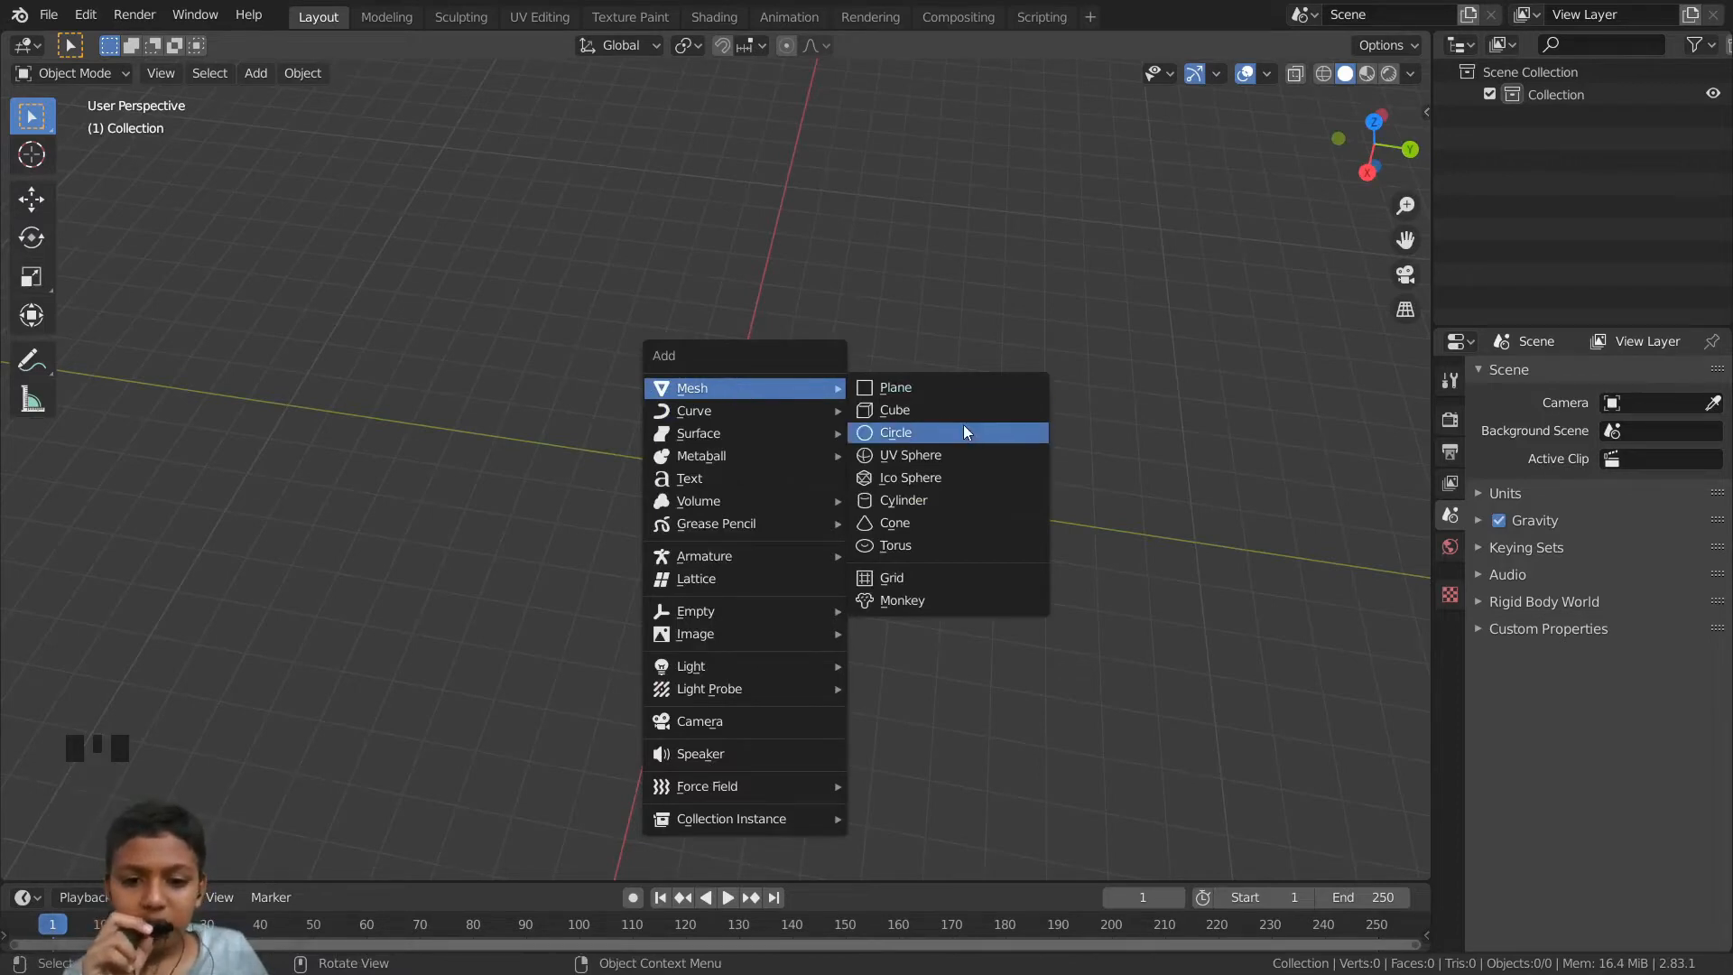
left_click(947, 544)
scroll(929, 505, "up", 4)
mouse_move(933, 496)
middle_mouse_down()
mouse_move(944, 553)
mouse_move(939, 512)
middle_mouse_up()
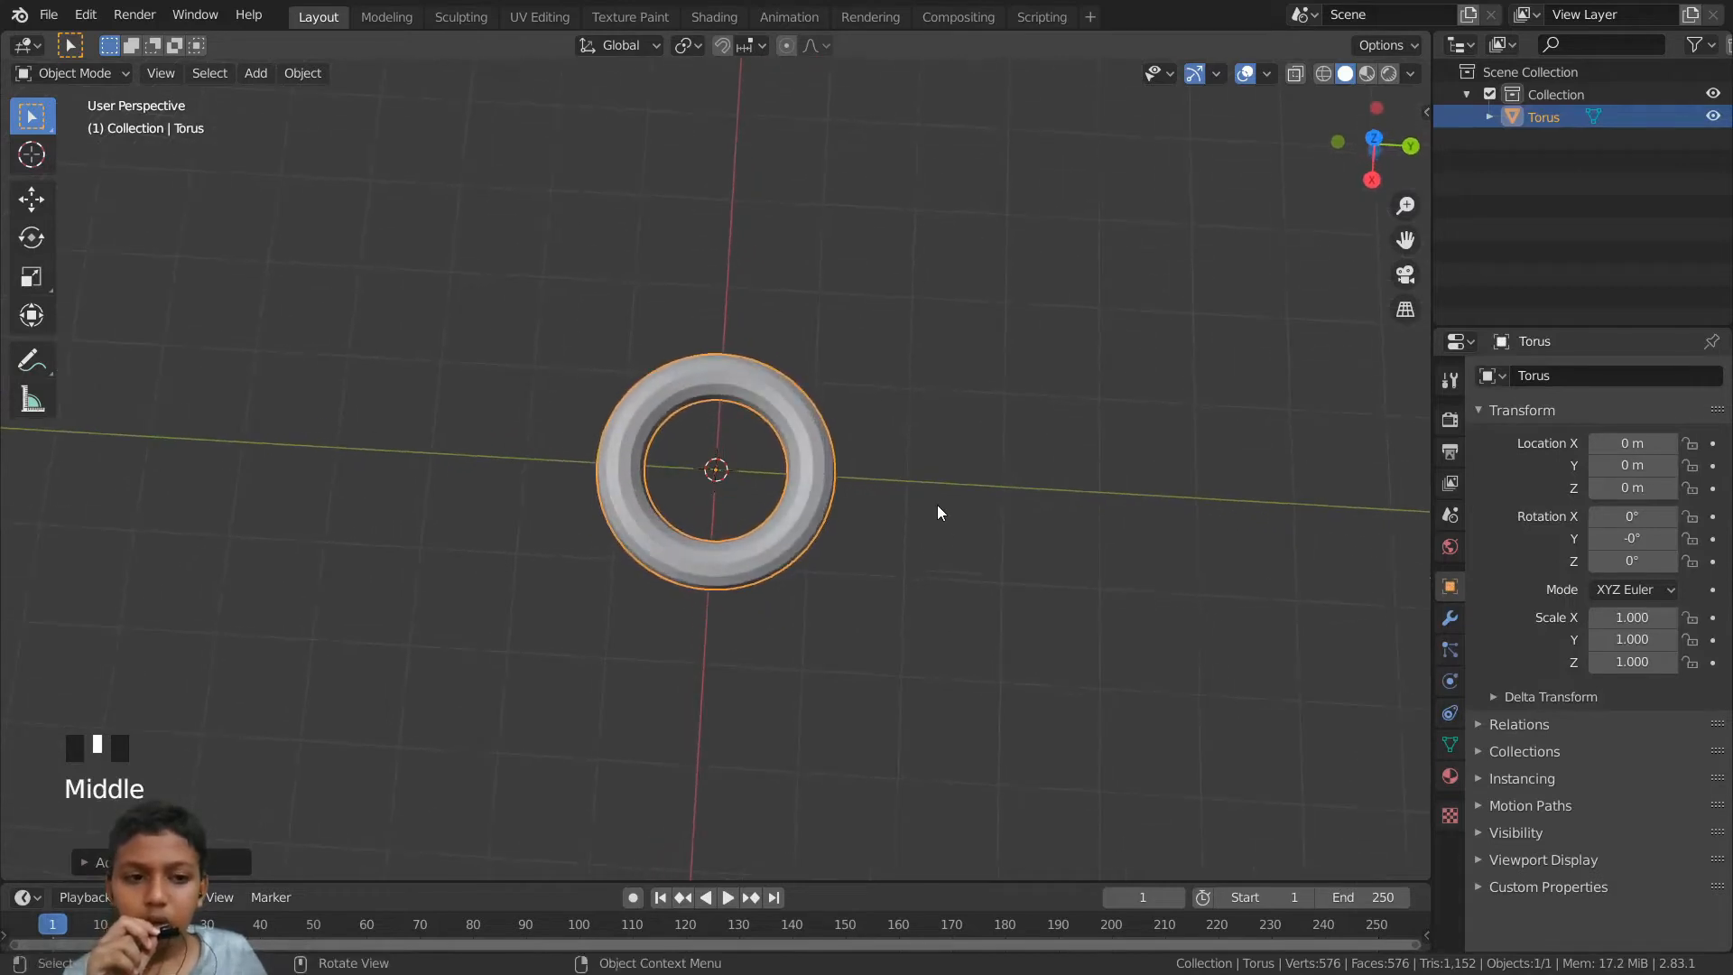
- In Edit Mode with X-ray on and the toolbar hidden, select the torus's +Y half of vertices from the top view
left_click(1373, 138)
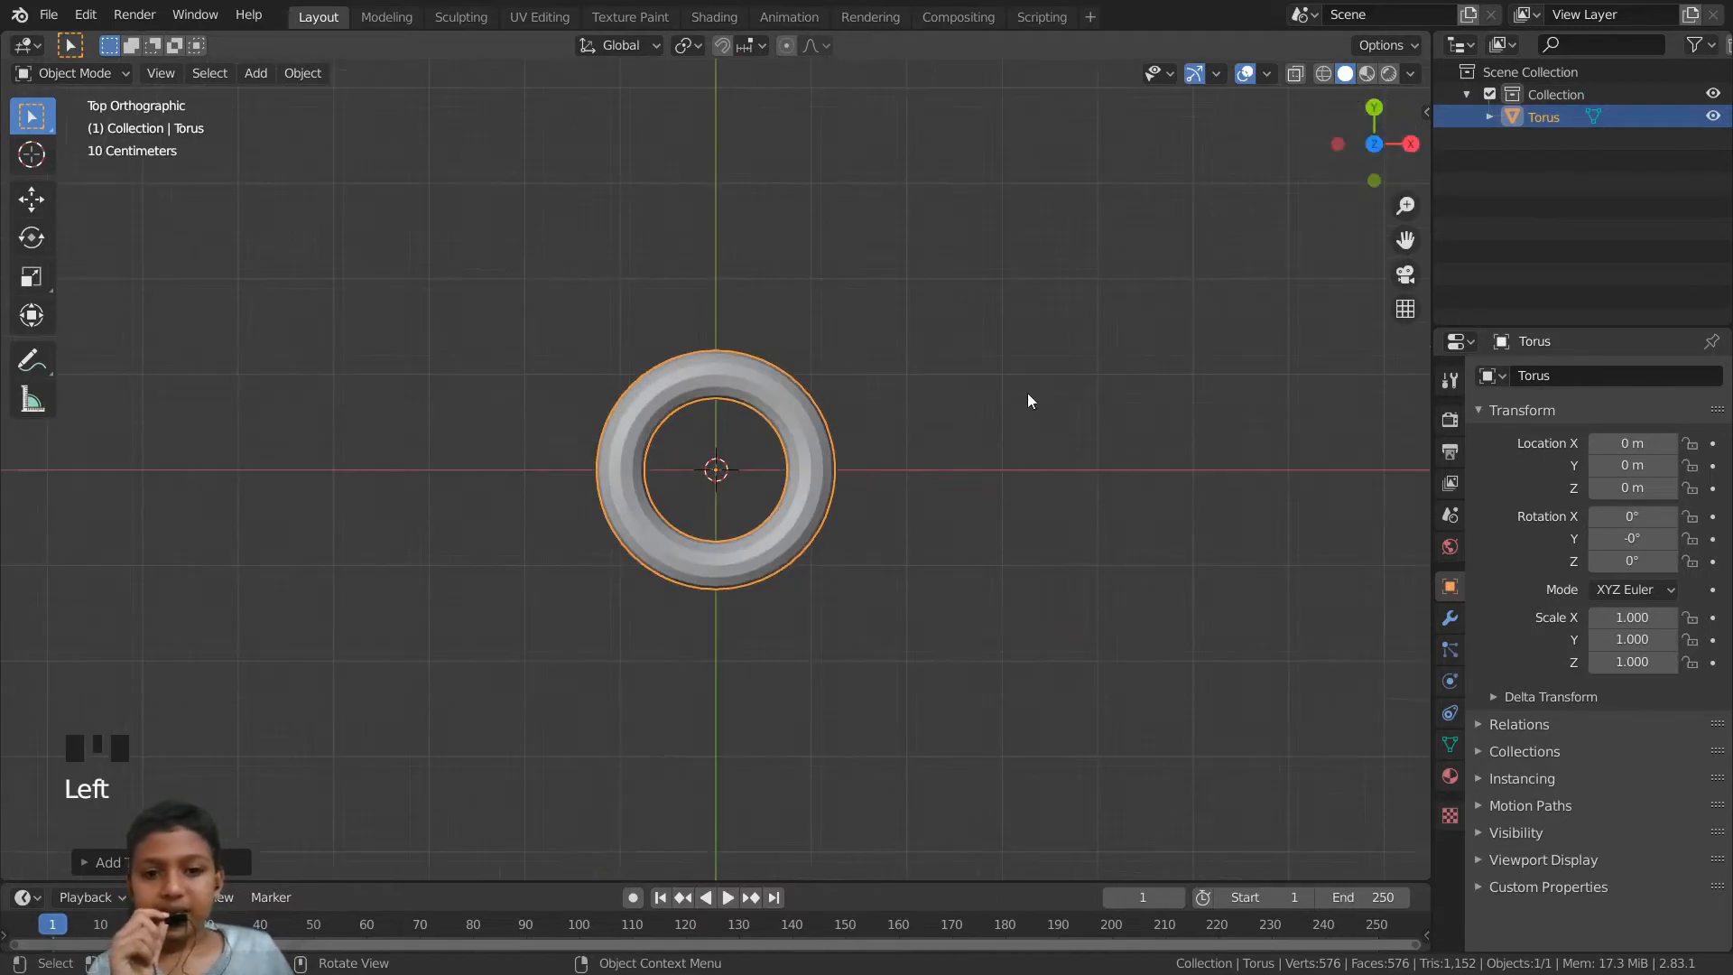
scroll(1022, 395, "down", 3)
scroll(1022, 395, "up", 3)
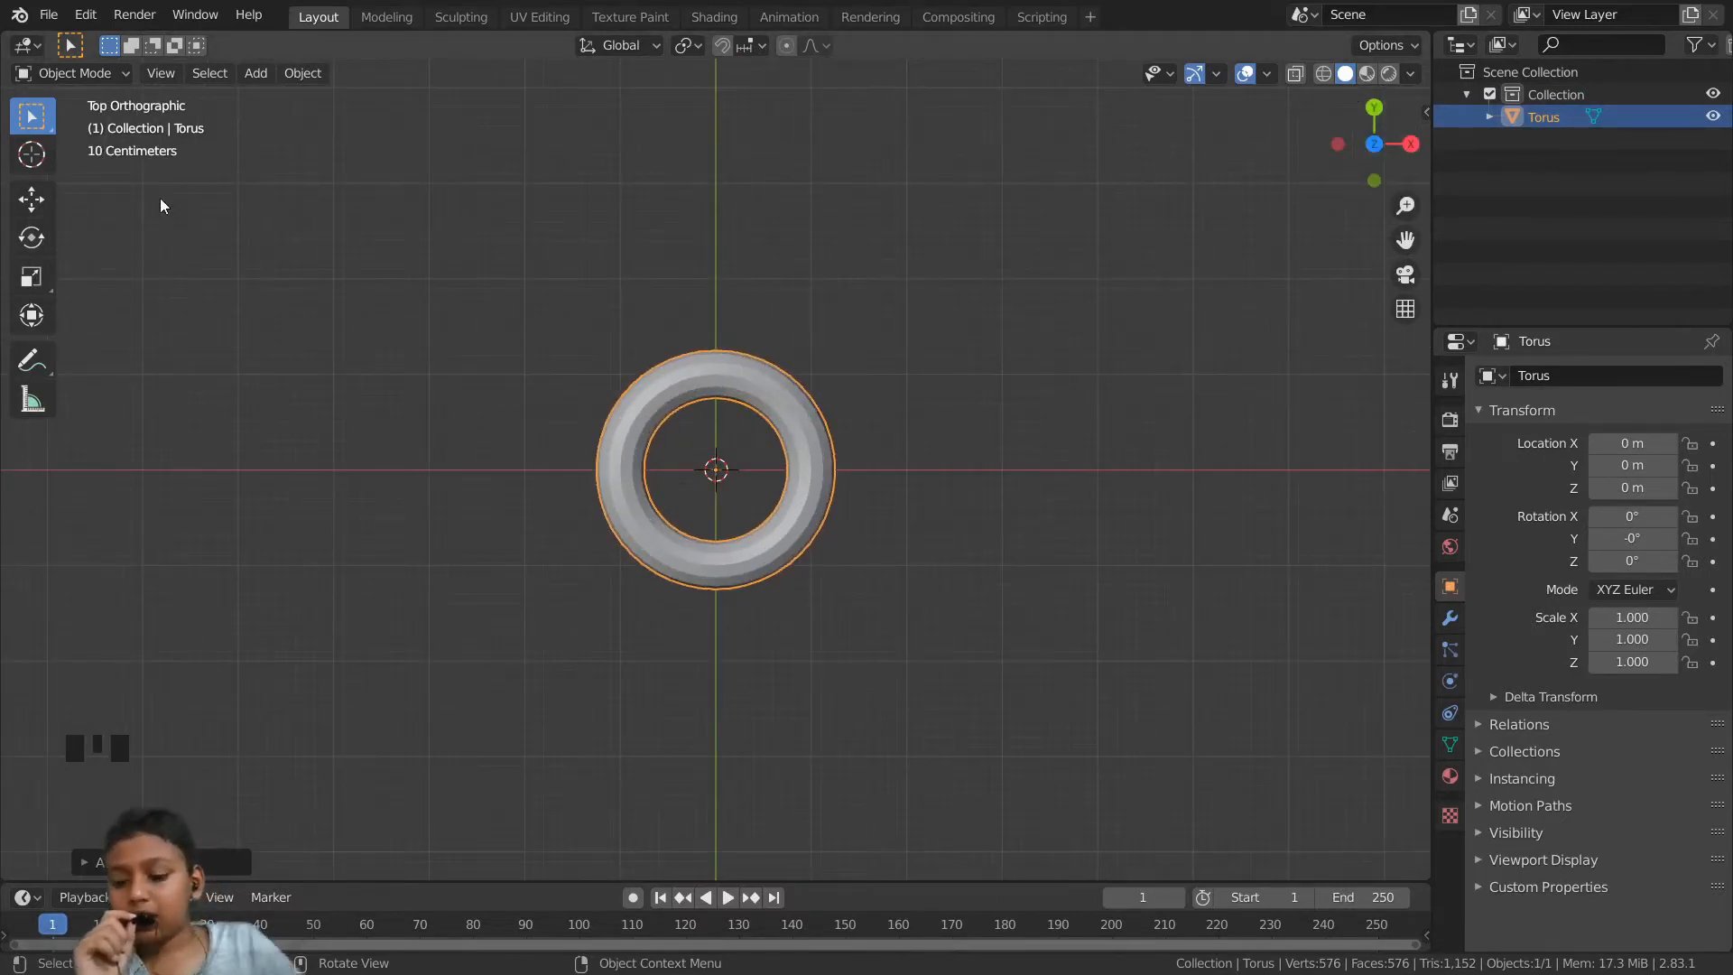
key("Tab")
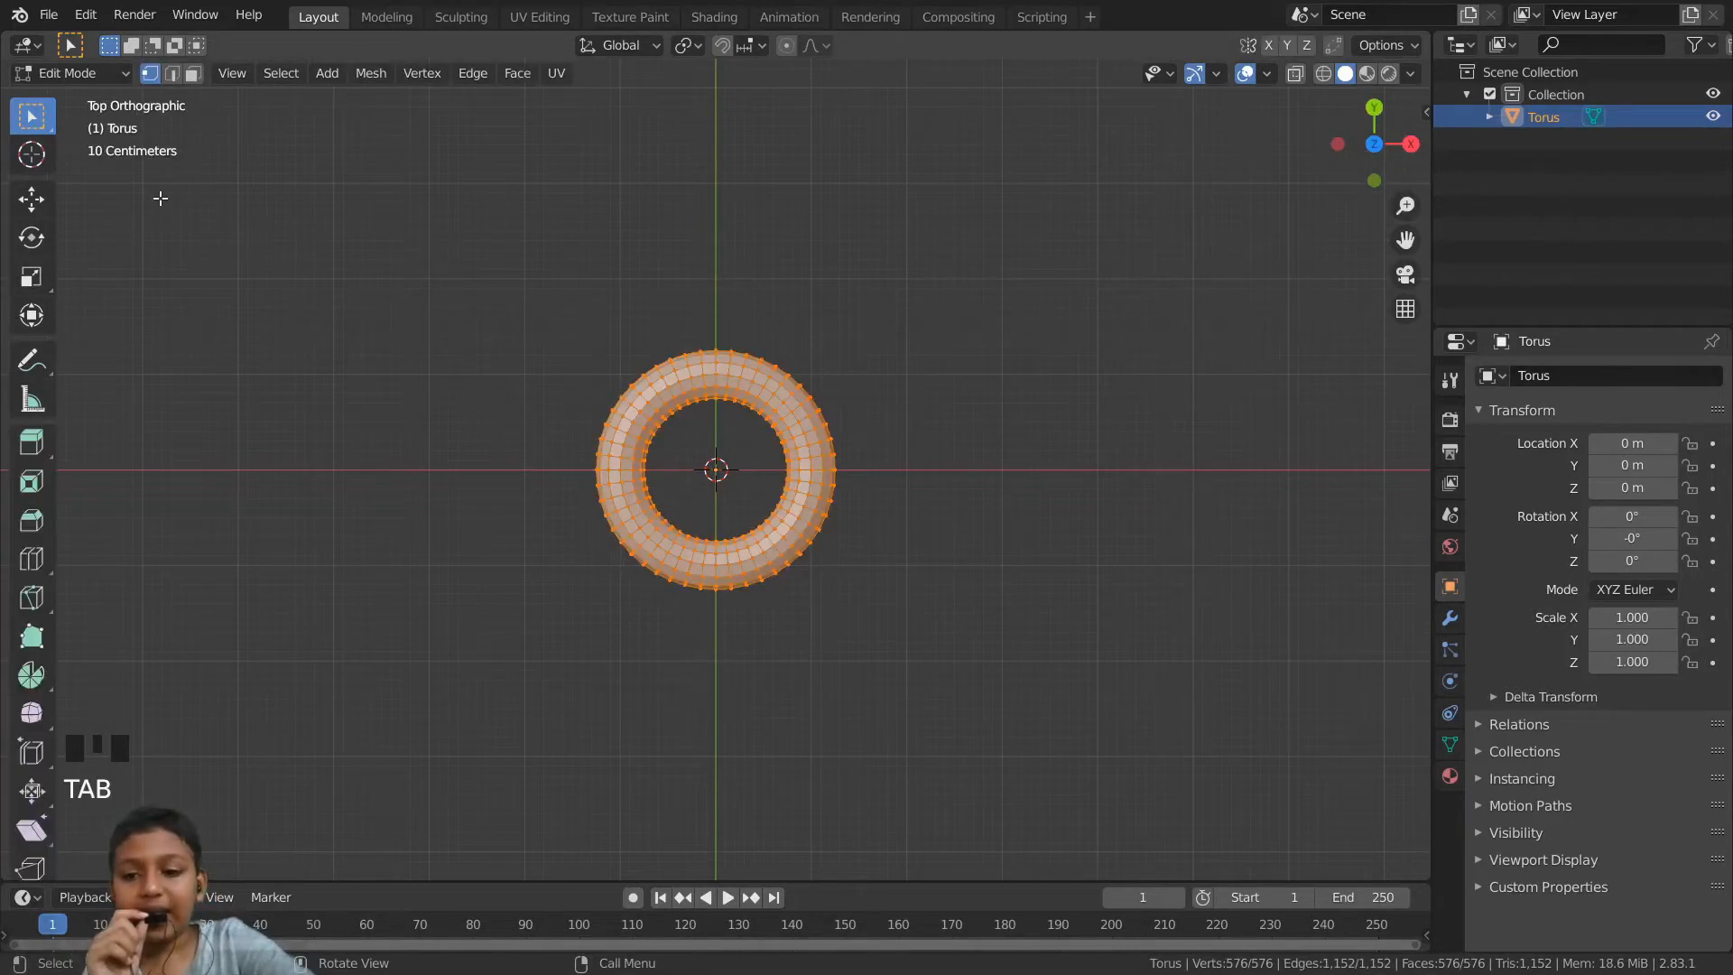
key("t")
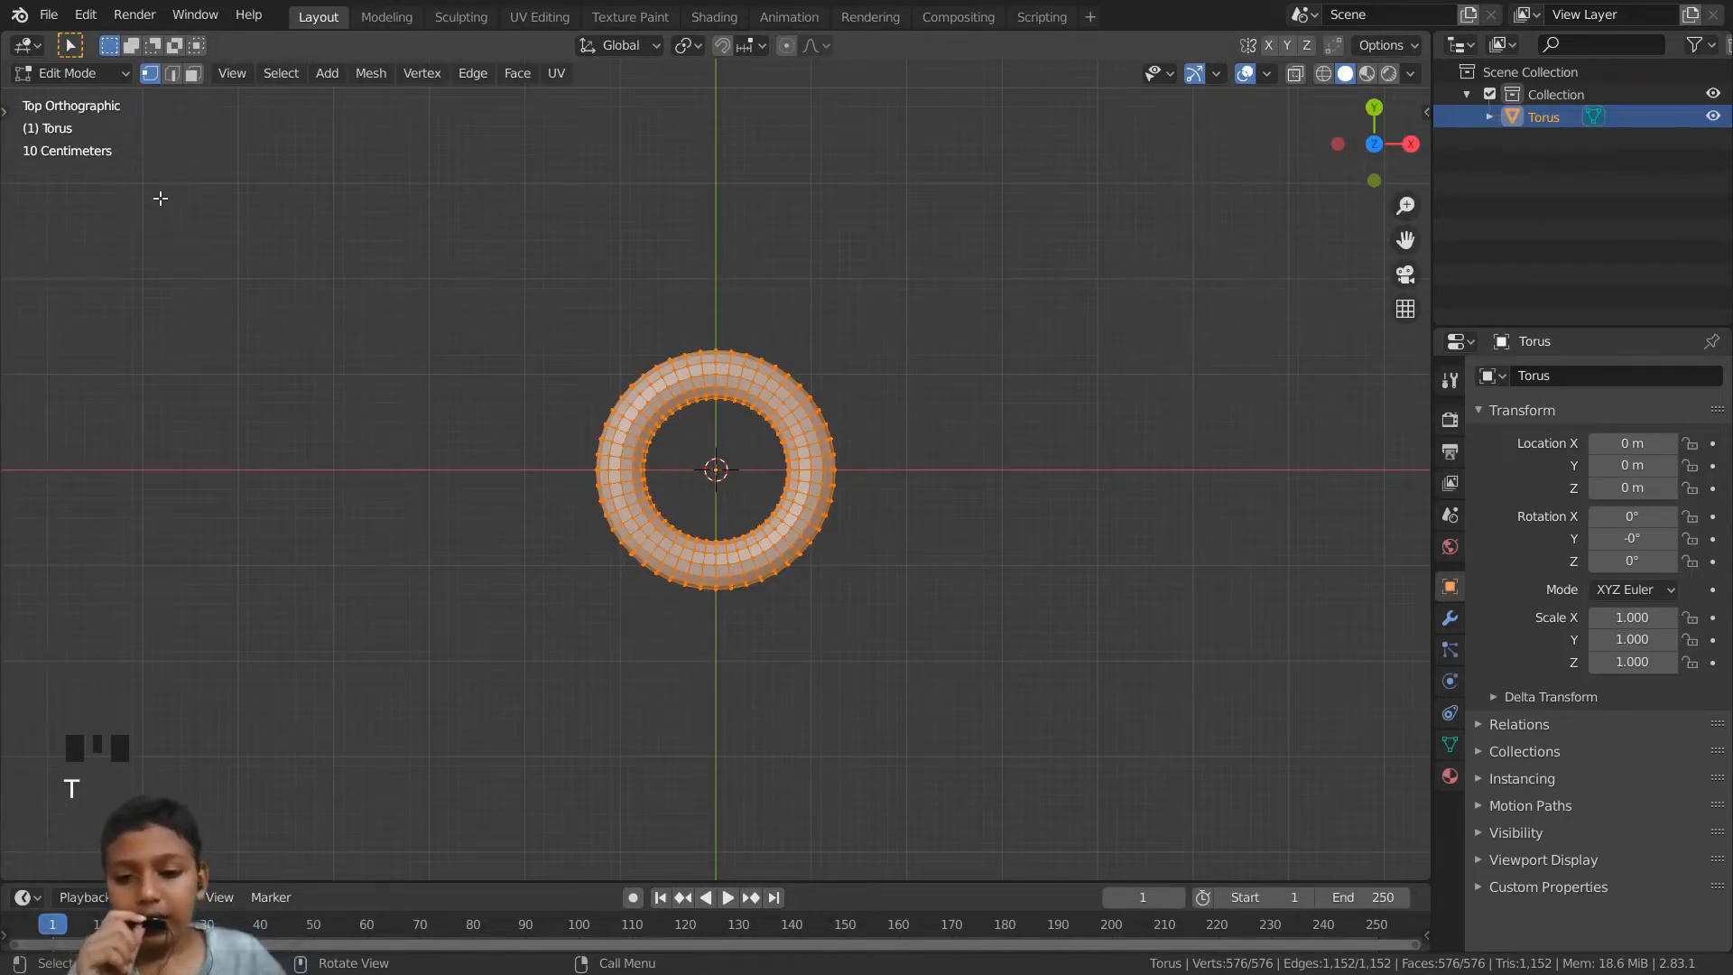
left_click(542, 350)
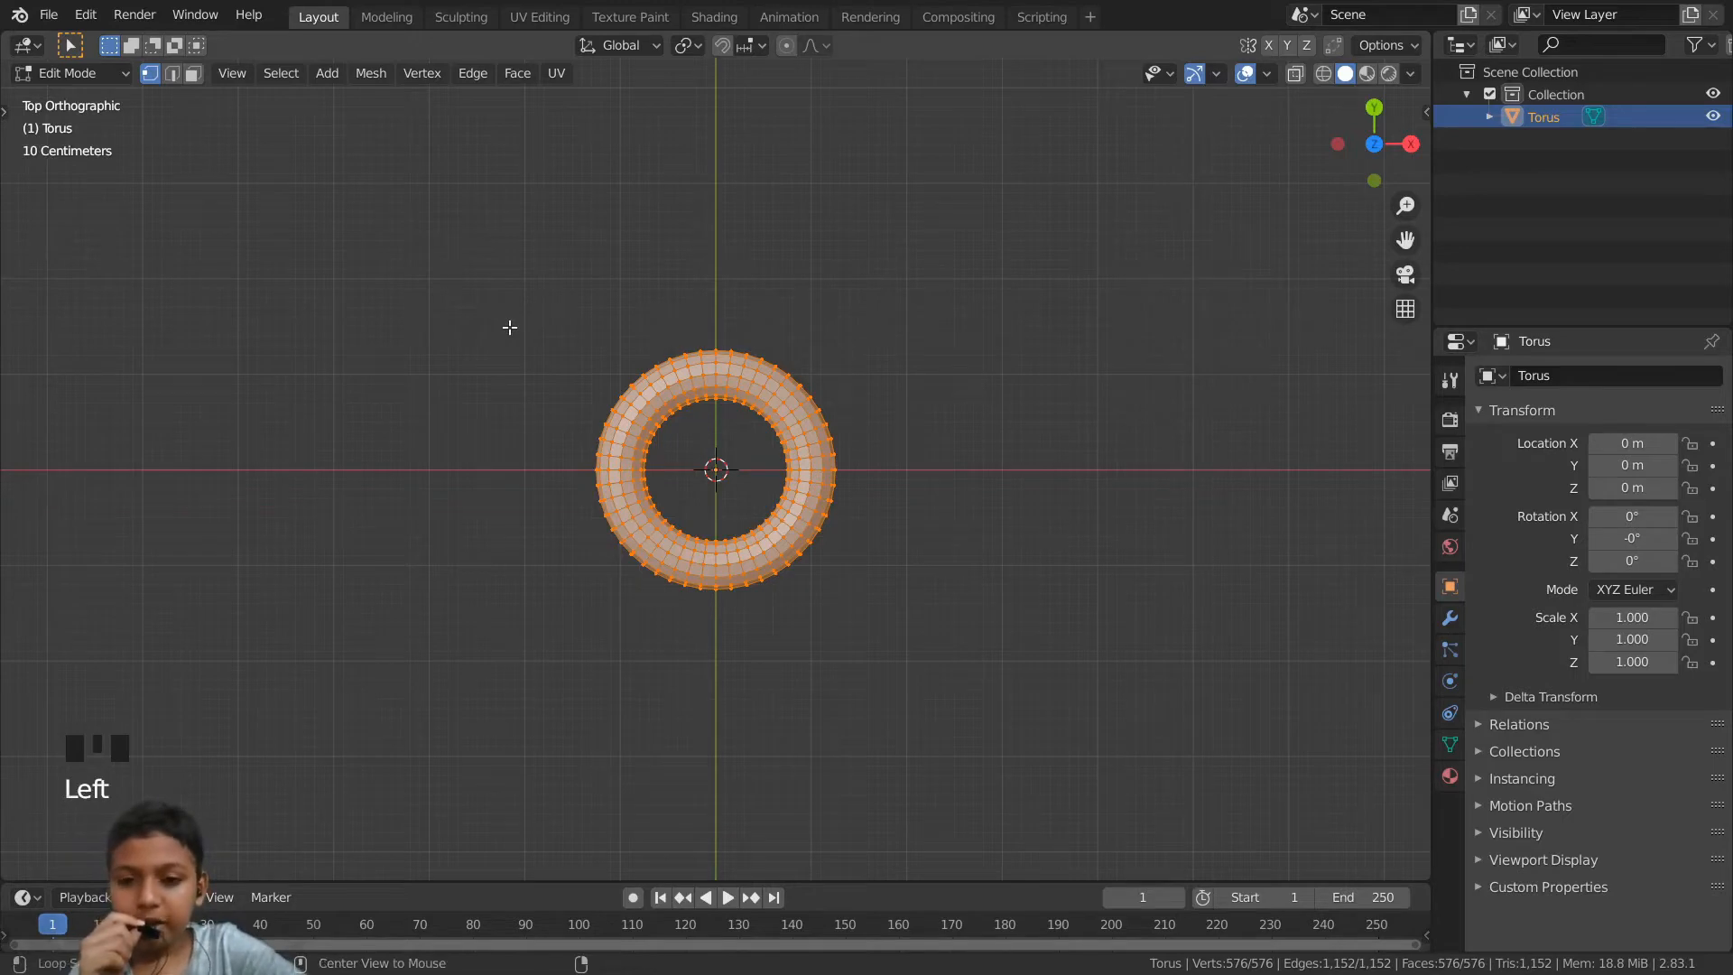
key("alt+z")
left_click(517, 325)
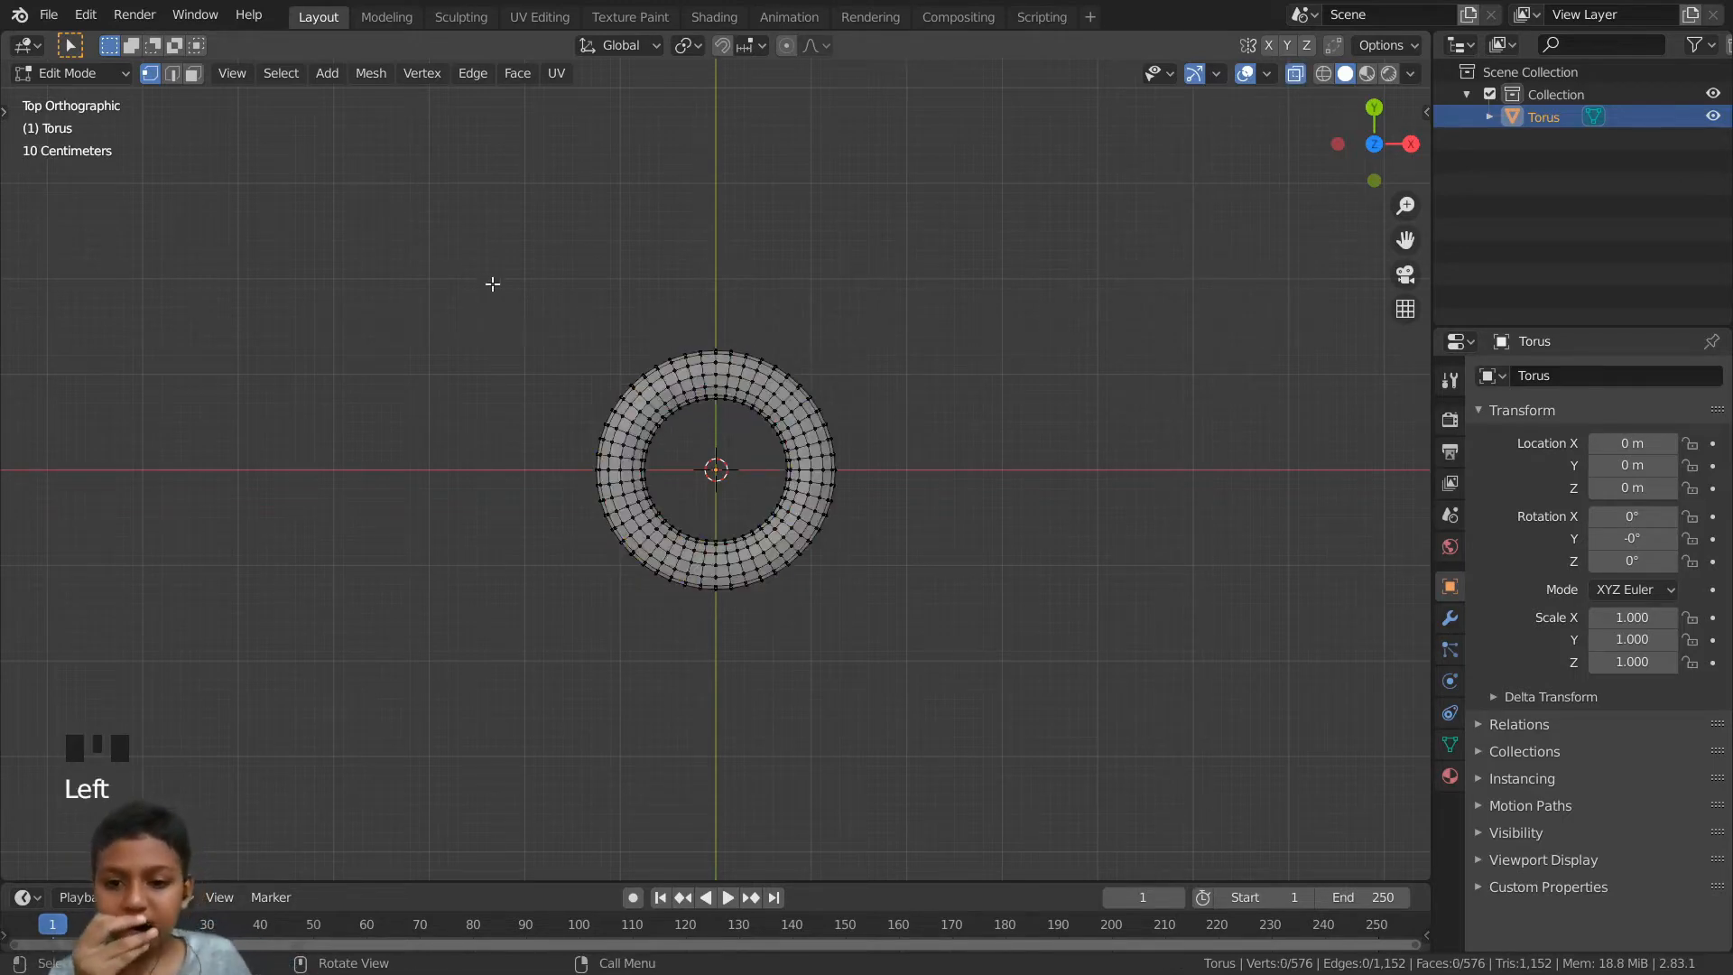
left_click_drag(473, 273, 964, 472)
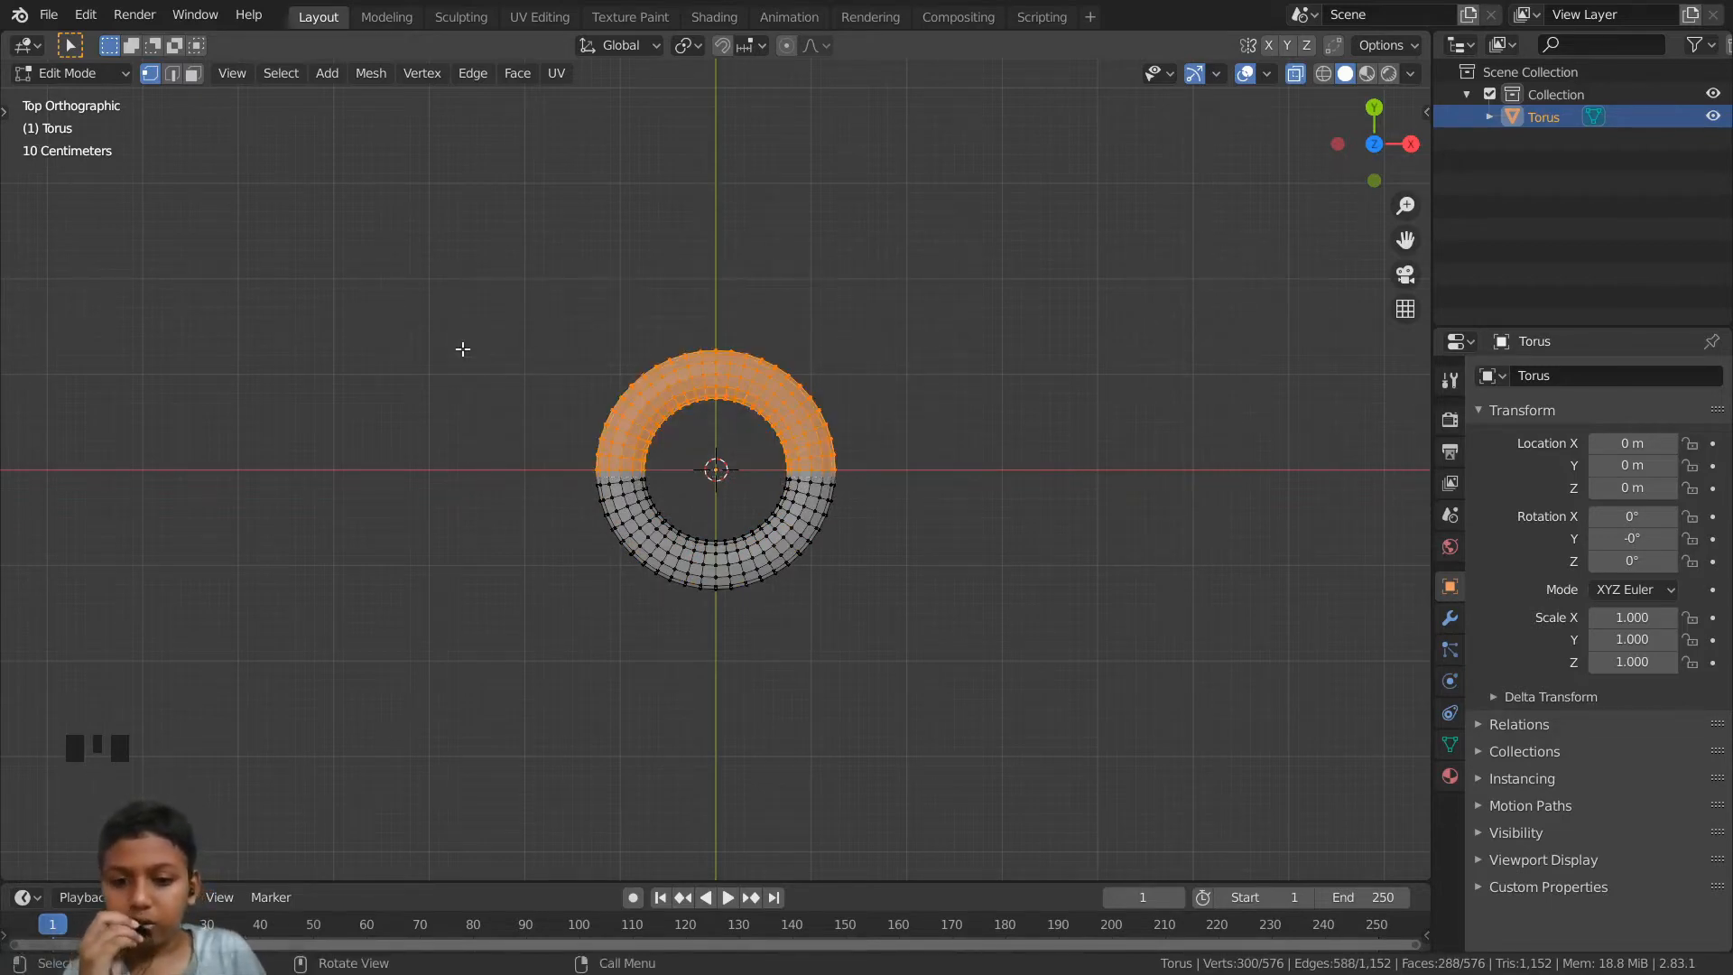
key("g")
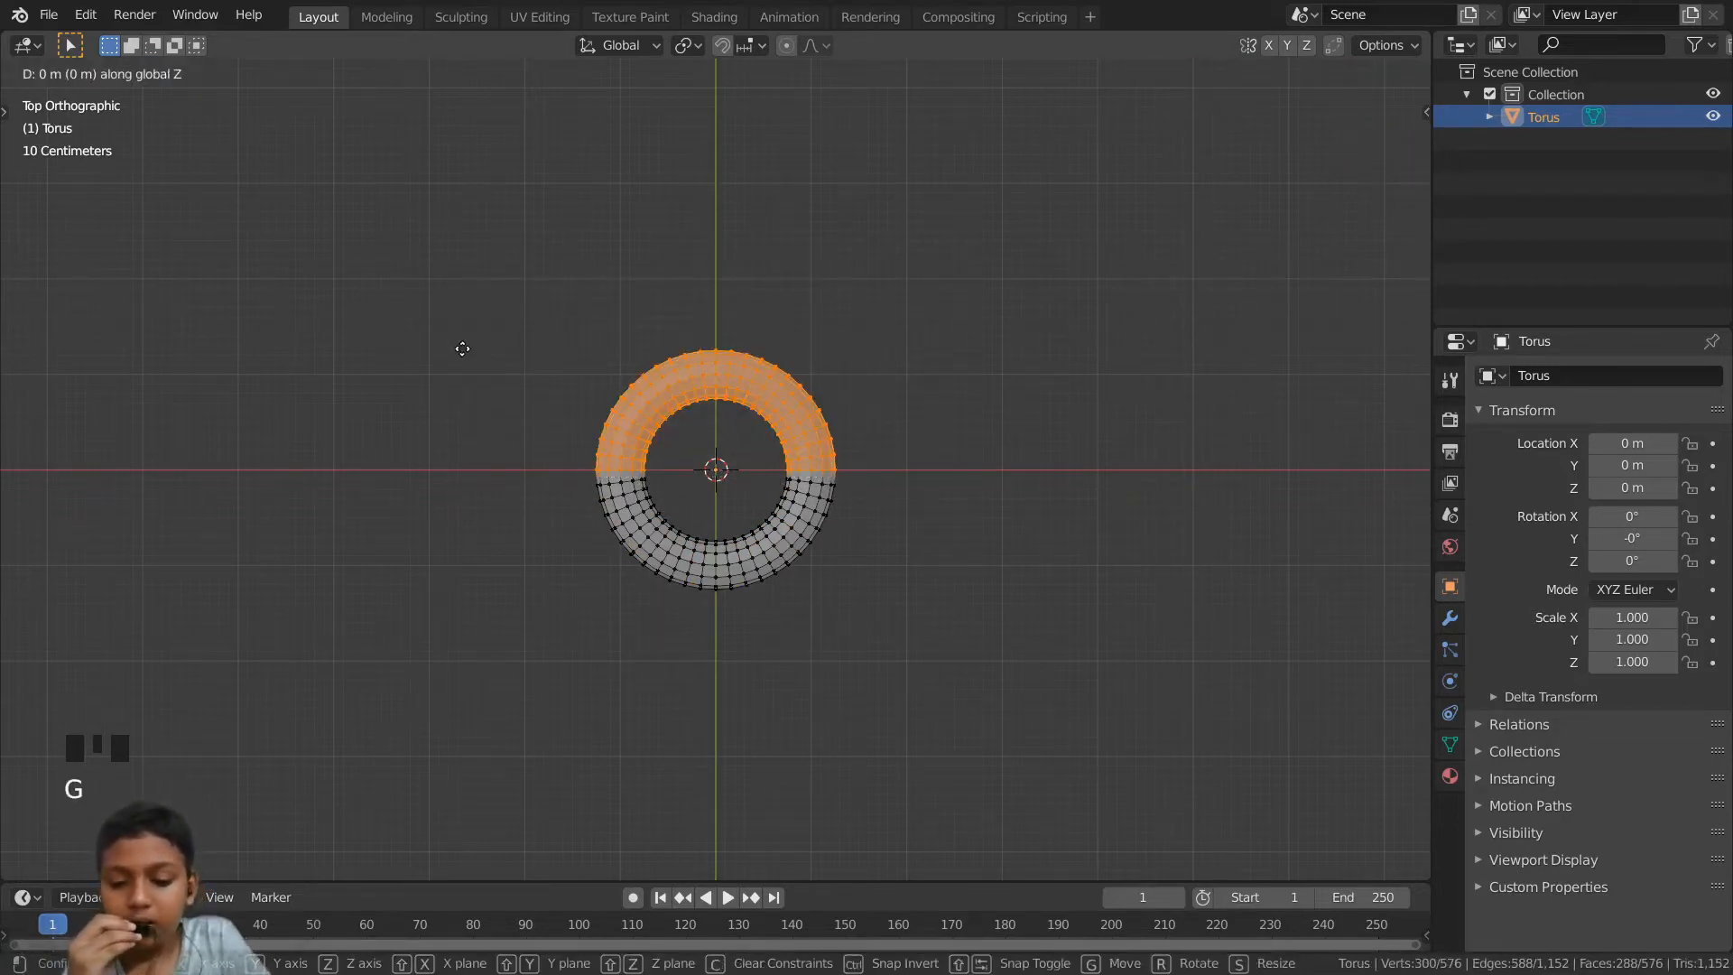
key("y")
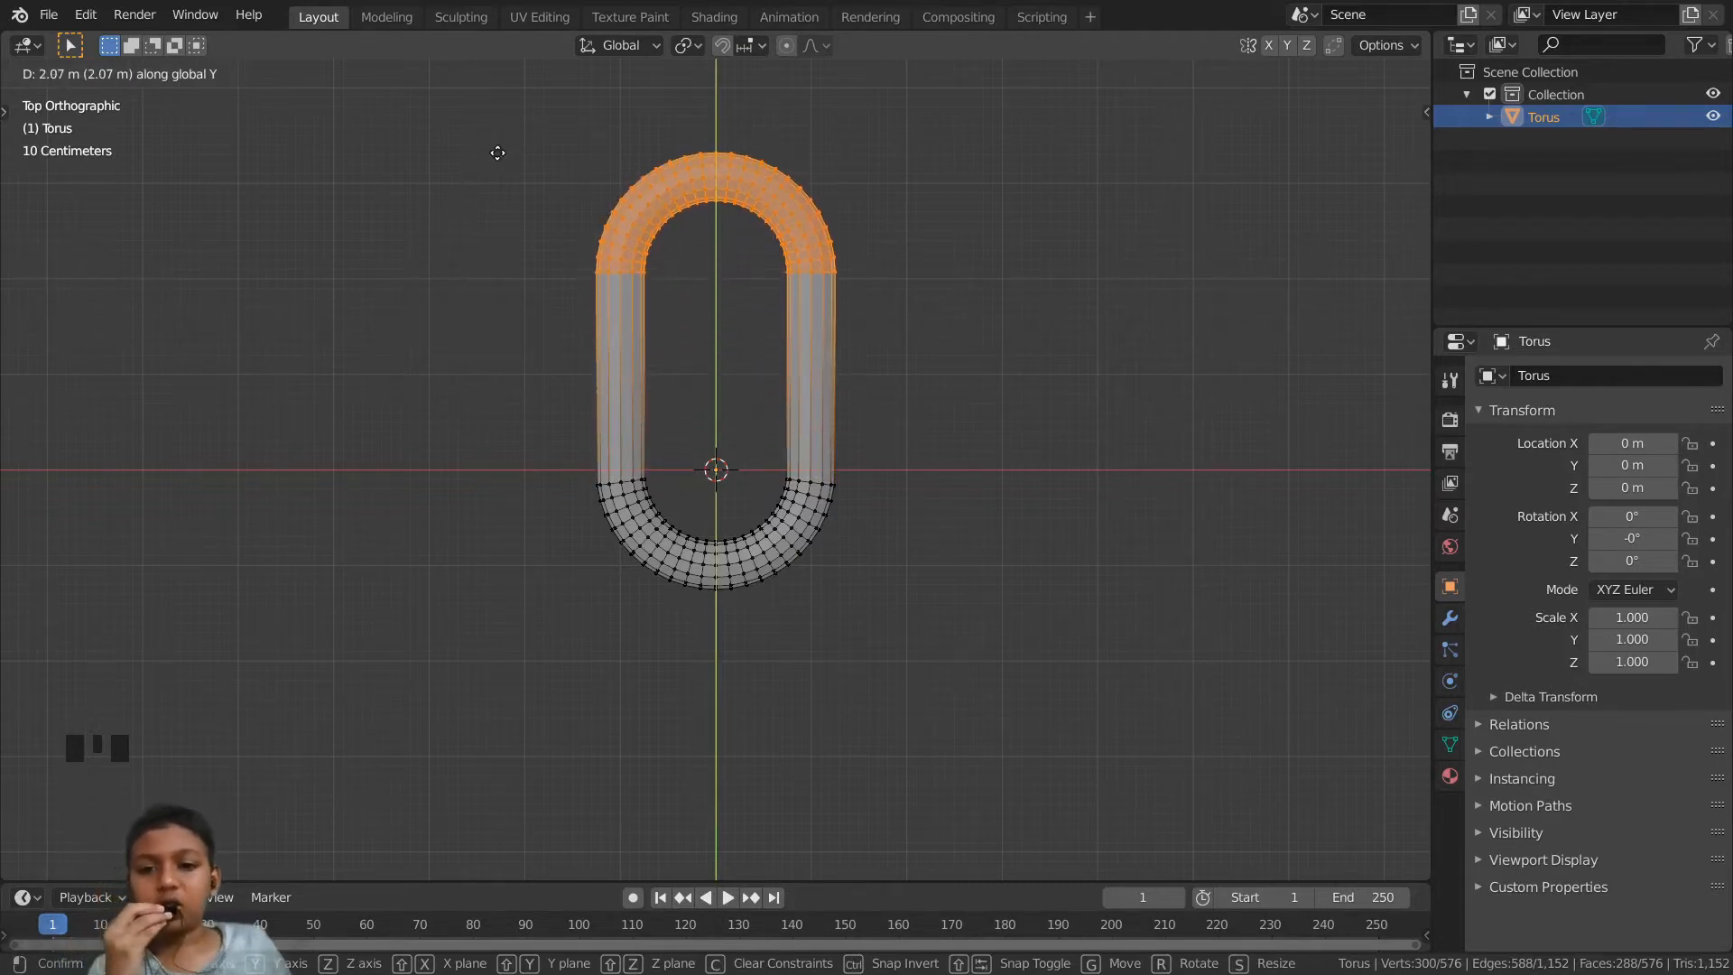
key("Escape")
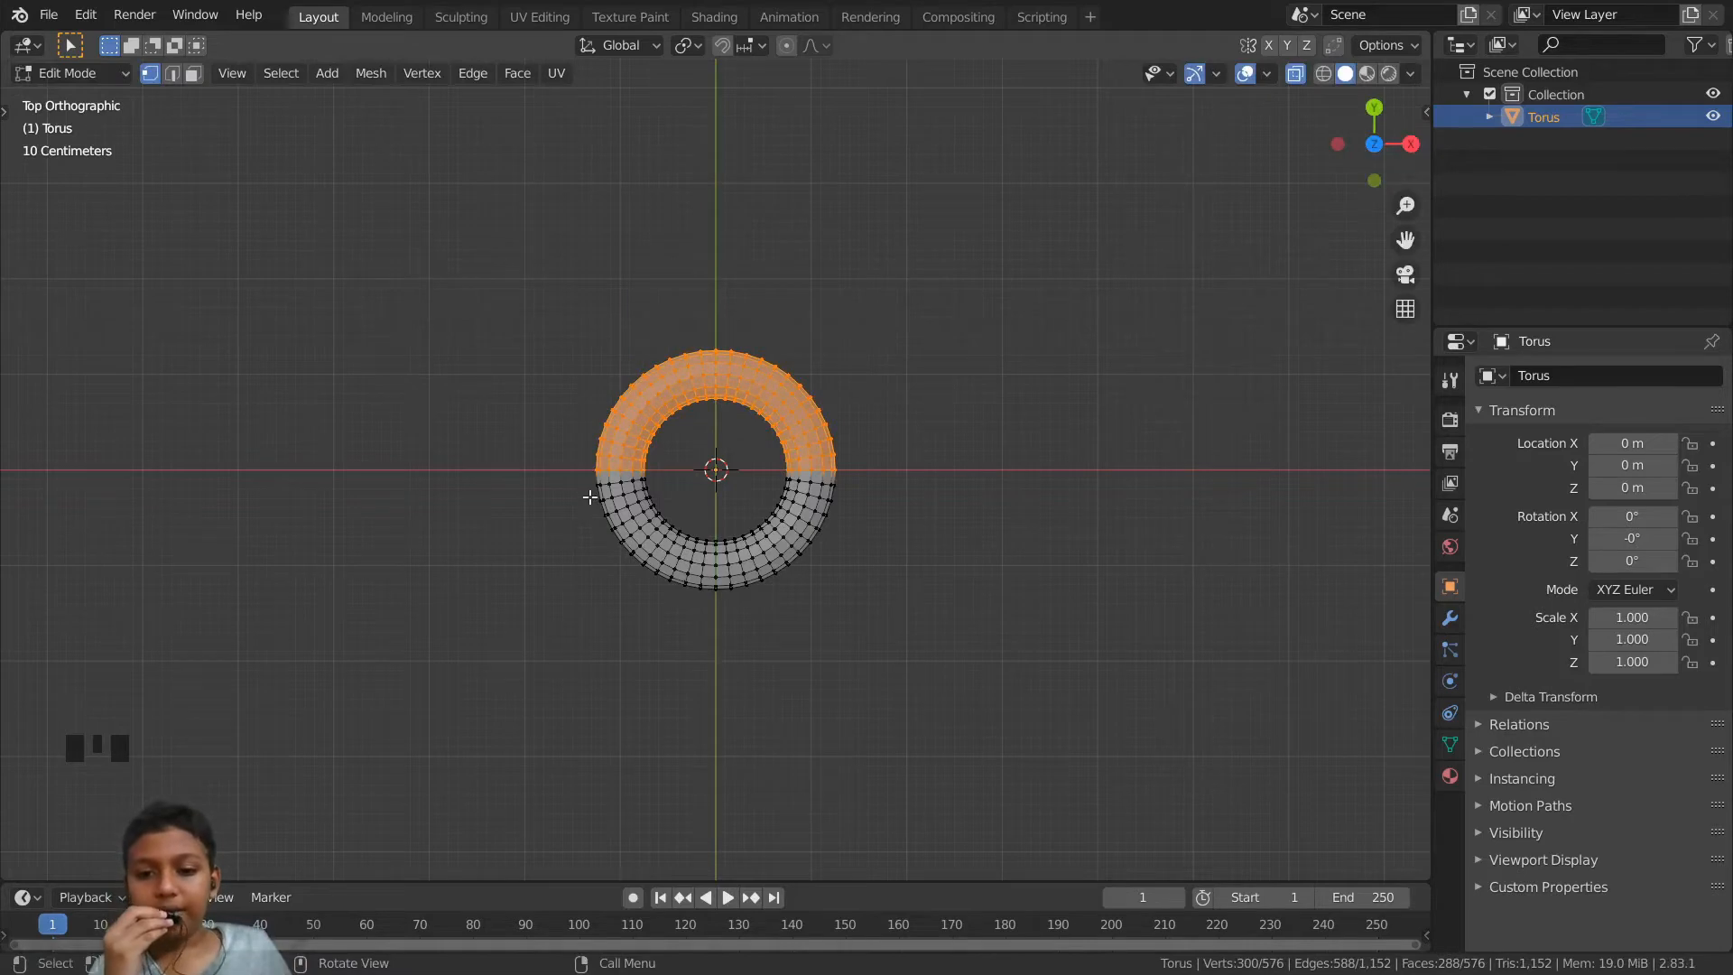
- Move the selected half of the torus about 1.98 m along the Y axis to stretch it into an elongated link
key("g")
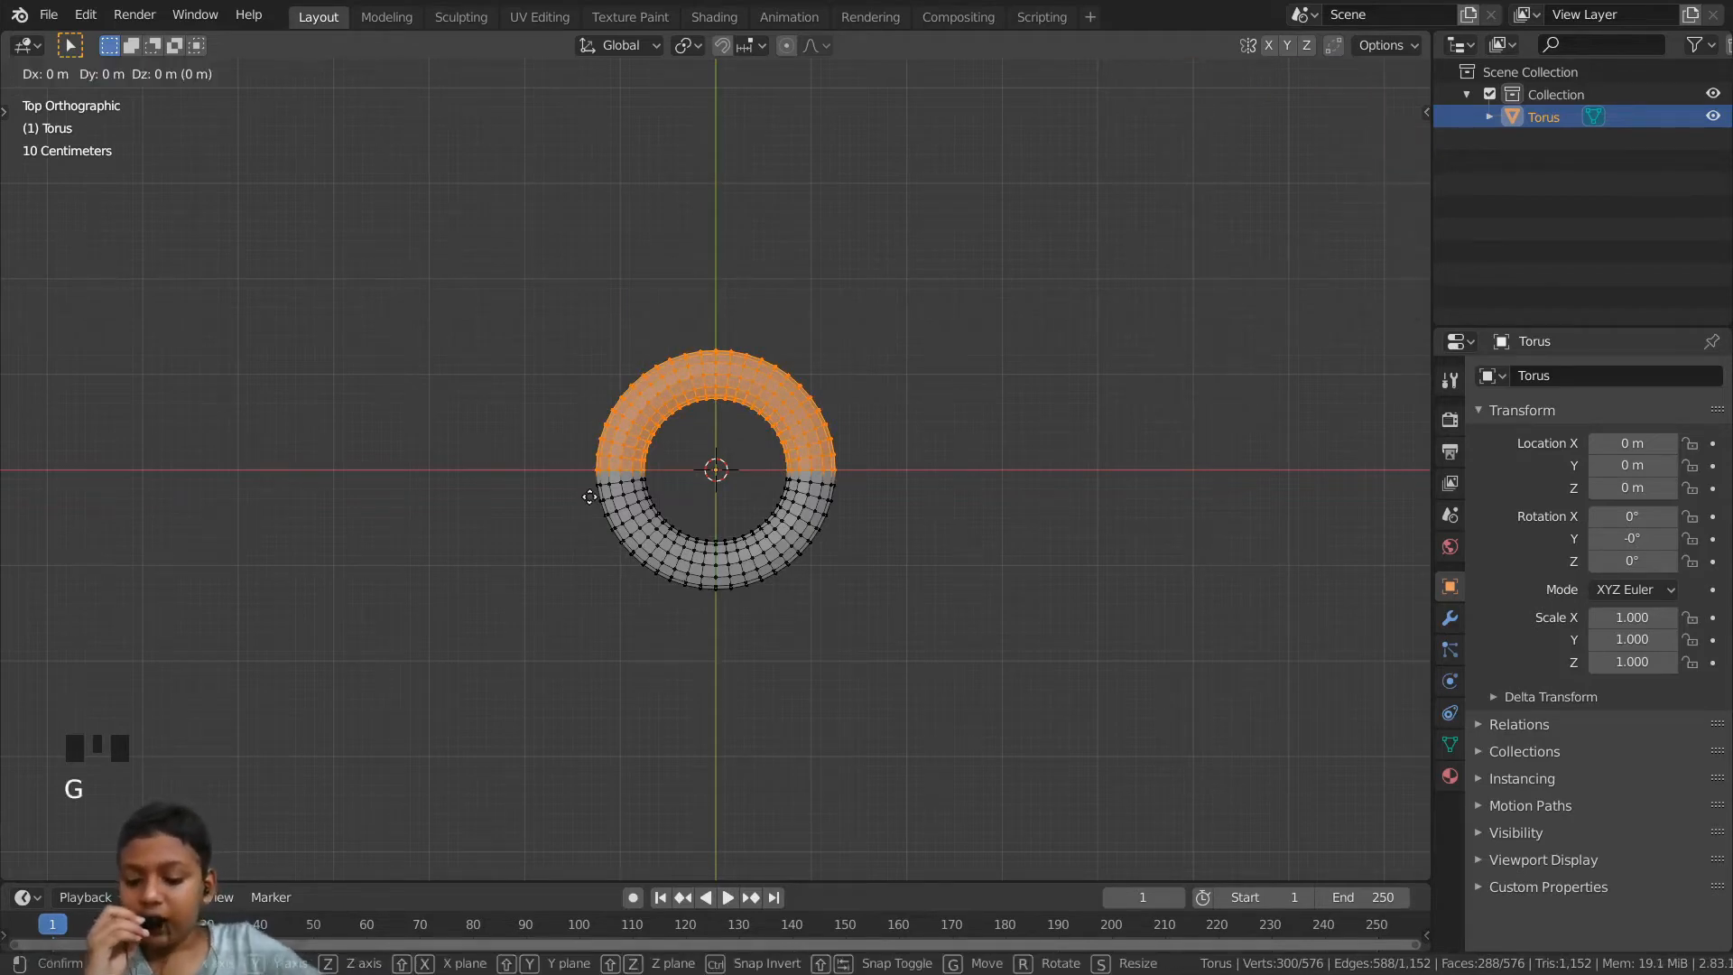
key("y")
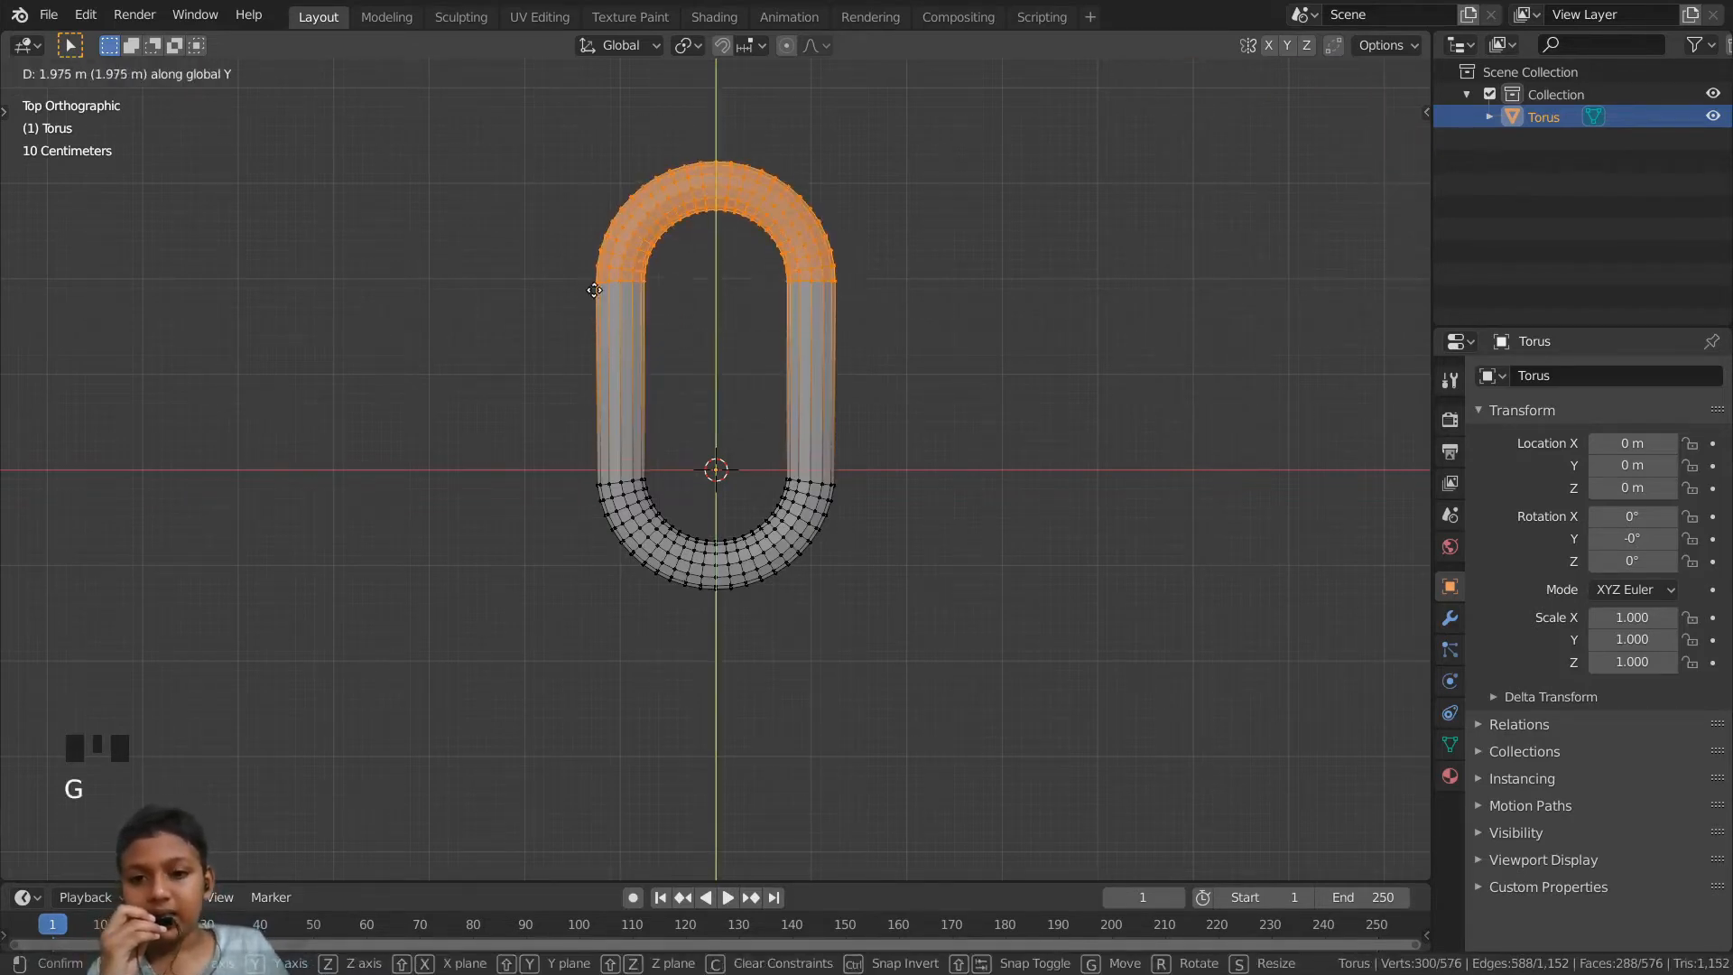
left_click(594, 289)
middle_click_drag(594, 289, 1074, 569)
scroll(1074, 568, "down", 5)
scroll(1079, 557, "up", 4)
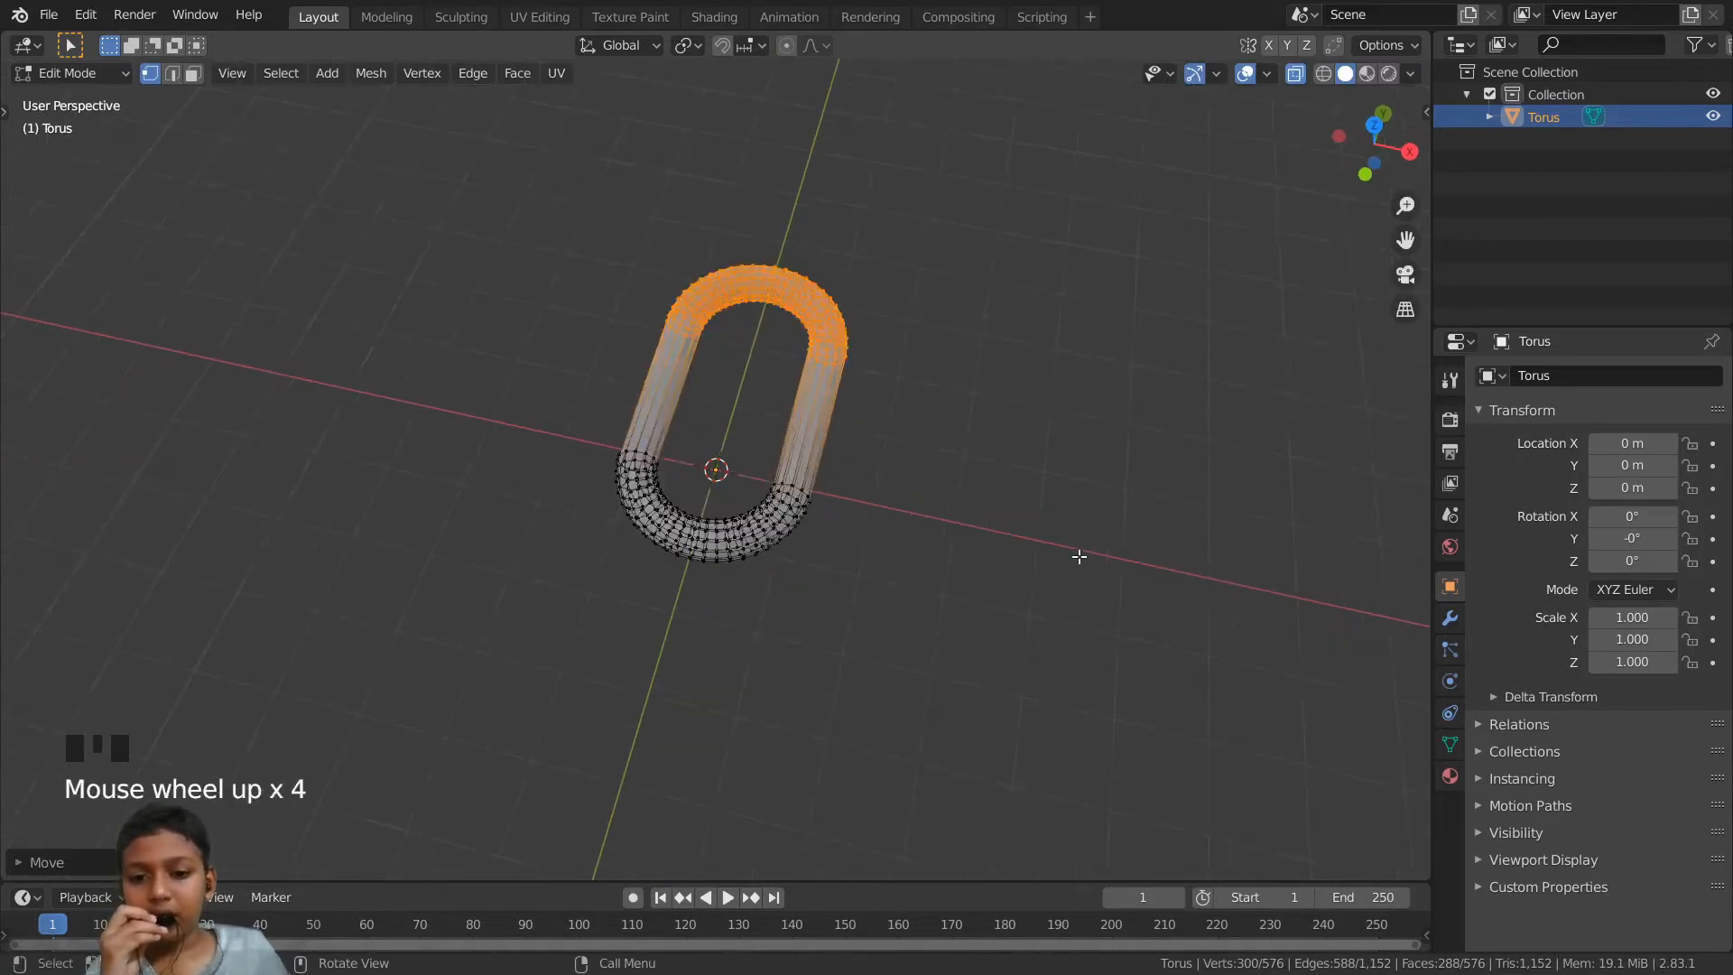
- Return the stretched torus to Object Mode and turn off X-ray
scroll(1079, 557, "down", 4)
key("Tab")
scroll(938, 605, "up", 3)
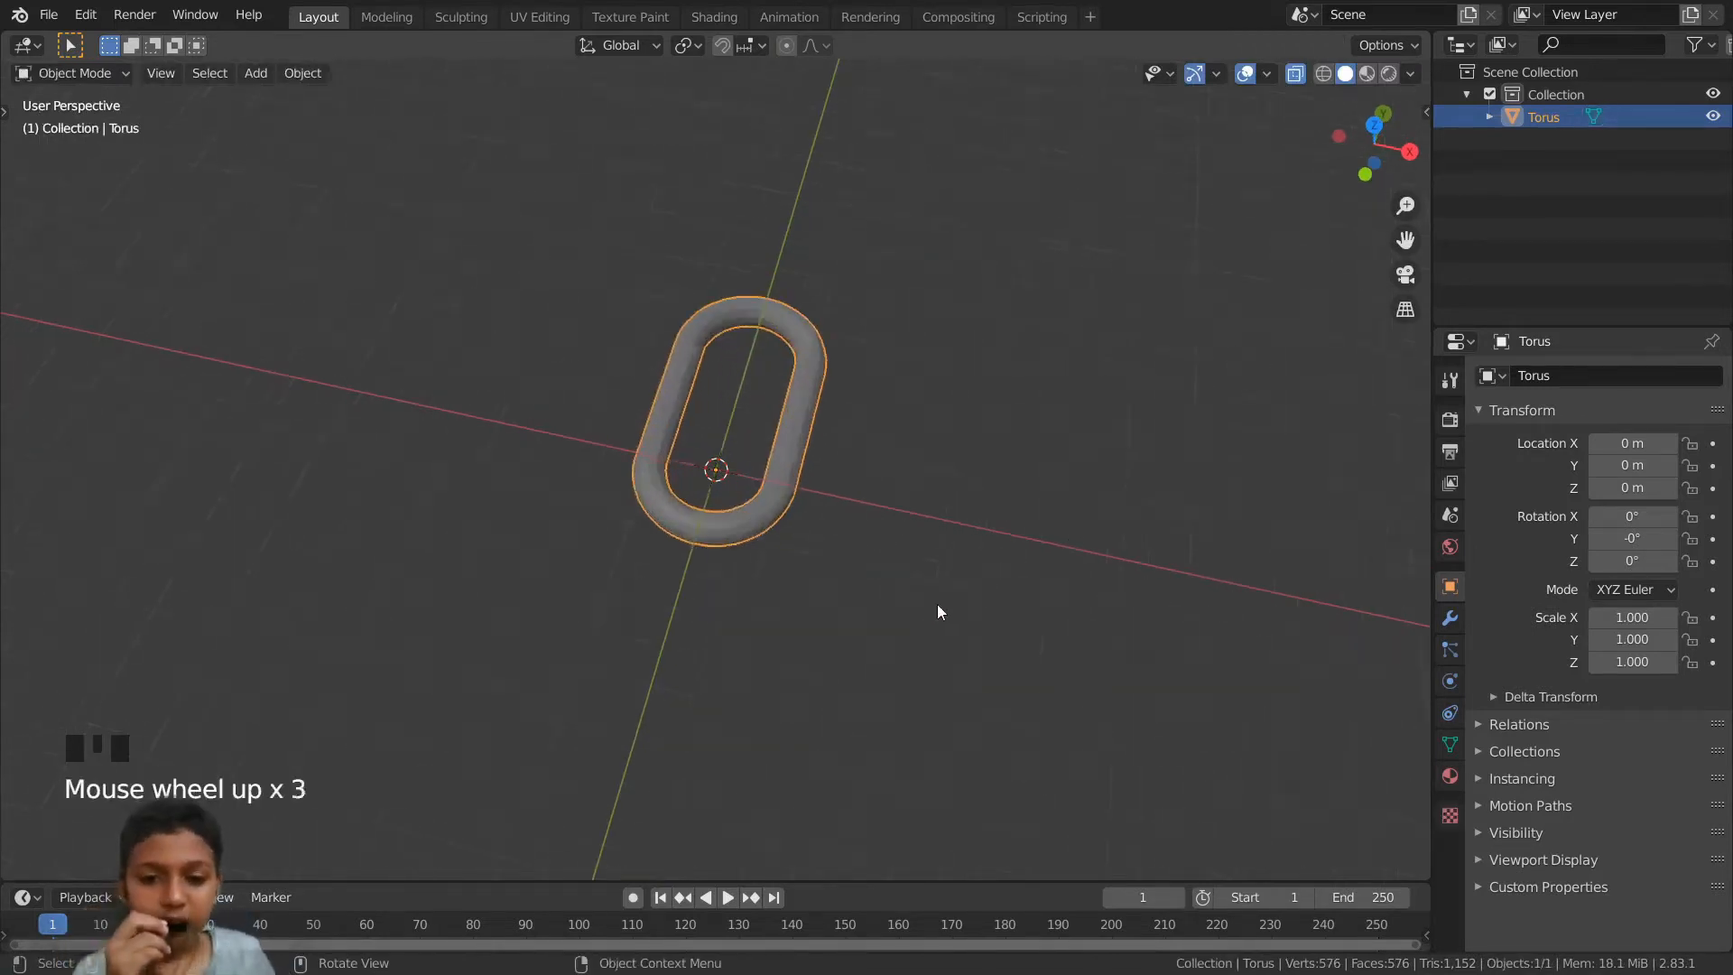
scroll(926, 595, "down", 3)
key("alt+z")
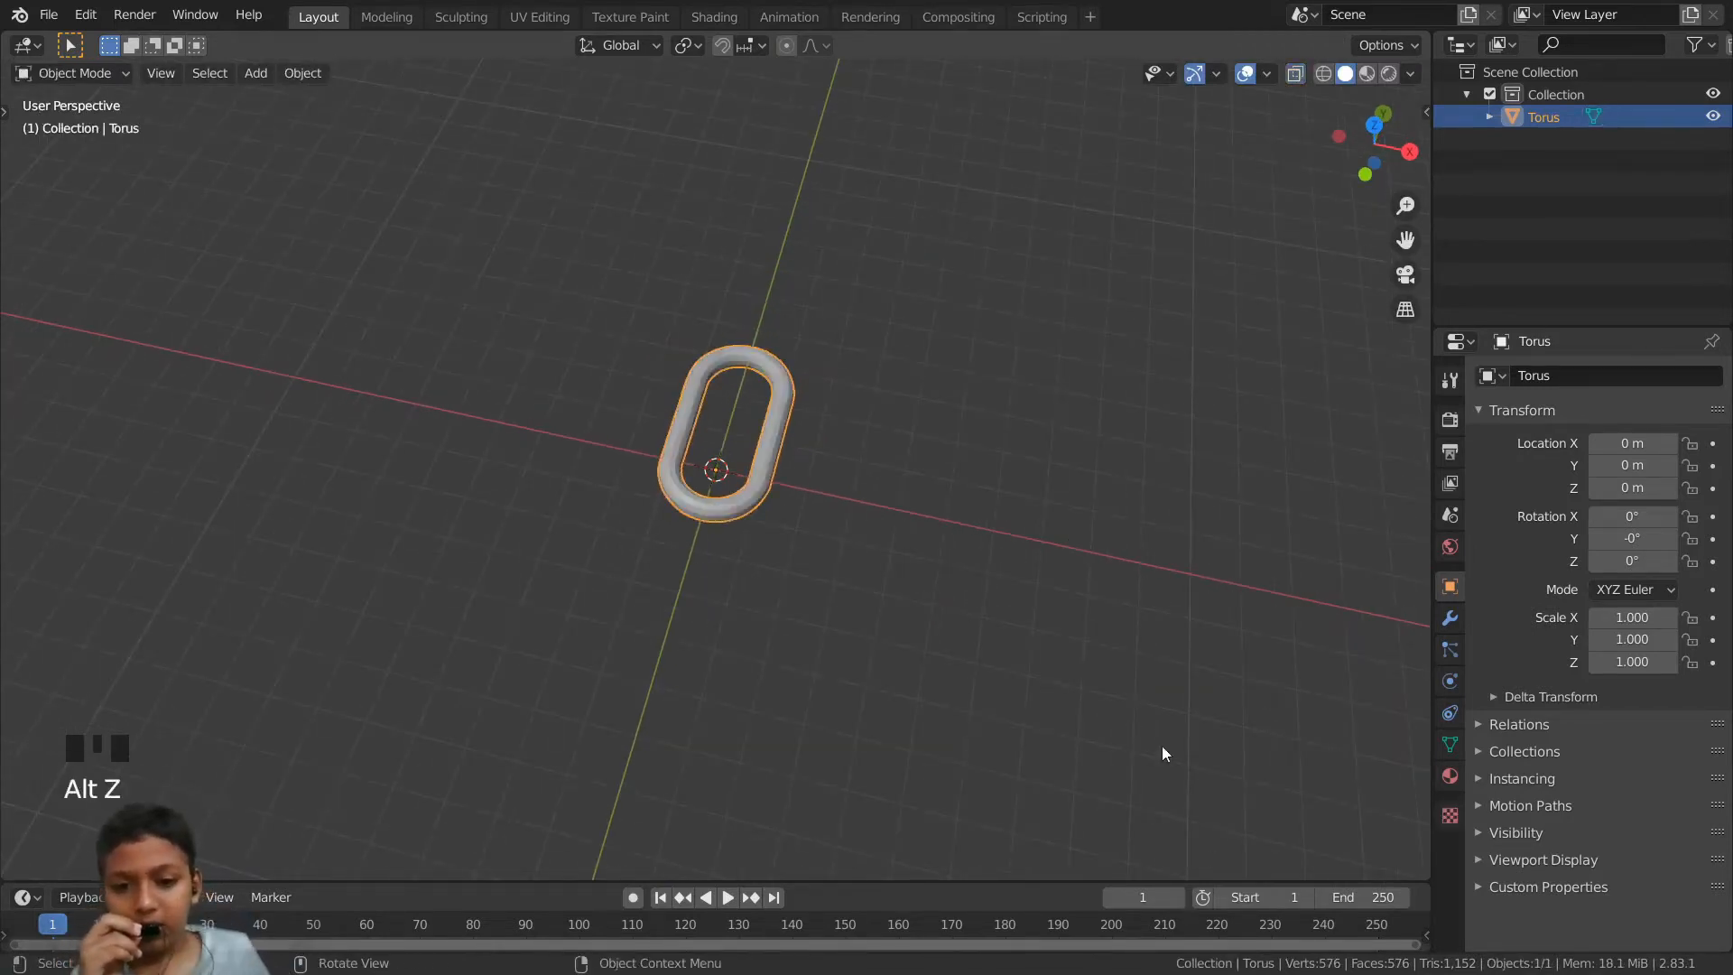
middle_click_drag(1162, 749, 957, 559)
scroll(949, 559, "up", 4)
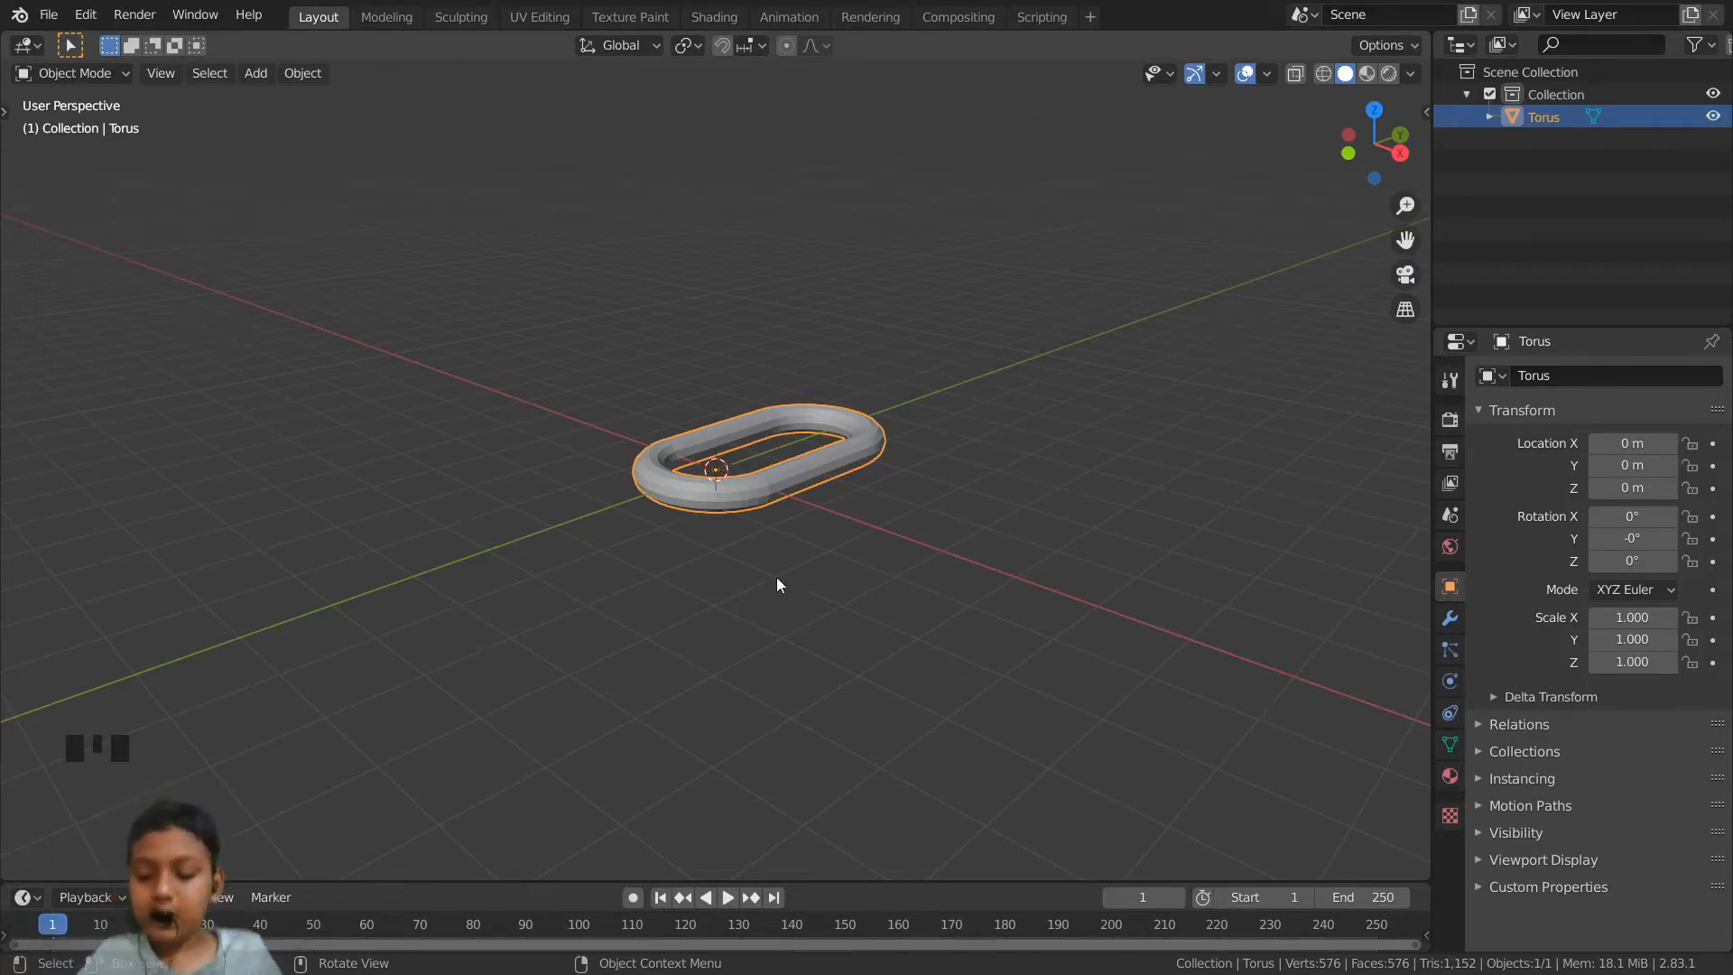
key("alt+Tab")
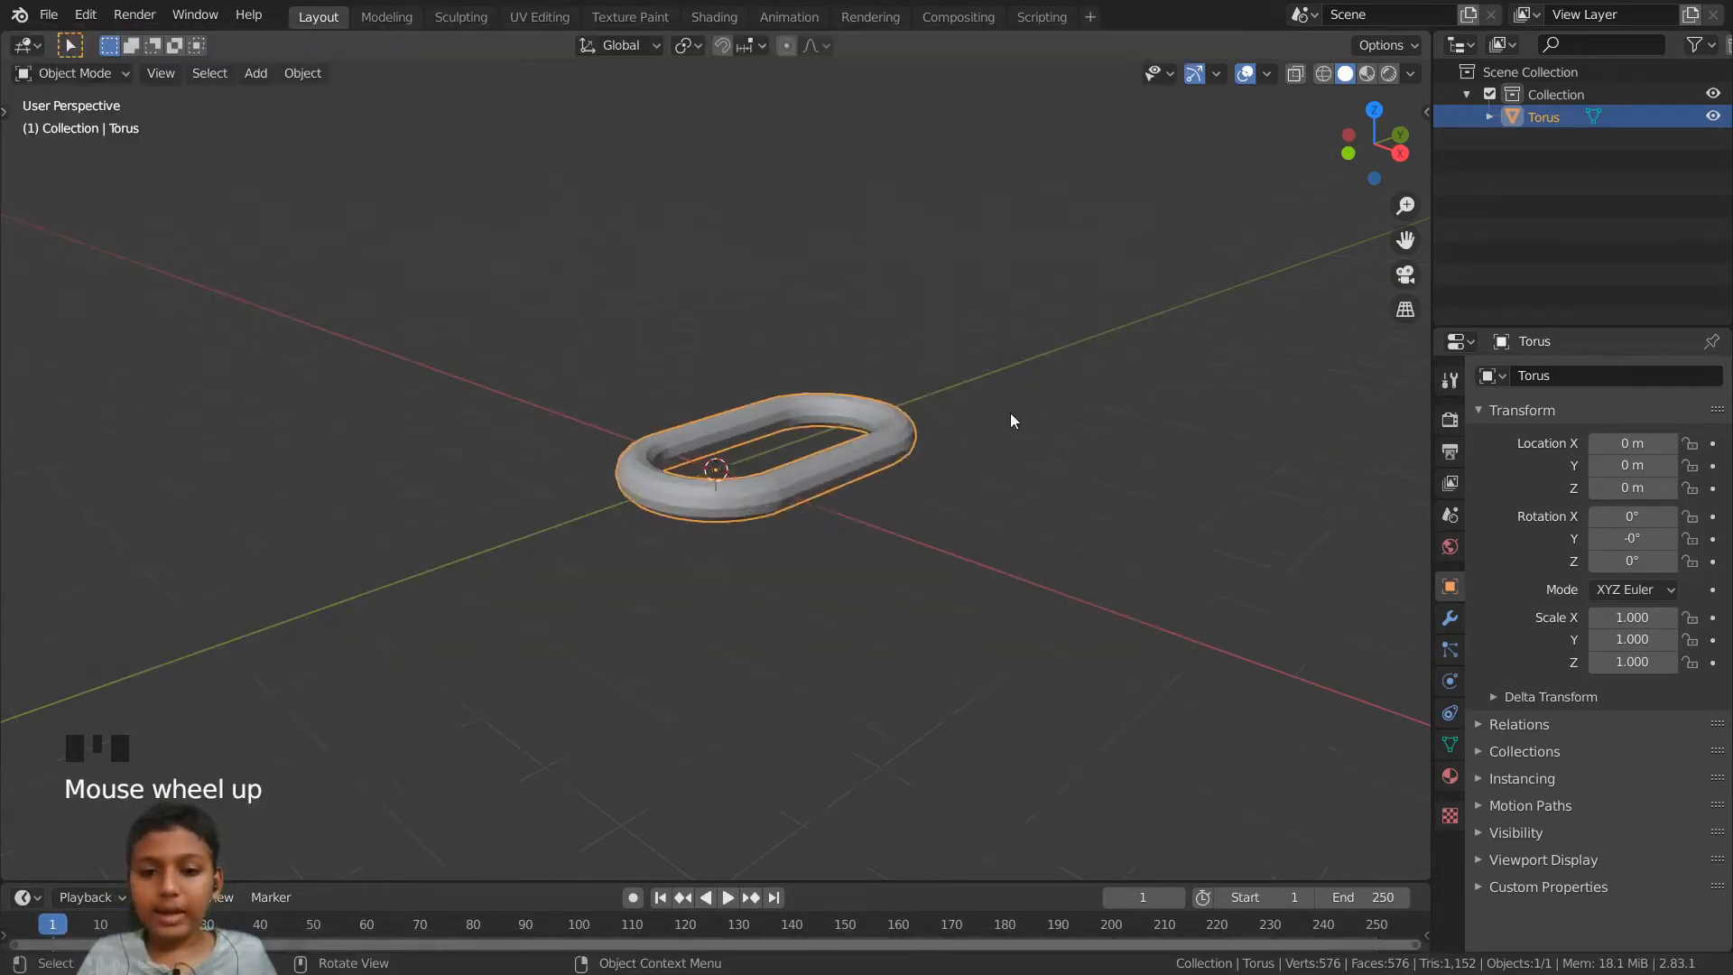
scroll(1010, 419, "down", 5)
scroll(1011, 419, "up", 3)
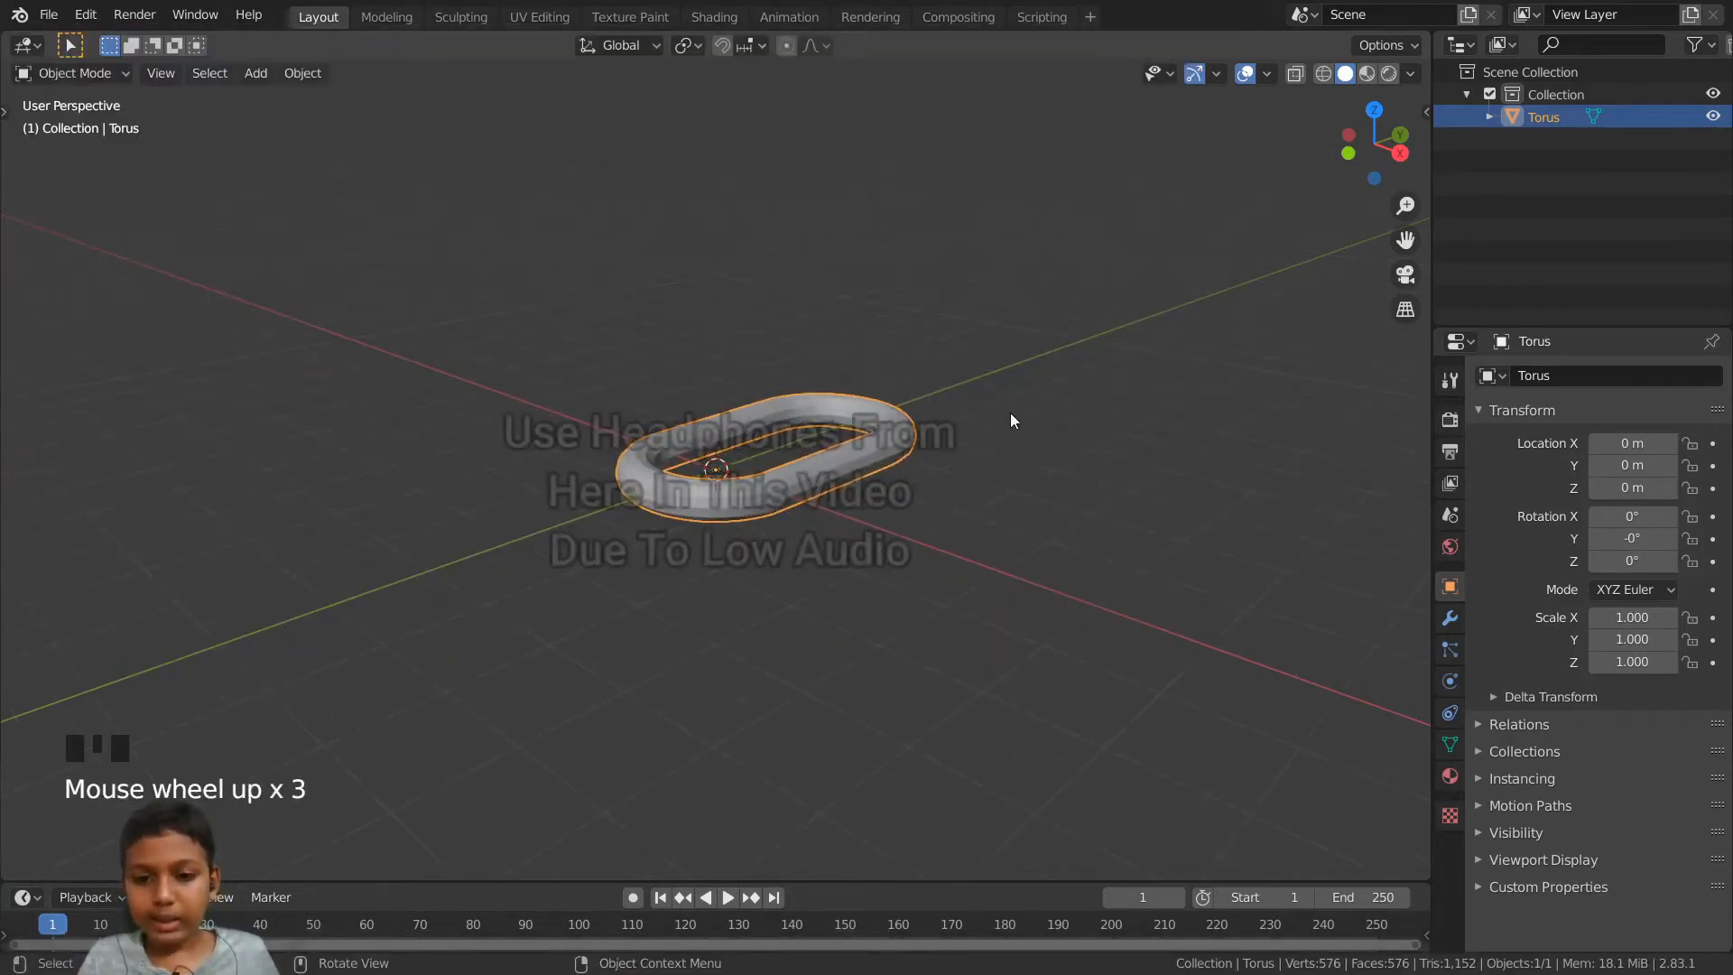
middle_click_drag(1010, 419, 1064, 476)
scroll(753, 446, "down", 5)
scroll(753, 446, "up", 5)
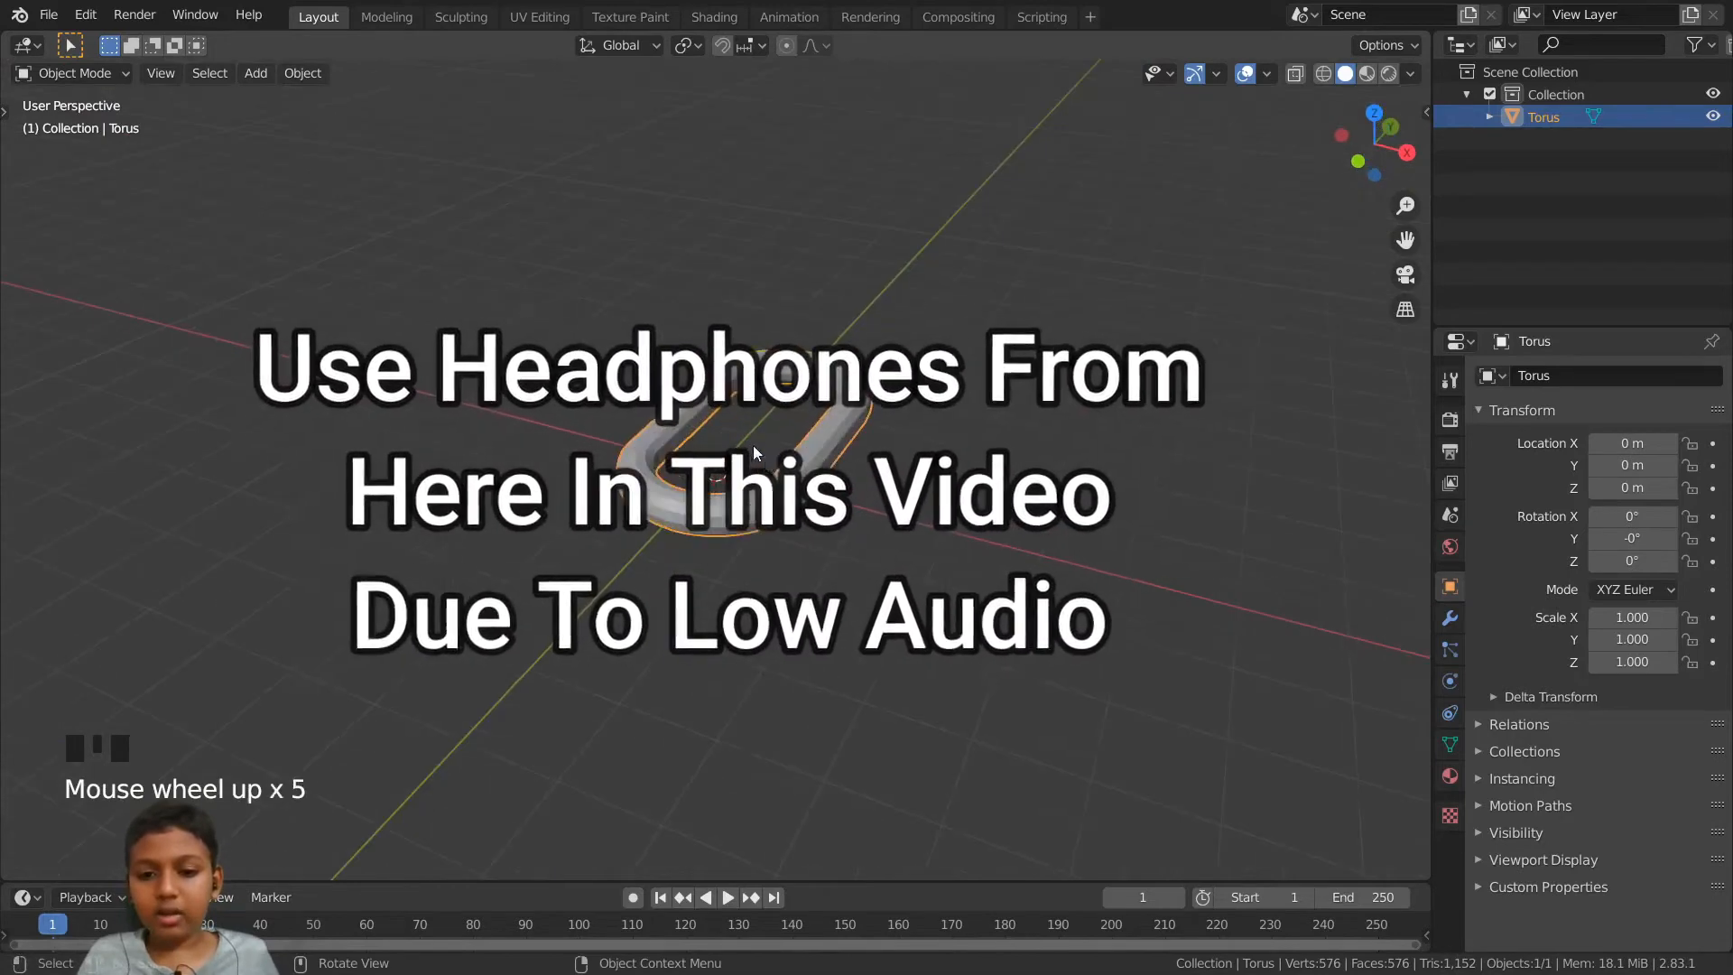
- Rotate the stretched torus 90° about the X axis so it stands upright
left_click(818, 499)
key("r")
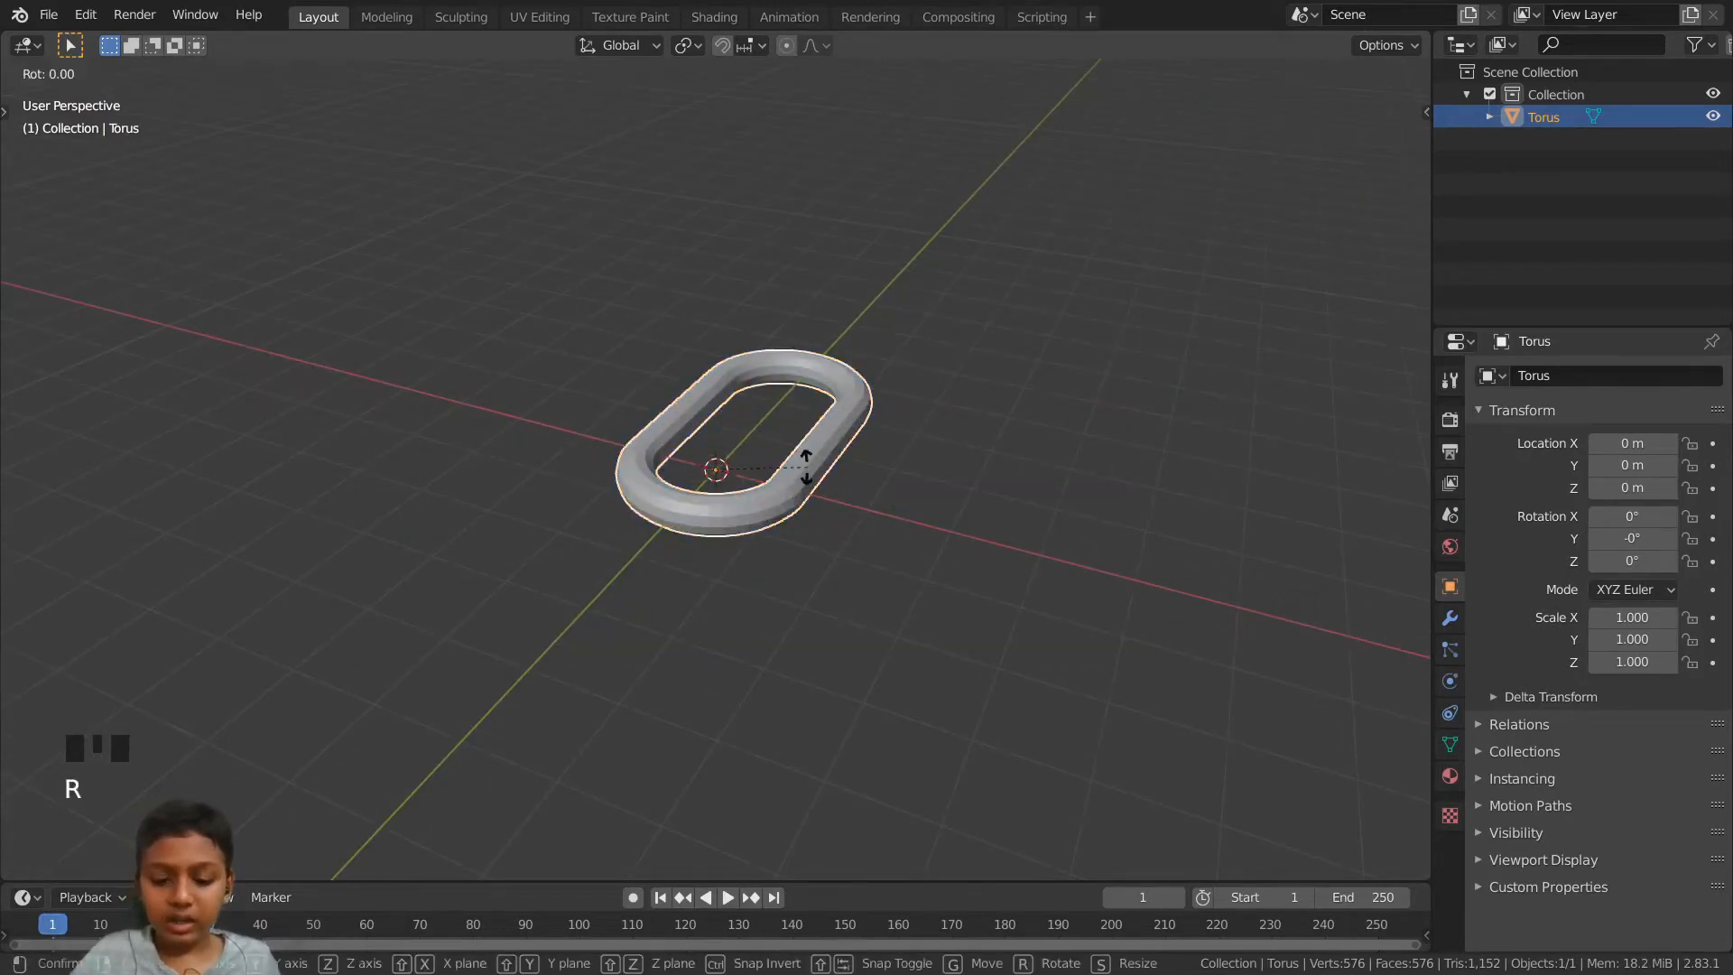
key("x")
key("9")
key("0")
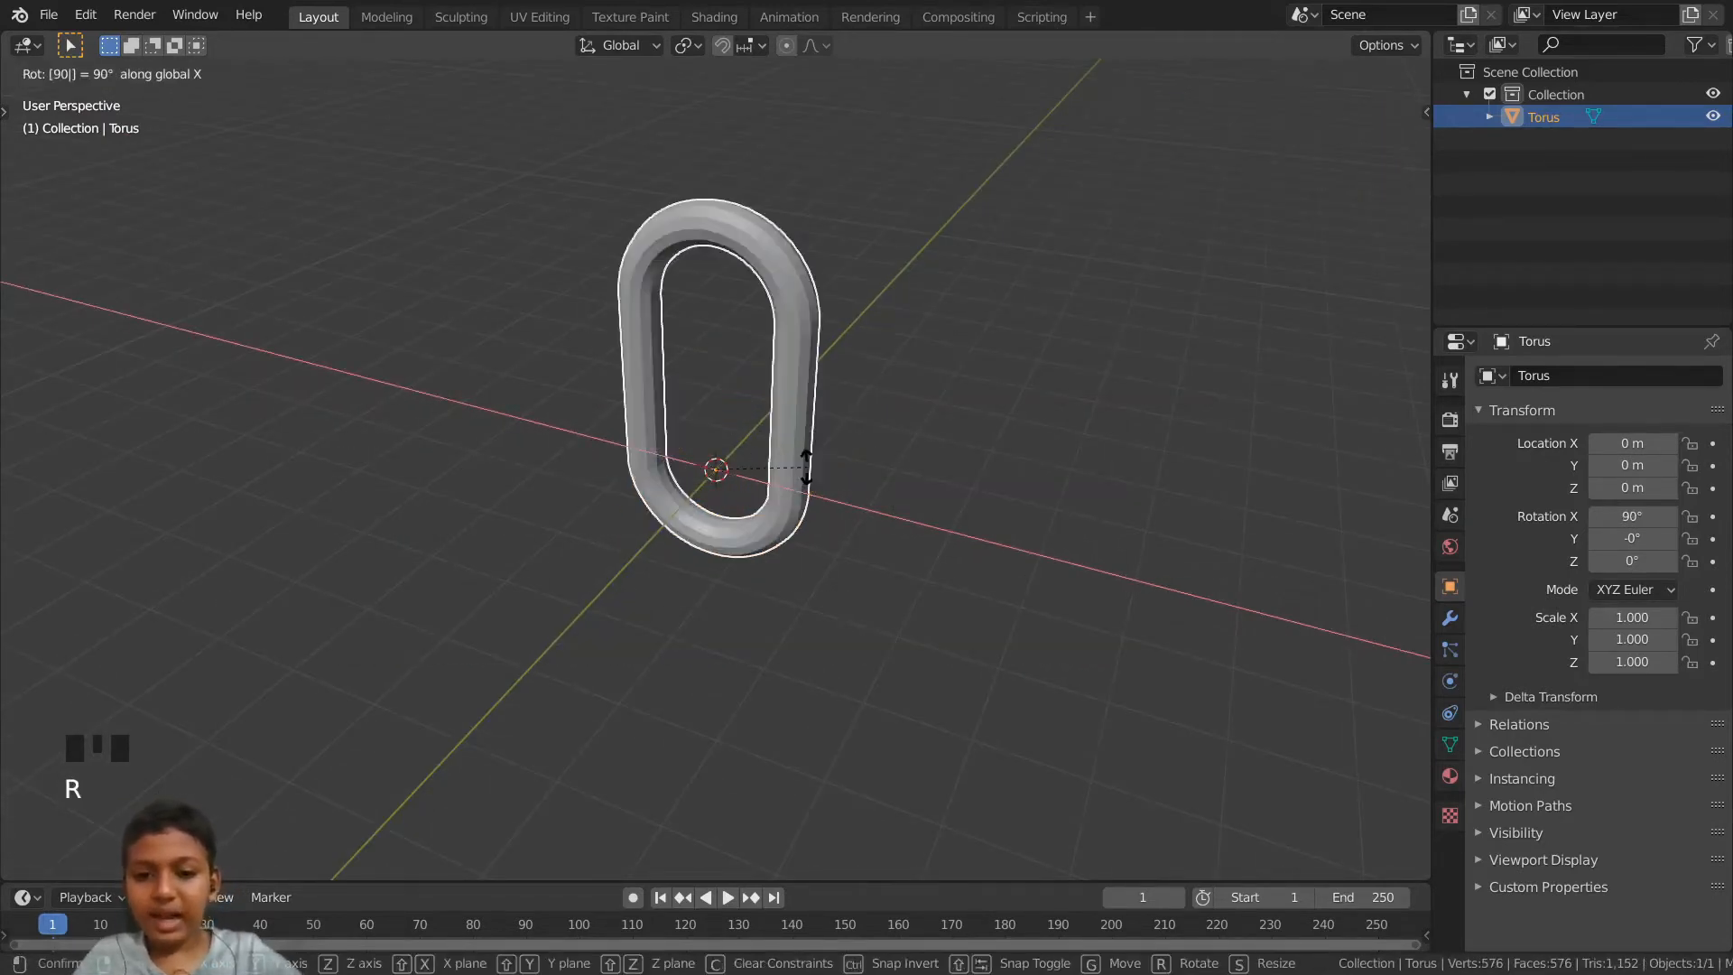
left_click(807, 467)
- Move the upright link about 3.46 m up along the Z axis
middle_click_drag(806, 467, 862, 622)
scroll(881, 649, "down", 3)
scroll(875, 641, "up", 2)
scroll(874, 646, "down", 1)
middle_click_drag(629, 659, 886, 646)
scroll(875, 642, "down", 2)
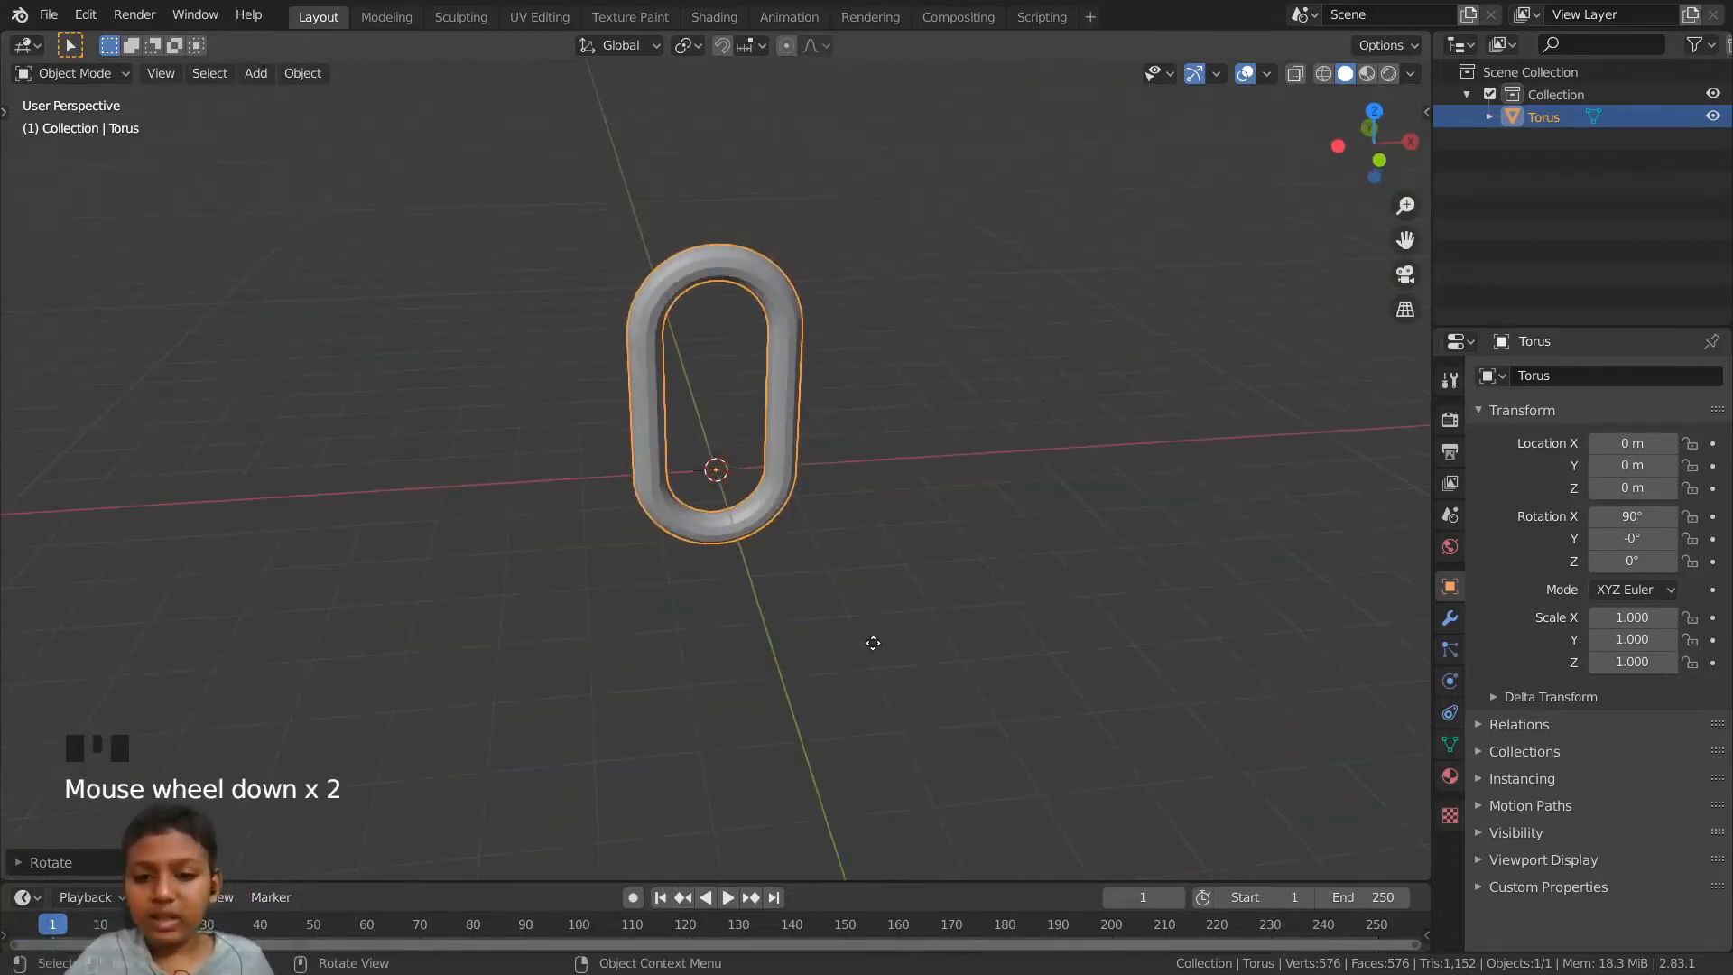
key("g")
key("z")
left_click(876, 415)
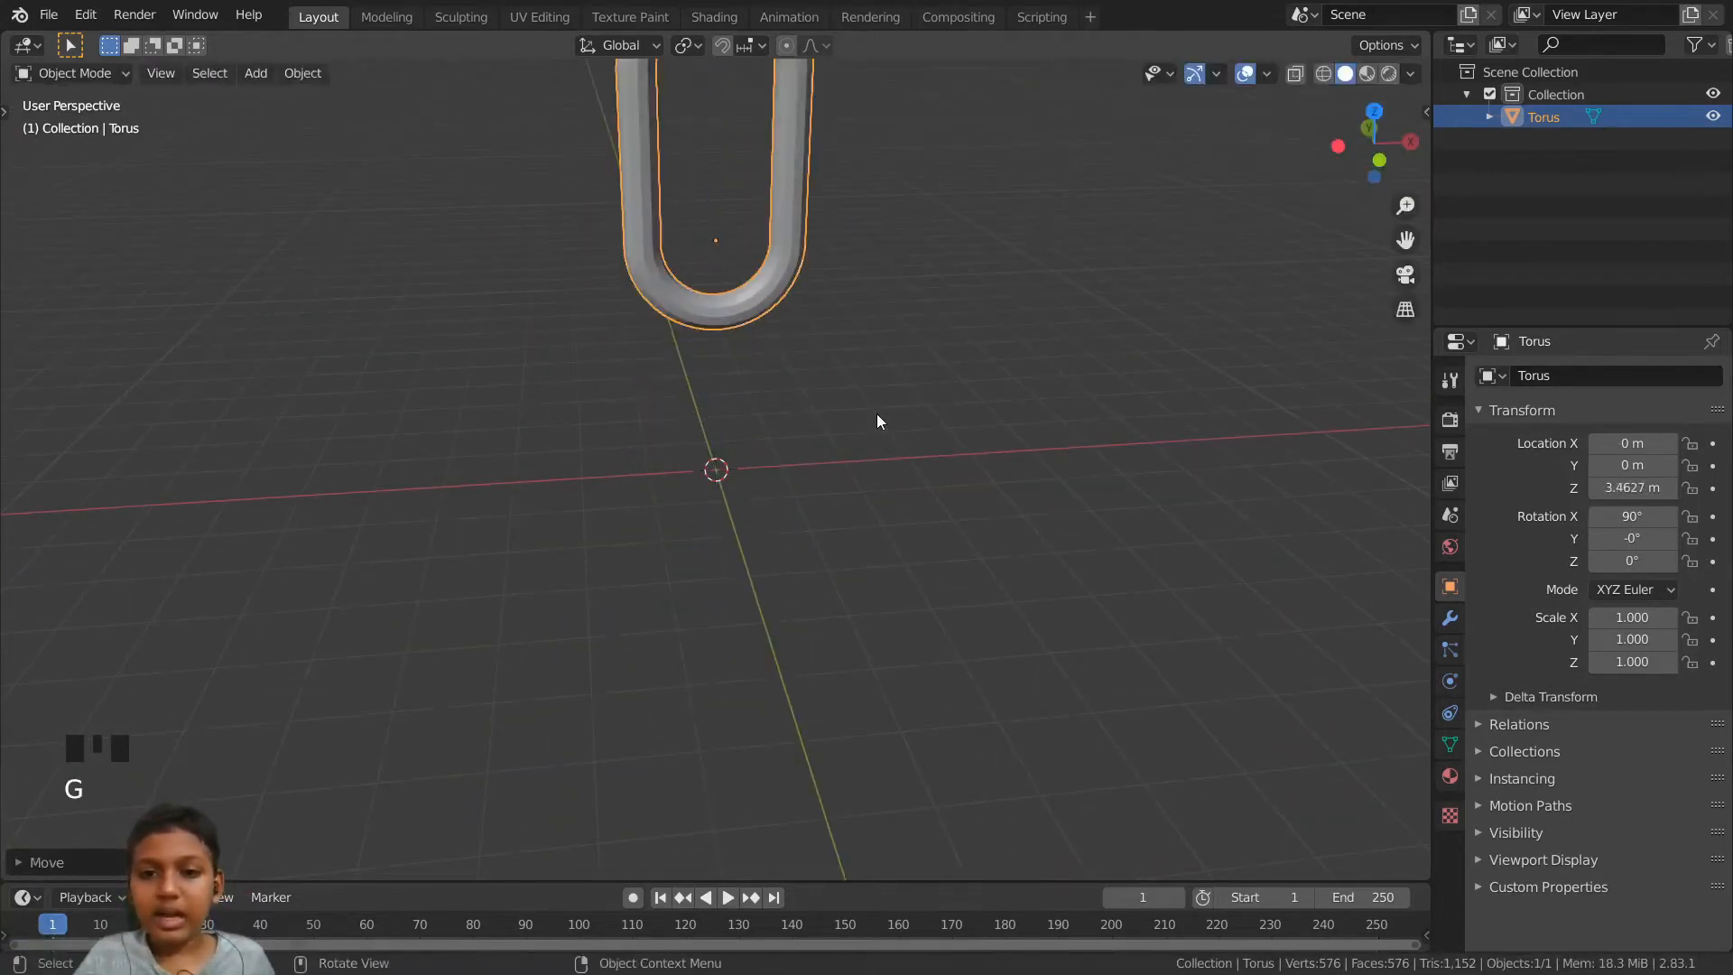
- Duplicate the upright link and move the copy about 1.99 m up along the Z axis
middle_click_drag(876, 415, 705, 457)
scroll(874, 484, "down", 2)
scroll(845, 550, "up", 3)
scroll(828, 655, "up", 2)
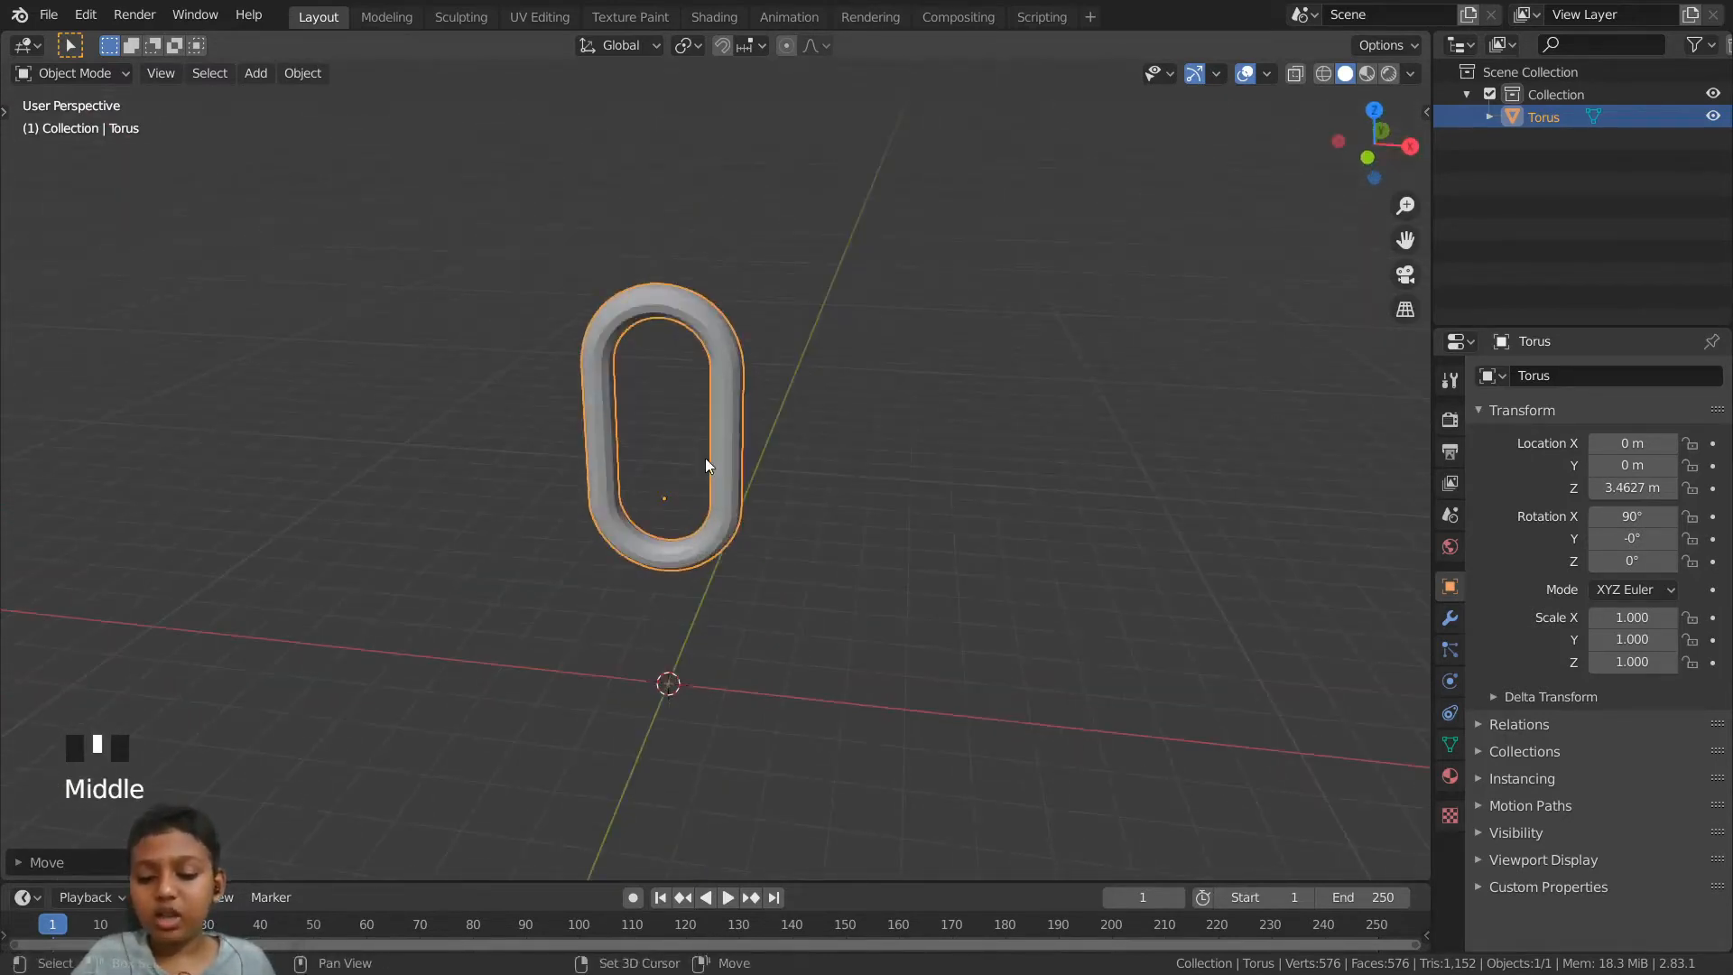
key("shift+d")
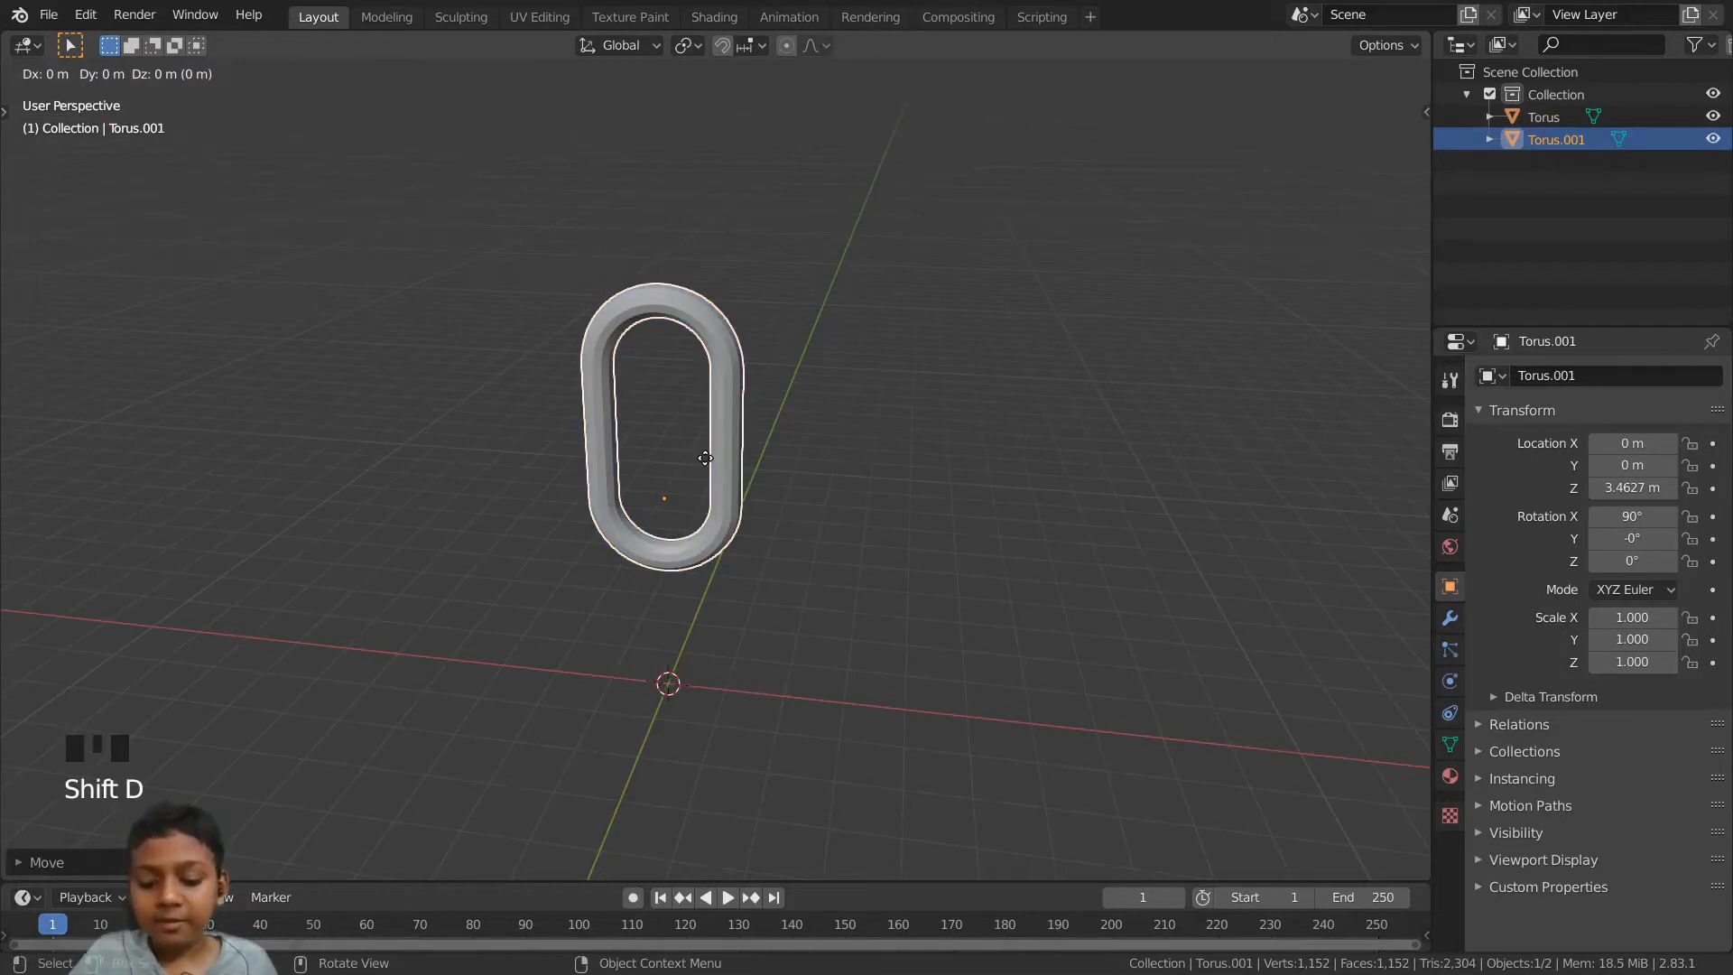
key("z")
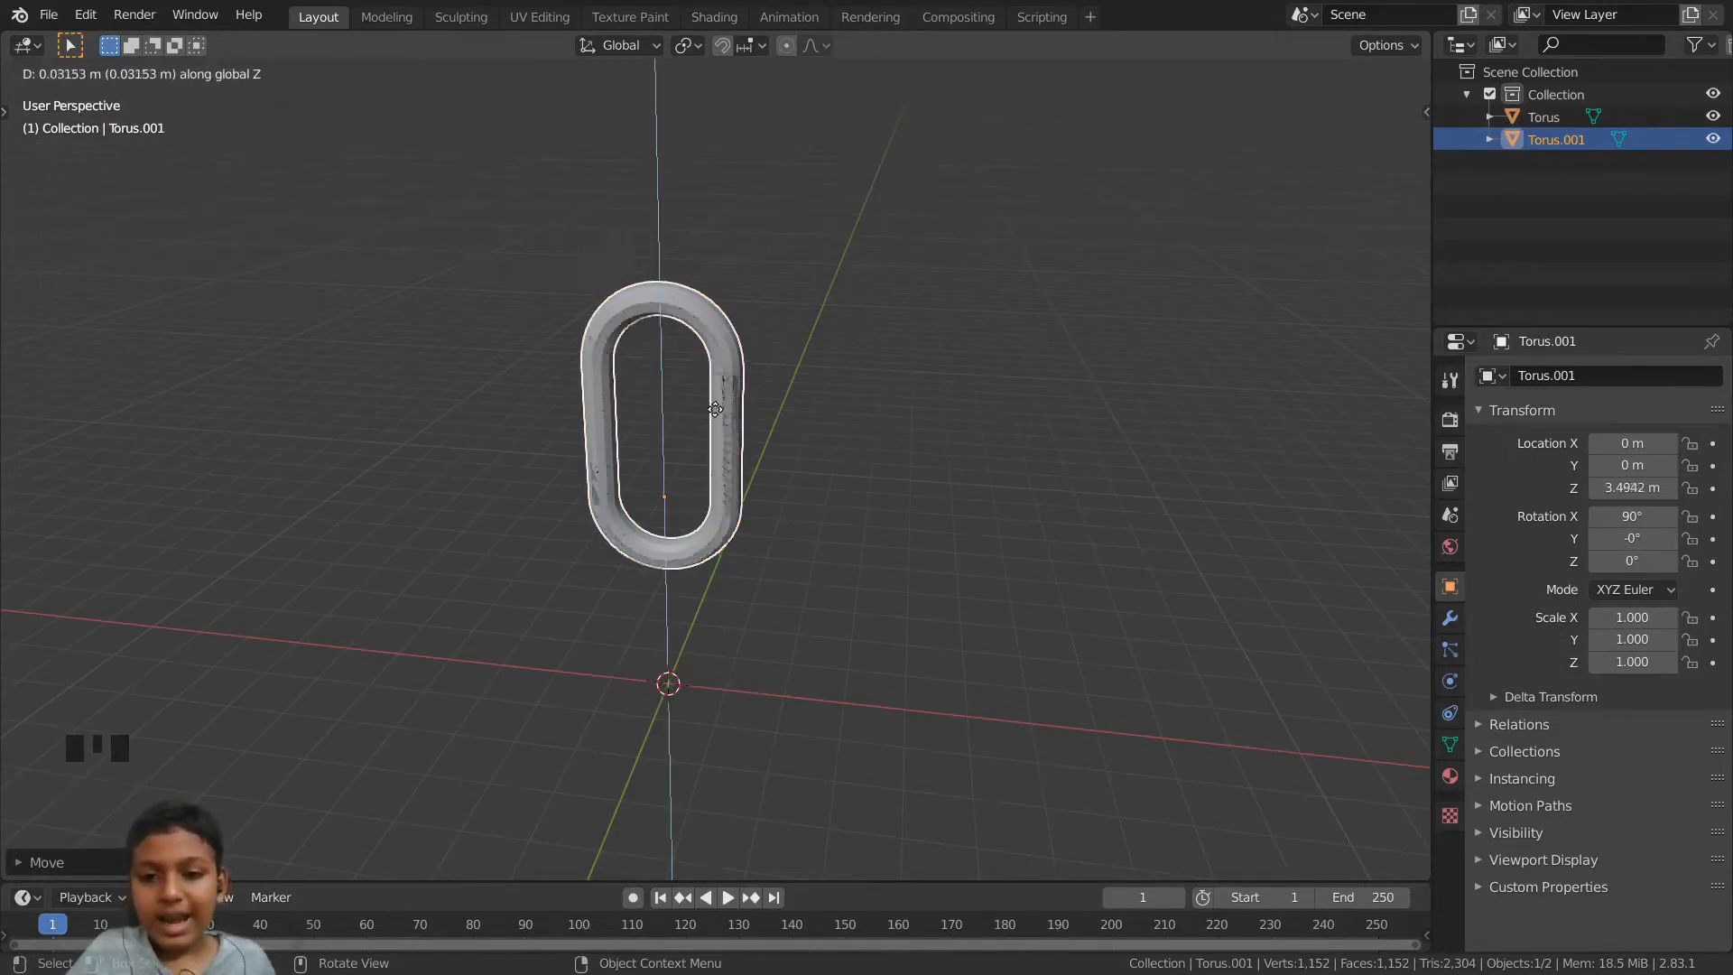
left_click(715, 339)
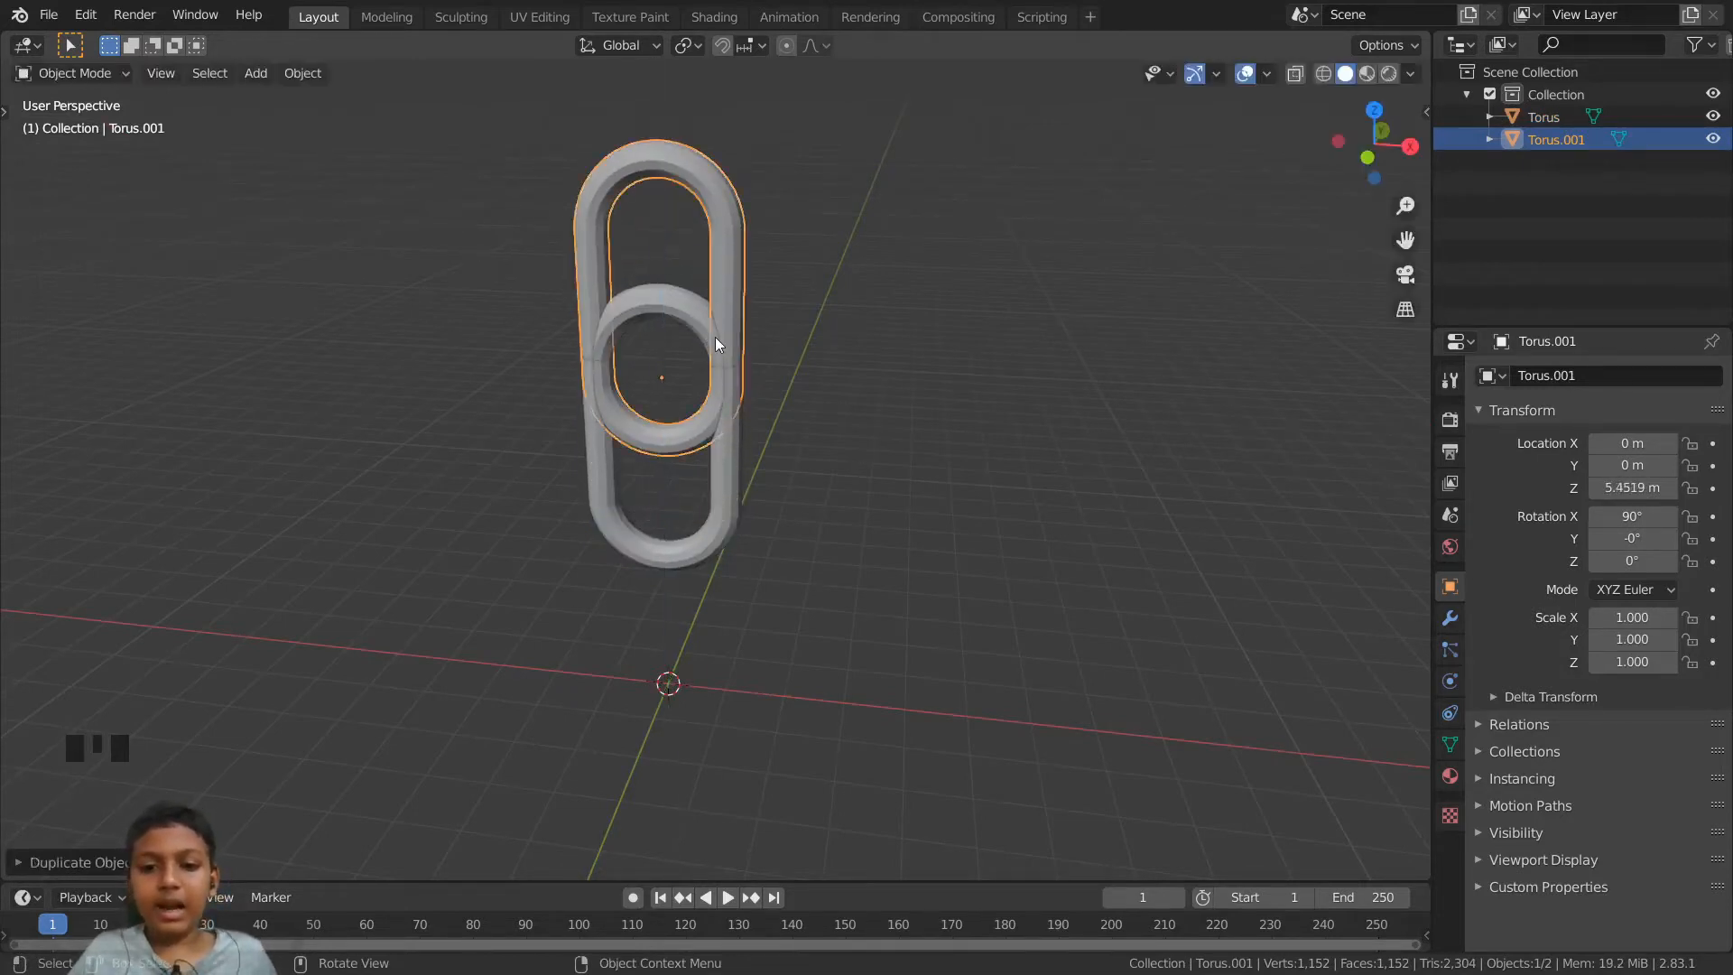
- Rotate the duplicated upper link 90° about the Z axis so it interlocks with the lower link
middle_click_drag(1039, 478, 928, 538)
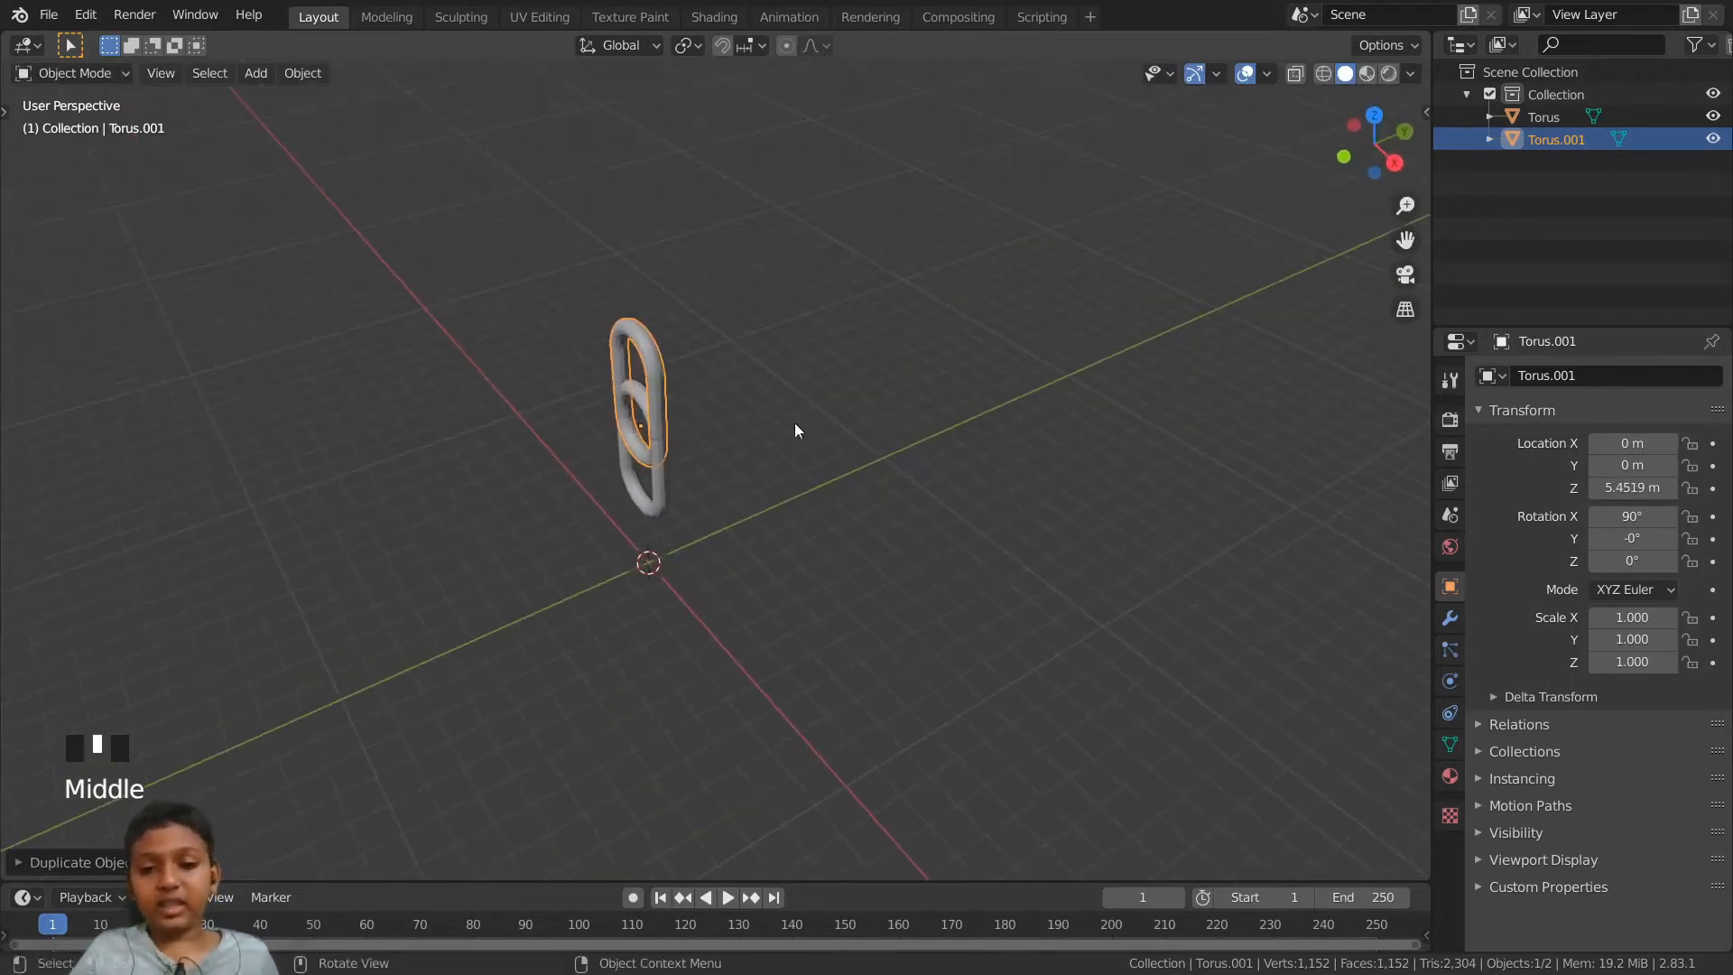
scroll(668, 400, "up", 1)
scroll(668, 400, "up", 2)
left_click(583, 251)
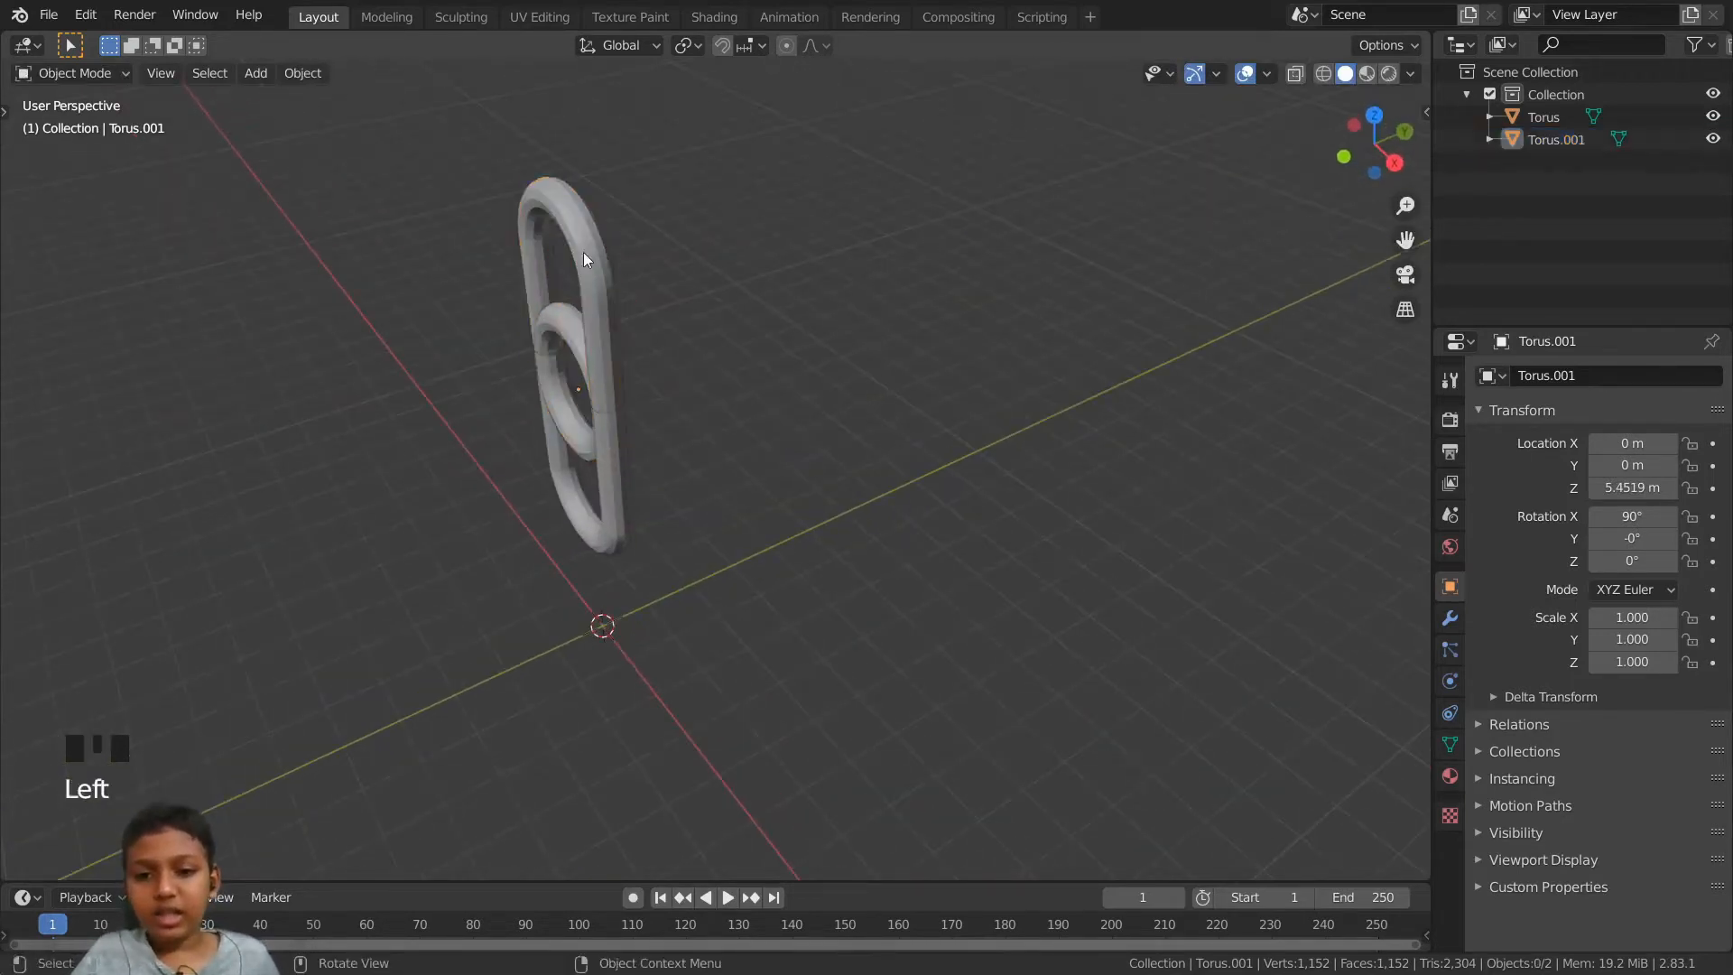
left_click(593, 254)
key("r")
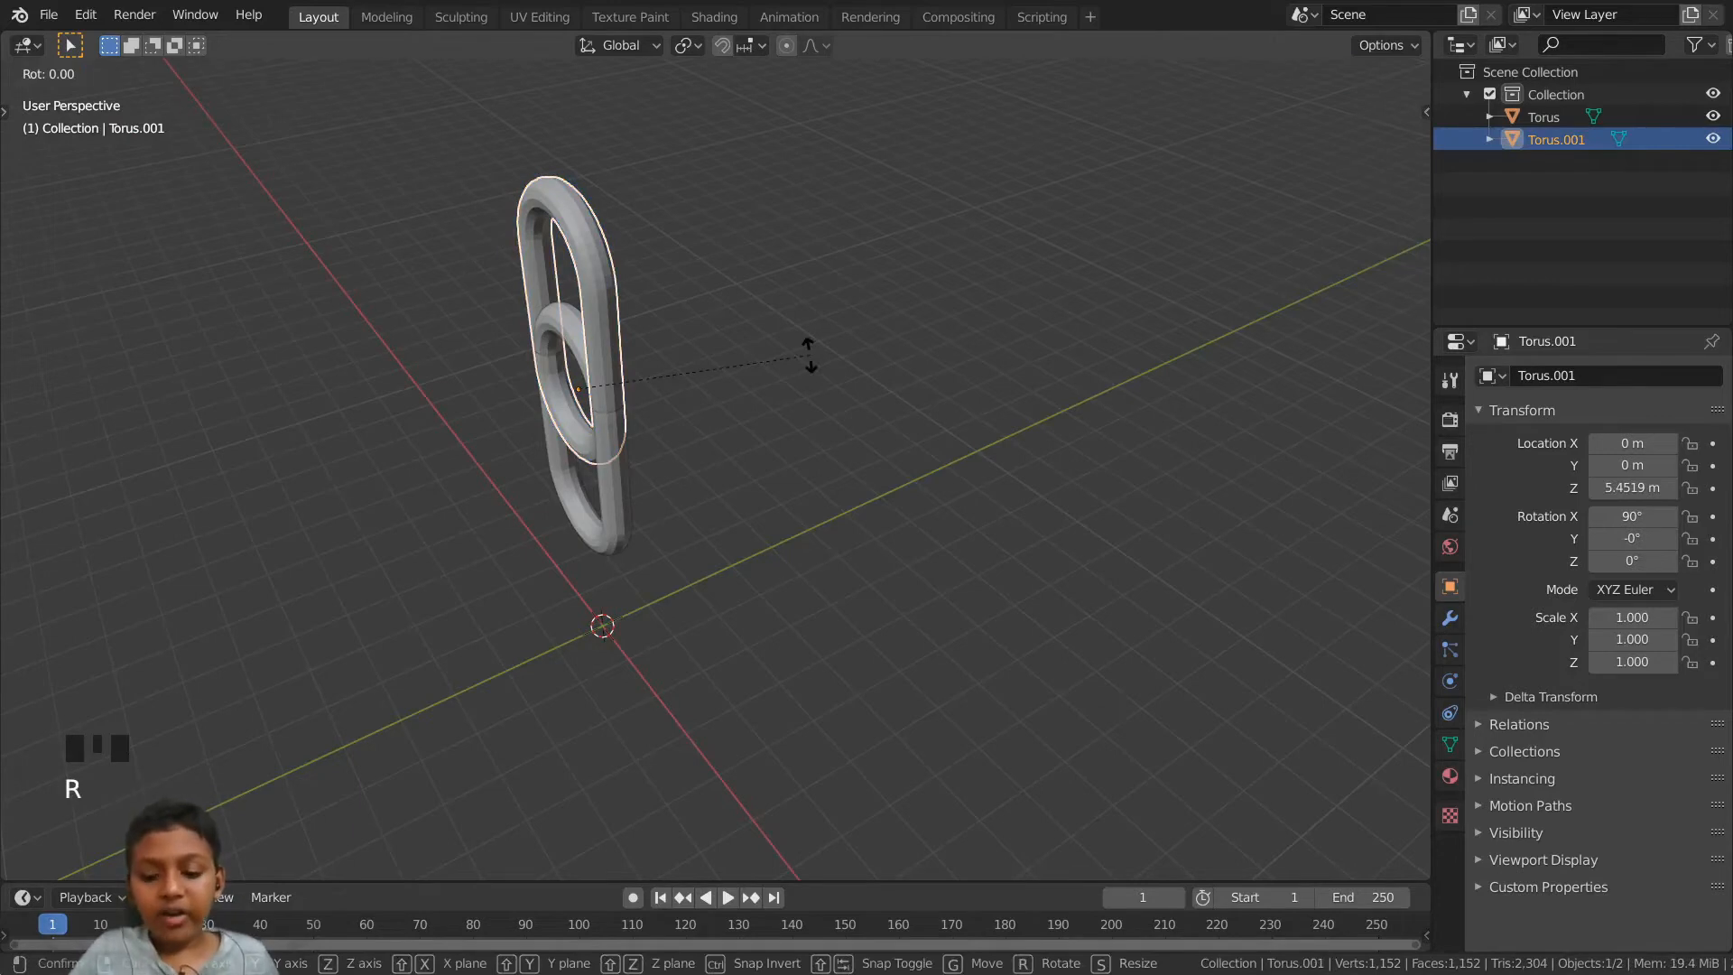
key("z")
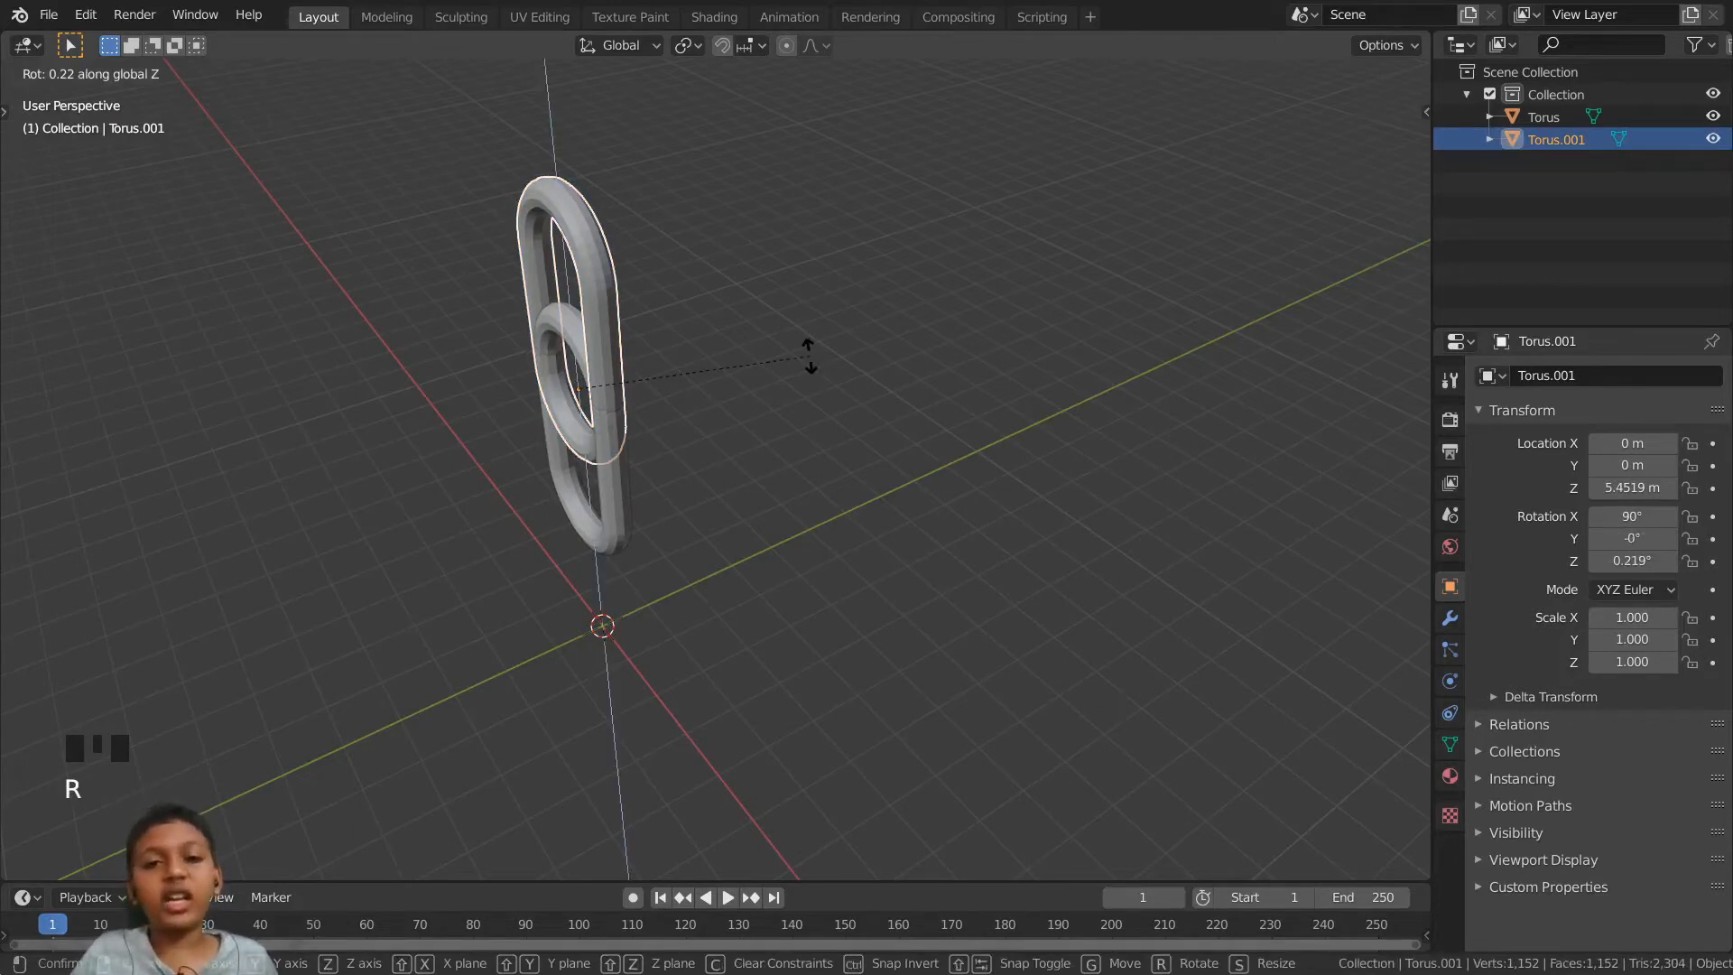
type("90")
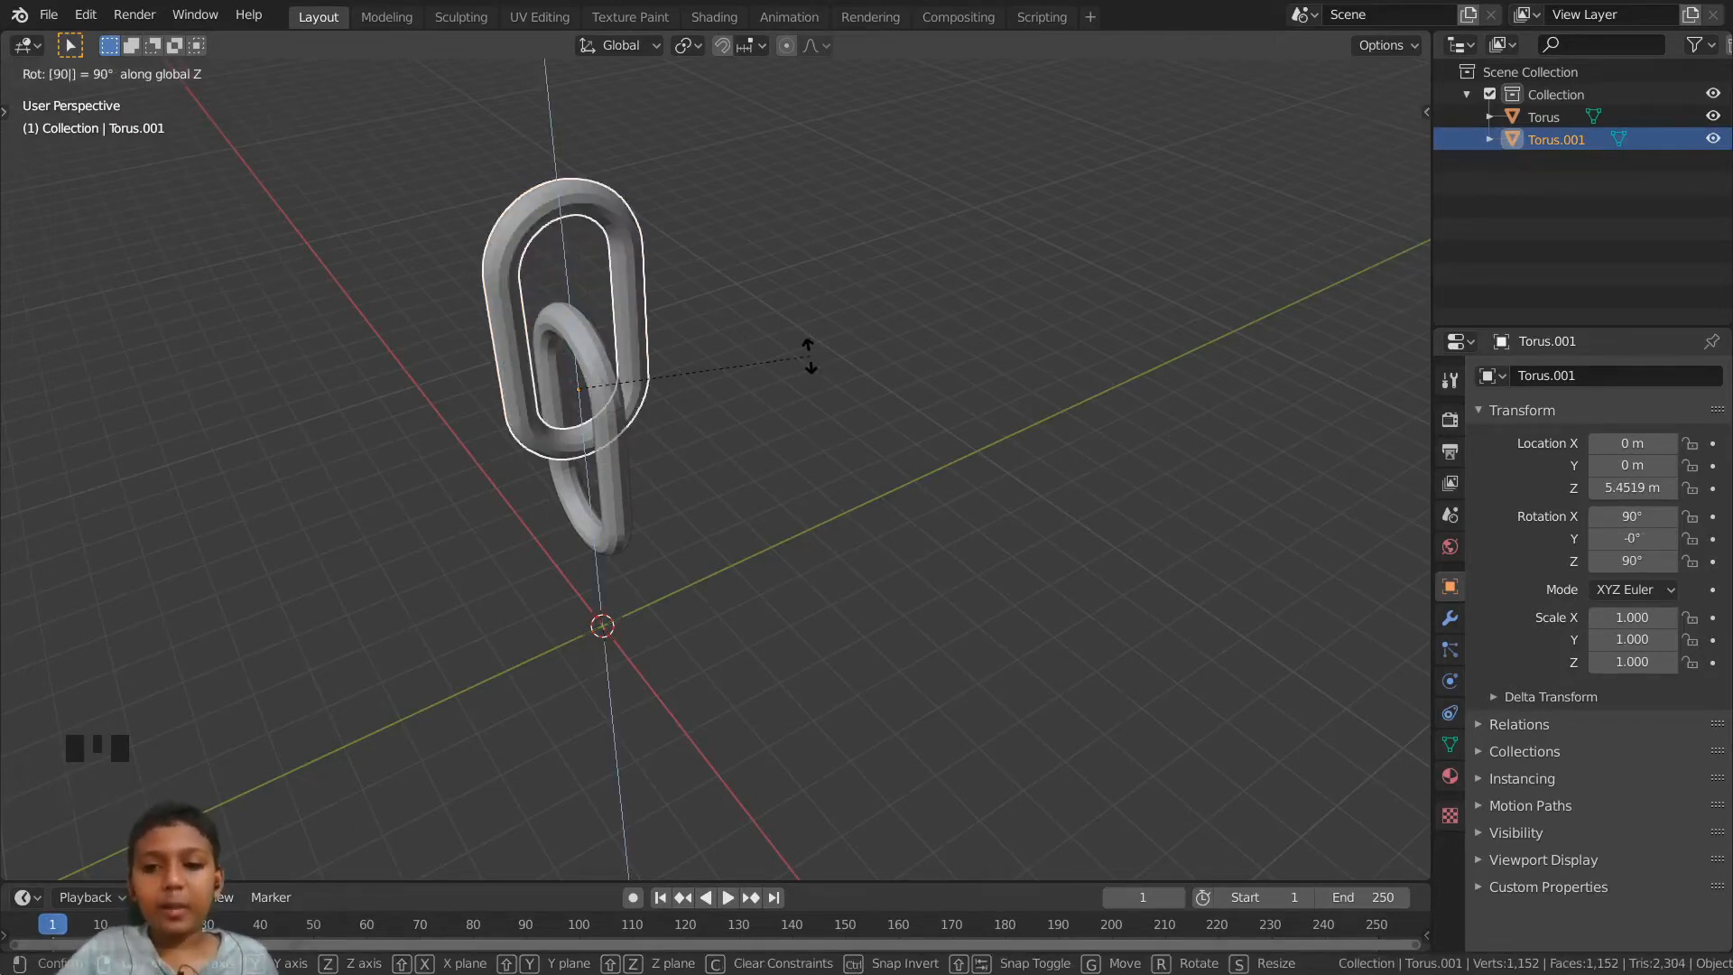
left_click(810, 359)
- Duplicate both links together and move the copies about 5.09 m up along the Z axis
middle_click_drag(810, 359, 761, 387)
scroll(762, 388, "down", 3)
left_click_drag(843, 556, 516, 270)
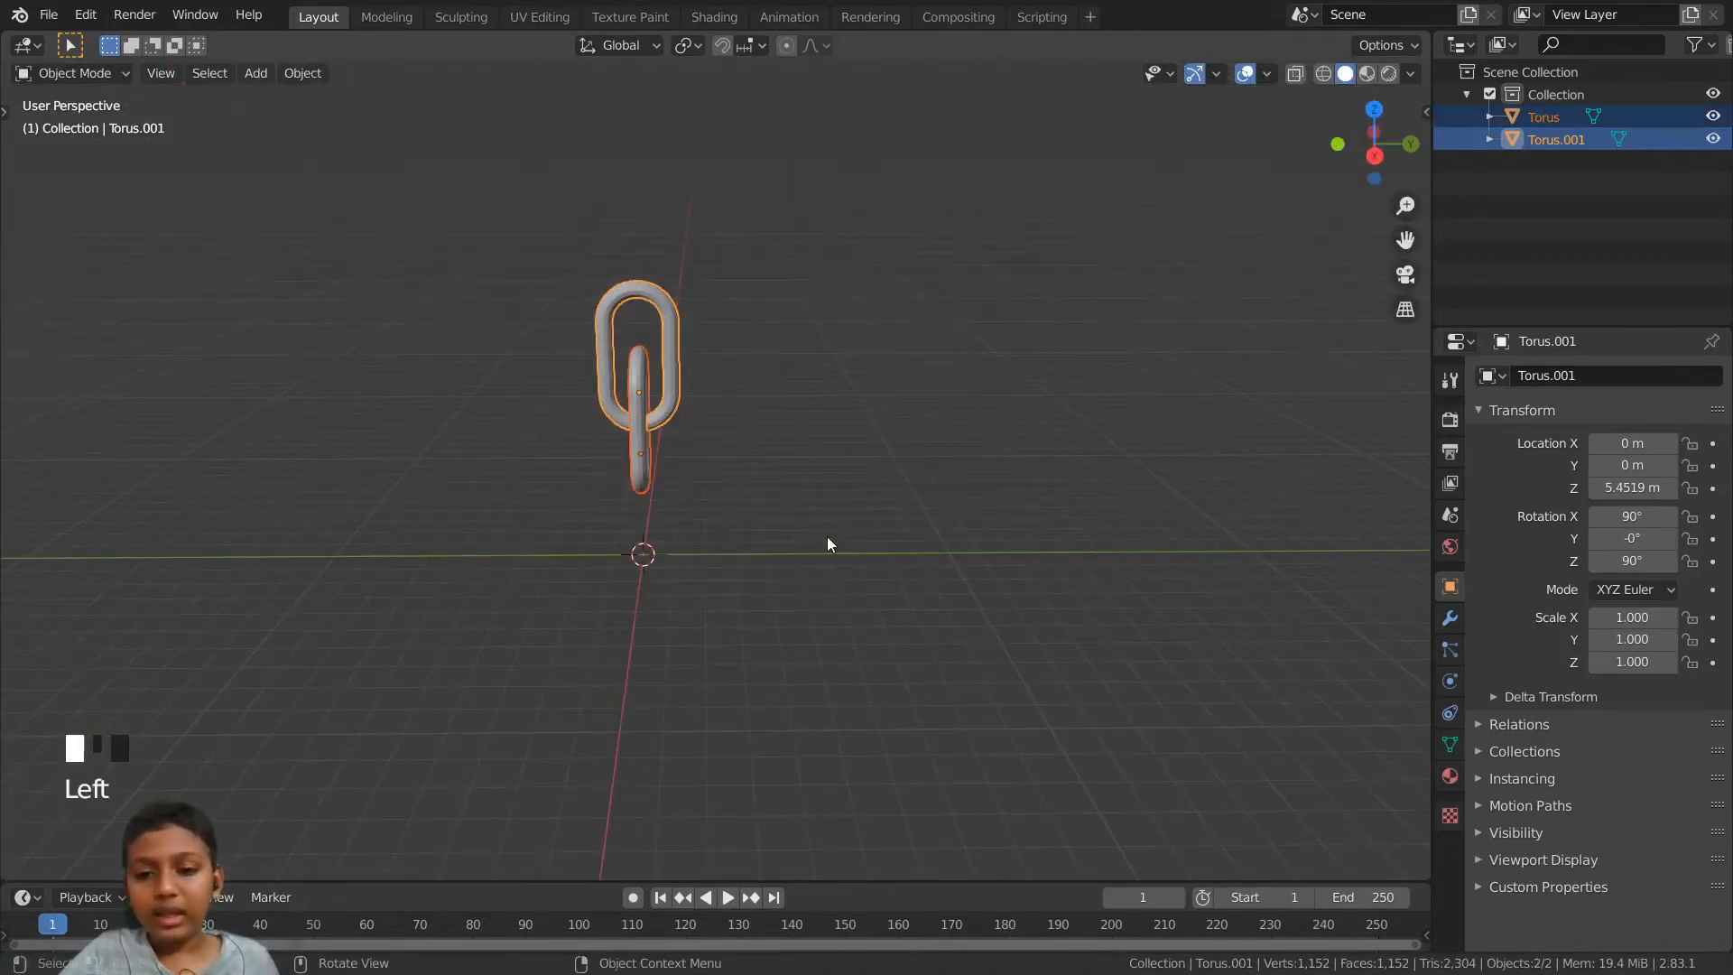
key("shift+d")
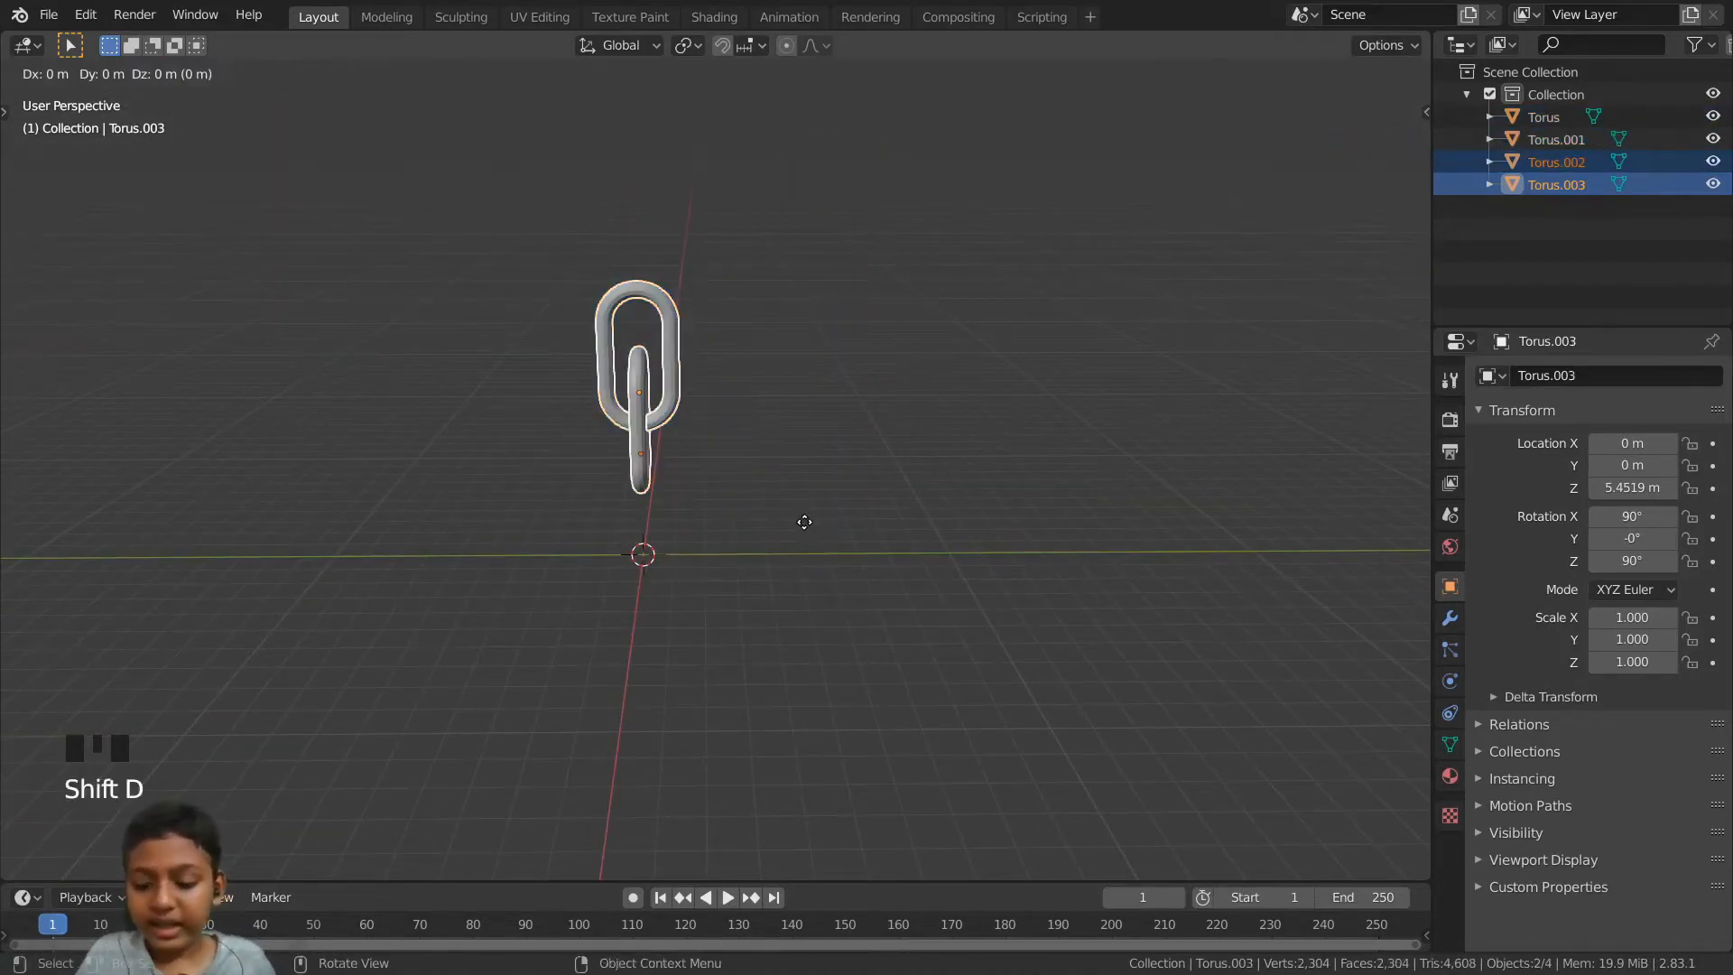
key("z")
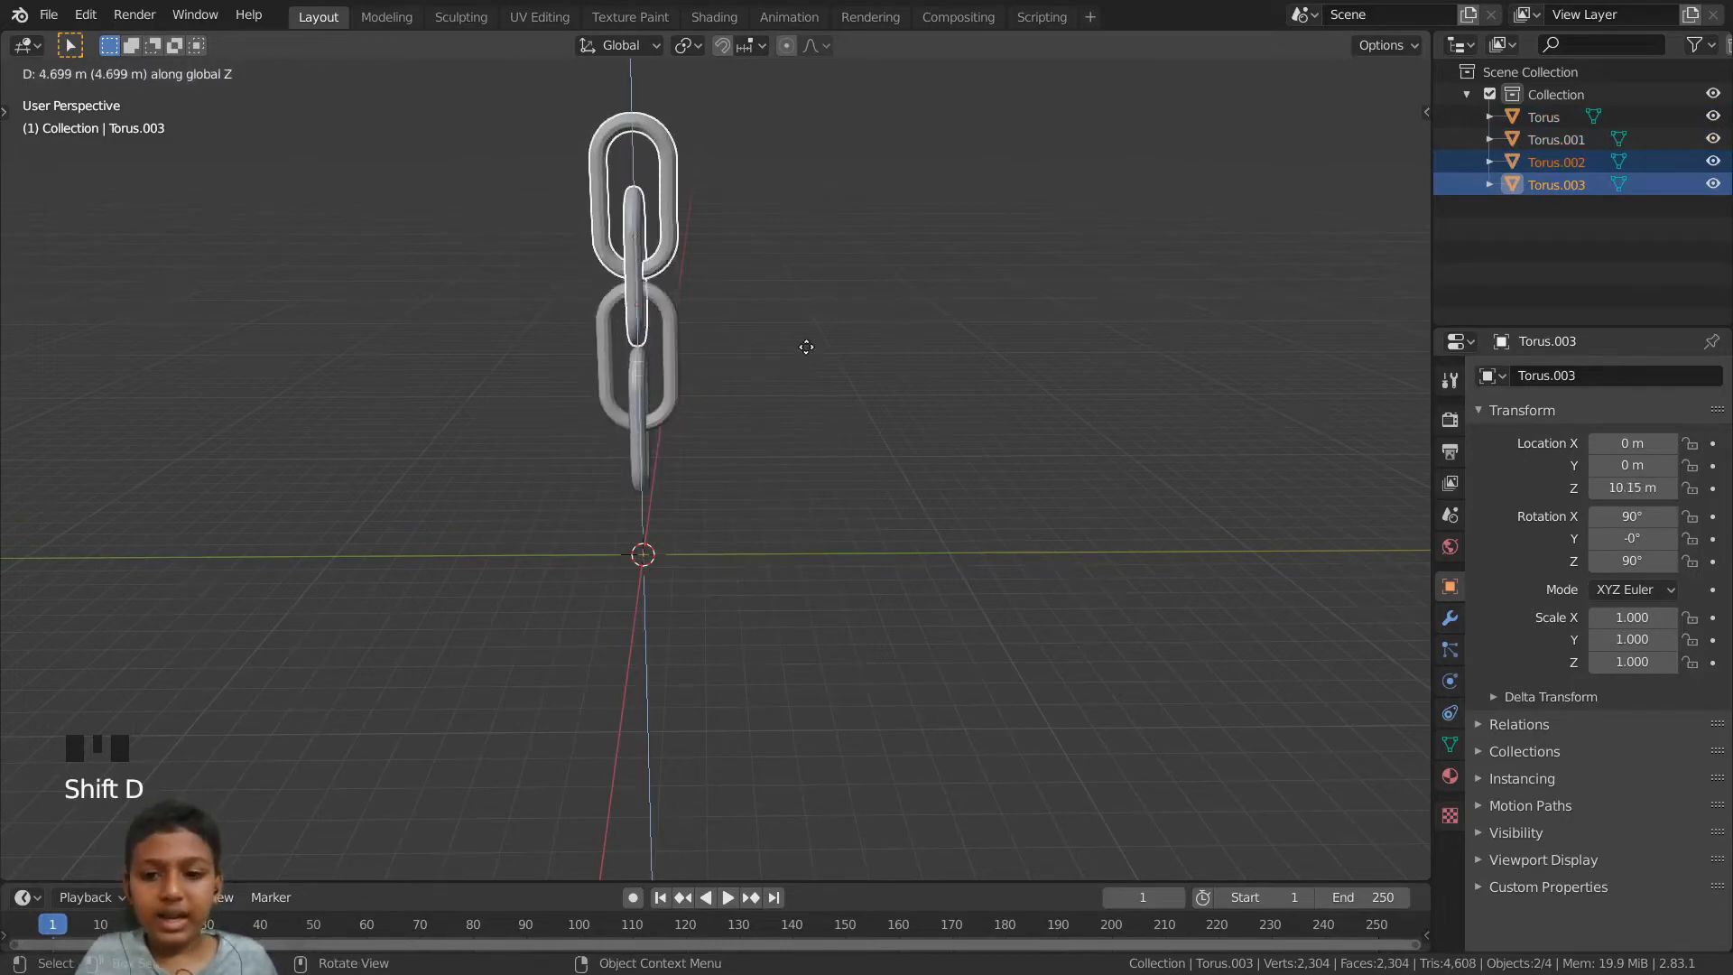
left_click(808, 359)
- Repeat the link-pair duplication four times to extend the chain upward to twelve links
middle_click_drag(809, 359, 771, 455)
scroll(770, 453, "down", 2)
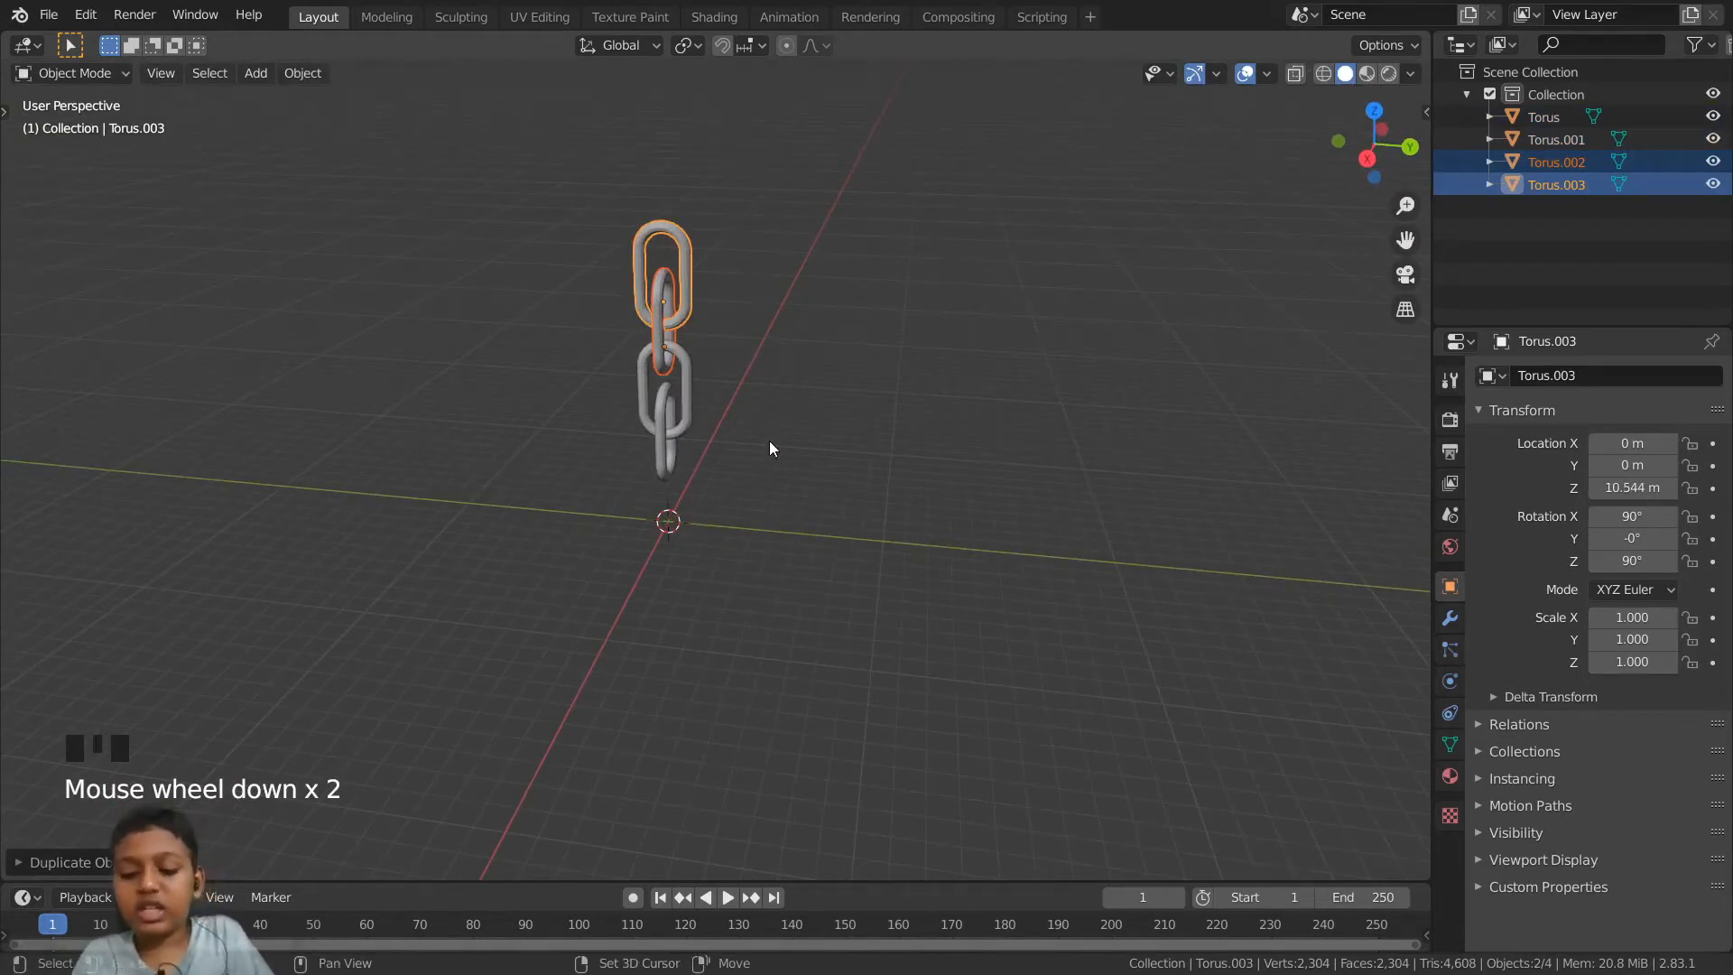
key("shift+r")
key("shift+r")
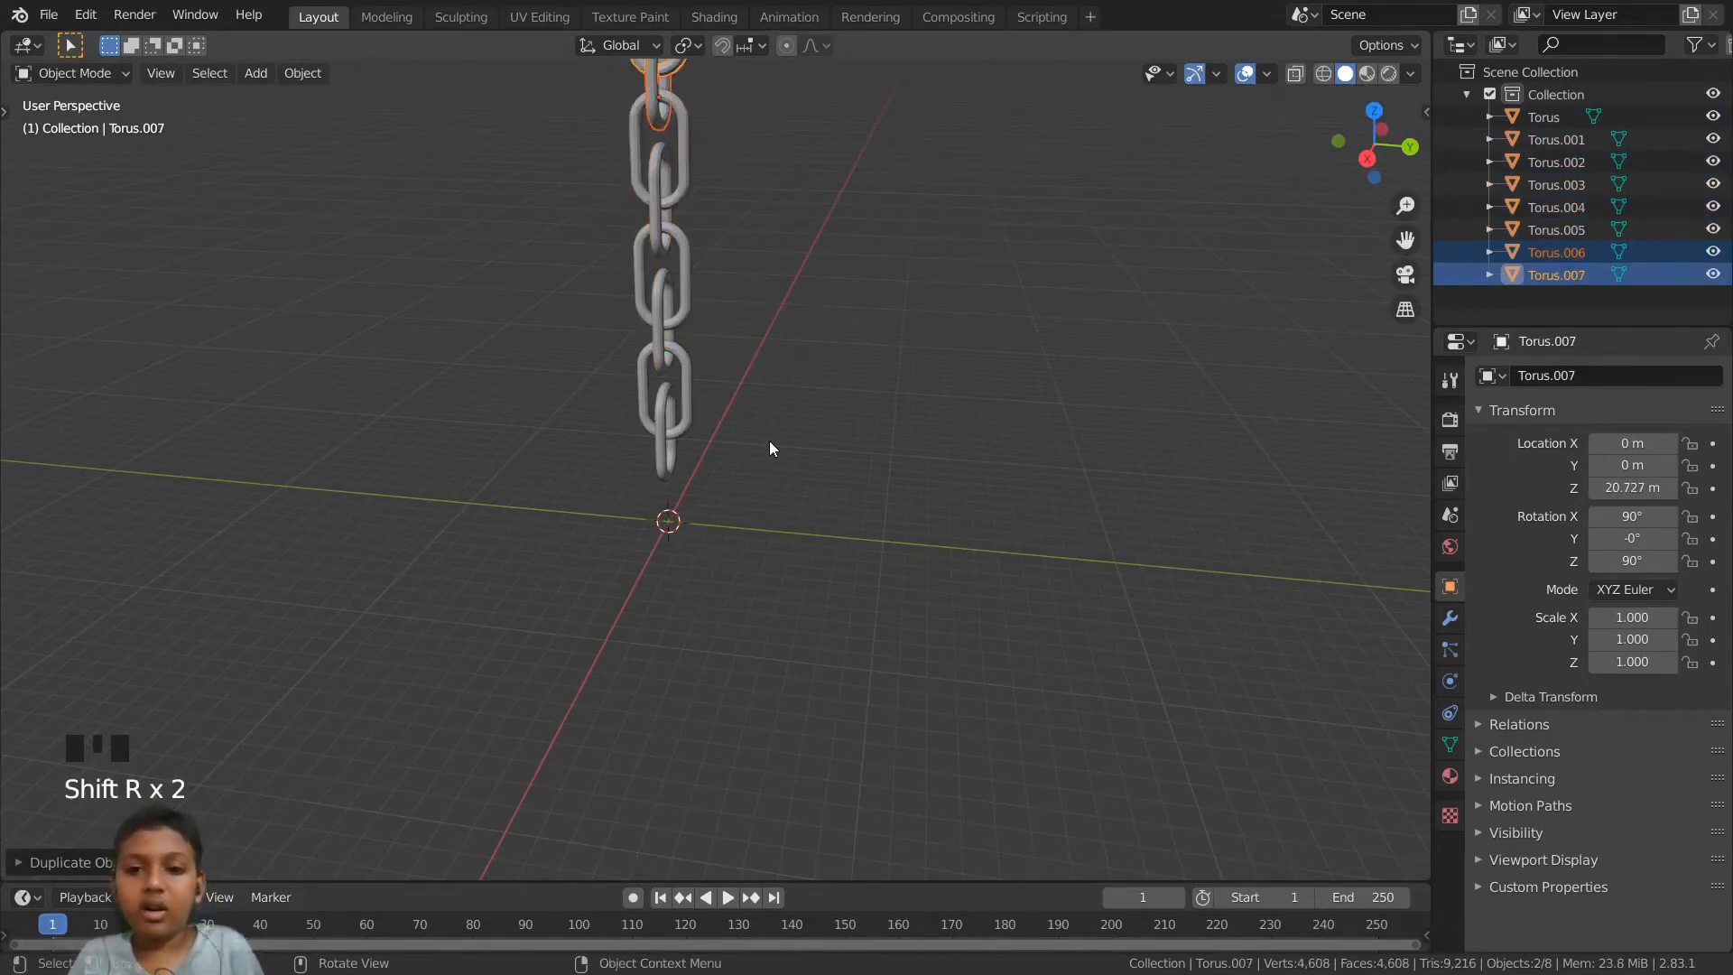
scroll(812, 456, "down", 3)
key("shift+r")
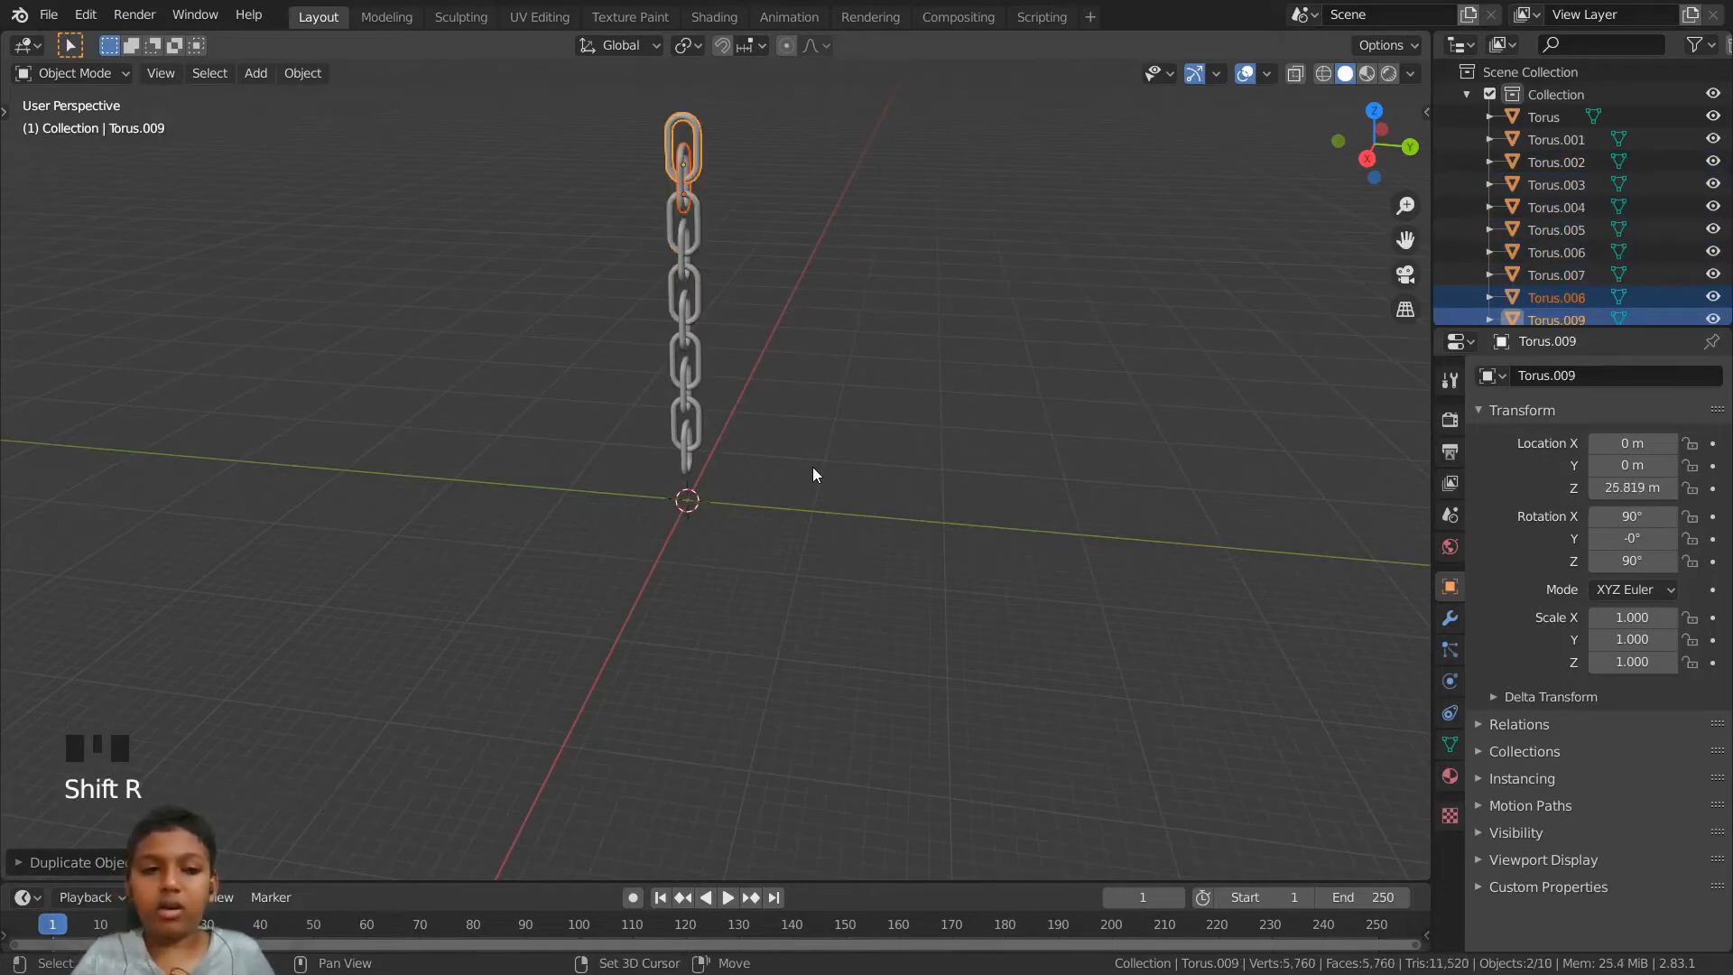
scroll(812, 479, "down", 1)
key("shift+r")
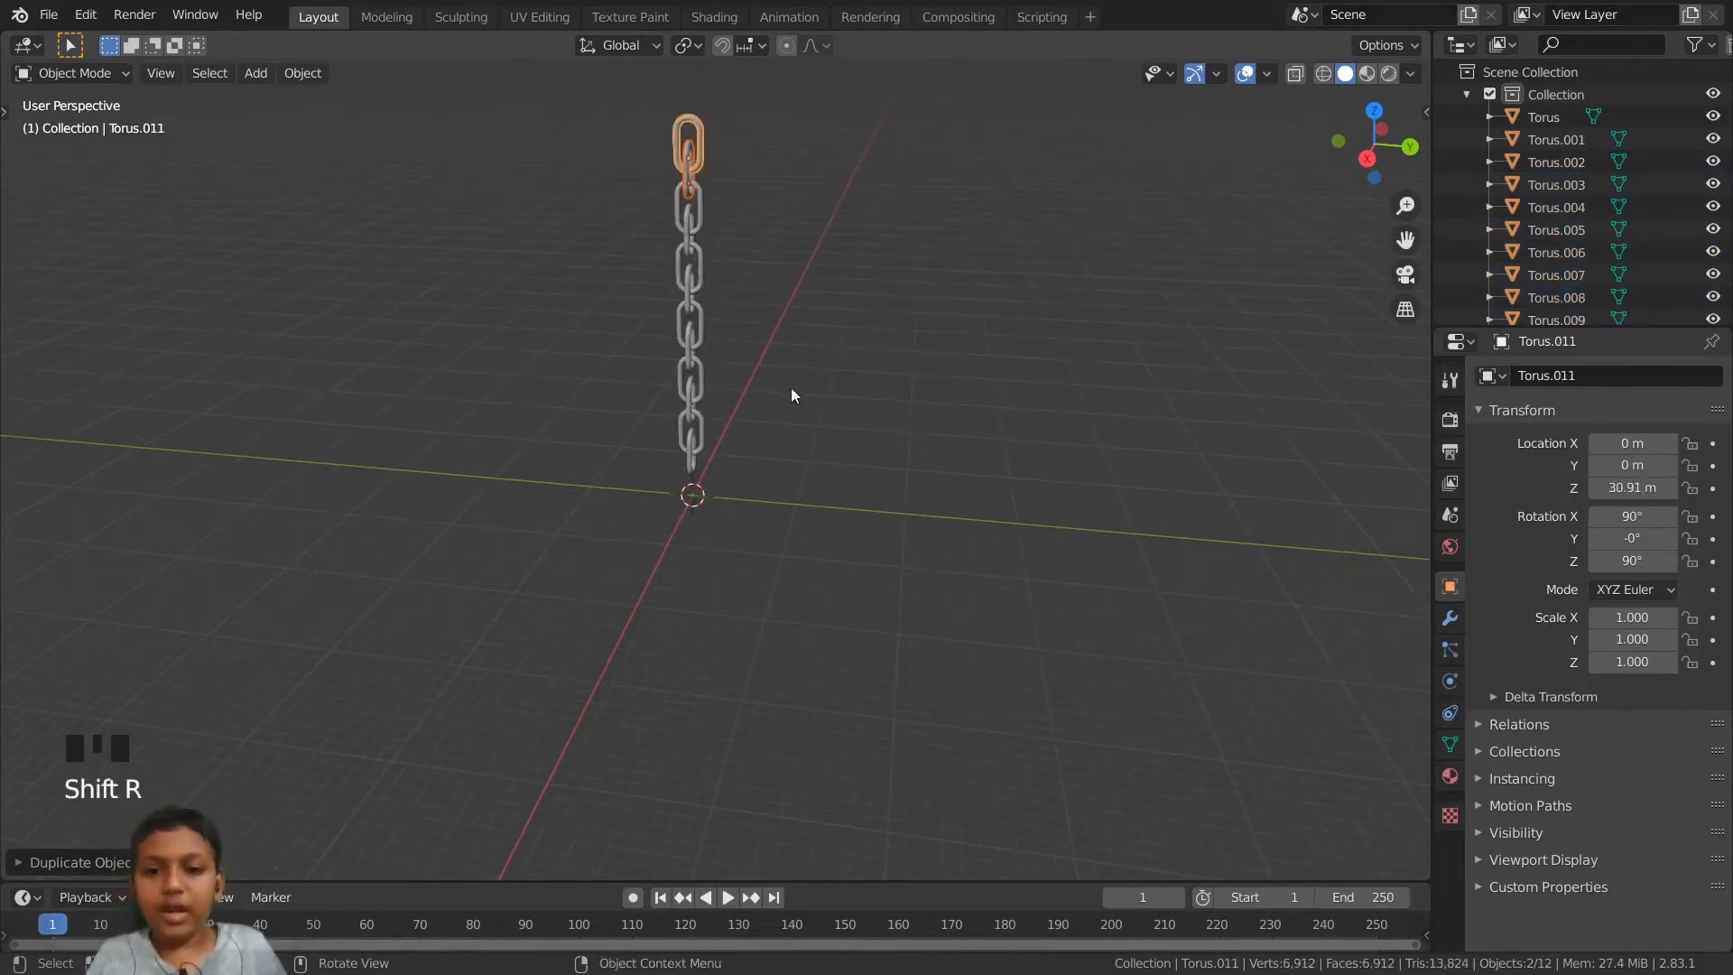
- Select all links of the chain and move them about 16.79 m up along the Z axis
scroll(791, 390, "down", 3)
scroll(785, 386, "up", 3)
middle_click_drag(851, 340, 954, 518, "shift")
scroll(892, 431, "down", 4)
left_click(814, 491)
scroll(857, 478, "up", 4)
scroll(939, 511, "down", 5)
left_click_drag(533, 218, 918, 648)
scroll(562, 292, "up", 1)
scroll(496, 185, "up", 1)
key("g")
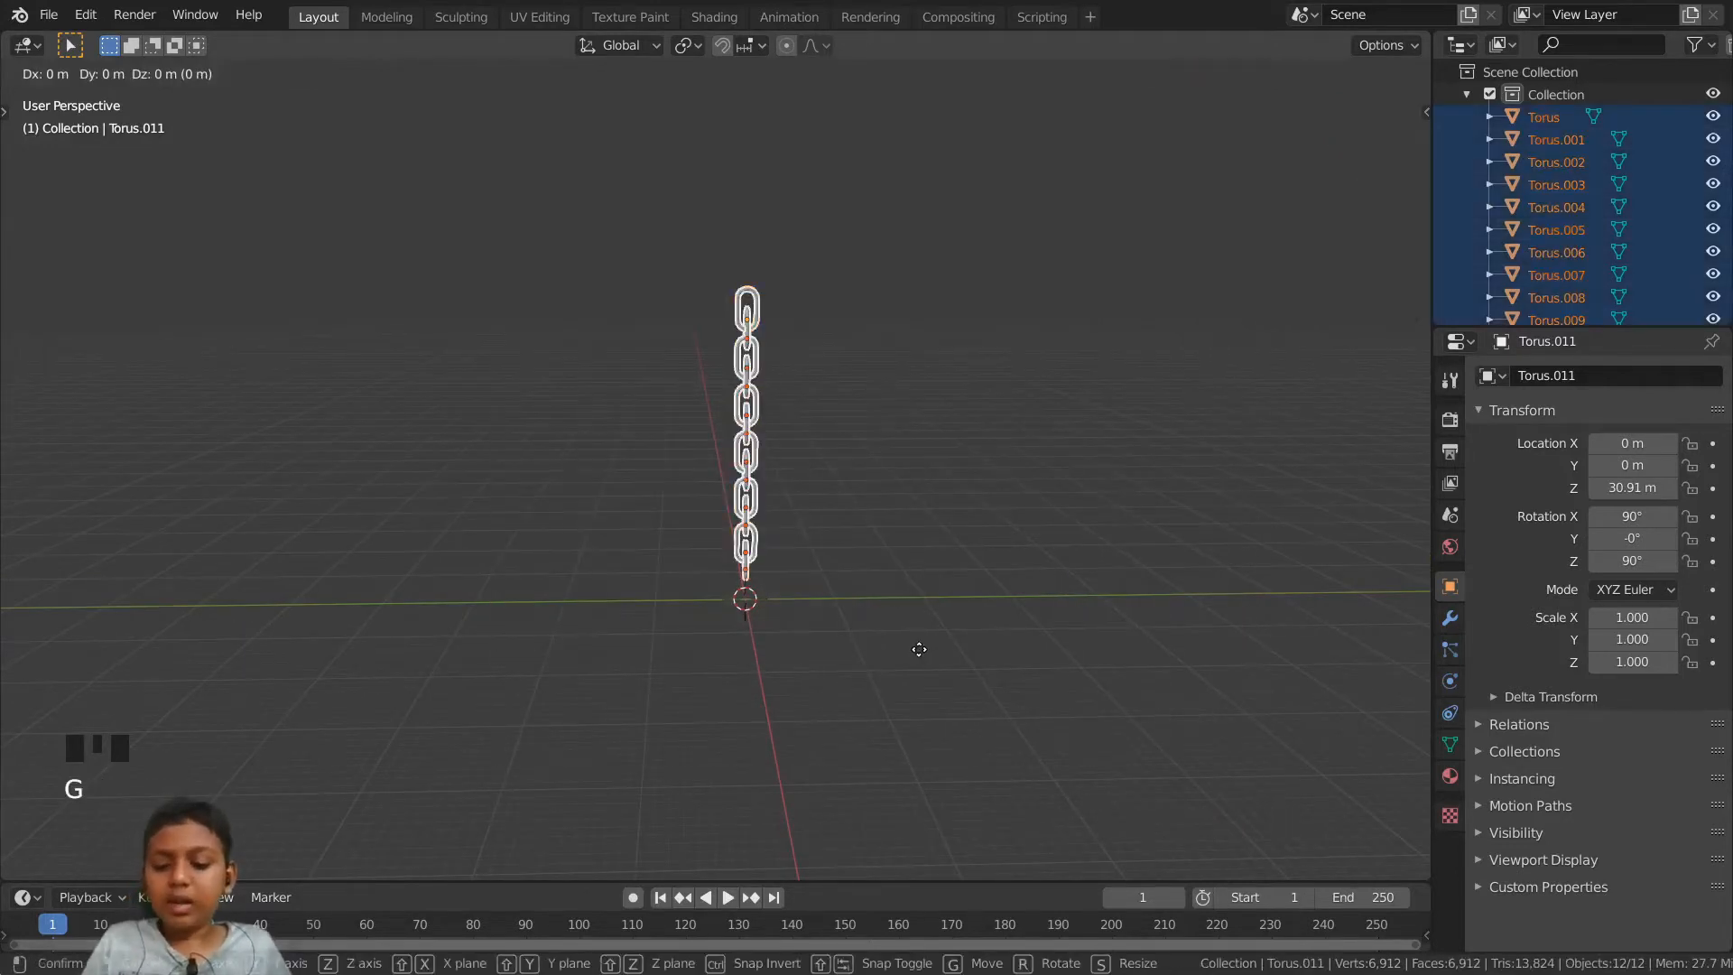
left_click(927, 524)
scroll(928, 532, "up", 4)
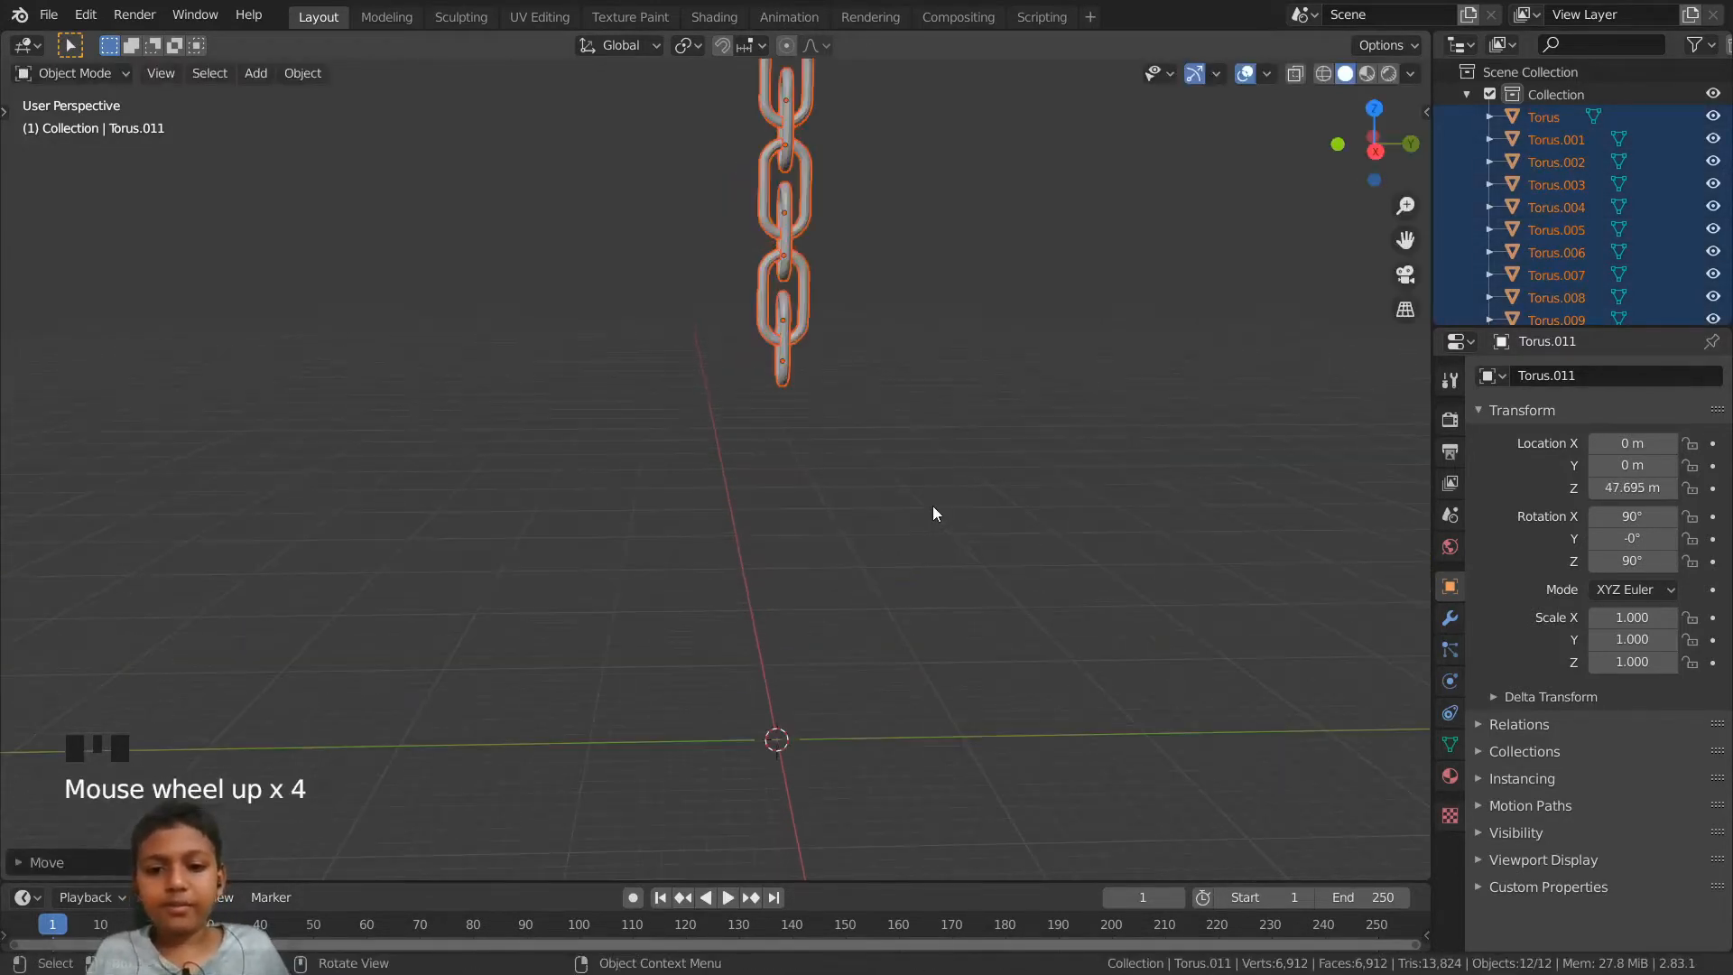
- Add a rigid body to the chain's lowest link and set its collision shape to Mesh
middle_click_drag(912, 587, 894, 468)
left_click(989, 455)
scroll(798, 428, "up", 3)
scroll(776, 420, "up", 2)
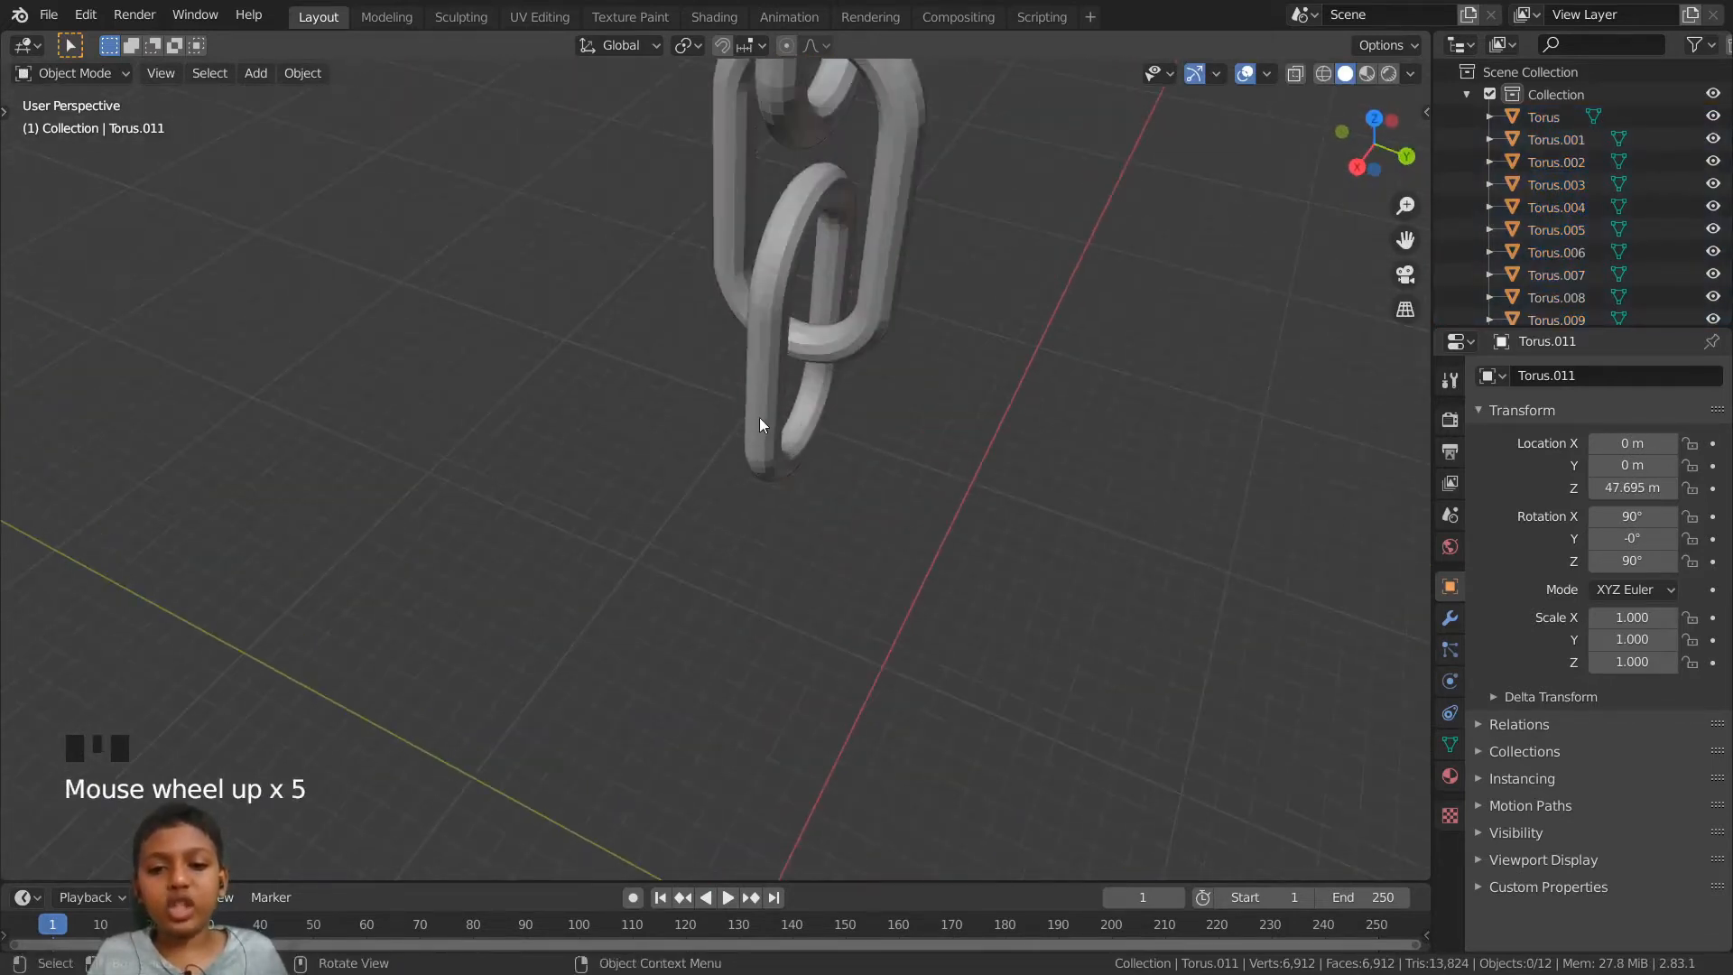
left_click(758, 413)
scroll(879, 513, "down", 3)
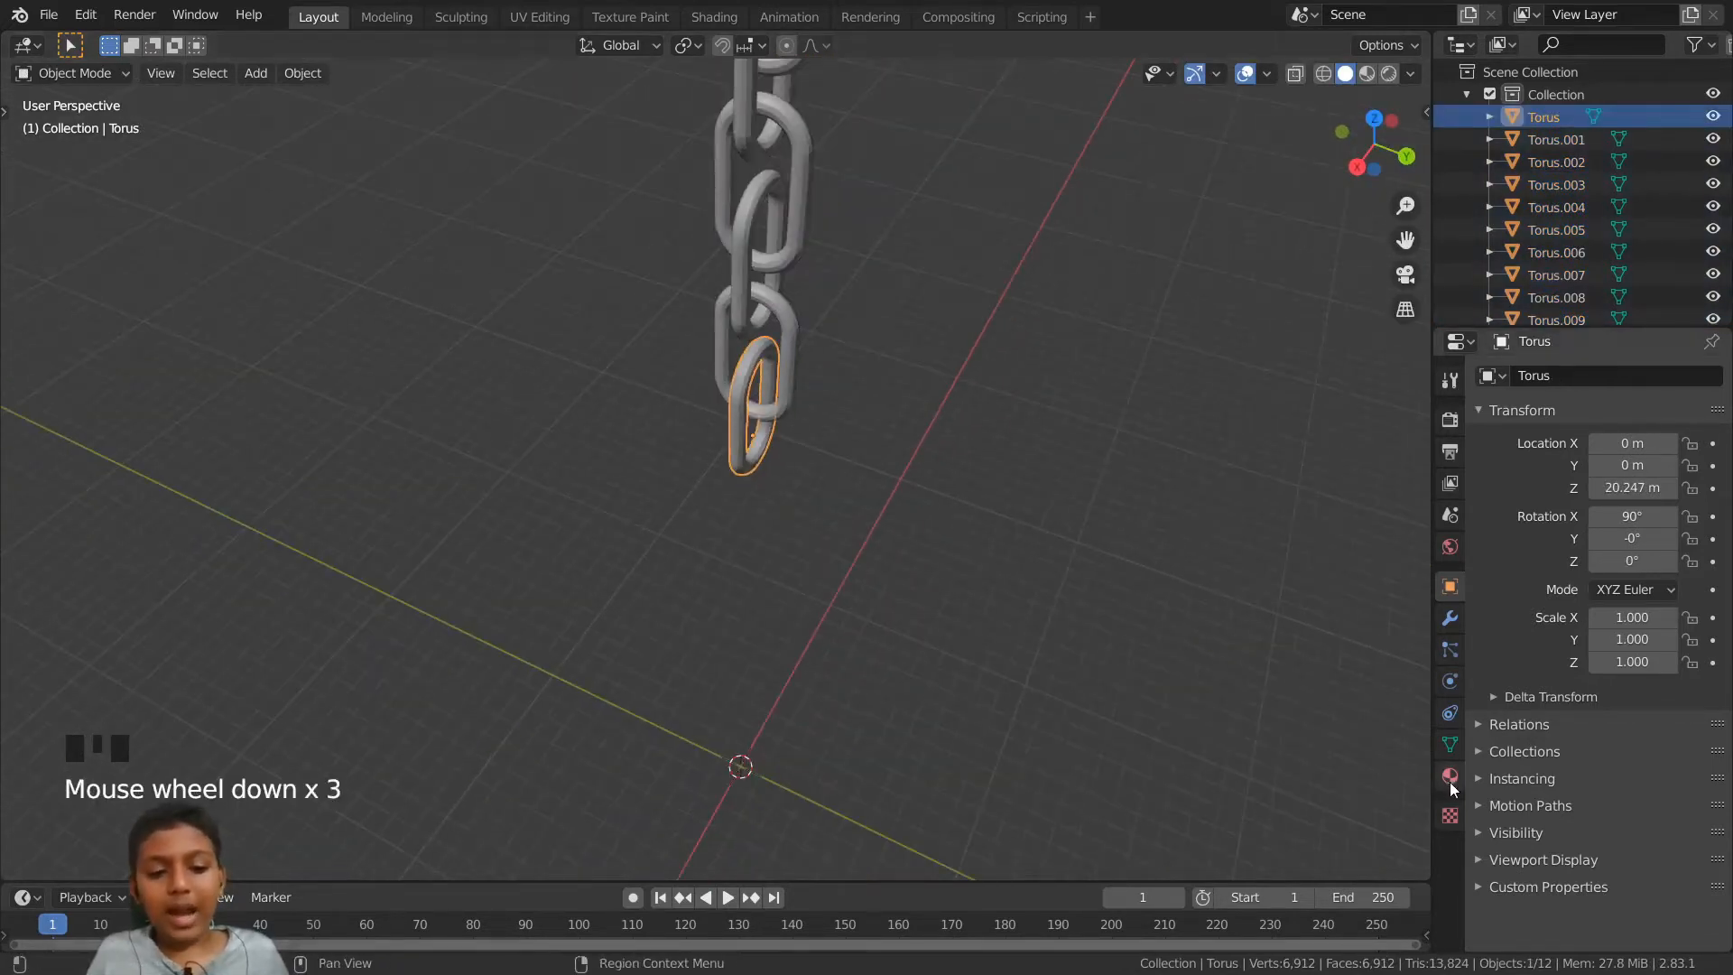
left_click(1450, 686)
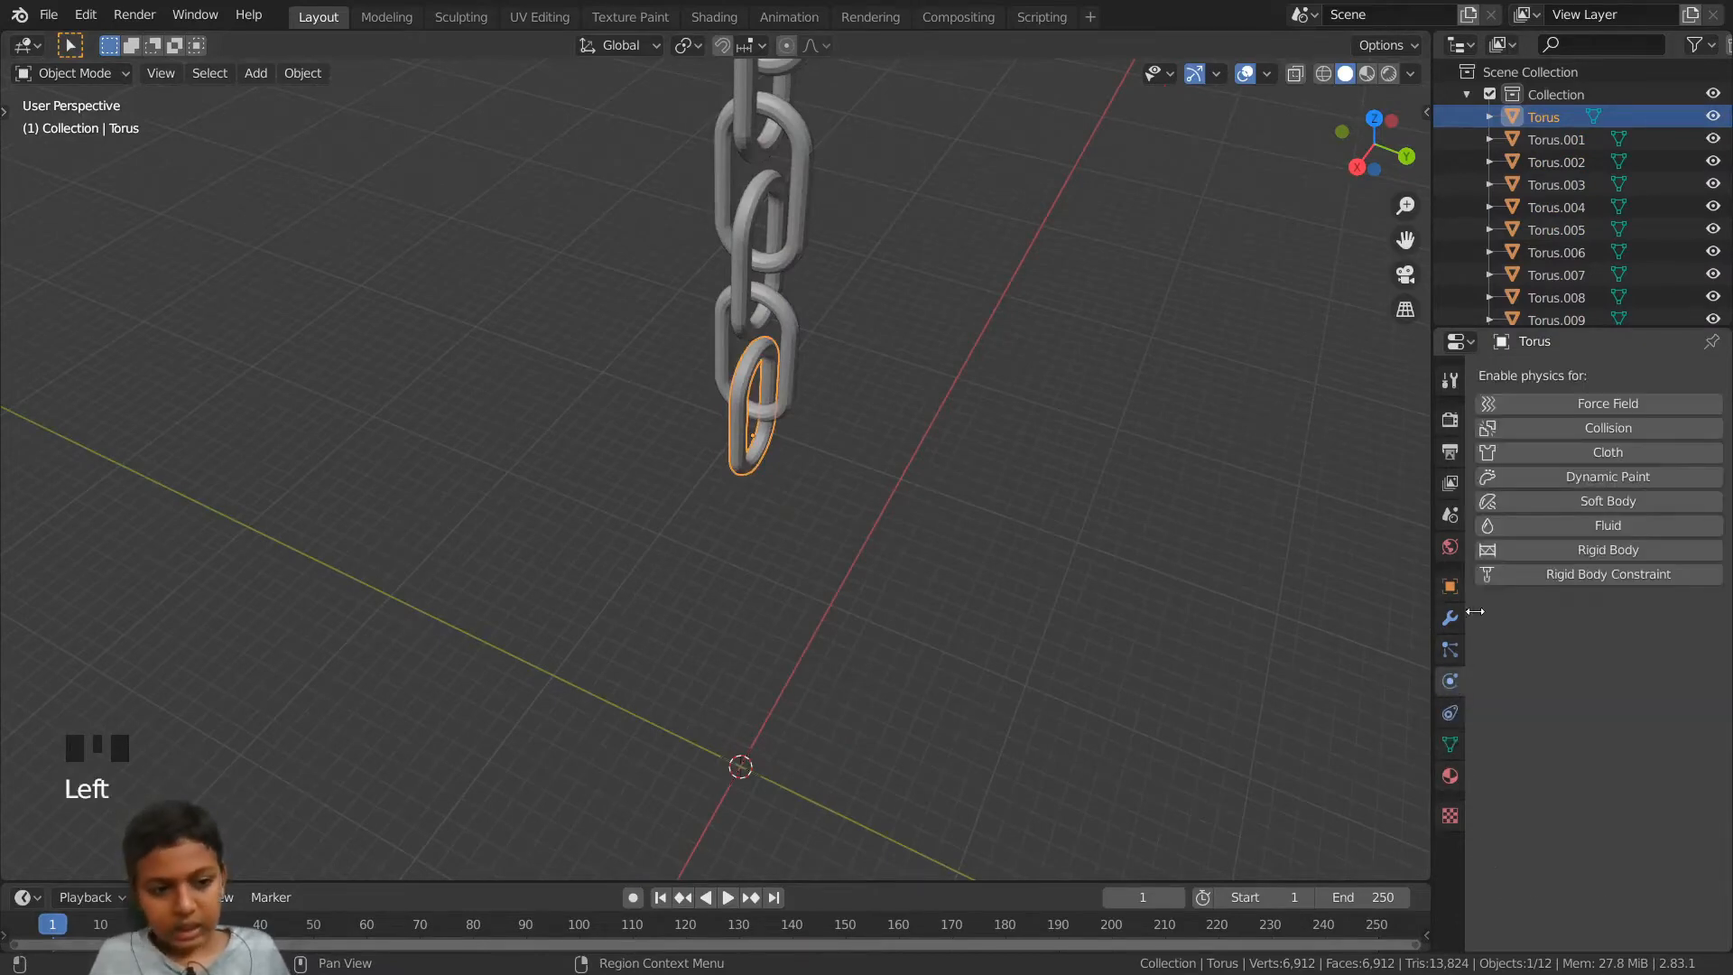
left_click(1501, 547)
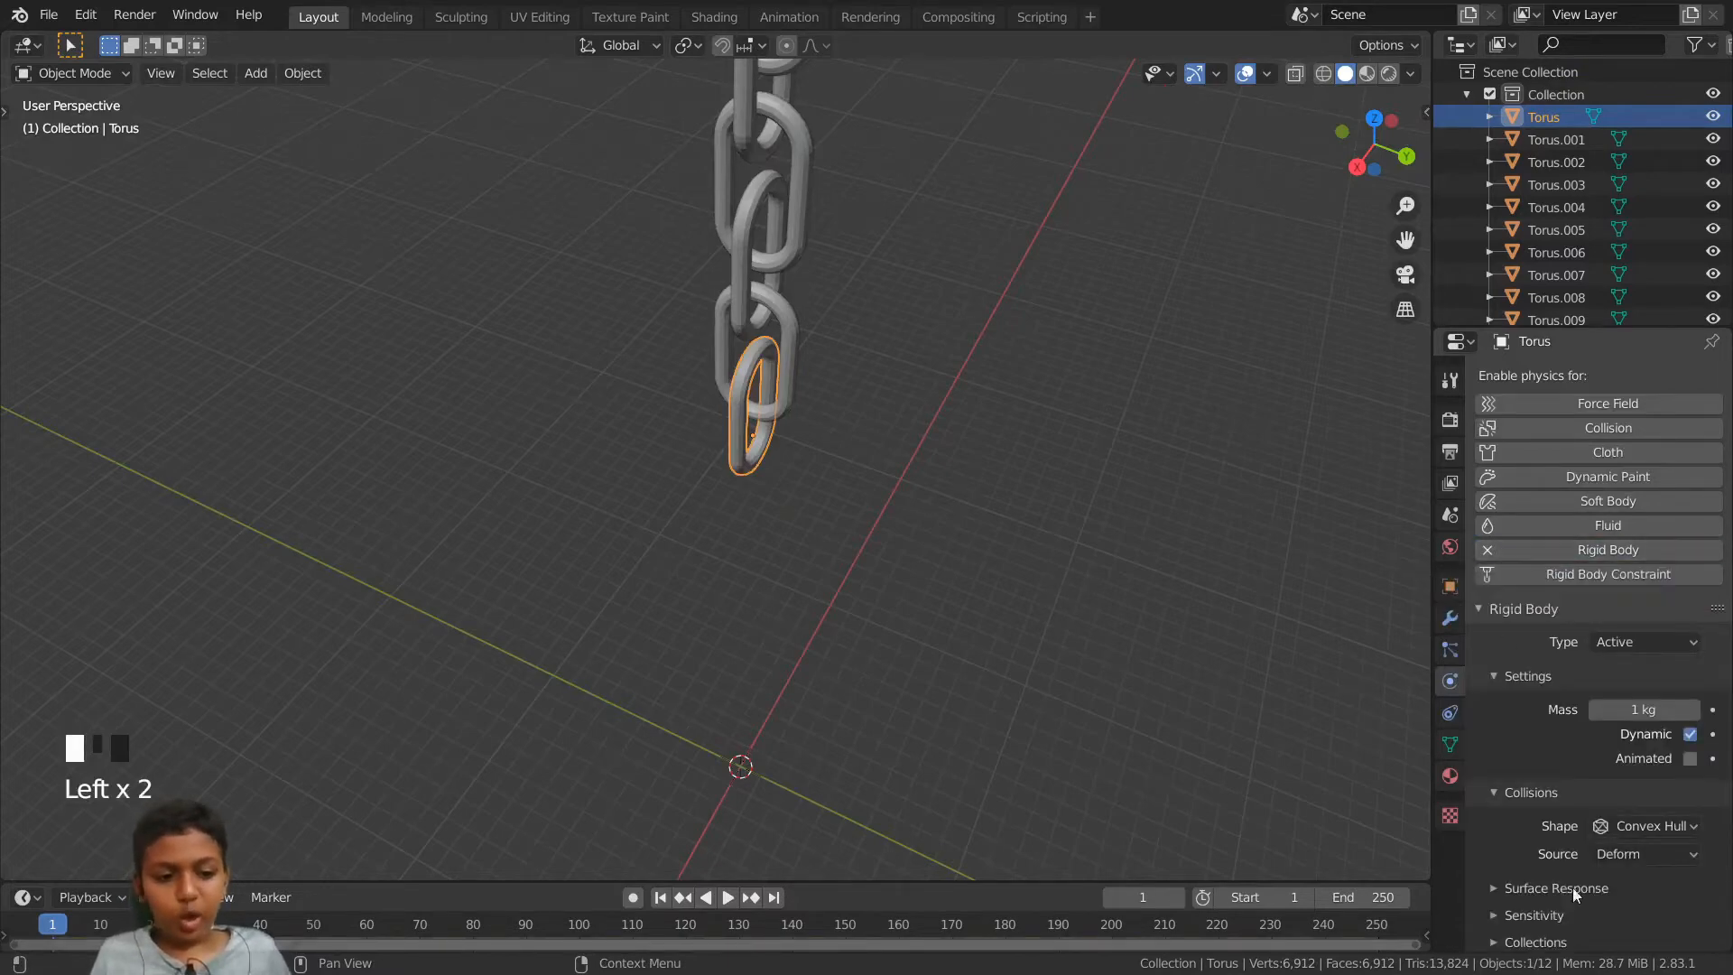
left_click(1615, 827)
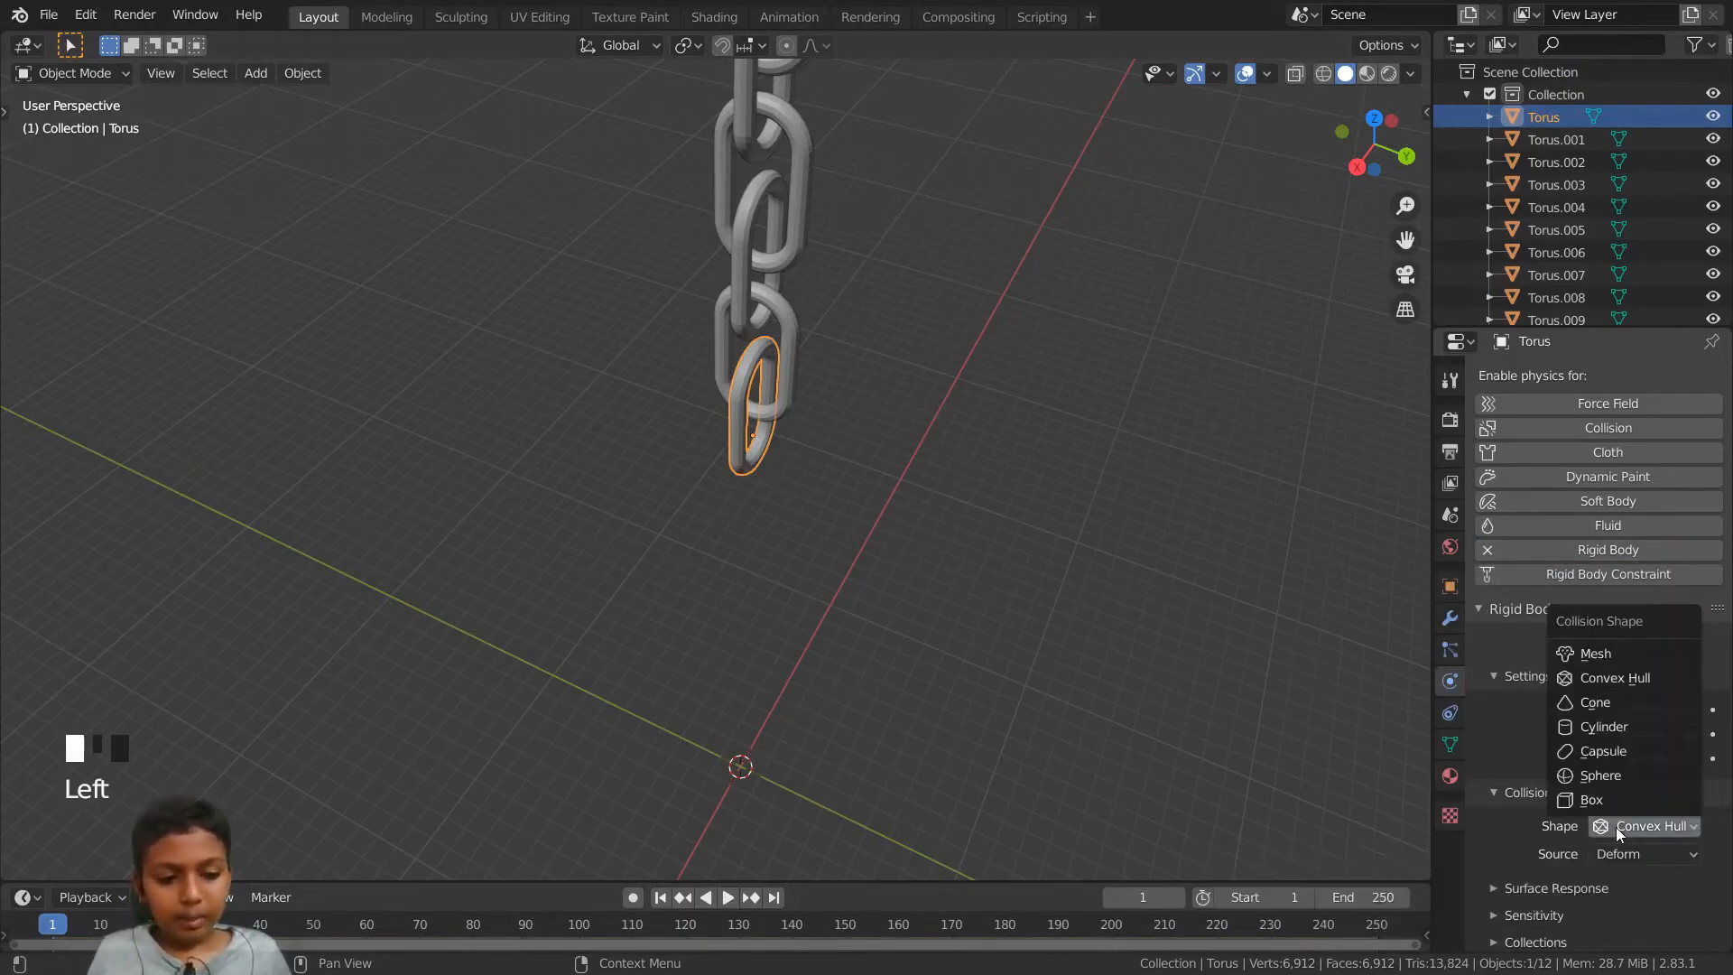
left_click(1574, 655)
- Play the animation to test the lowest link's rigid body, stop it and return to frame 0
scroll(939, 722, "down", 6)
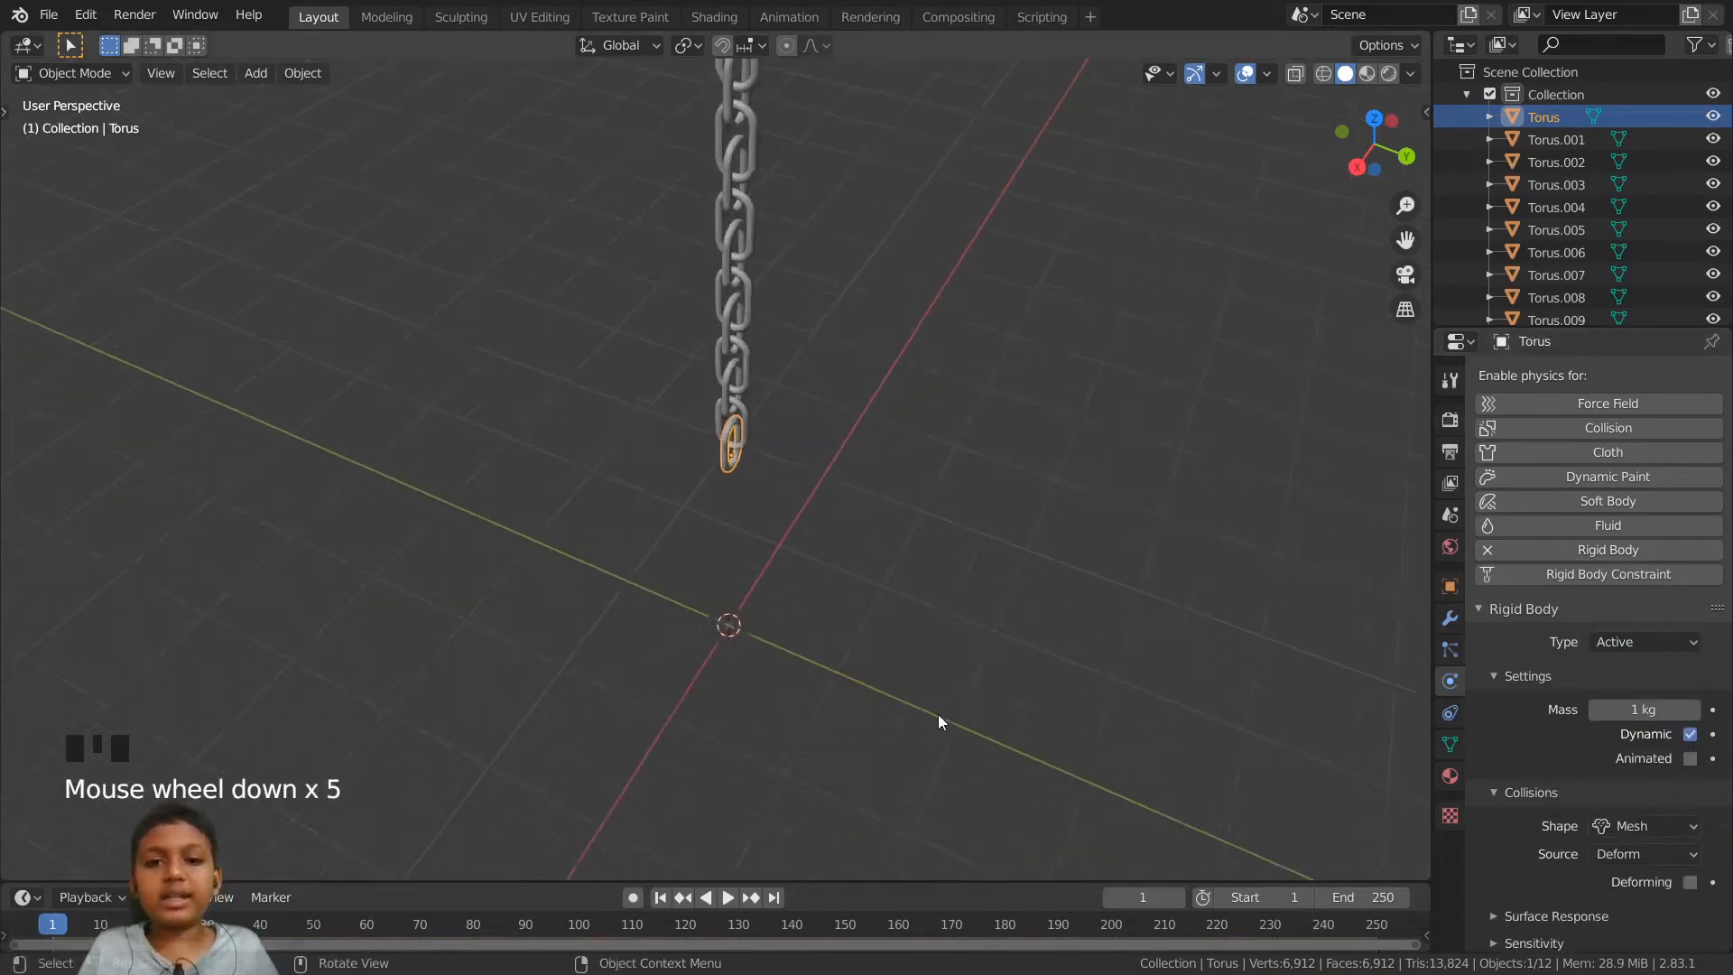
mouse_move(956, 712)
middle_mouse_down()
mouse_move(978, 689)
mouse_move(958, 700)
middle_mouse_up()
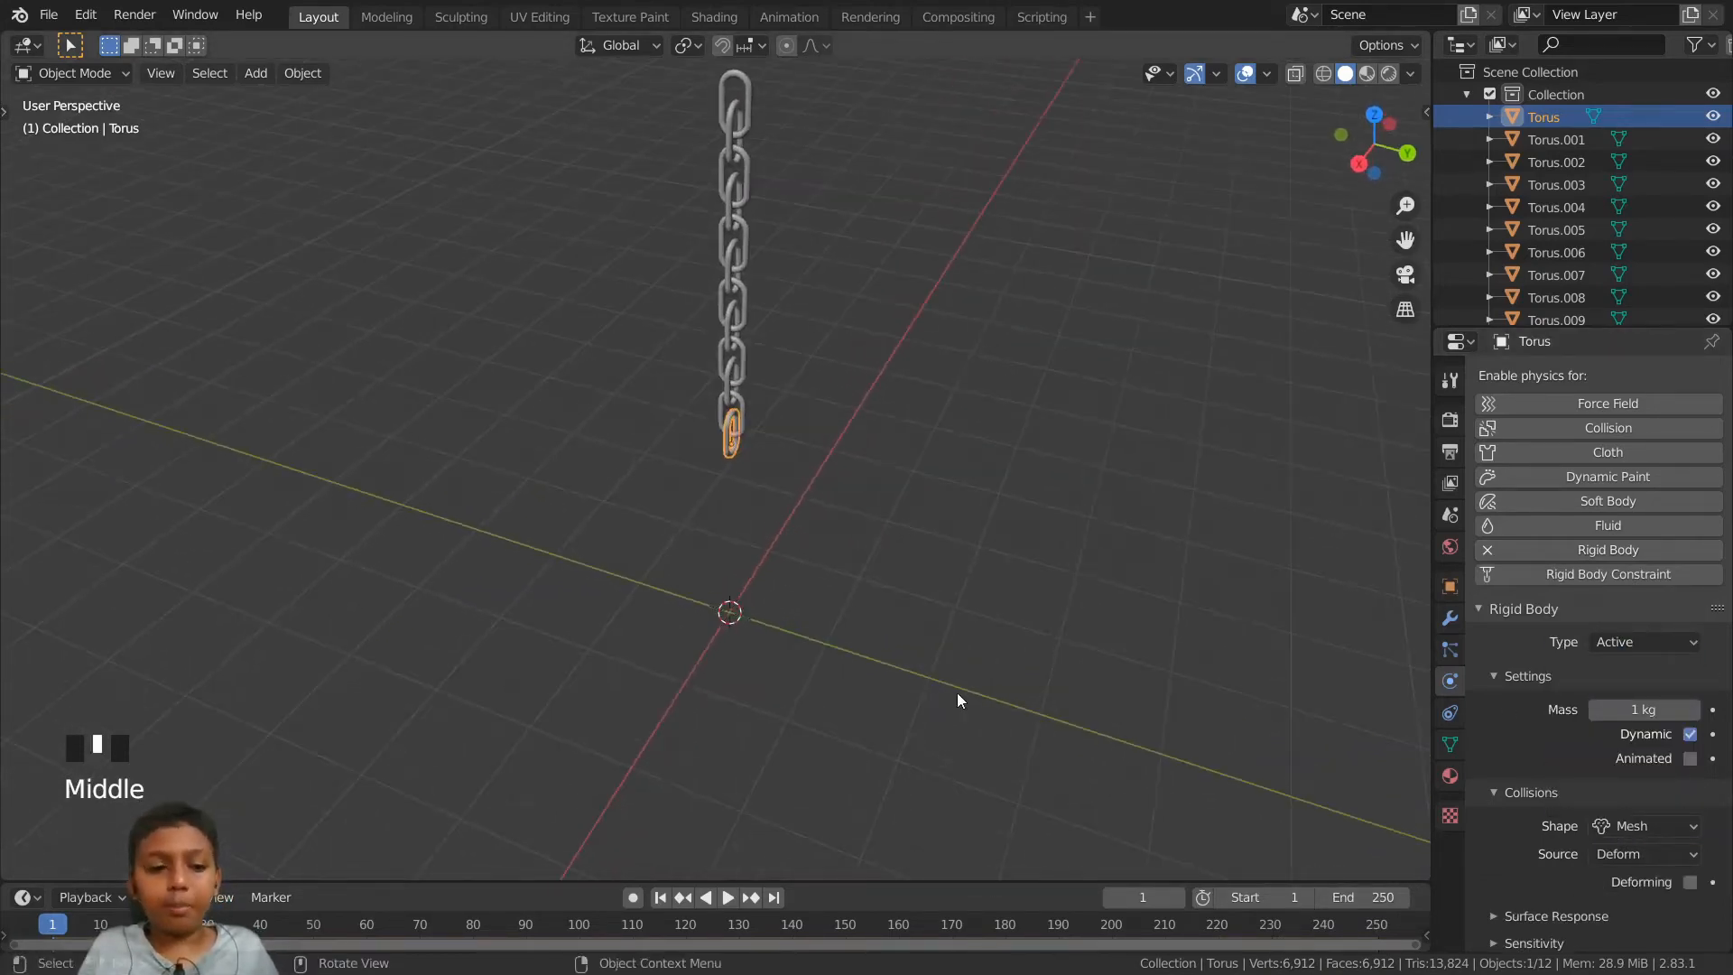
scroll(847, 605, "down", 1)
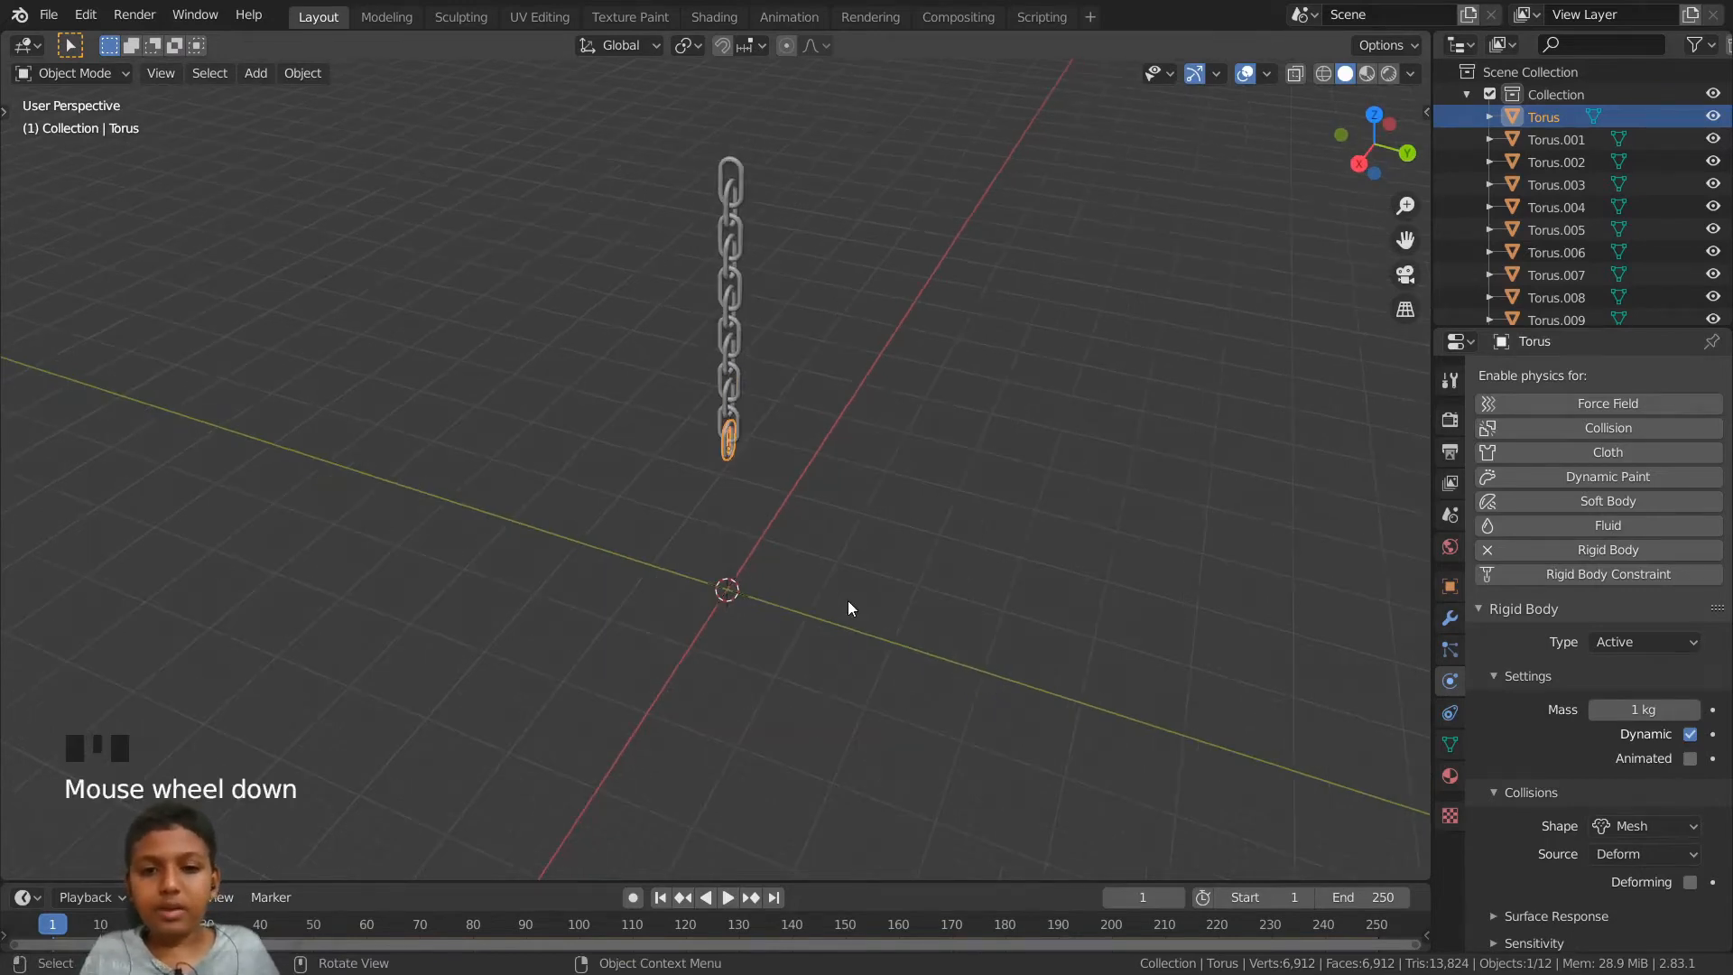
key("space")
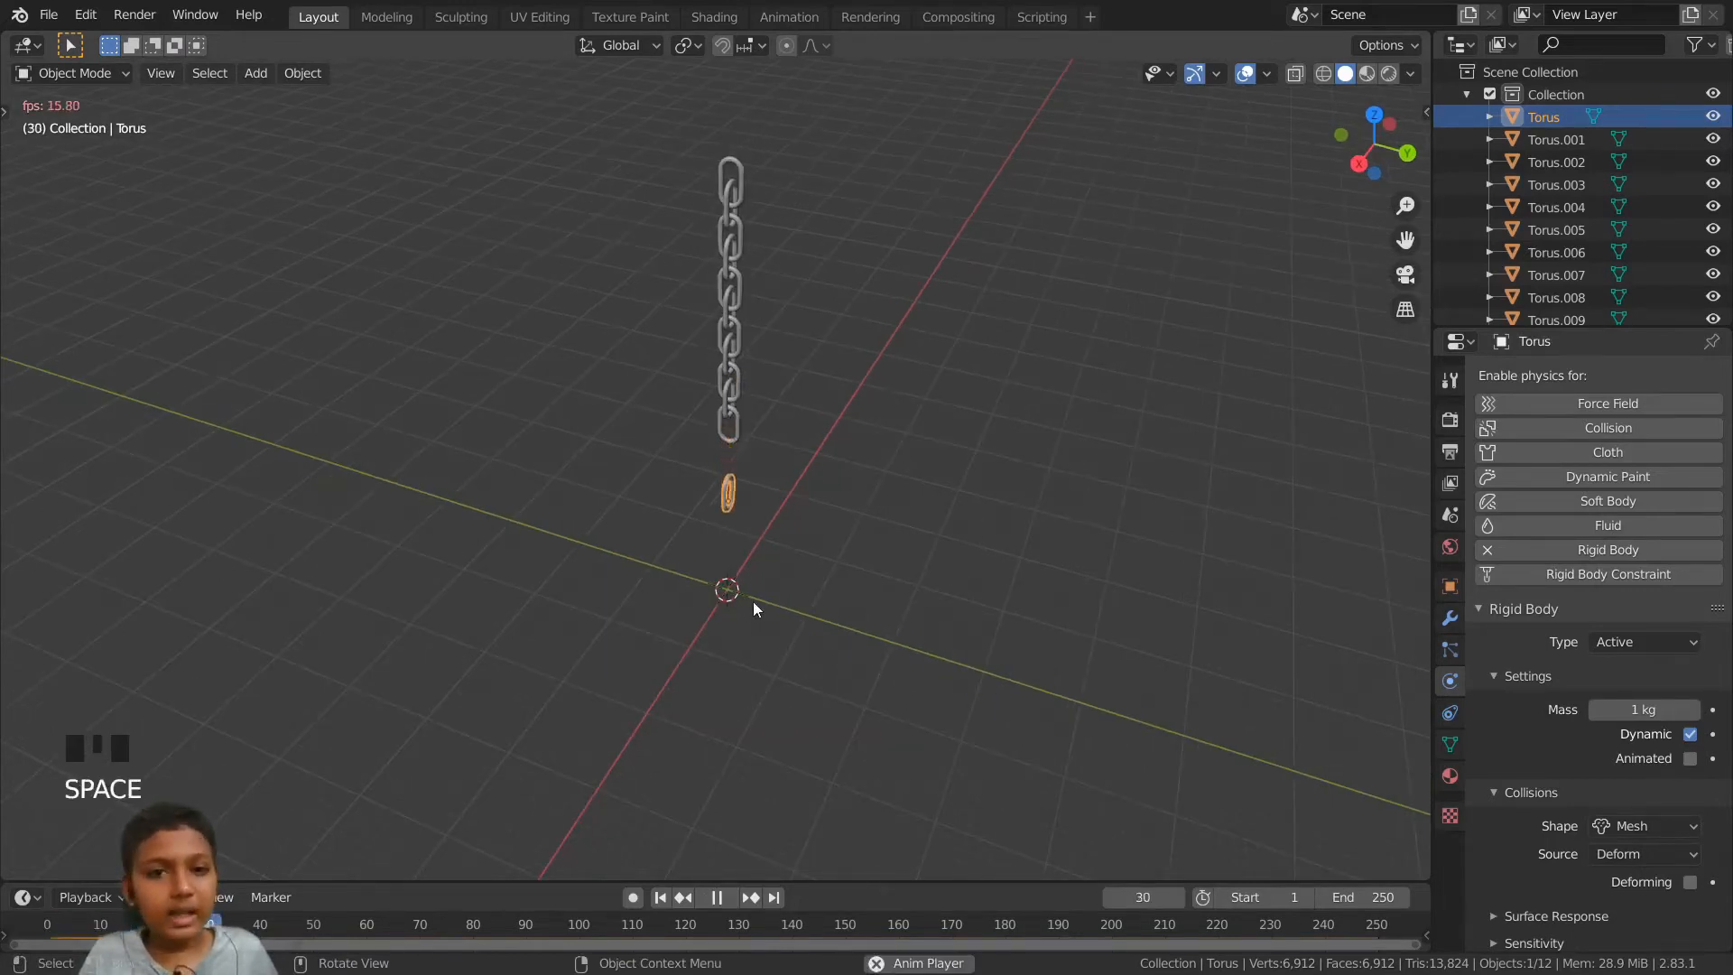
key("space")
left_click_drag(239, 925, 48, 925)
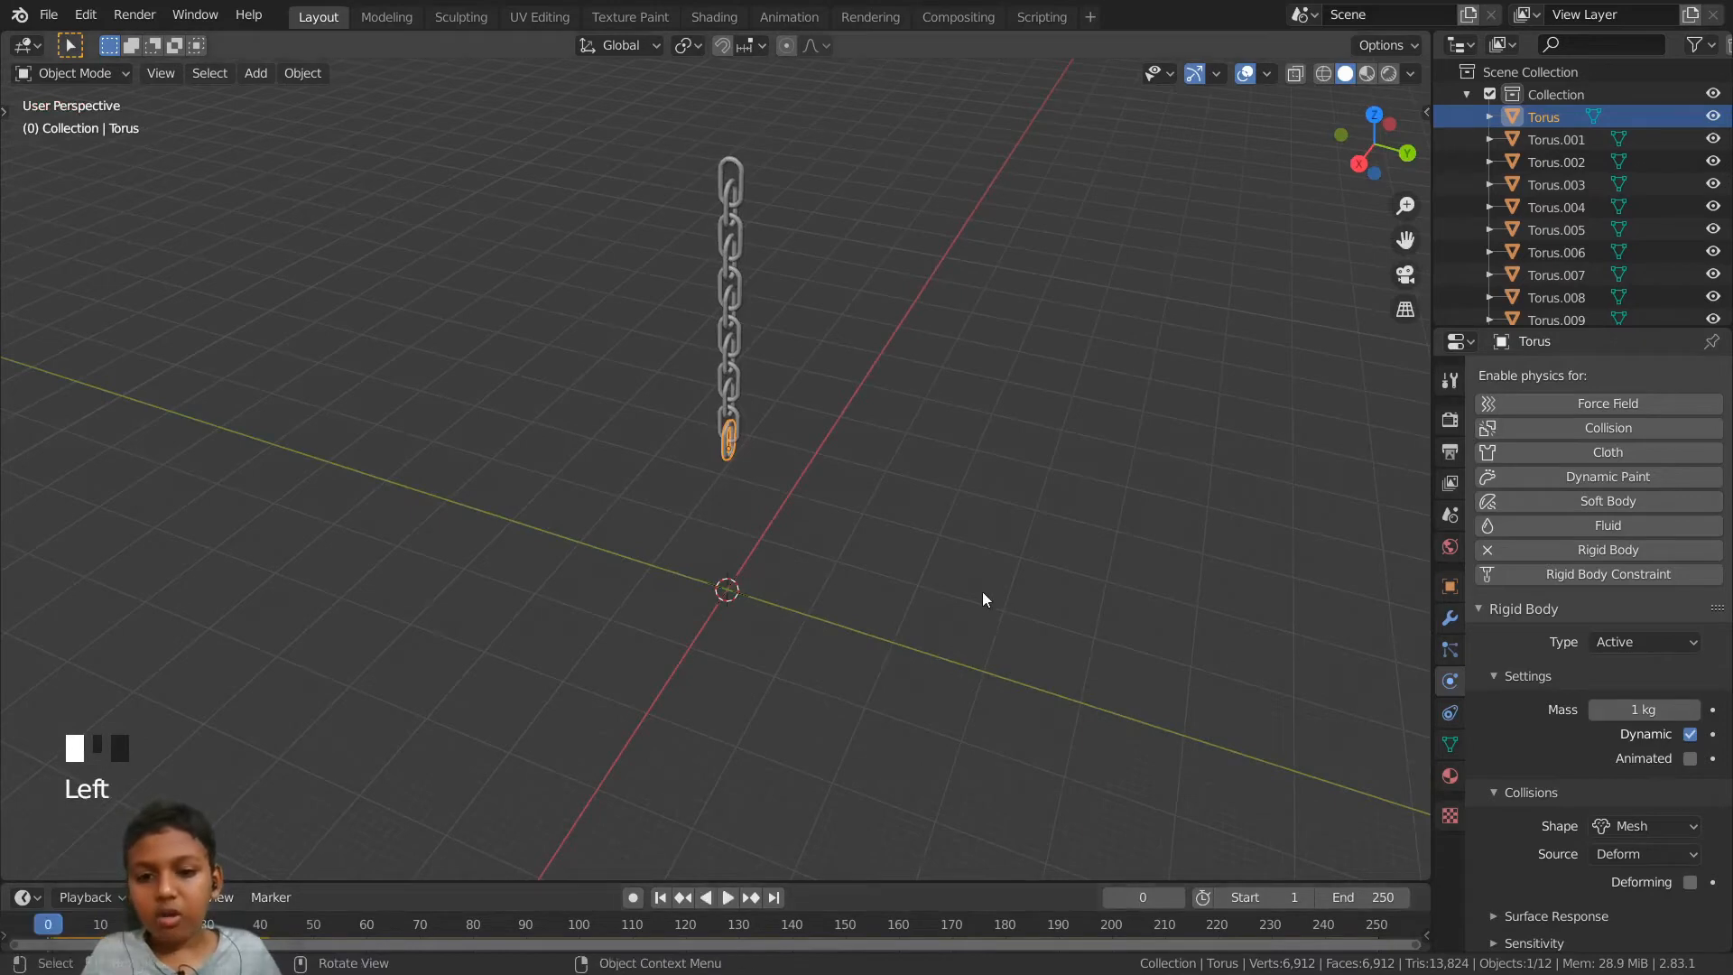
- Copy the rigid body settings from the lowest link to all other links of the chain
scroll(981, 578, "up", 2)
middle_click_drag(980, 565, 1124, 630, "shift")
scroll(956, 670, "up", 2)
left_click(1075, 648)
left_click(819, 544)
scroll(1124, 630, "down", 1)
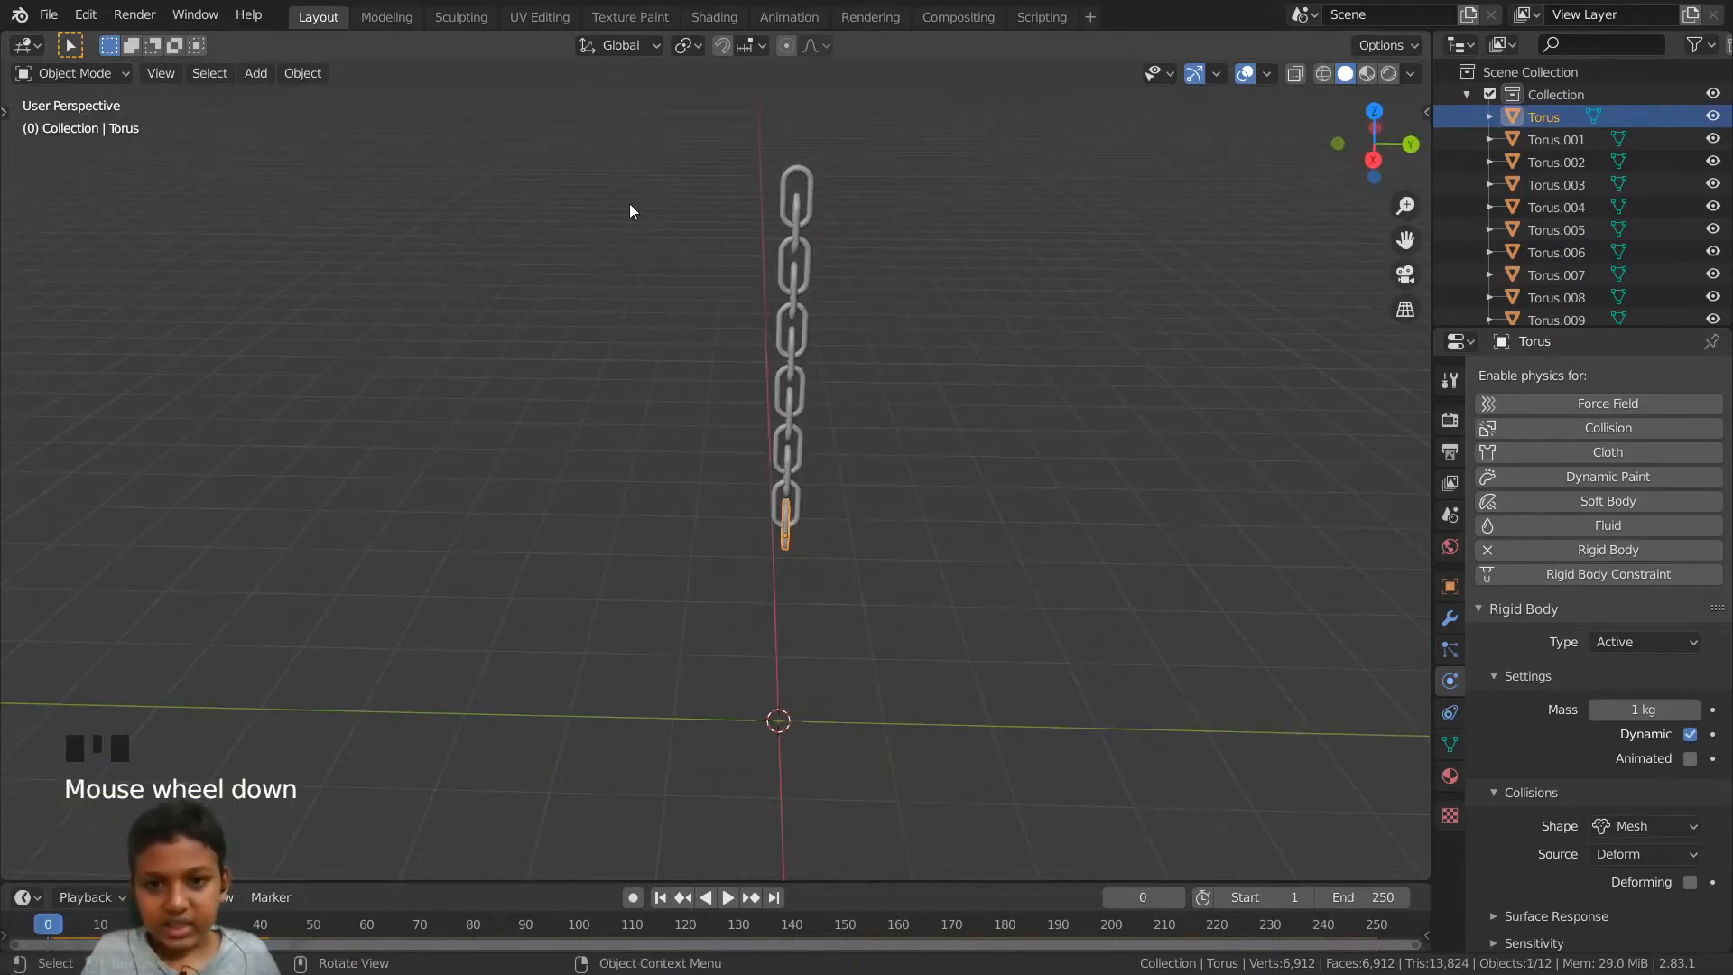
left_click_drag(641, 113, 1008, 643)
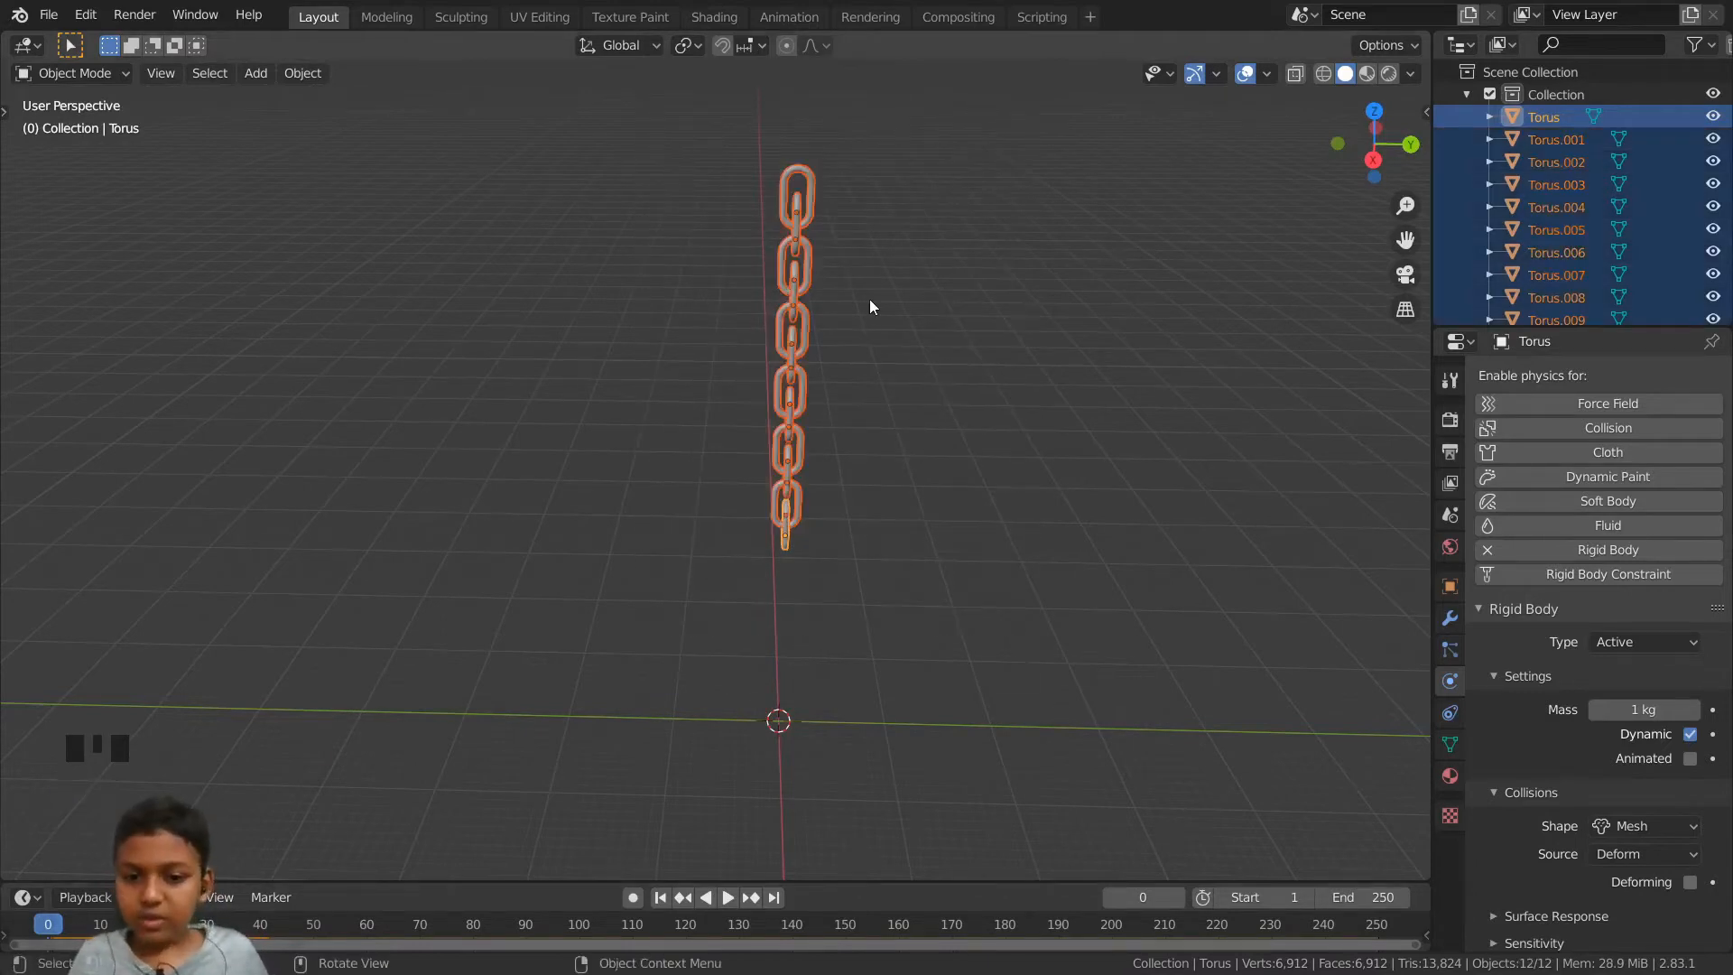
key("F3")
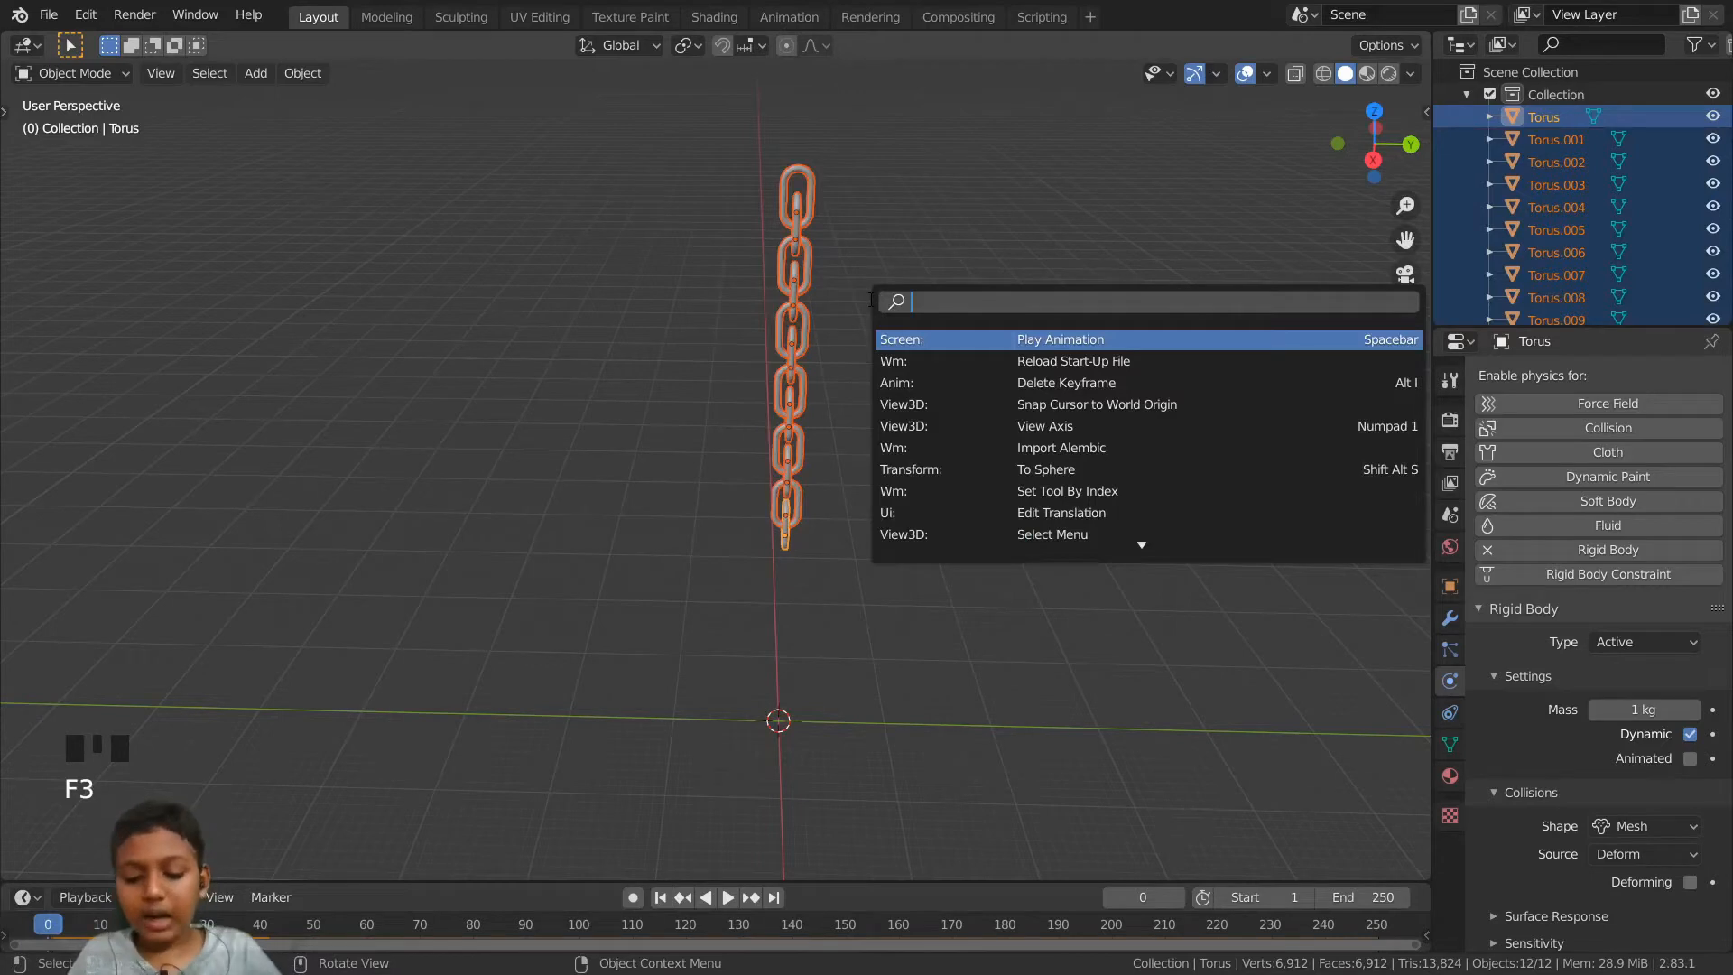
type("copy rigi")
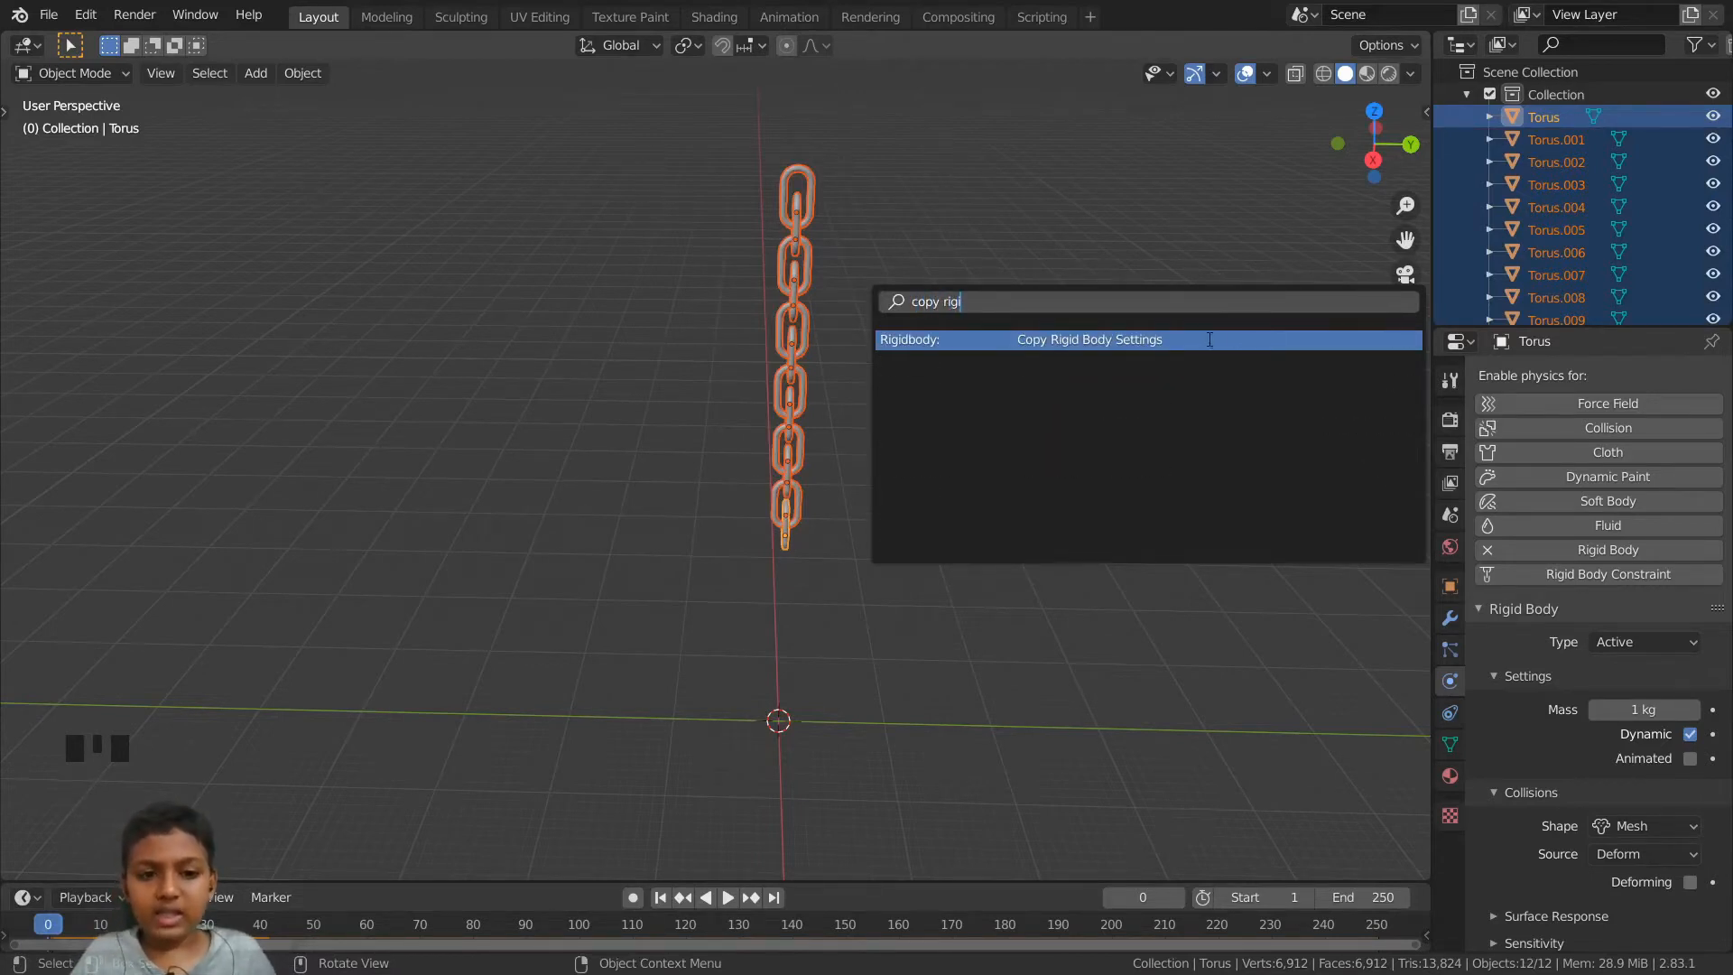
left_click(1215, 340)
- Check the rigid body settings on individual chain links and play the simulation of the whole chain
scroll(939, 354, "up", 3)
left_click(848, 301)
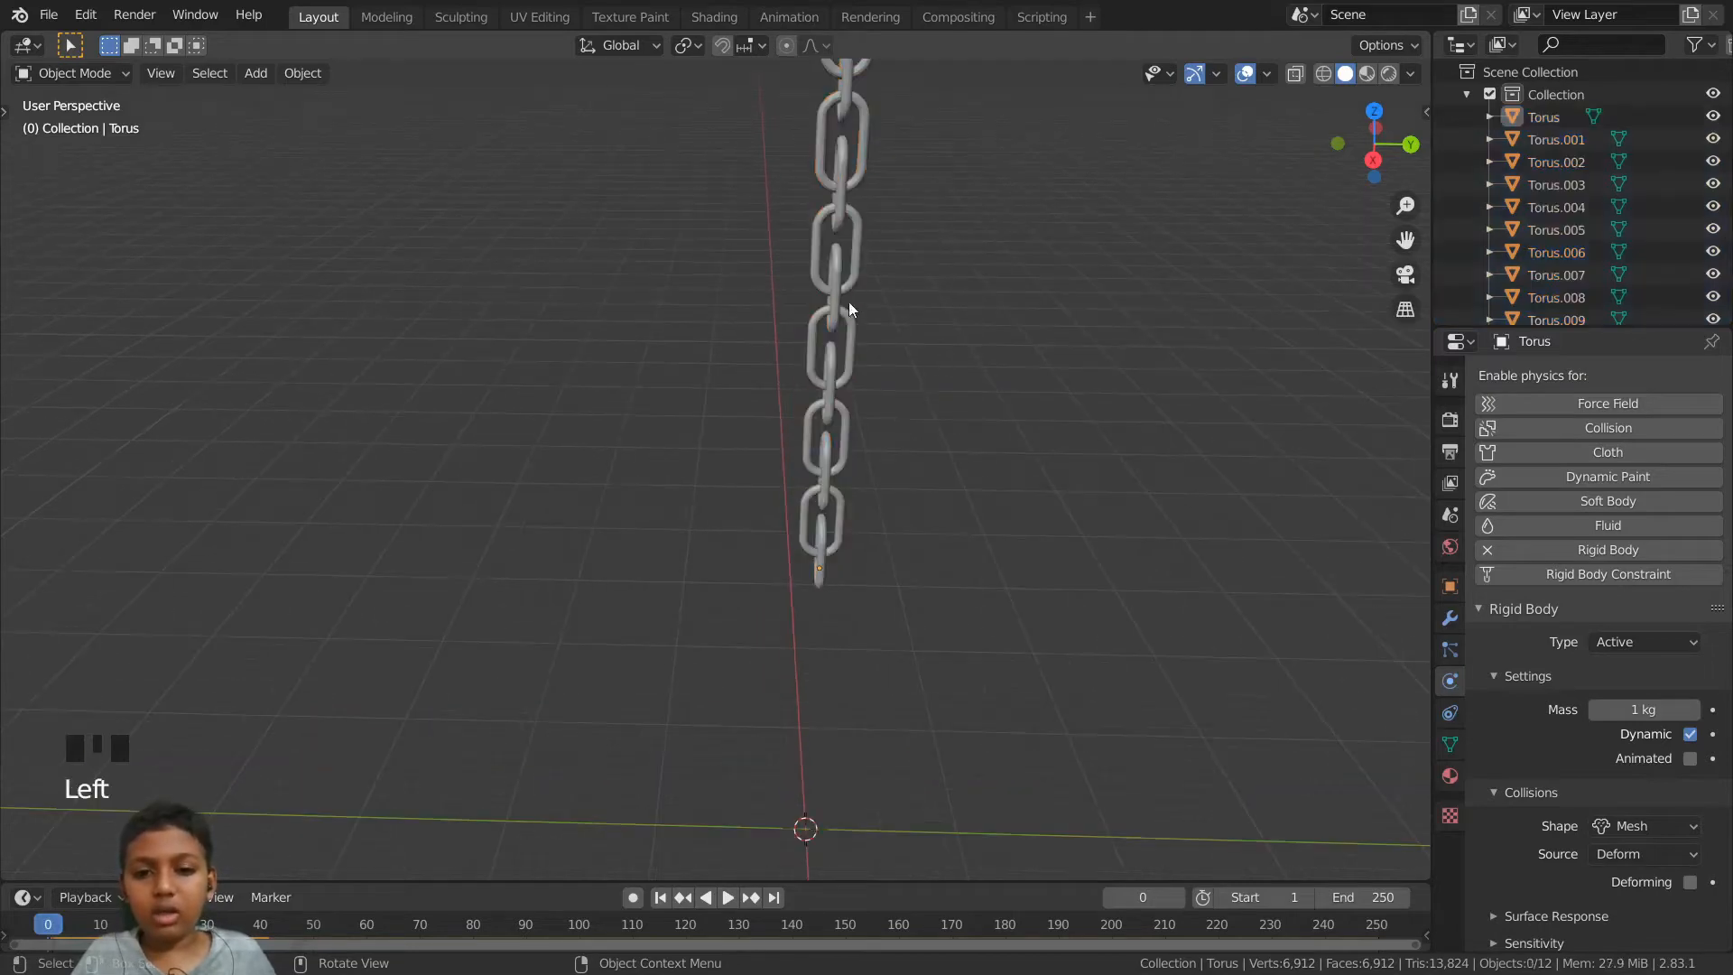
left_click(848, 336)
left_click(857, 289)
left_click(837, 426)
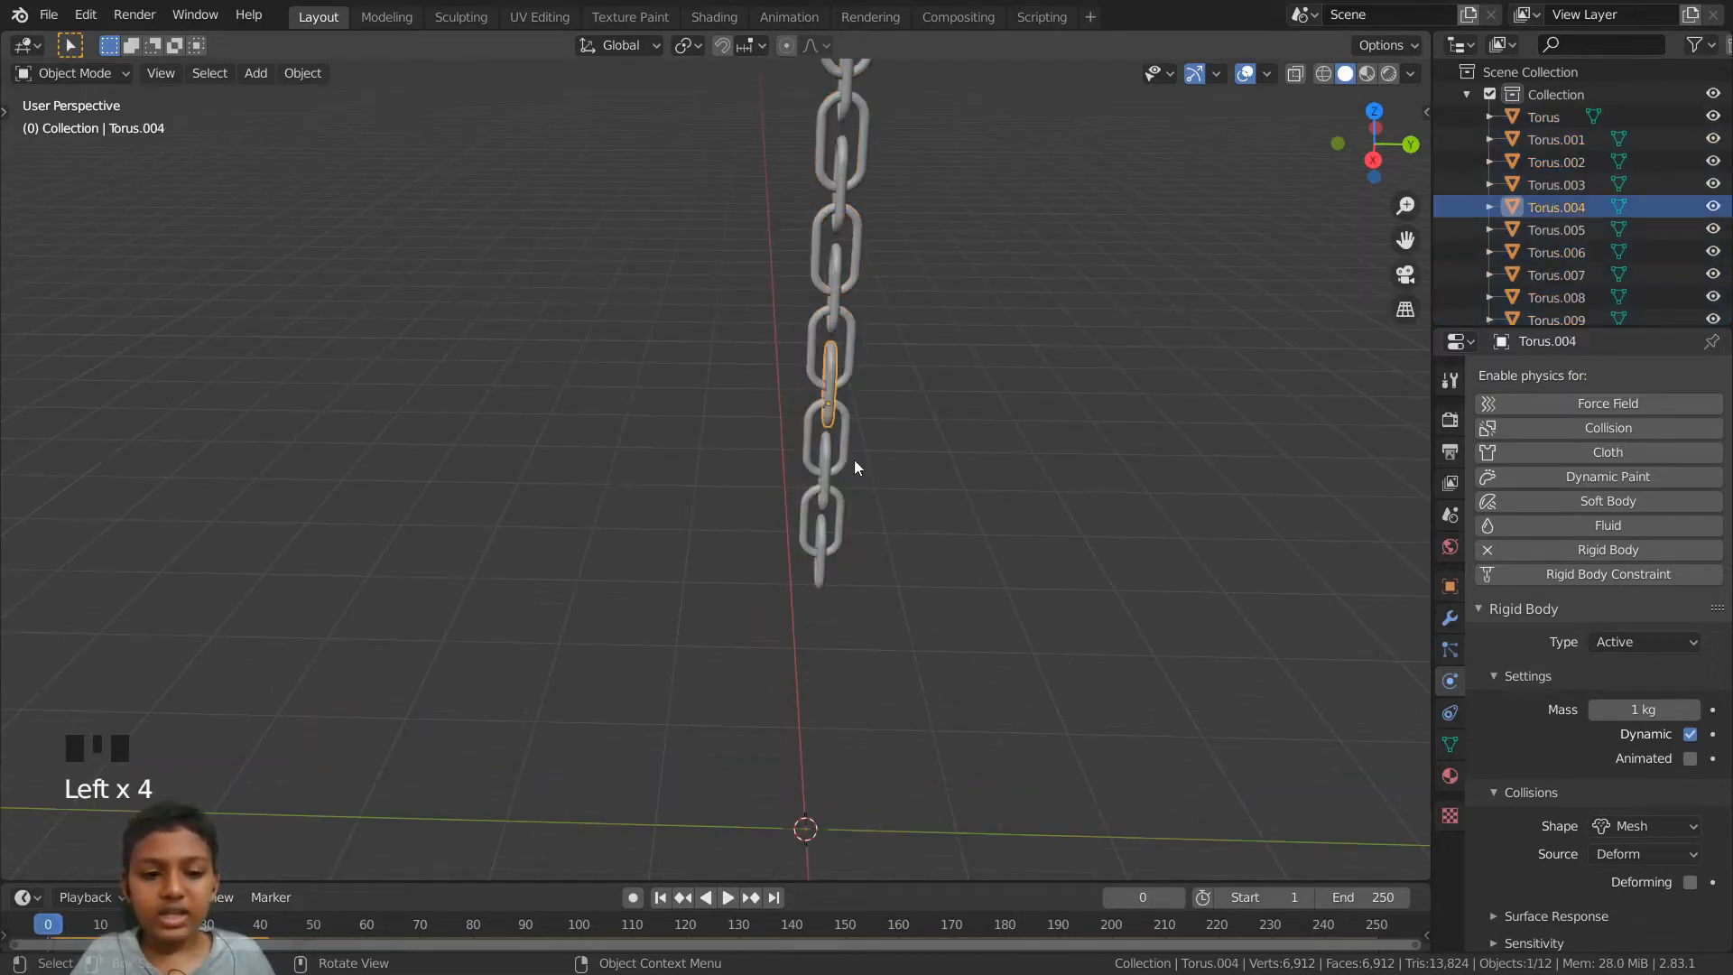
scroll(857, 478, "down", 3)
key("space")
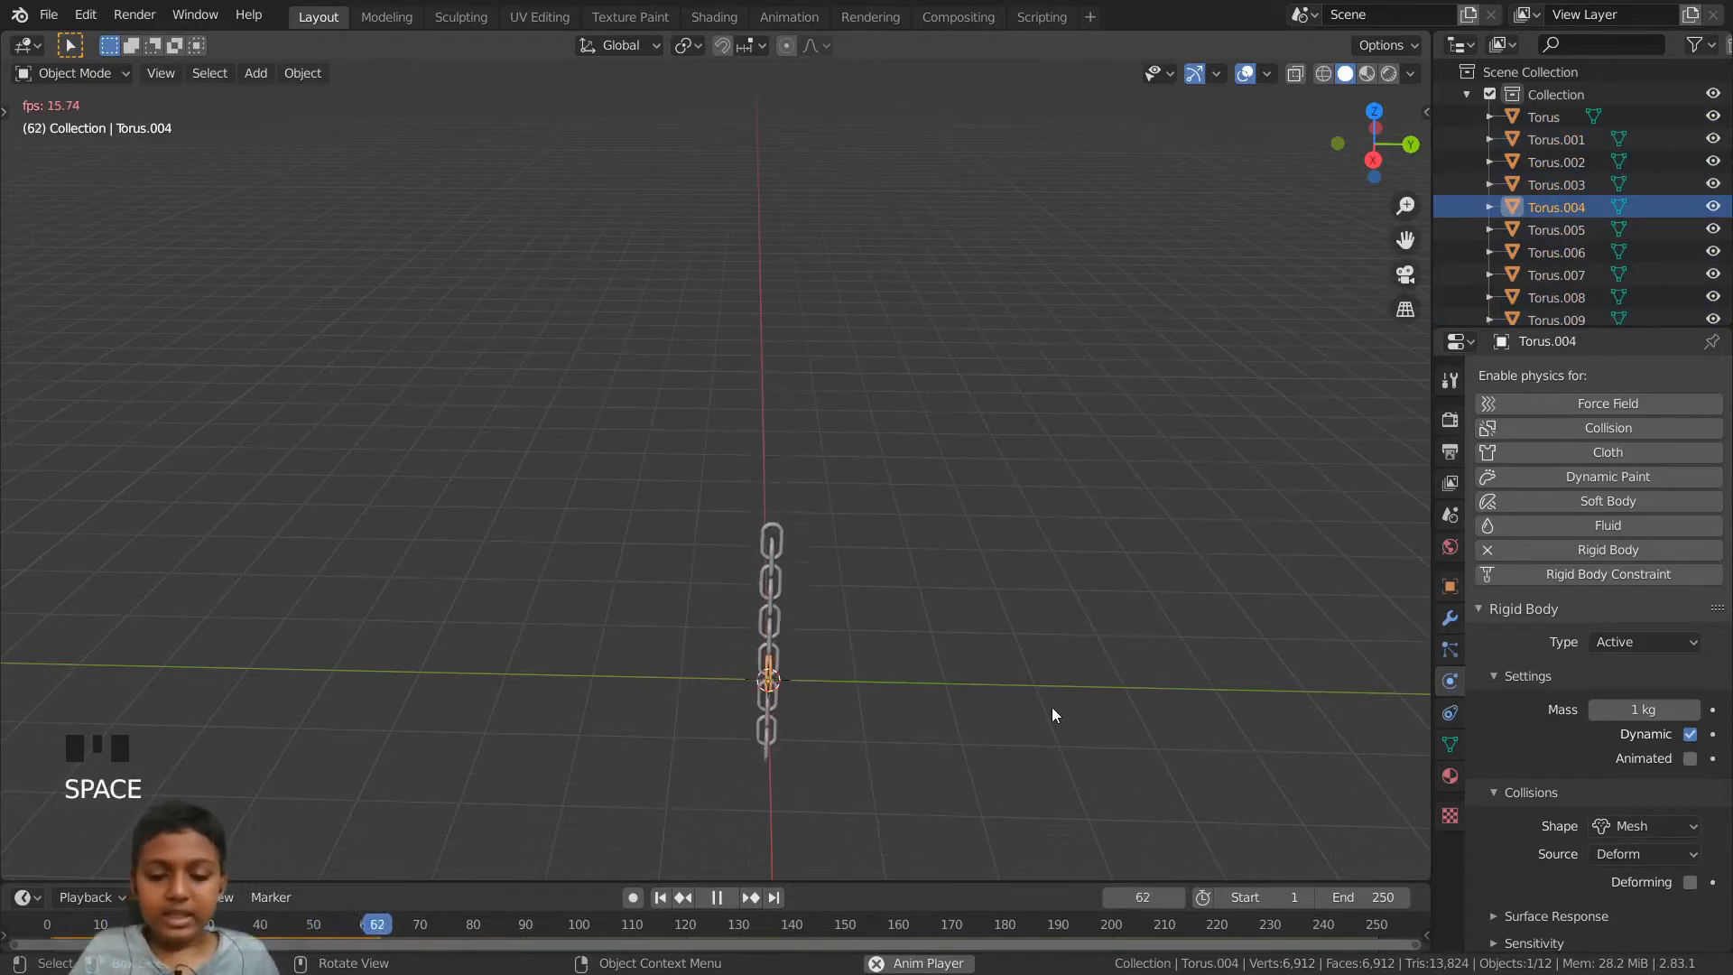
- Watch the falling chain in the running simulation, stop playback and return to frame 0 with nothing selected
scroll(910, 702, "down", 4)
middle_click_drag(912, 756, 898, 686)
key("space")
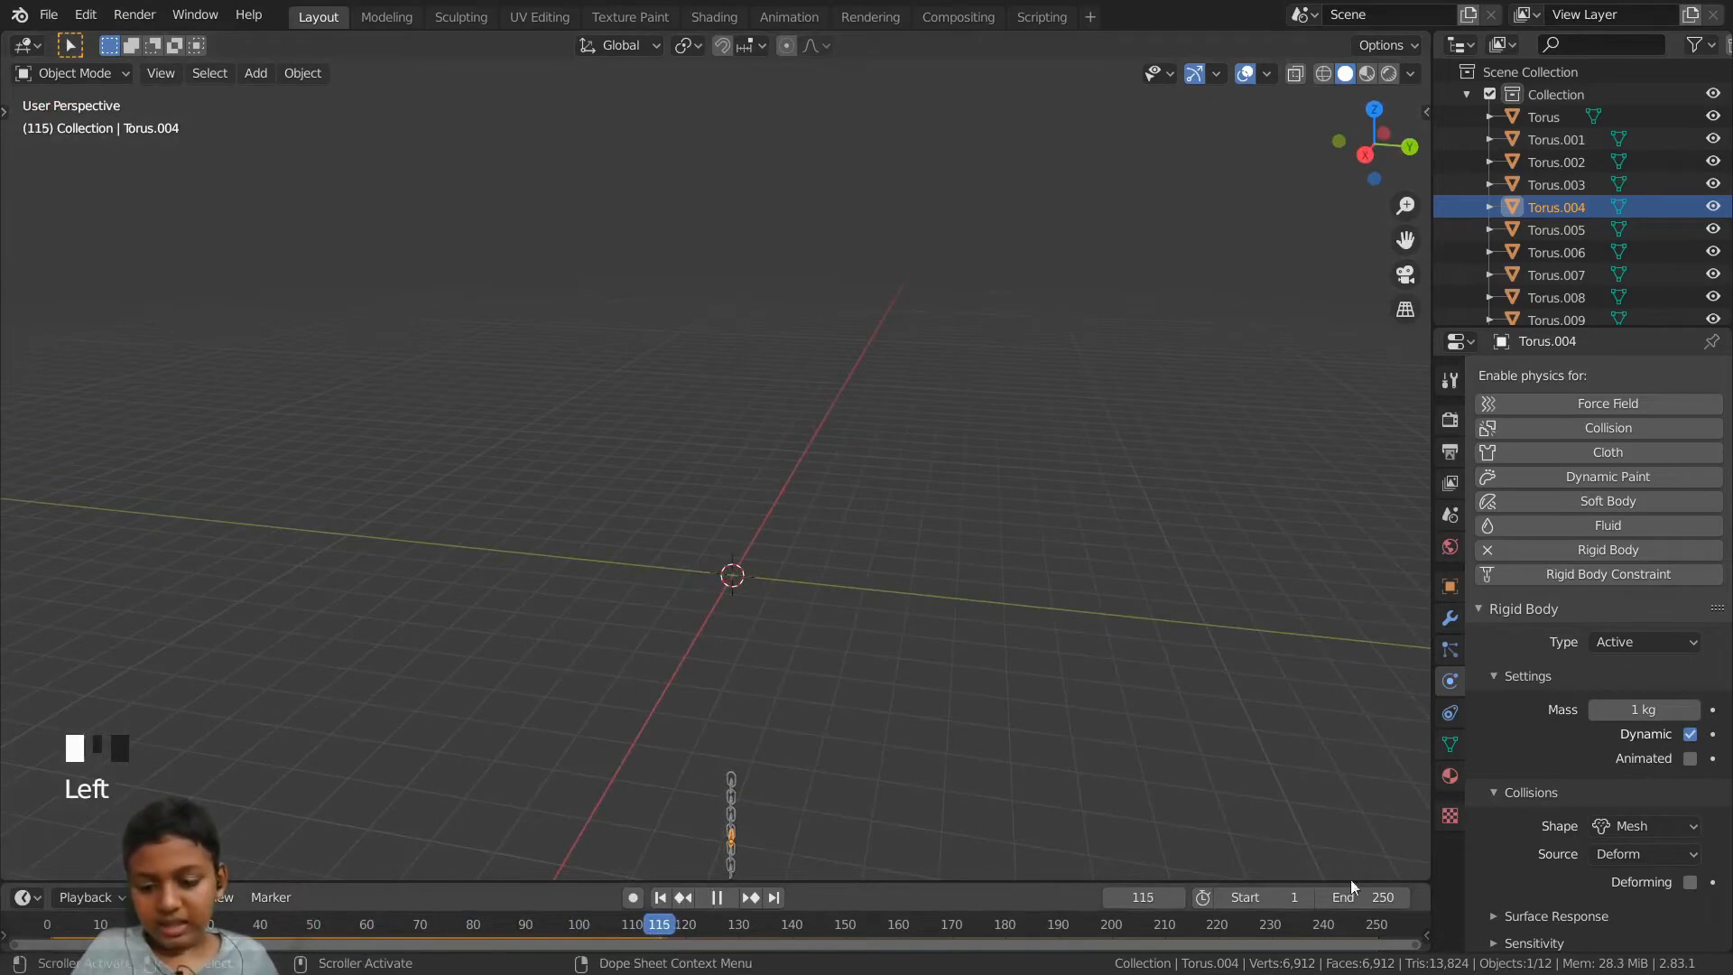
key("Escape")
scroll(1037, 338, "up", 4)
scroll(1036, 337, "down", 3)
left_click(1037, 338)
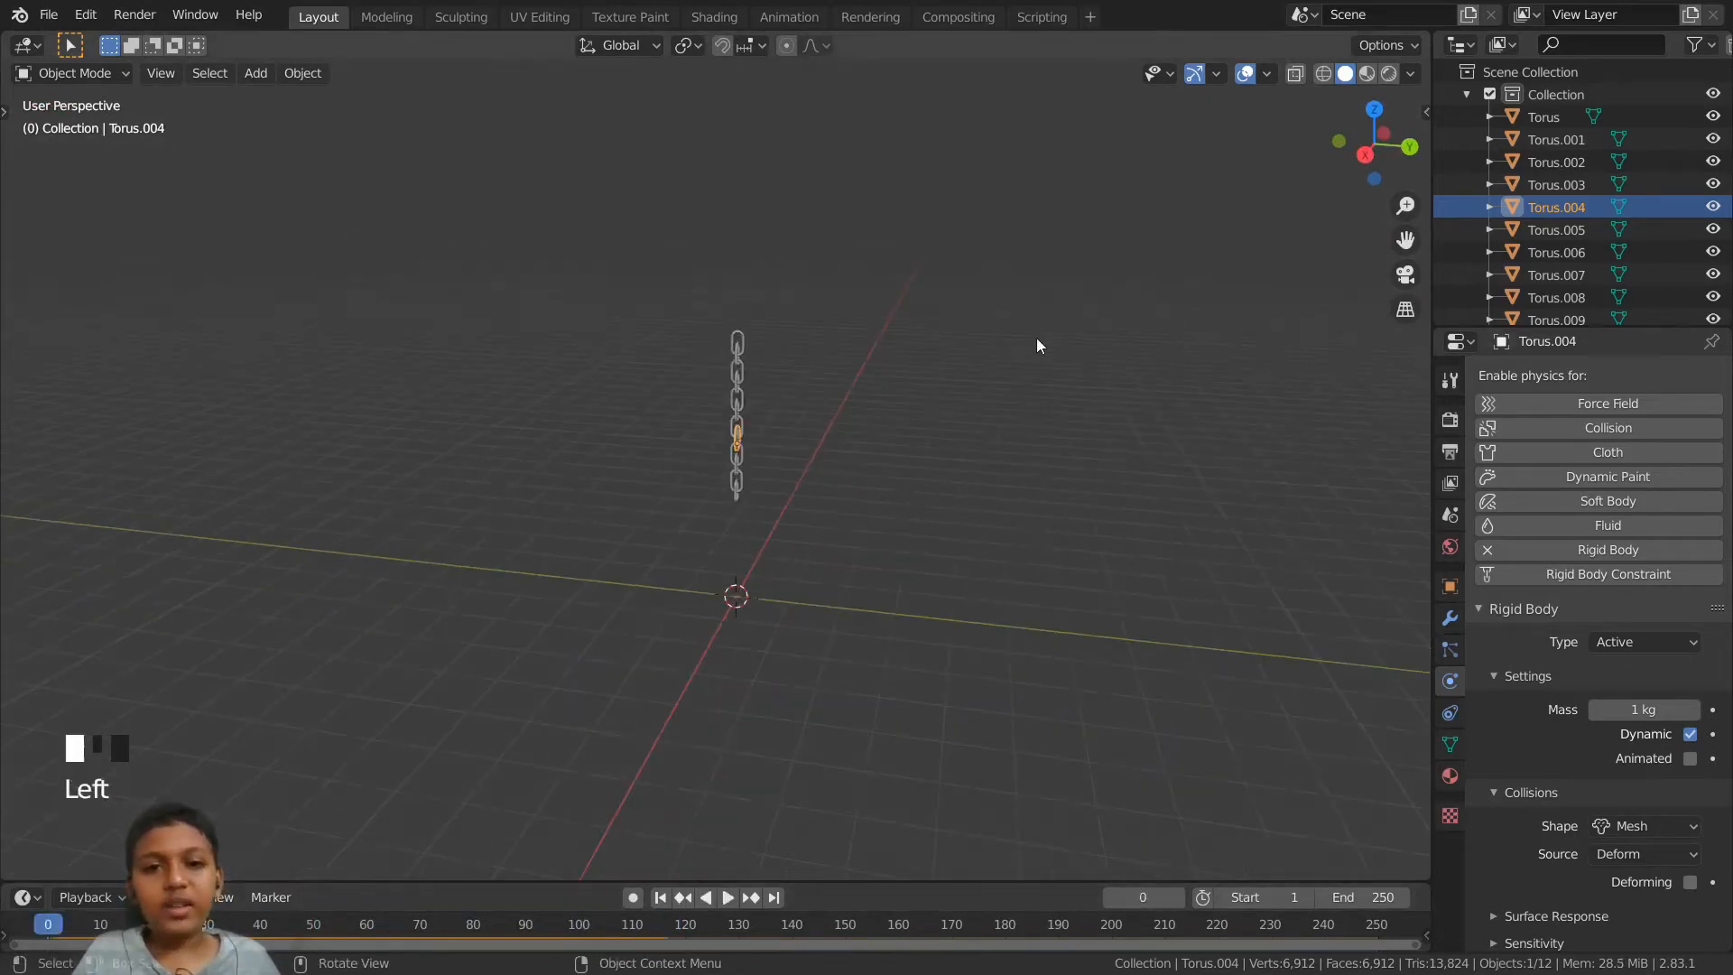
middle_click_drag(1037, 344, 1050, 310)
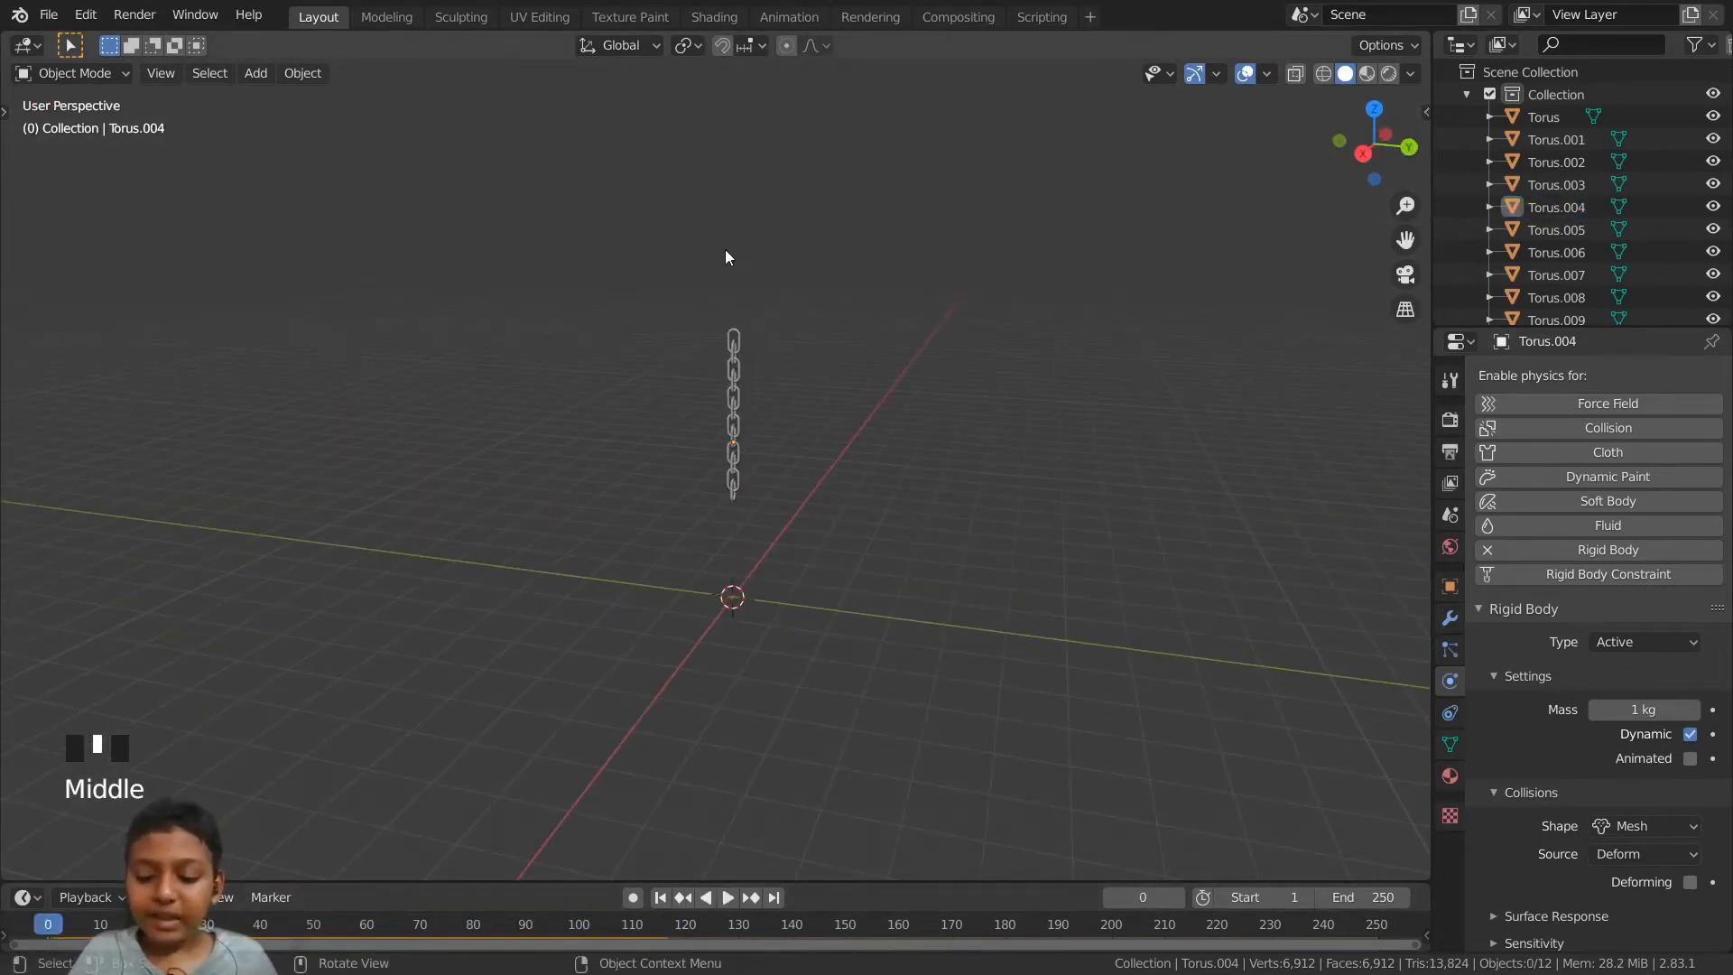
- Add a mesh plane at the world origin below the hanging chain
key("shift+a")
mouse_move(822, 252)
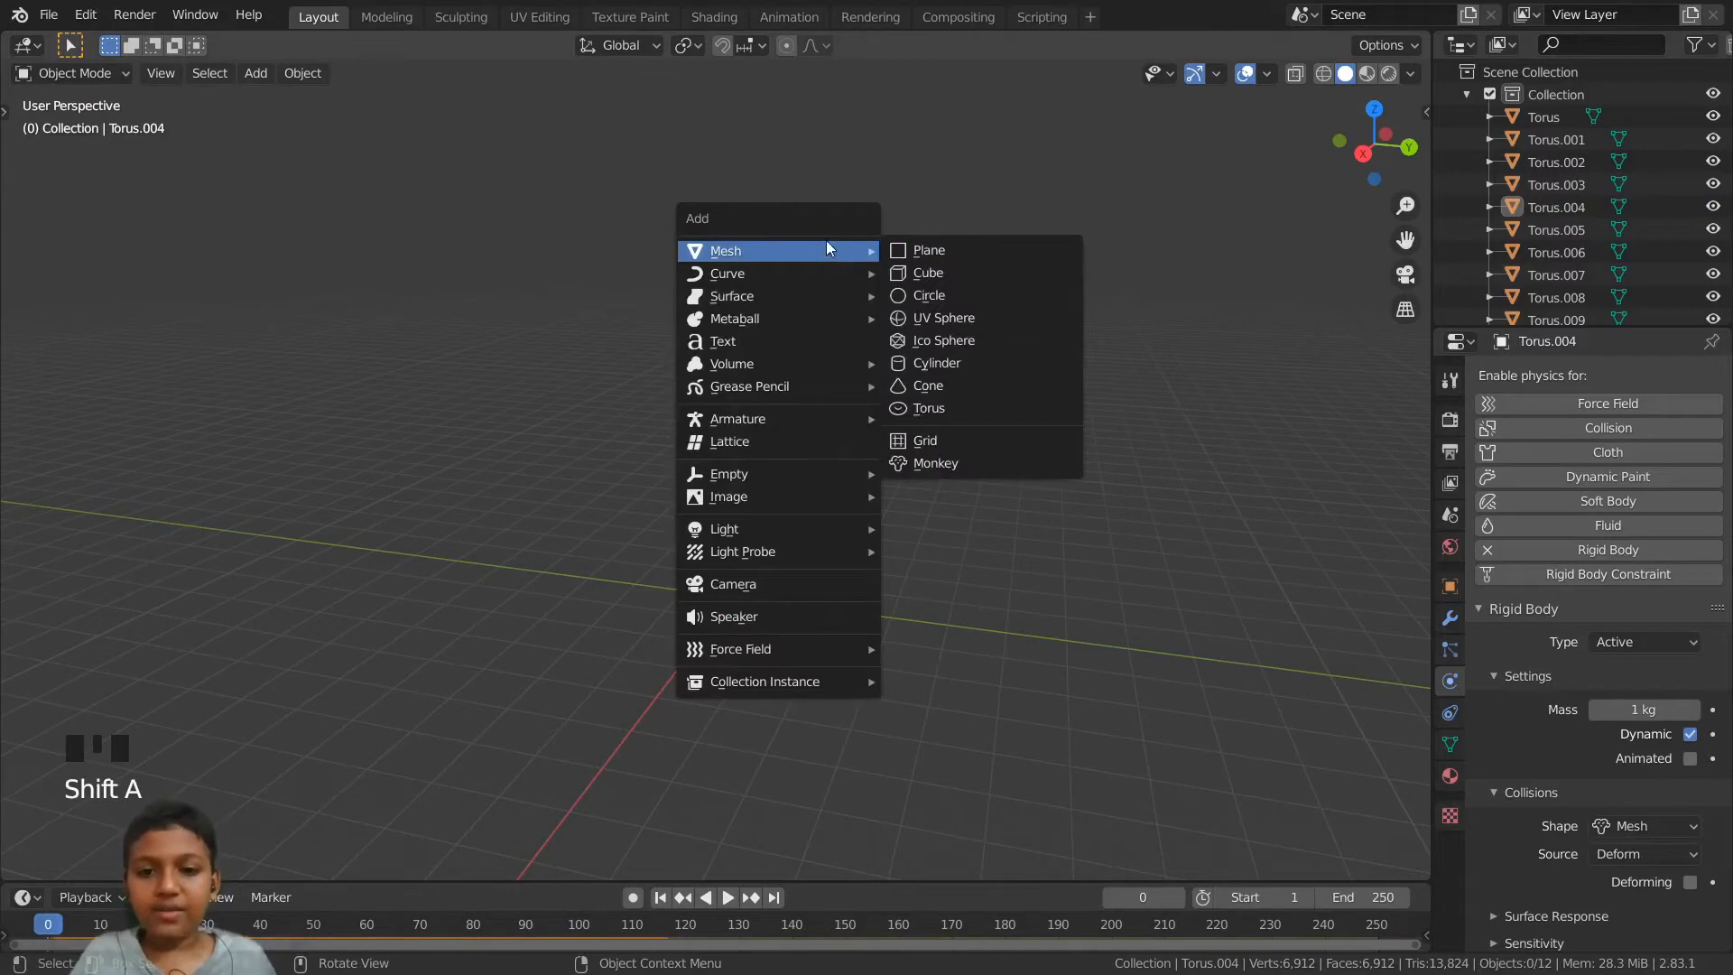
left_click(998, 251)
scroll(959, 397, "up", 5)
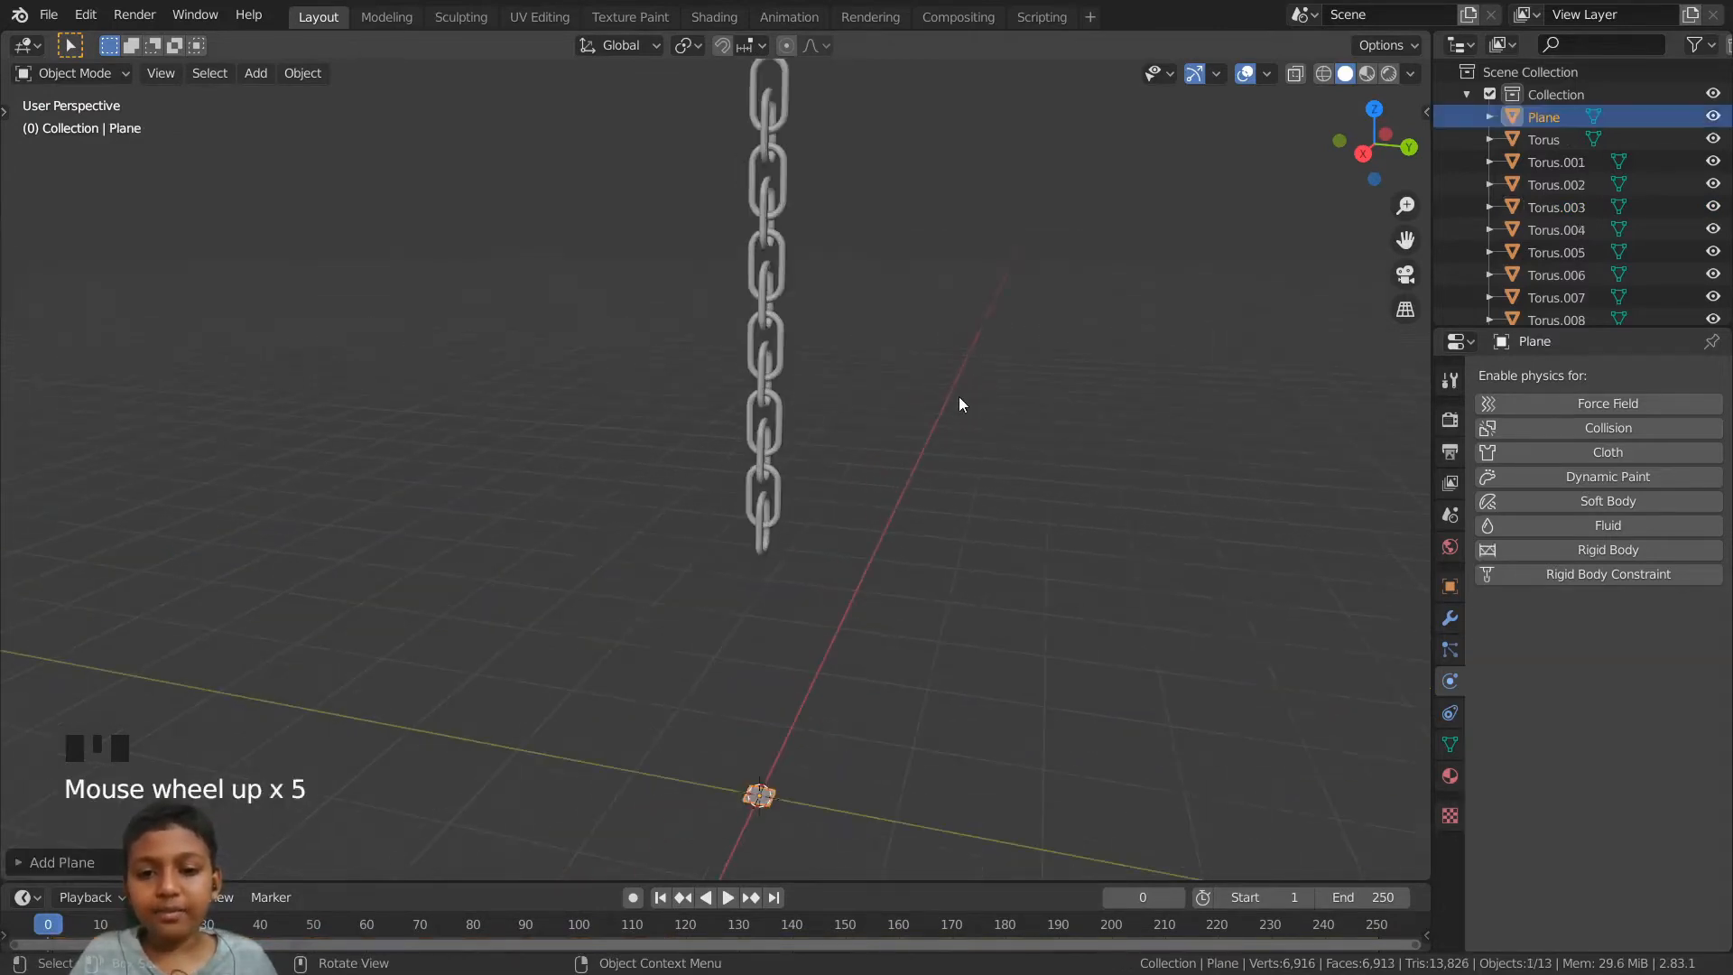
middle_click_drag(958, 403, 930, 517)
scroll(826, 641, "down", 4)
scroll(790, 635, "up", 2)
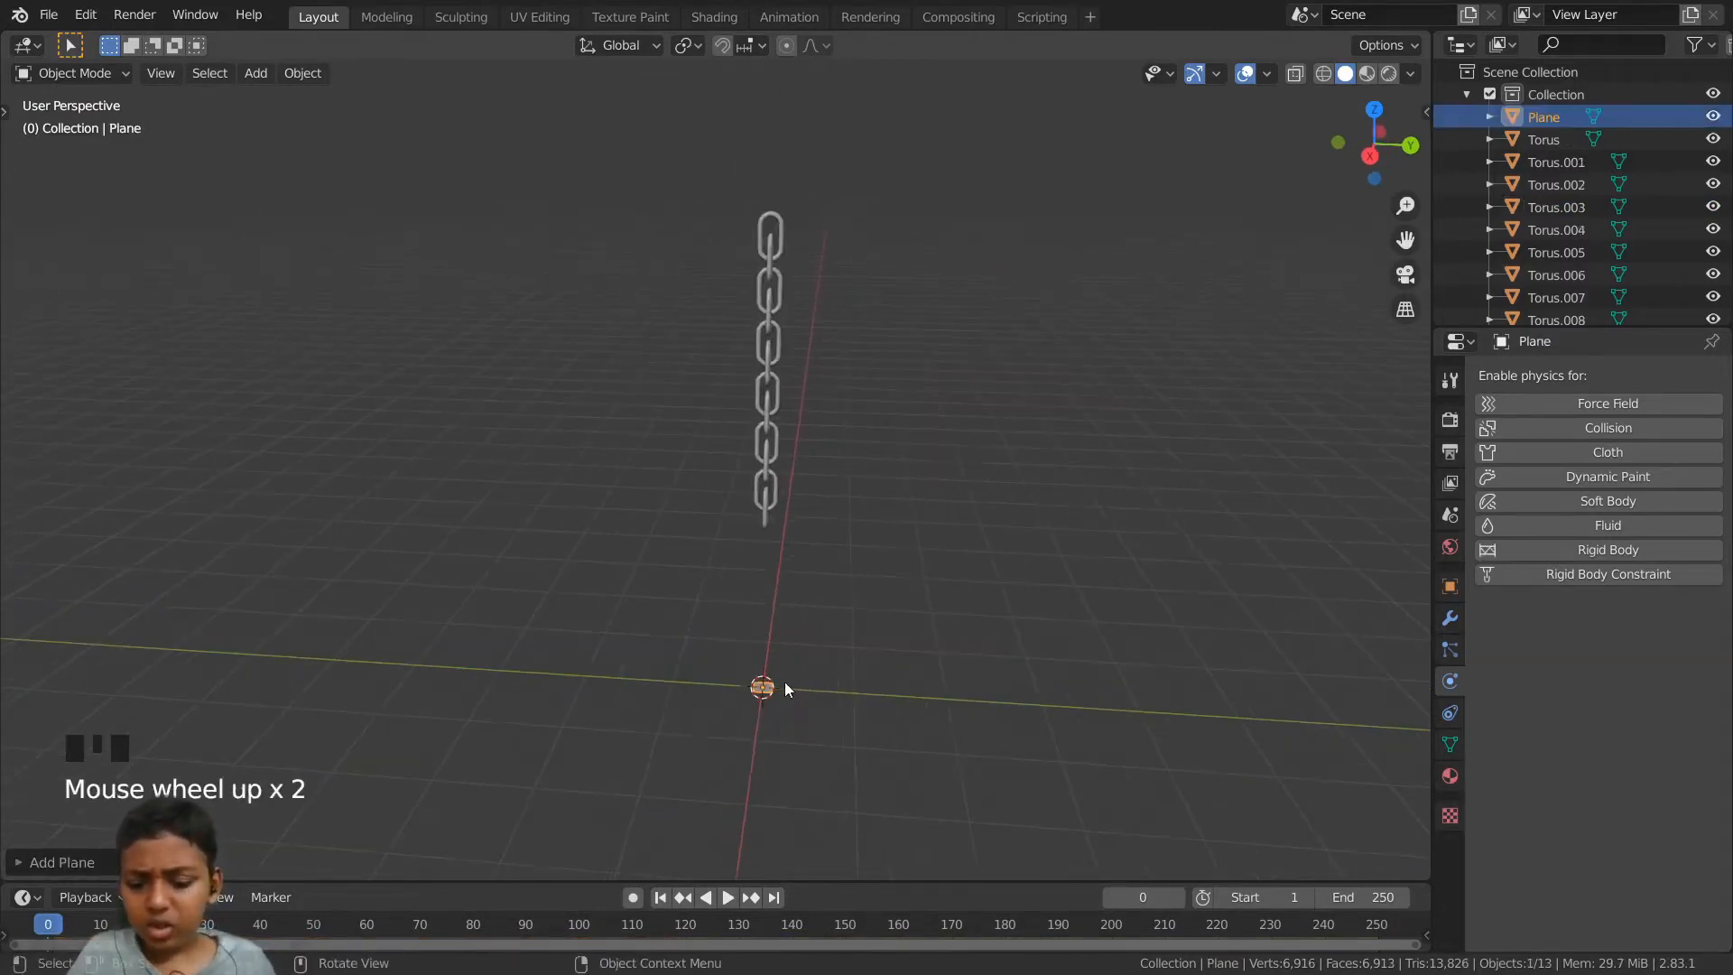
- Scale the plane up uniformly into a large floor beneath the chain
key("s")
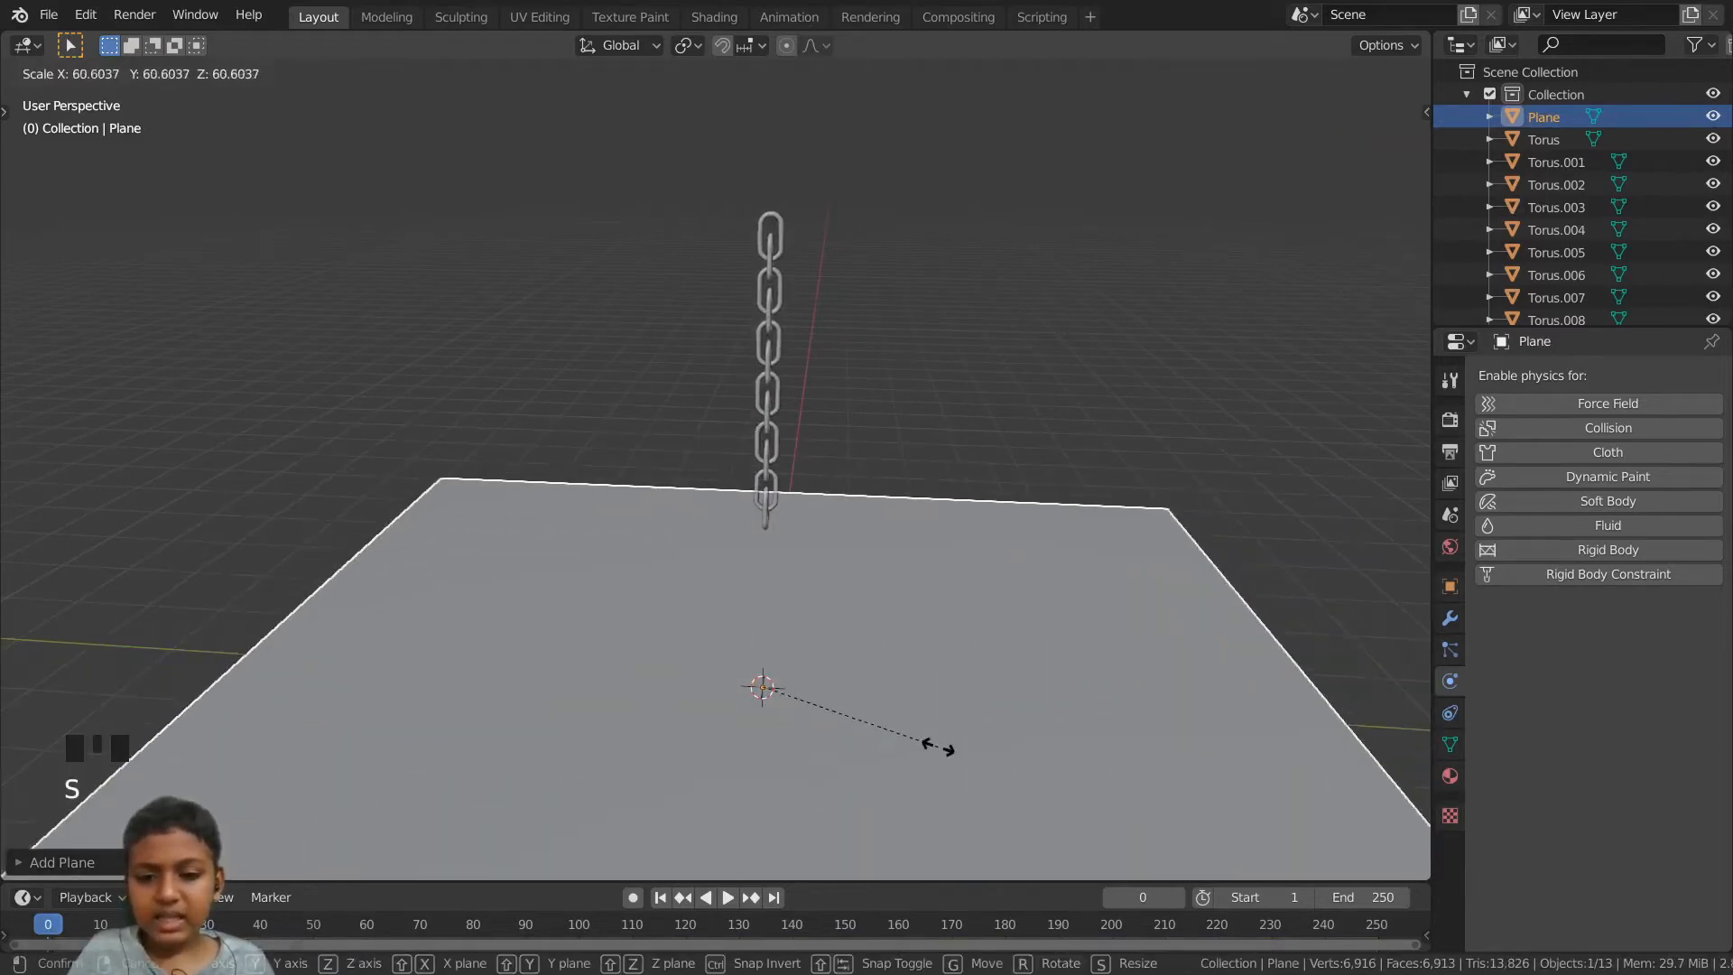
left_click(900, 745)
scroll(901, 746, "down", 1)
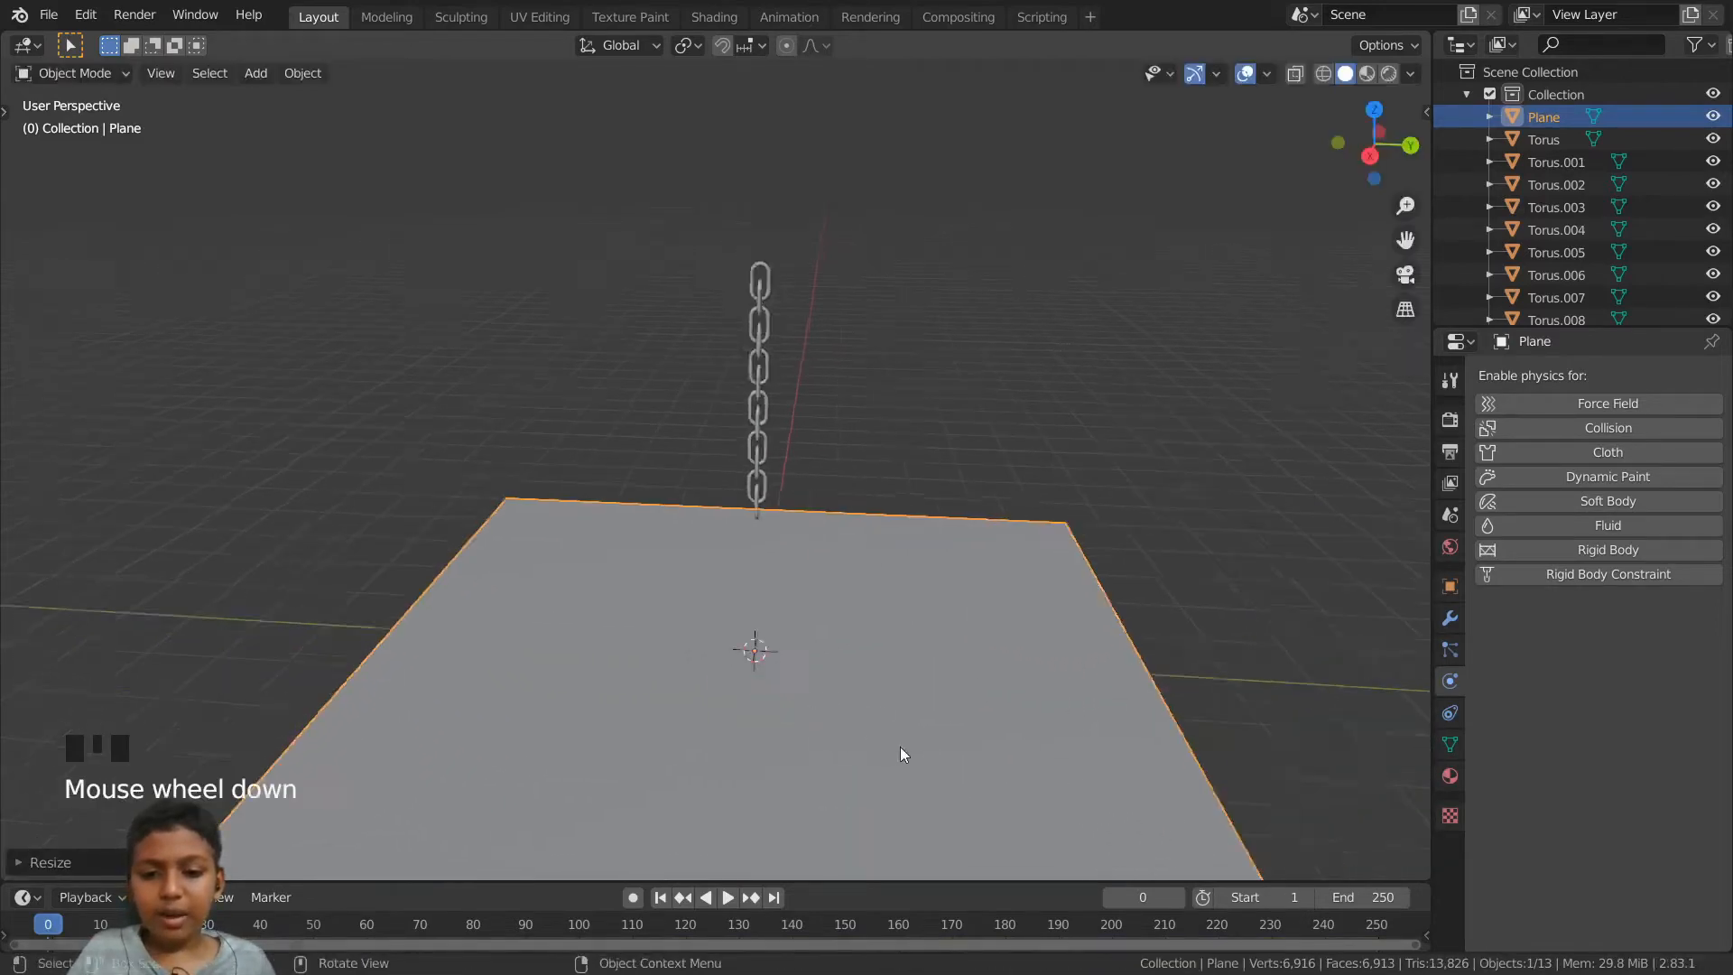
scroll(901, 746, "down", 3)
mouse_move(900, 746)
middle_mouse_down()
mouse_move(820, 750)
mouse_move(886, 738)
middle_mouse_up()
scroll(886, 739, "up", 4)
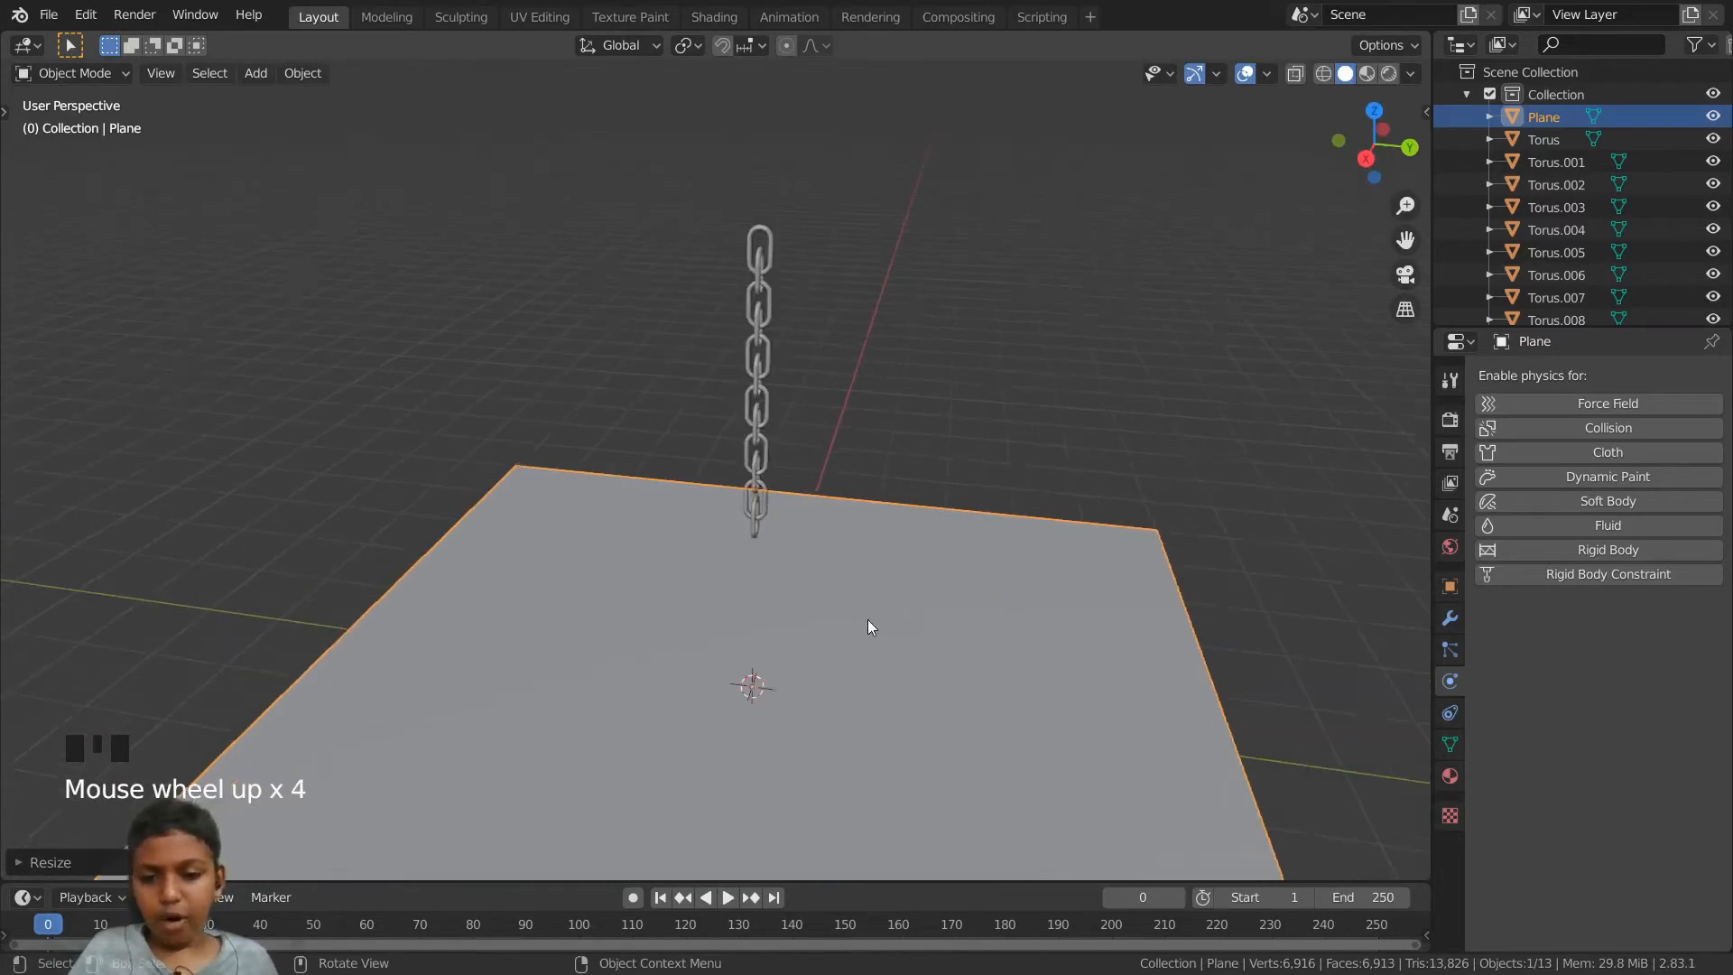
scroll(957, 469, "down", 7)
- Give the floor plane a rigid body and set its type to Passive
left_click(1002, 416)
left_click(929, 559)
scroll(978, 429, "down", 1)
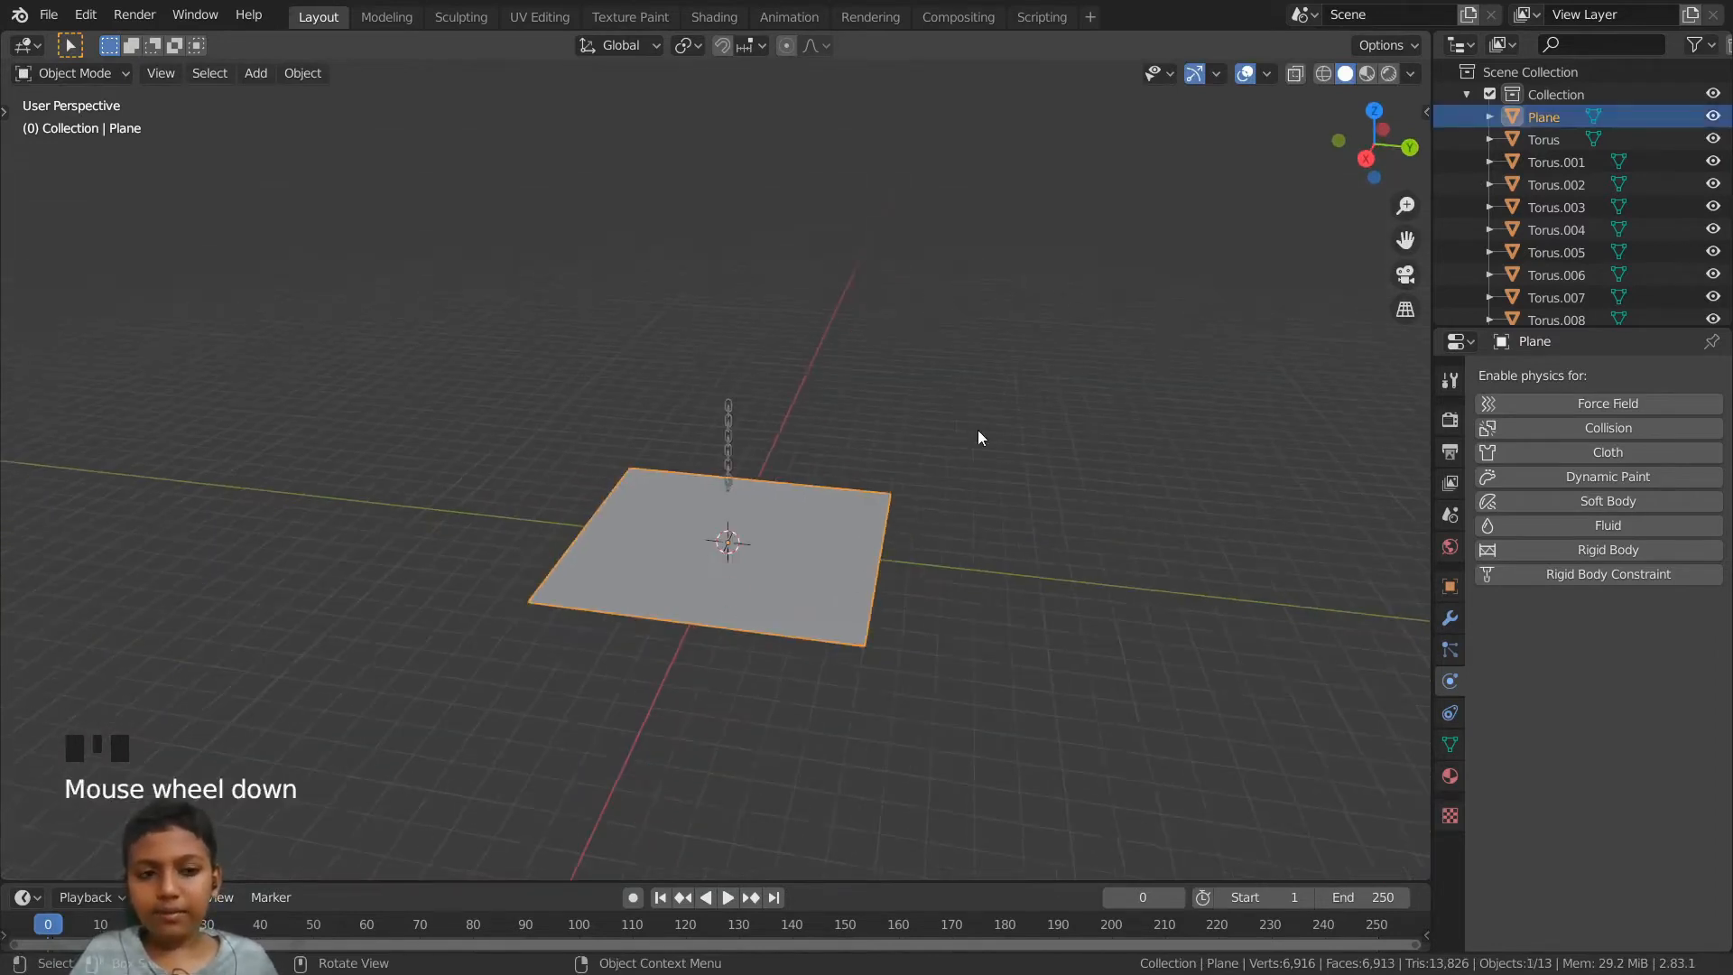
scroll(688, 600, "up", 3)
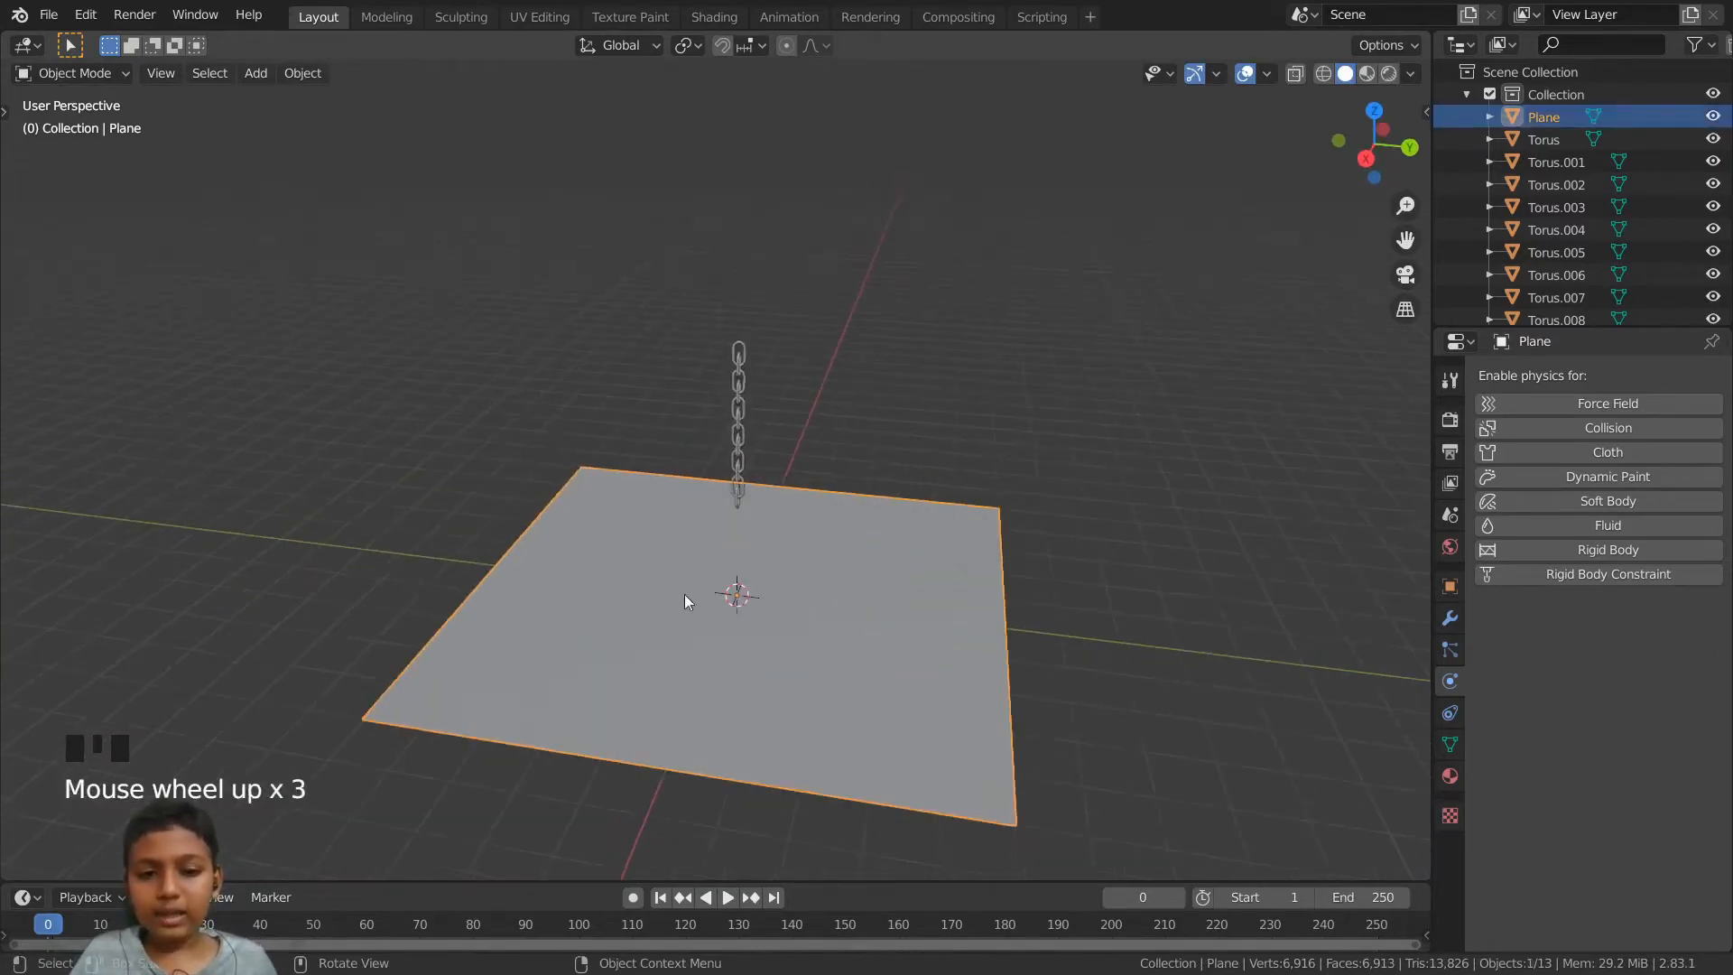
left_click(1060, 367)
left_click(845, 637)
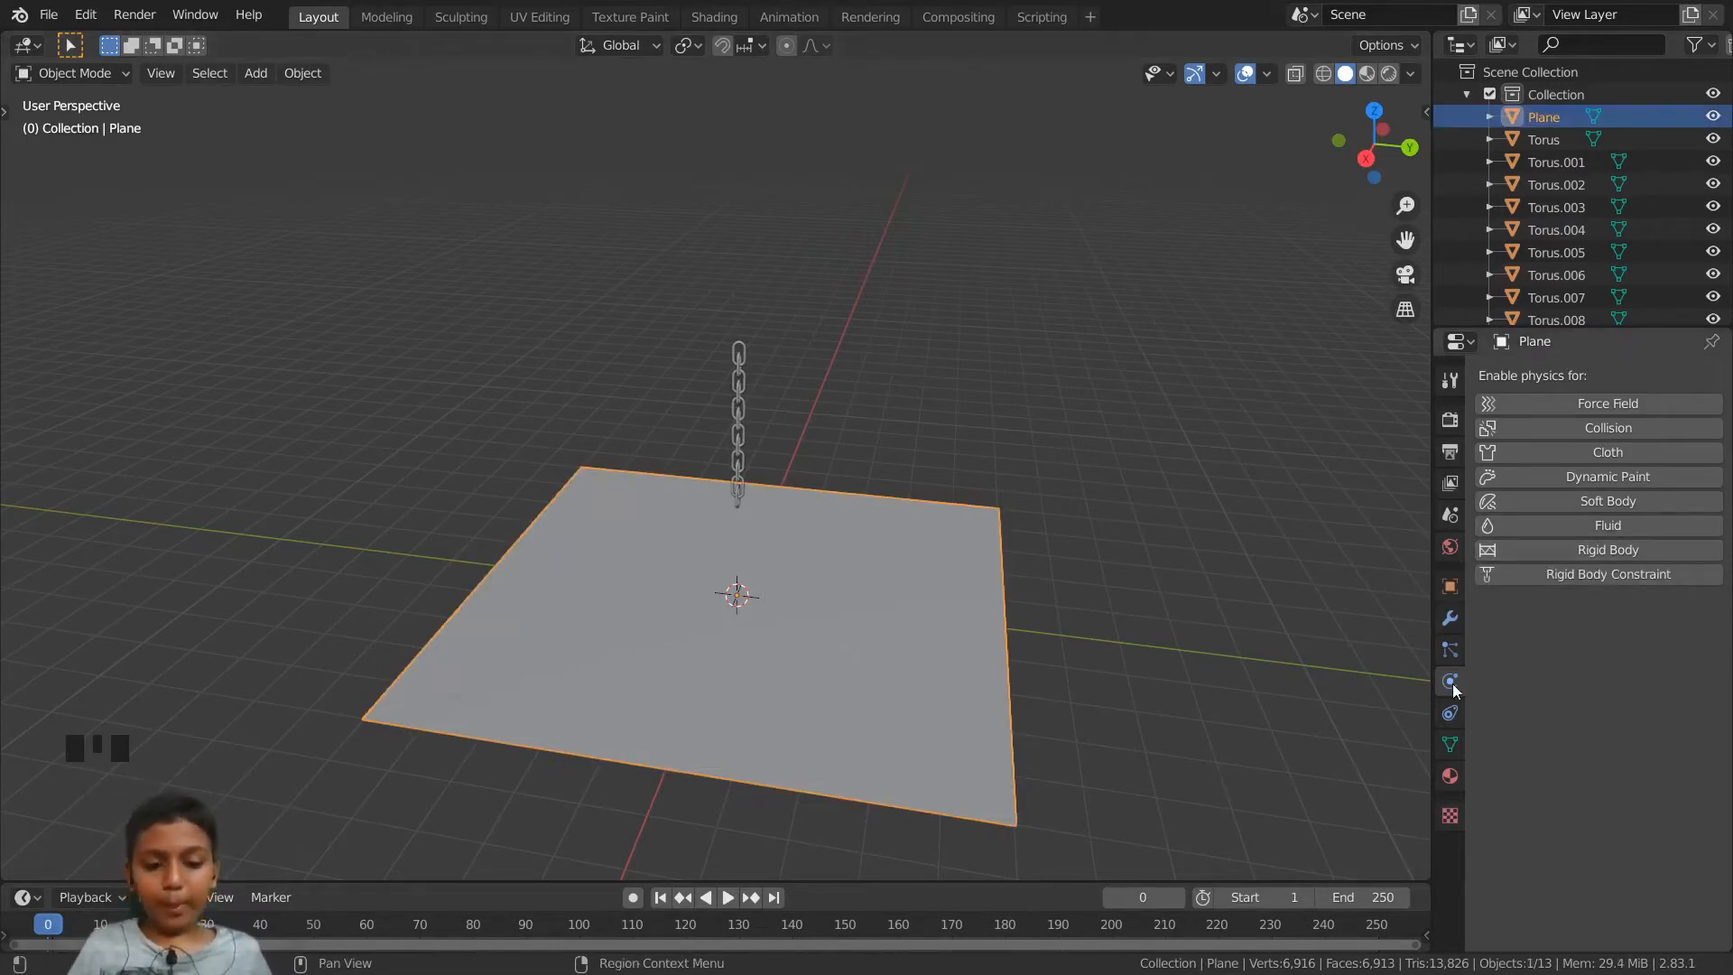
left_click(1529, 551)
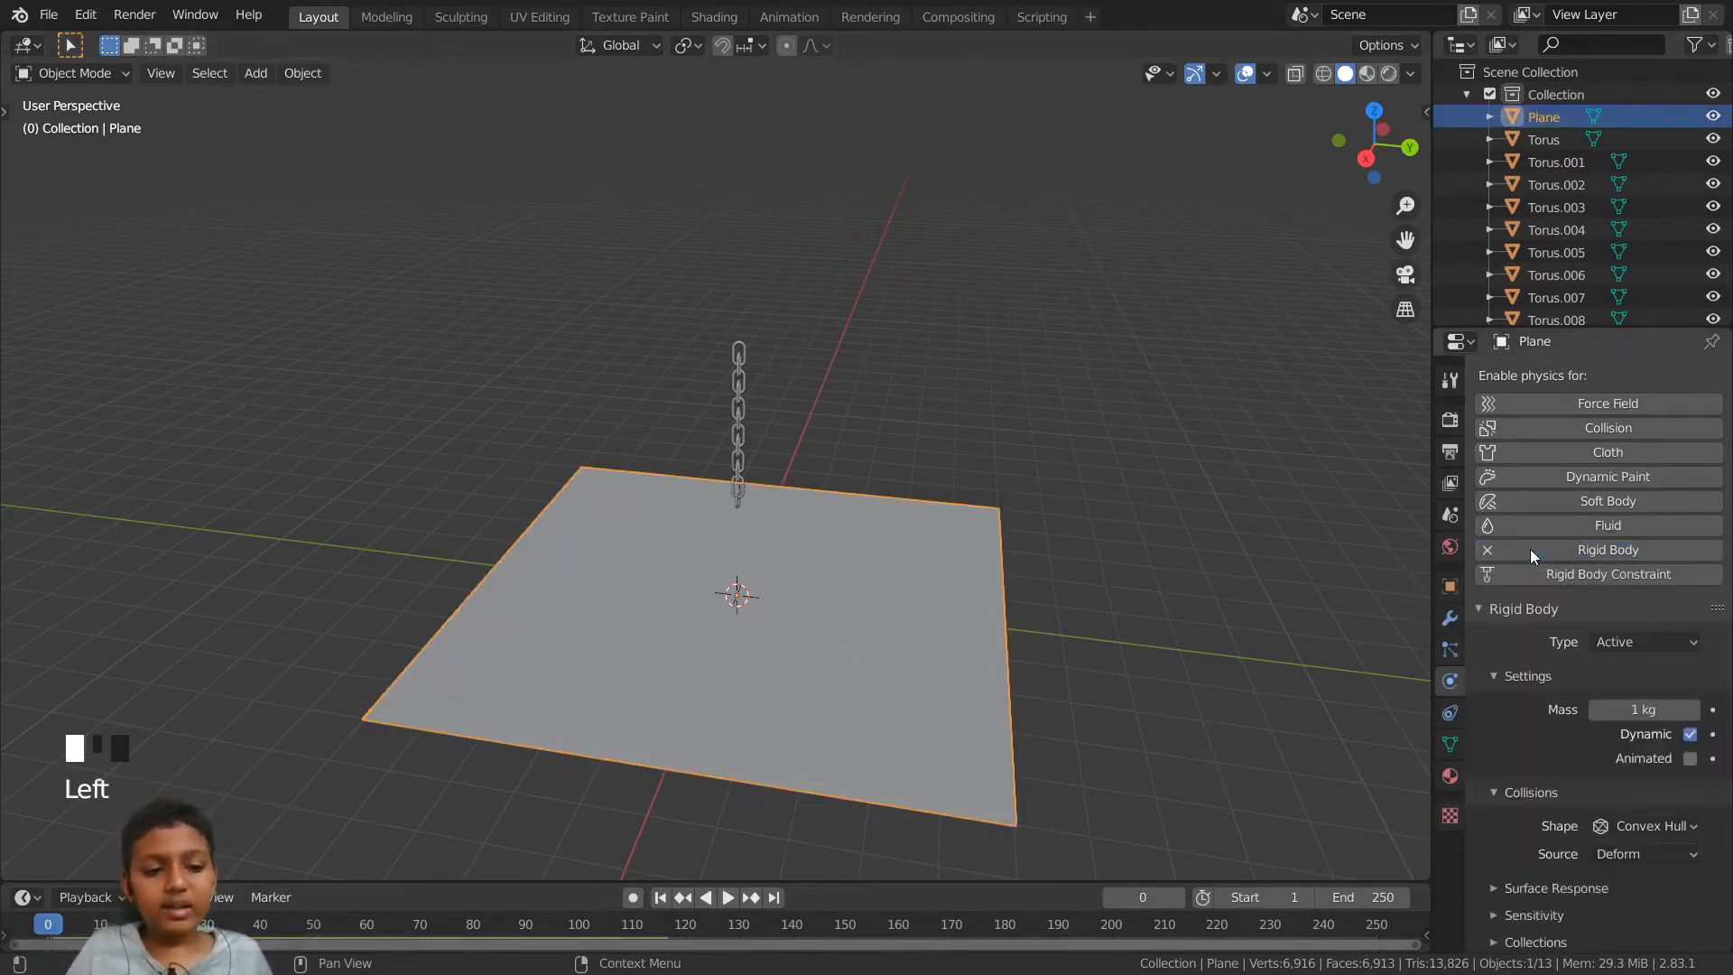
scroll(1558, 663, "down", 4)
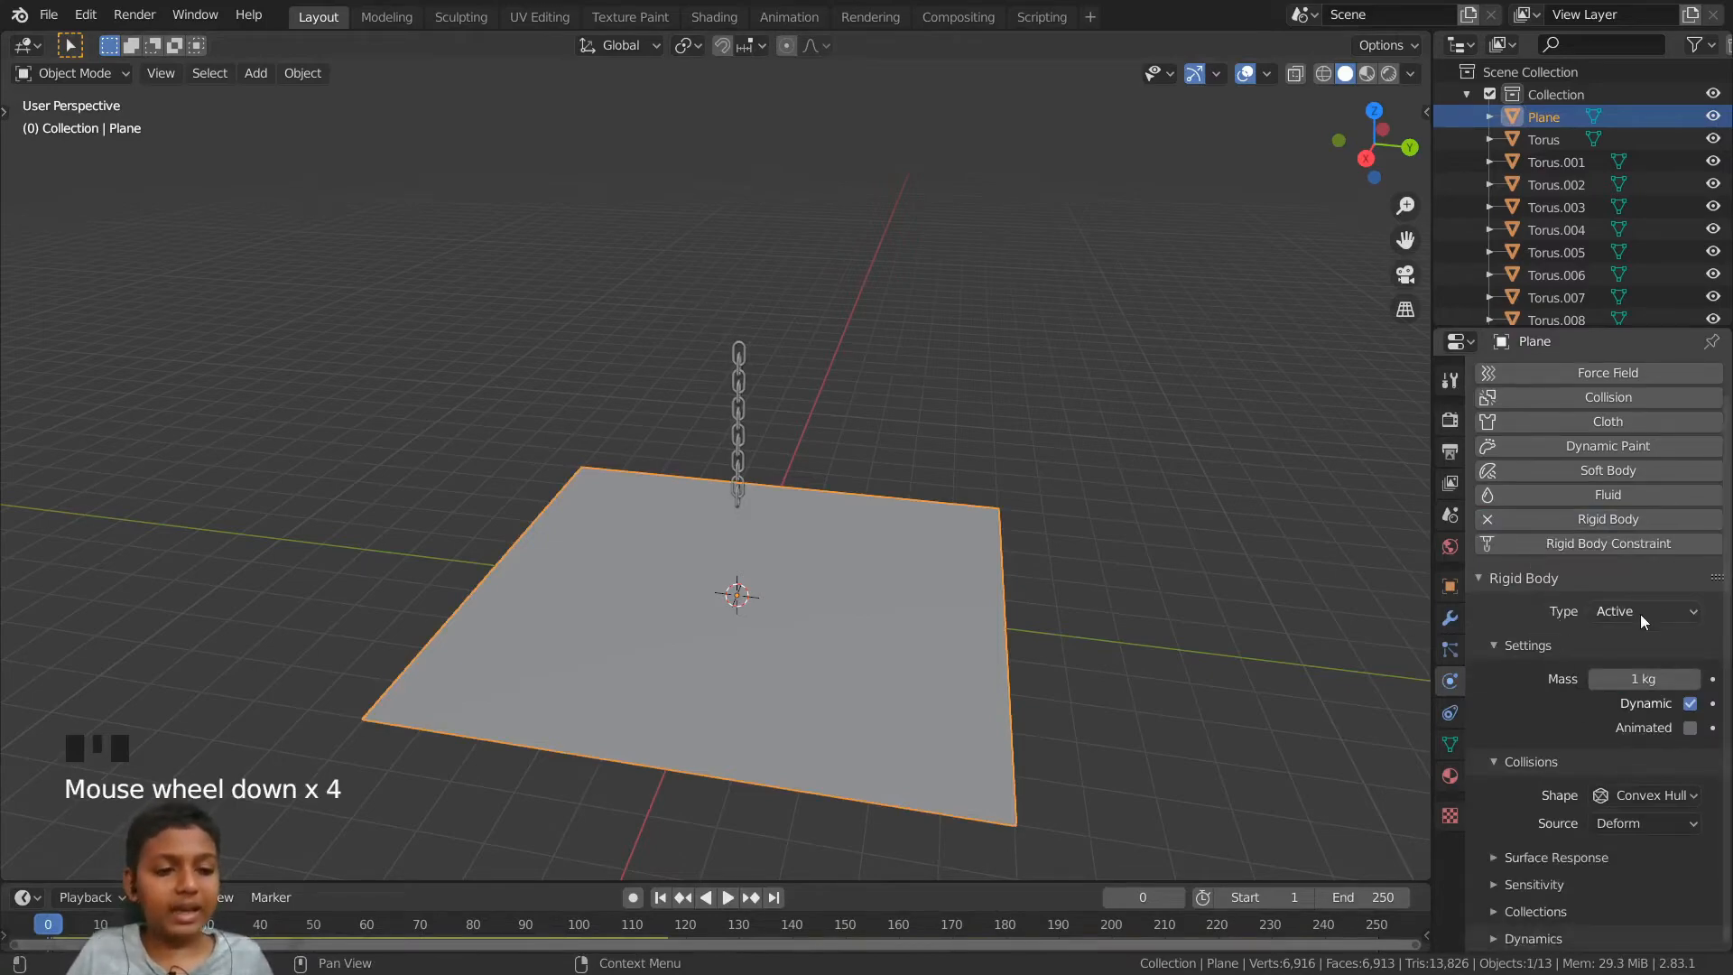
left_click(1639, 613)
left_click(1626, 668)
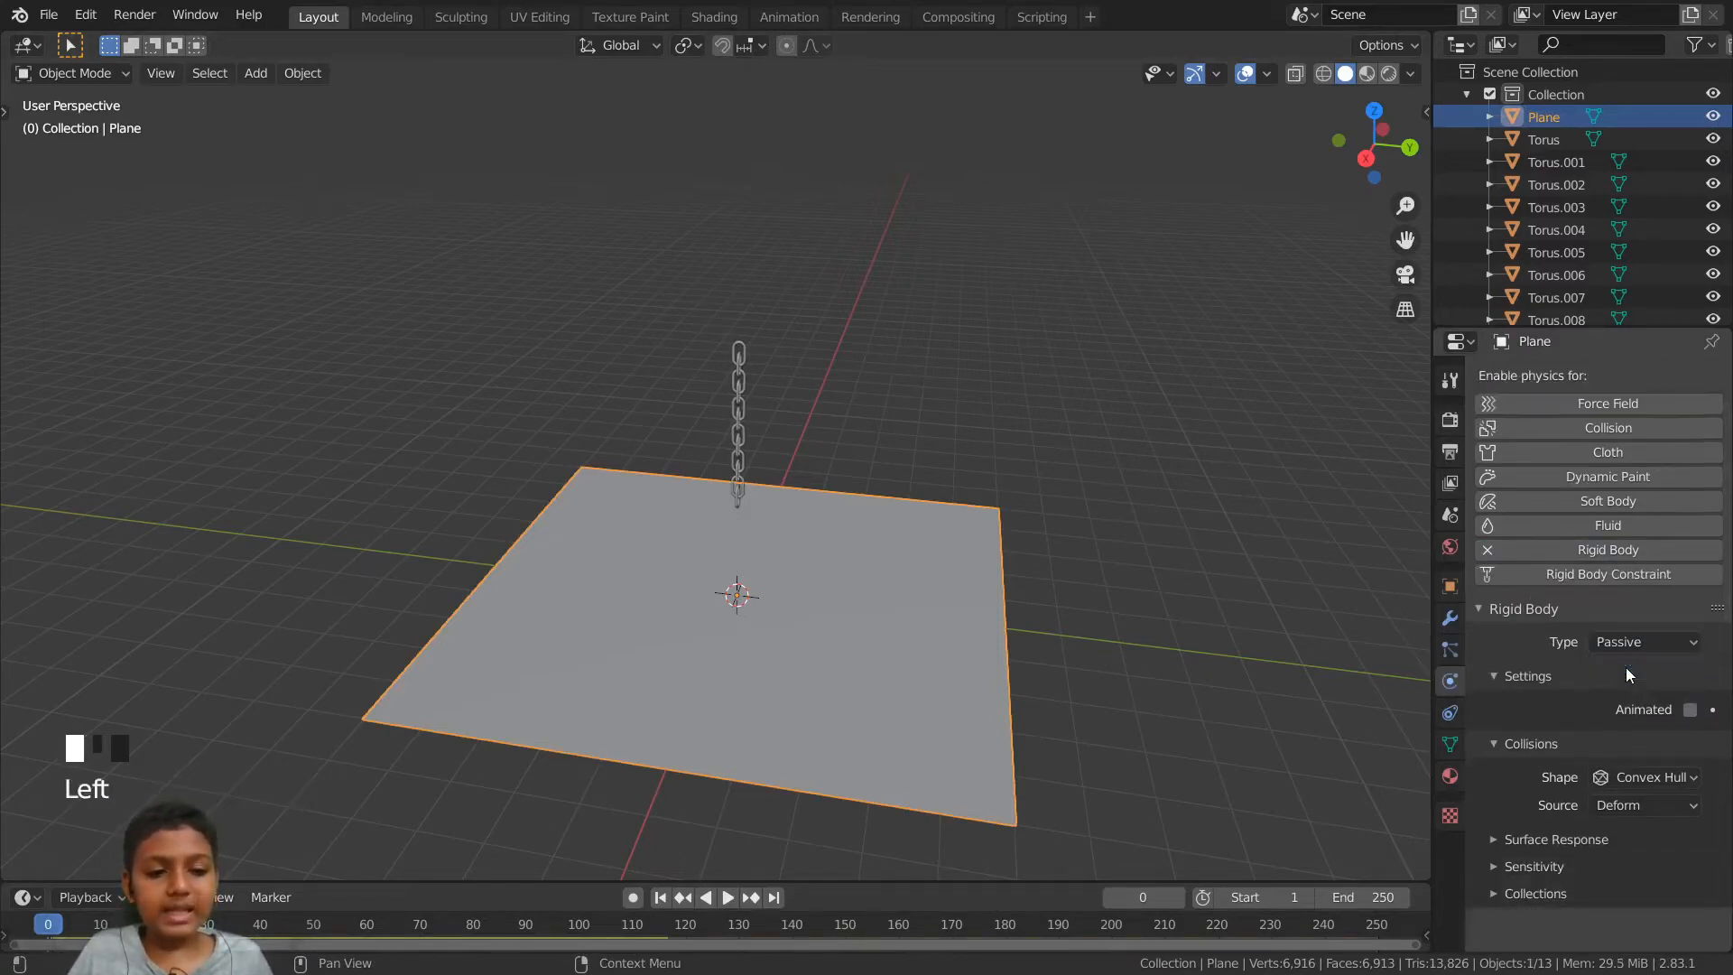
- Play the simulation to watch the chain drop onto the floor plane, stop it and return to frame 0
scroll(1270, 518, "down", 2)
key("space")
scroll(1130, 534, "up", 3)
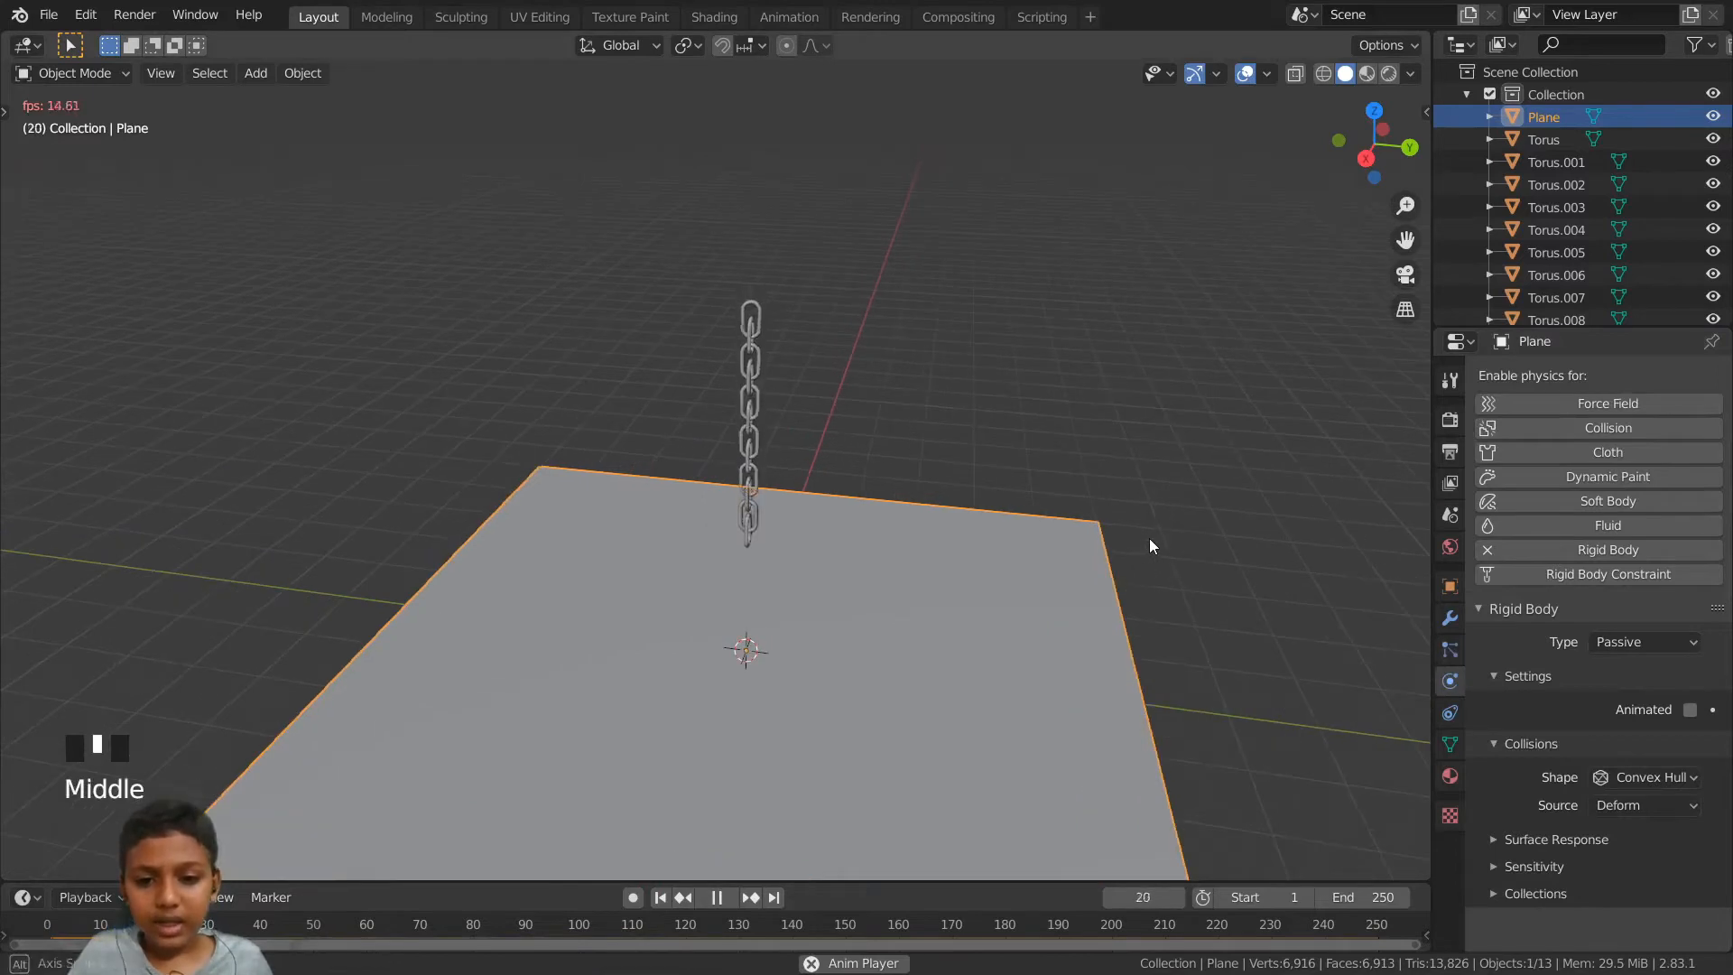
middle_click_drag(1129, 534, 1150, 539)
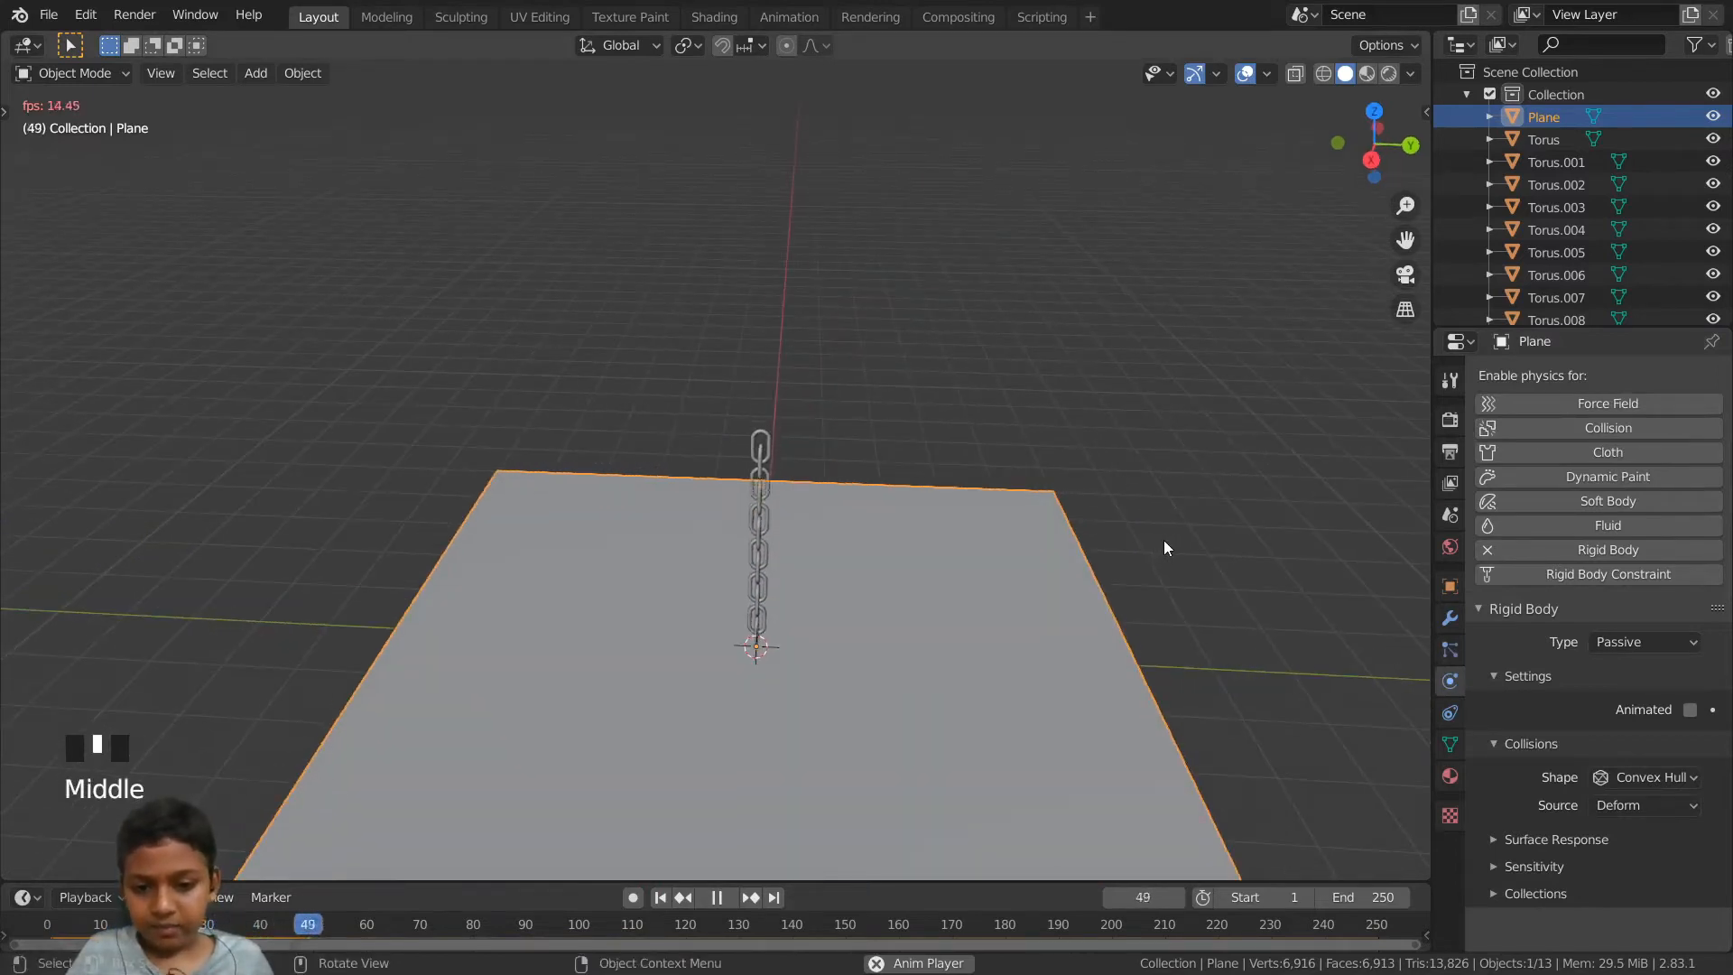
scroll(939, 663, "up", 5)
scroll(903, 672, "down", 3)
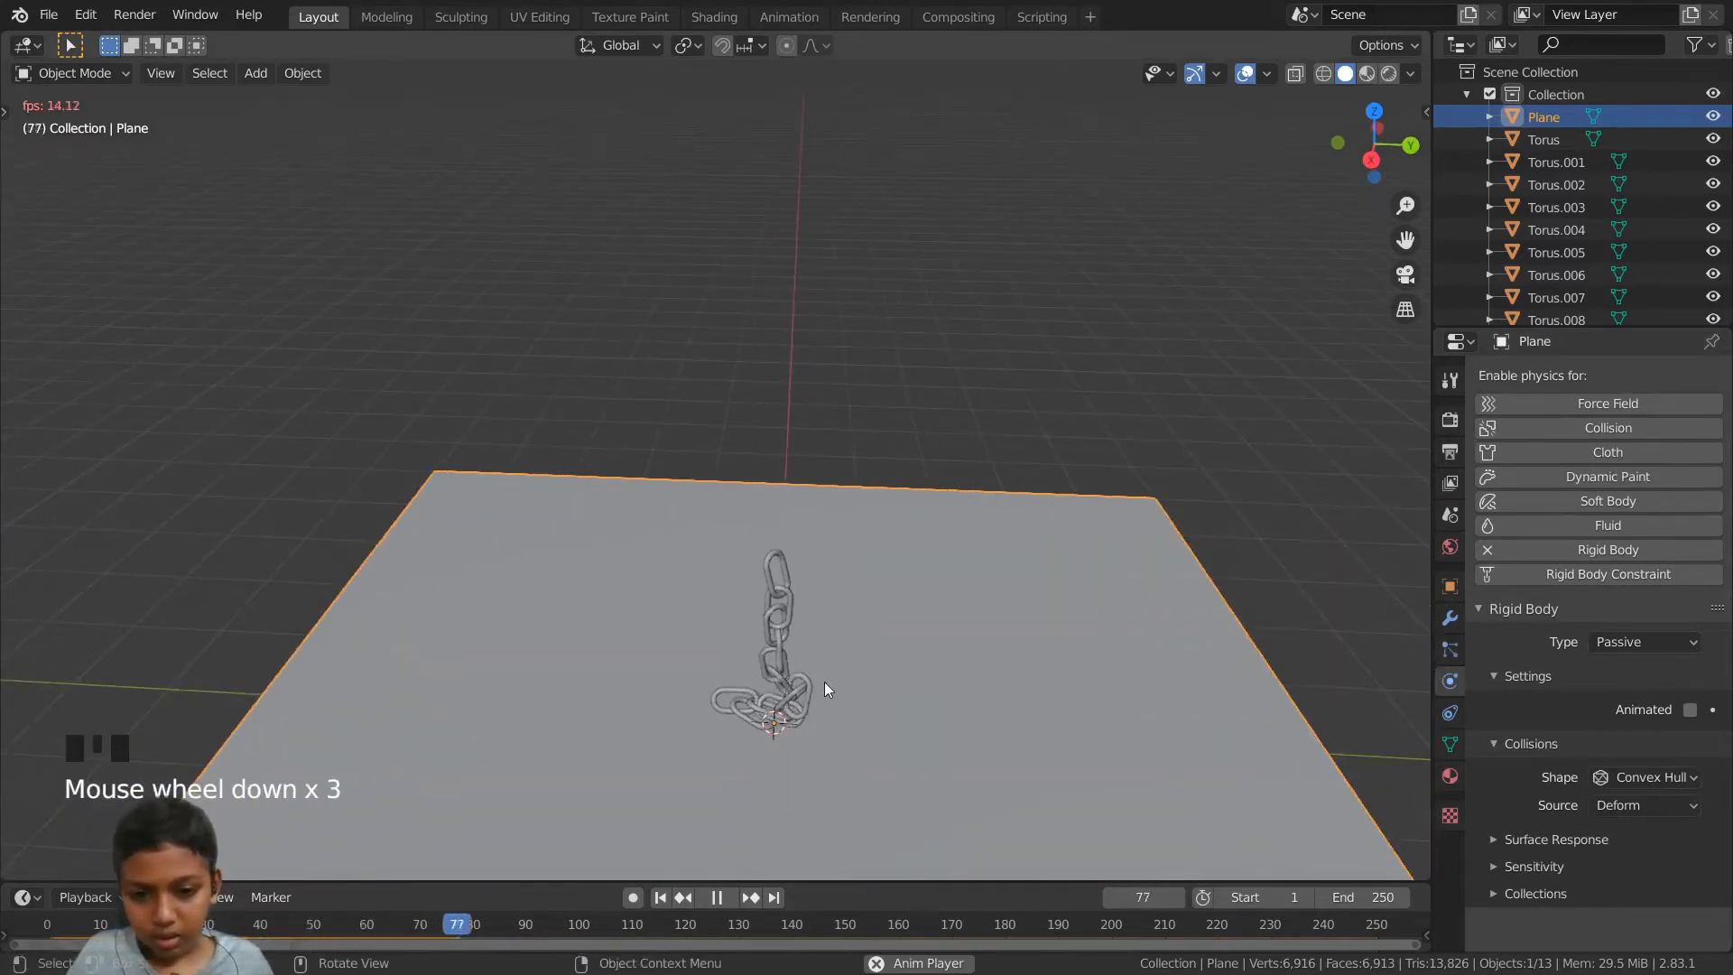
scroll(840, 708, "down", 3)
key("space")
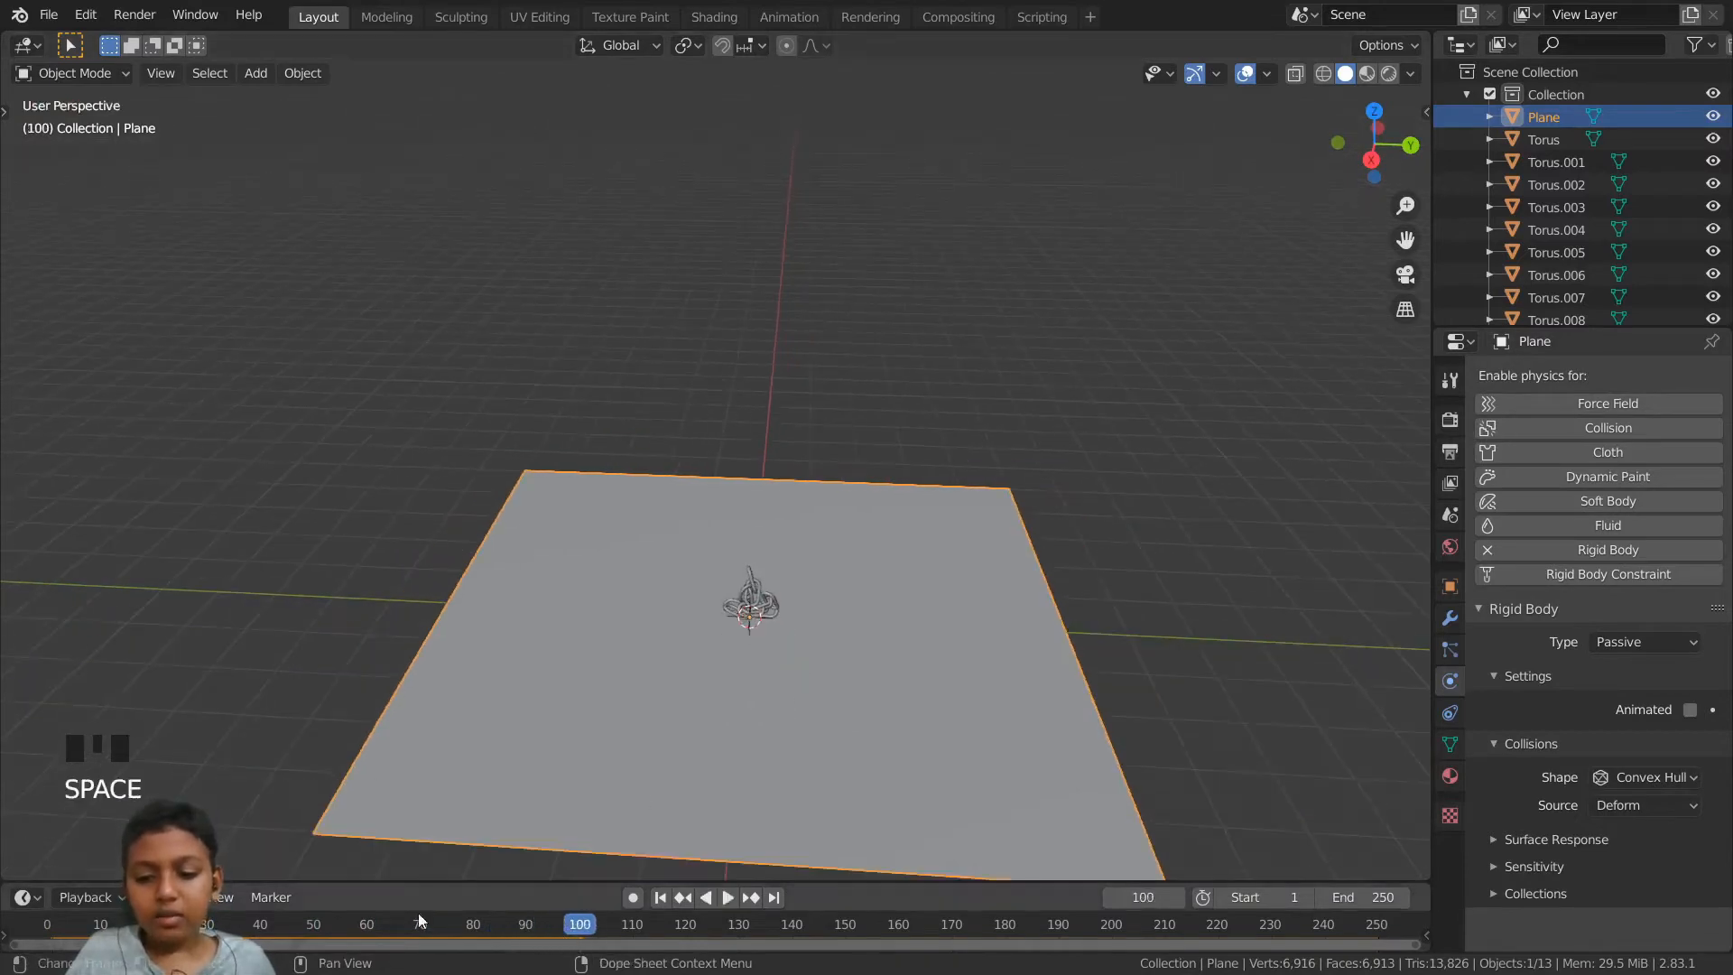
left_click(660, 897)
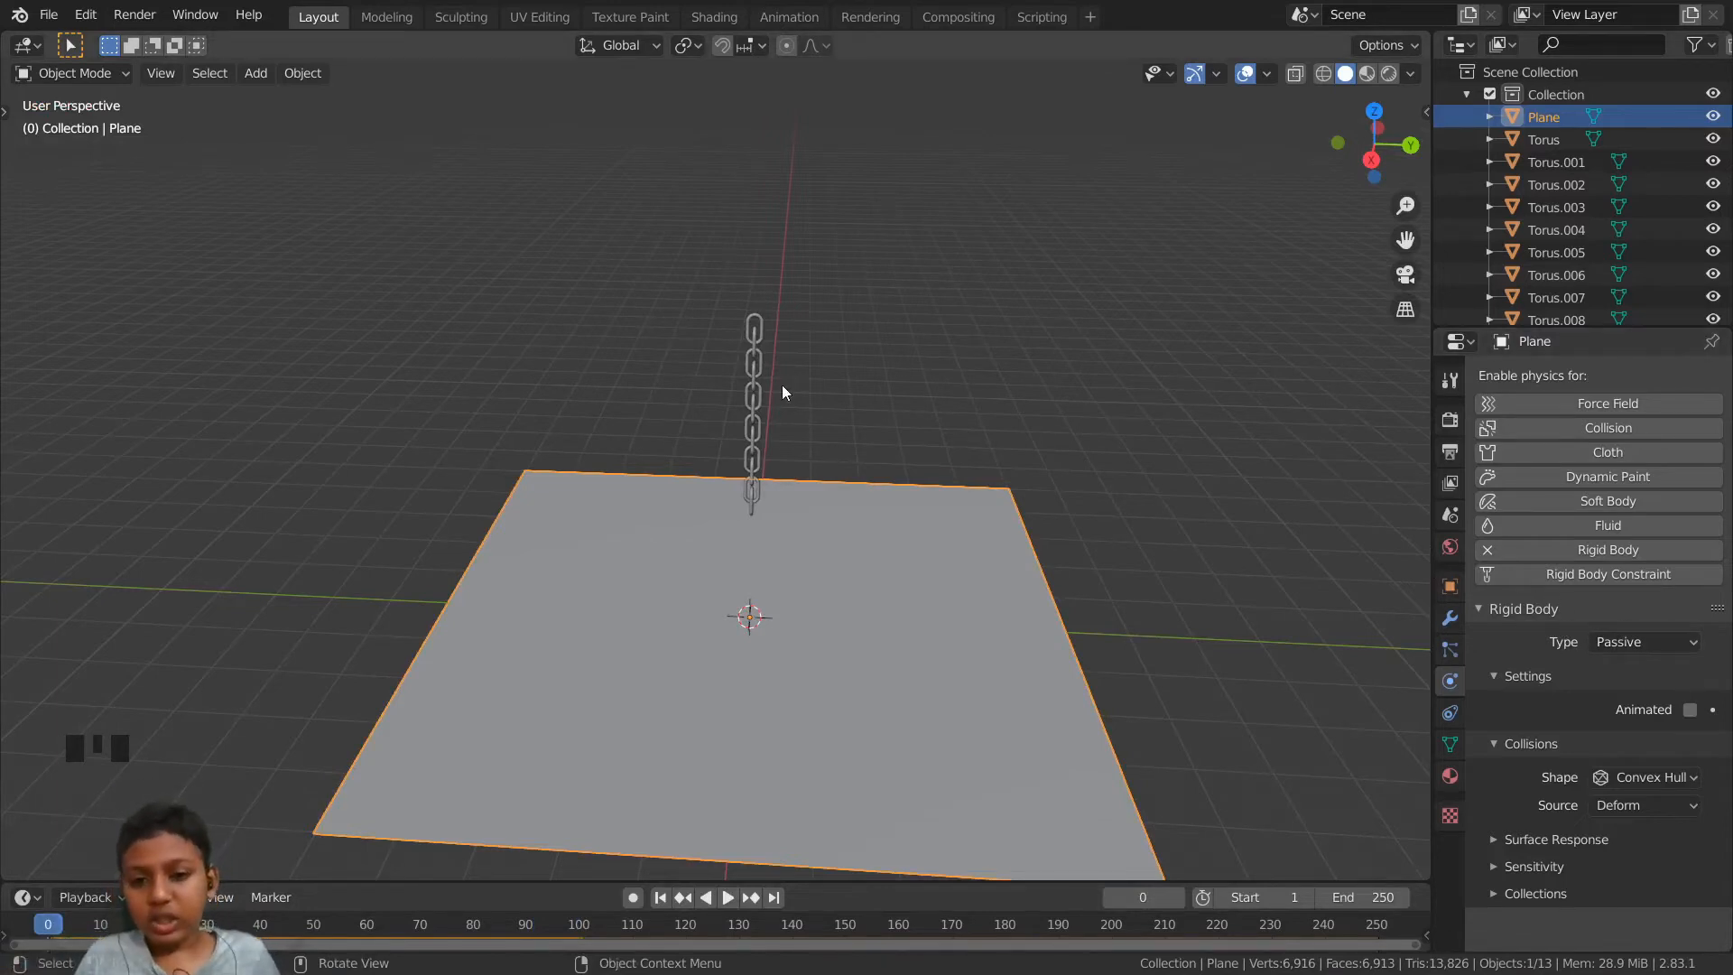
scroll(782, 384, "up", 2)
scroll(1001, 365, "down", 3)
left_click(1090, 323)
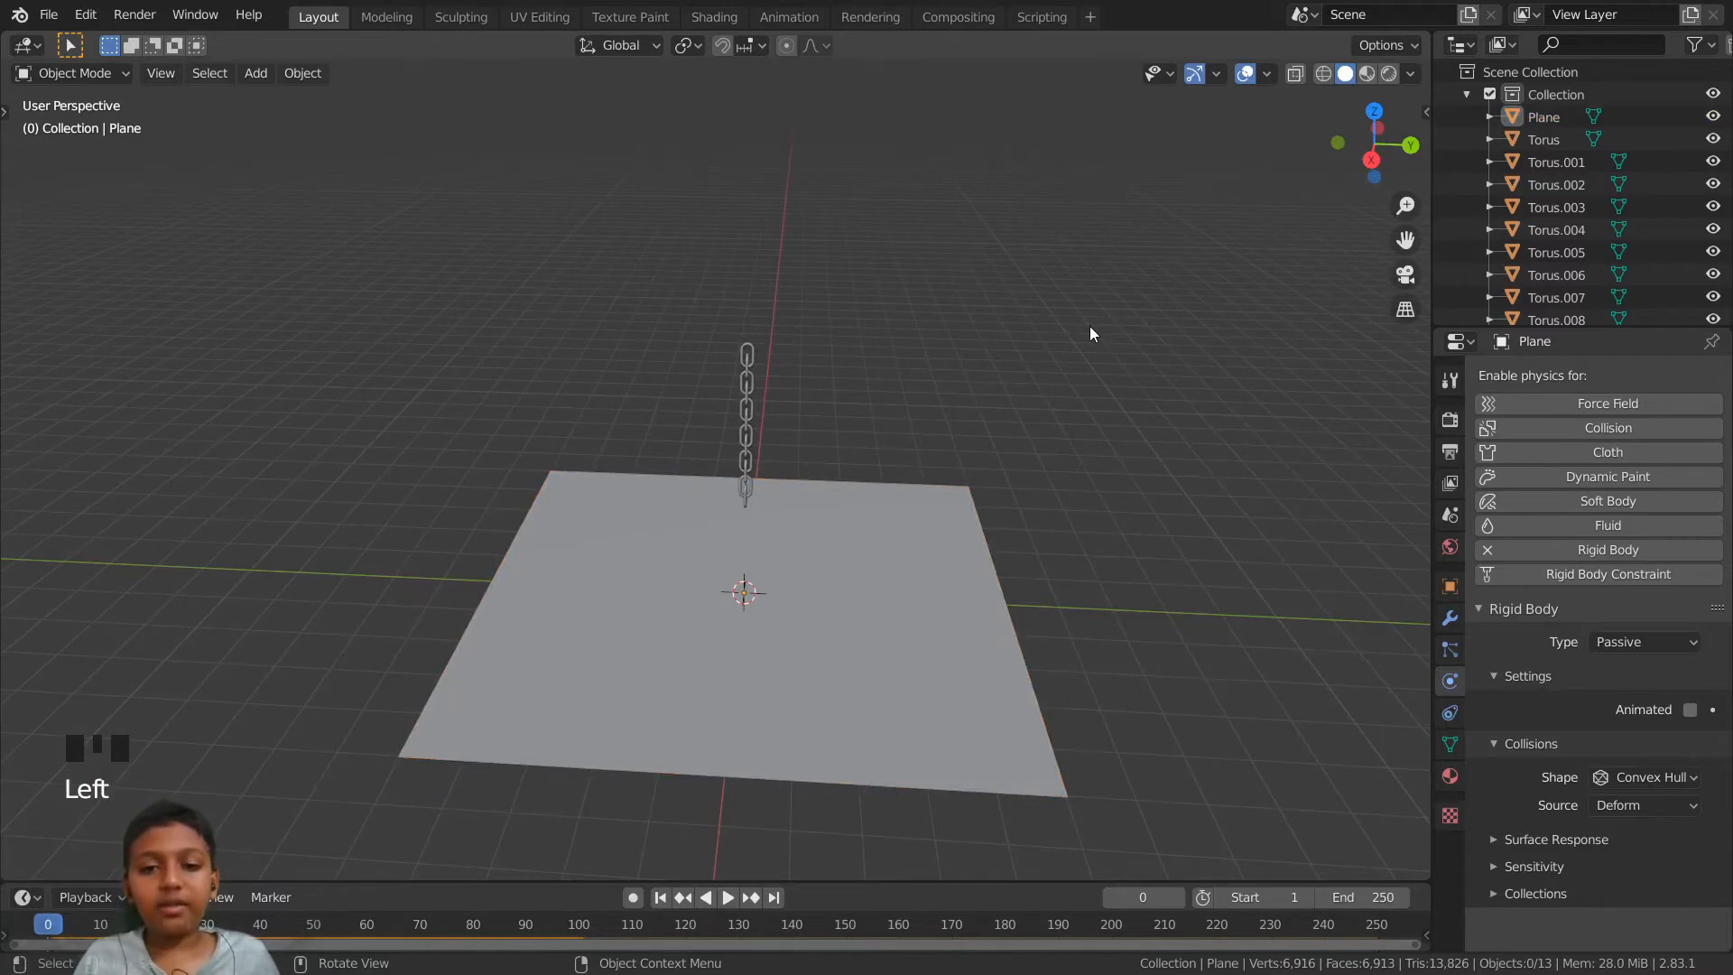
scroll(1088, 324, "up", 3)
scroll(1088, 303, "down", 4)
middle_click_drag(1089, 296, 968, 403)
scroll(984, 288, "up", 5)
scroll(980, 293, "down", 3)
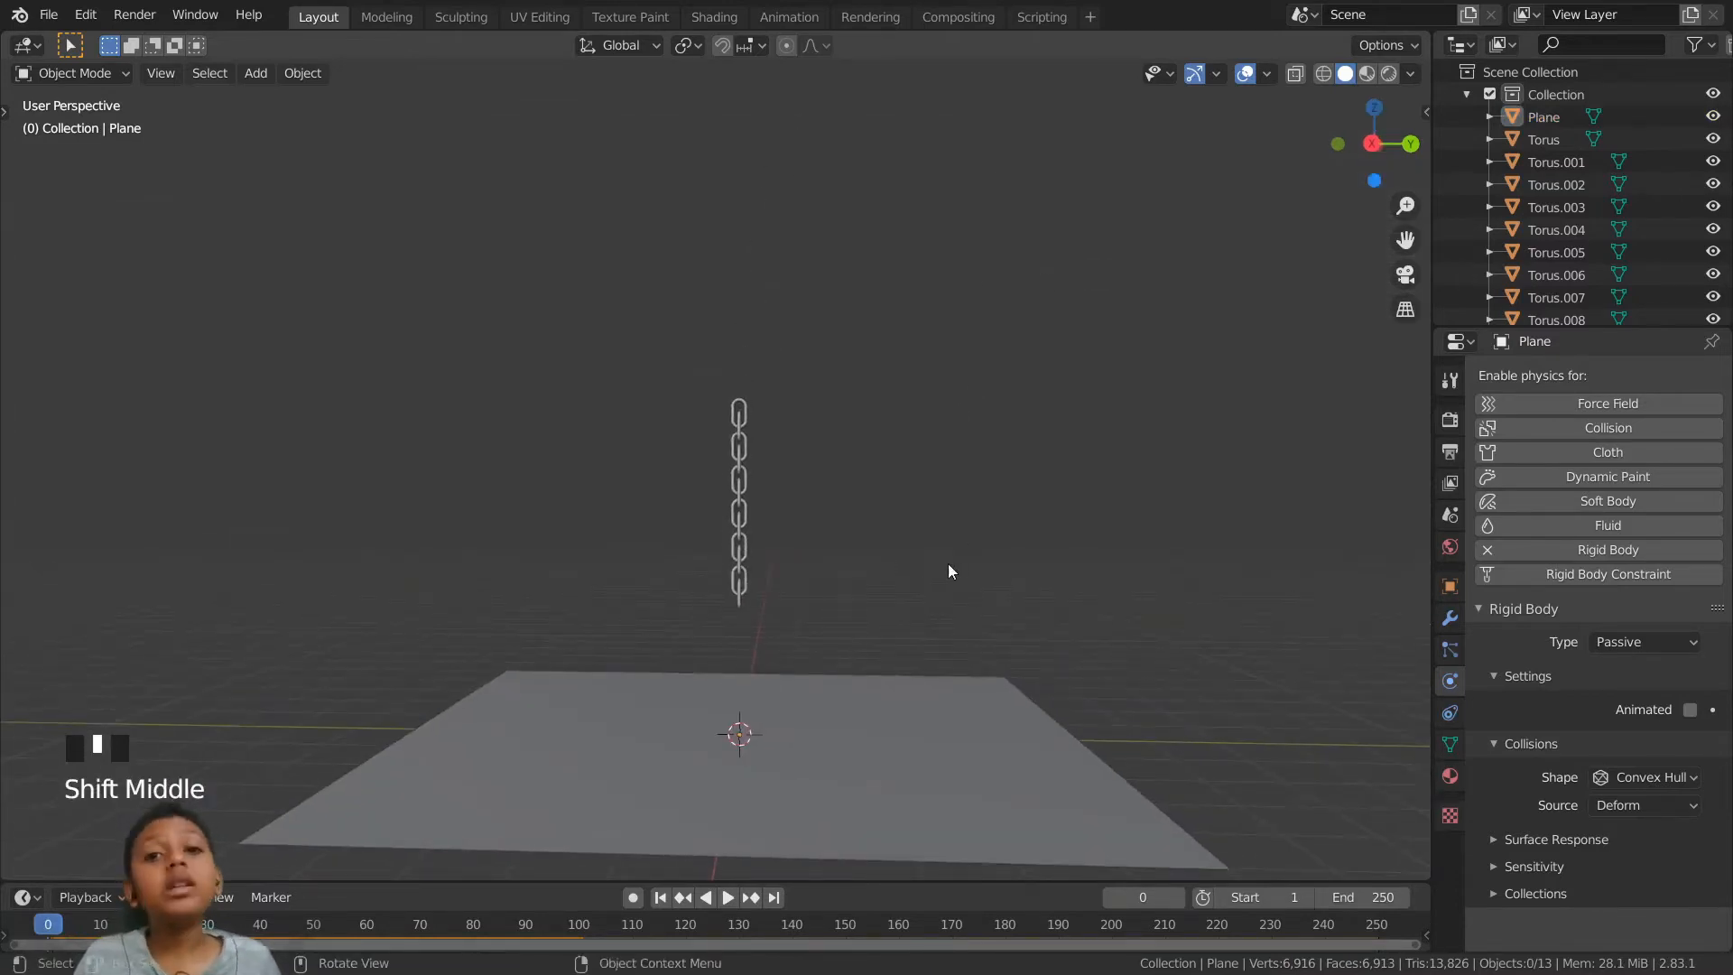
scroll(722, 560, "down", 2)
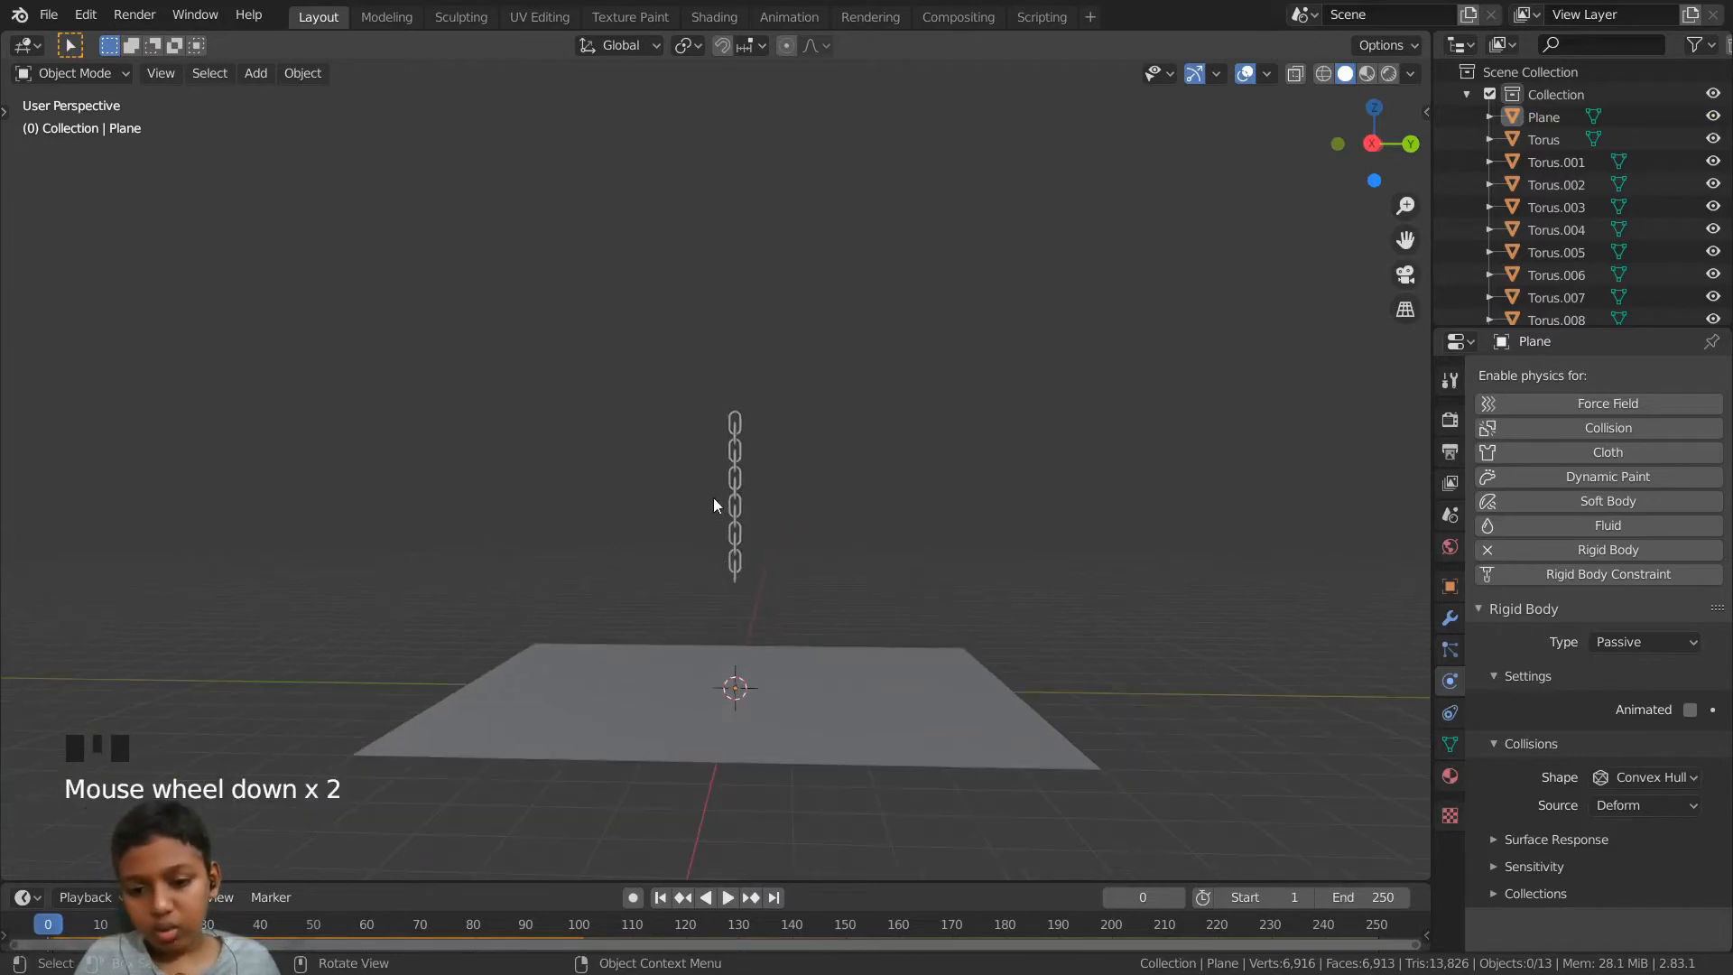
scroll(749, 603, "up", 2)
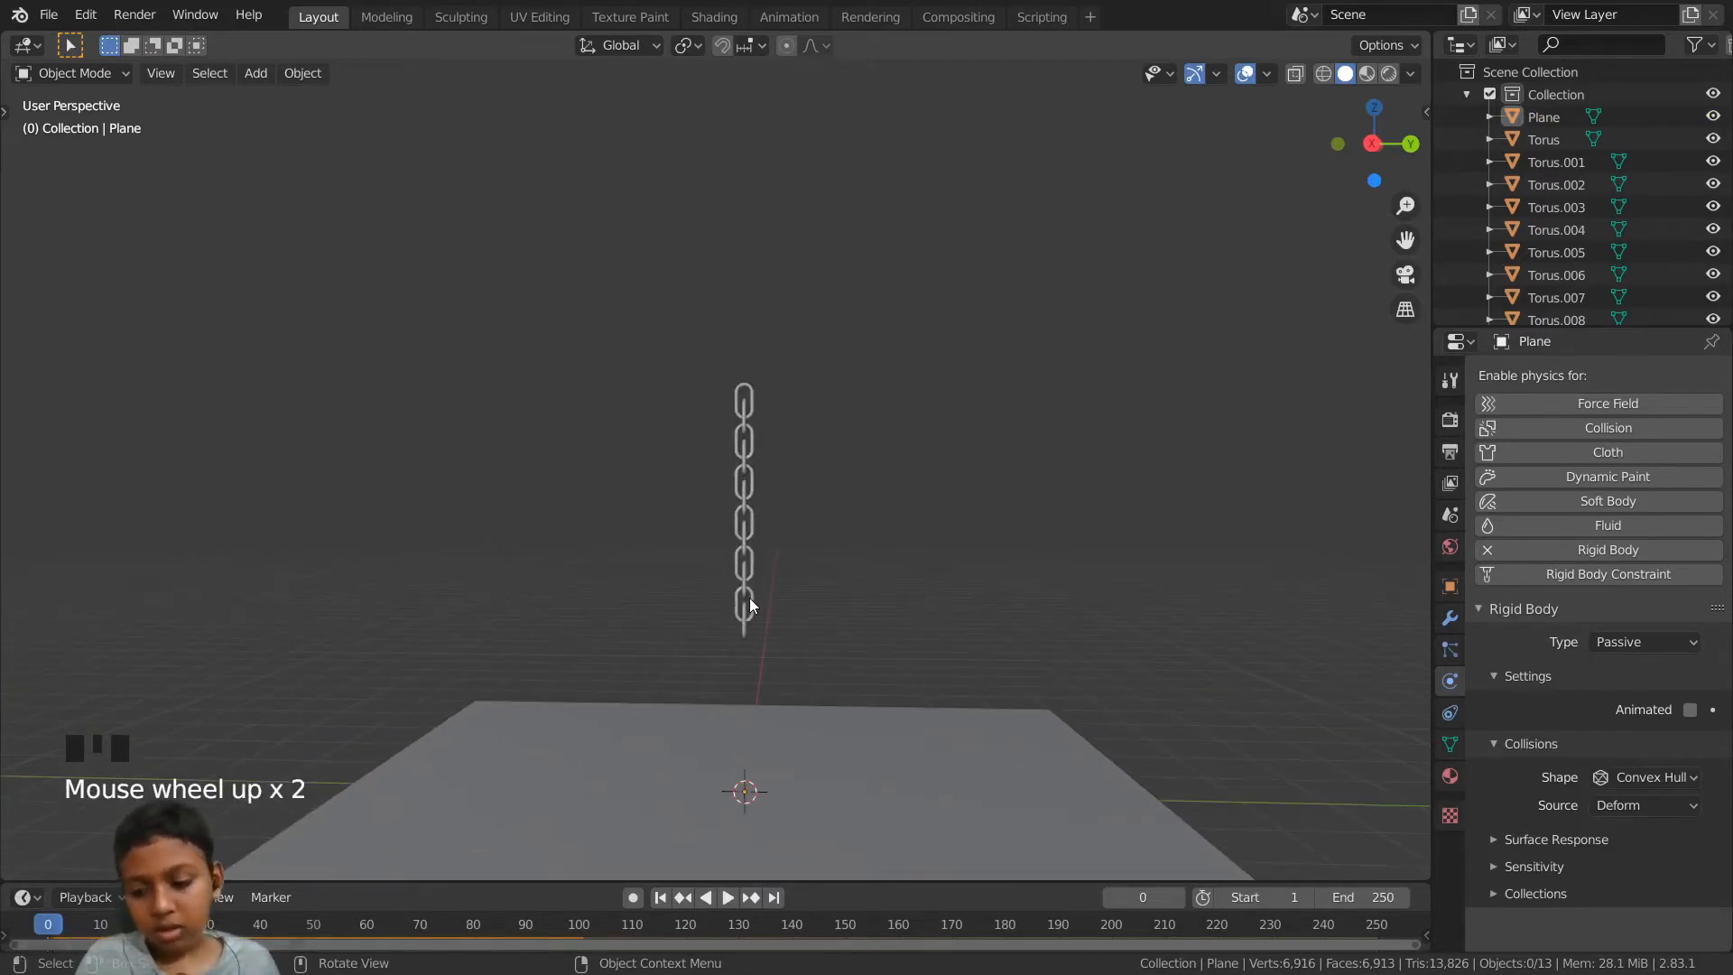
- Enter Edit Mode on the chain's lowest link and add a UV sphere to its mesh
scroll(781, 656, "up", 3)
middle_click_drag(807, 717, 811, 764)
left_click(685, 771)
scroll(811, 763, "down", 3)
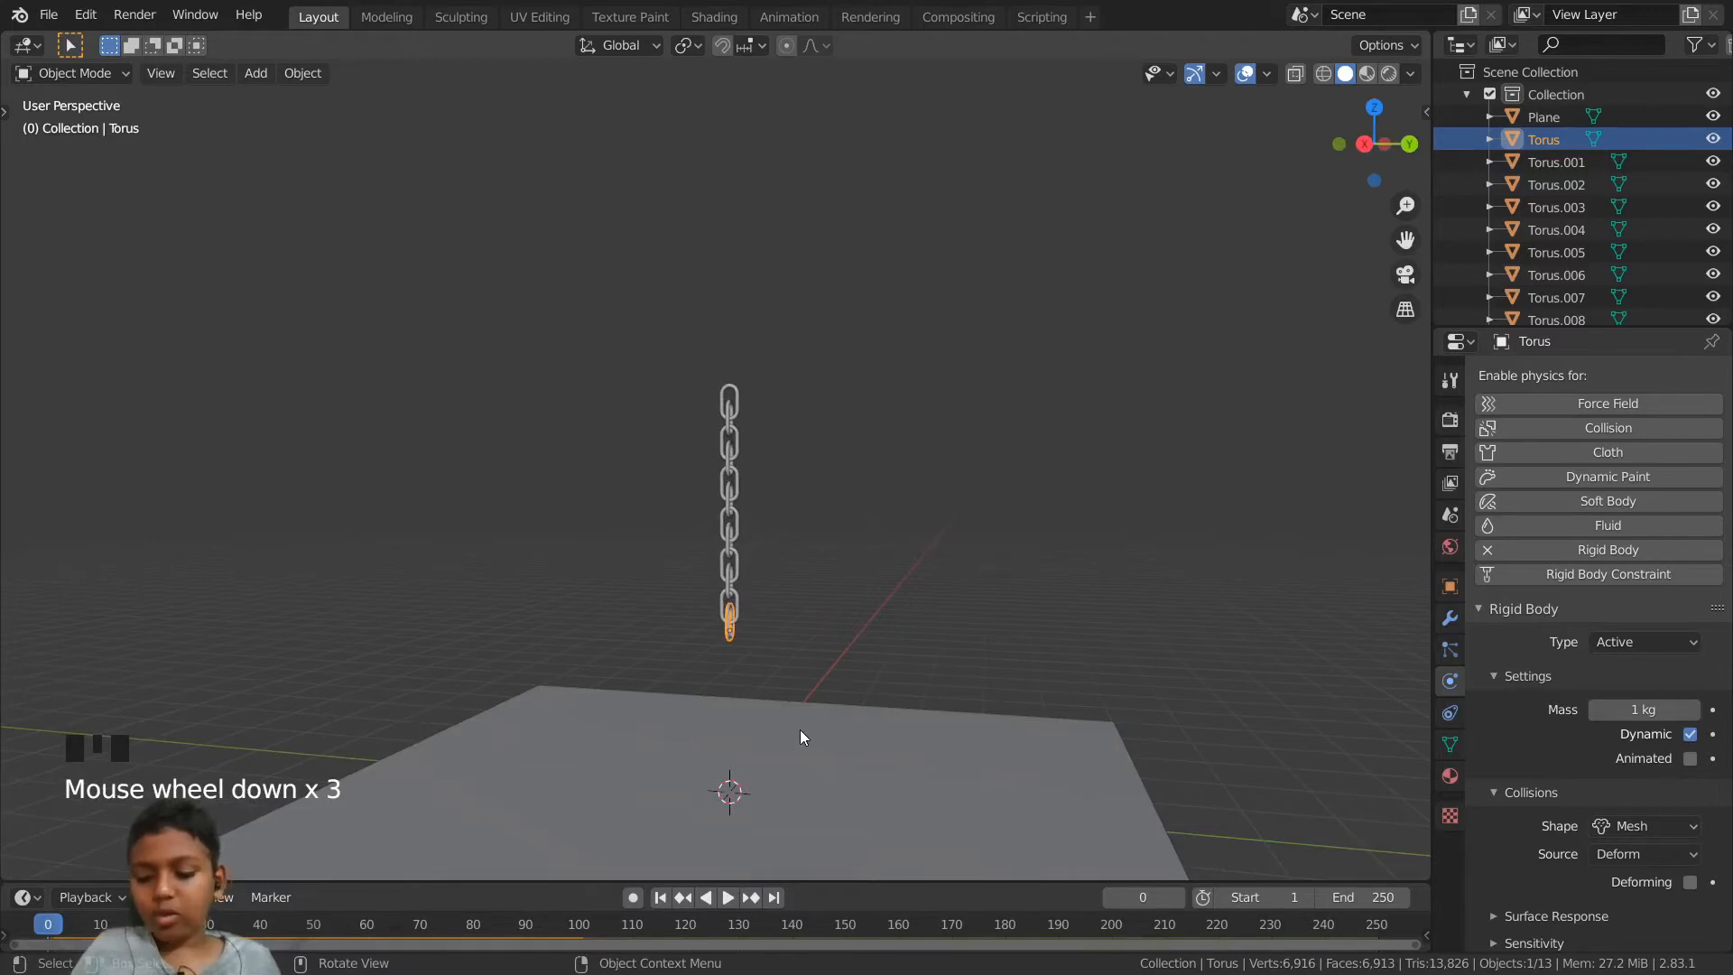
key("Tab")
scroll(824, 677, "down", 6)
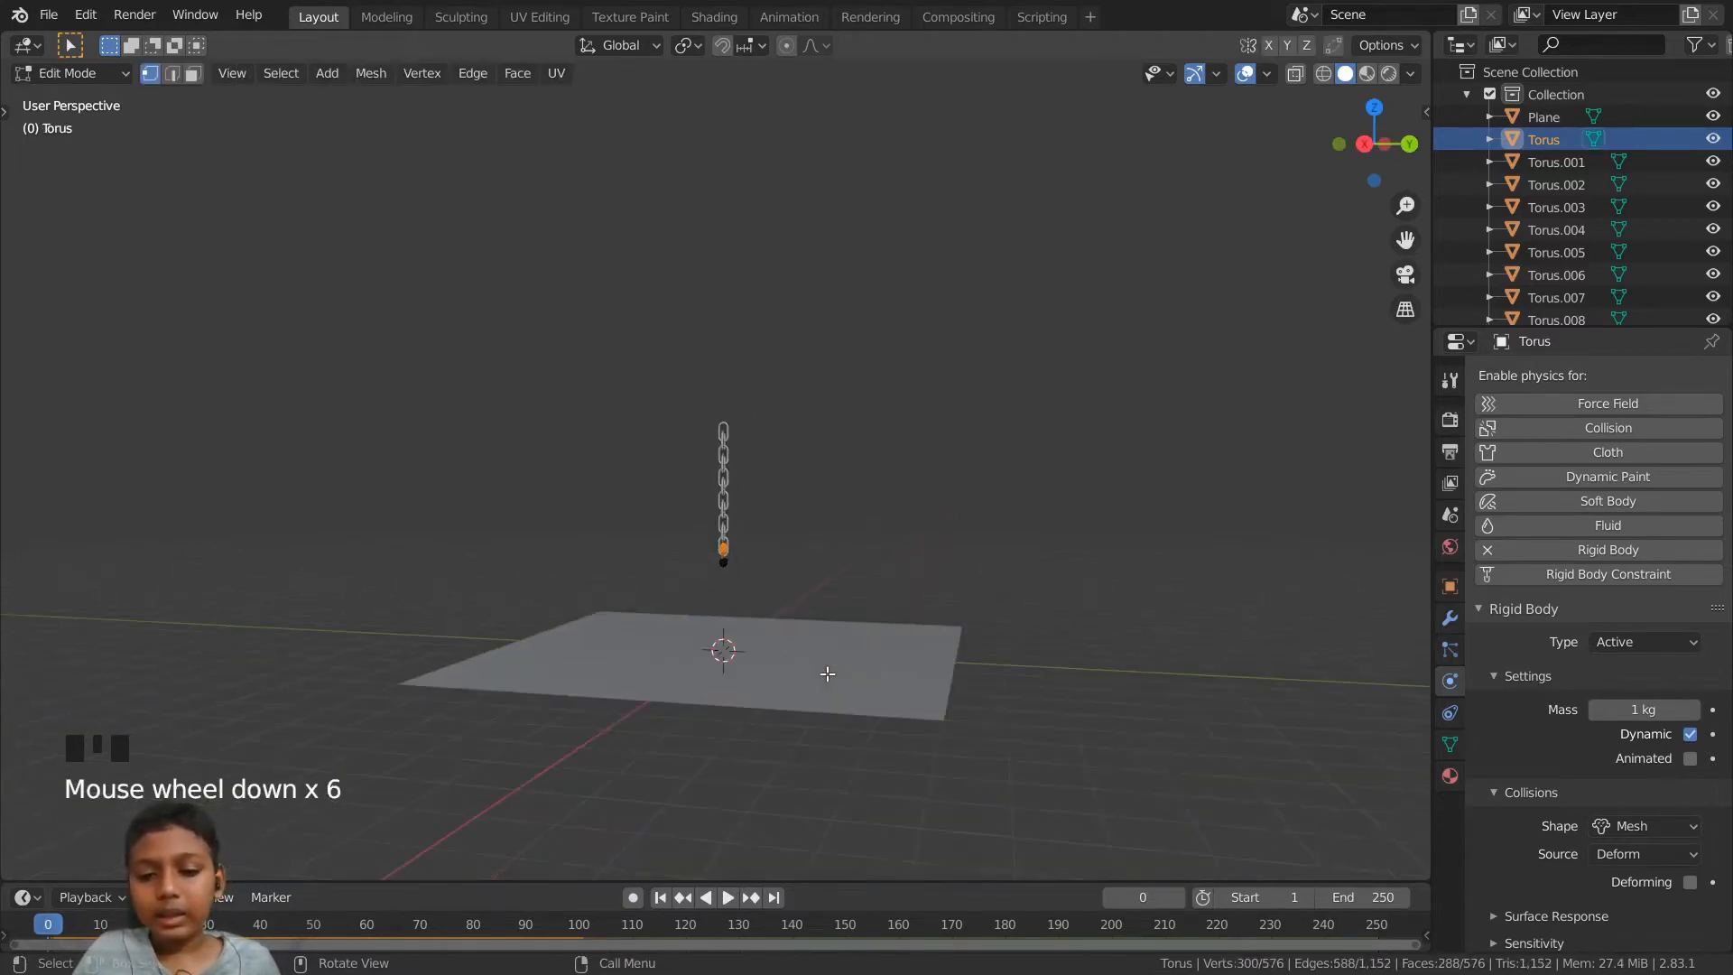
mouse_move(824, 677)
middle_mouse_down()
mouse_move(852, 676)
mouse_move(846, 694)
middle_mouse_up()
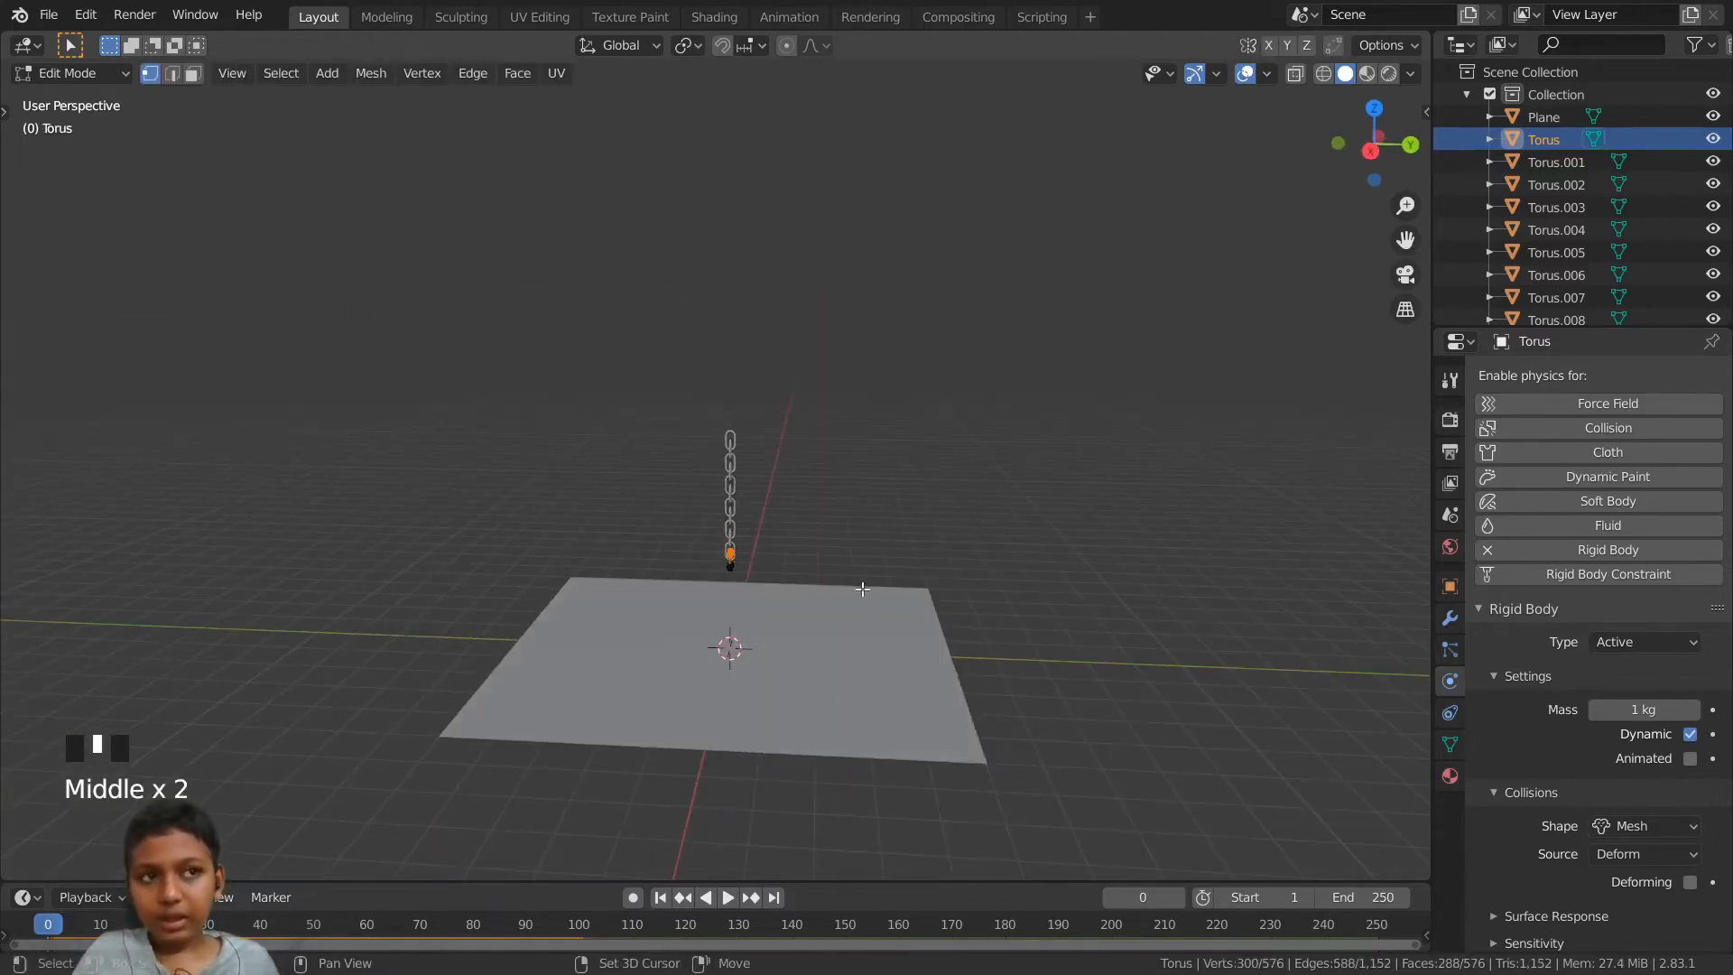
key("shift+a")
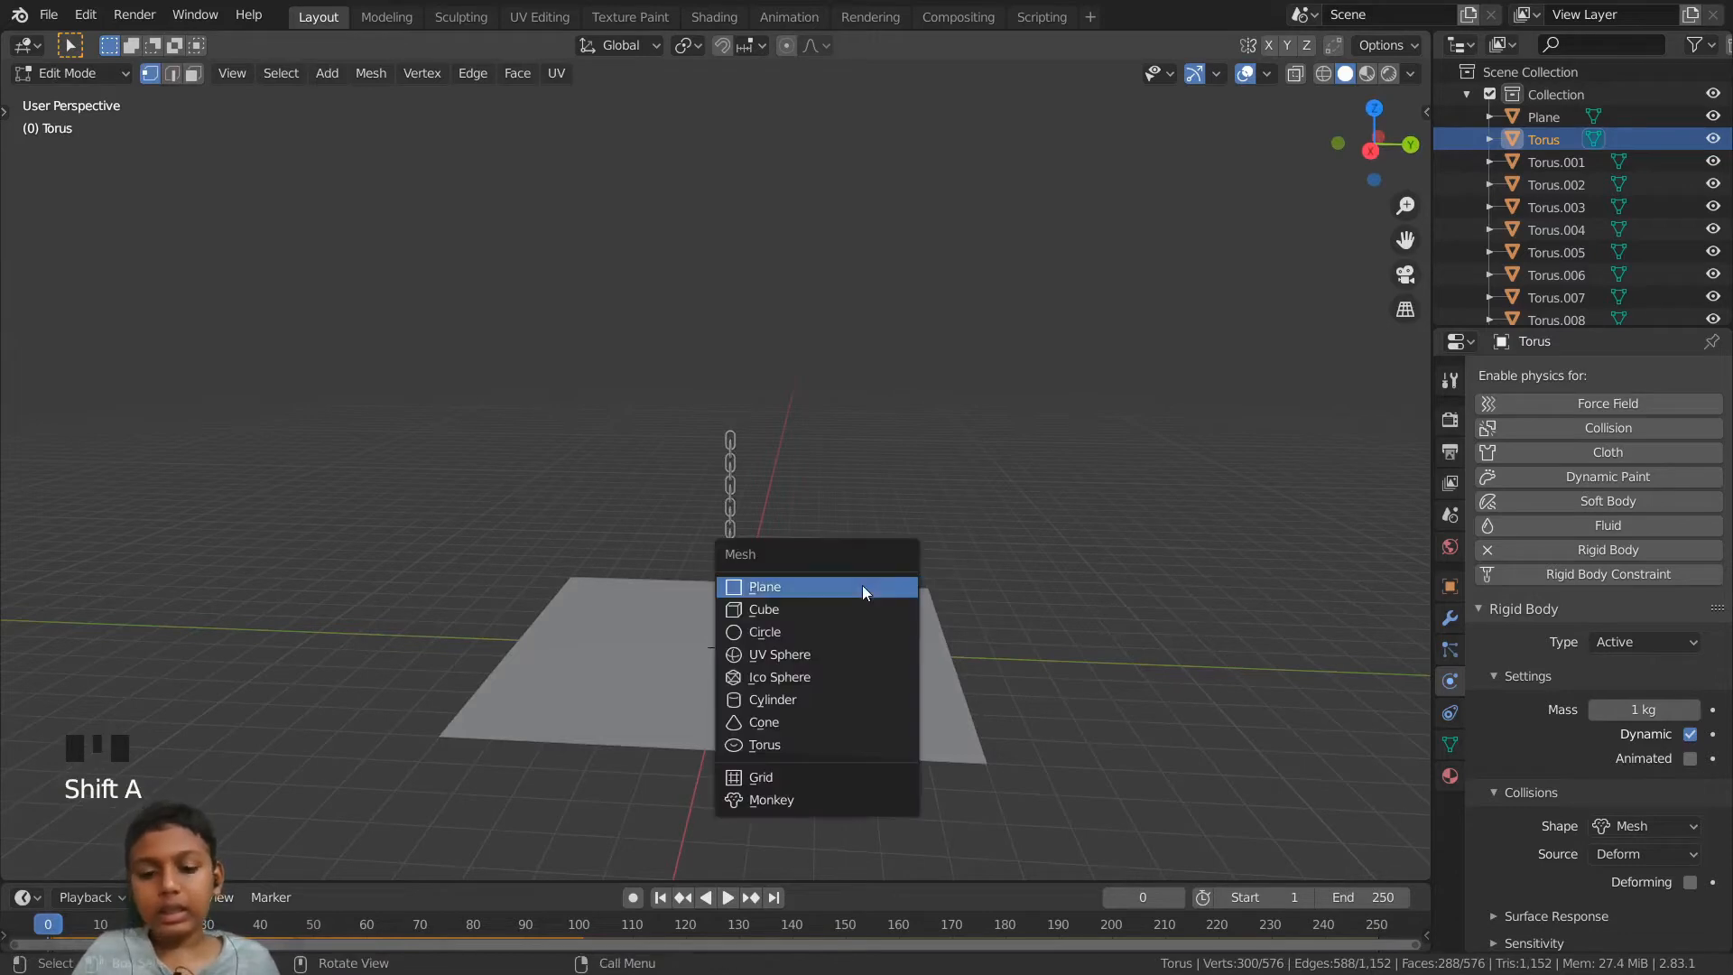
left_click(816, 658)
scroll(810, 718, "up", 4)
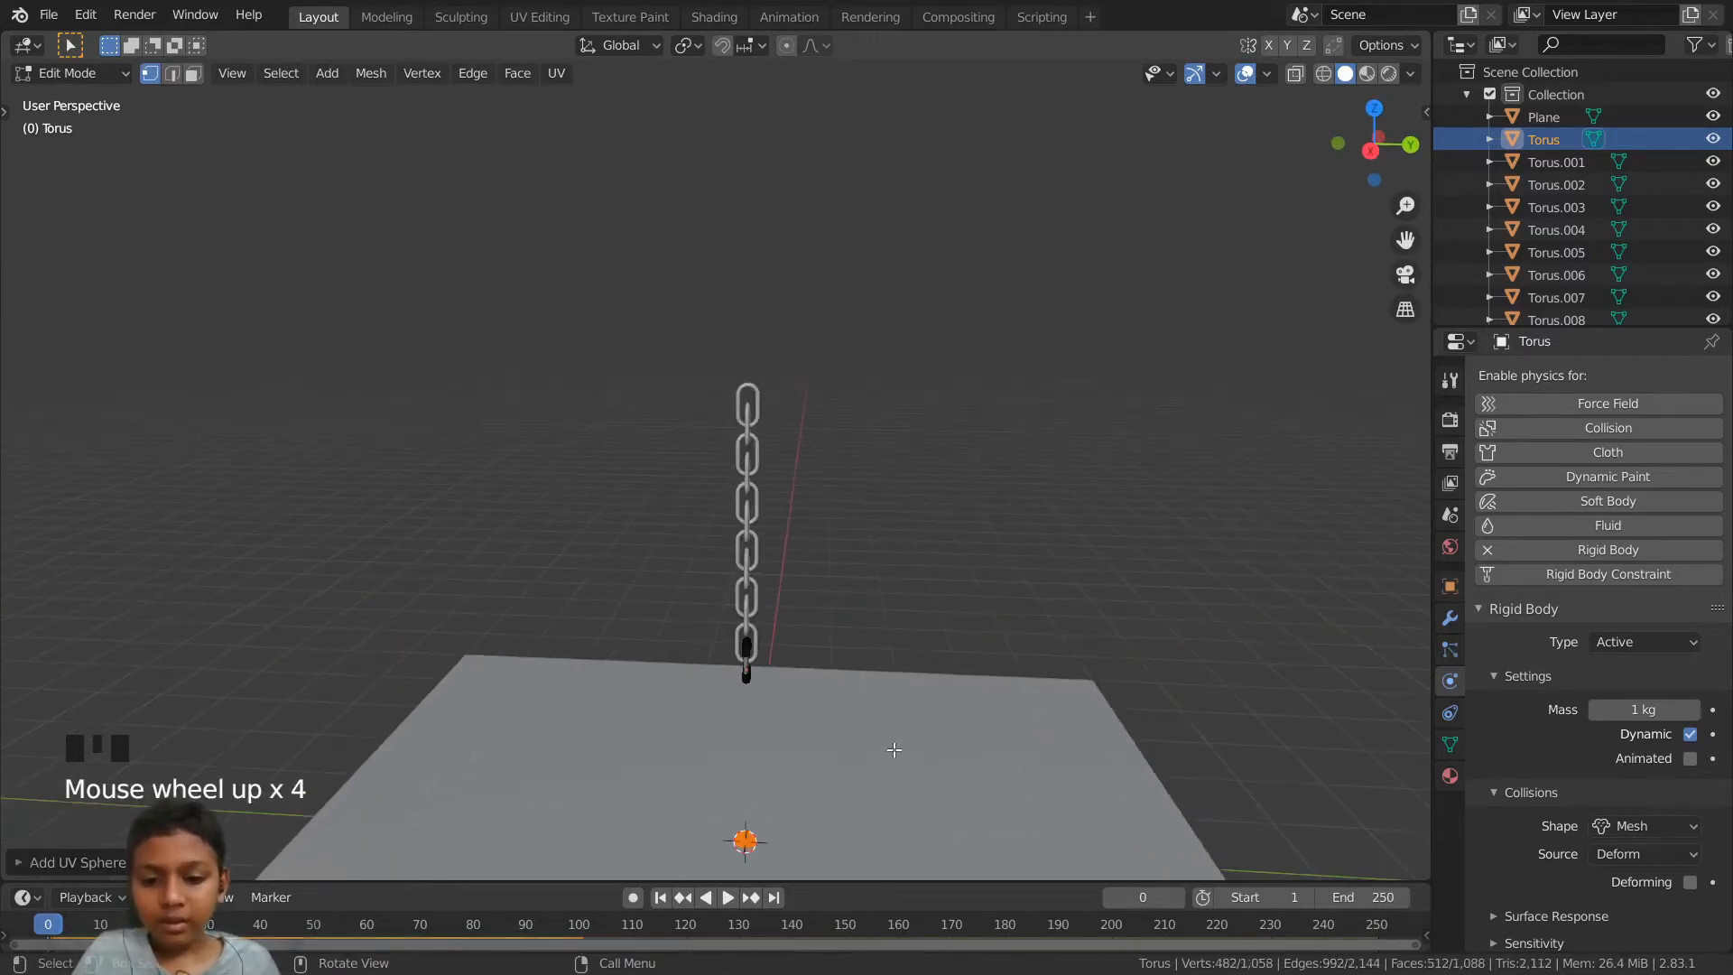
- Move the sphere straight up along the Z axis to the lower end of the lowest link
middle_click_drag(893, 749, 902, 520, "shift")
scroll(880, 675, "up", 3)
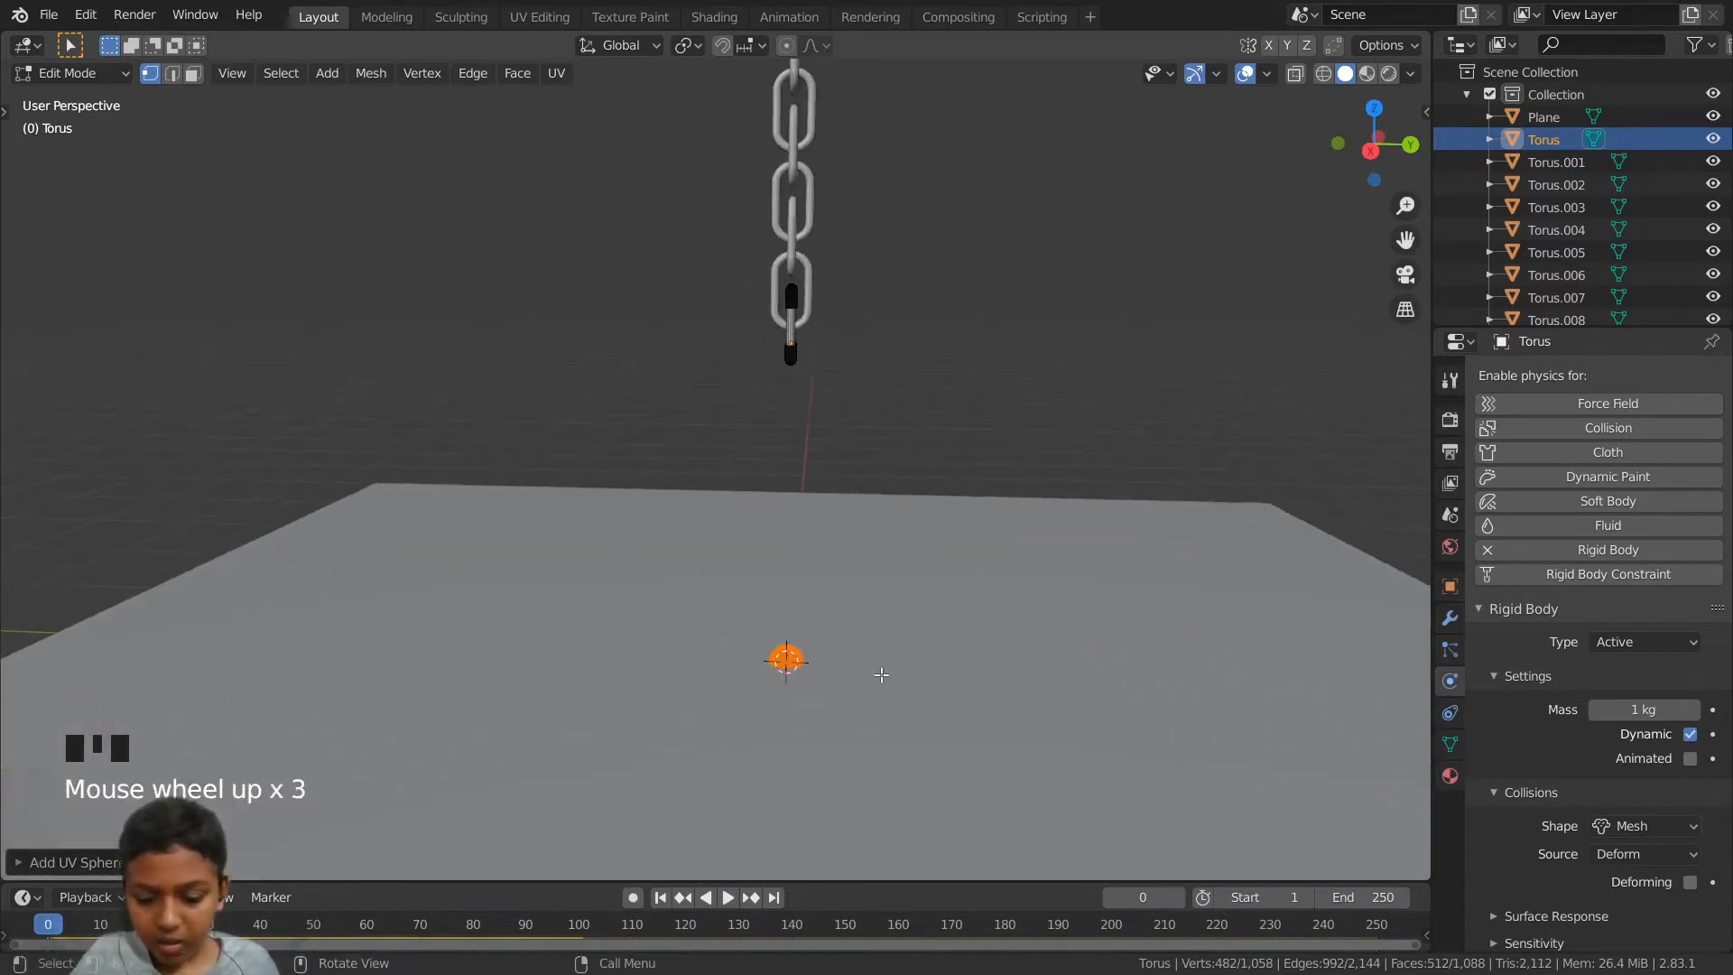
key("g")
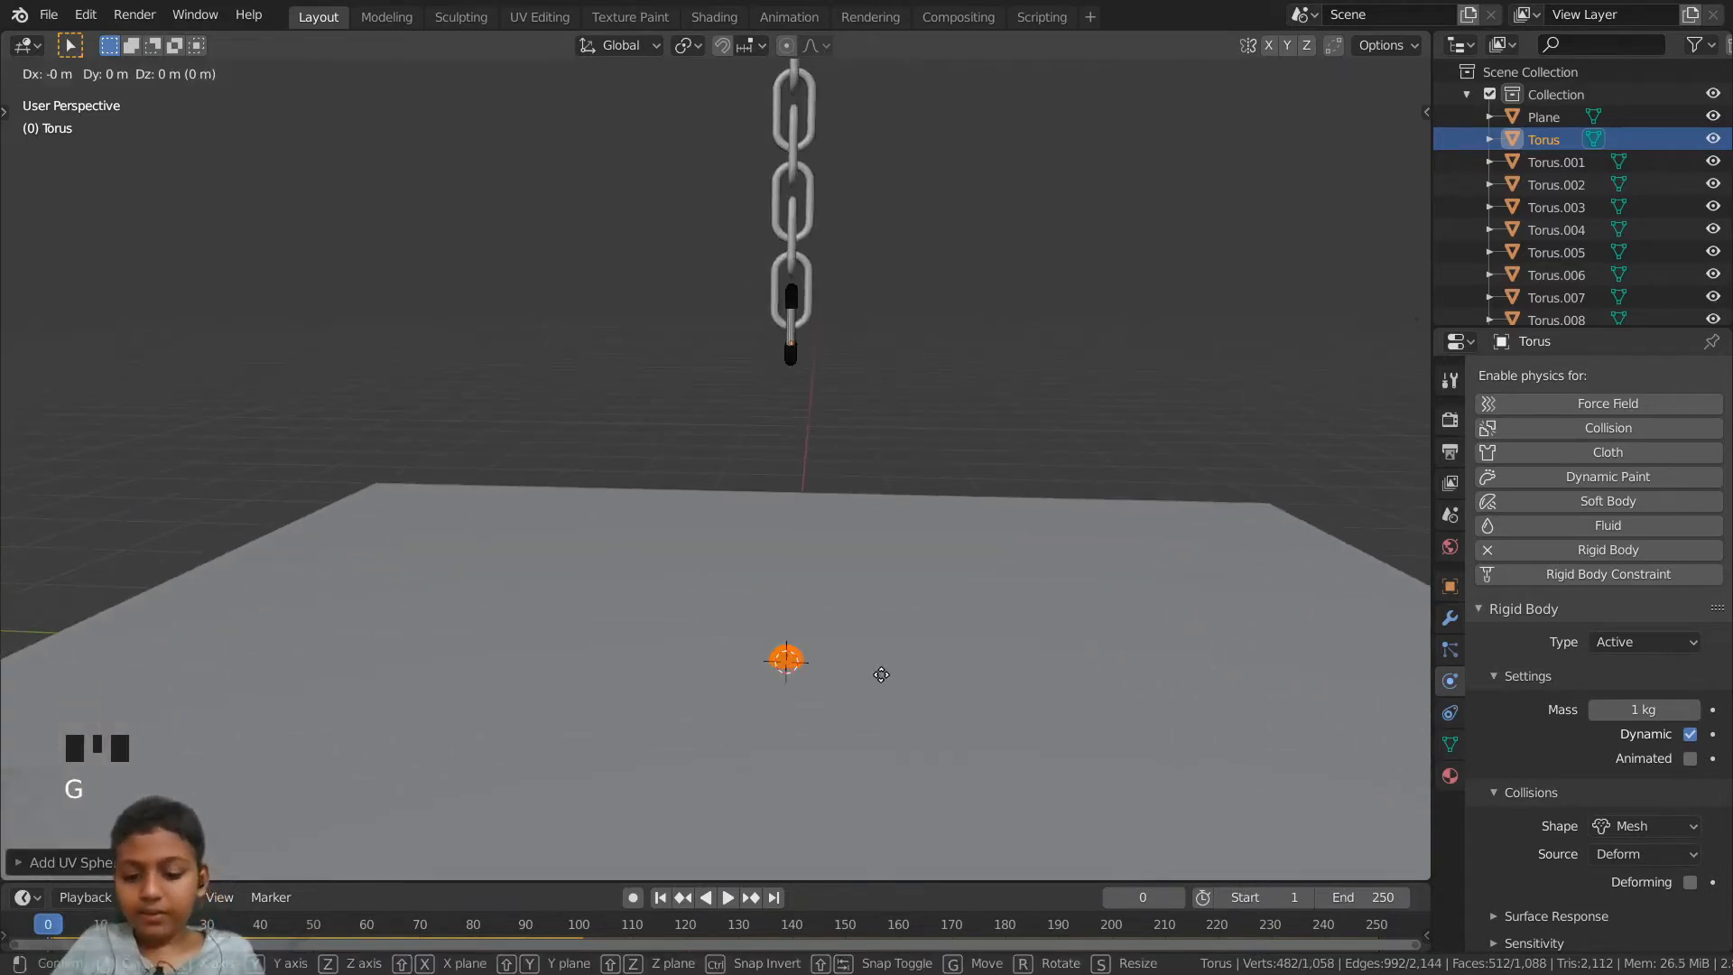
key("z")
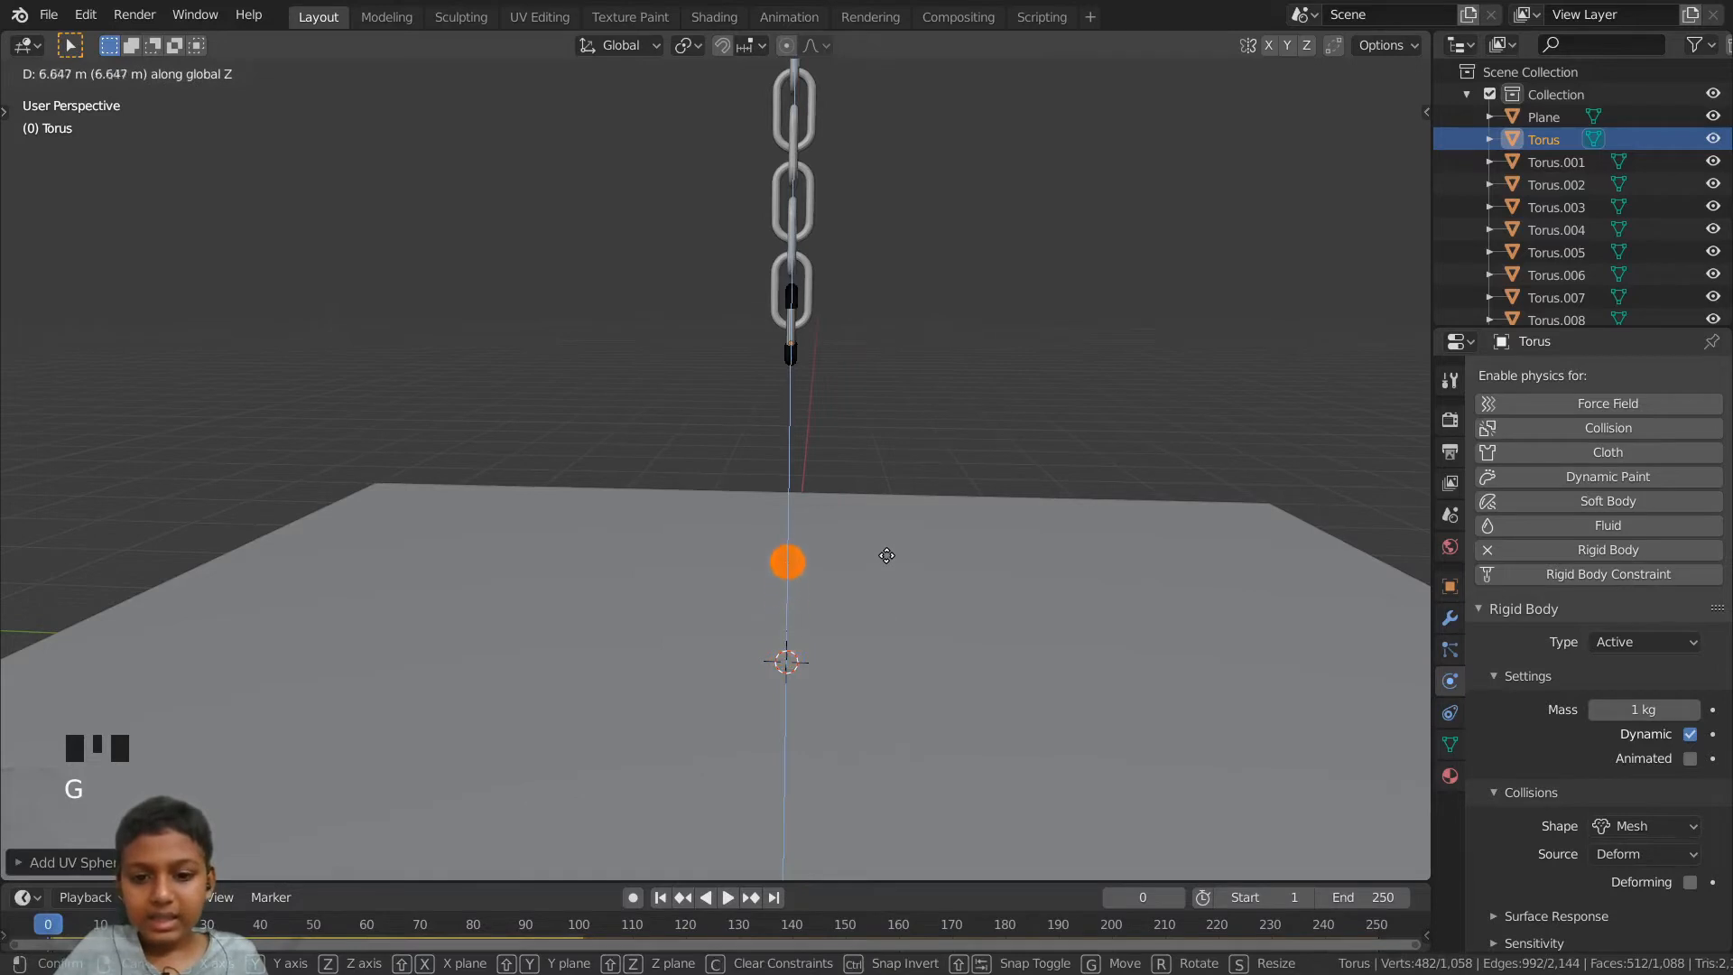
left_click(875, 401)
- Scale the sphere up uniformly into a large ball that meets the lower end of the lowest link
middle_click_drag(876, 460, 762, 460)
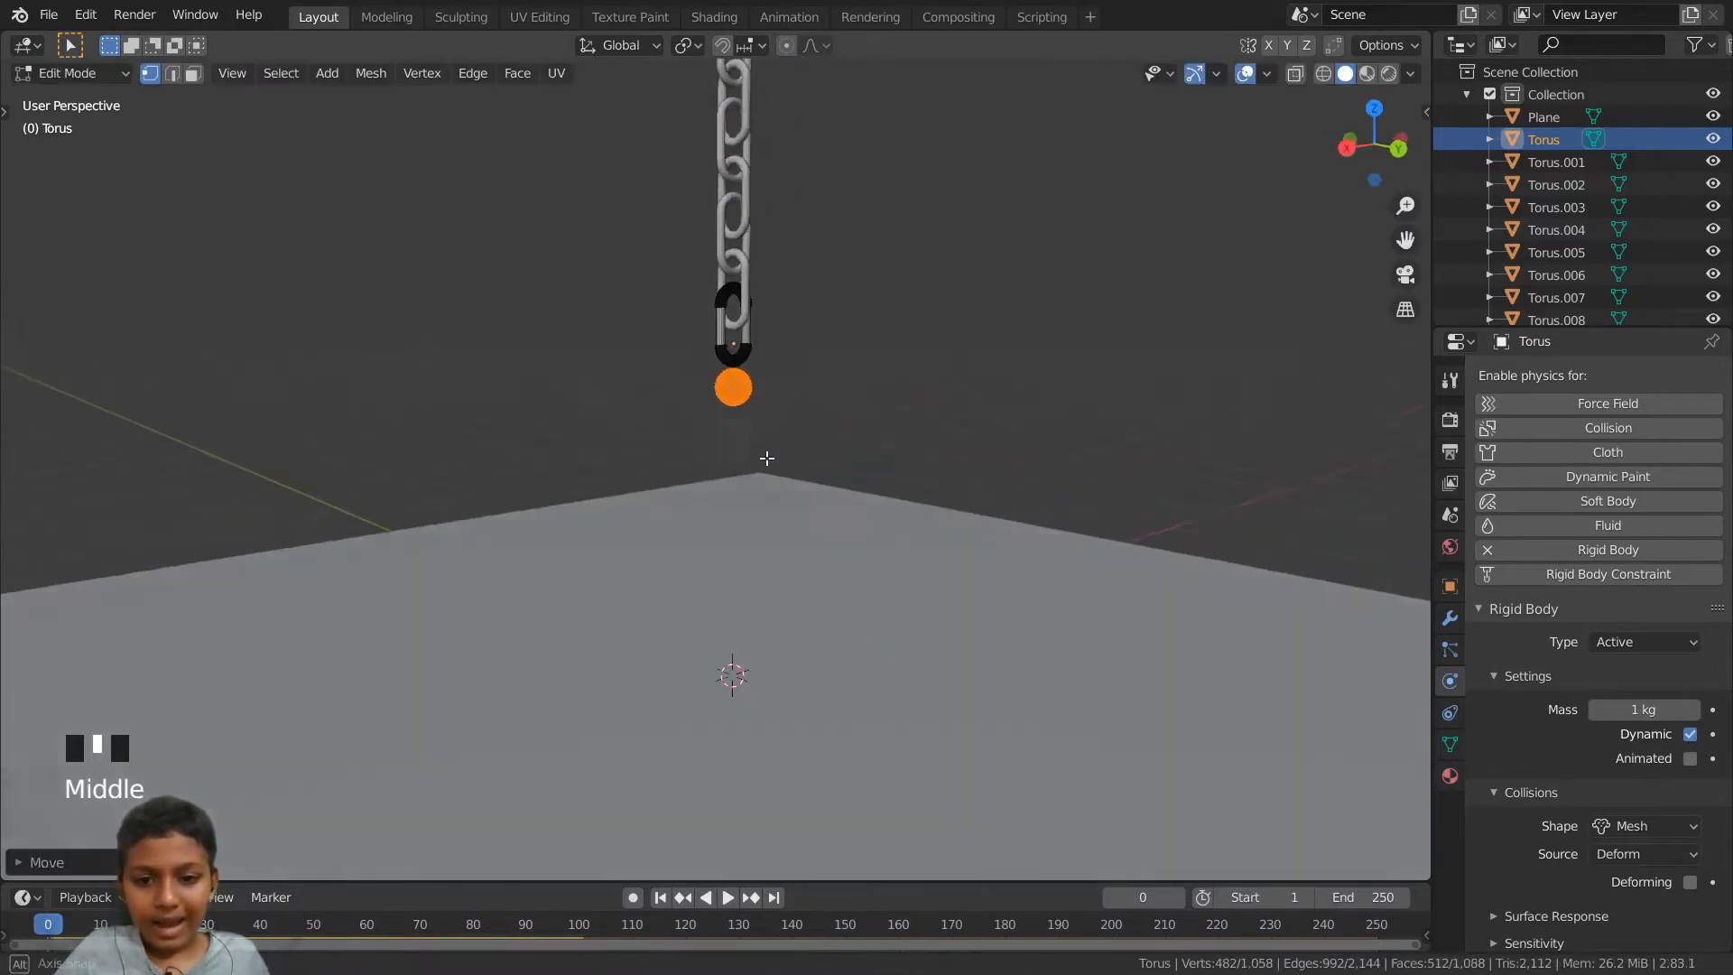
scroll(772, 459, "up", 2)
key("s")
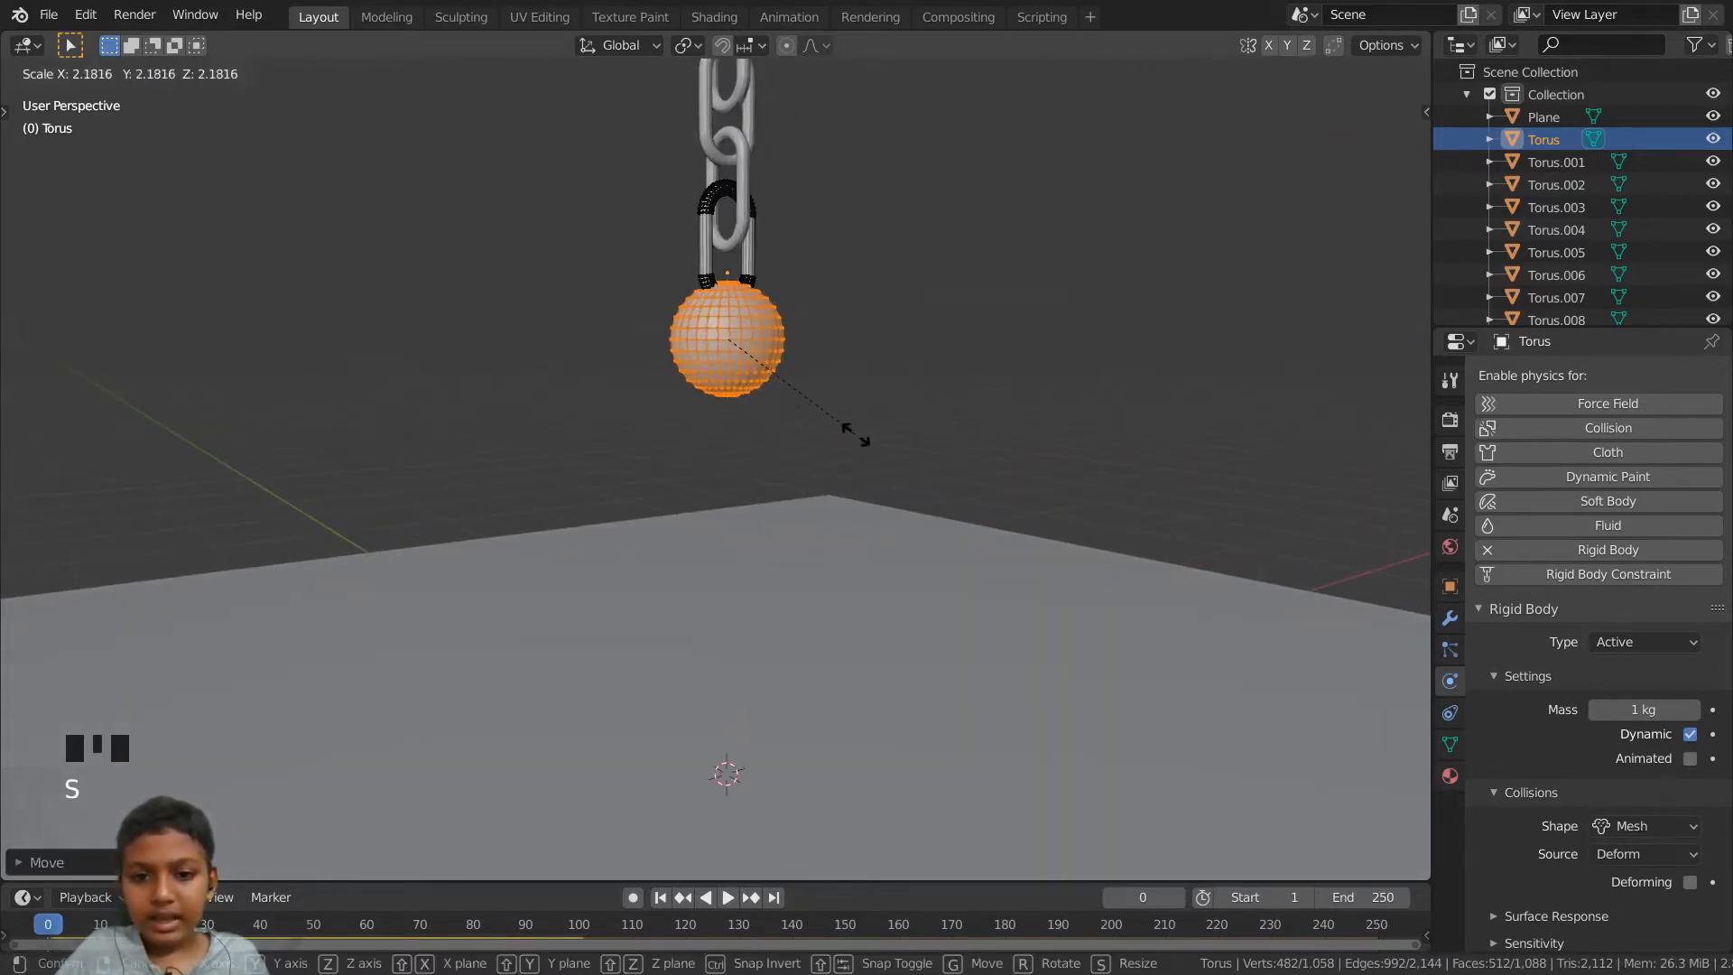
left_click(883, 436)
middle_click_drag(884, 437, 877, 567, "shift")
scroll(877, 568, "up", 2)
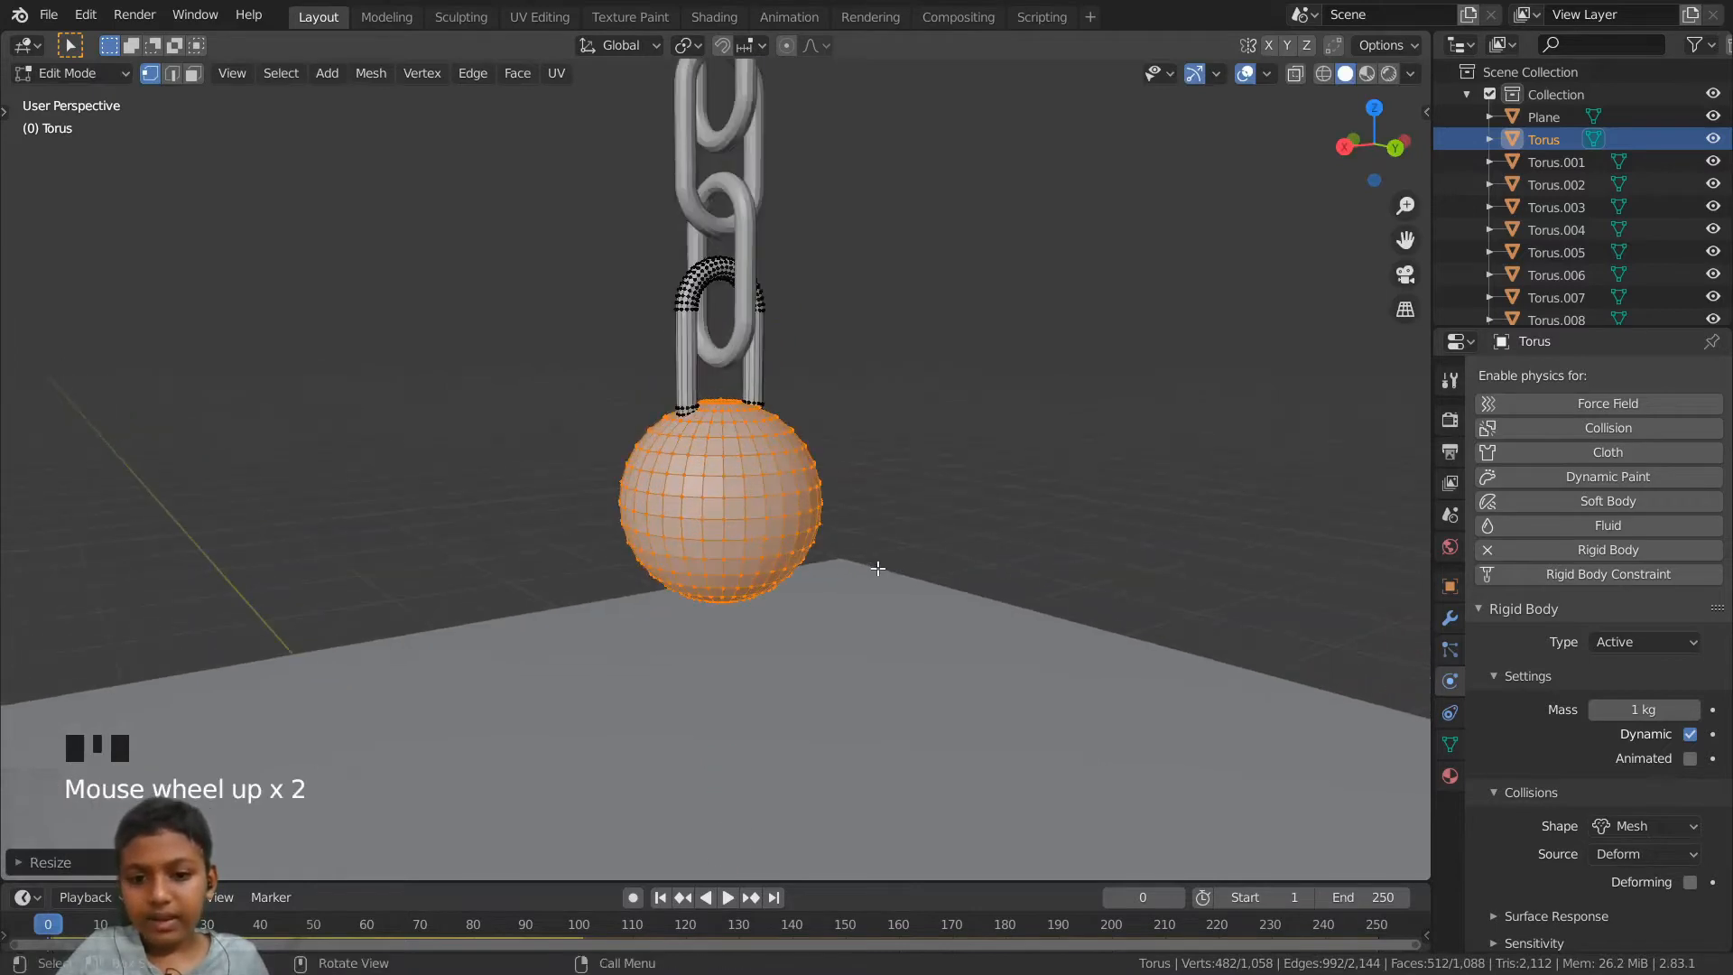
- Scale the ball up further in stages and lower it along the Z axis beneath the lowest link
key("s")
left_click(840, 579)
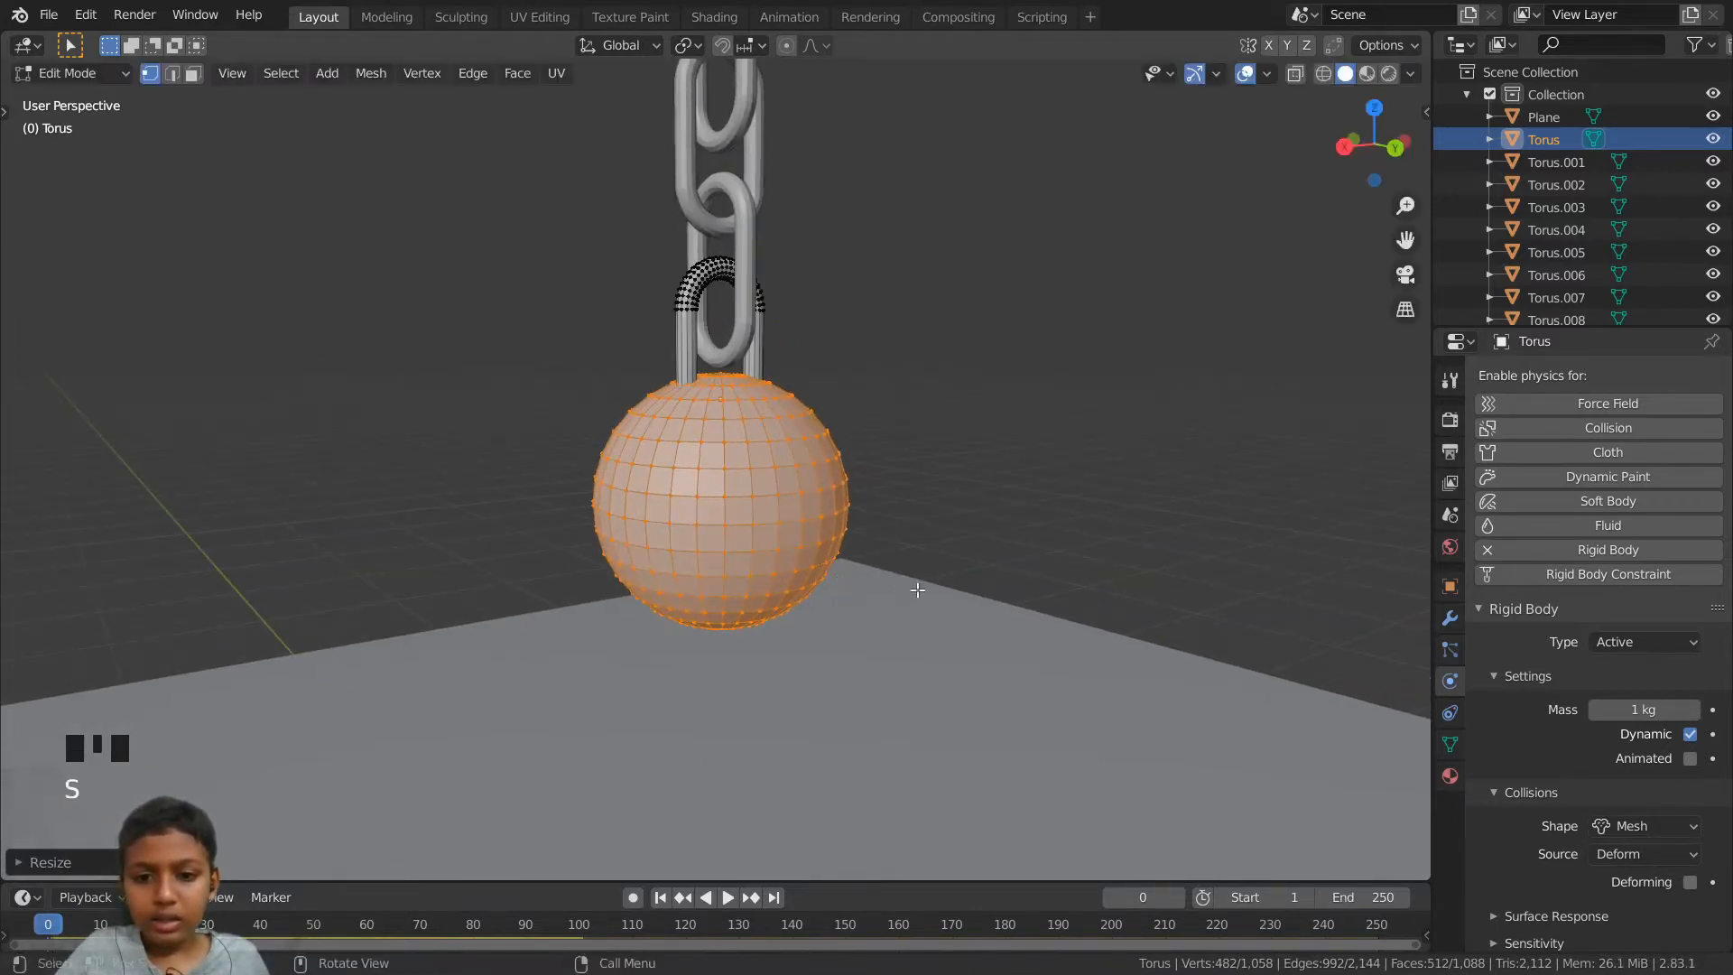
mouse_move(839, 580)
middle_mouse_down()
mouse_move(886, 605)
mouse_move(816, 599)
middle_mouse_up()
key("s")
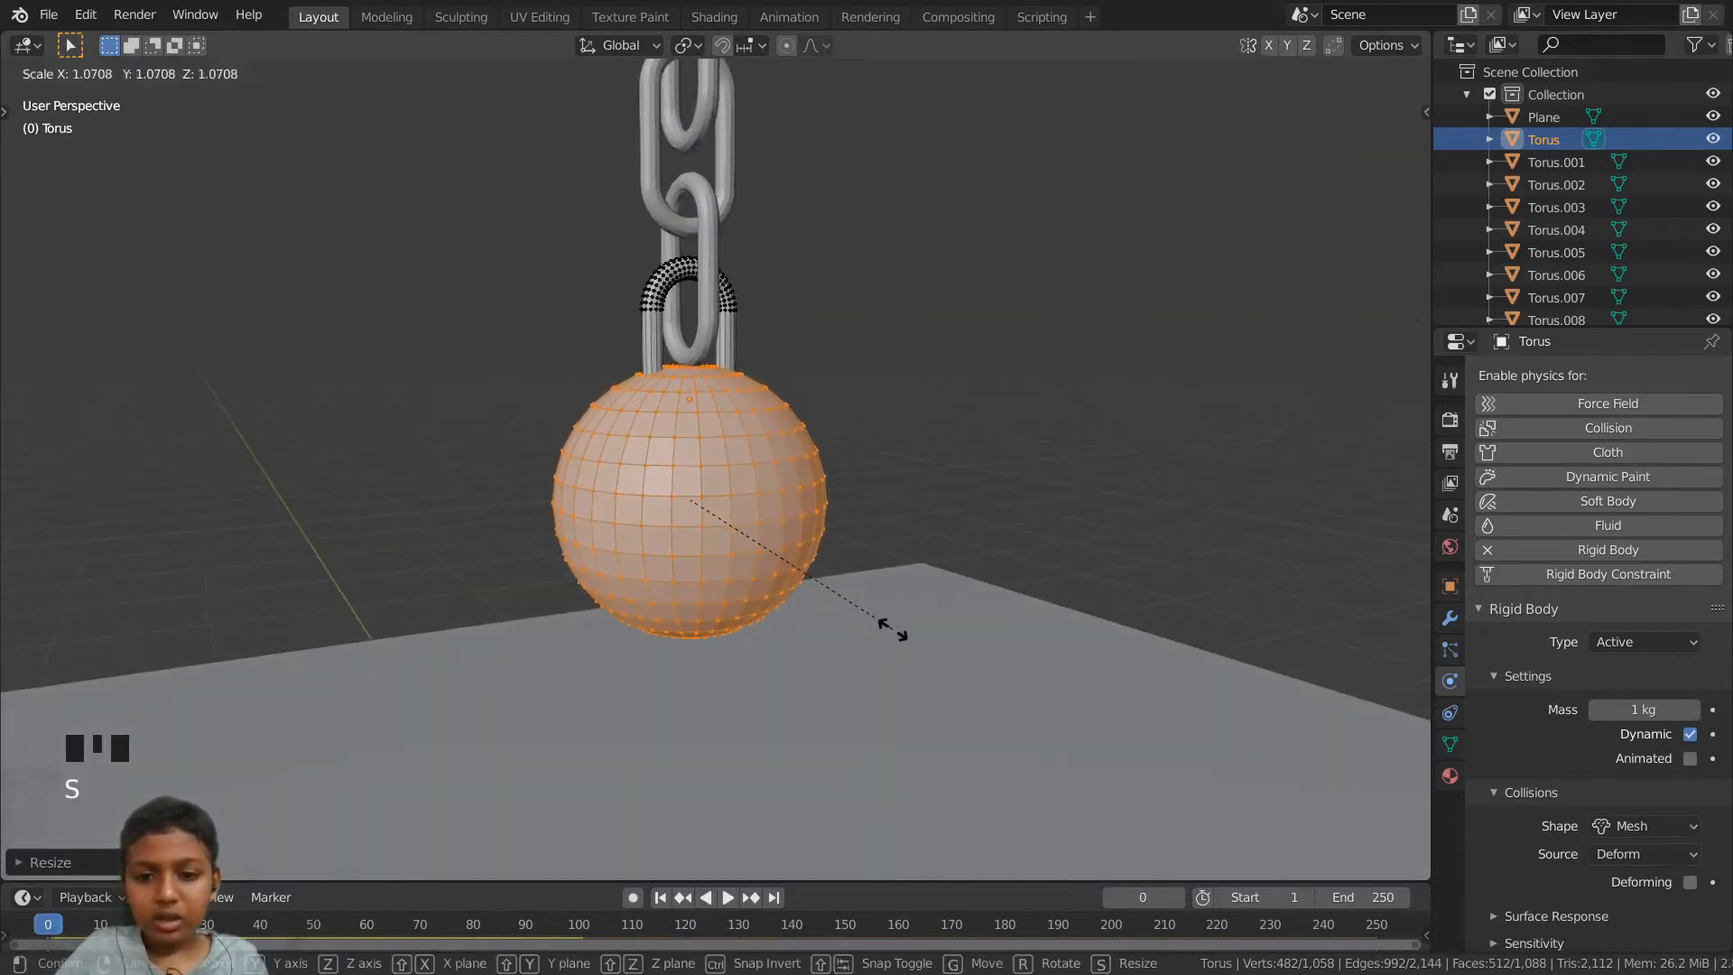
left_click(898, 629)
key("g")
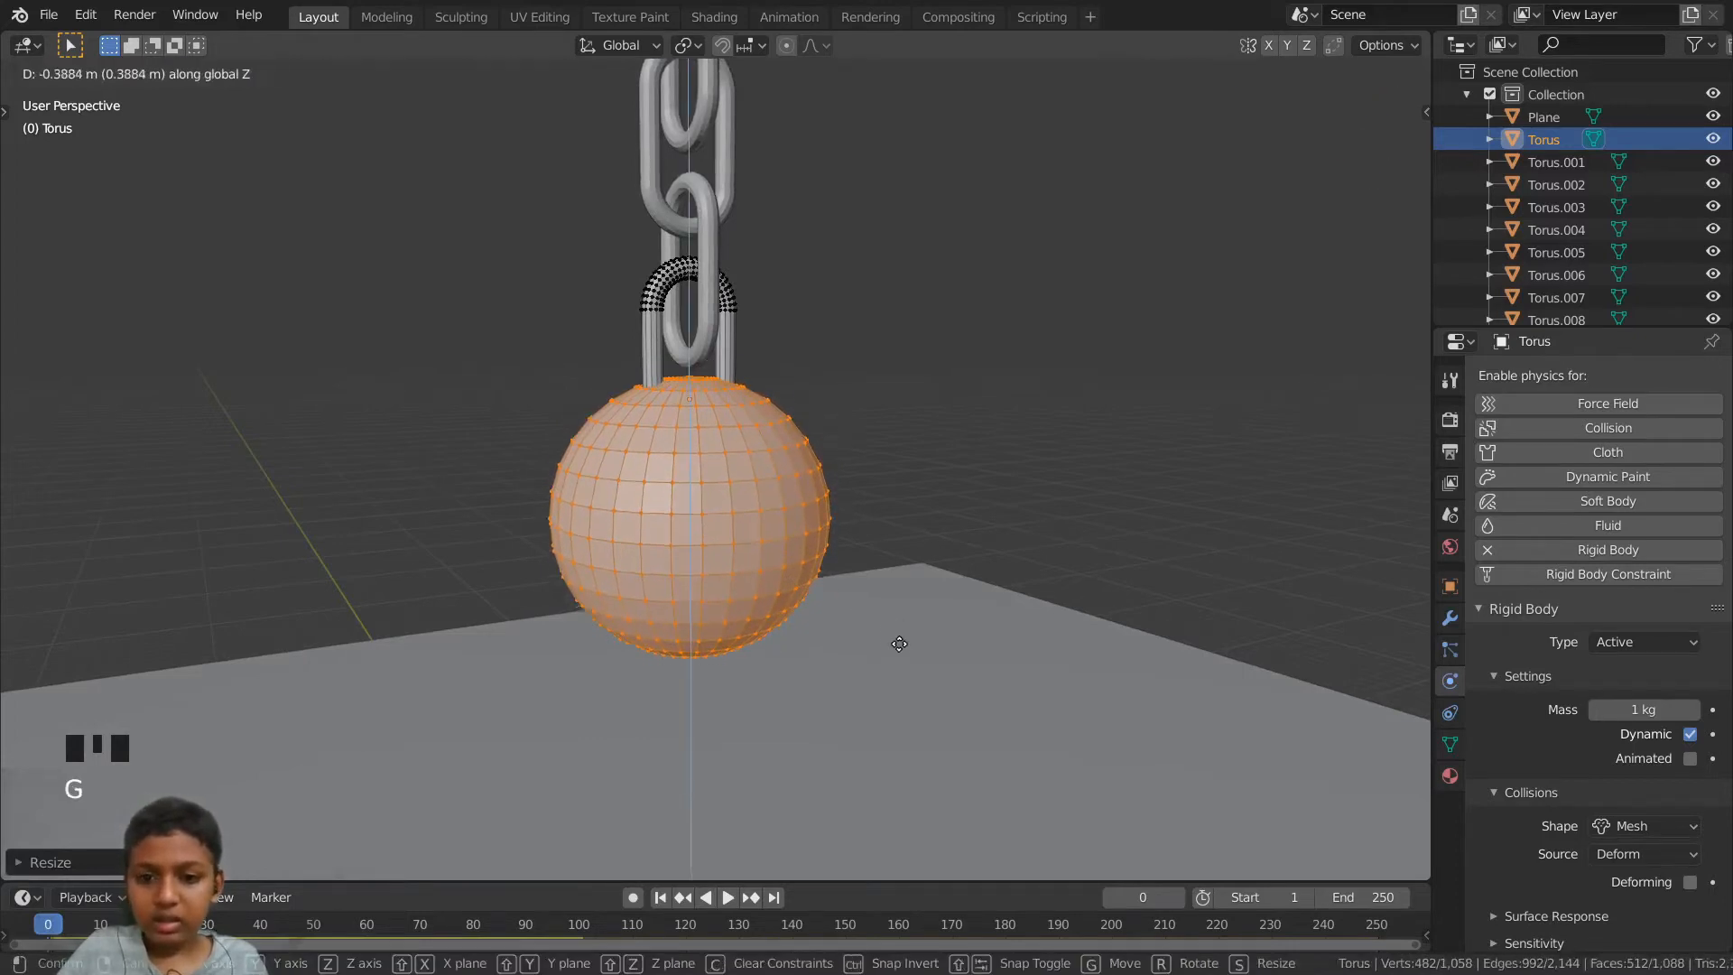
left_click(858, 680)
key("s")
left_click(873, 688)
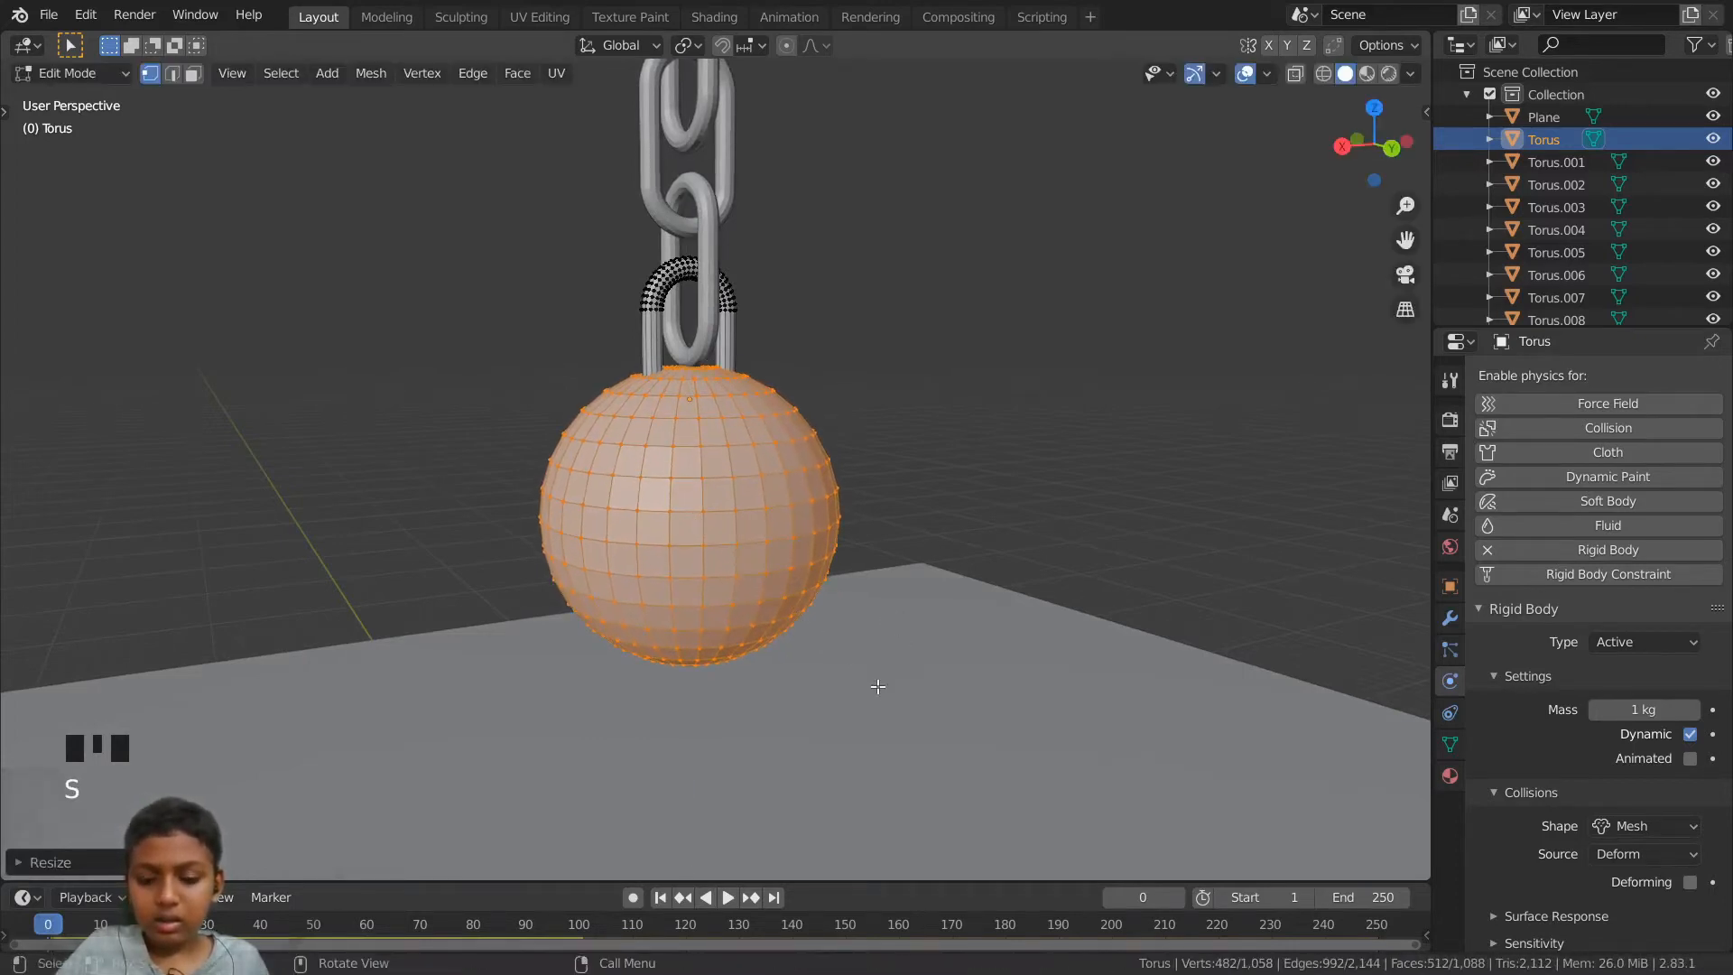
- Lower the ball by about 0.1 m along the Z axis and return to Object Mode
key("g")
key("x")
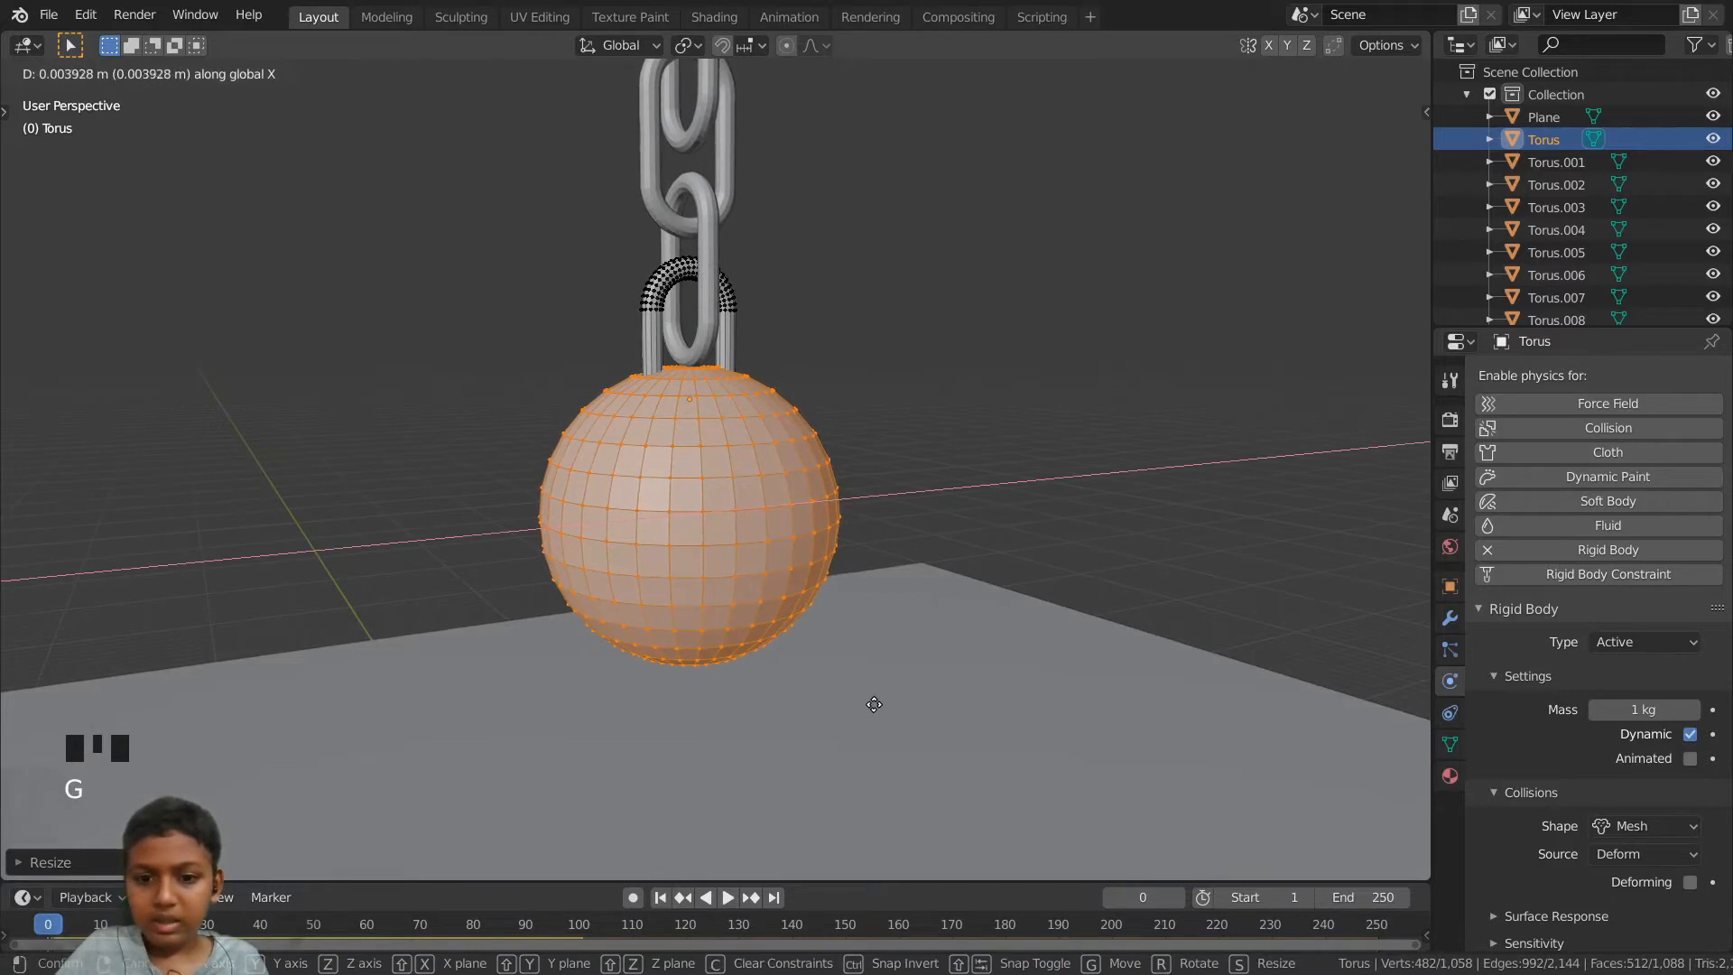
right_click(866, 701)
key("g")
key("z")
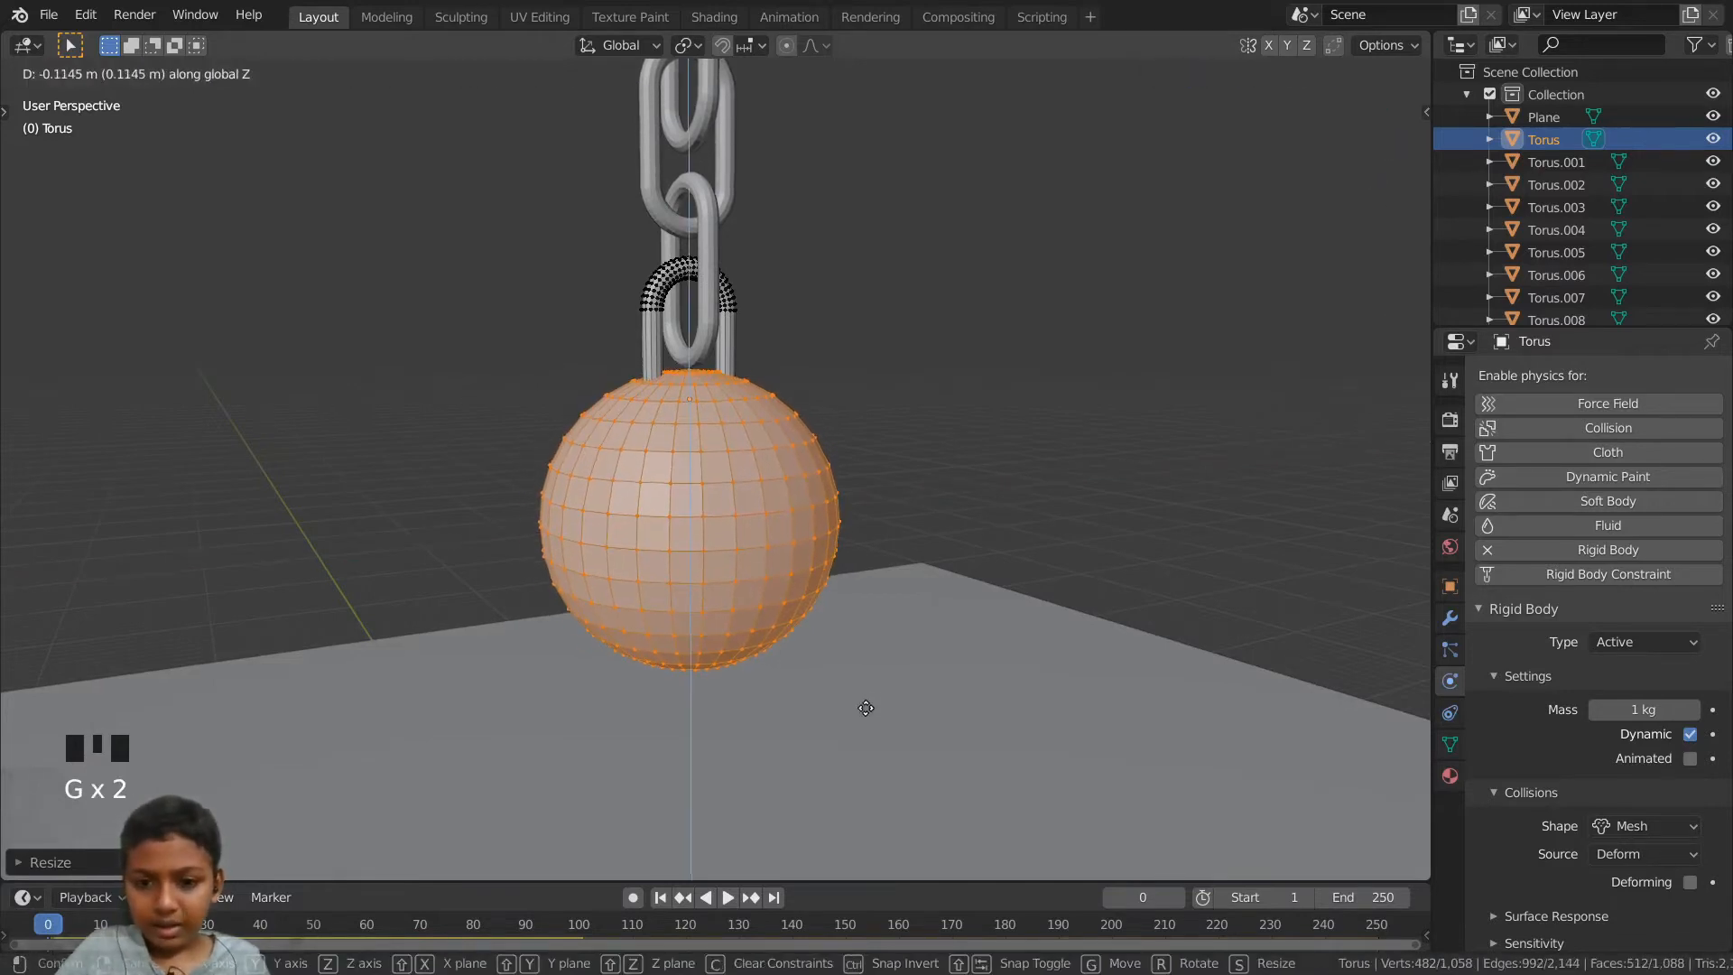
left_click(864, 711)
scroll(864, 711, "down", 4)
middle_click_drag(865, 711, 983, 728)
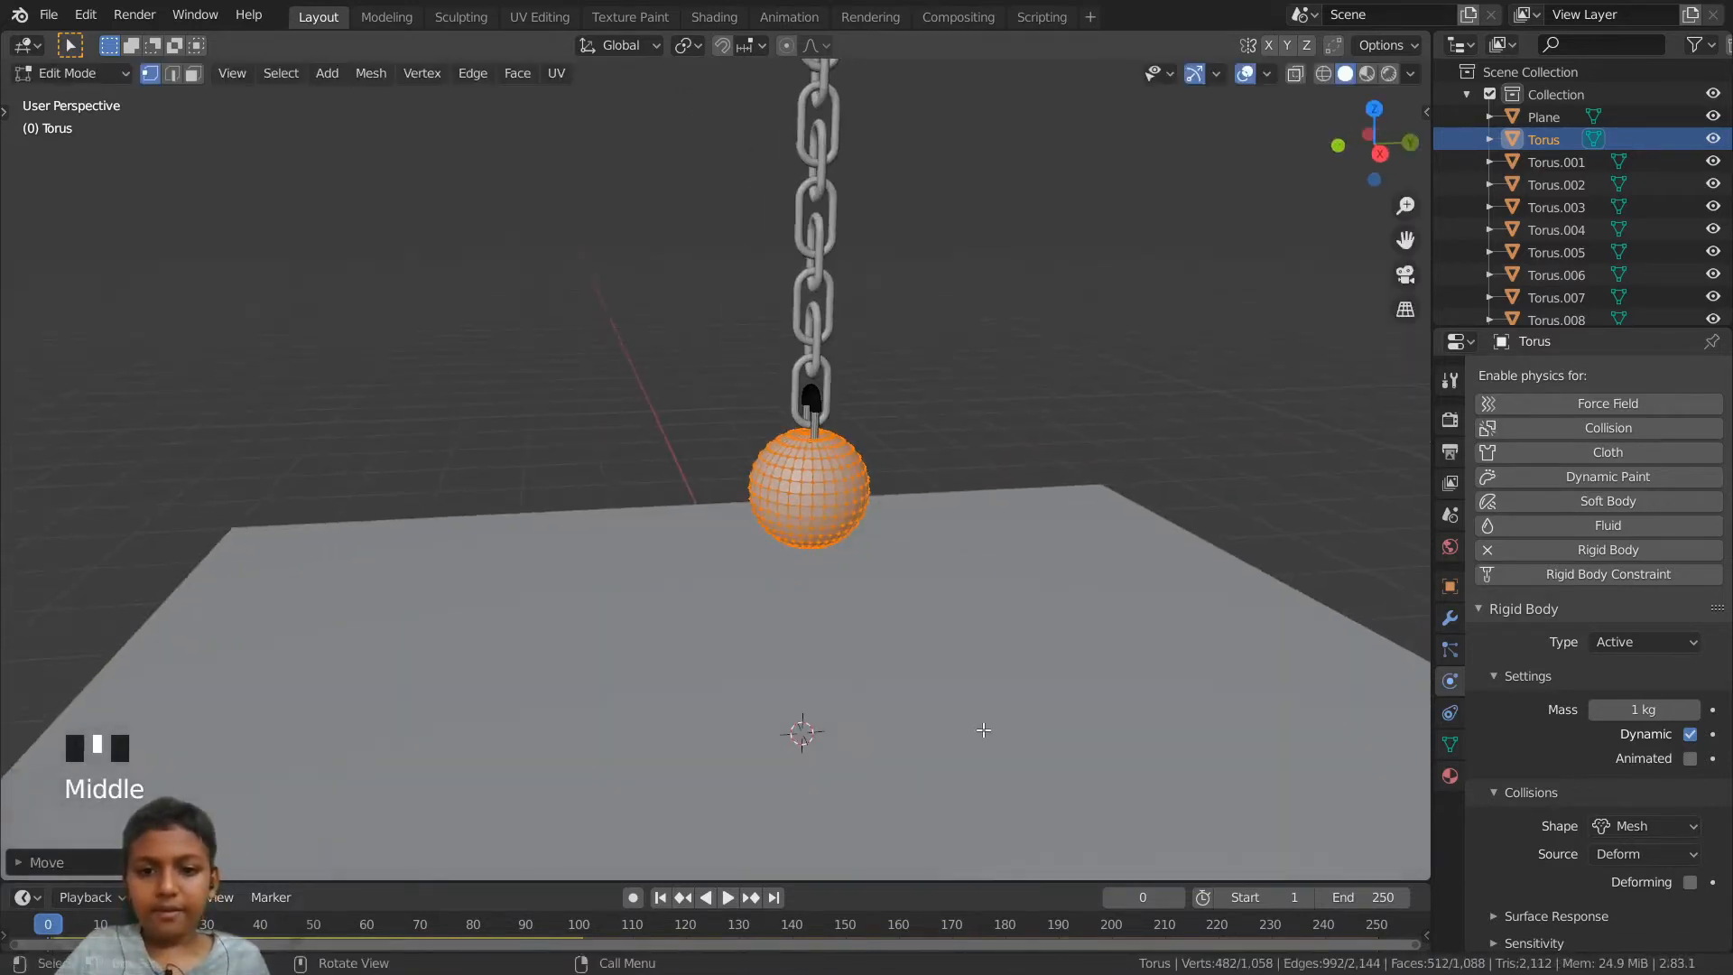
scroll(957, 709, "down", 5)
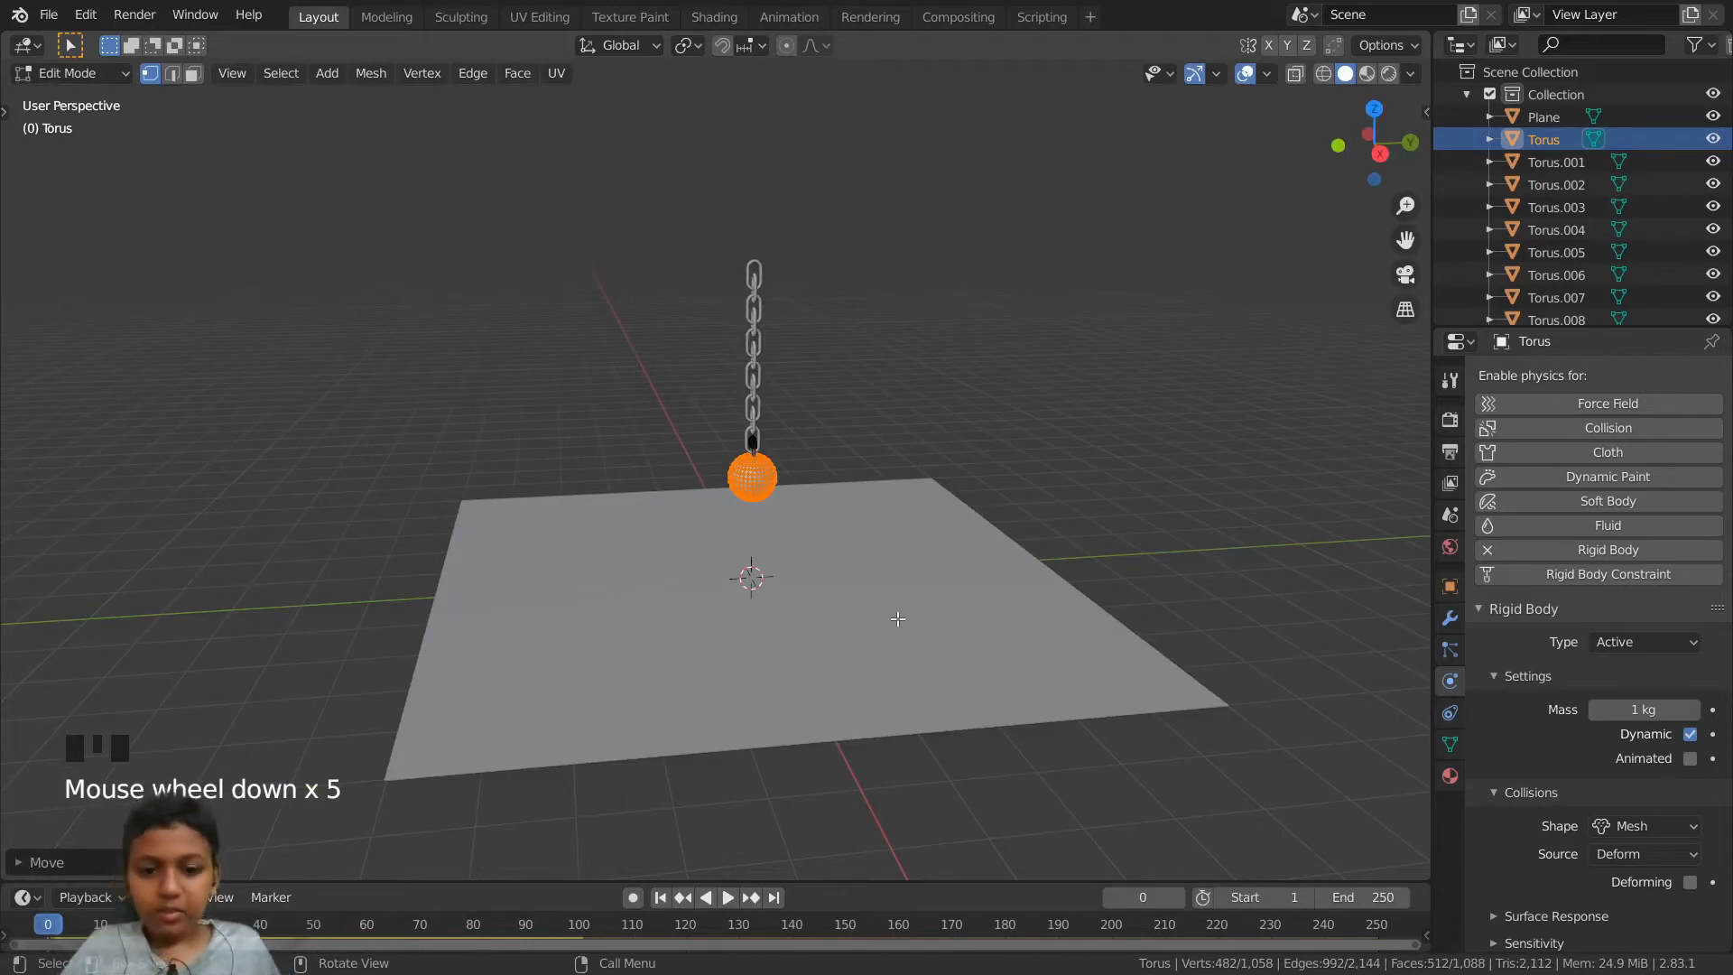
key("Tab")
middle_click_drag(910, 587, 832, 599)
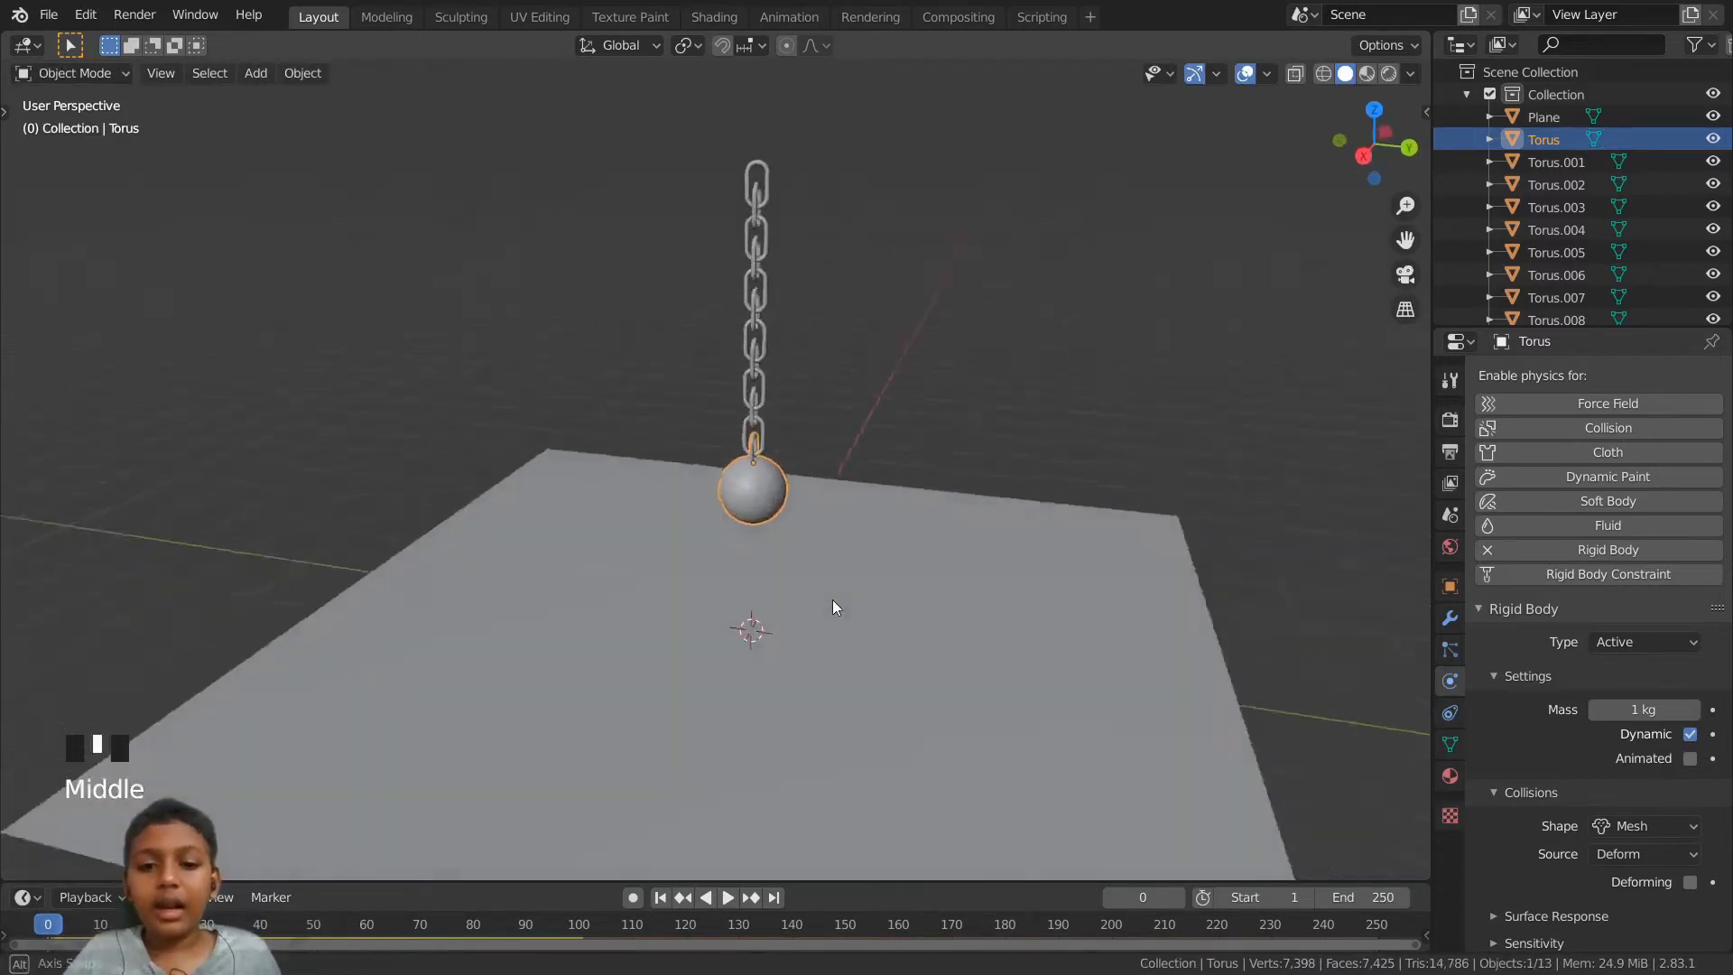
- Play the simulation to watch the chain and ball fall onto the floor, stop it and return to frame 0
scroll(940, 550, "down", 5)
scroll(966, 544, "up", 3)
middle_click_drag(998, 545, 1069, 538)
key("space")
scroll(1069, 538, "up", 3)
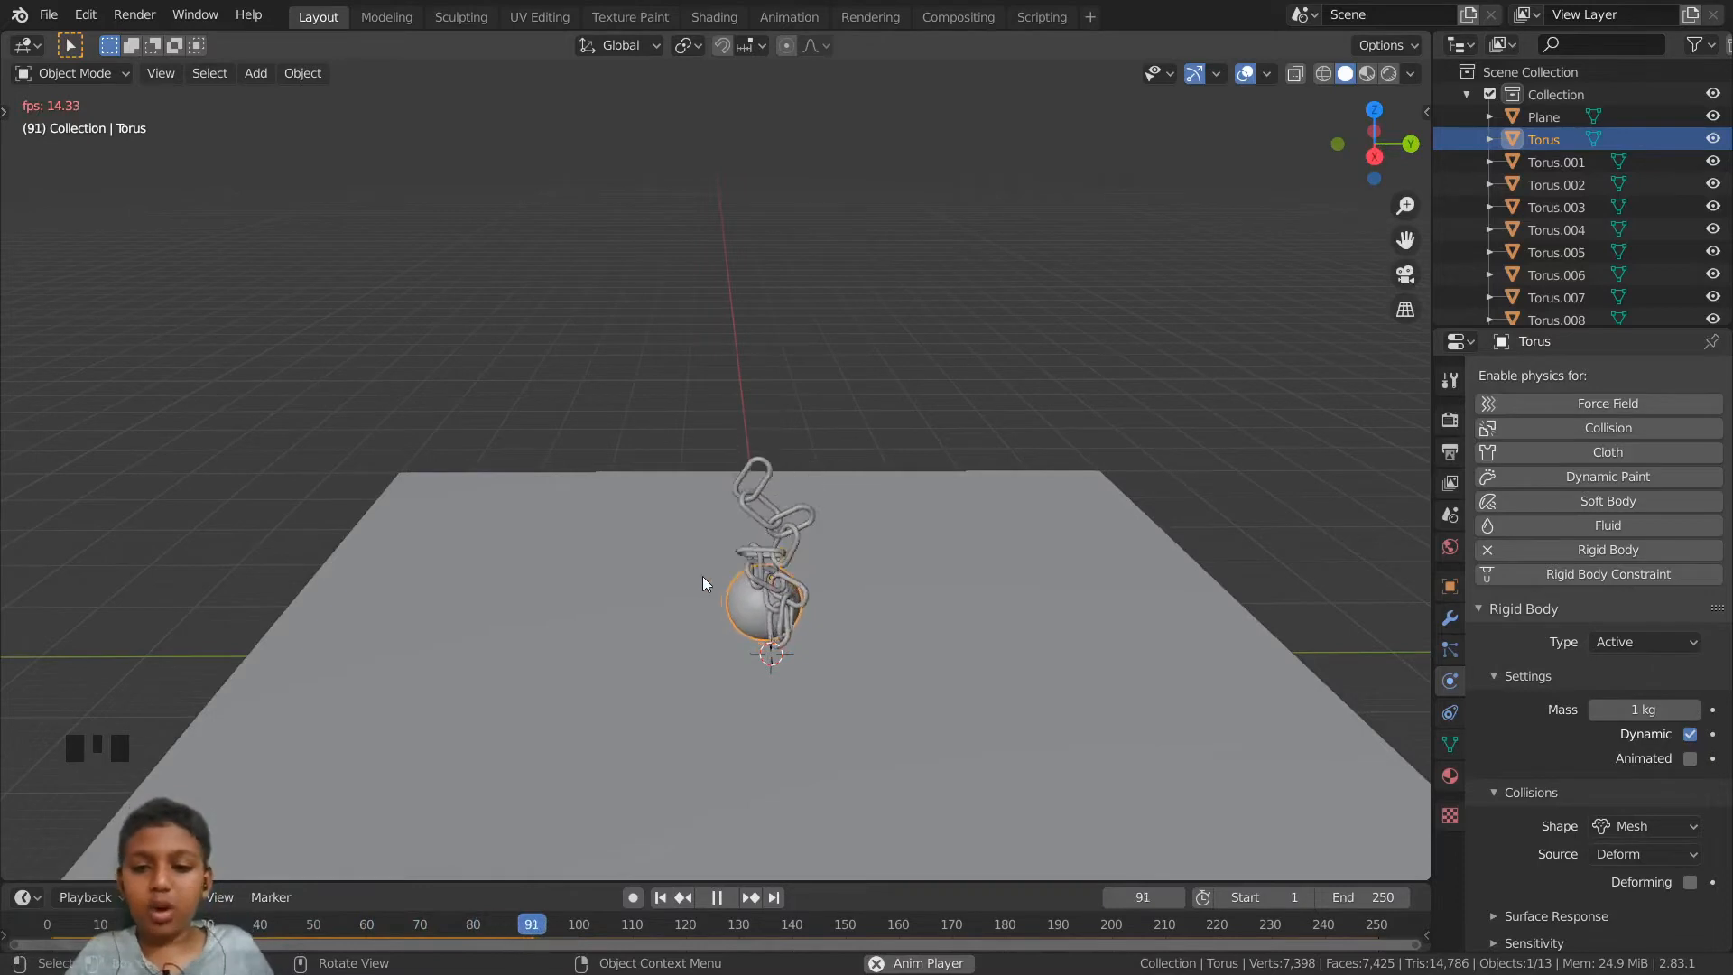
key("space")
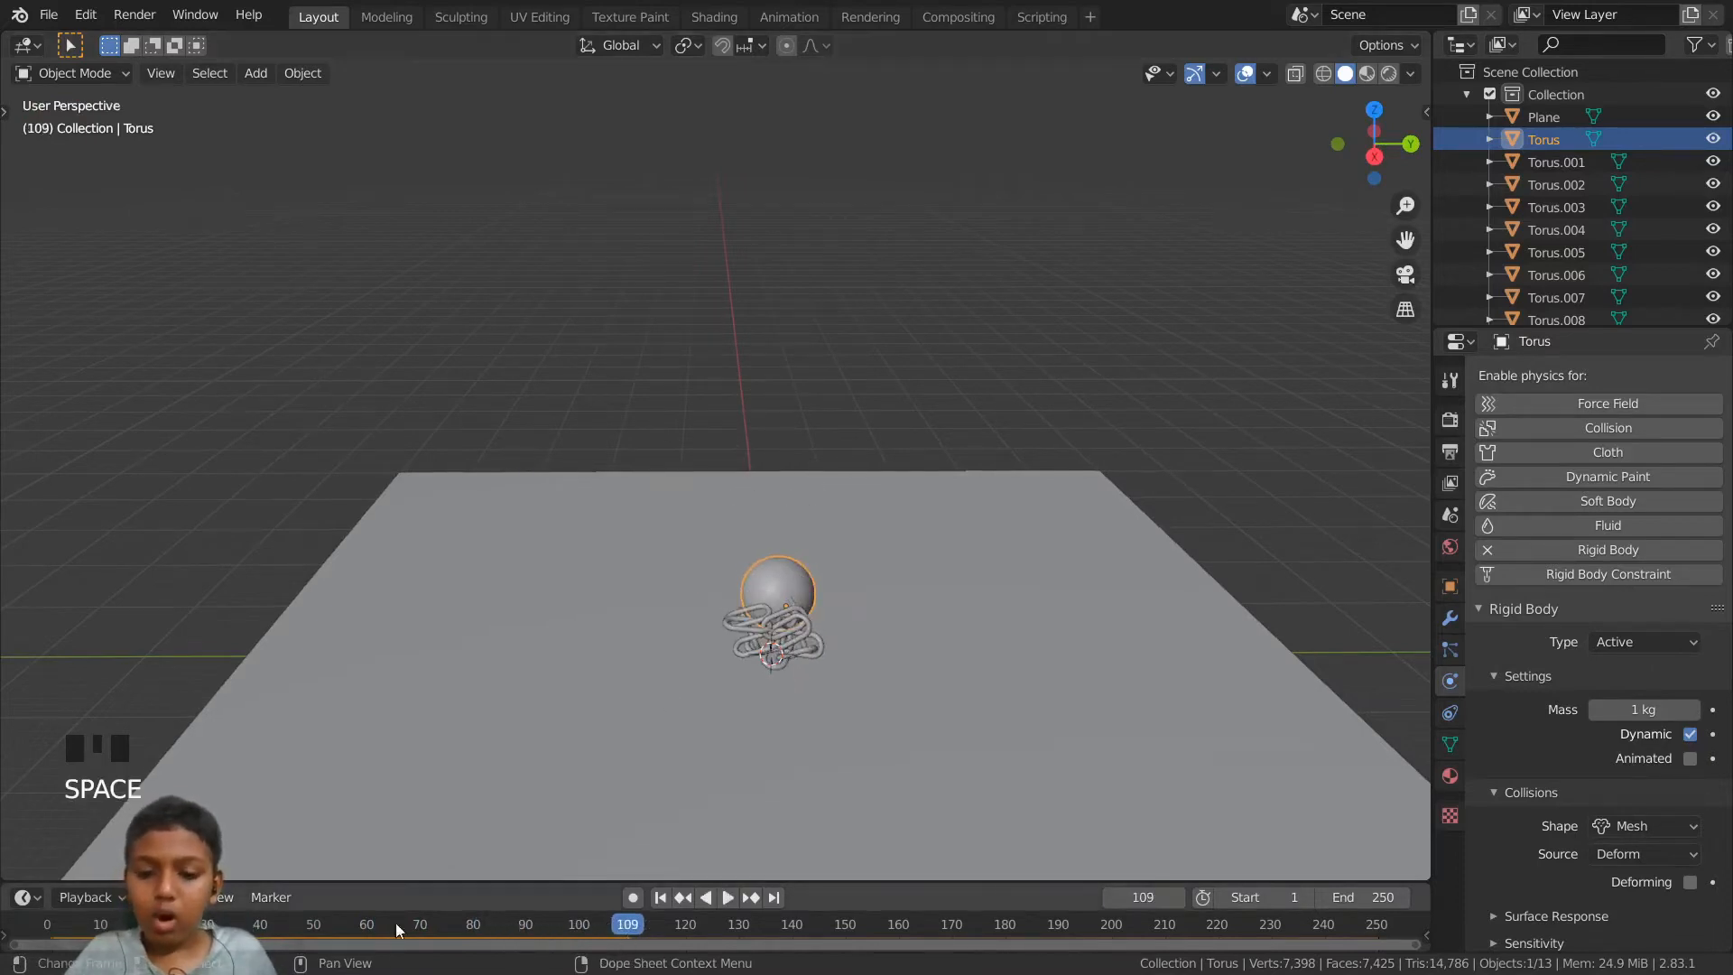
left_click_drag(395, 922, 47, 923)
- Shade the lowest link and its attached ball smooth
scroll(884, 506, "up", 5)
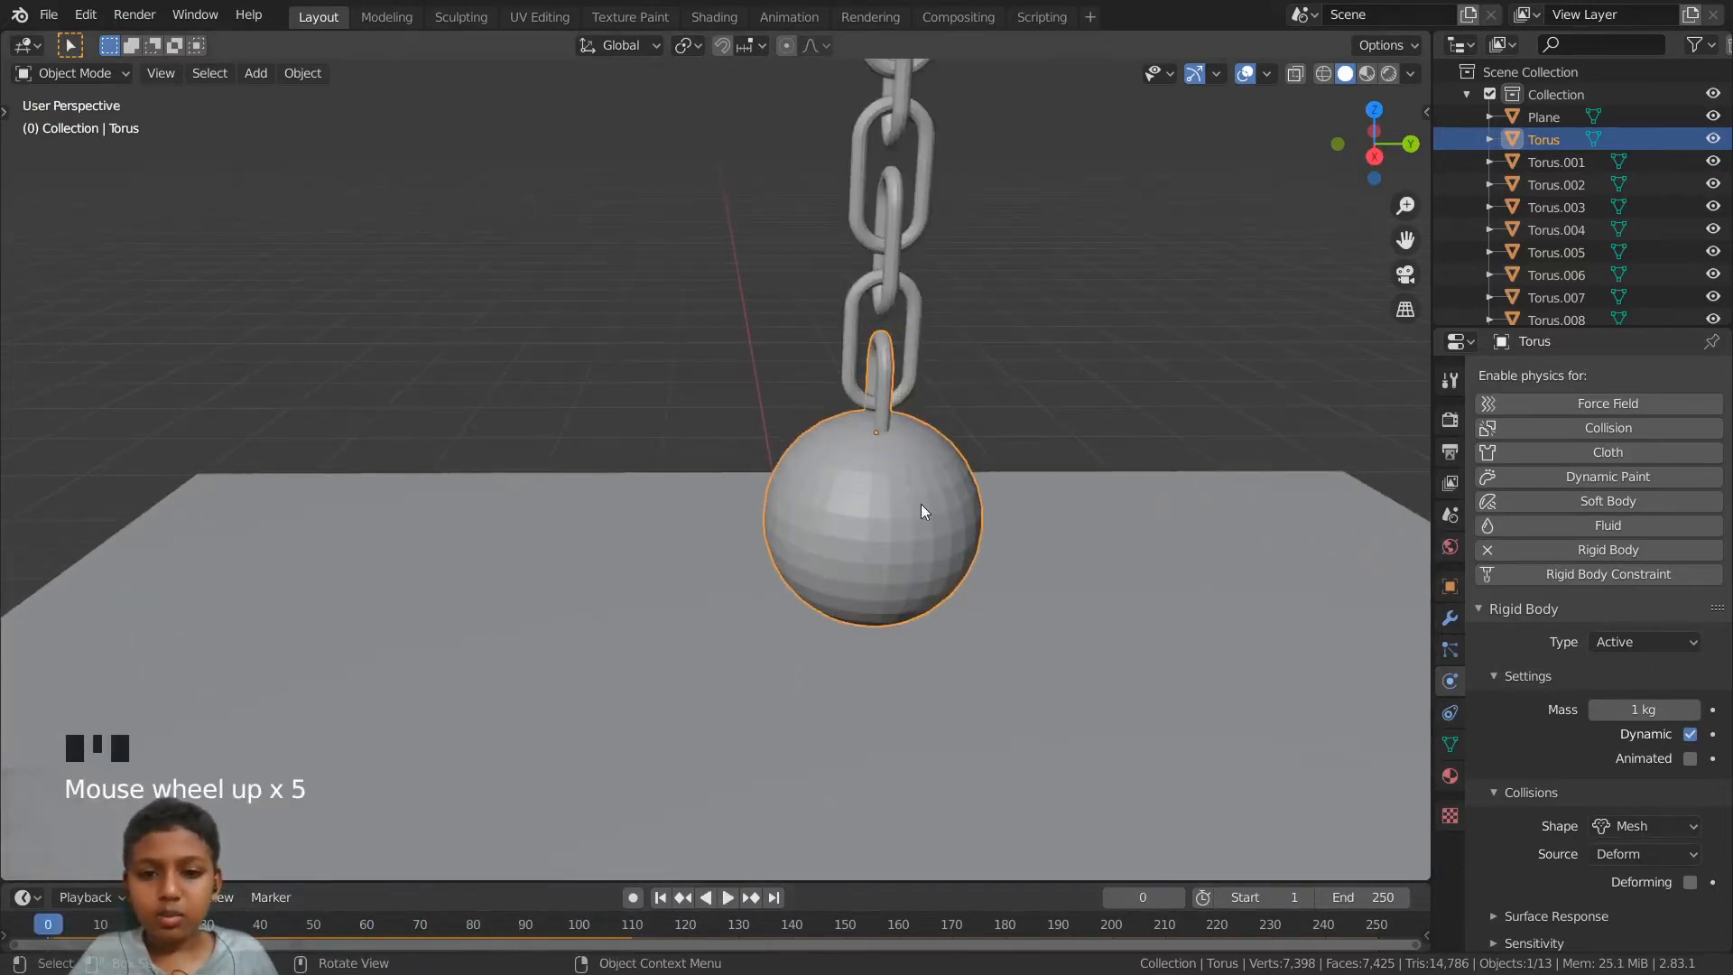
middle_click_drag(870, 542, 864, 536)
right_click(877, 496)
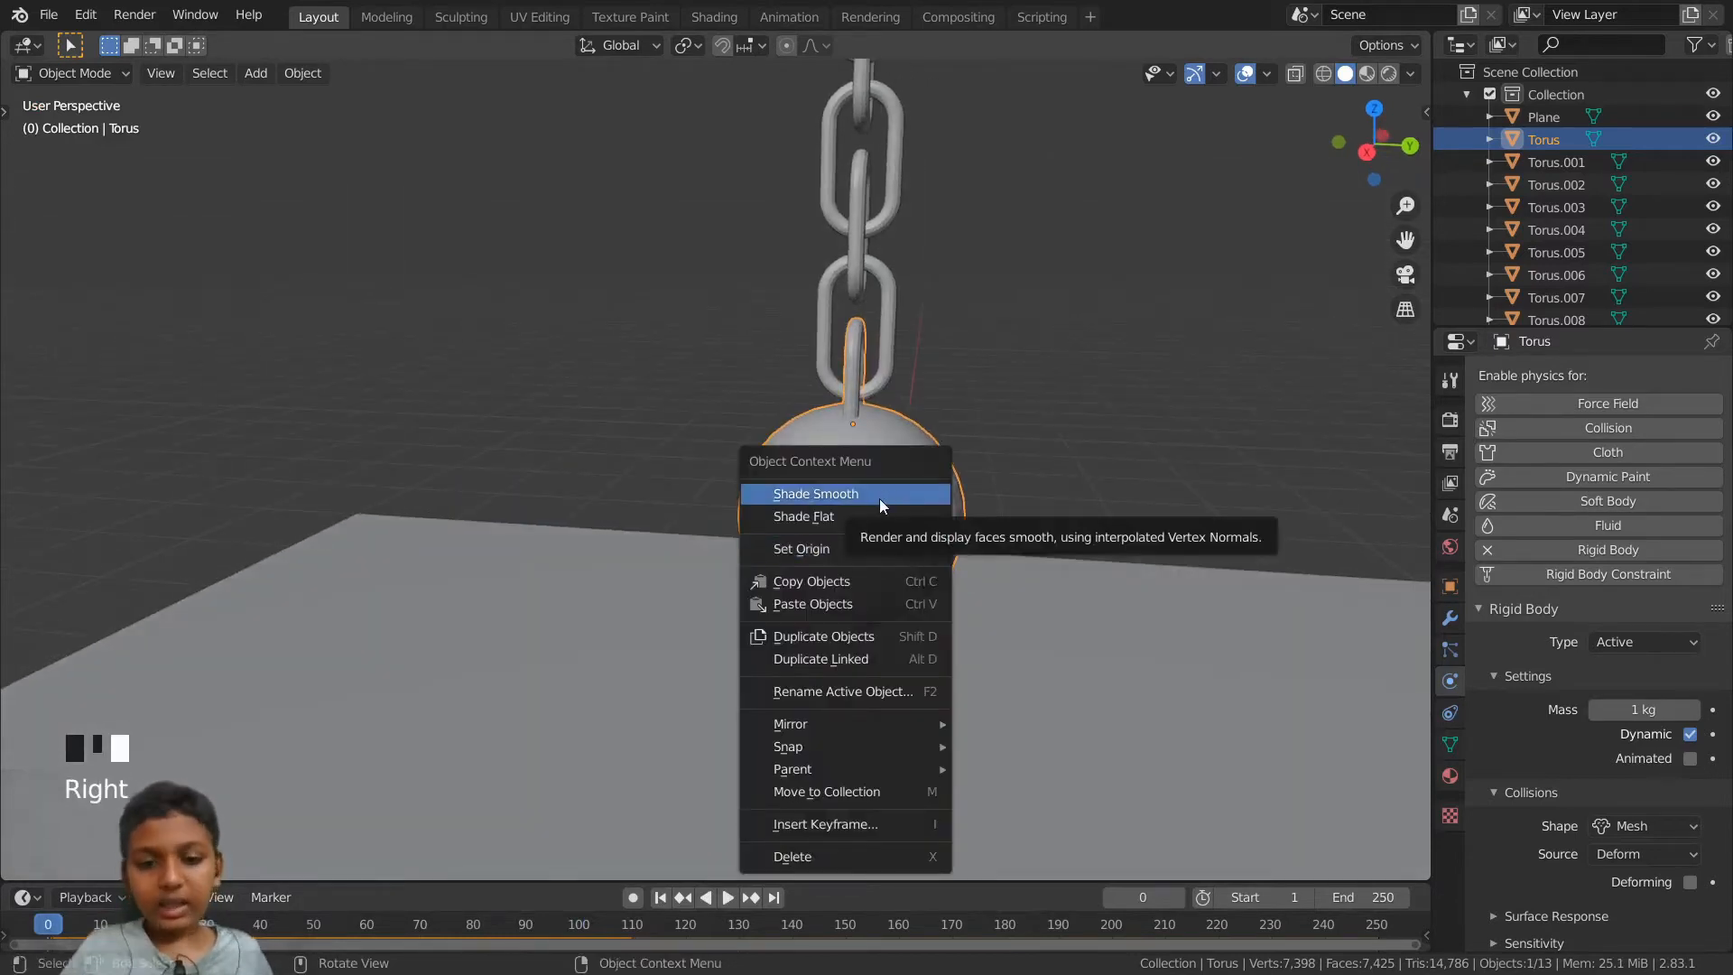
left_click(877, 496)
scroll(901, 464, "down", 2)
scroll(879, 440, "up", 1)
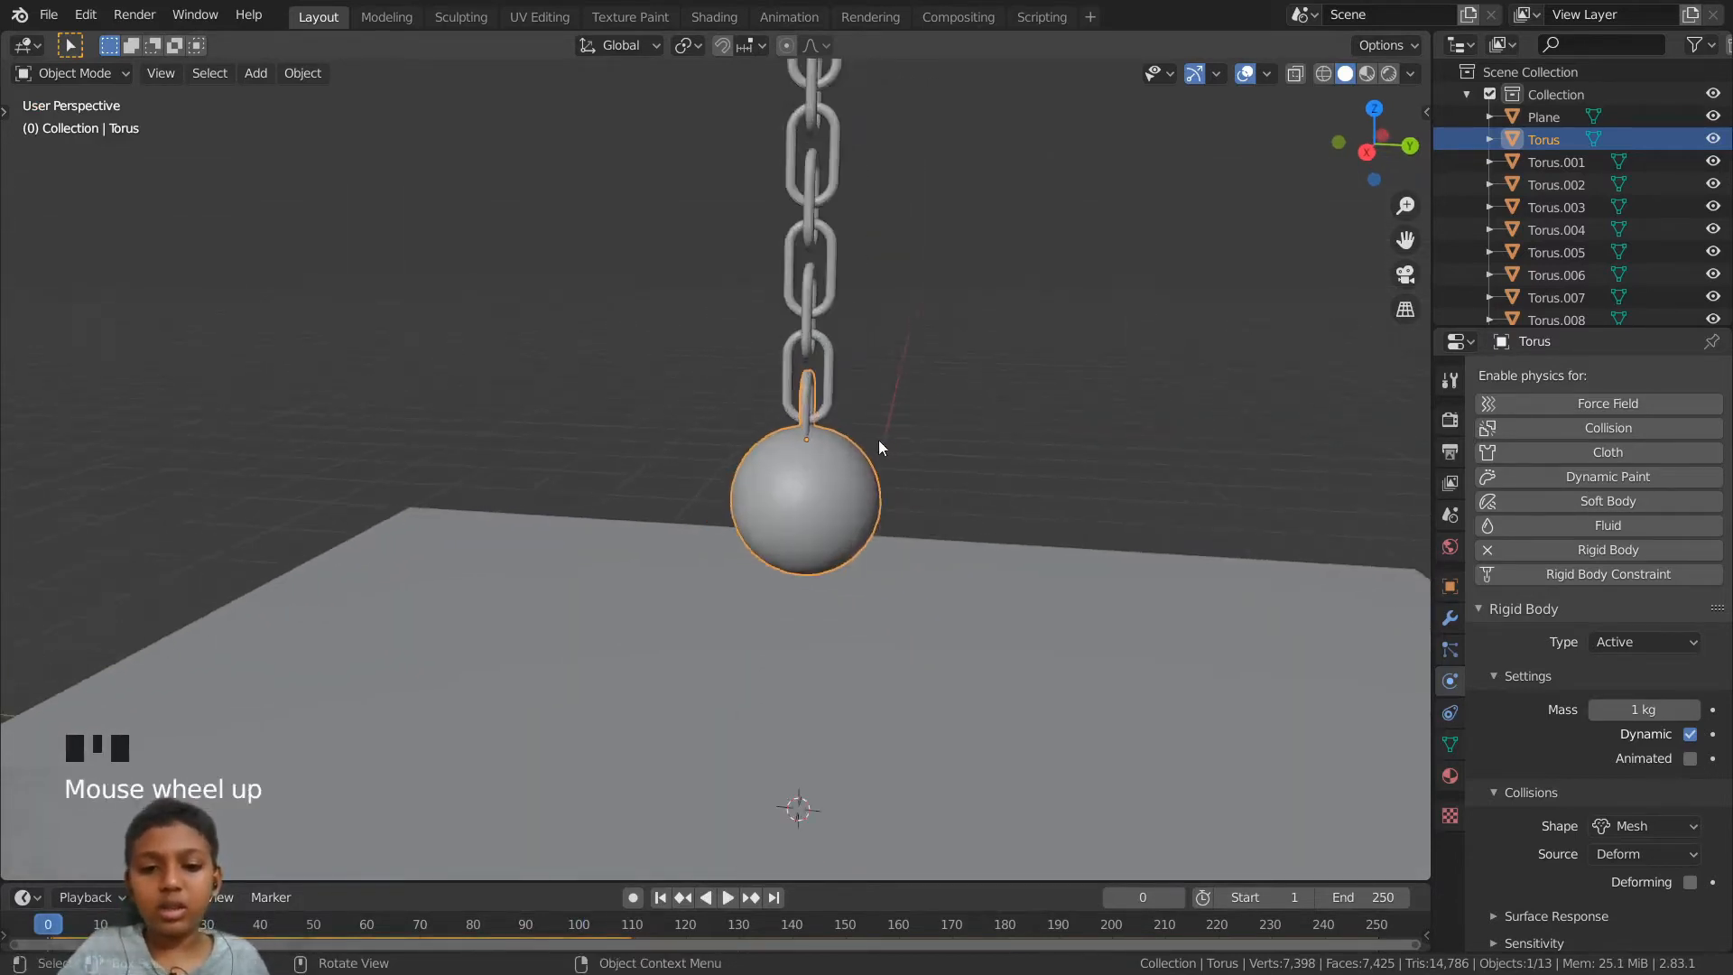
scroll(879, 441, "up", 2)
middle_click_drag(879, 444, 824, 632, "shift")
left_click(831, 479)
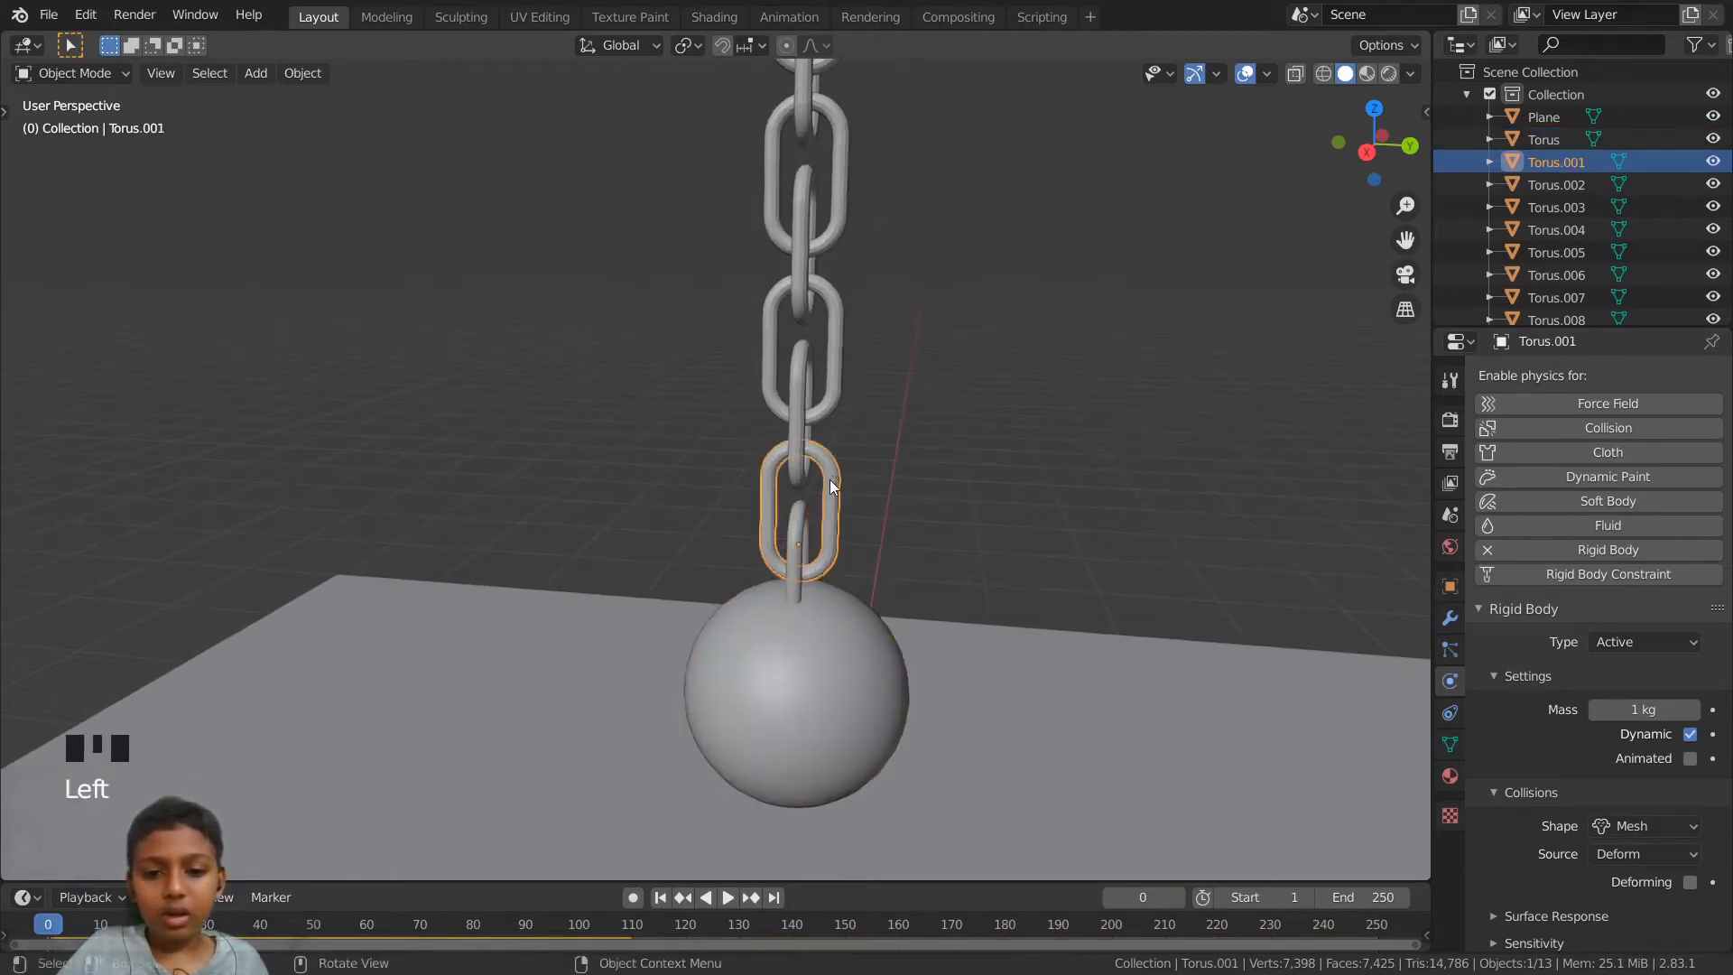
middle_click_drag(825, 482, 827, 572)
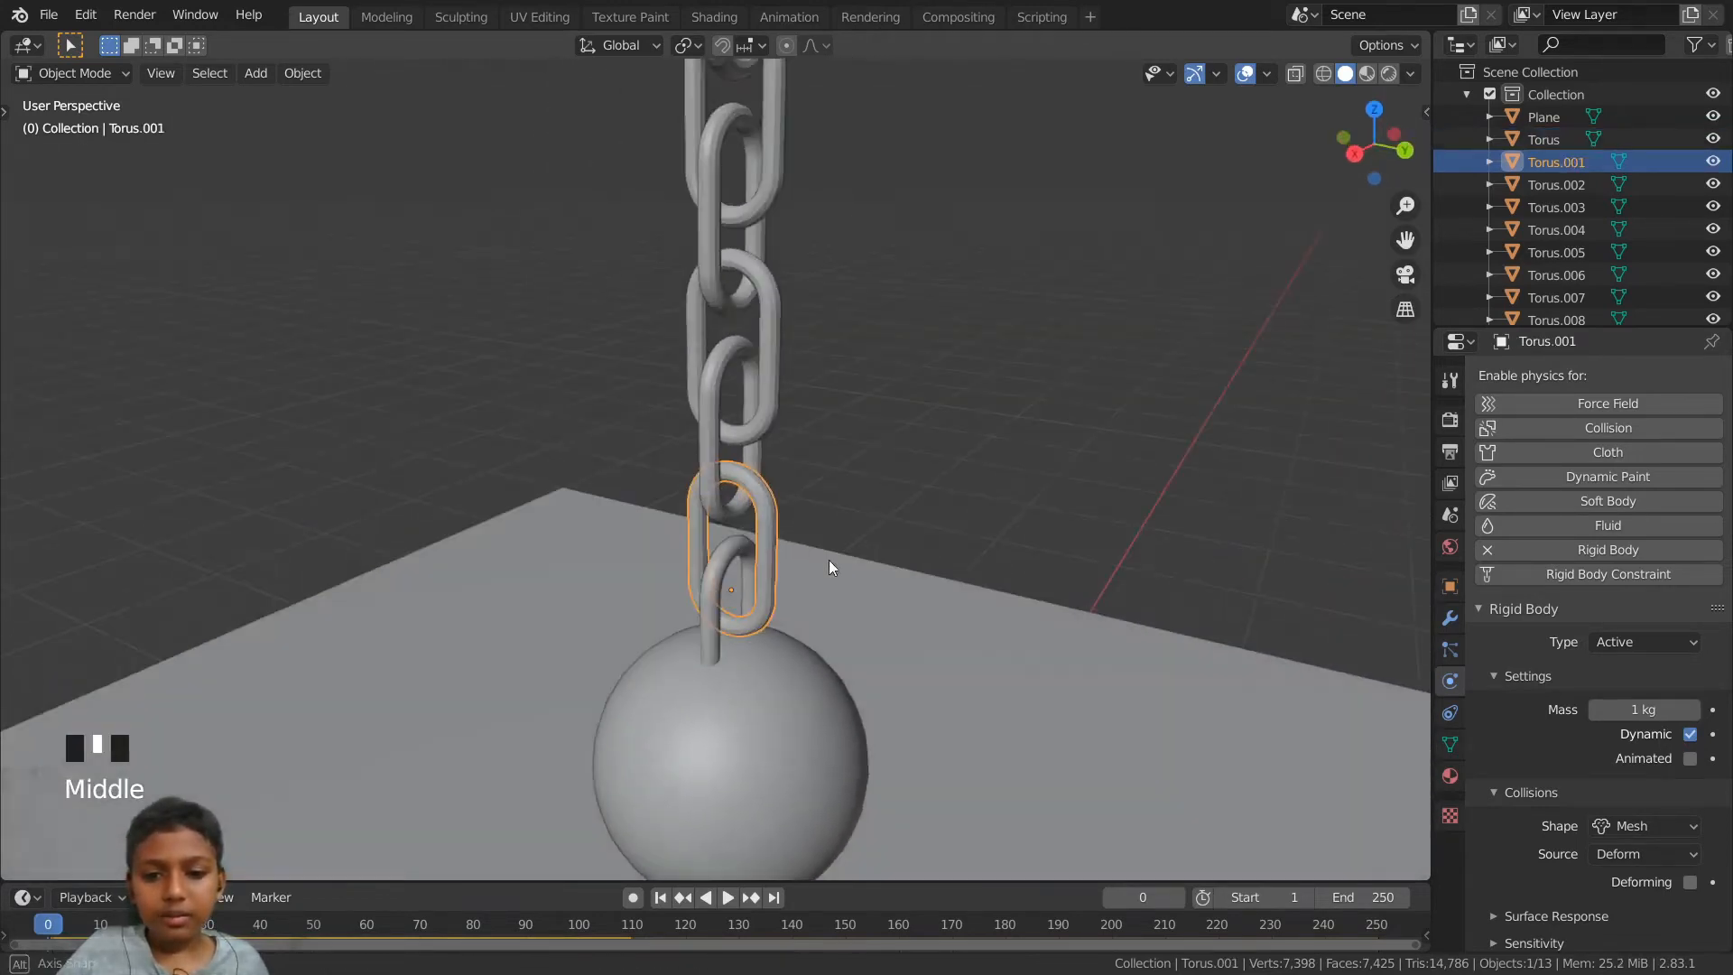
scroll(718, 437, "down", 1)
scroll(717, 436, "down", 5)
left_click(992, 334)
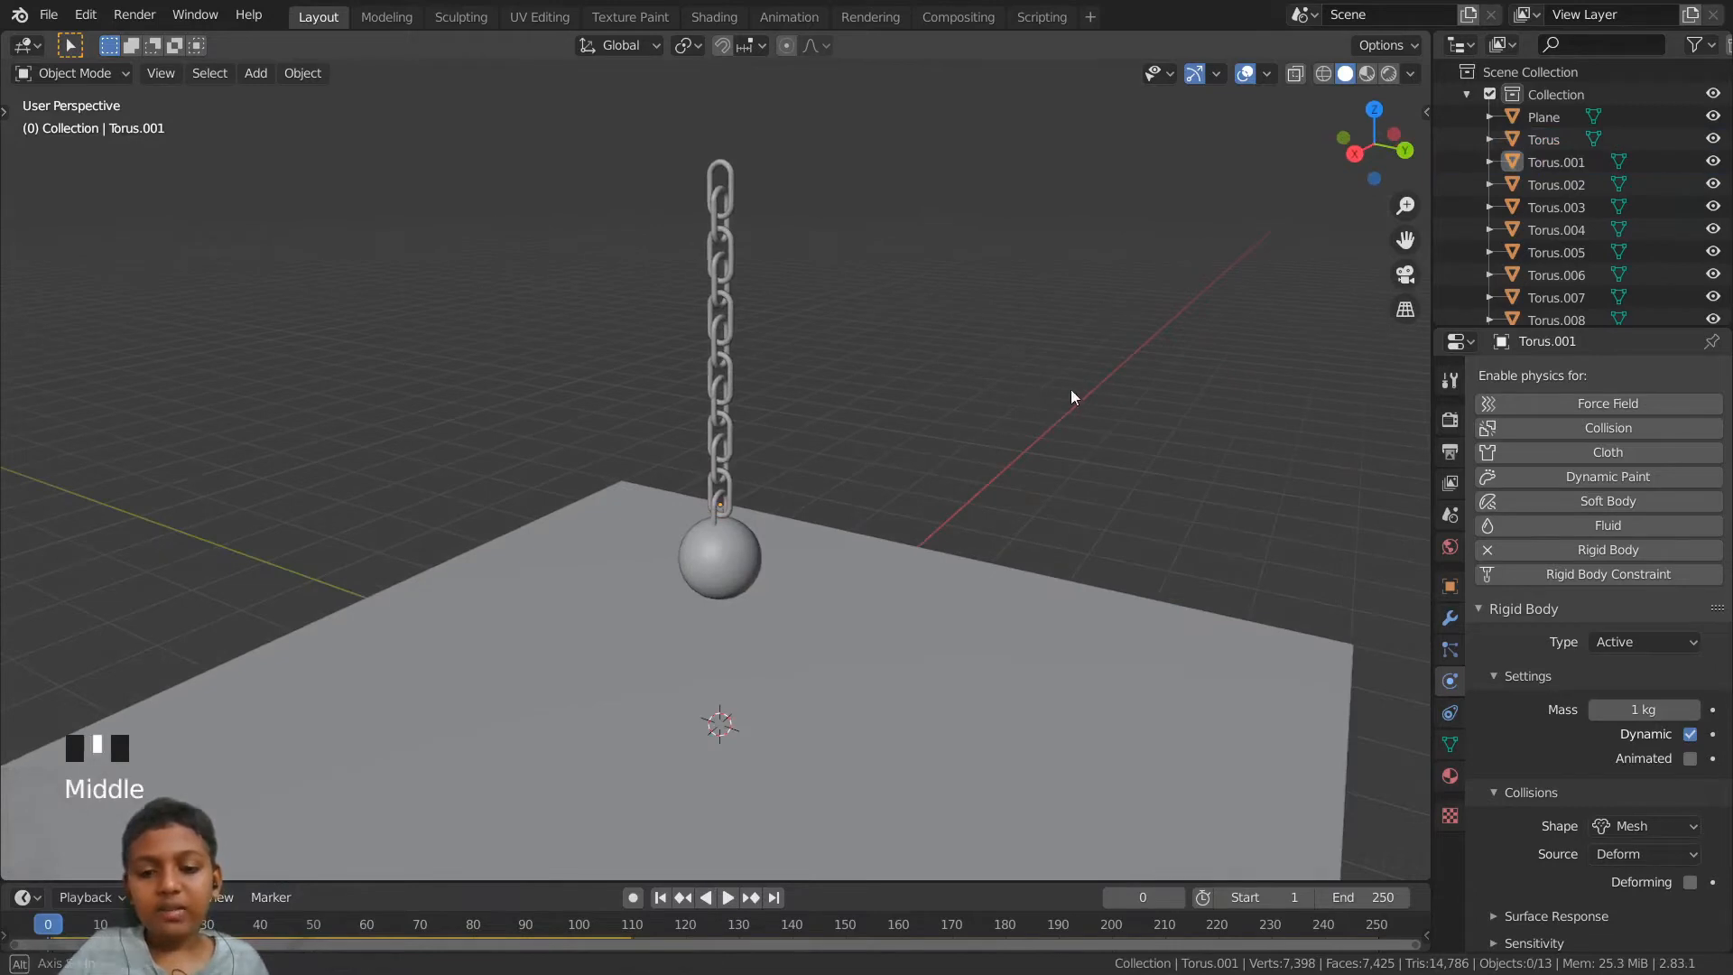
middle_click_drag(1071, 388, 945, 474)
scroll(943, 477, "up", 4)
- Undo the recent selection changes and the smooth shading of the ball, and clear the selection
key("ctrl+z")
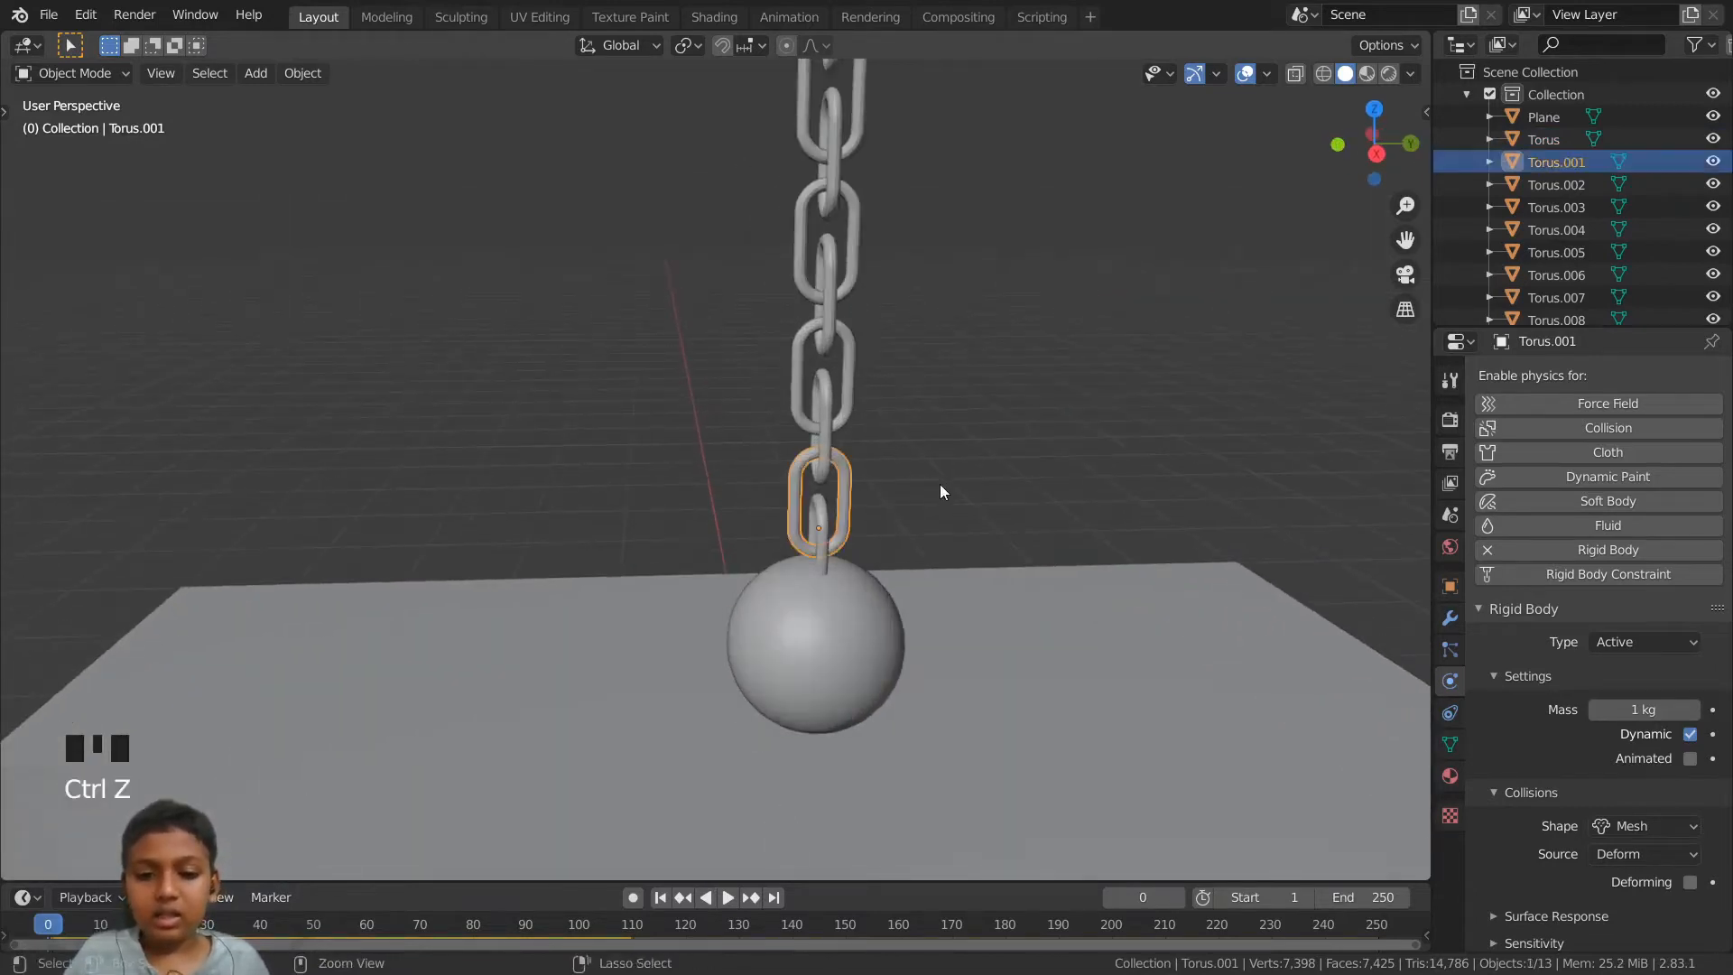
key("ctrl+z")
scroll(940, 484, "down", 2)
scroll(940, 493, "down", 6)
middle_click_drag(932, 496, 868, 553)
left_click(1184, 503)
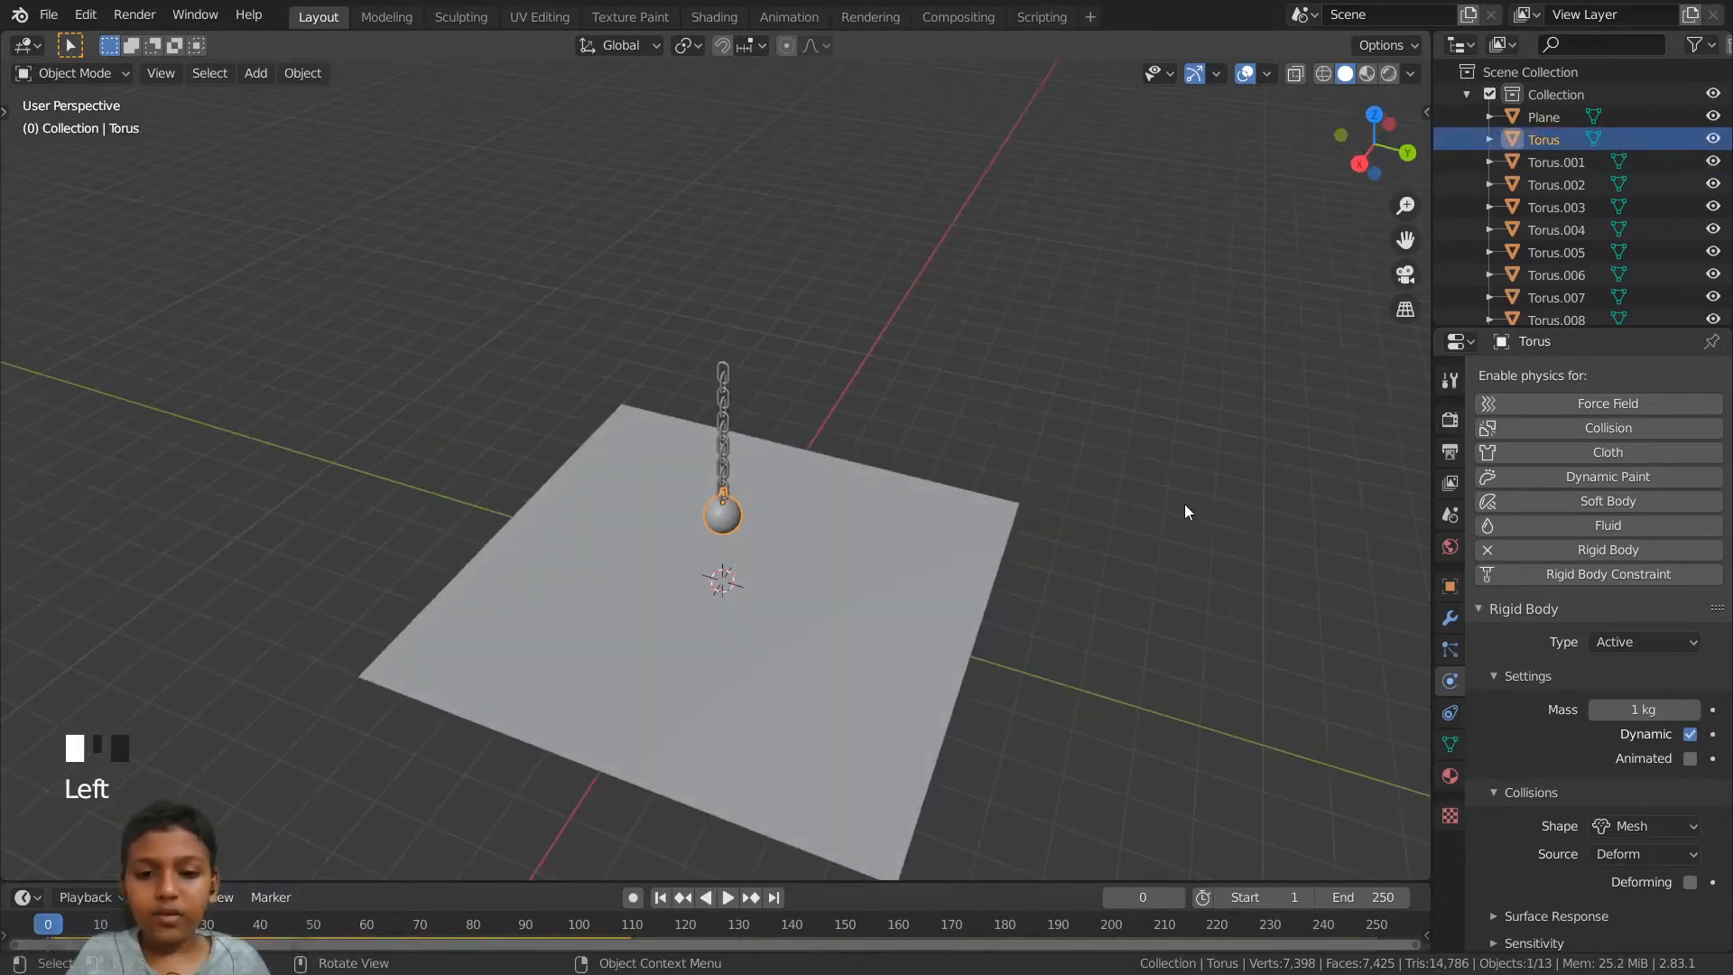
middle_click_drag(1086, 462, 1090, 442)
scroll(1090, 441, "up", 3)
scroll(1089, 442, "down", 4)
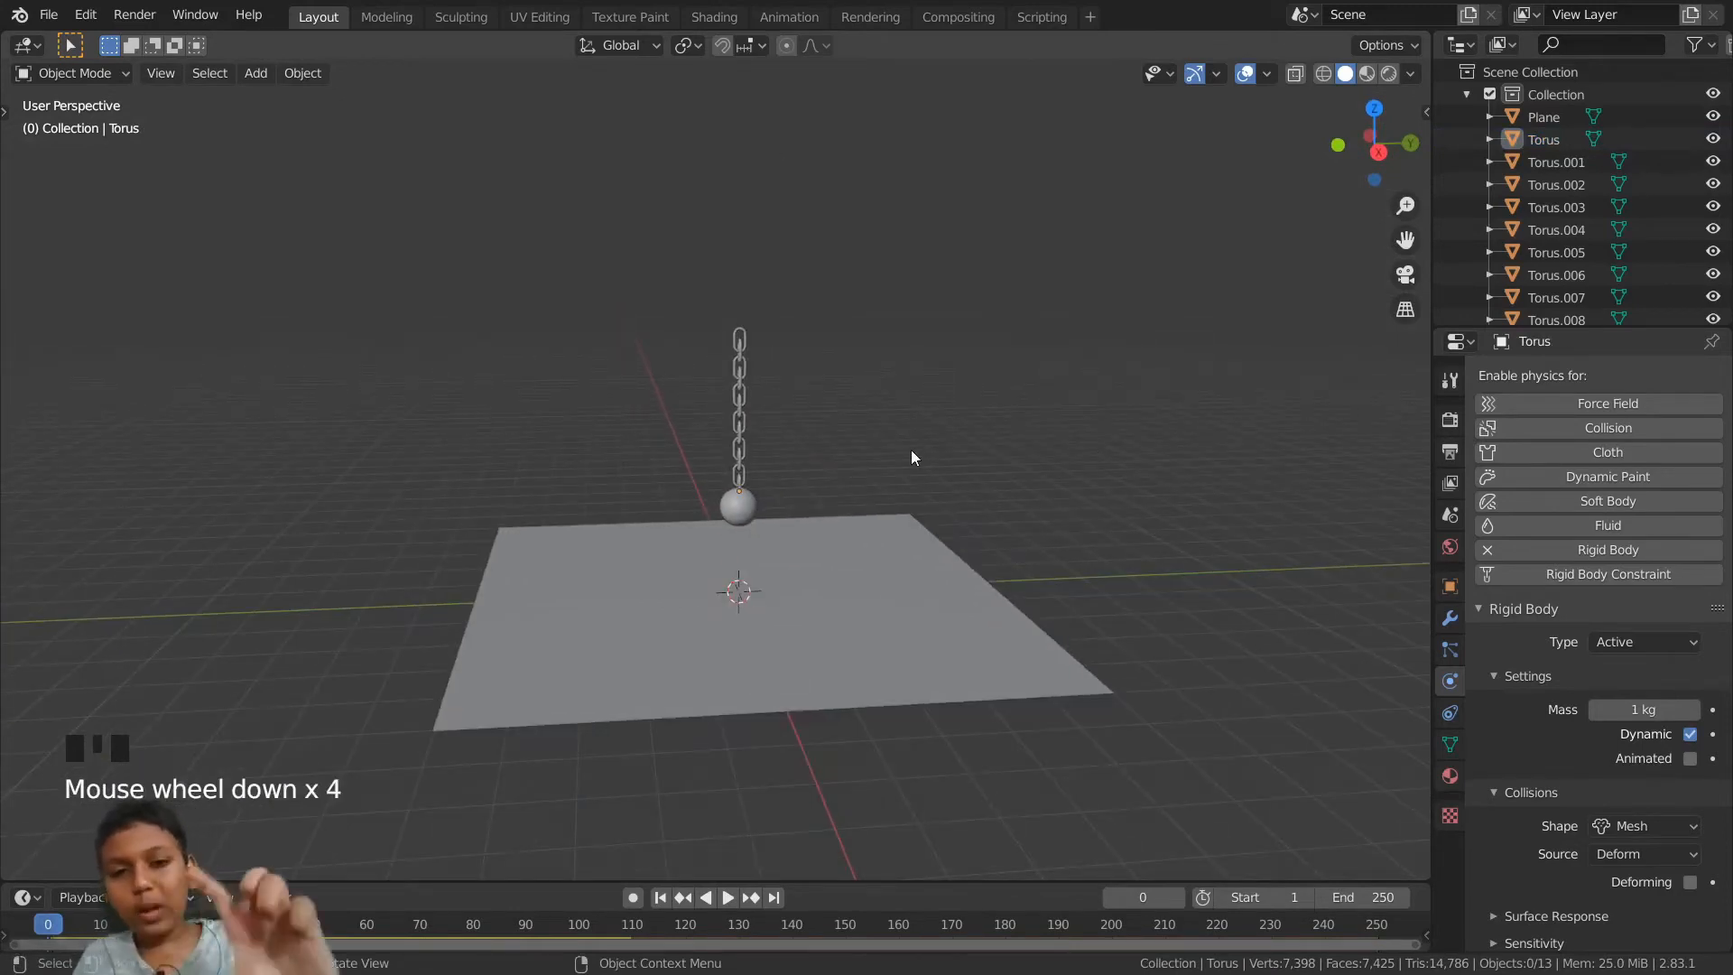
scroll(674, 300, "up", 4)
scroll(681, 295, "down", 1)
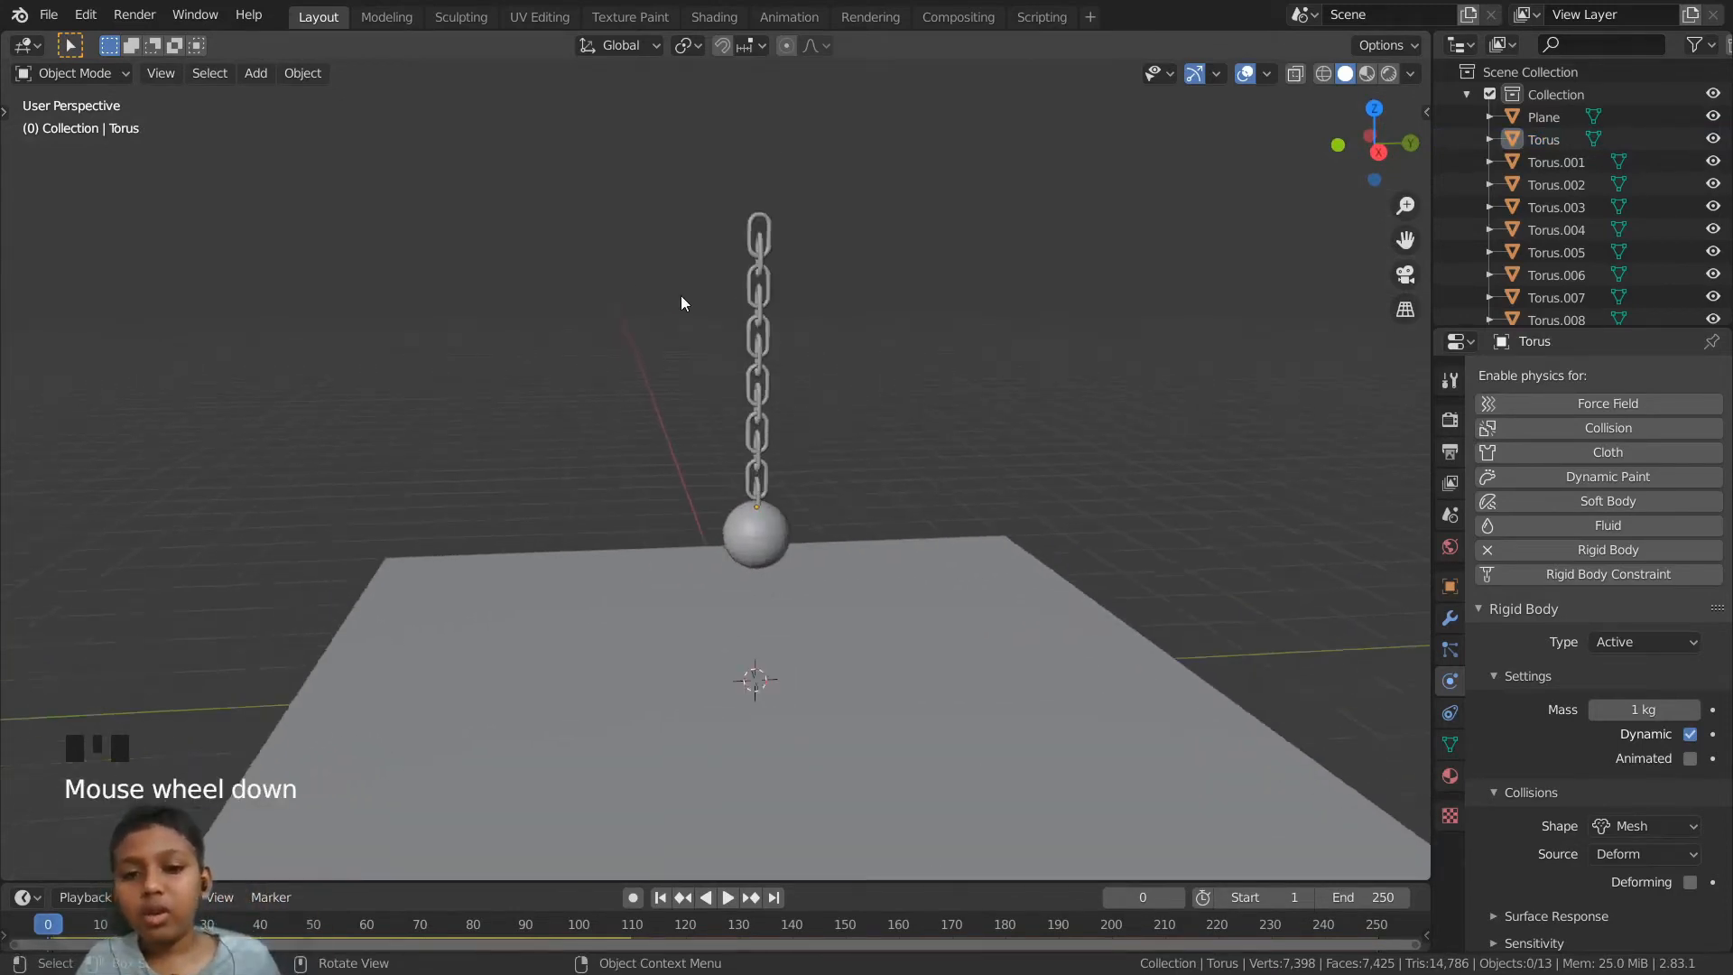
scroll(683, 293, "up", 4)
- Select all chain links together with the ball and examine the positions of their origin points up close
left_click(802, 419)
scroll(848, 468, "up", 1)
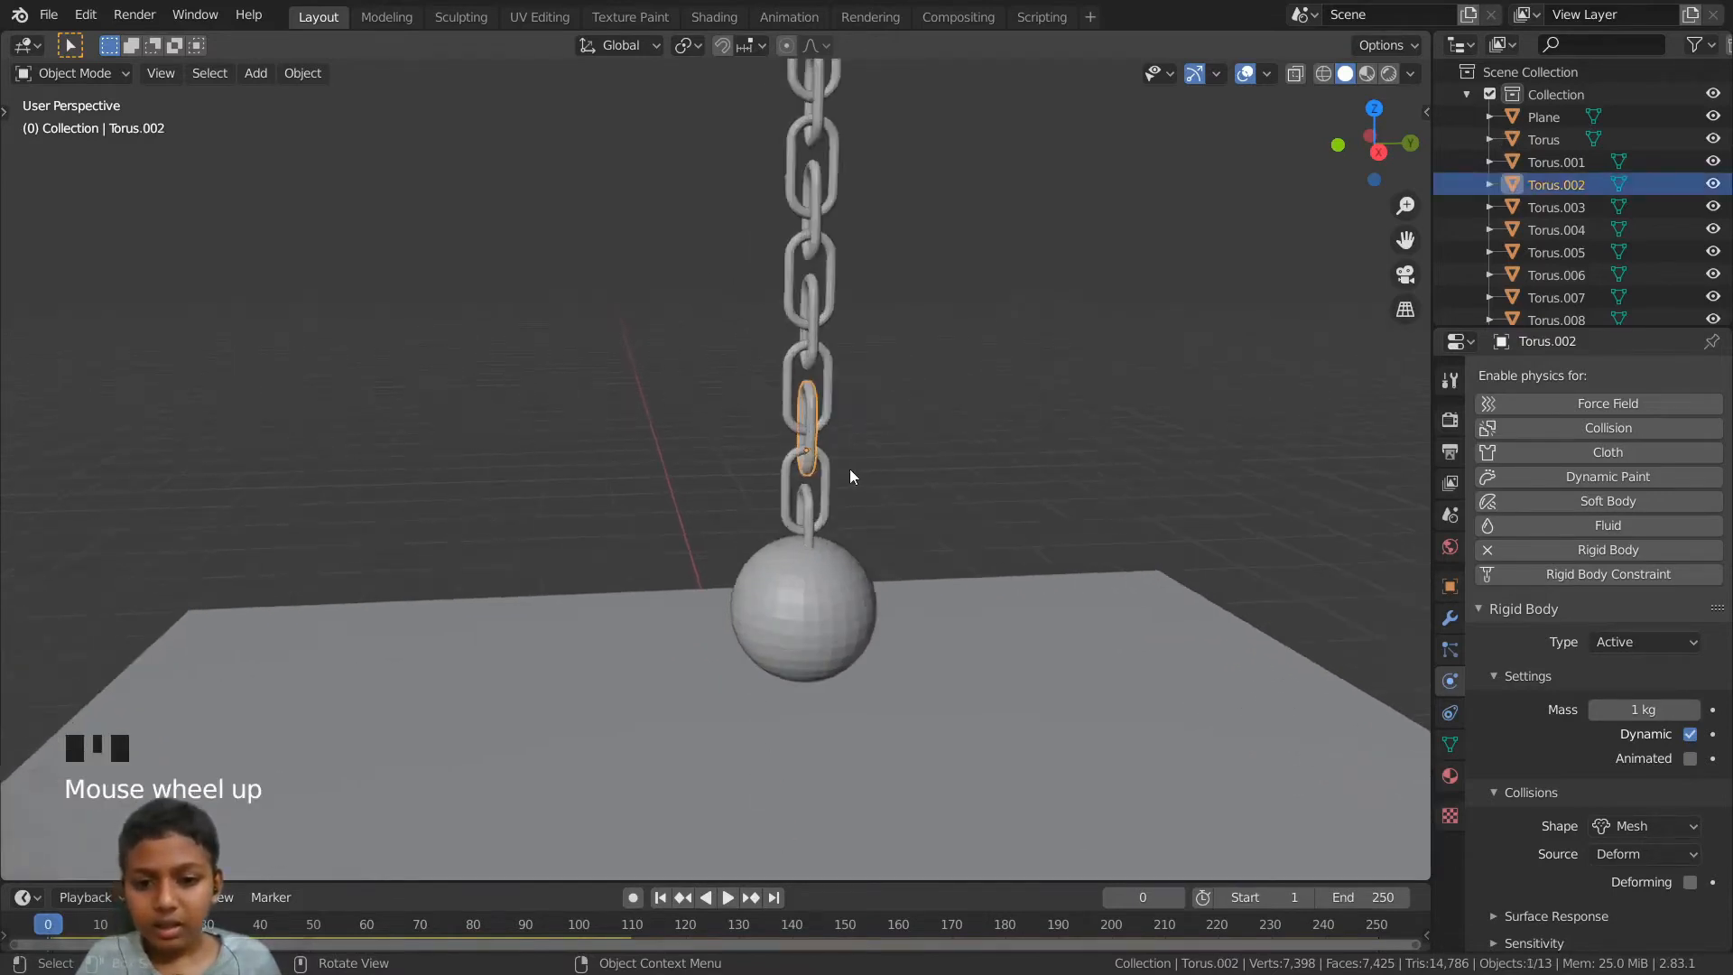
scroll(798, 393, "down", 7)
middle_click_drag(769, 339, 749, 325)
left_click_drag(680, 227, 857, 529)
scroll(973, 451, "up", 5)
middle_click_drag(973, 446, 1011, 417, "shift")
scroll(856, 469, "up", 6)
scroll(948, 451, "down", 3)
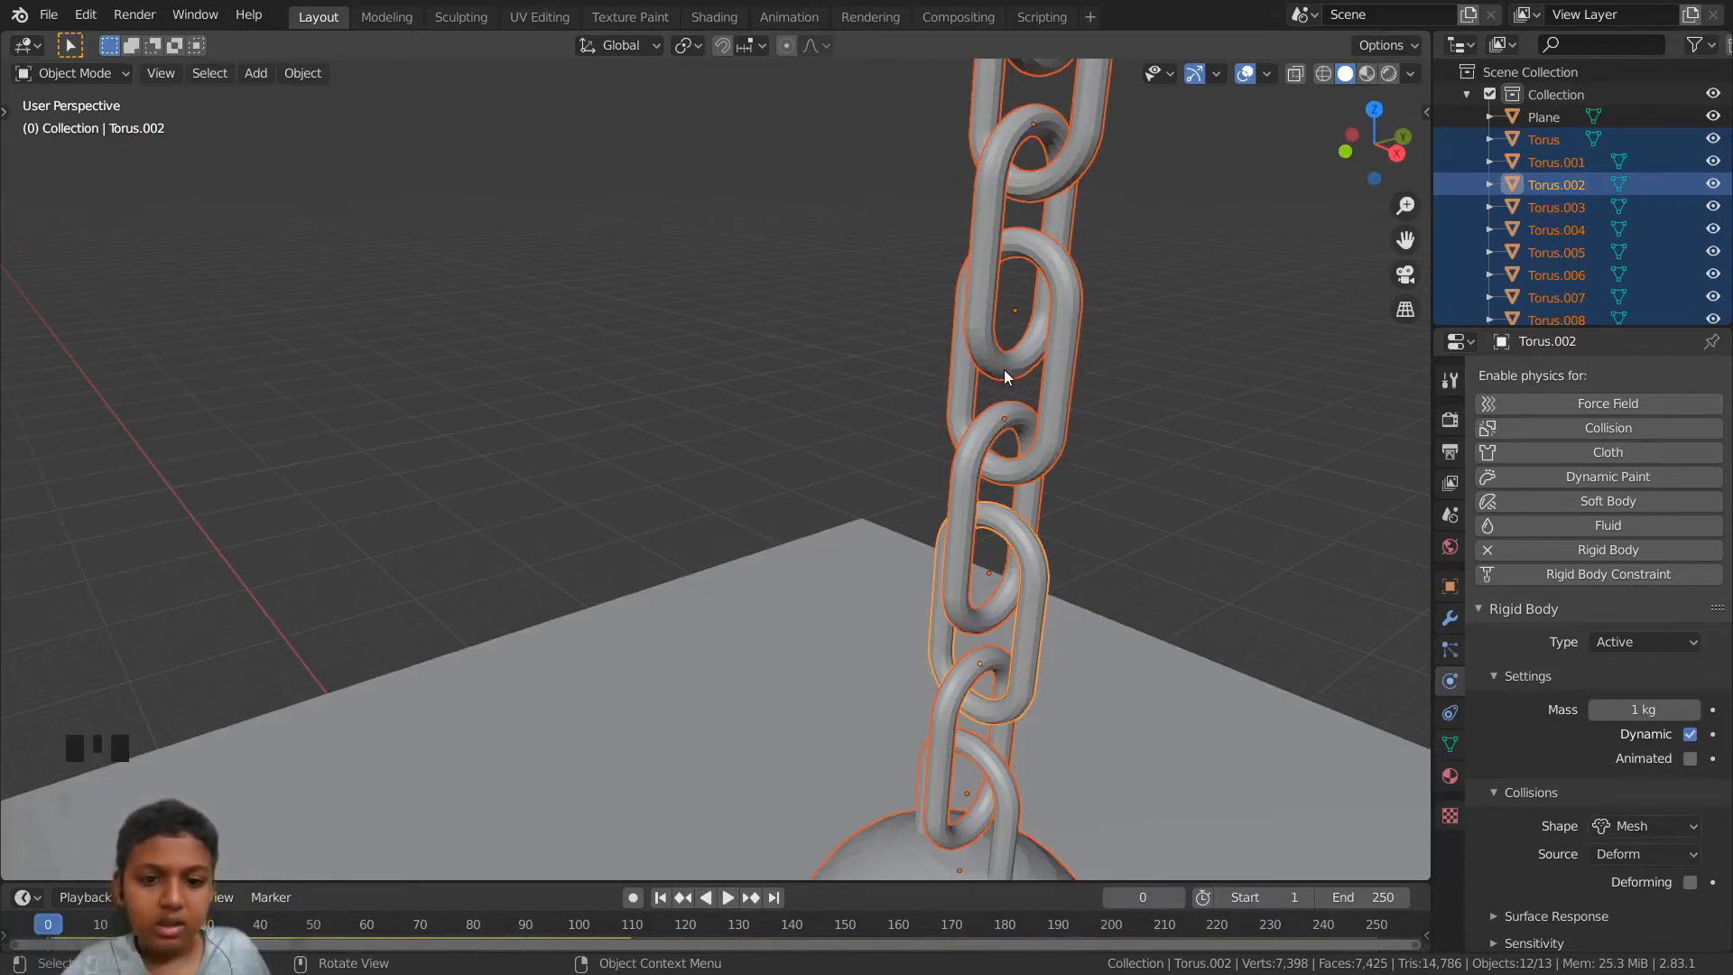
scroll(1013, 387, "down", 5)
middle_click_drag(936, 438, 731, 312)
scroll(904, 399, "down", 6)
- Set the origins of all chain links and the ball with Origin to Geometry, leaving the floor plane out
left_click_drag(781, 408, 873, 568)
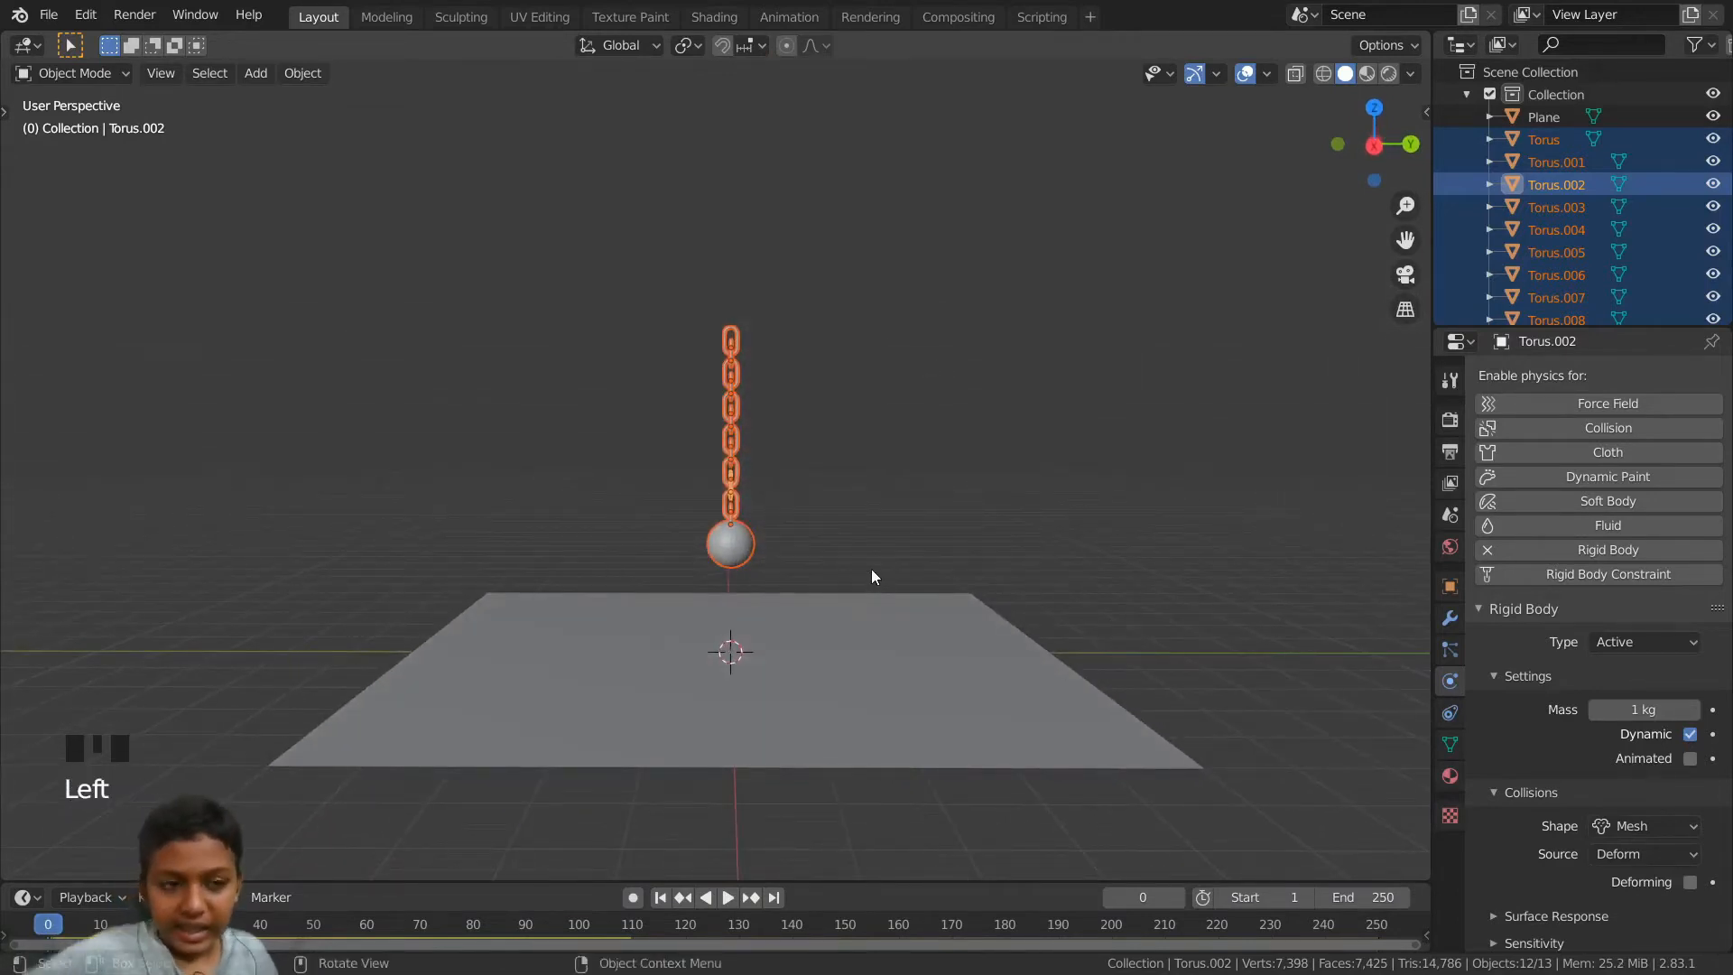
key("F3")
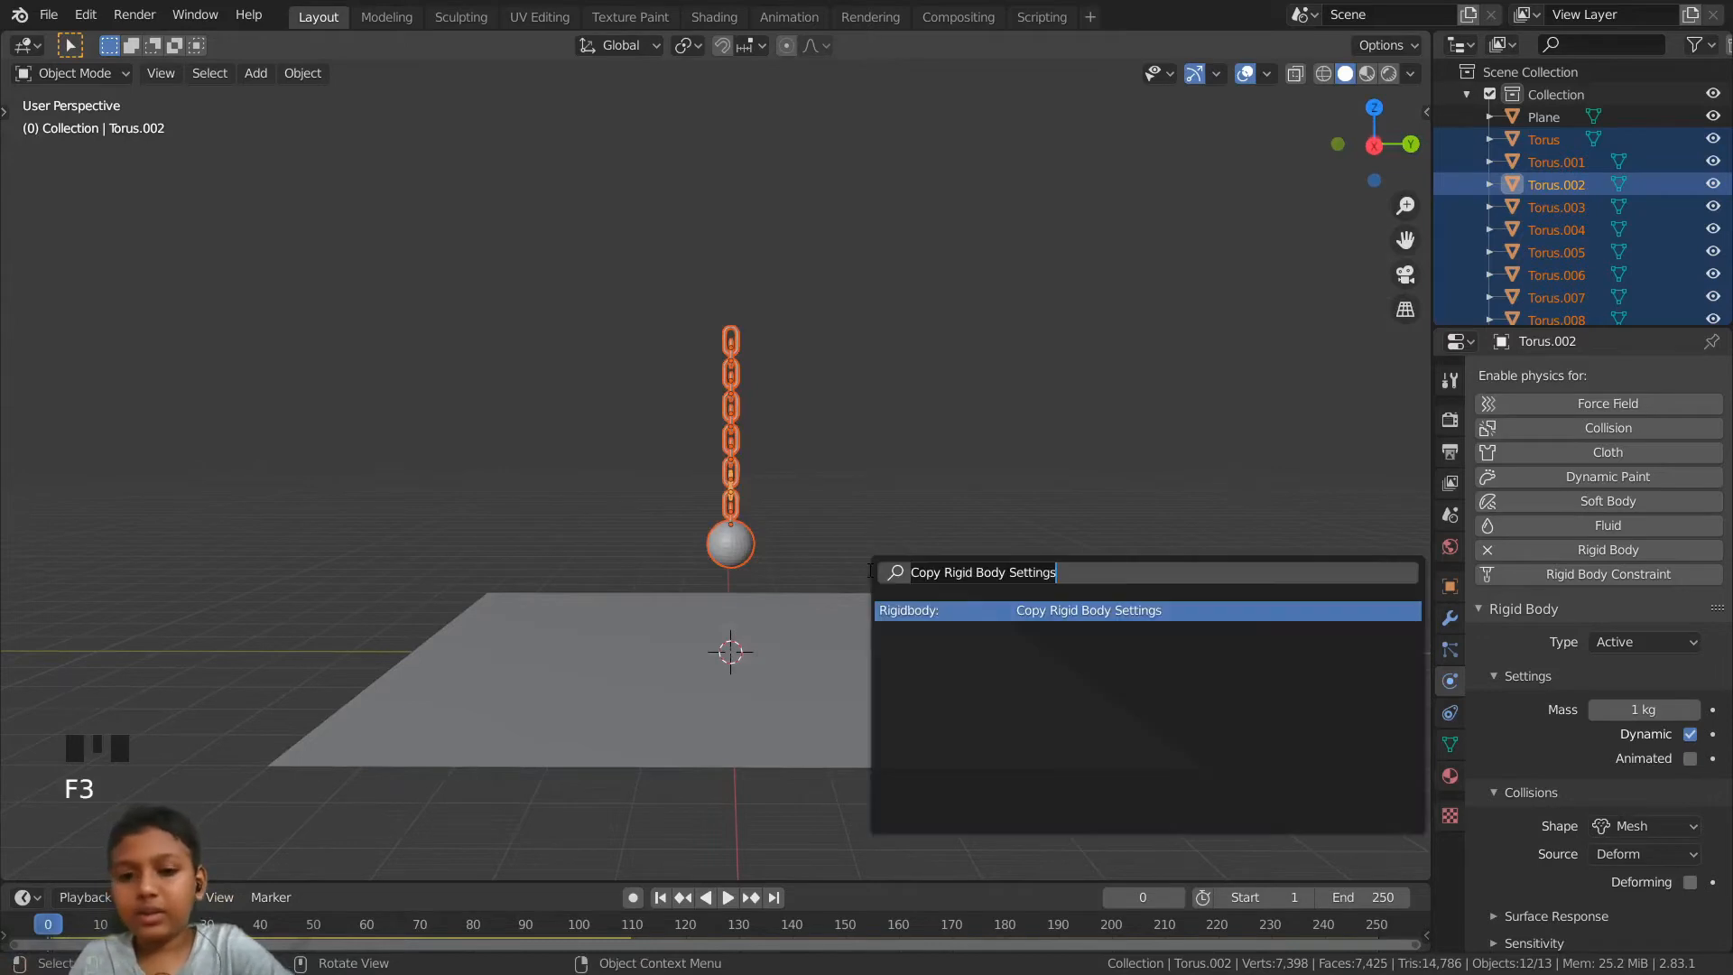
key("BackSpace")
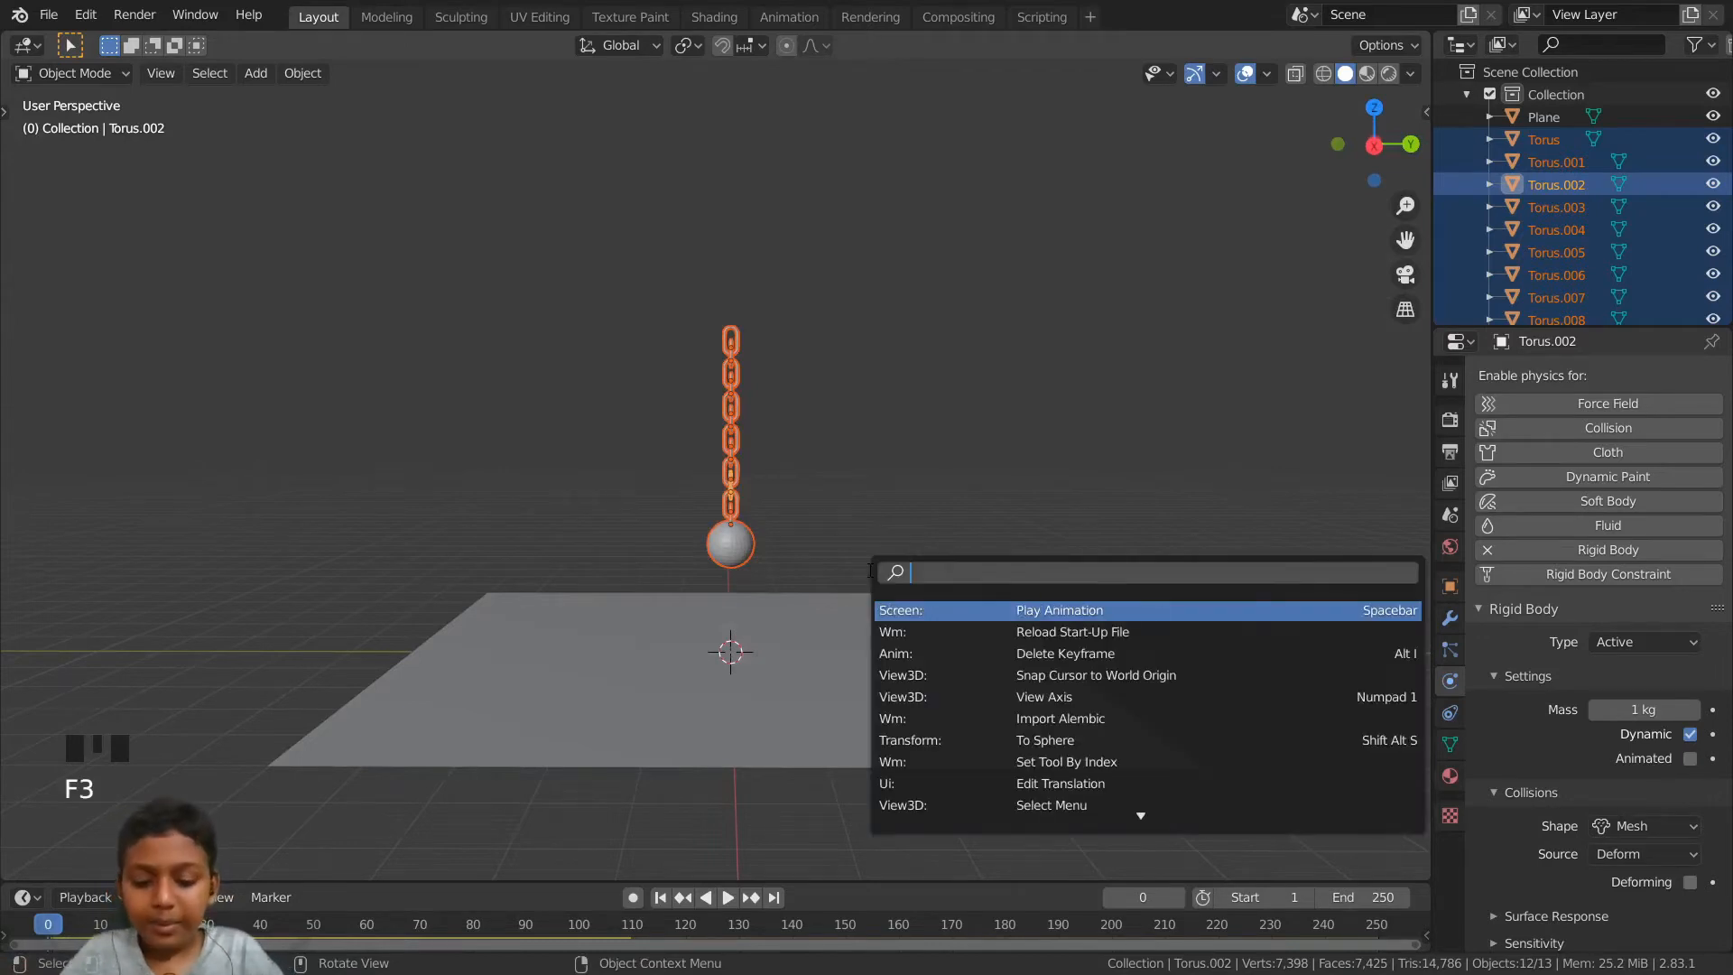
type("origin")
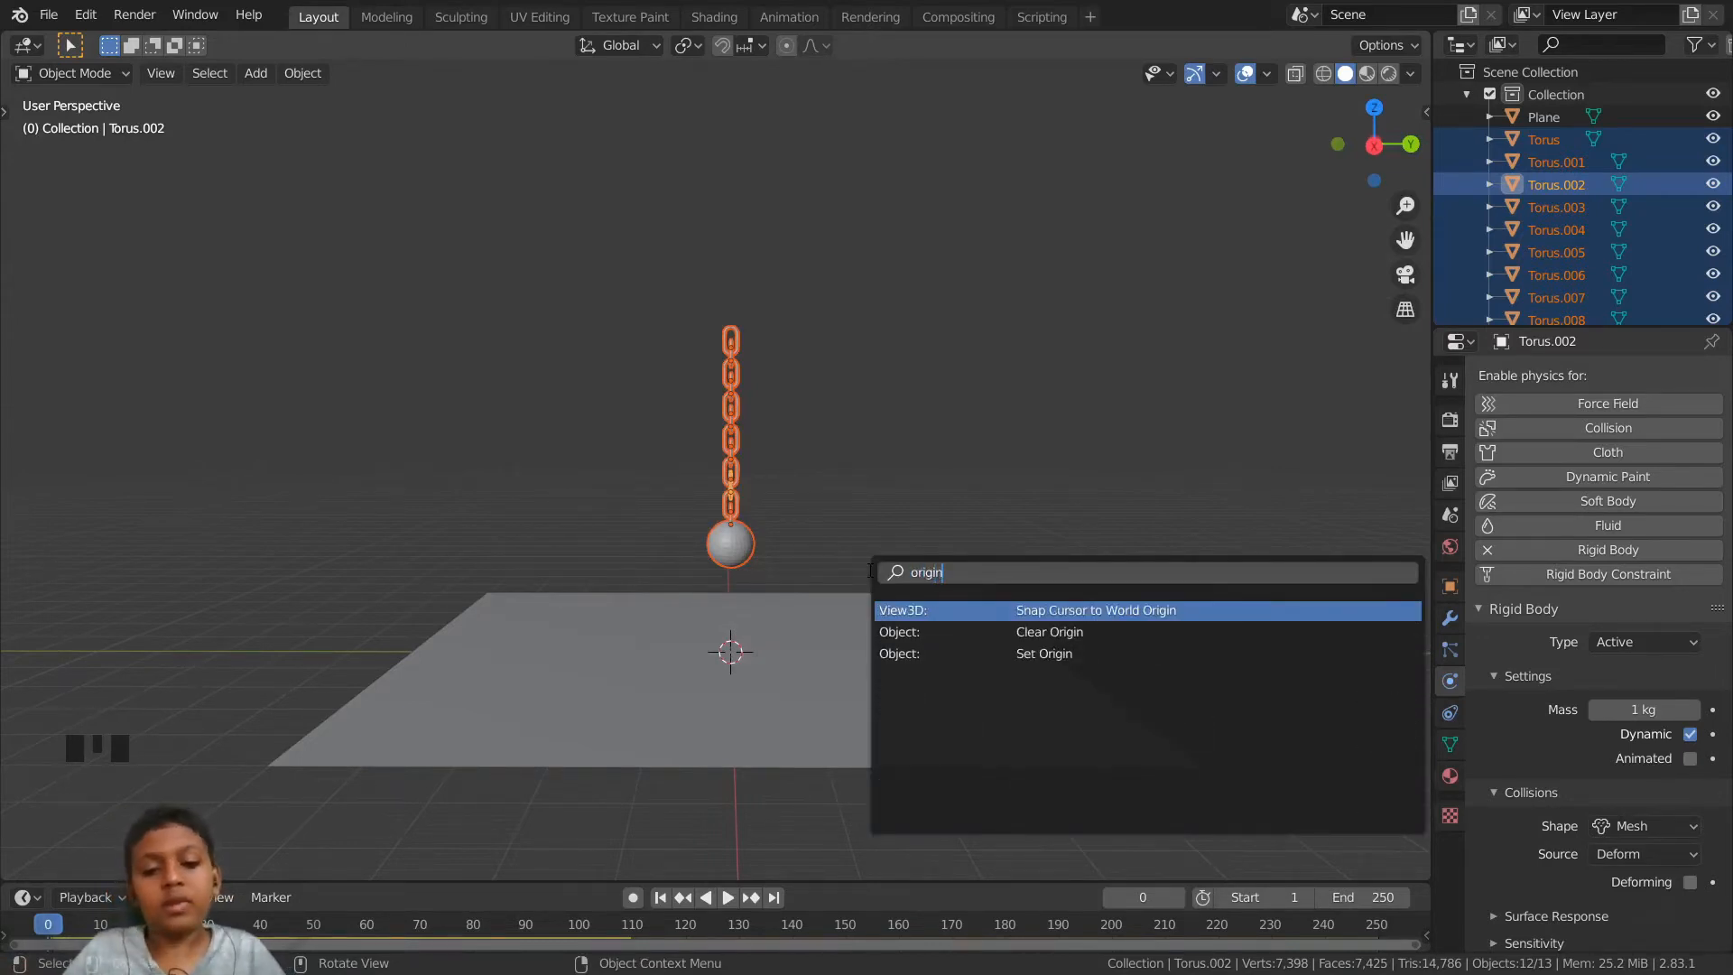
left_click(921, 653)
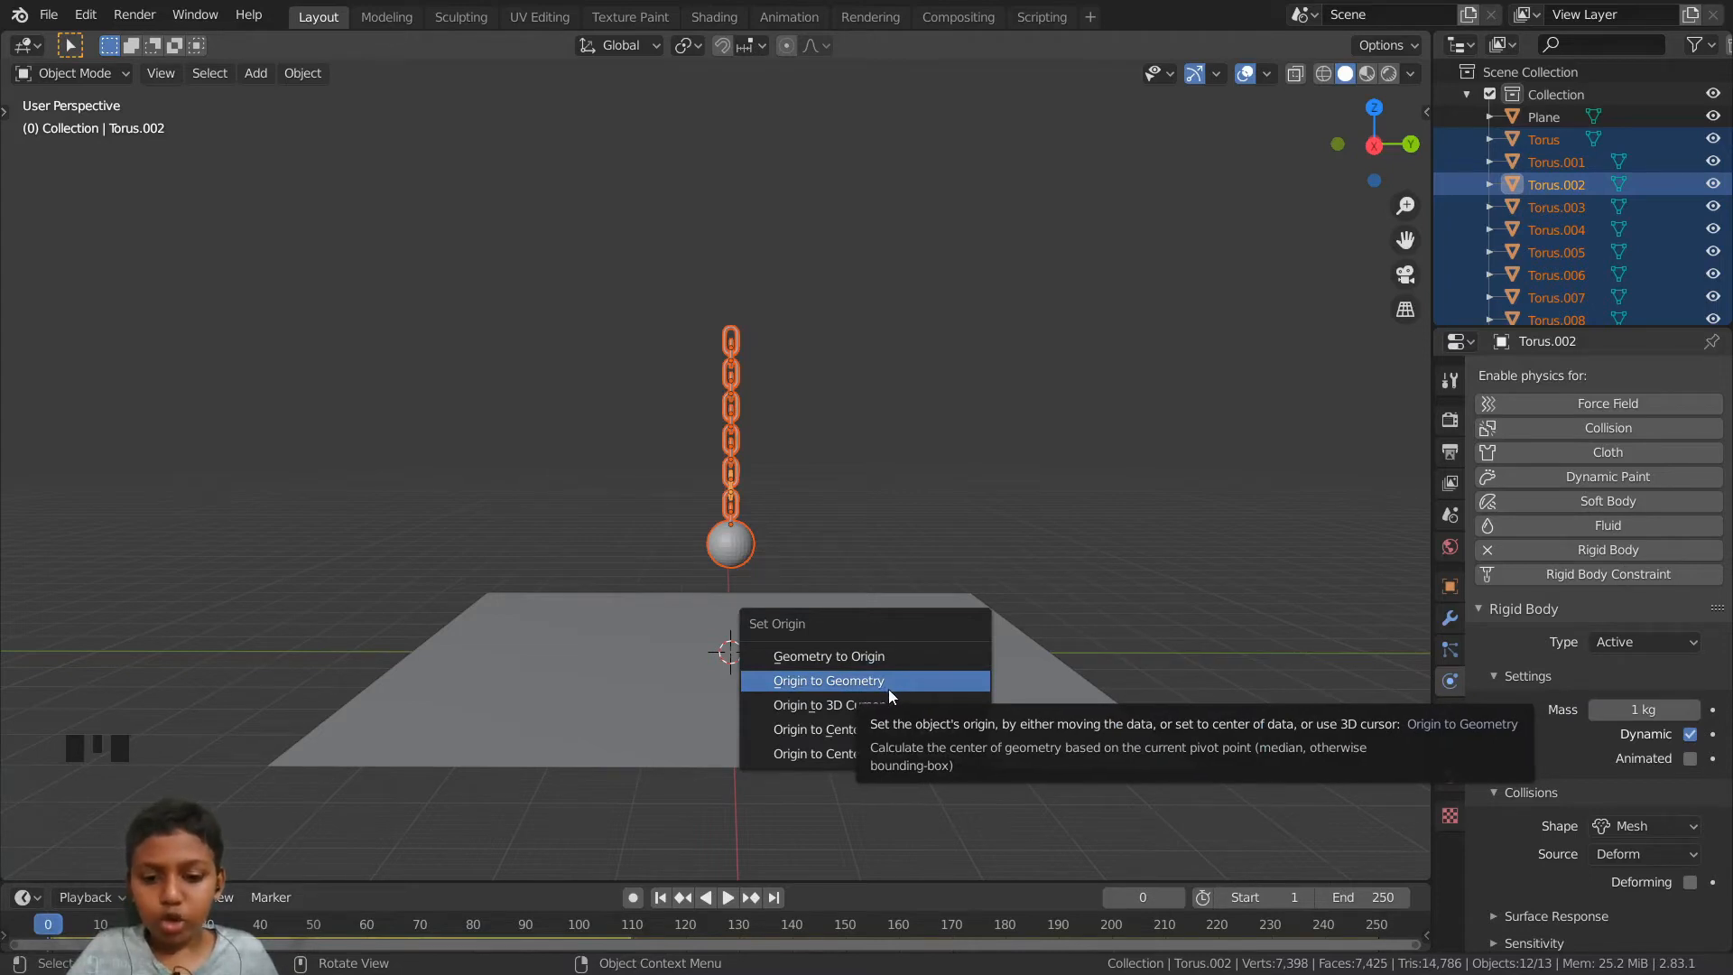
left_click(891, 686)
scroll(840, 569, "up", 9)
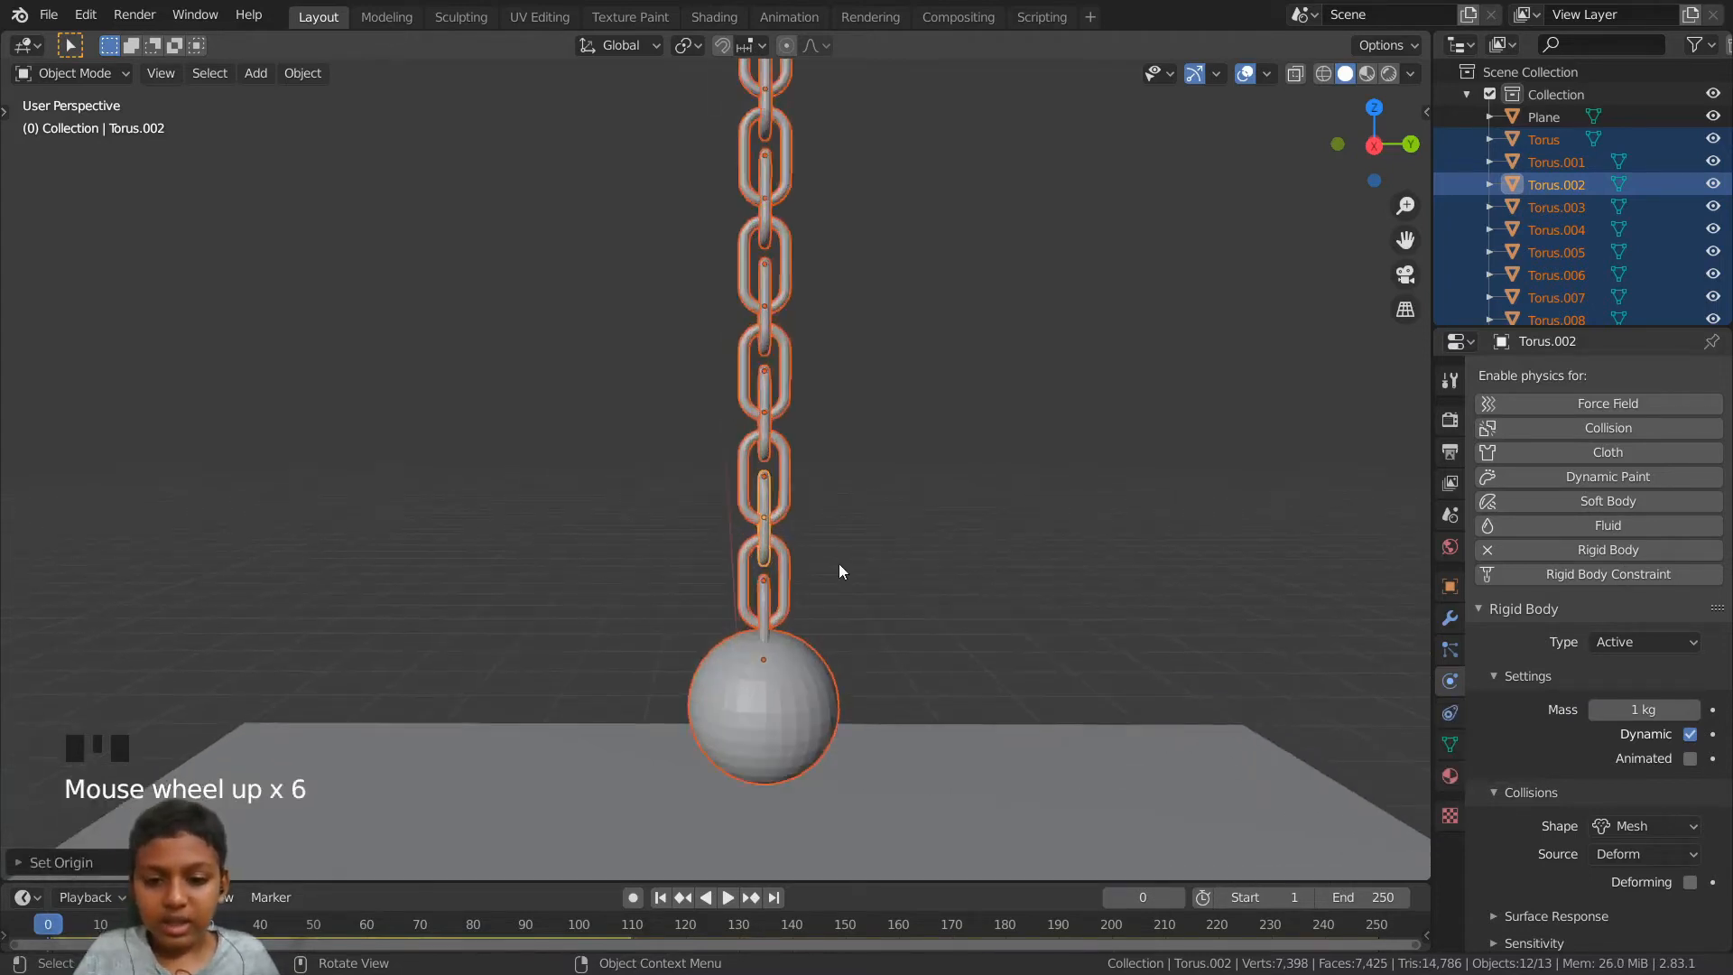
middle_click_drag(836, 598, 935, 599)
scroll(935, 599, "up", 2)
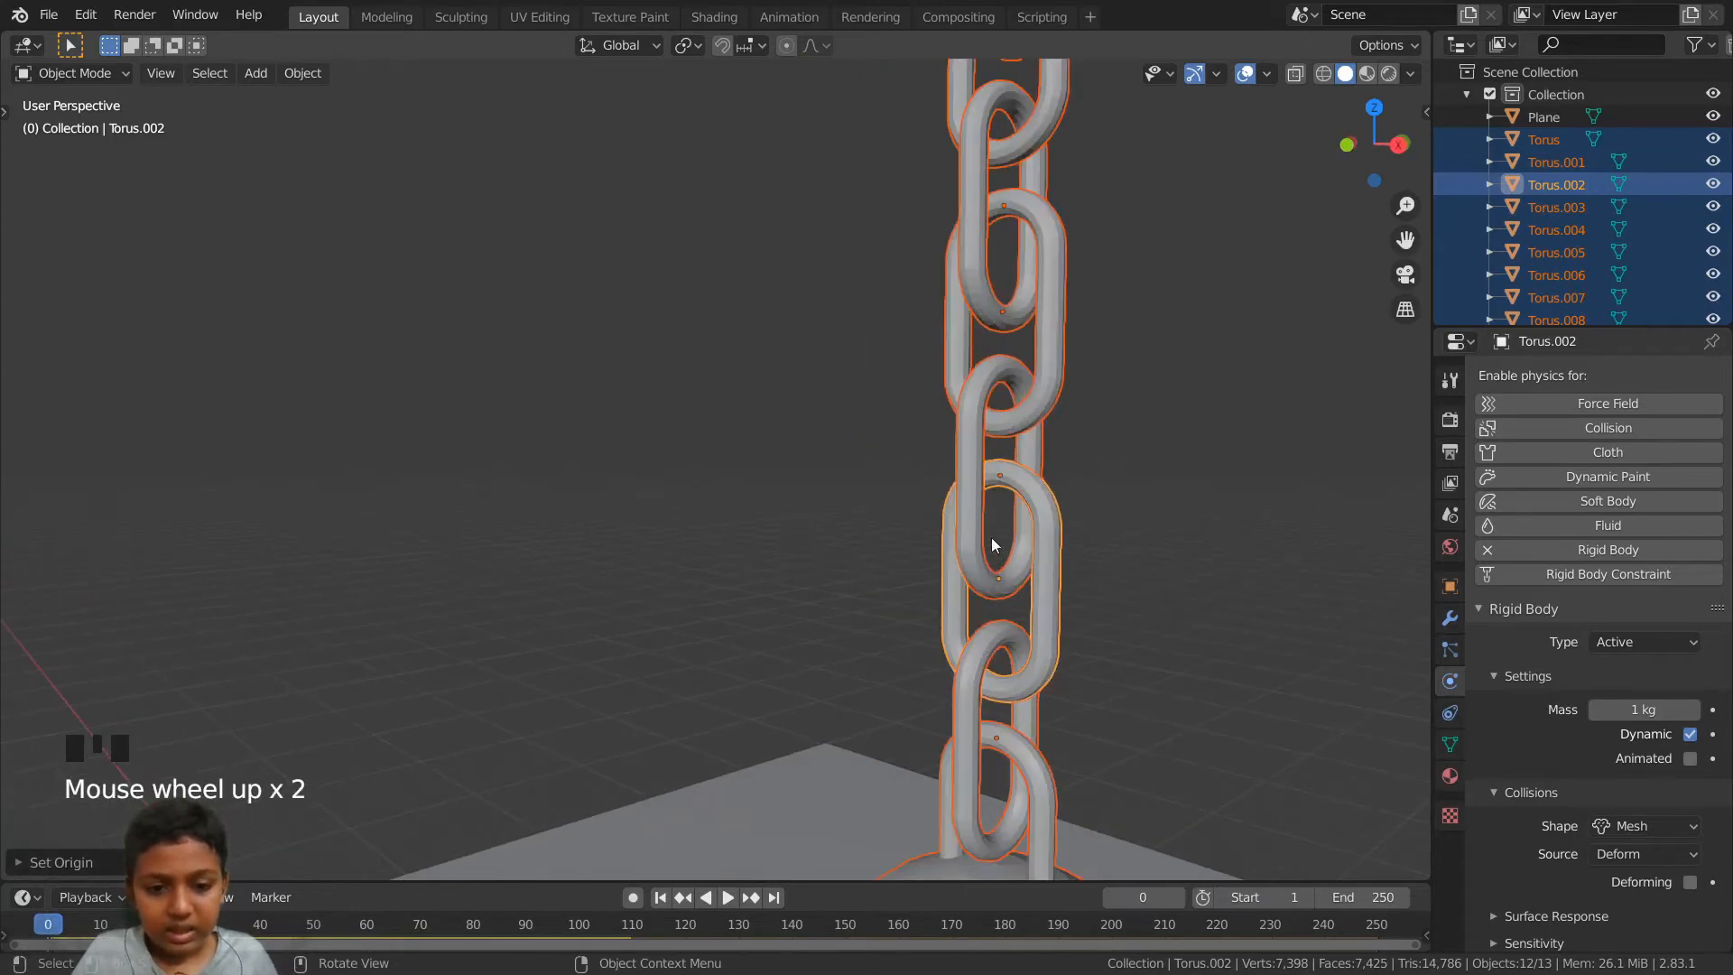
scroll(858, 658, "down", 8)
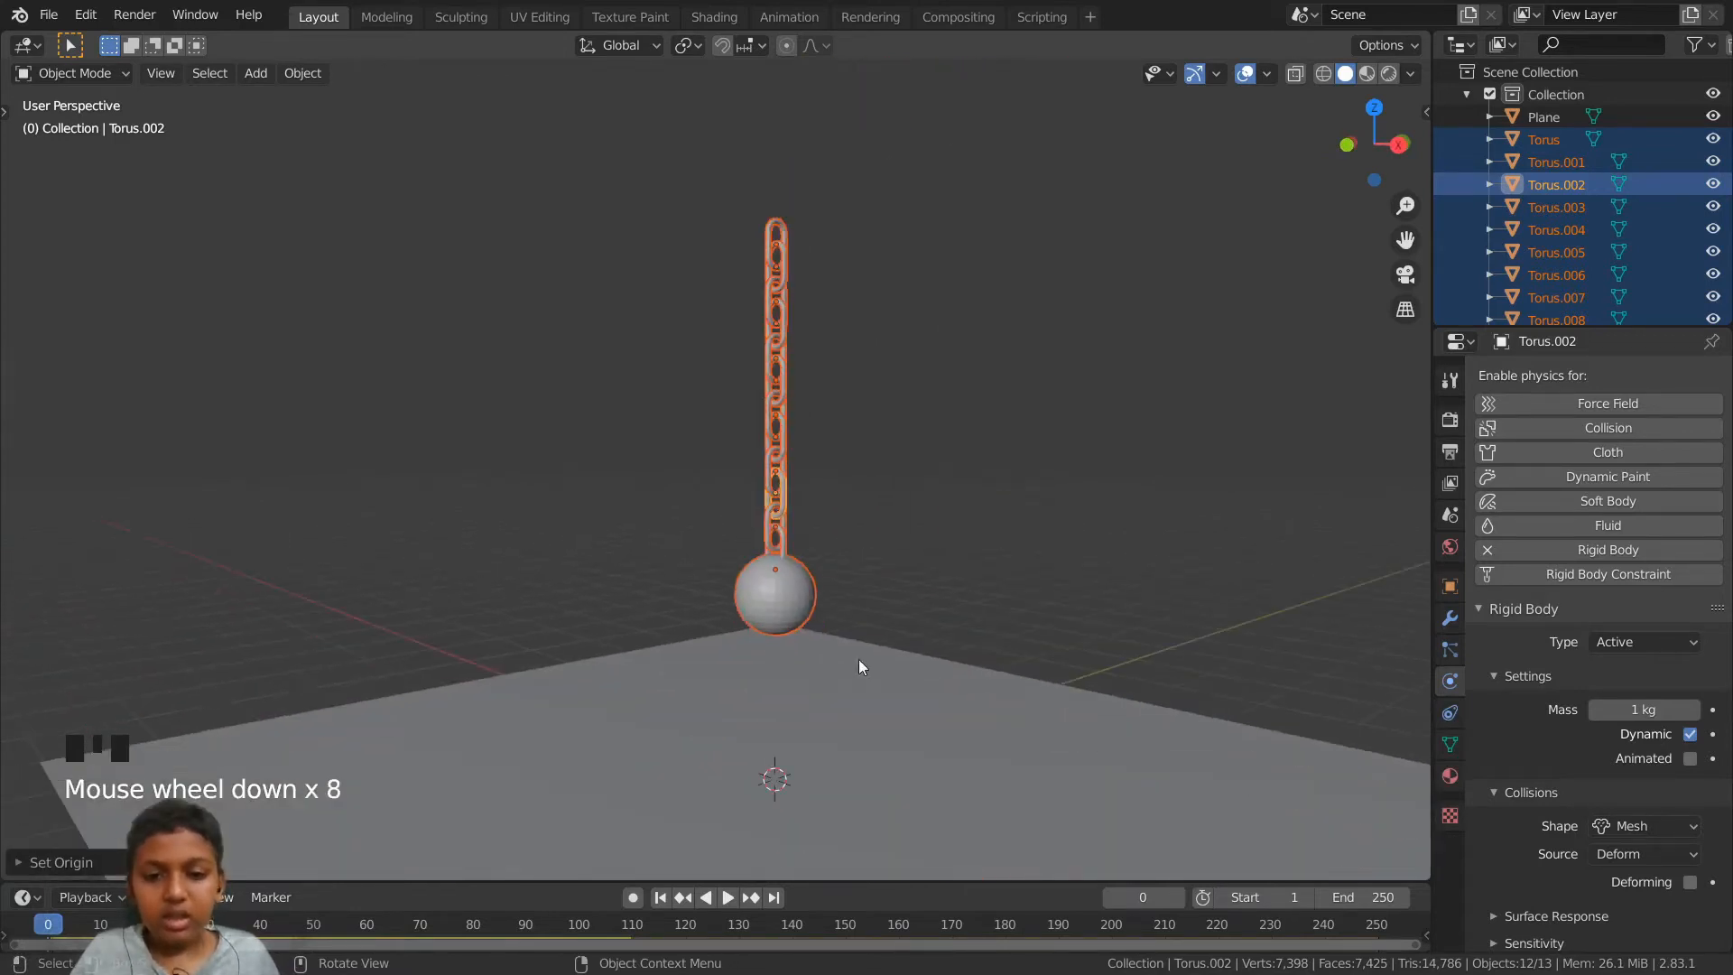
- Clear the selection, select the topmost chain link, play the rigid body simulation briefly, and return to frame 0
middle_click_drag(858, 659, 1078, 517)
left_click(1032, 514)
scroll(1064, 502, "down", 6)
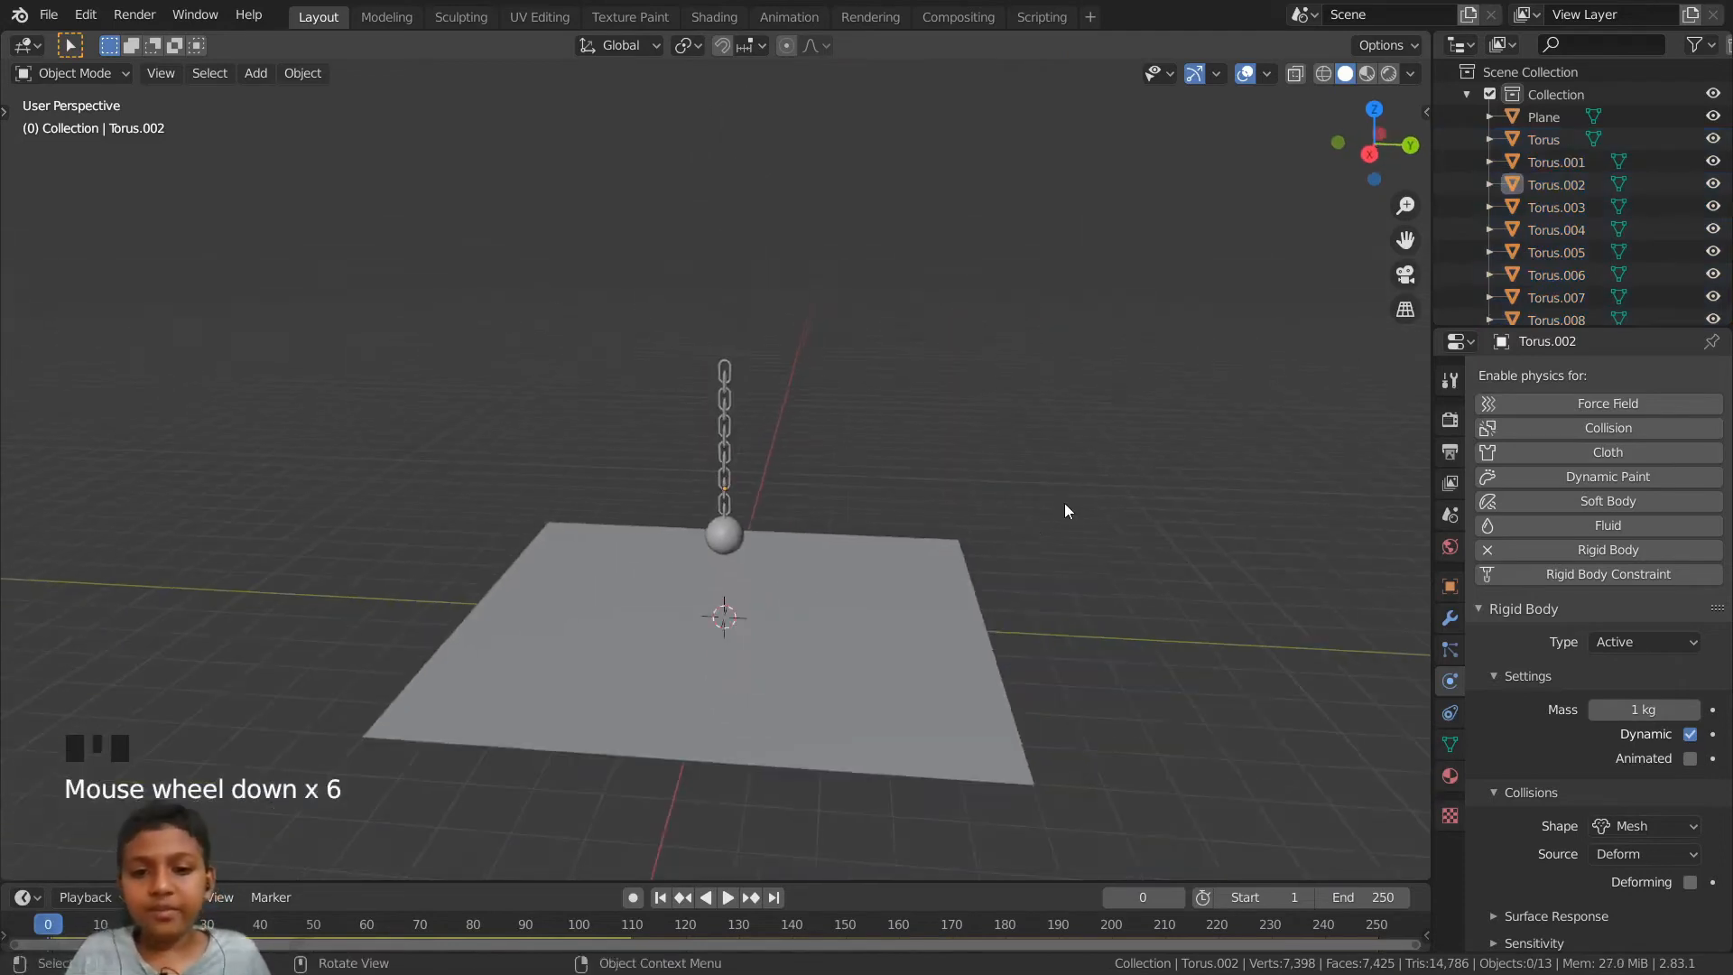
scroll(1017, 495, "up", 1)
scroll(821, 368, "up", 3)
scroll(766, 311, "down", 2)
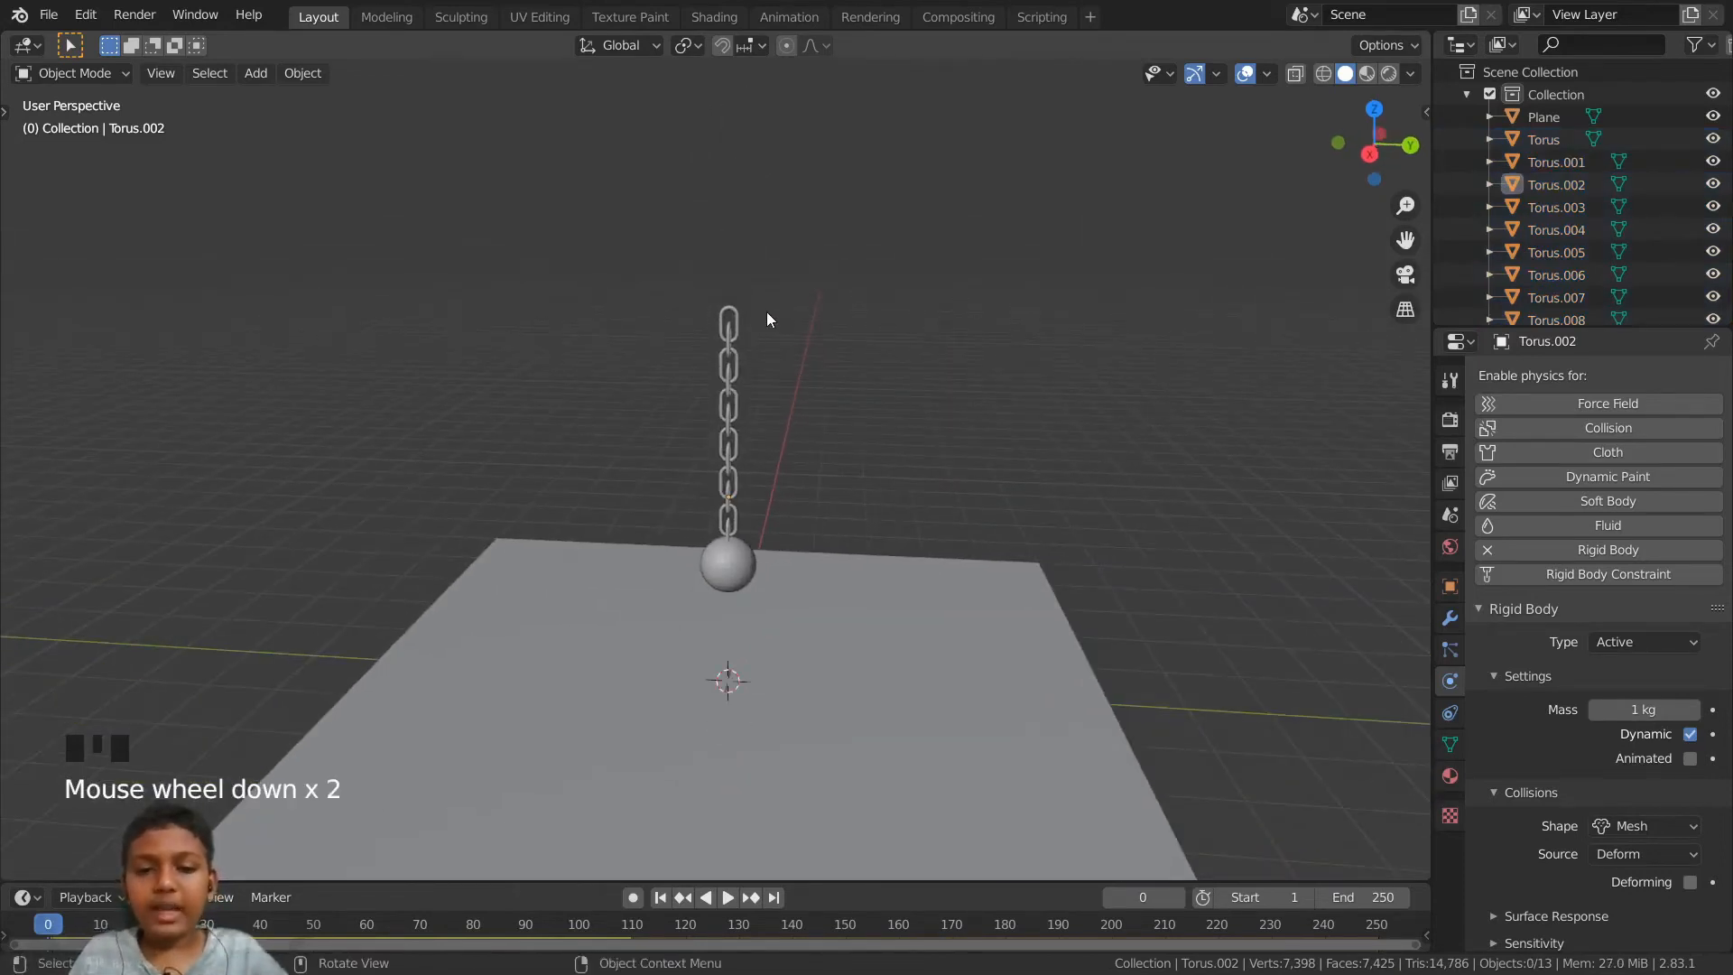
scroll(765, 311, "up", 3)
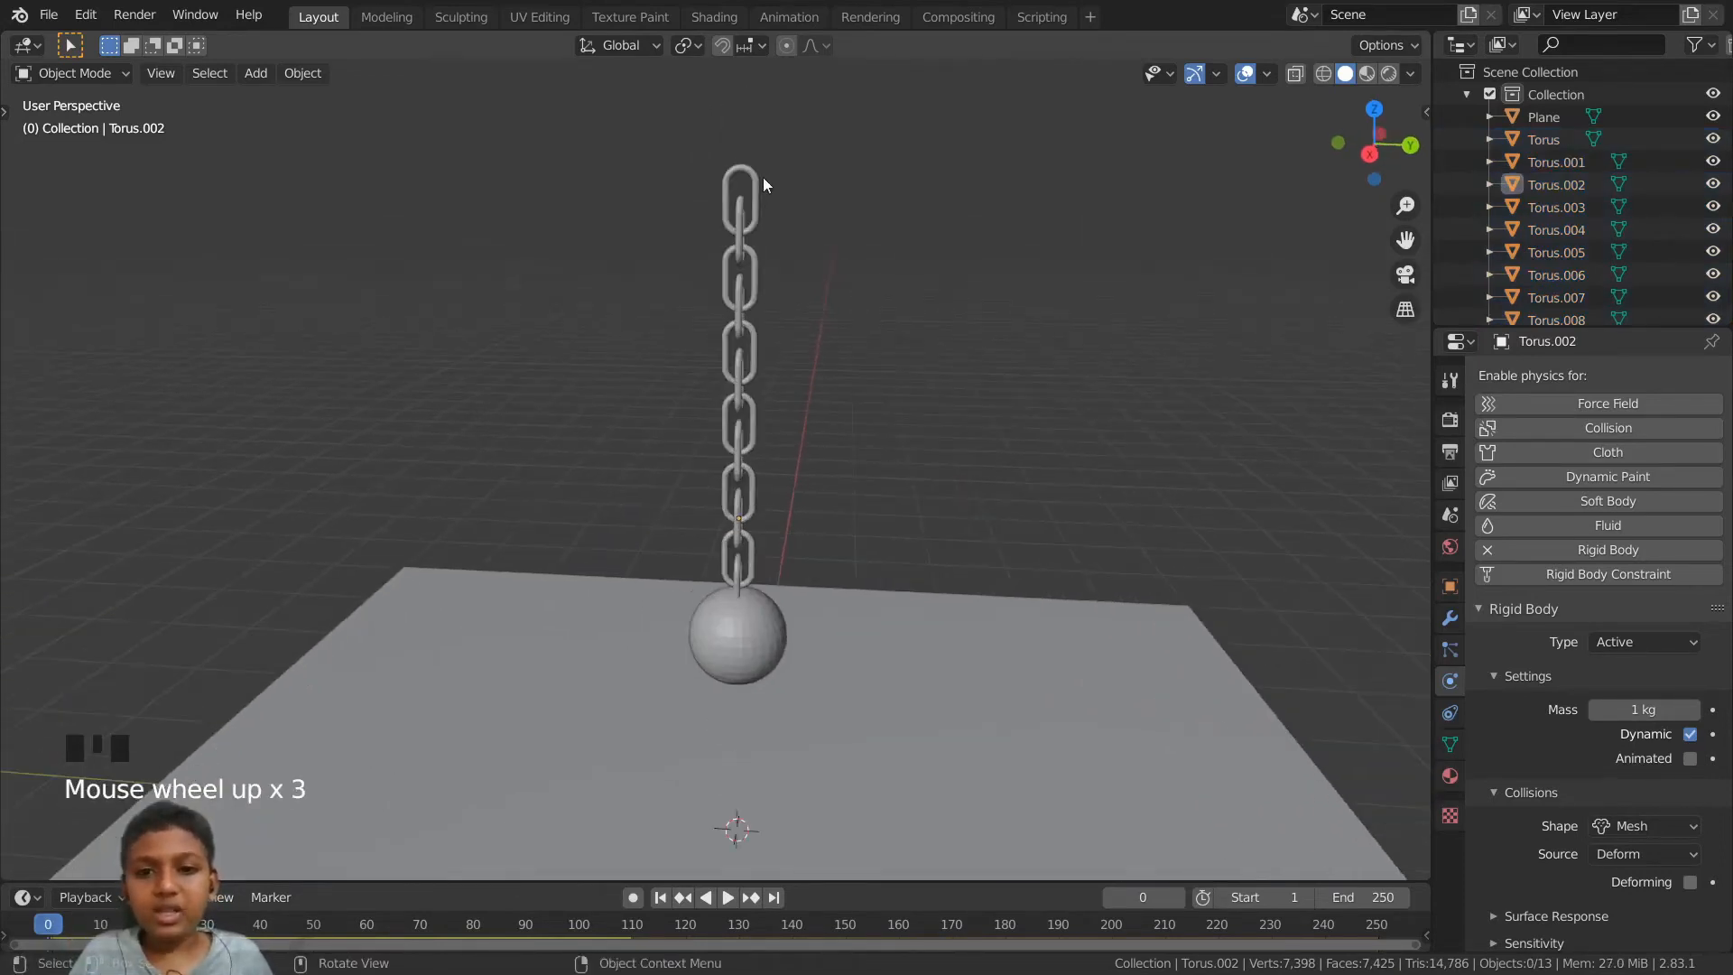
left_click(754, 187)
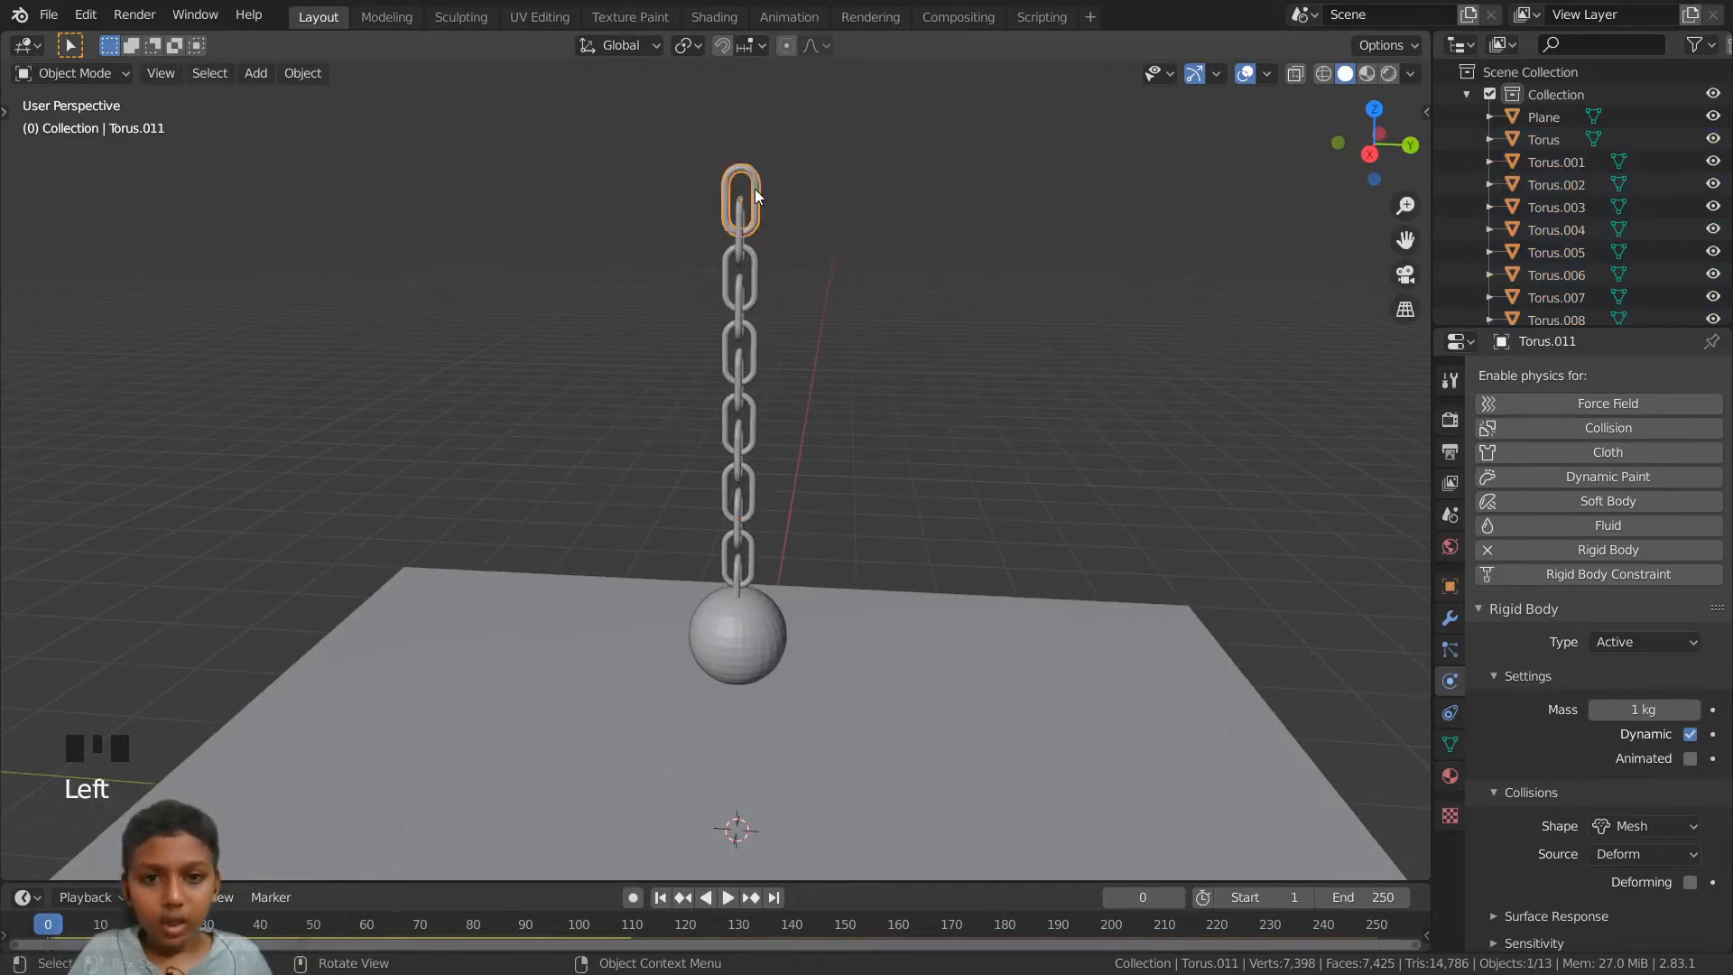
key("space")
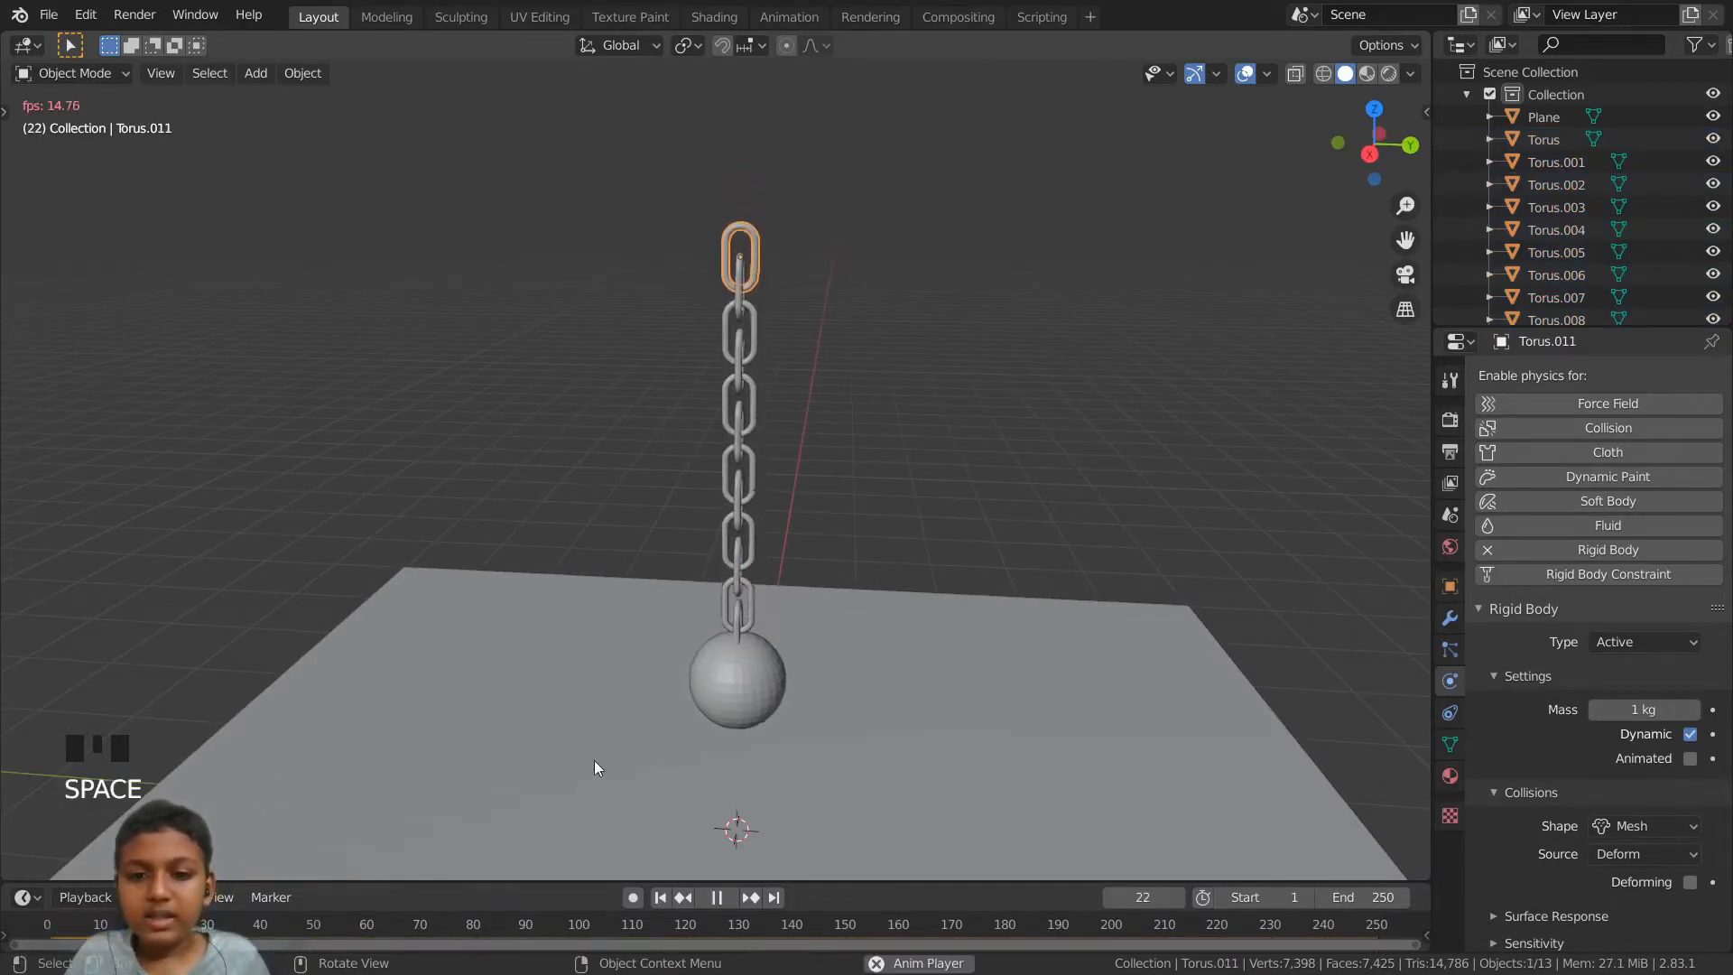
key("space")
left_click_drag(260, 930, 48, 930)
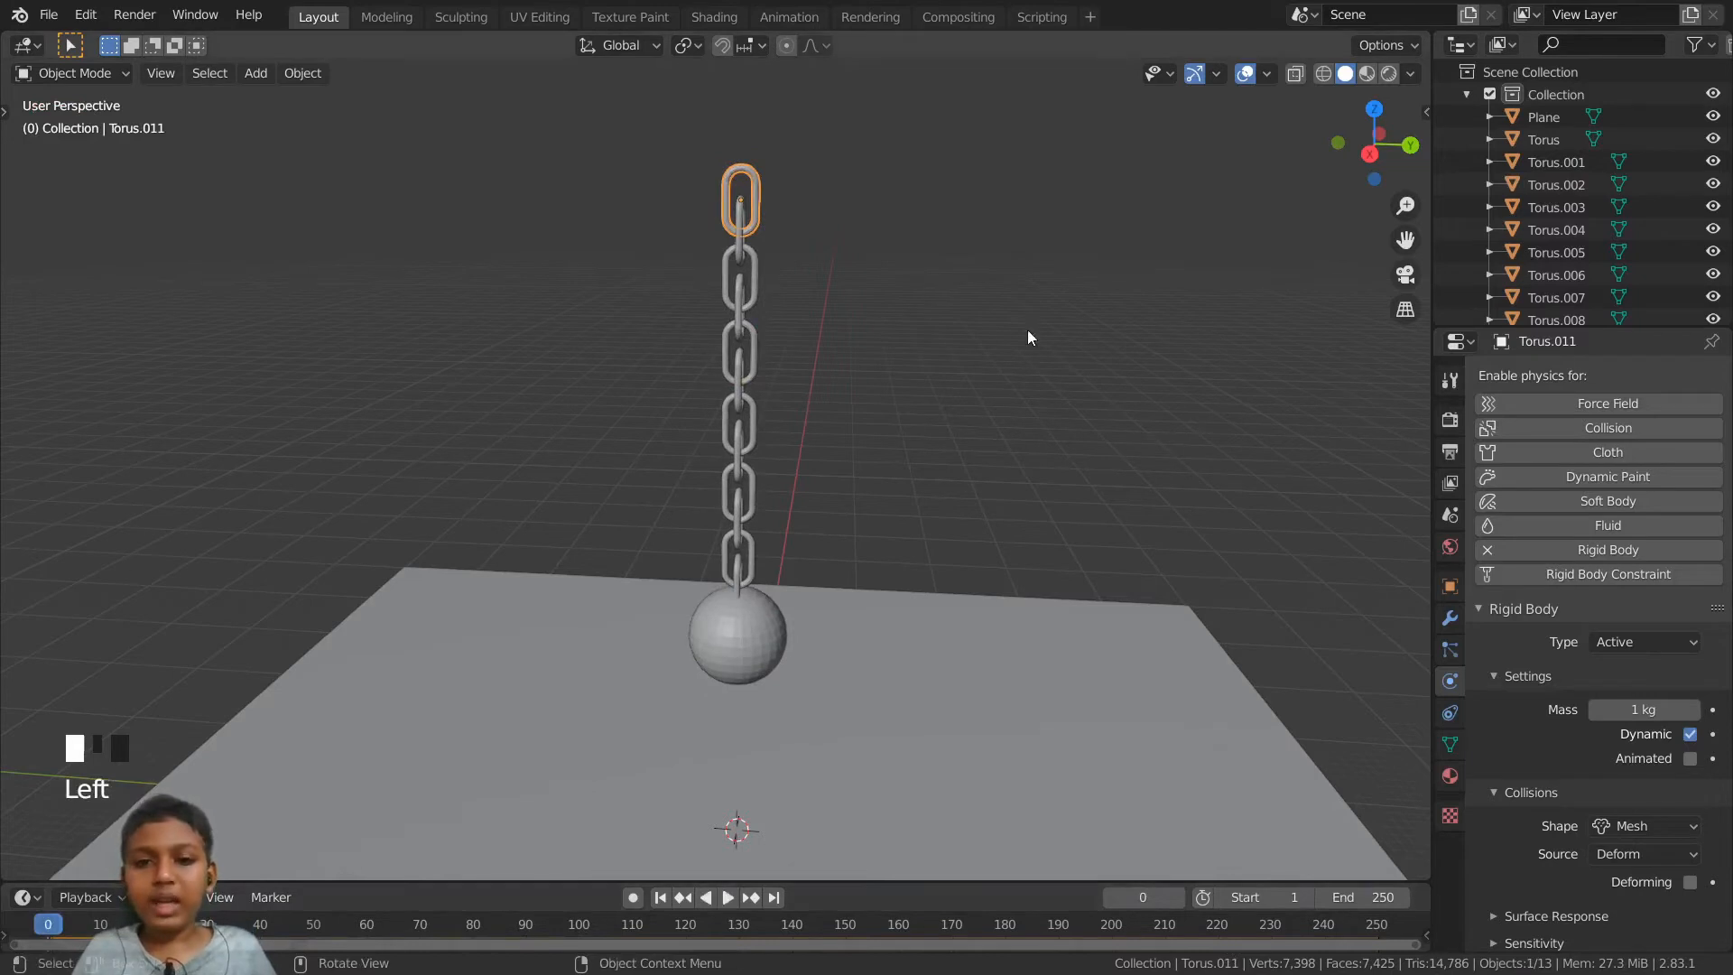
- Turn off the Dynamic rigid body setting for the topmost chain link
left_click(777, 190)
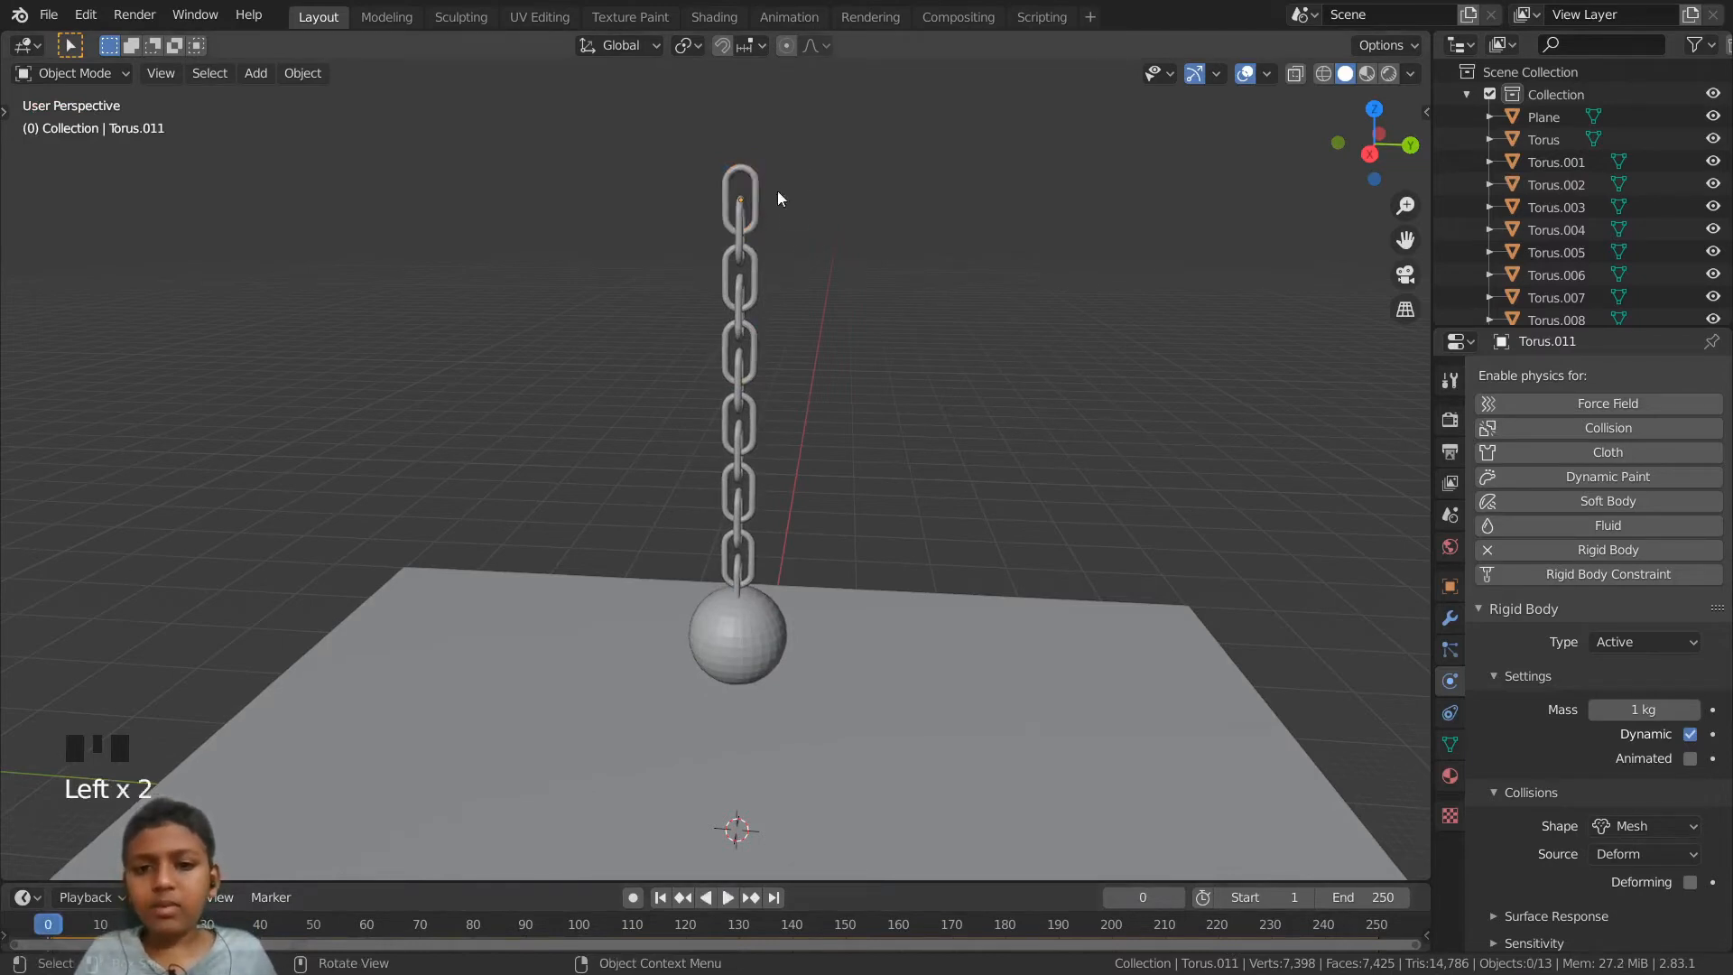
left_click(752, 178)
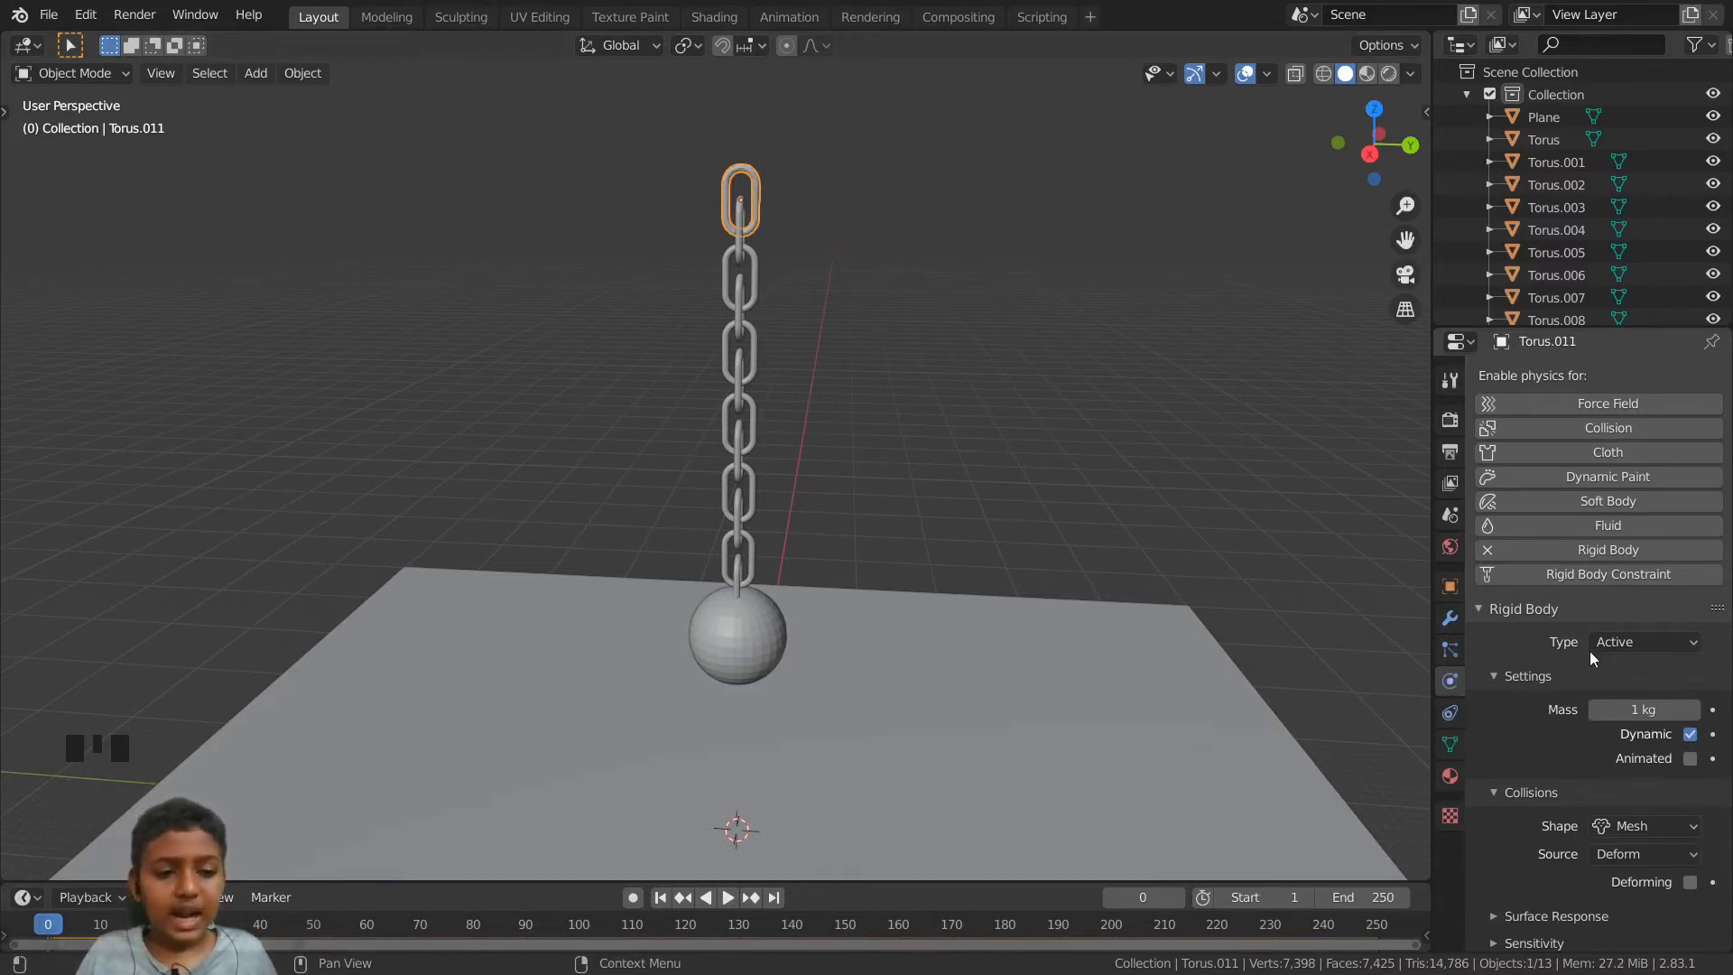
left_click(1688, 735)
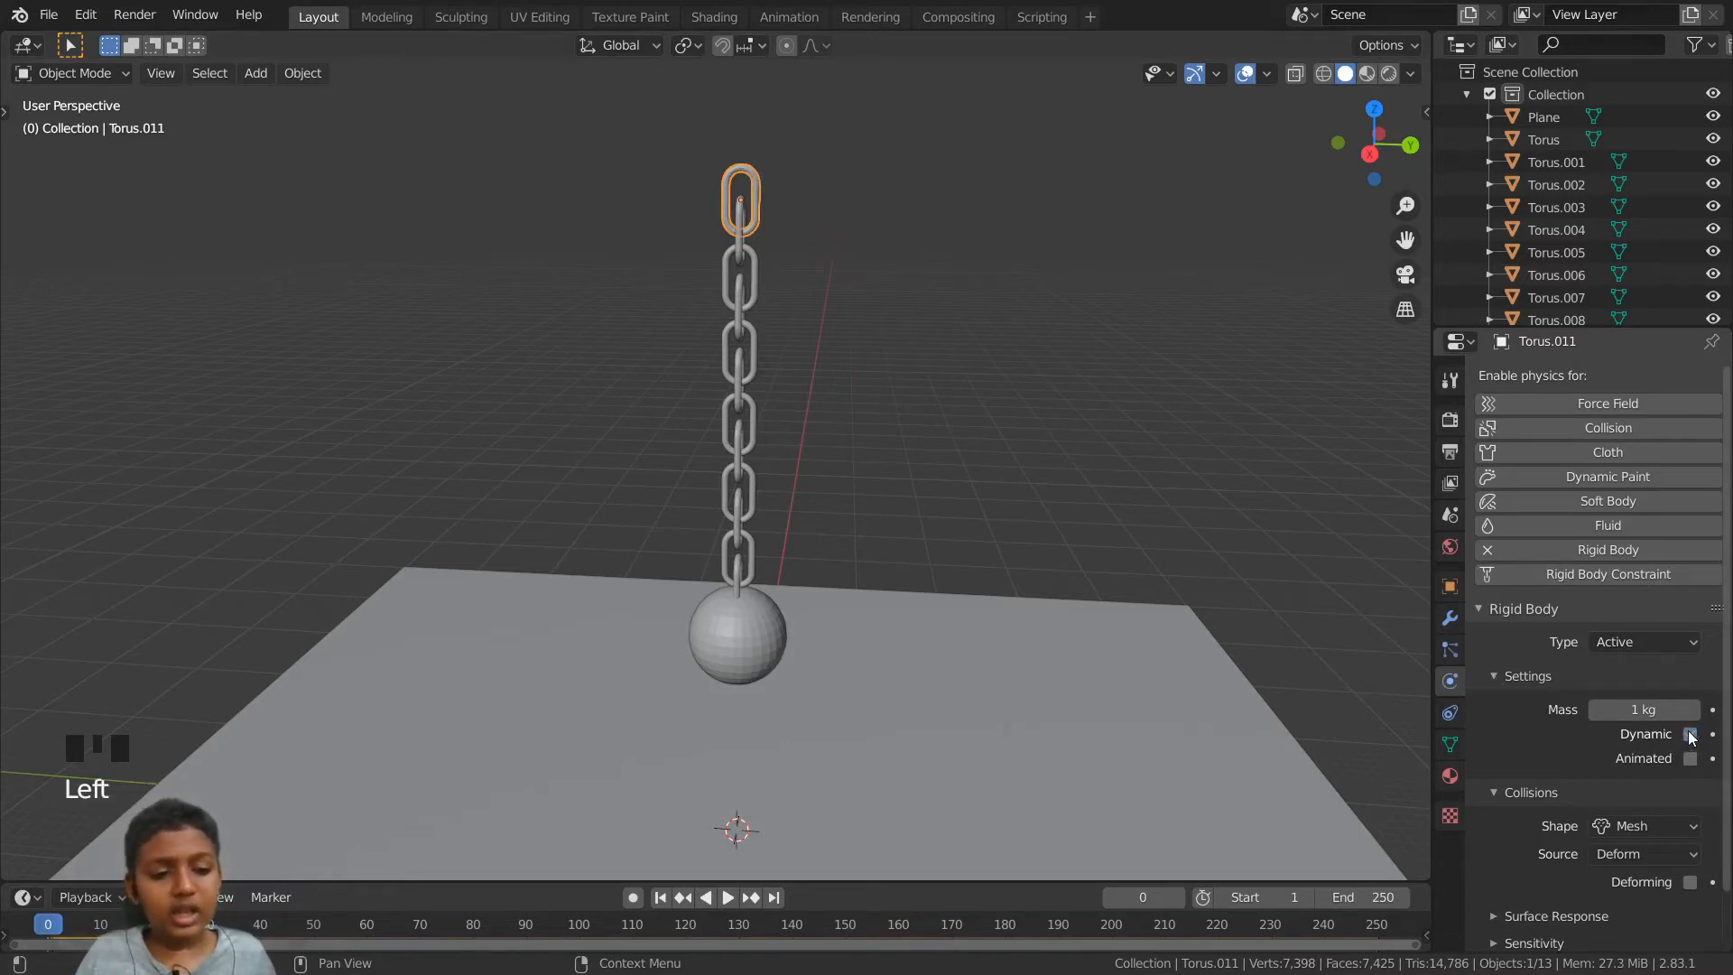
- Play the simulation to check how the chain hangs from its topmost link, and rewind to frame 0
scroll(789, 313, "down", 4)
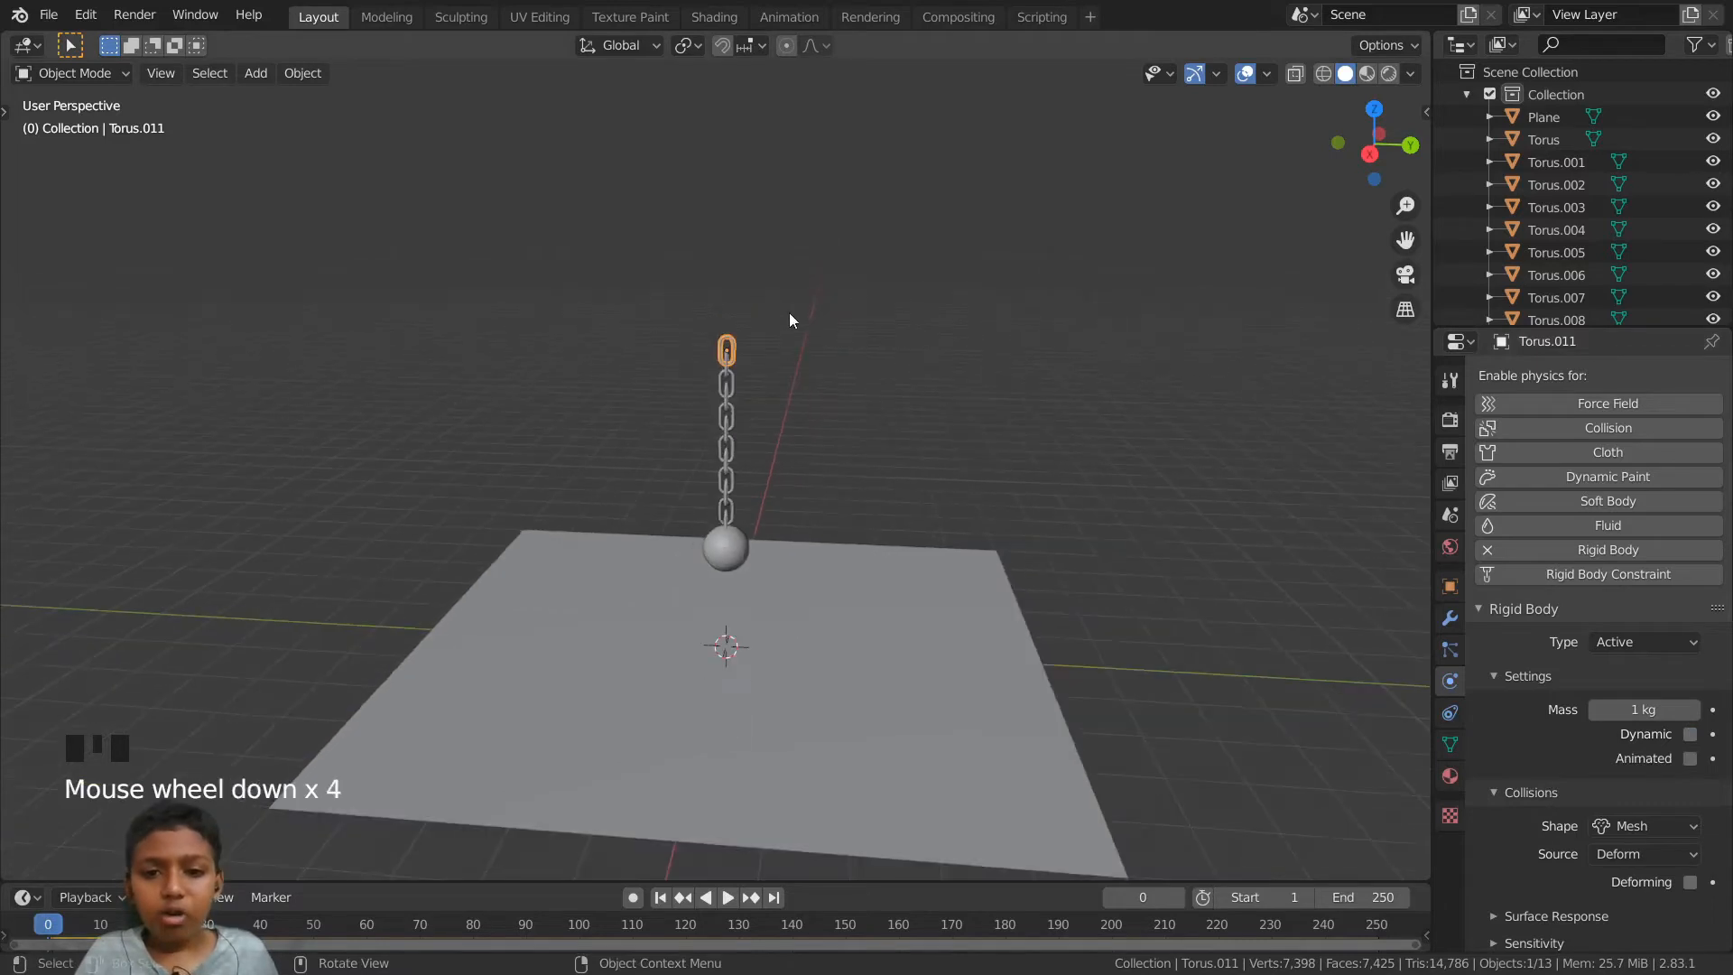
middle_click_drag(789, 312, 789, 316)
key("space")
scroll(857, 413, "up", 3)
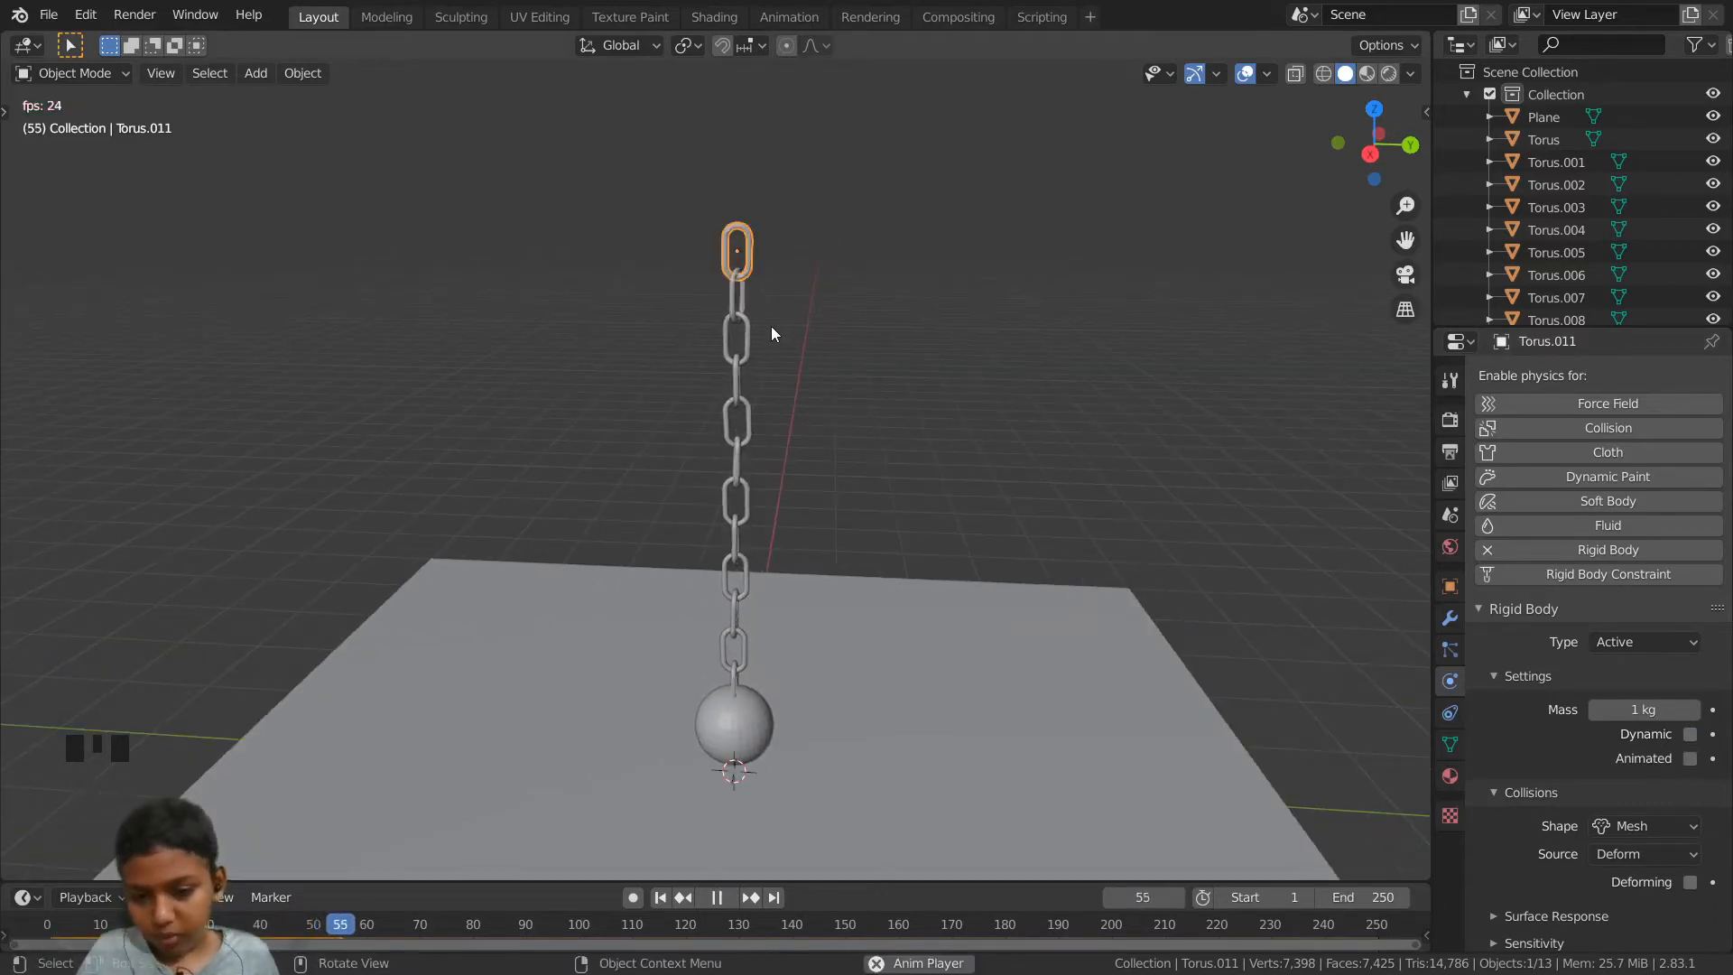
middle_click_drag(771, 326, 722, 298)
key("space")
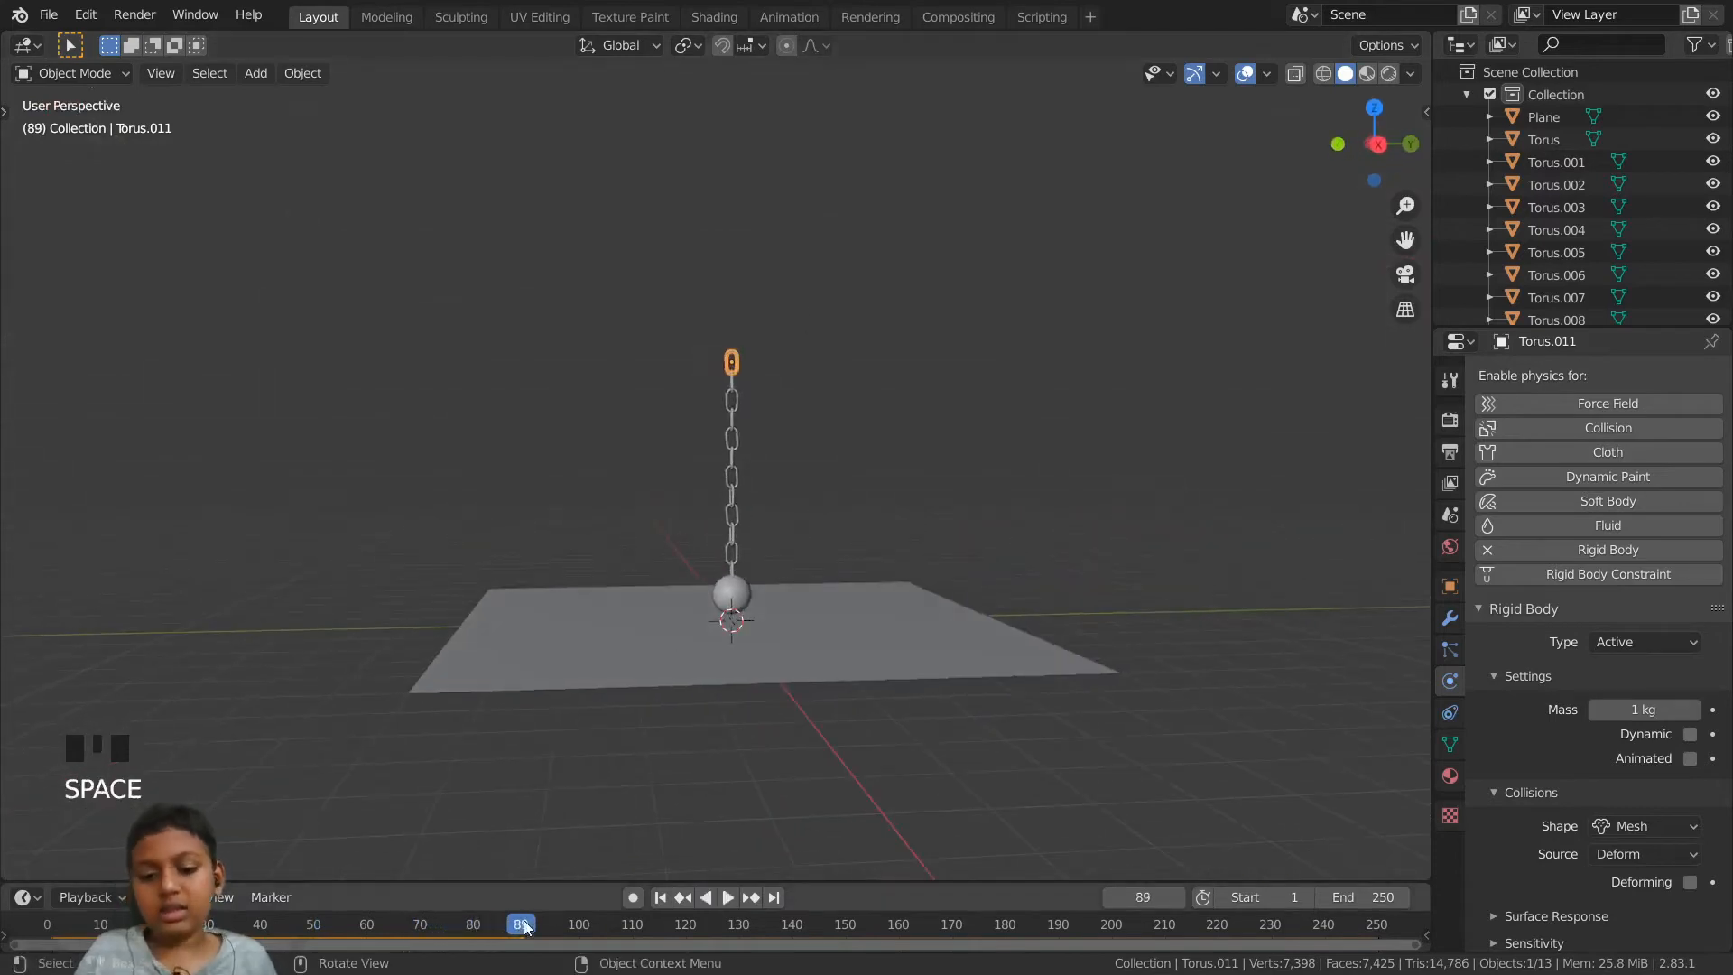
left_click(1204, 908)
left_click_drag(1204, 908, 771, 418)
- Snap the 3D cursor to the selected topmost chain link
scroll(772, 419, "up", 5)
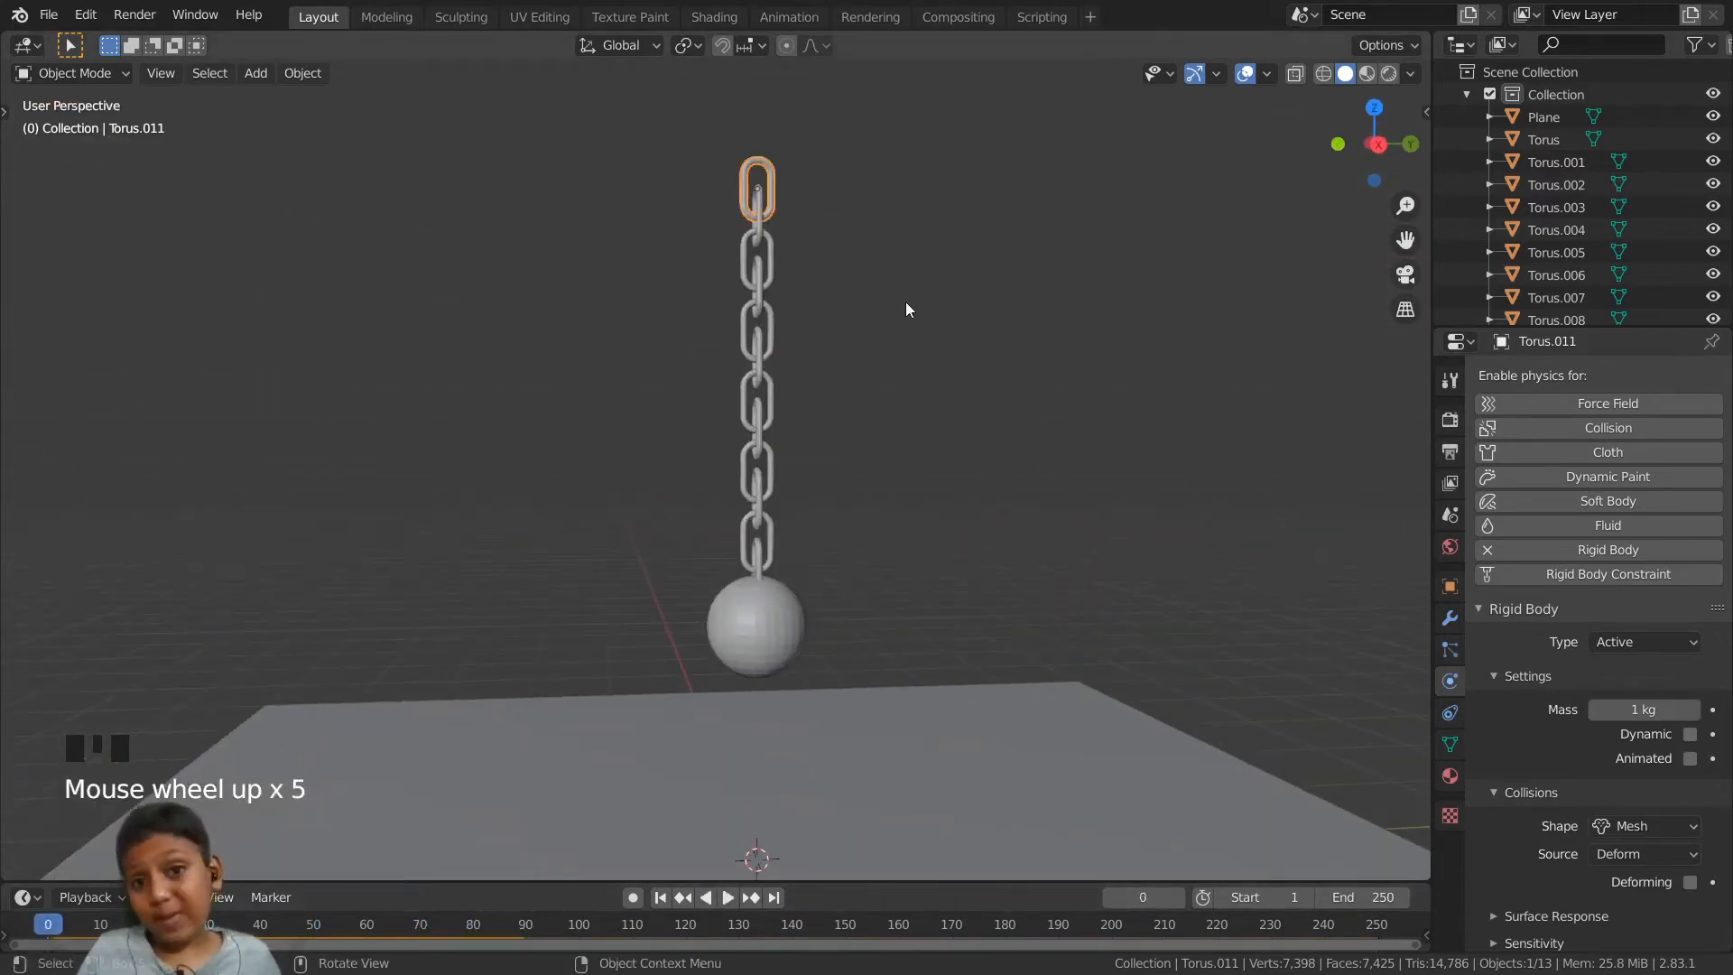
middle_click(886, 339)
scroll(882, 340, "down", 2)
middle_click_drag(902, 320, 932, 260)
middle_click_drag(833, 386, 786, 243)
scroll(821, 201, "up", 1)
scroll(821, 200, "down", 4)
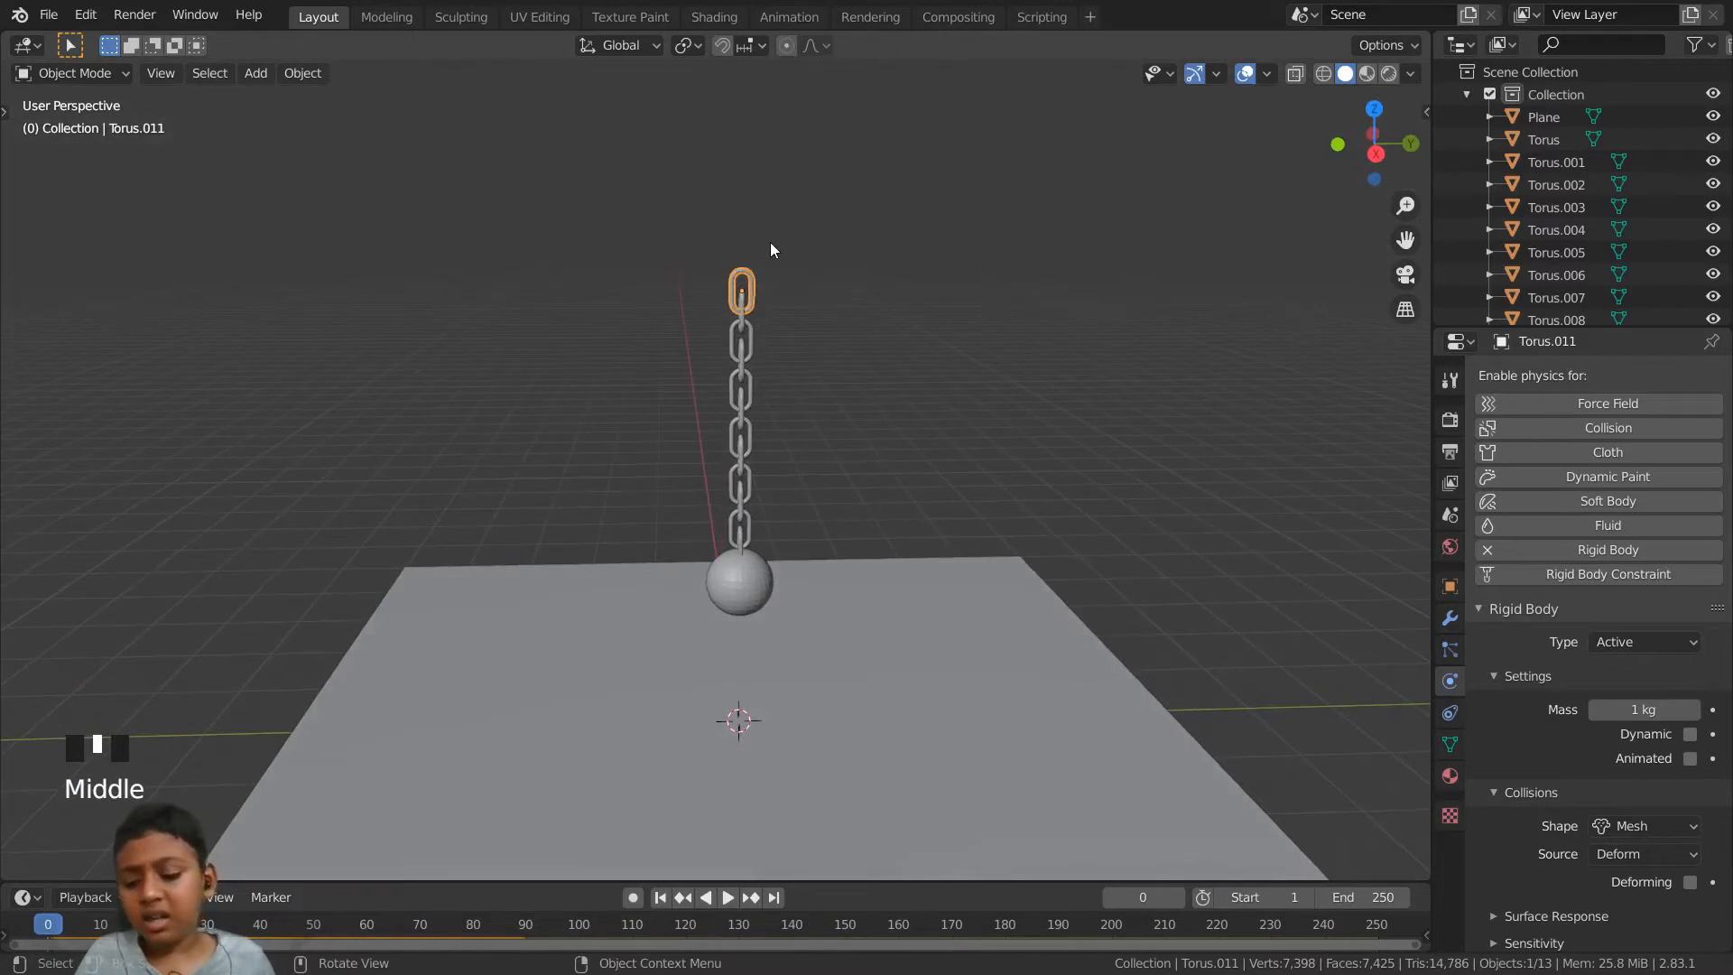
key("shift+s")
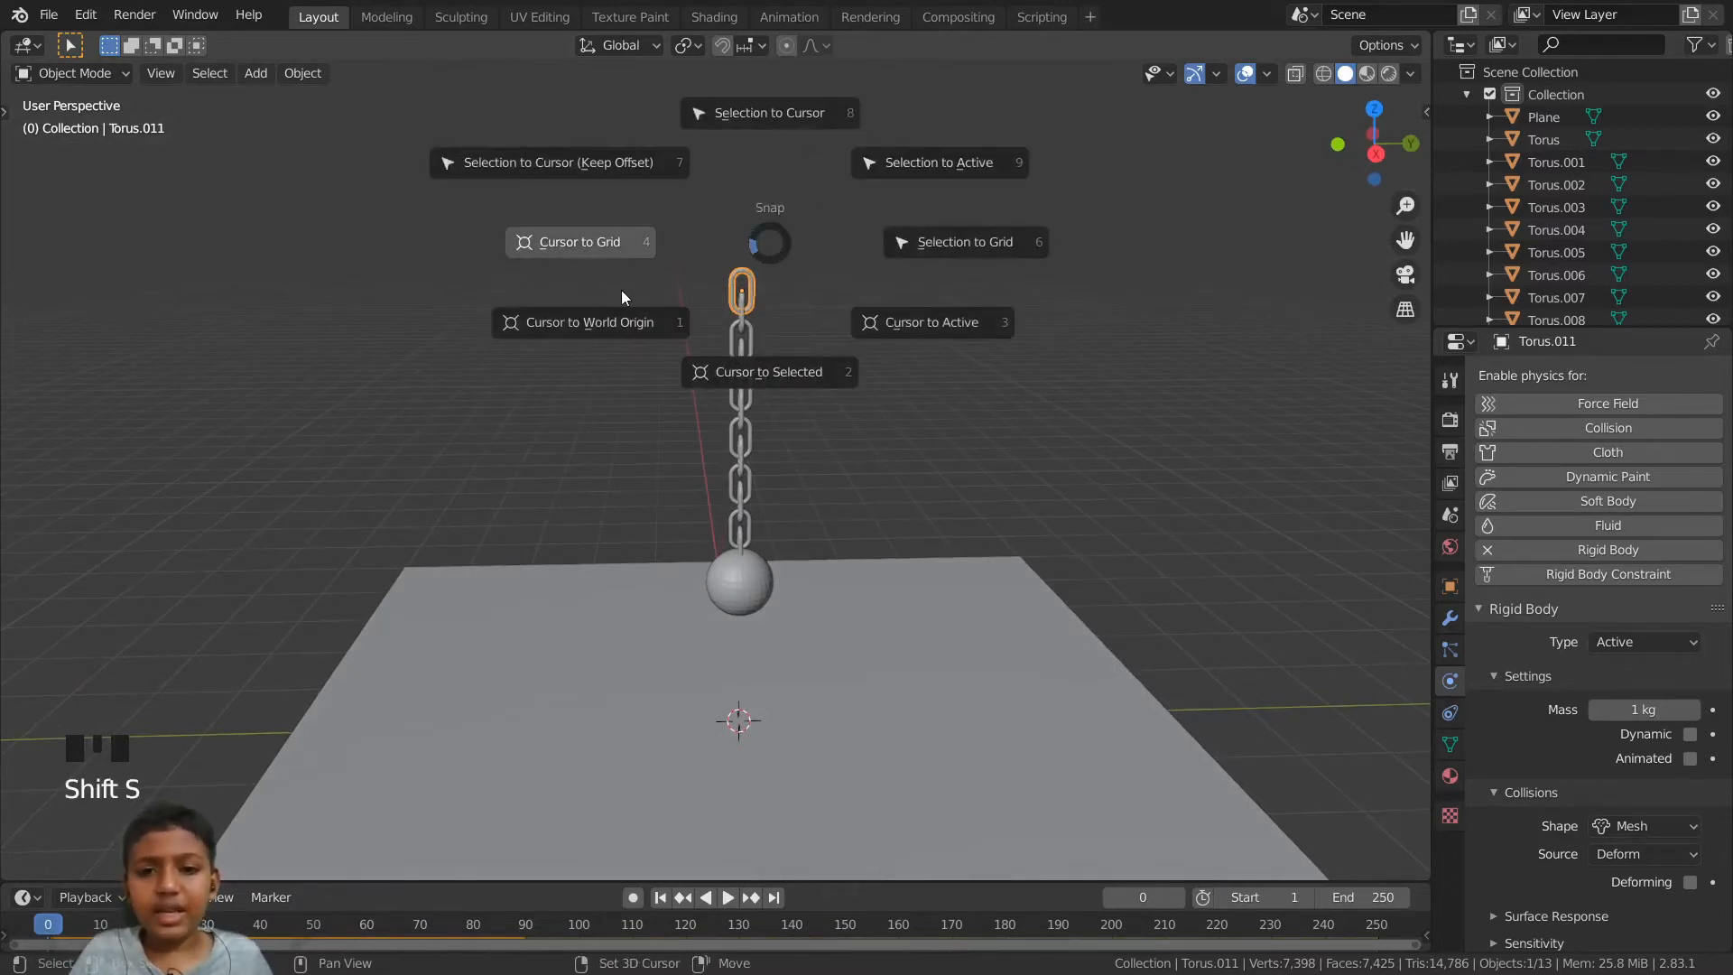
left_click(778, 370)
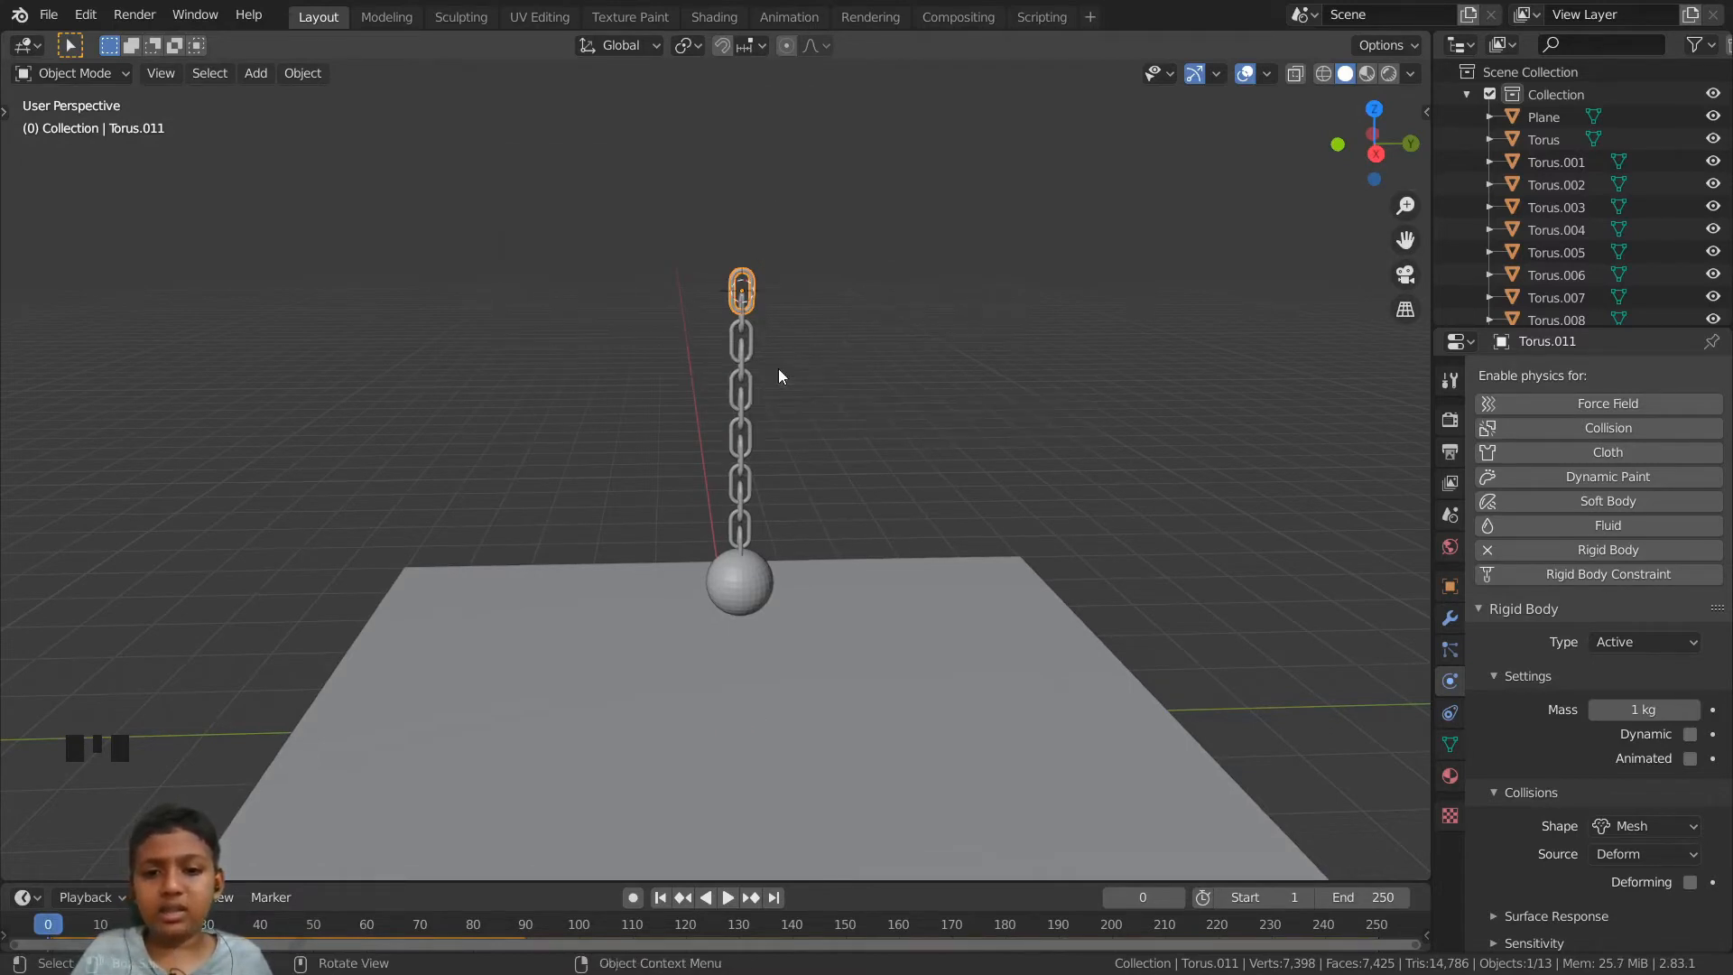
- Examine the 3D cursor's position inside the topmost link and the chain hanging below it
scroll(739, 303, "up", 4)
scroll(737, 260, "down", 4)
scroll(780, 231, "up", 3)
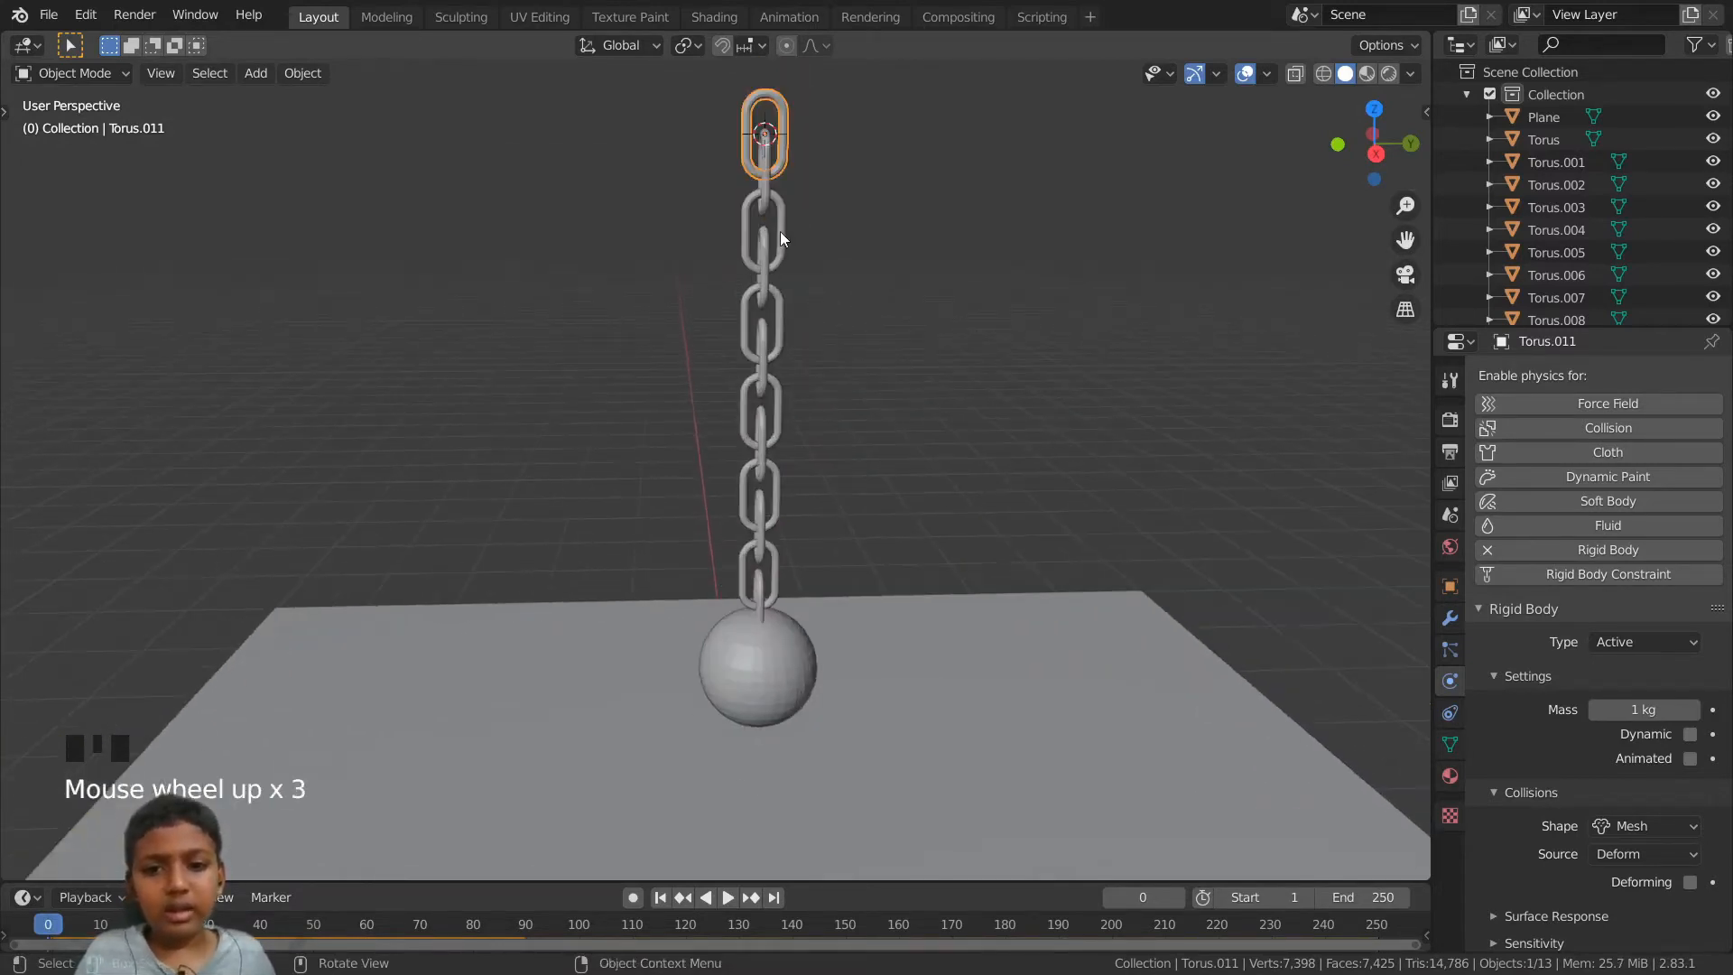
middle_click_drag(780, 231, 697, 278, "shift")
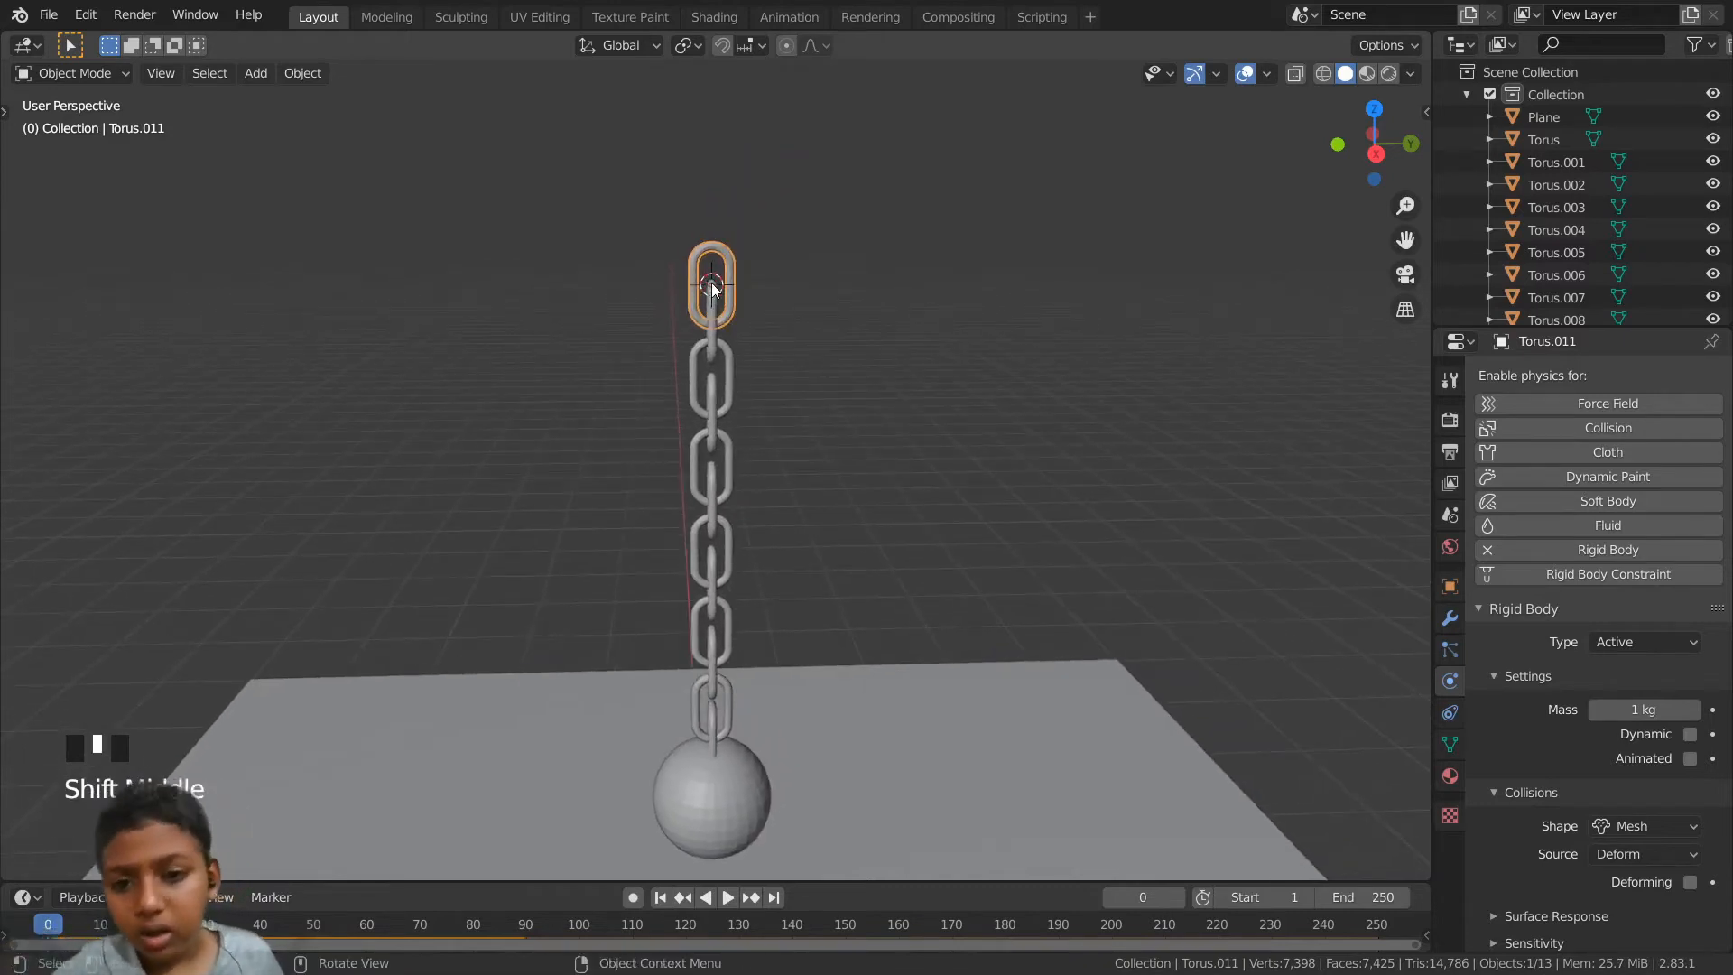
scroll(712, 285, "down", 4)
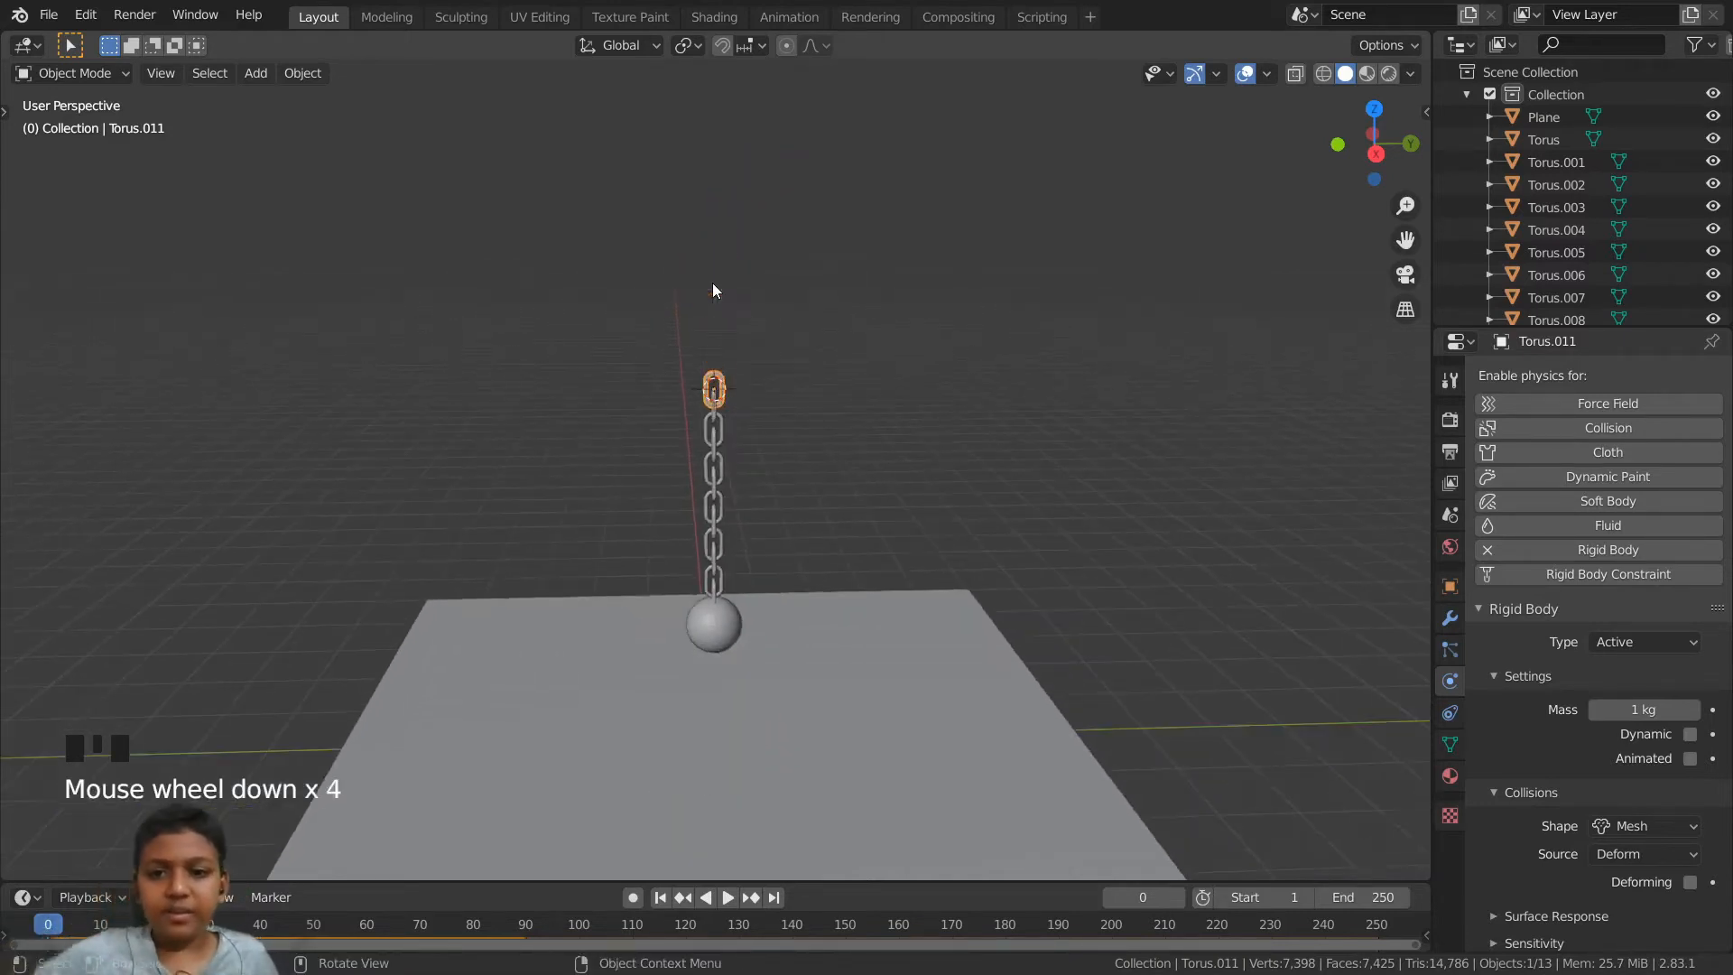
scroll(715, 282, "up", 3)
middle_click_drag(718, 280, 713, 273)
scroll(722, 283, "down", 3)
scroll(740, 351, "up", 1)
scroll(740, 352, "up", 3)
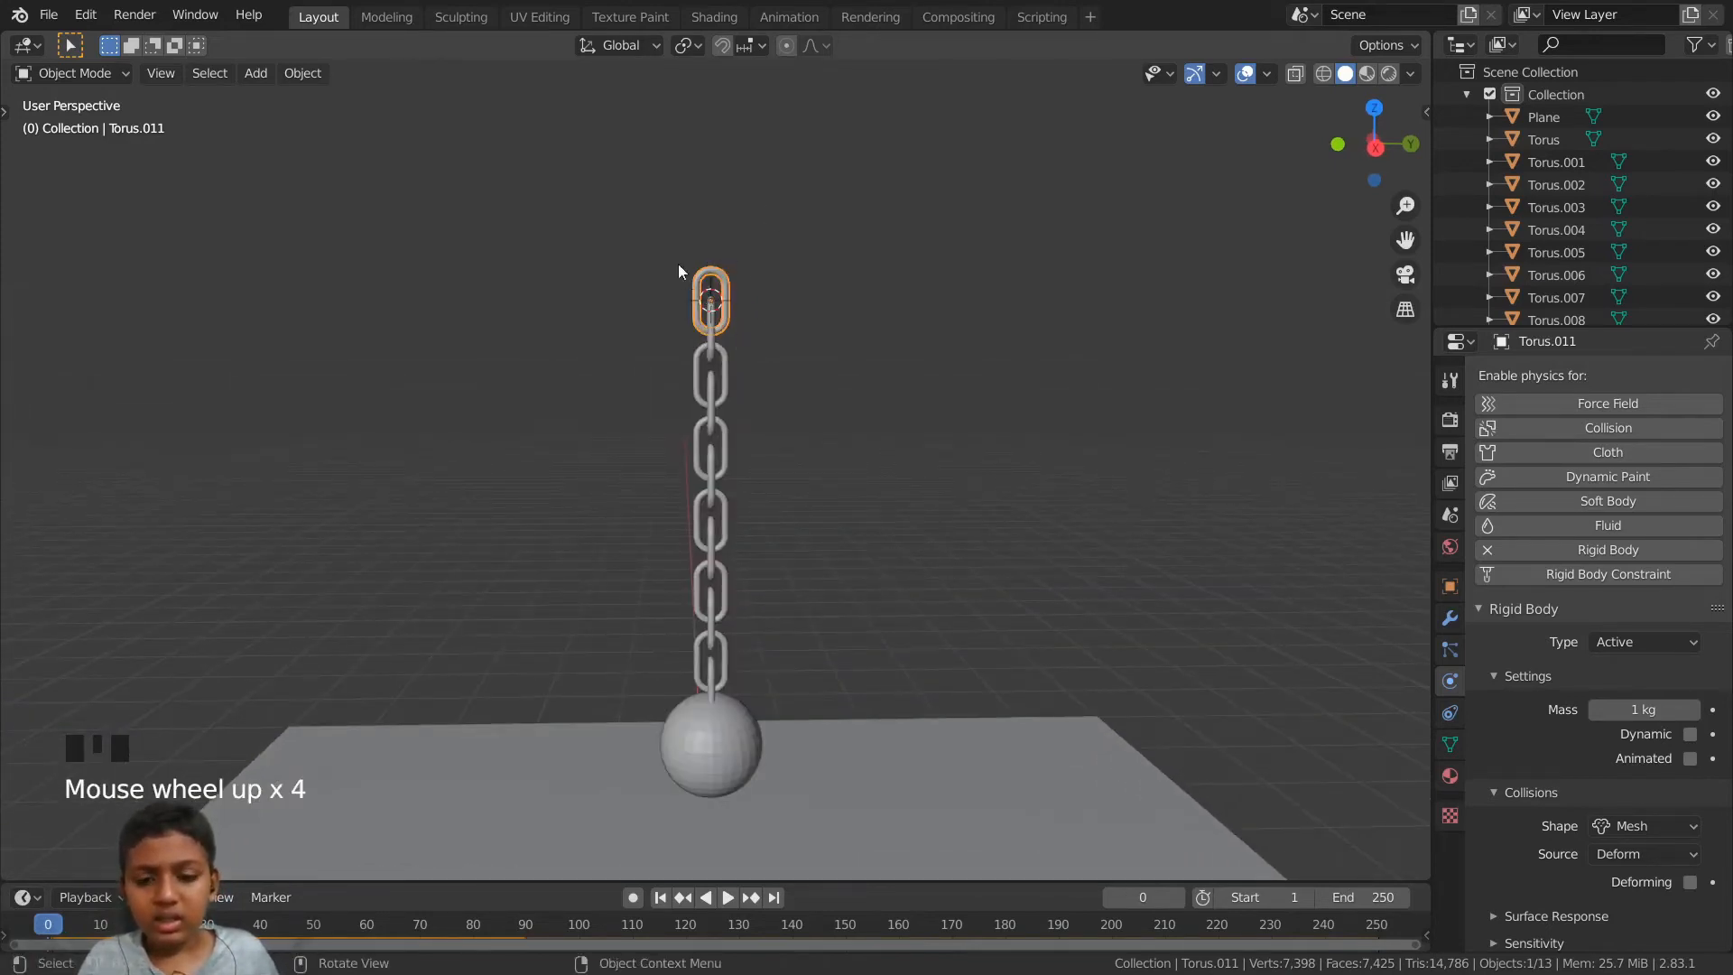
- Select all chain links together with the ball and set the transform pivot point to 3D Cursor
middle_click_drag(787, 430, 797, 375)
scroll(797, 375, "down", 4)
left_click_drag(617, 336, 840, 619)
middle_click_drag(880, 523, 844, 518)
scroll(839, 505, "down", 4)
scroll(827, 503, "up", 2)
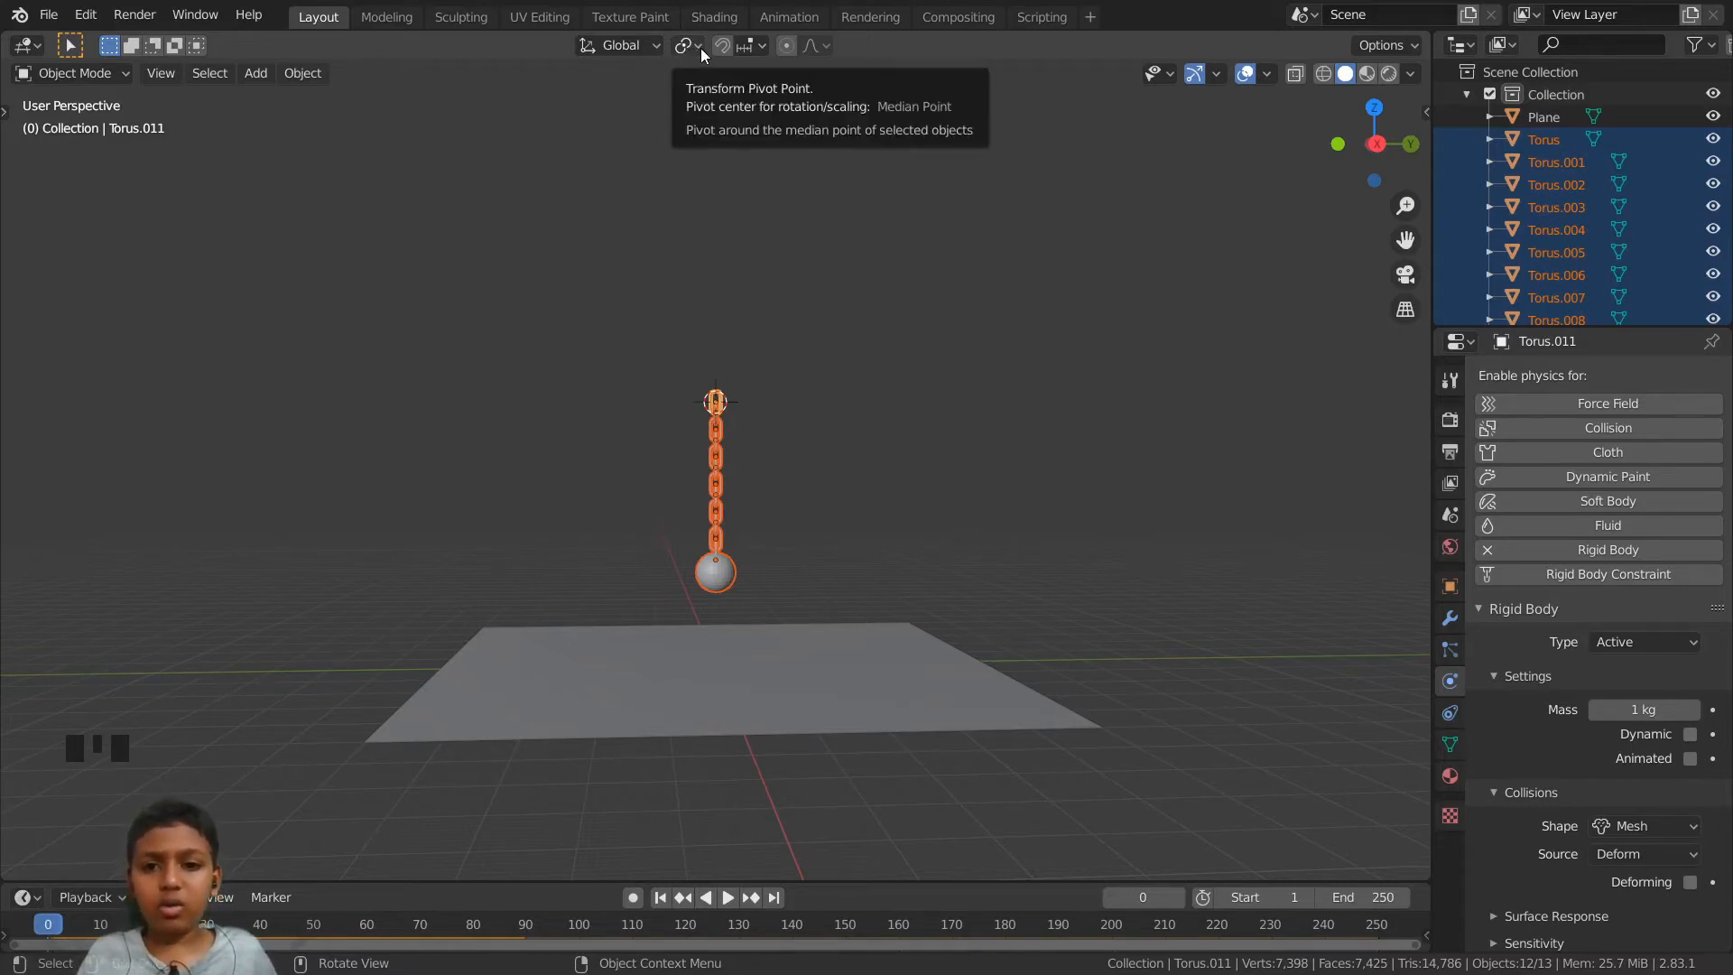
left_click(700, 47)
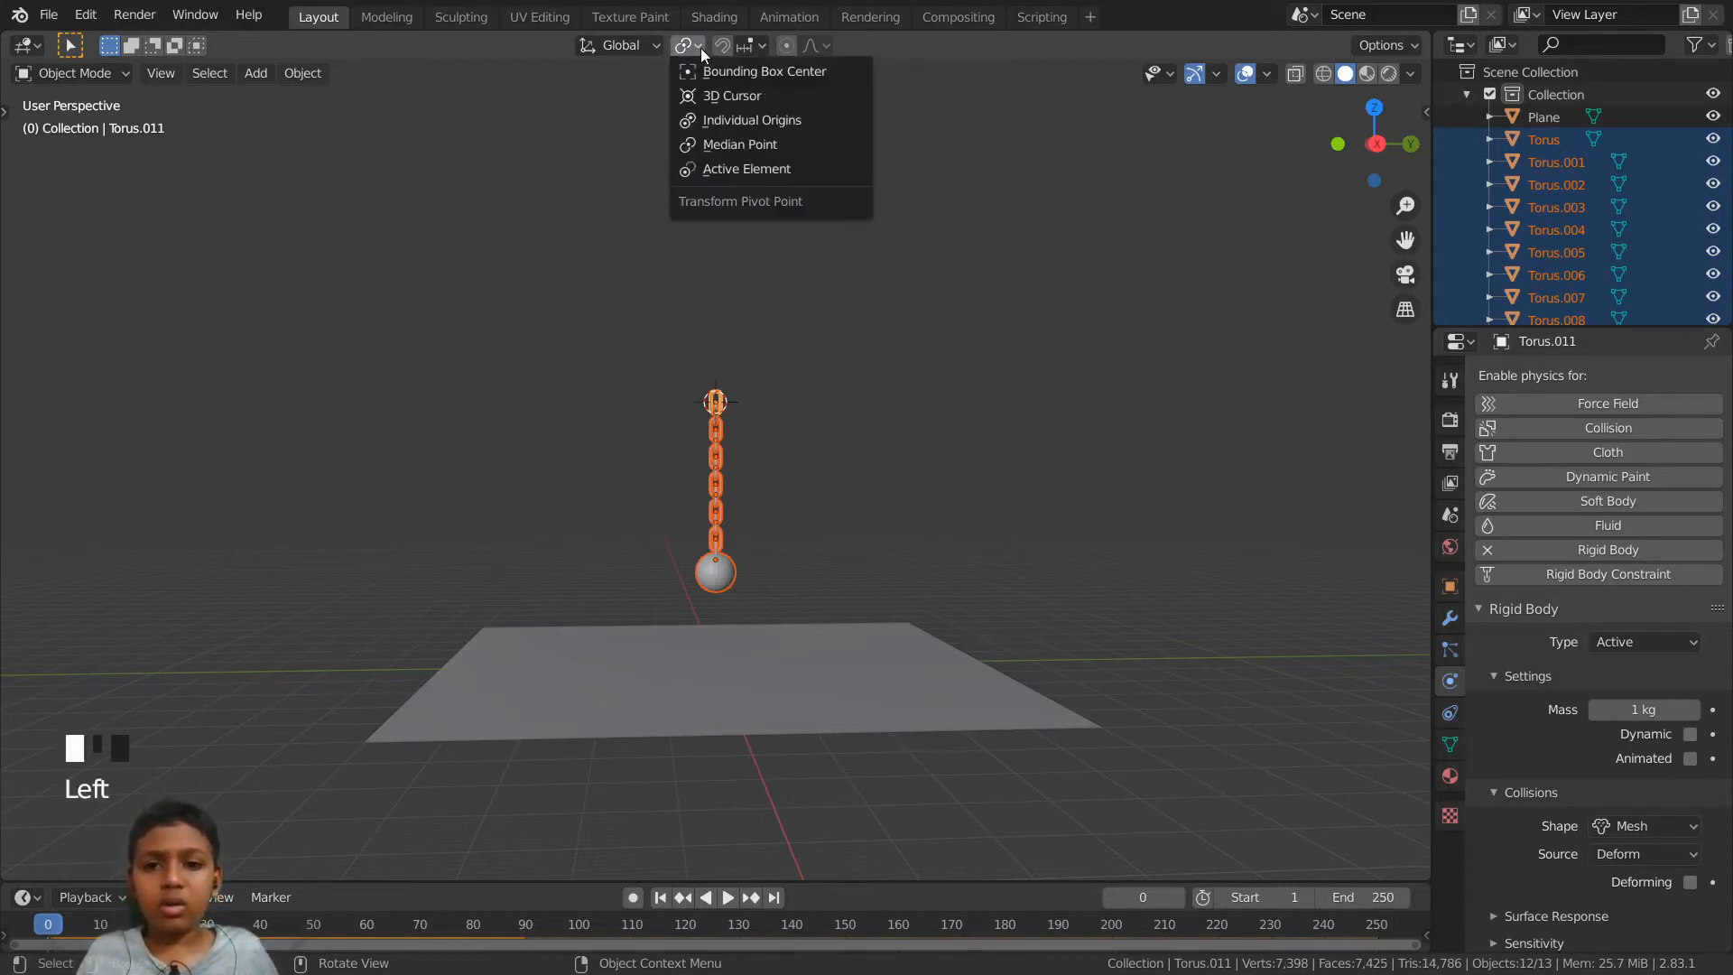
left_click(708, 98)
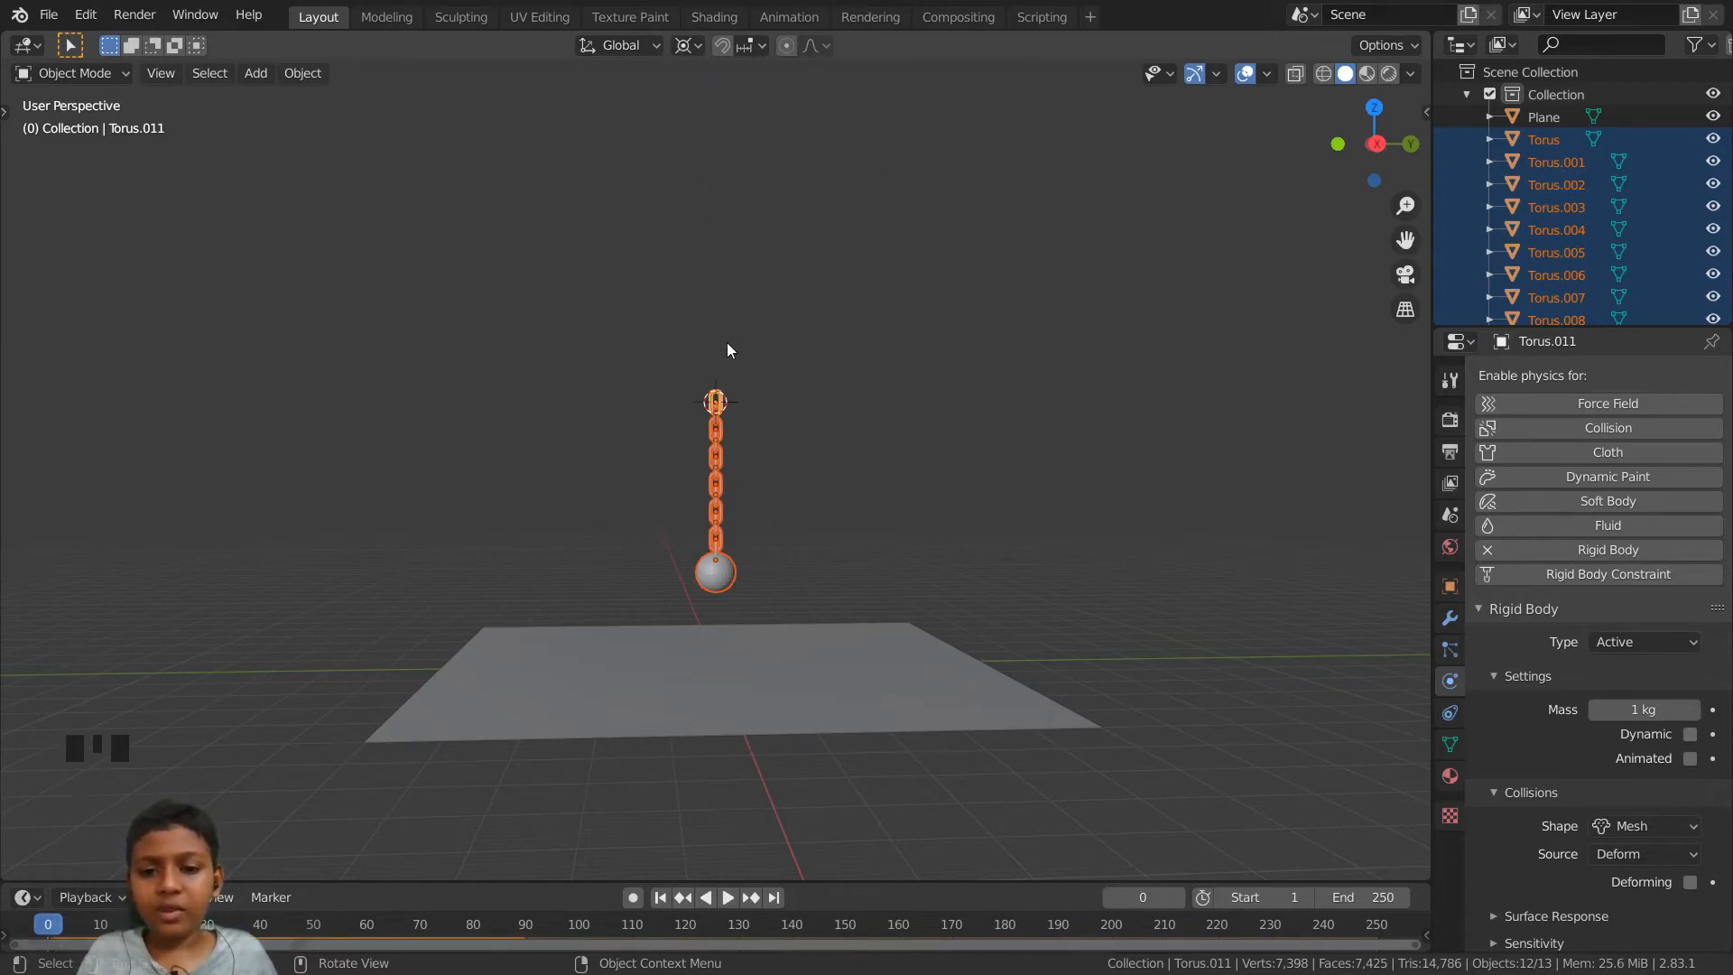
- Rotate the chain and ball about the global X axis around the topmost link, swinging the ball up to one side
scroll(733, 360, "down", 3)
scroll(743, 415, "up", 5)
scroll(754, 460, "up", 1)
middle_click_drag(760, 479, 756, 456)
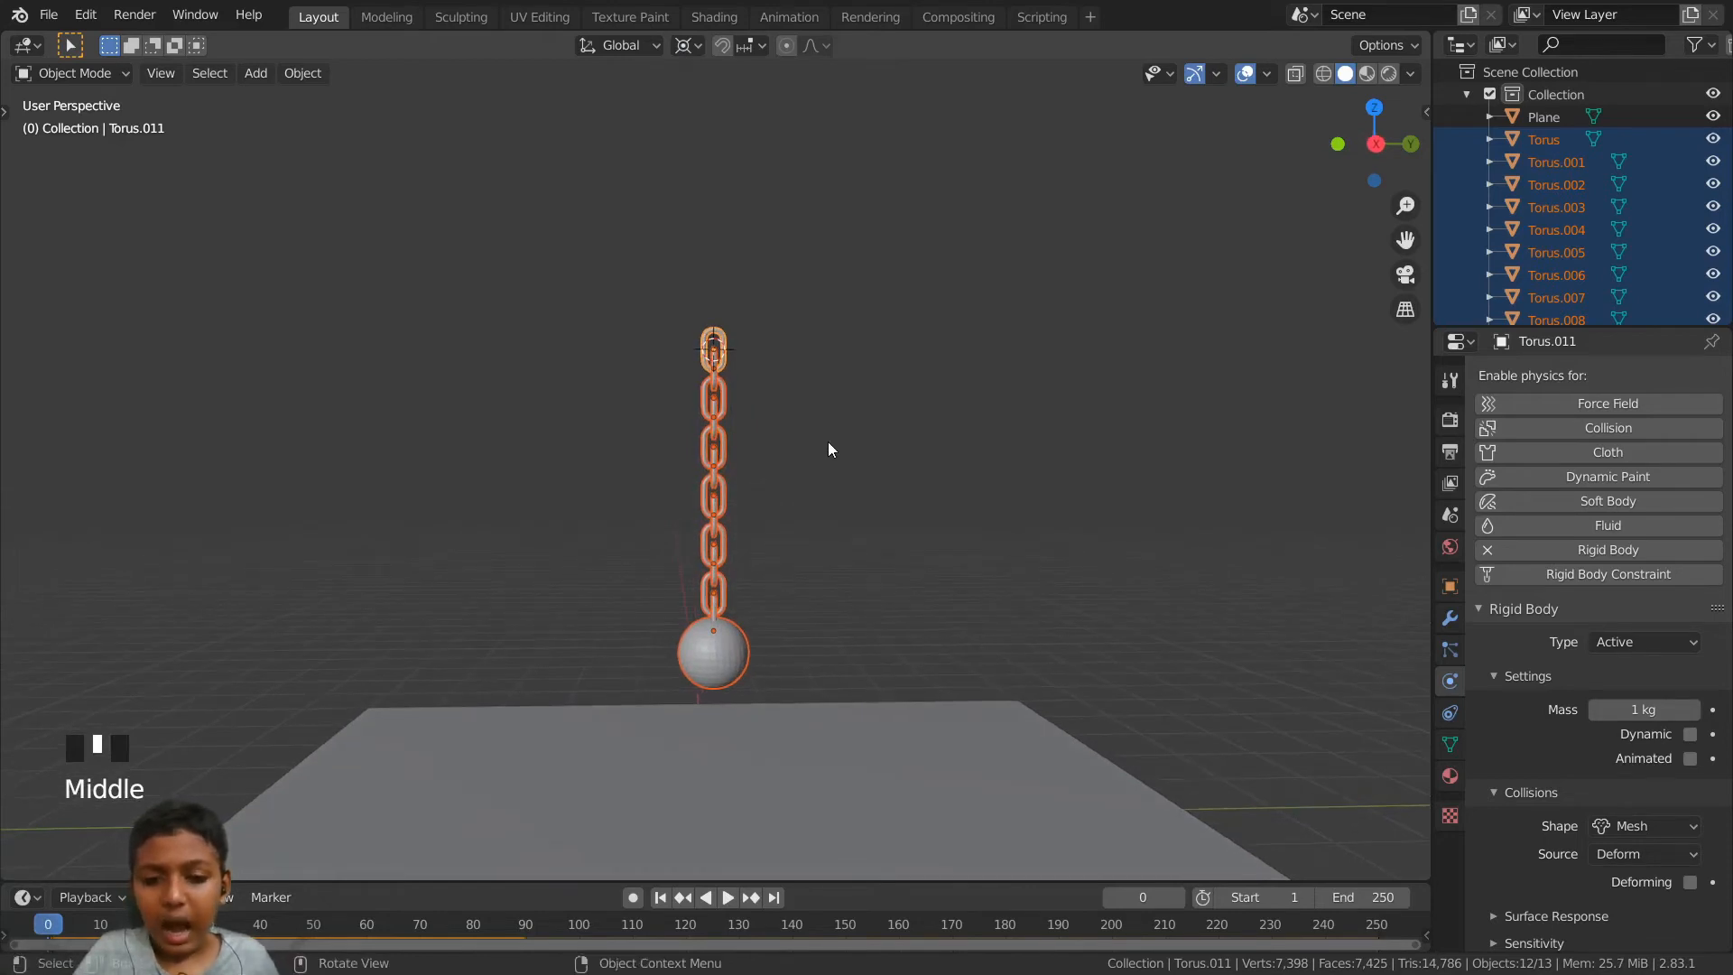
key("r")
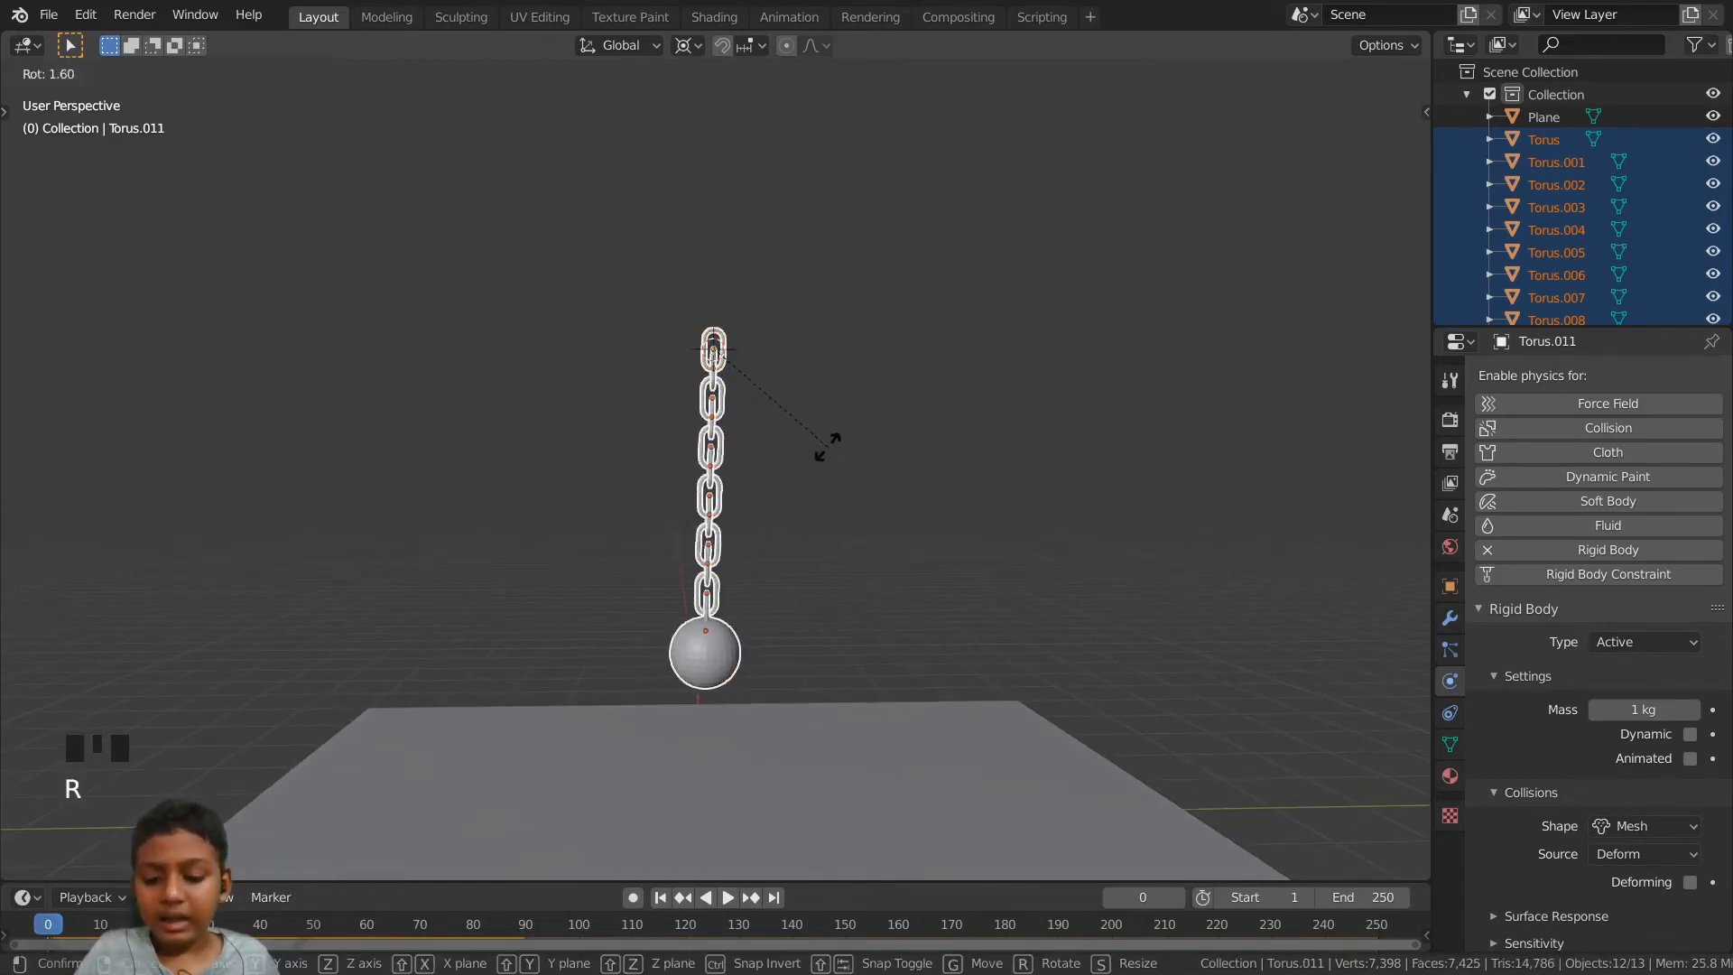
key("x")
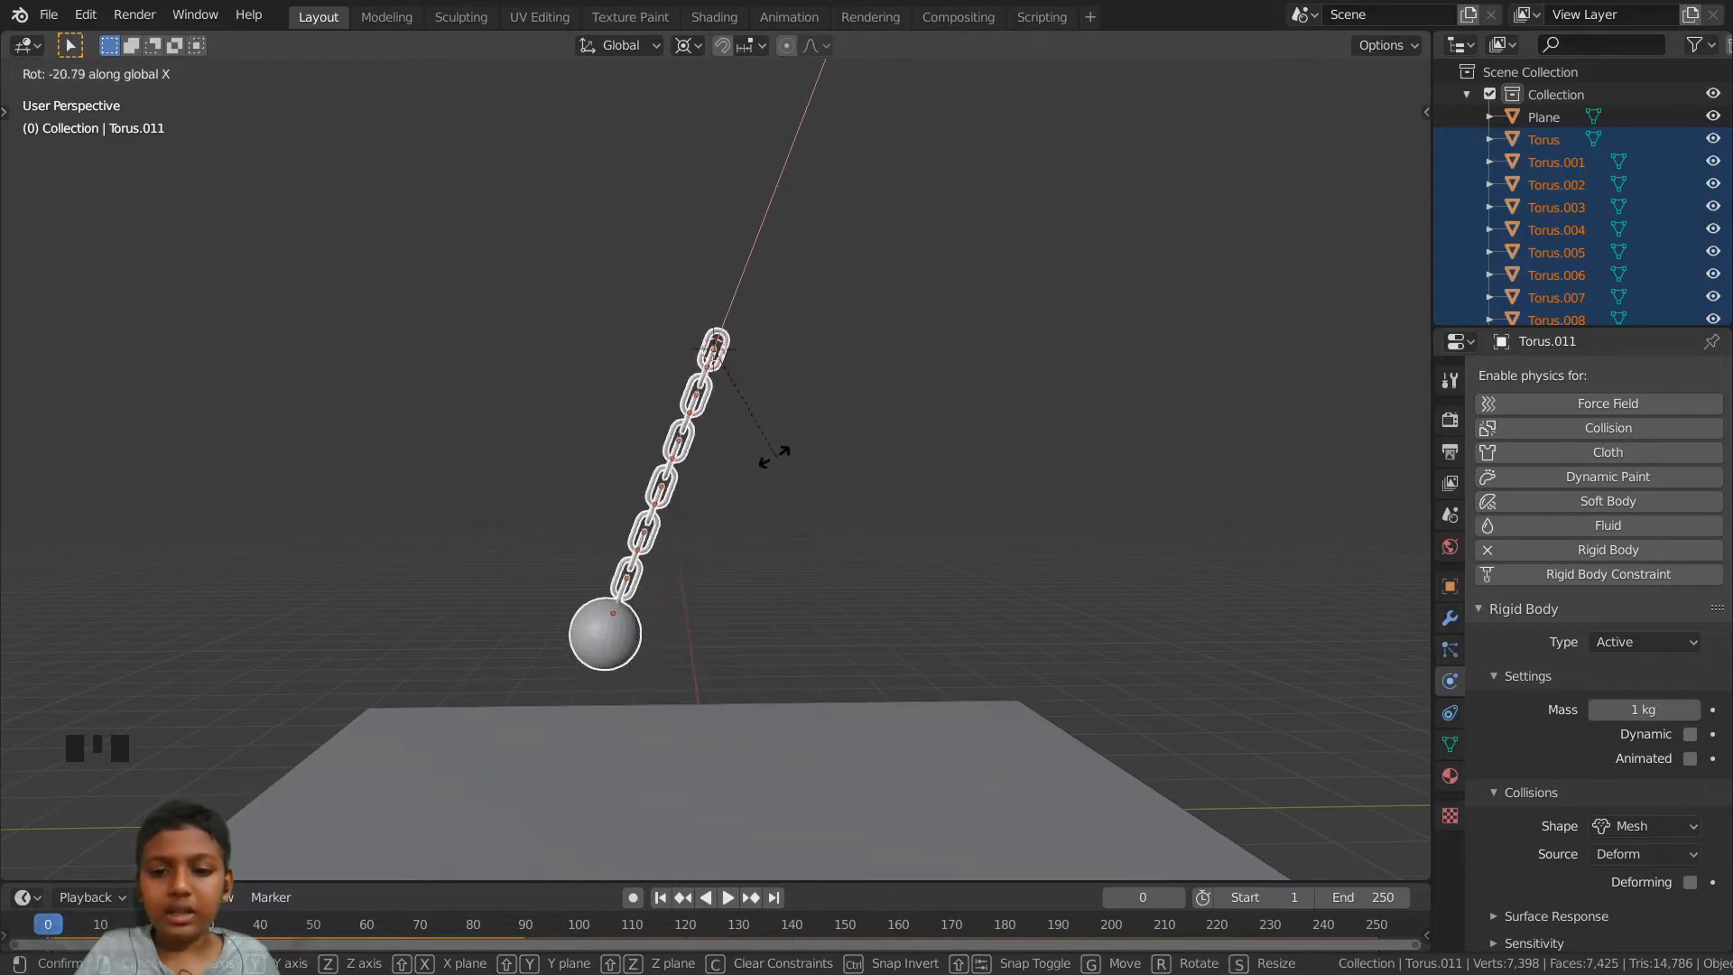
left_click(696, 403)
- Play the simulation of the tilted chain to watch the ball swing, and rewind to frame 0
scroll(767, 442, "down", 3)
middle_click_drag(767, 442, 744, 508)
scroll(776, 452, "down", 2)
key("space")
scroll(893, 437, "up", 2)
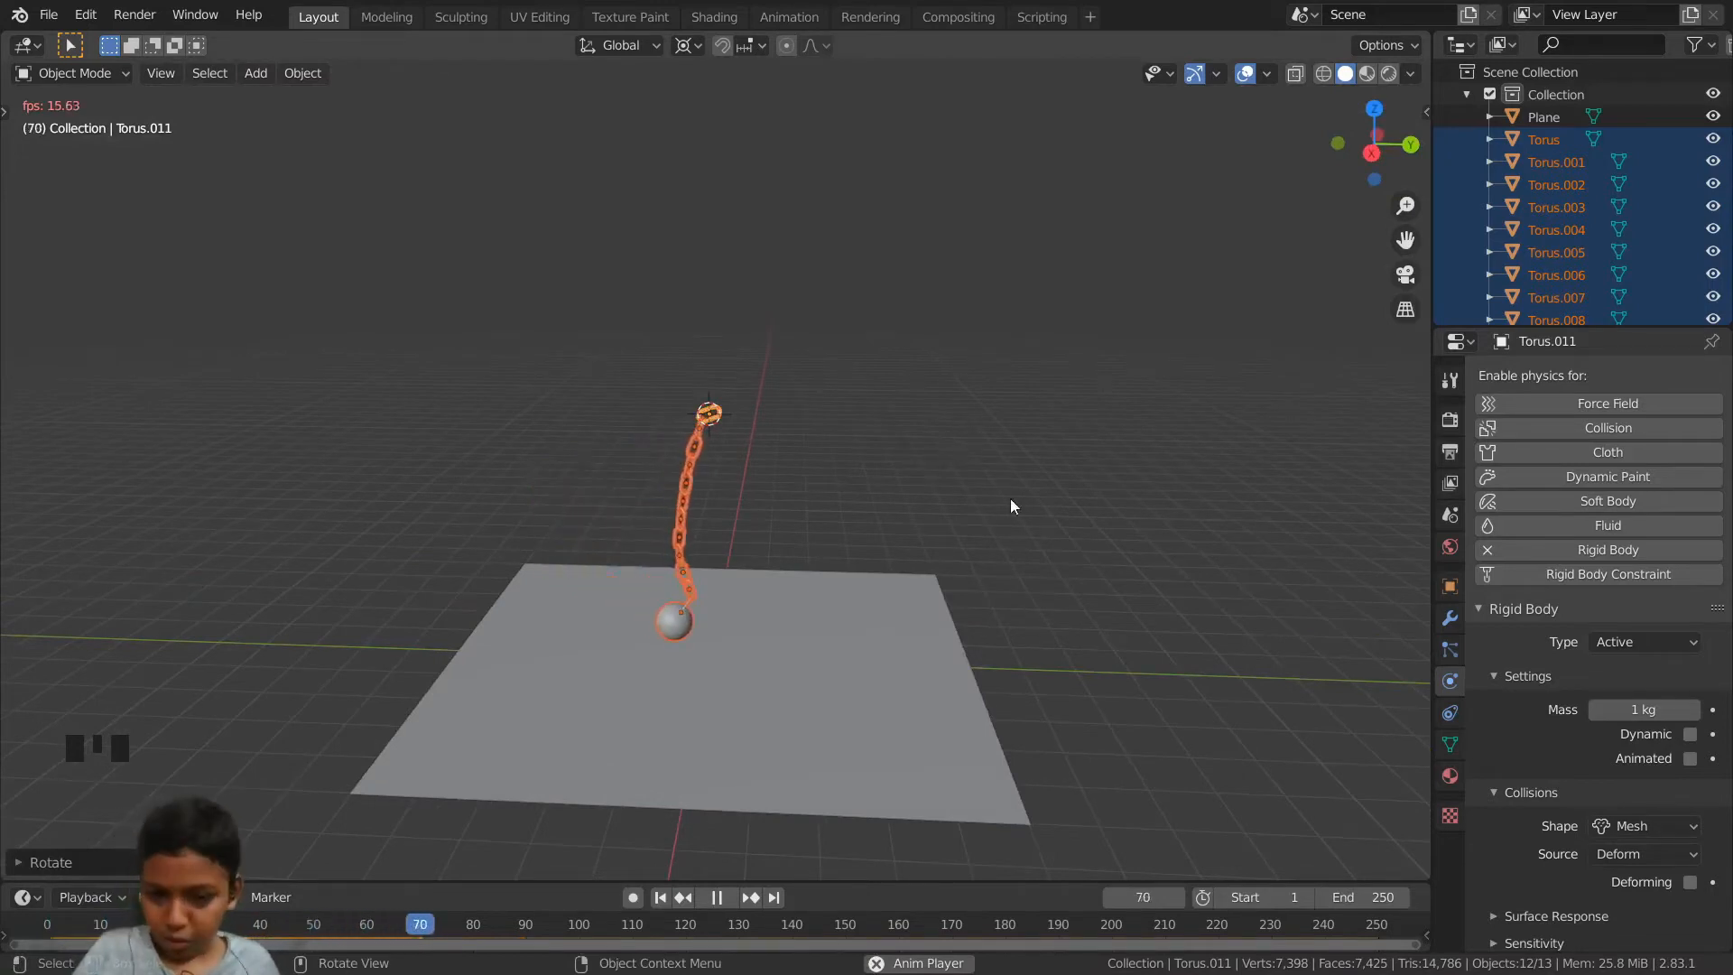
mouse_move(1010, 498)
middle_mouse_down()
mouse_move(908, 583)
mouse_move(814, 511)
mouse_move(1016, 501)
middle_mouse_up()
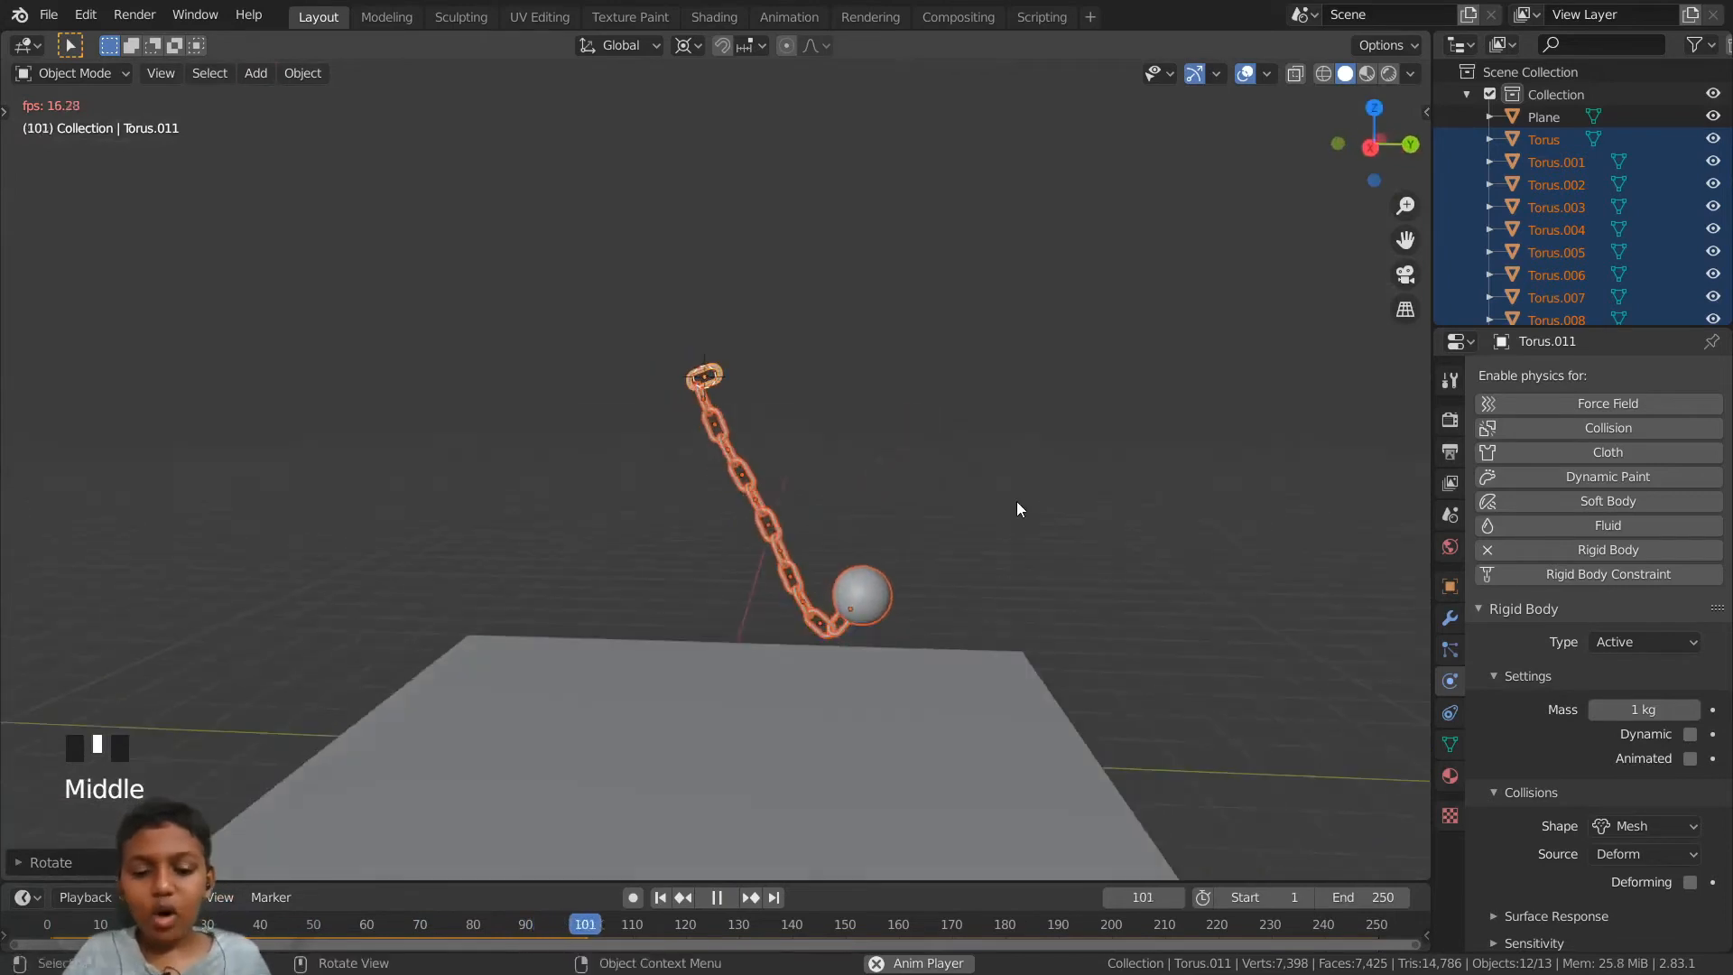
scroll(1016, 501, "down", 4)
key("space")
left_click_drag(679, 929, 47, 924)
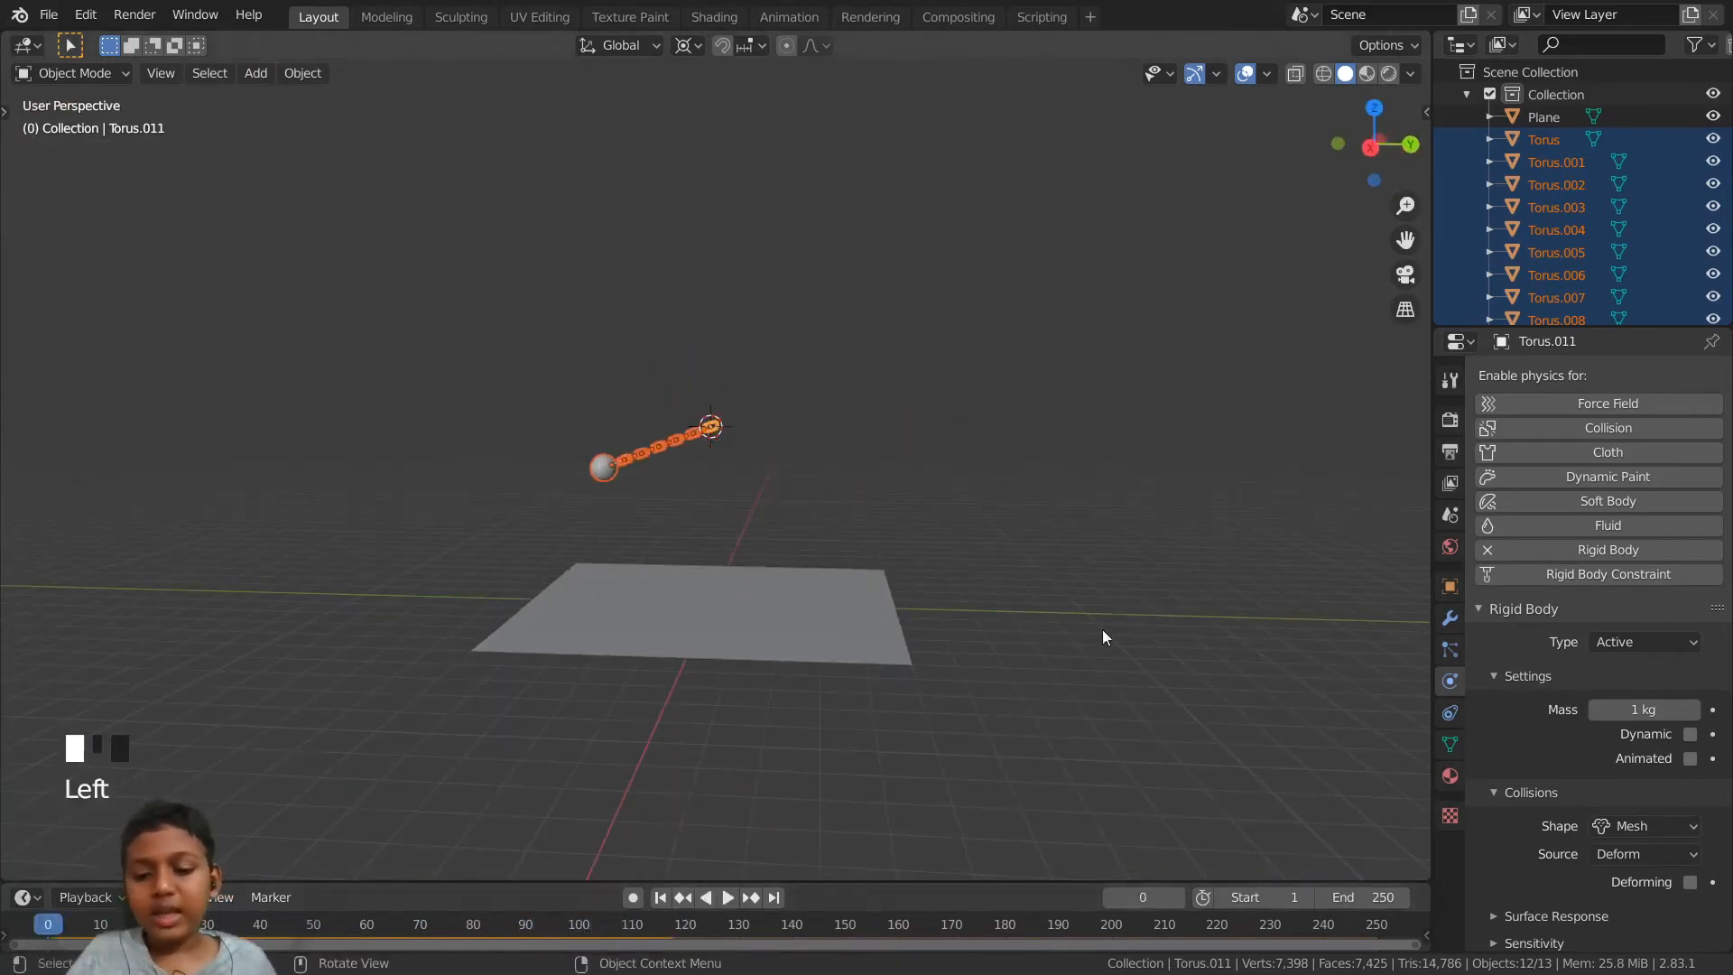
- Clear the selection and snap the 3D cursor to the world origin
scroll(1102, 629, "up", 3)
scroll(1063, 629, "down", 3)
mouse_move(1026, 634)
middle_mouse_down()
mouse_move(831, 677)
mouse_move(1036, 629)
middle_mouse_up()
scroll(1038, 630, "up", 3)
scroll(1036, 630, "down", 2)
left_click(1046, 516)
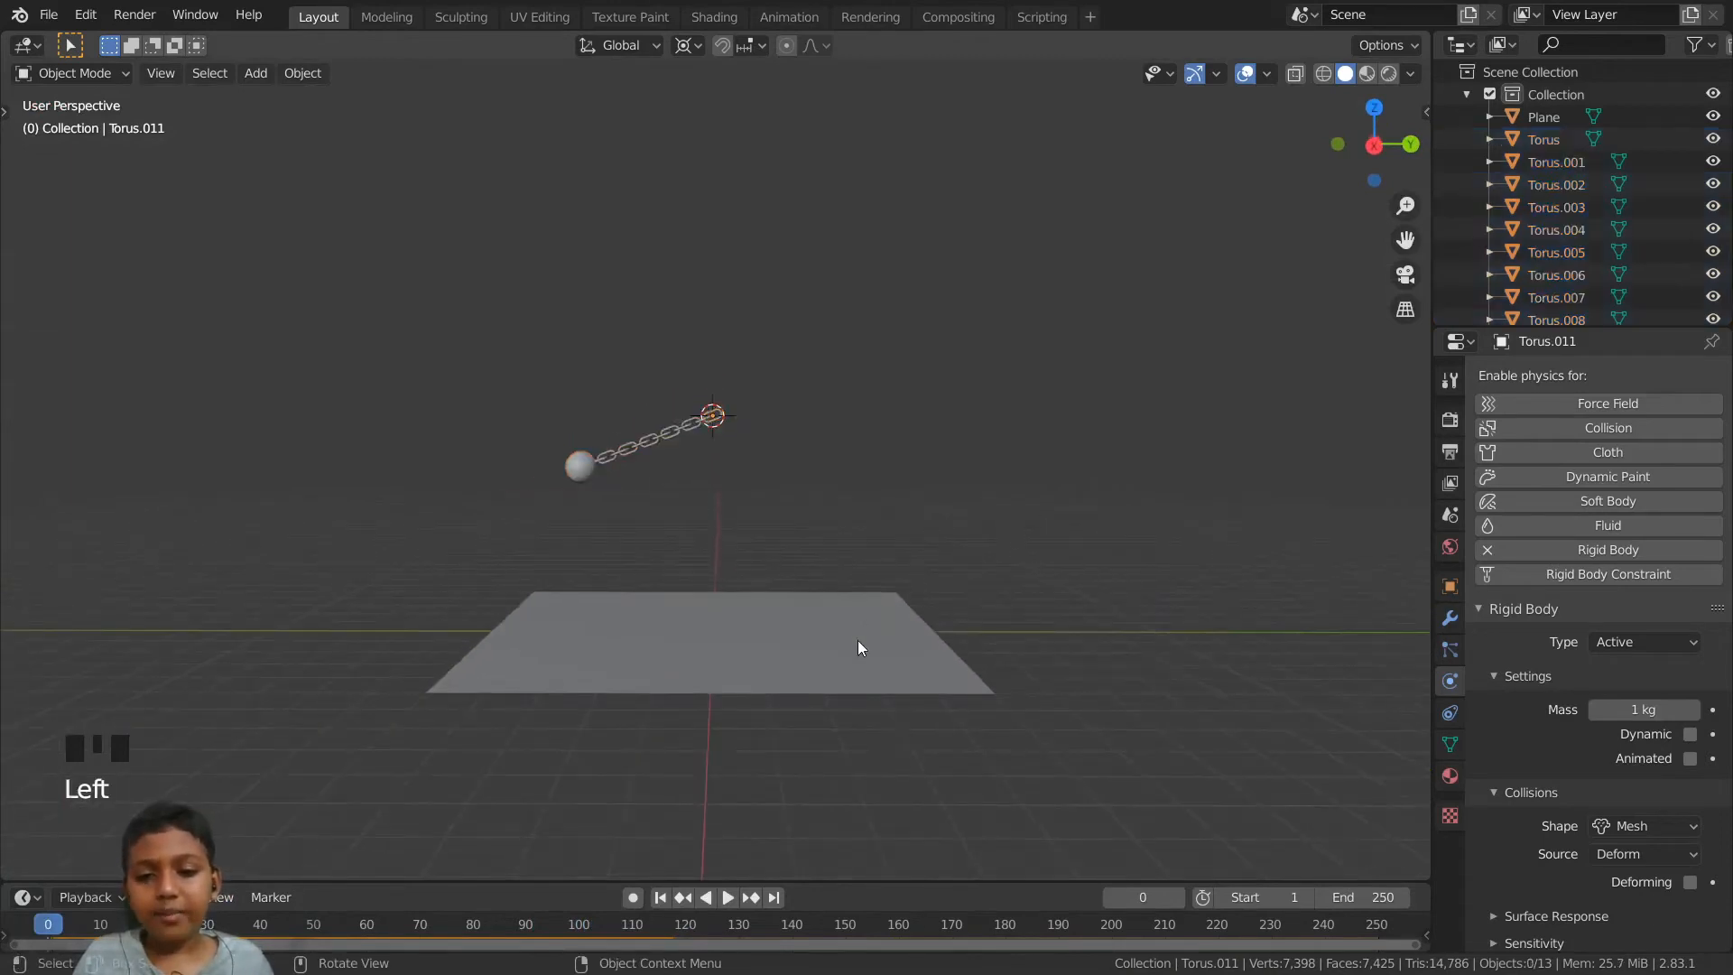
middle_click_drag(858, 643, 842, 602)
scroll(746, 463, "up", 1)
scroll(747, 467, "down", 3)
middle_click_drag(813, 535, 816, 496)
key("shift+s")
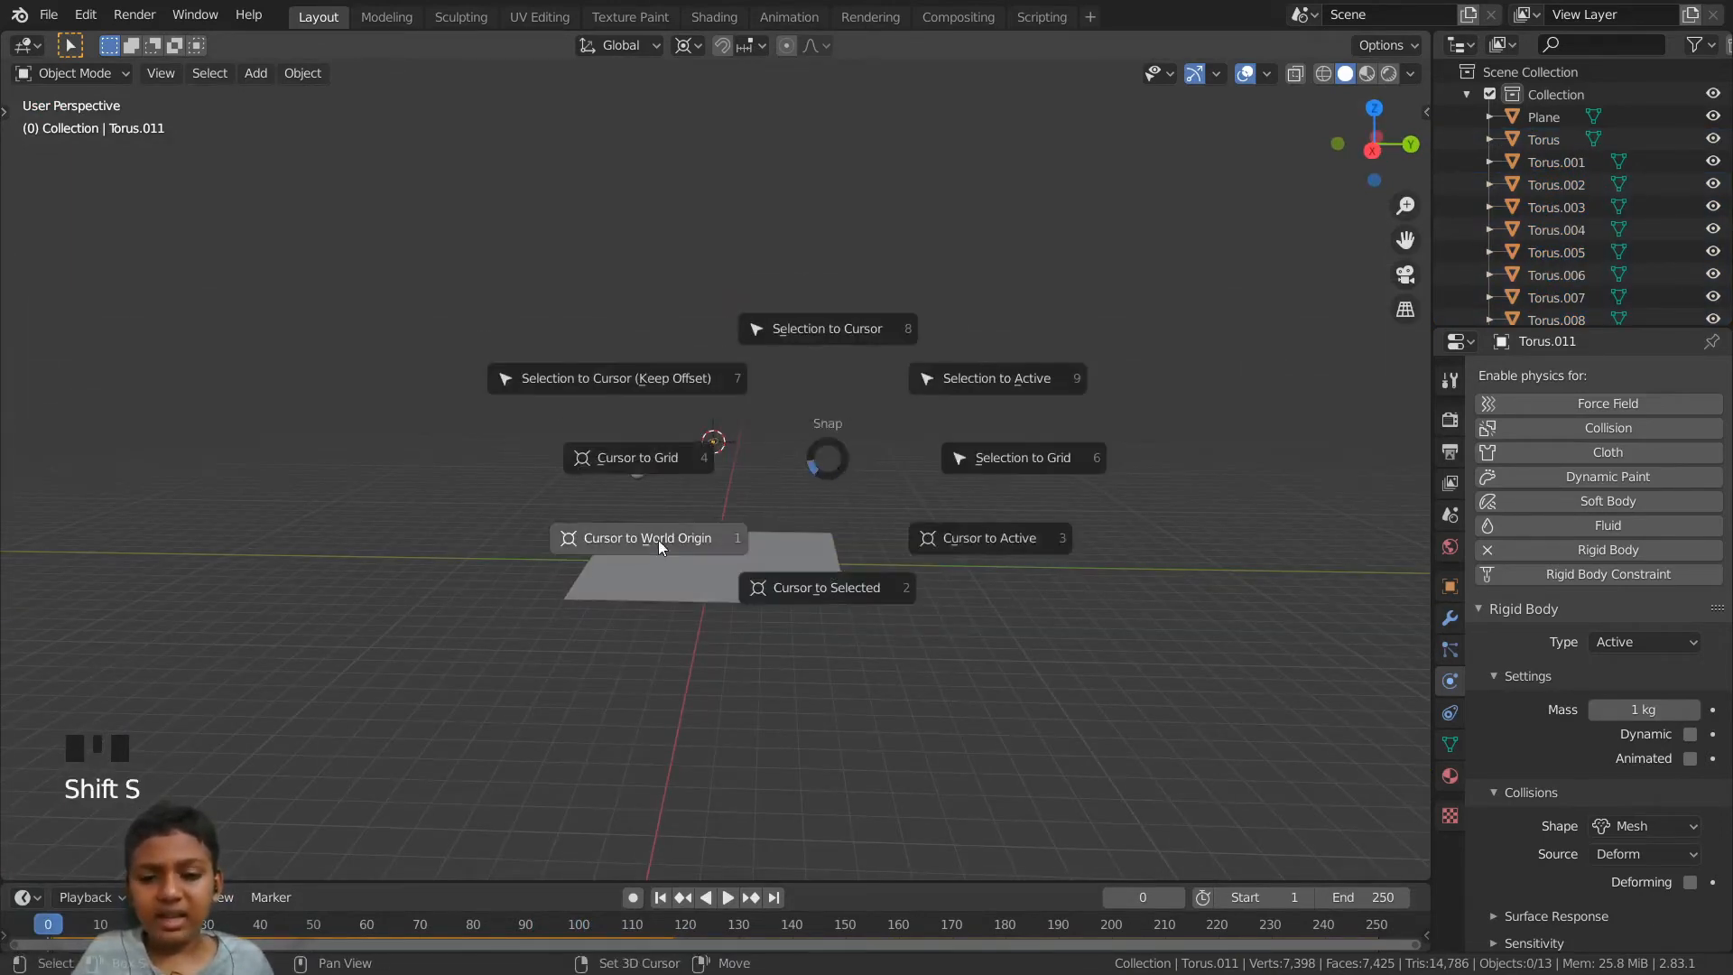
left_click(653, 540)
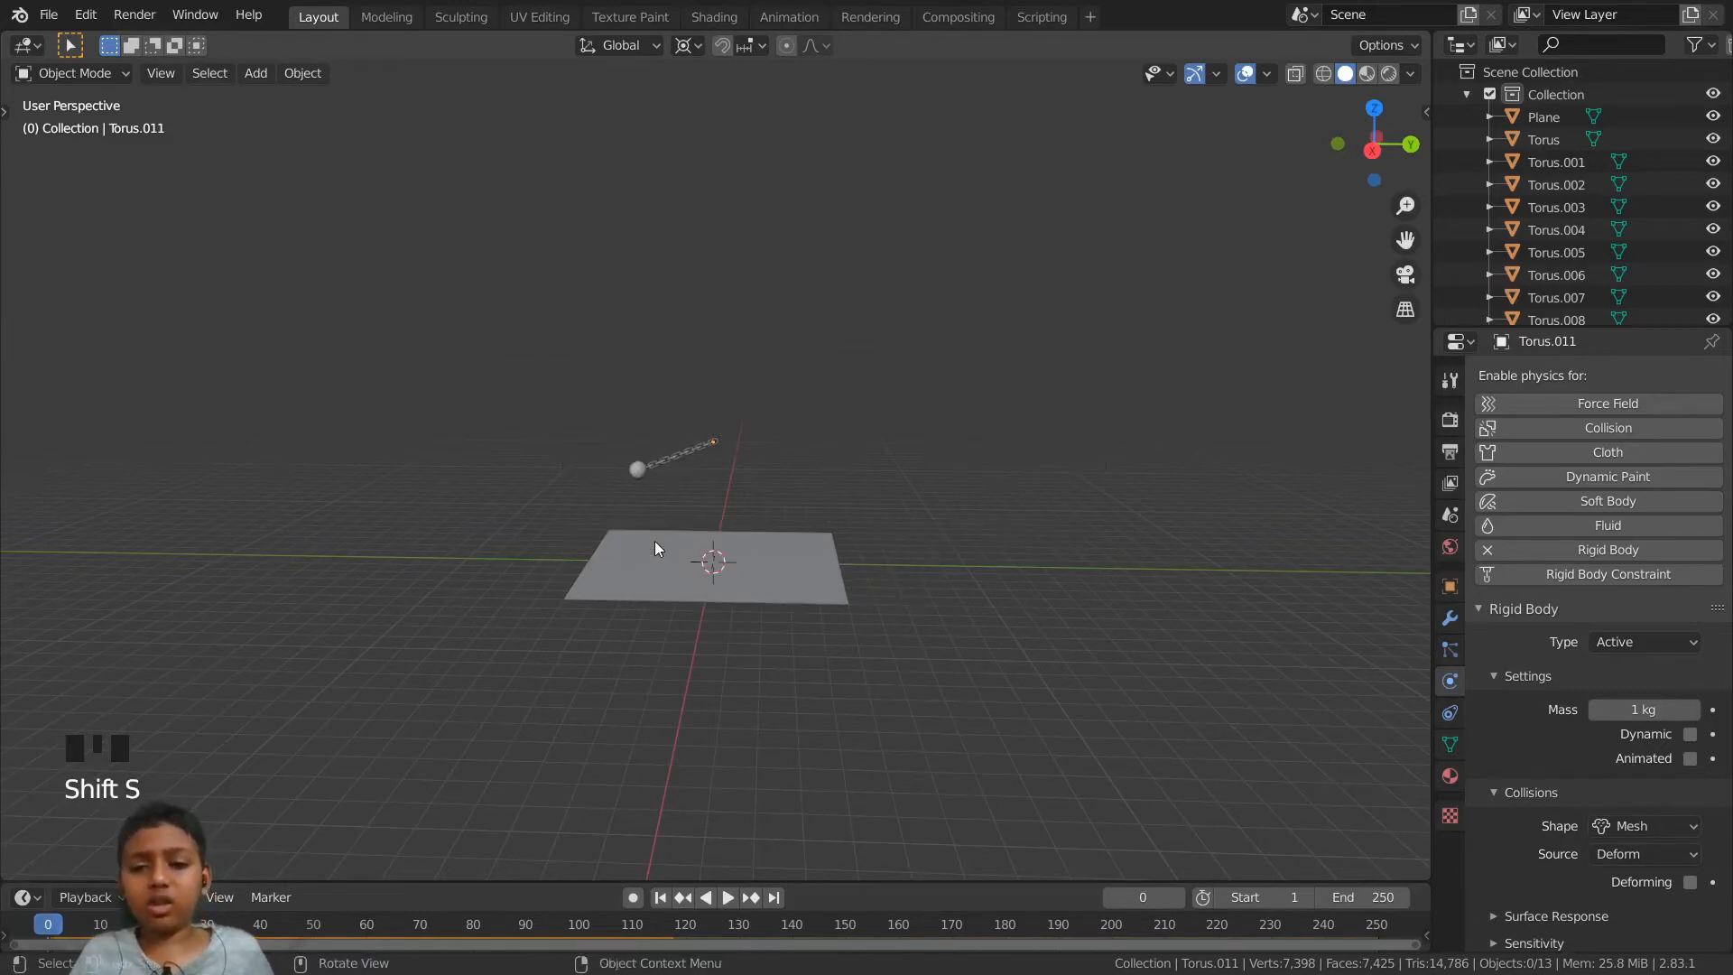
- Add a cube mesh at the world origin on the floor plane
scroll(734, 637, "up", 4)
scroll(734, 637, "down", 4)
key("shift+a")
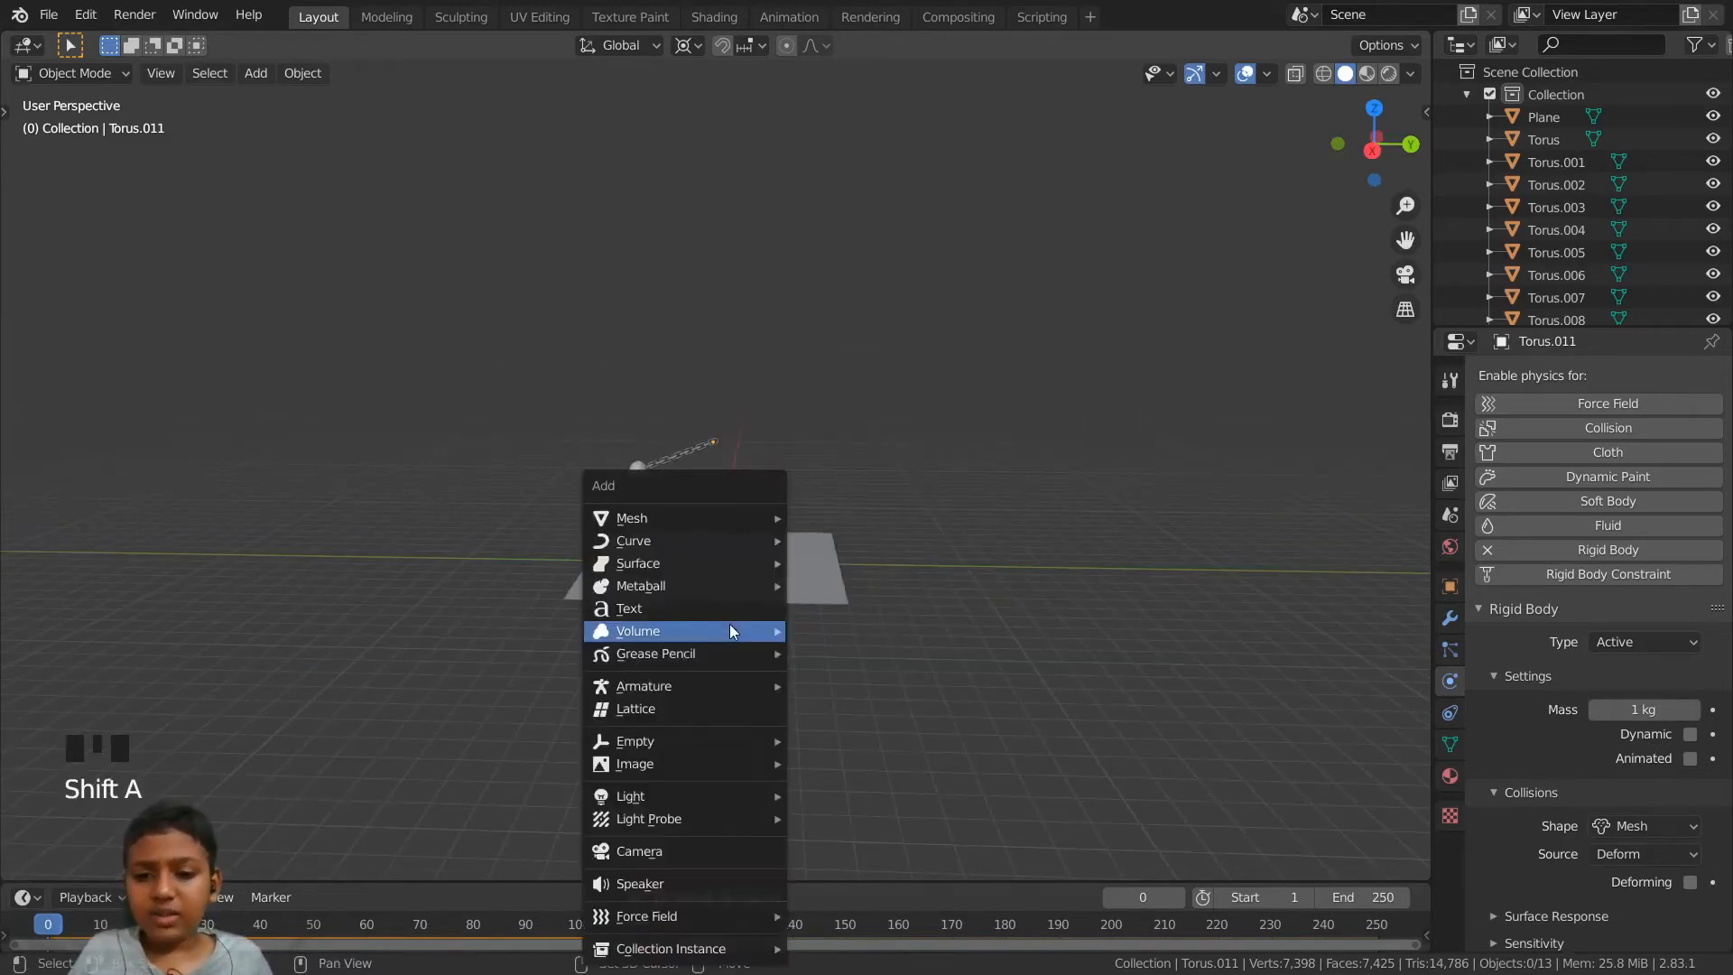
mouse_move(661, 515)
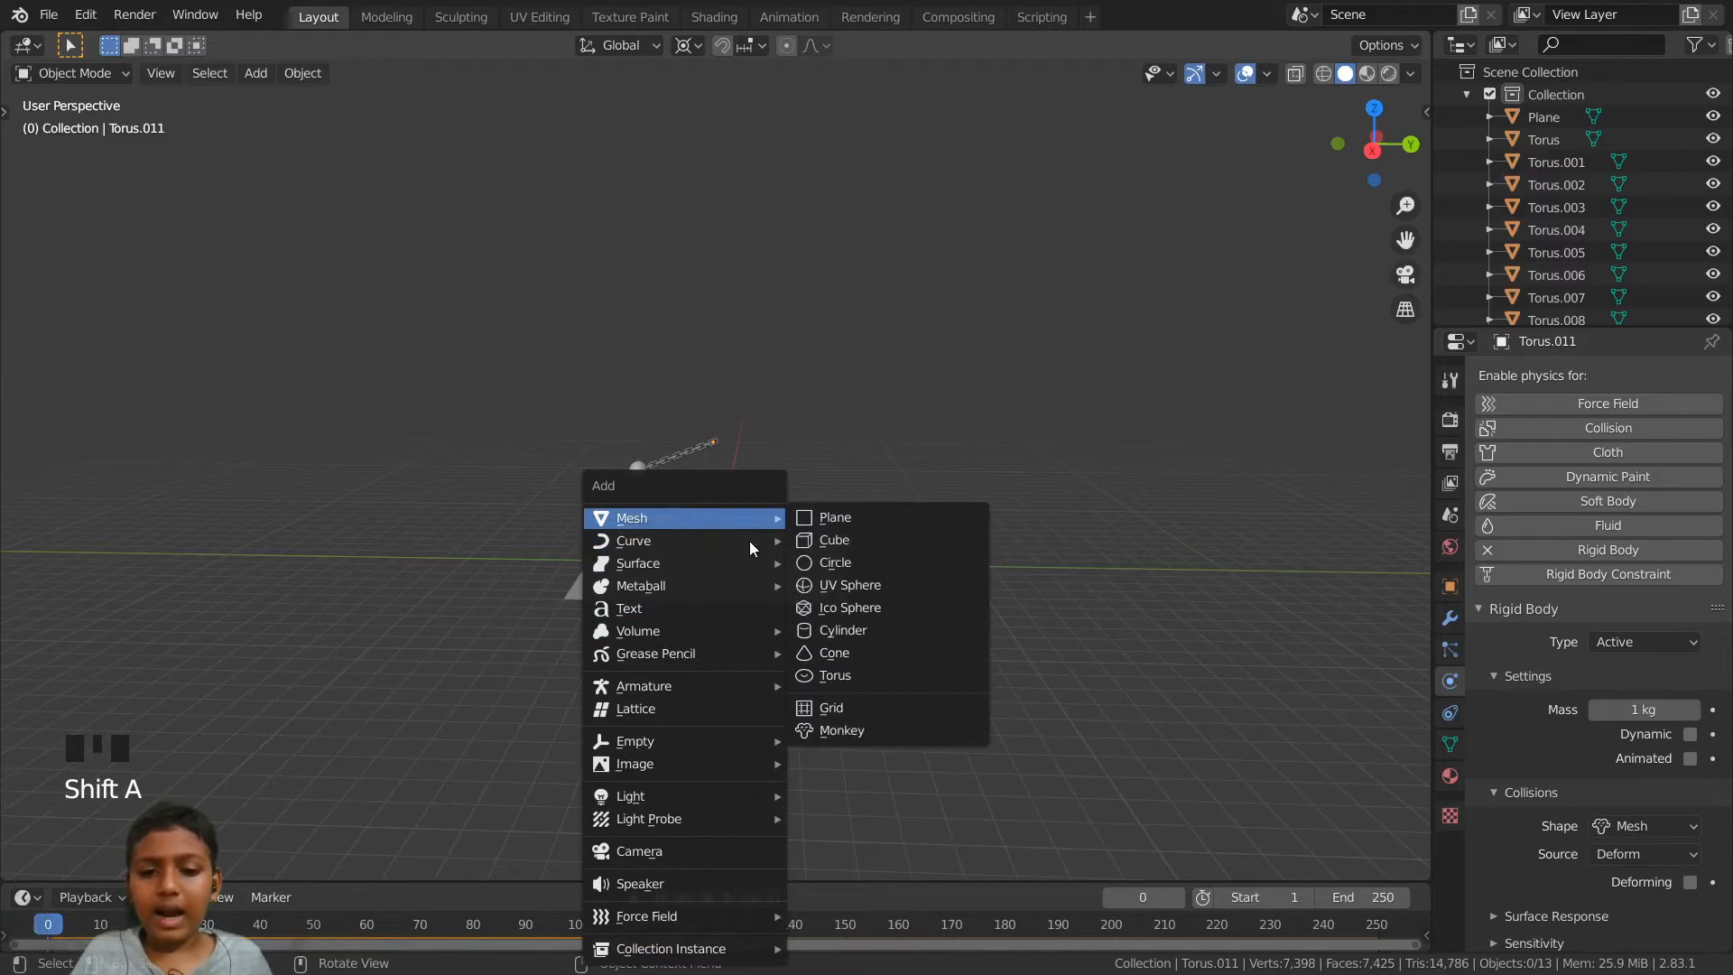
left_click(834, 539)
scroll(831, 623, "up", 6)
middle_click_drag(890, 643, 881, 423, "shift")
scroll(847, 642, "up", 9)
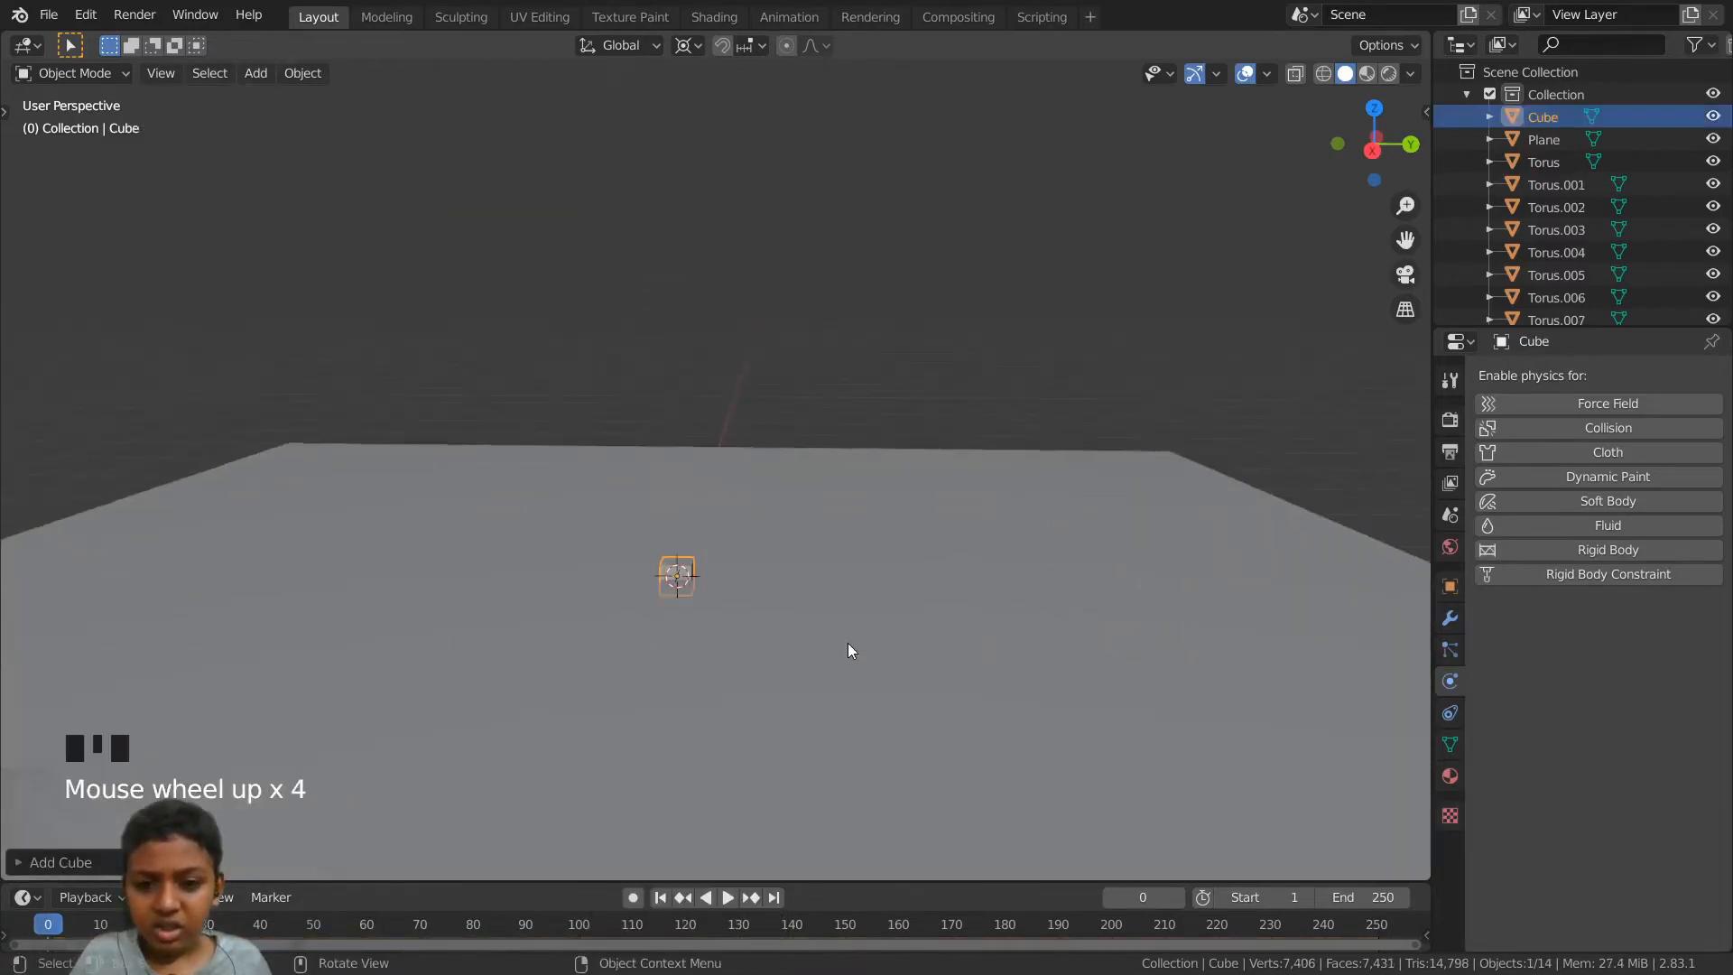
- Raise the cube along the global Z axis until its base rests on the floor plane, fine-tuning by about 0.03 m
middle_click_drag(848, 637, 867, 603, "shift")
key("g")
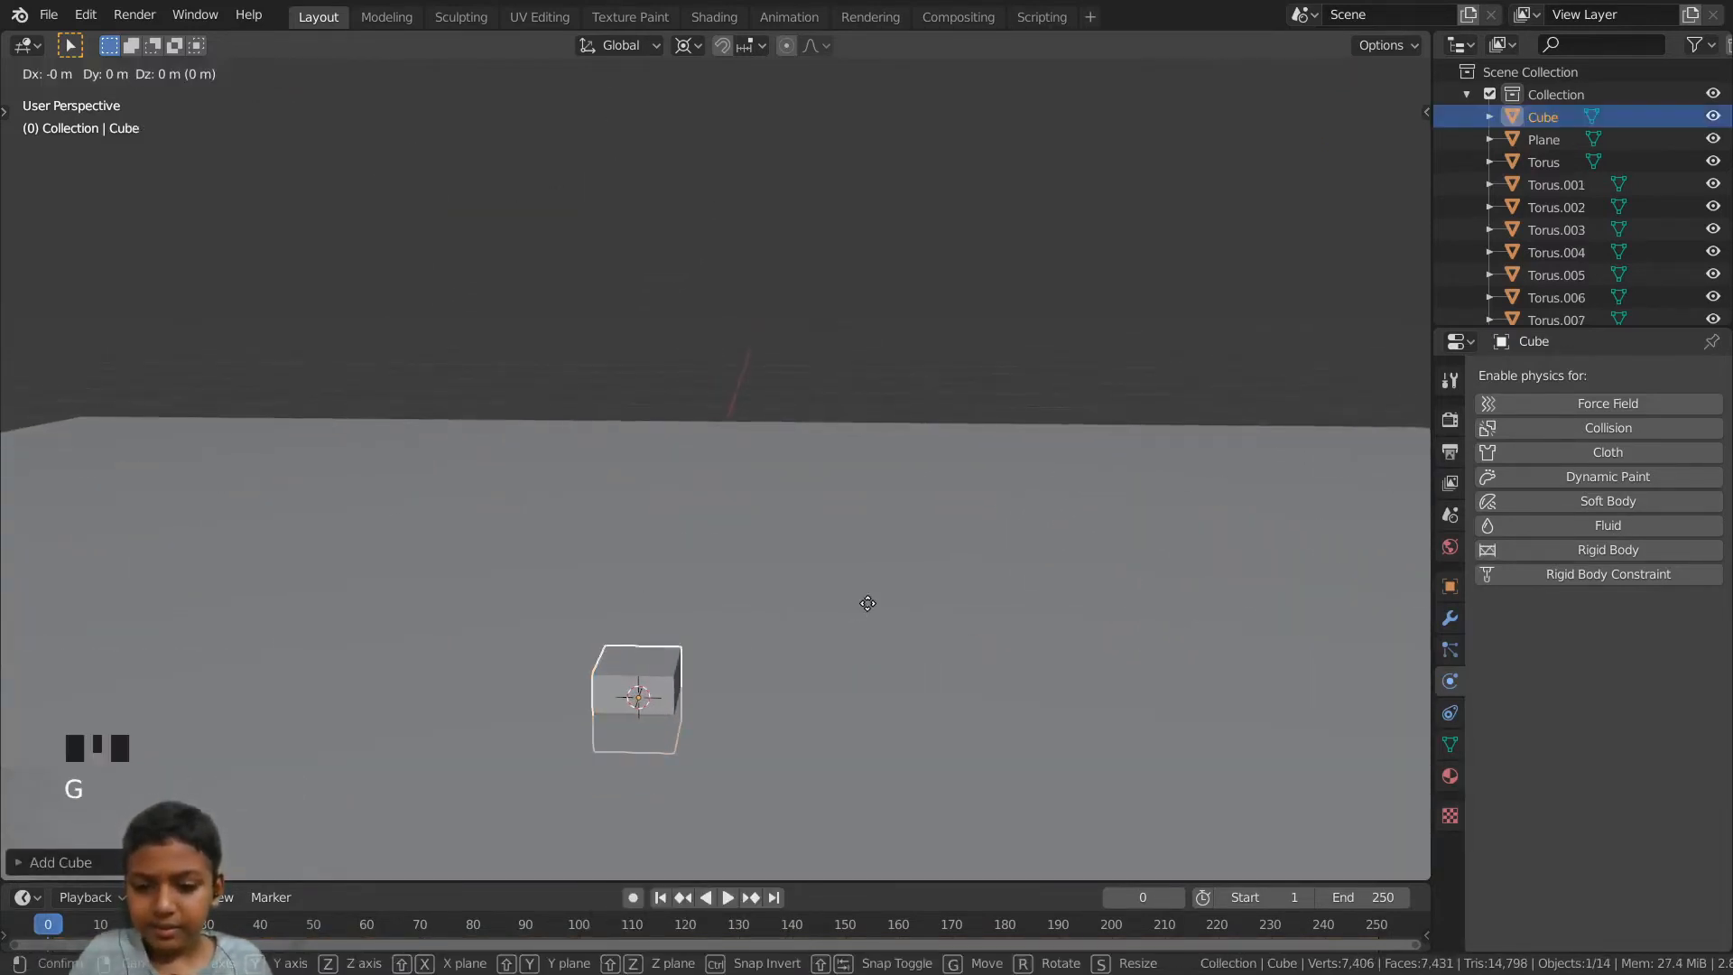
key("z")
left_click(864, 568)
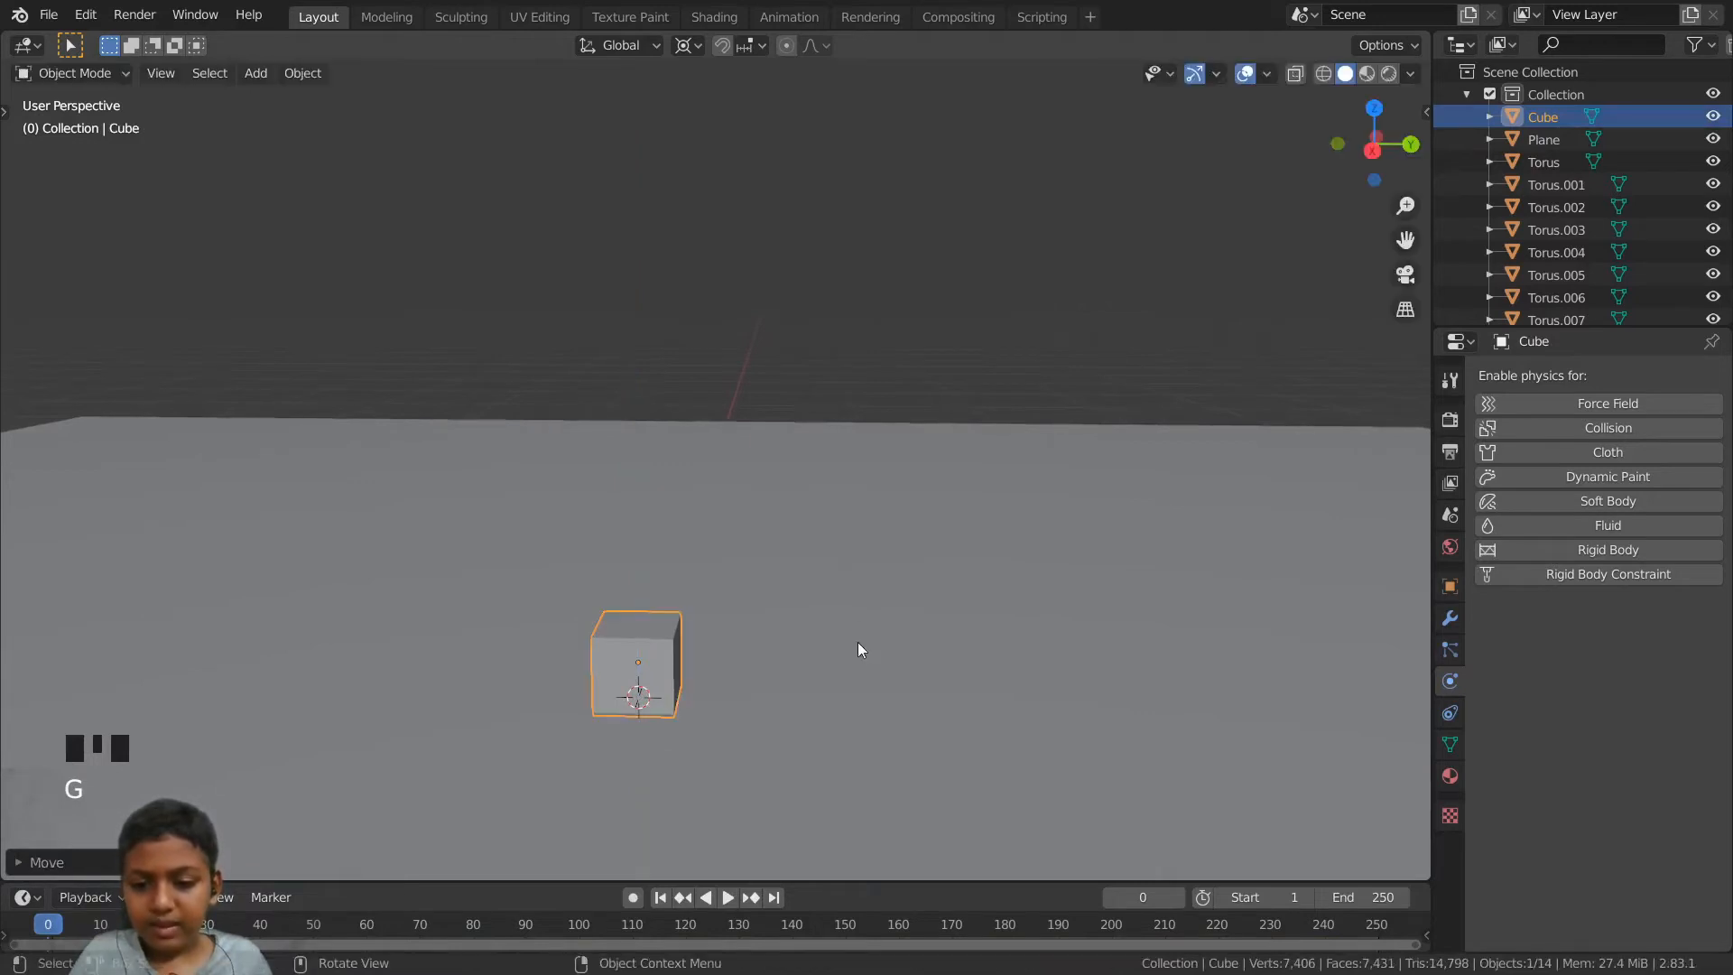
middle_click_drag(857, 641, 857, 615)
key("g")
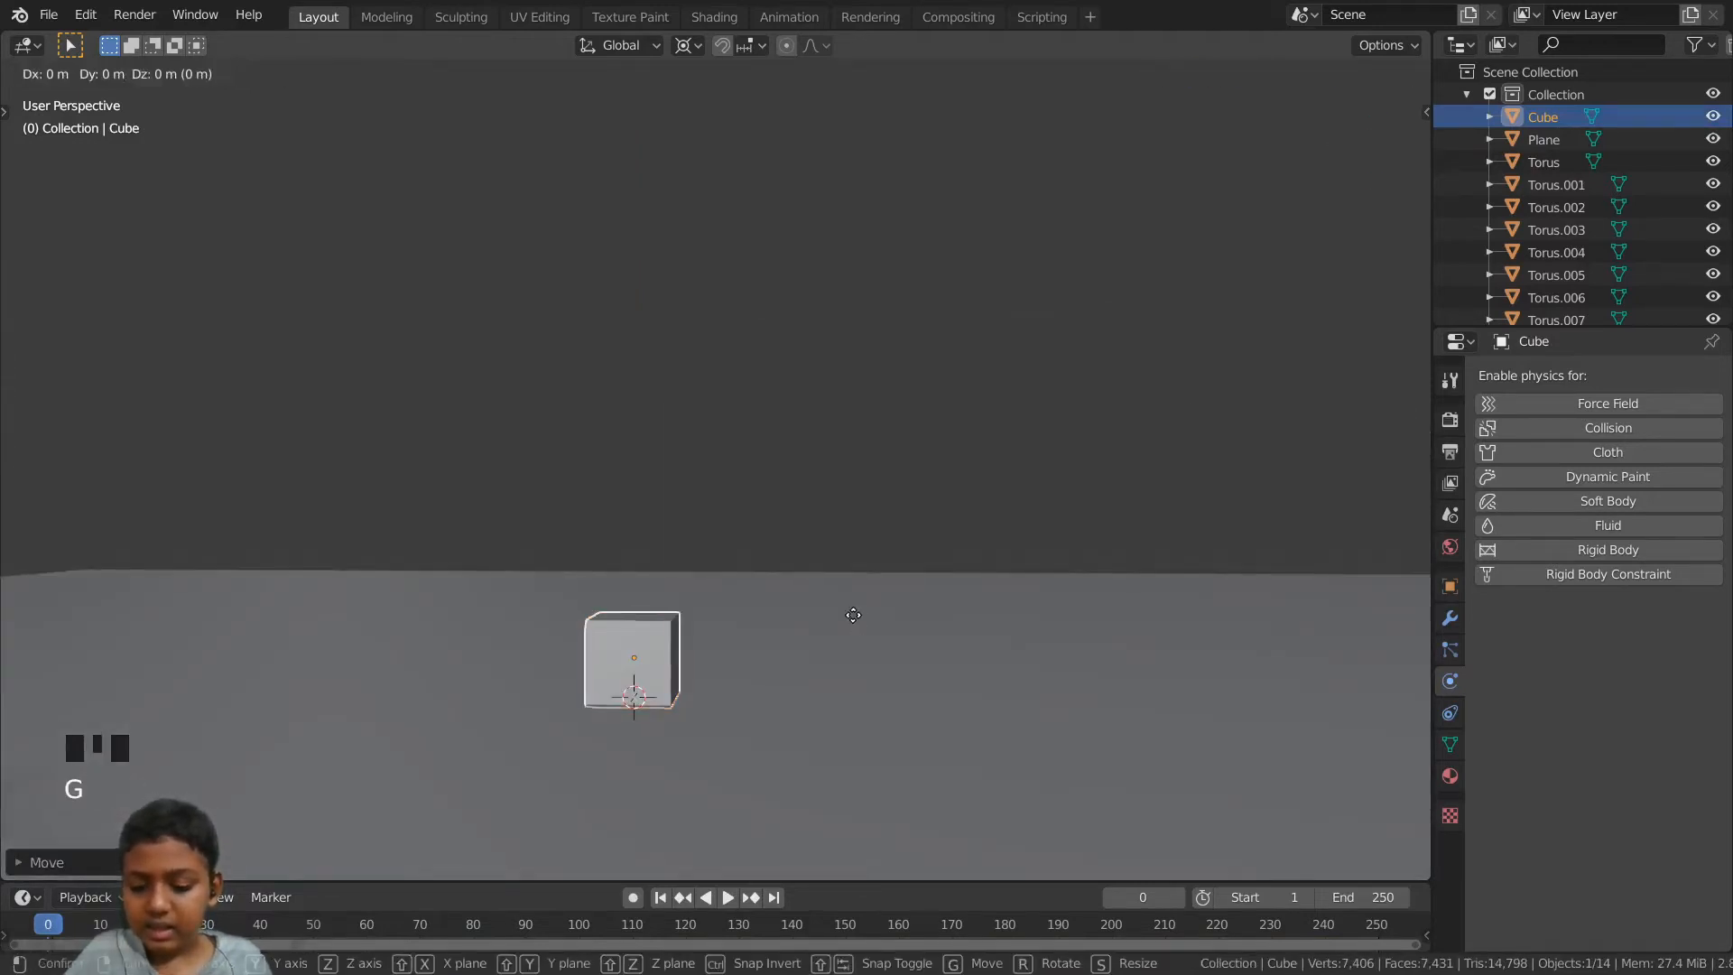
key("z")
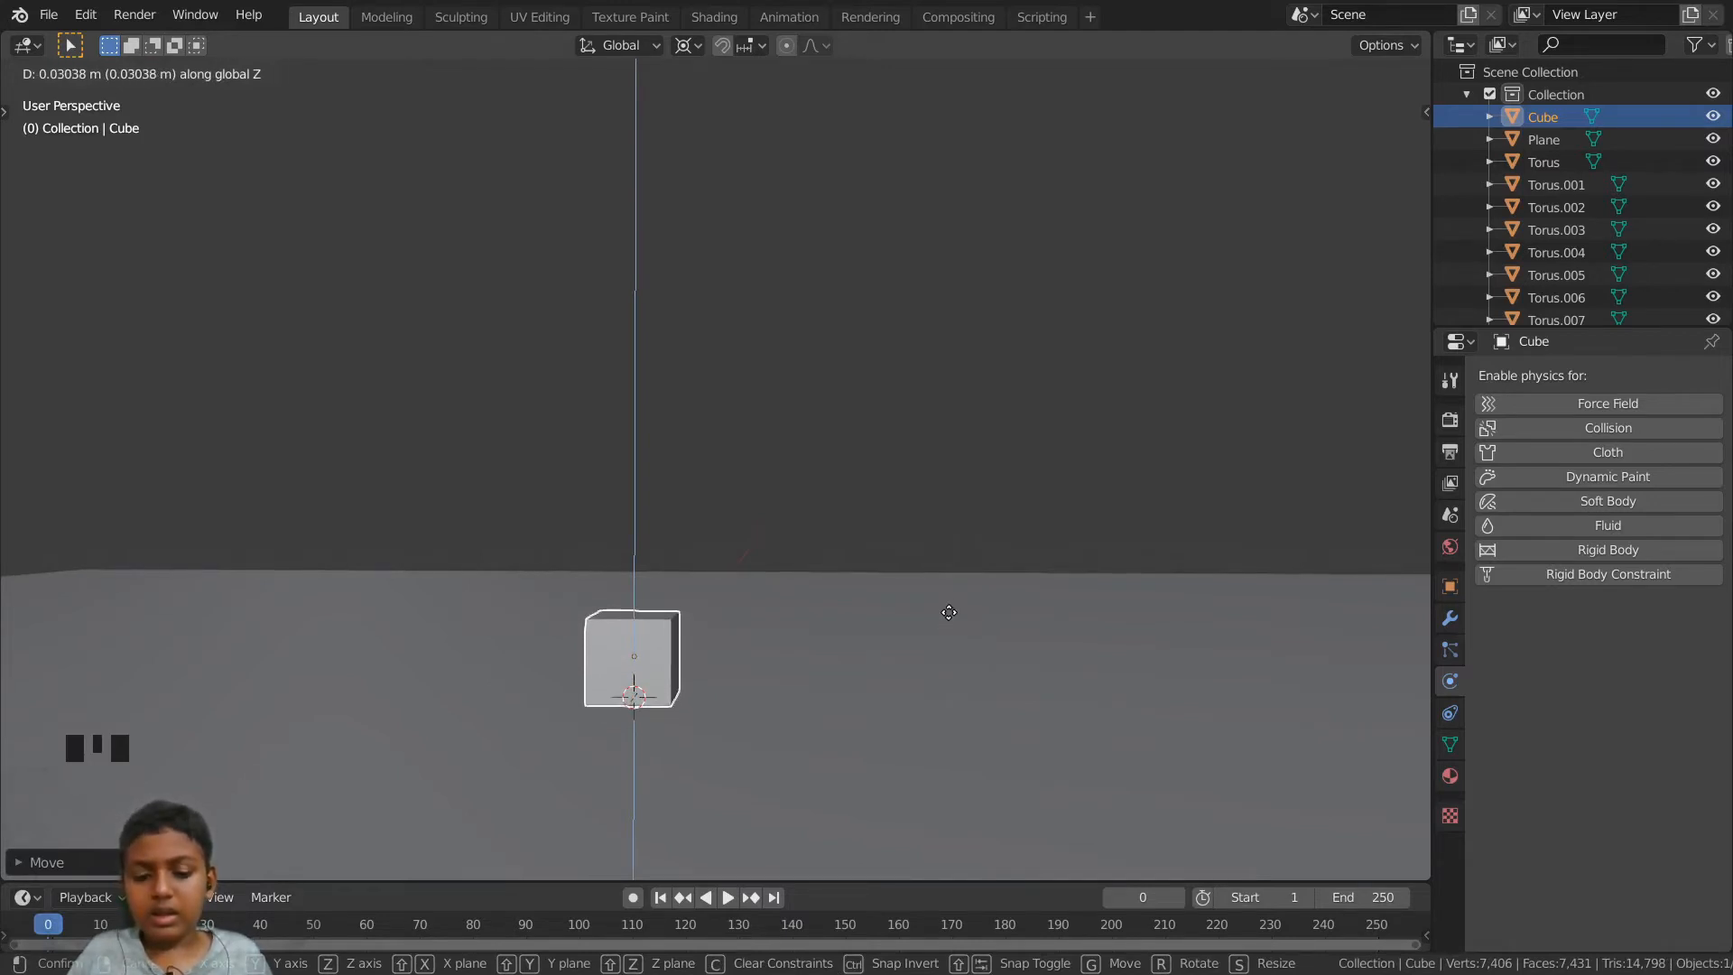
left_click(950, 613)
- Add an Array modifier to the cube
scroll(946, 621, "down", 5)
middle_click_drag(944, 625, 761, 614)
scroll(762, 613, "down", 9)
middle_click_drag(720, 697, 1021, 630)
scroll(518, 689, "down", 2)
scroll(931, 631, "up", 4)
scroll(938, 633, "down", 4)
scroll(712, 477, "up", 6)
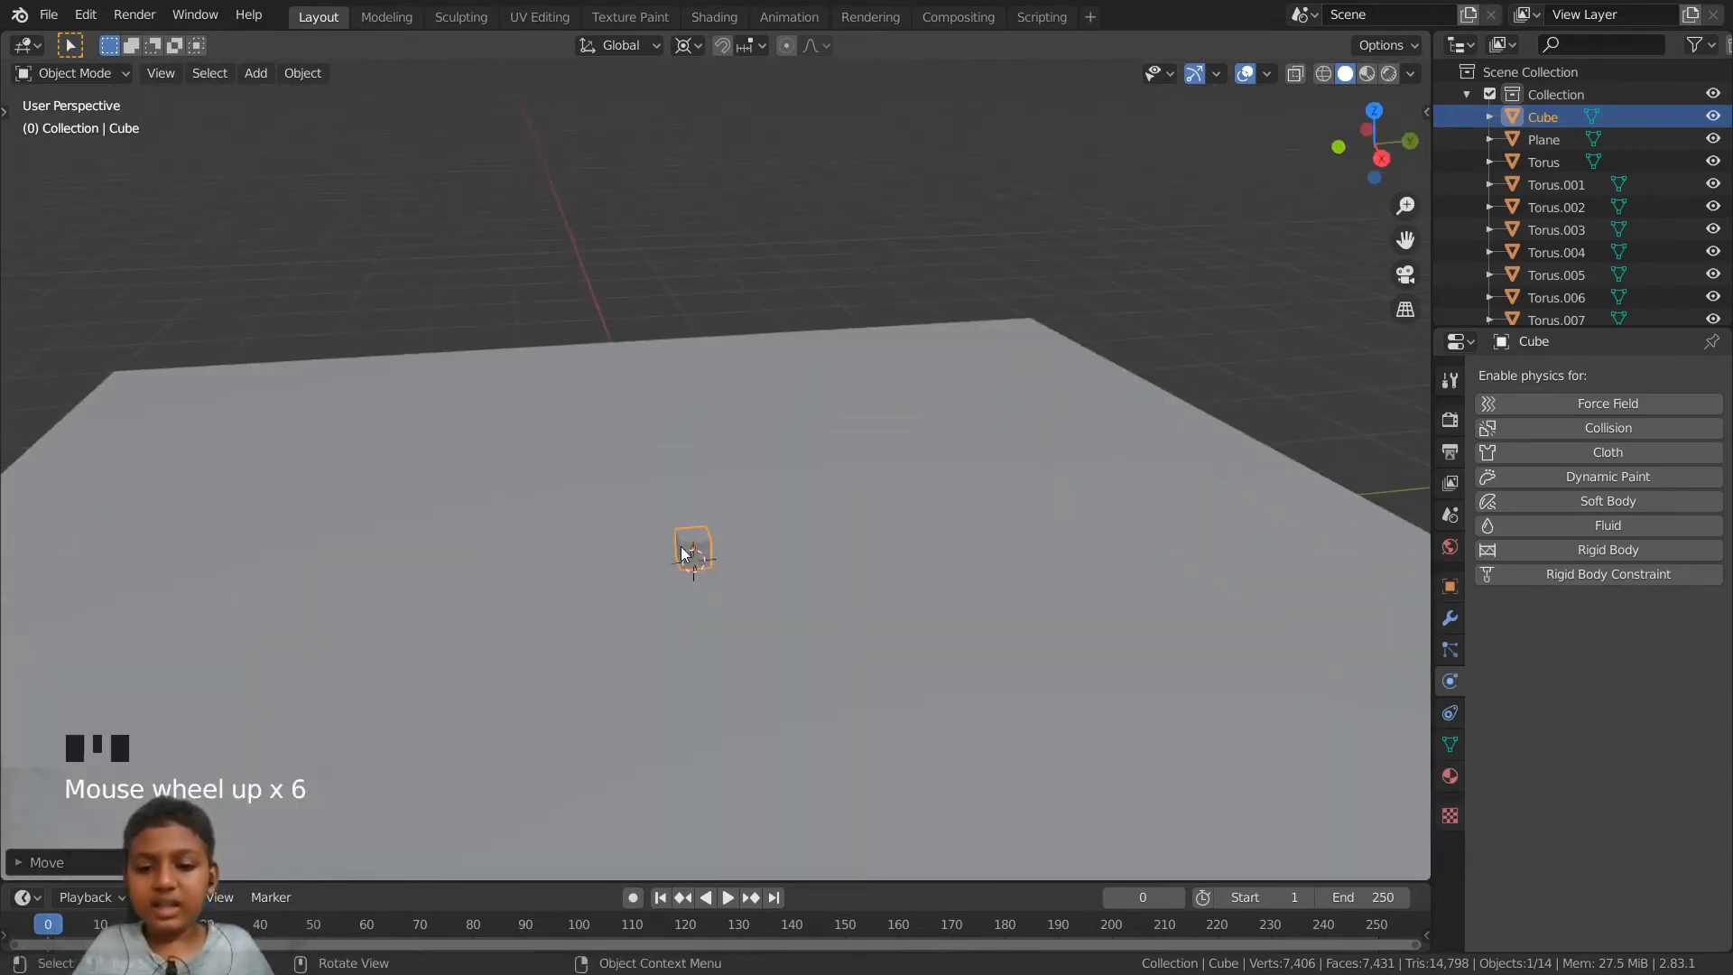
left_click(1451, 622)
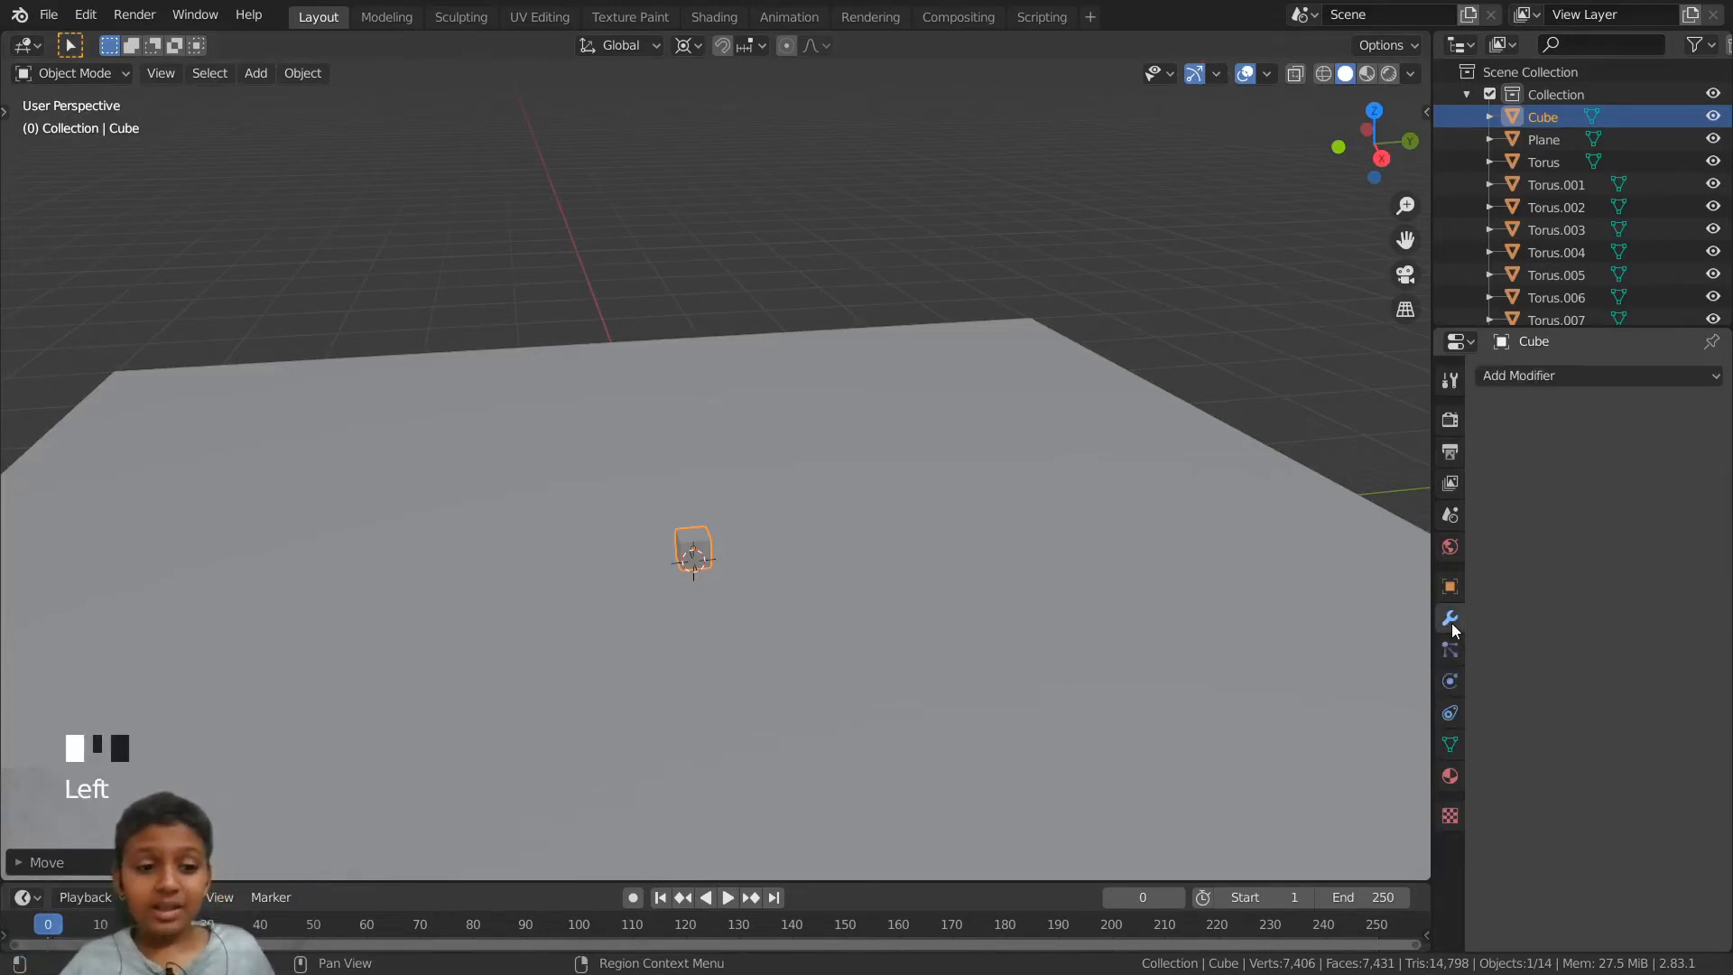
left_click(1564, 379)
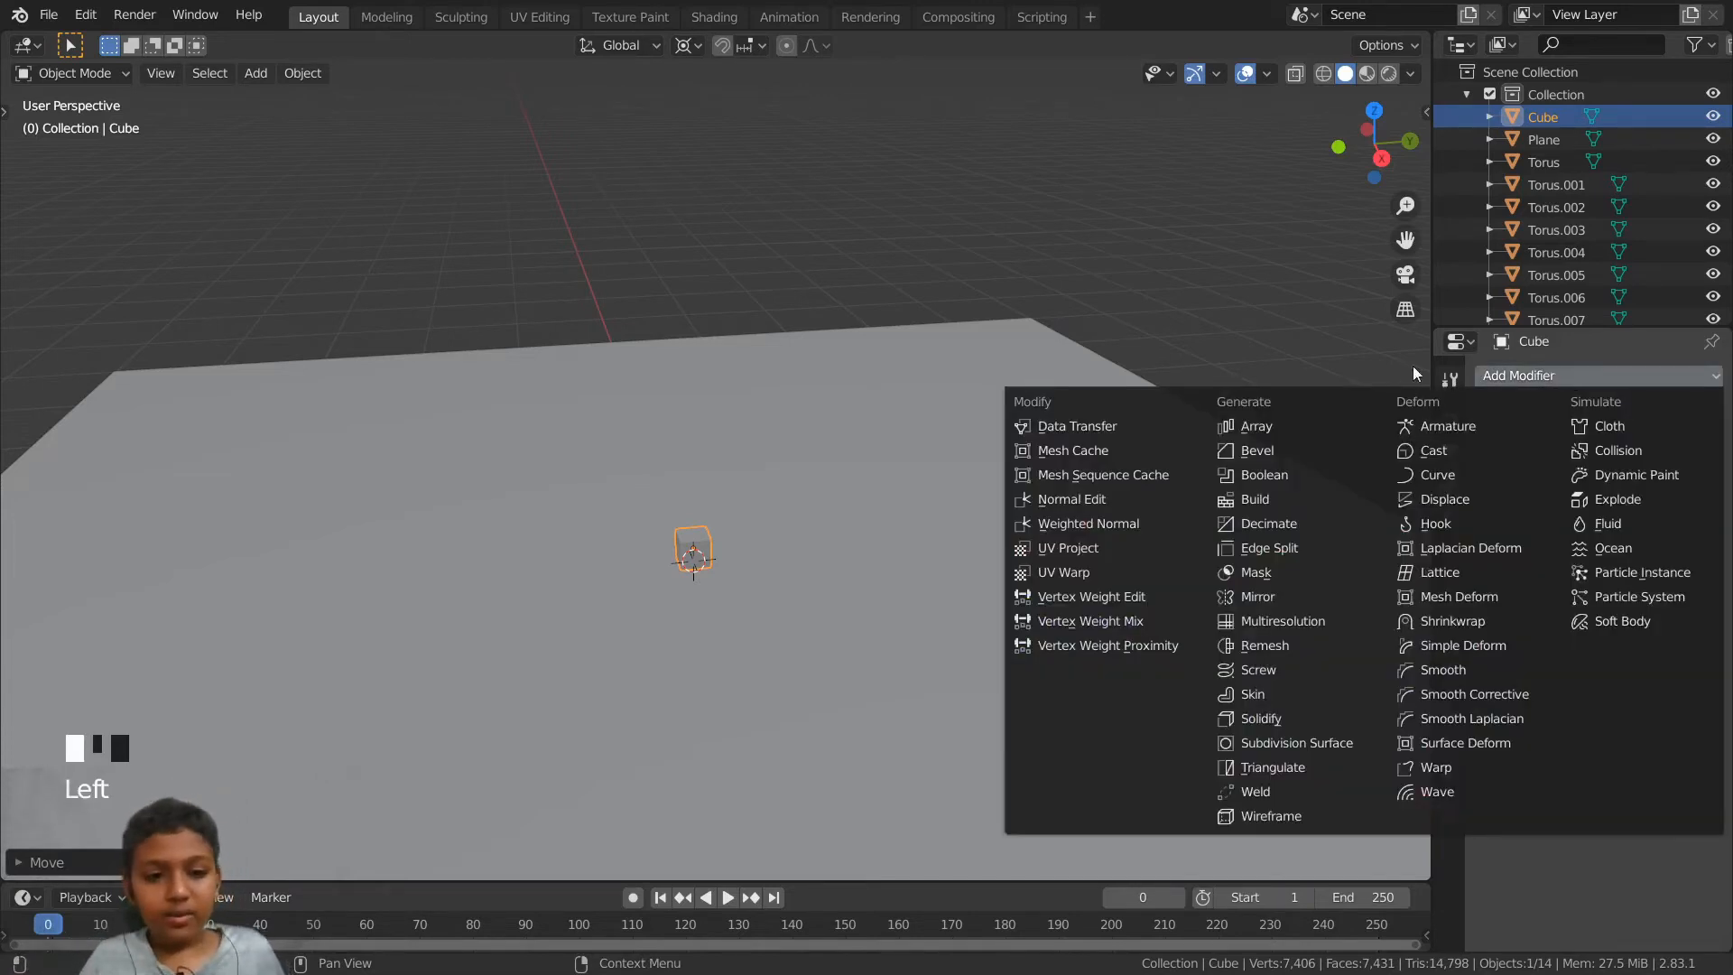
left_click(1254, 426)
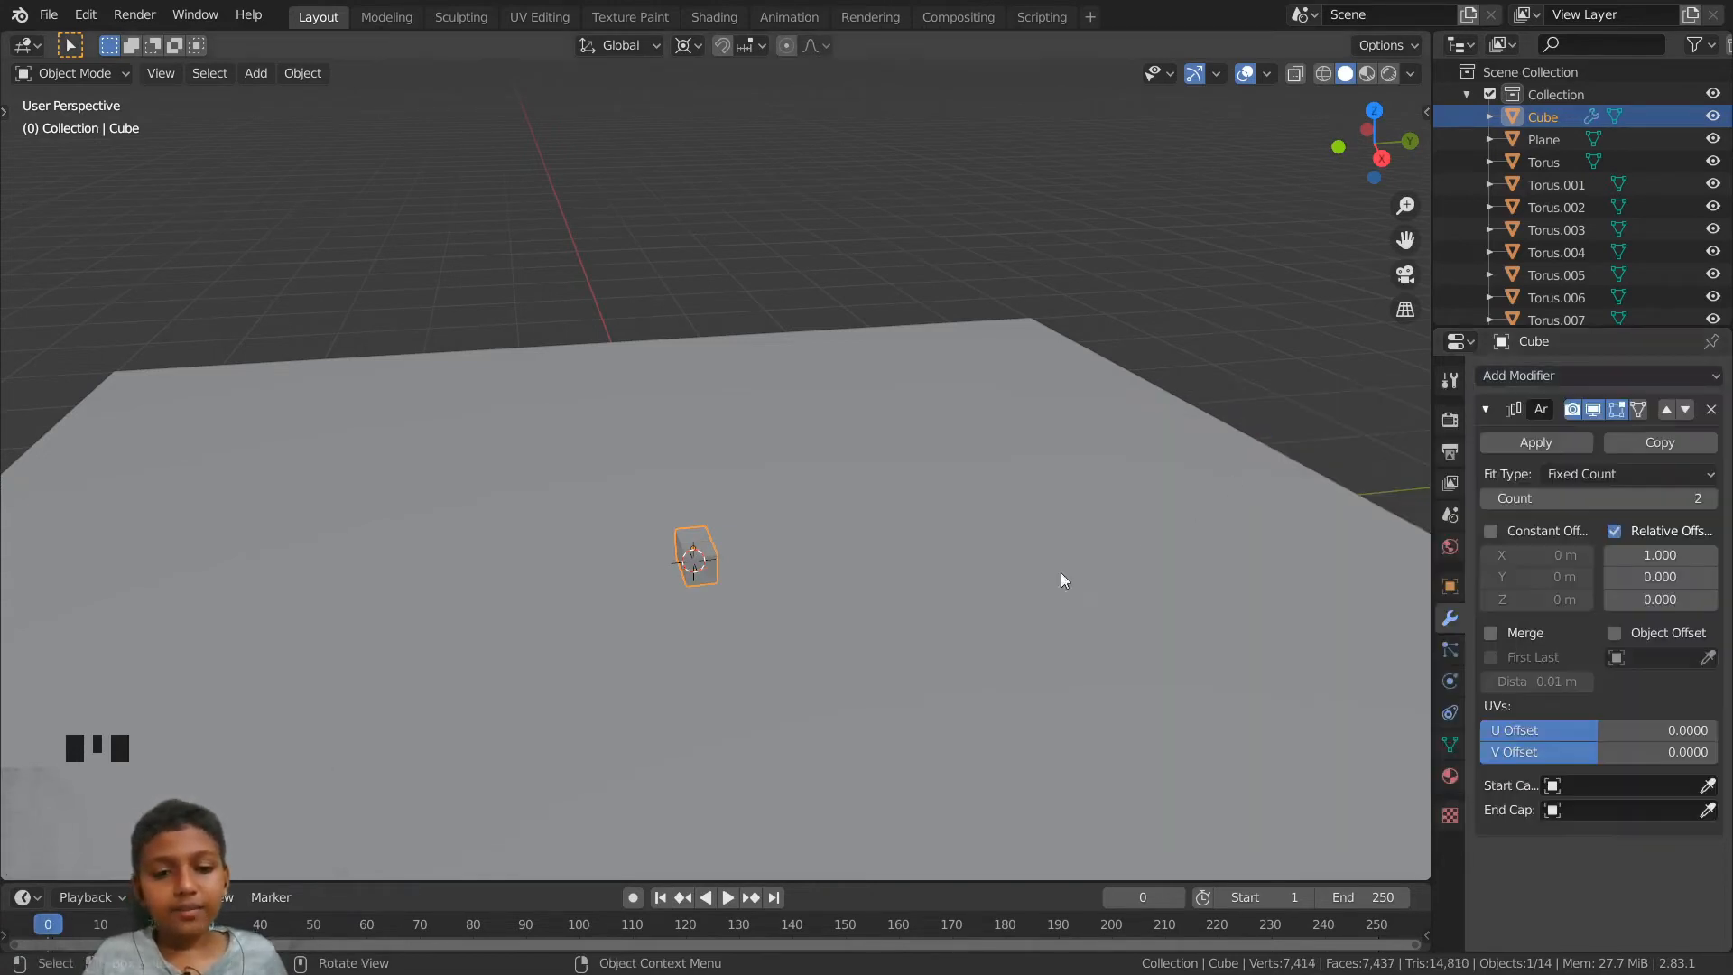
- Undo adding the cube's Array modifier and redo it
scroll(756, 670, "down", 4)
middle_click_drag(756, 669, 593, 633)
scroll(614, 603, "up", 9)
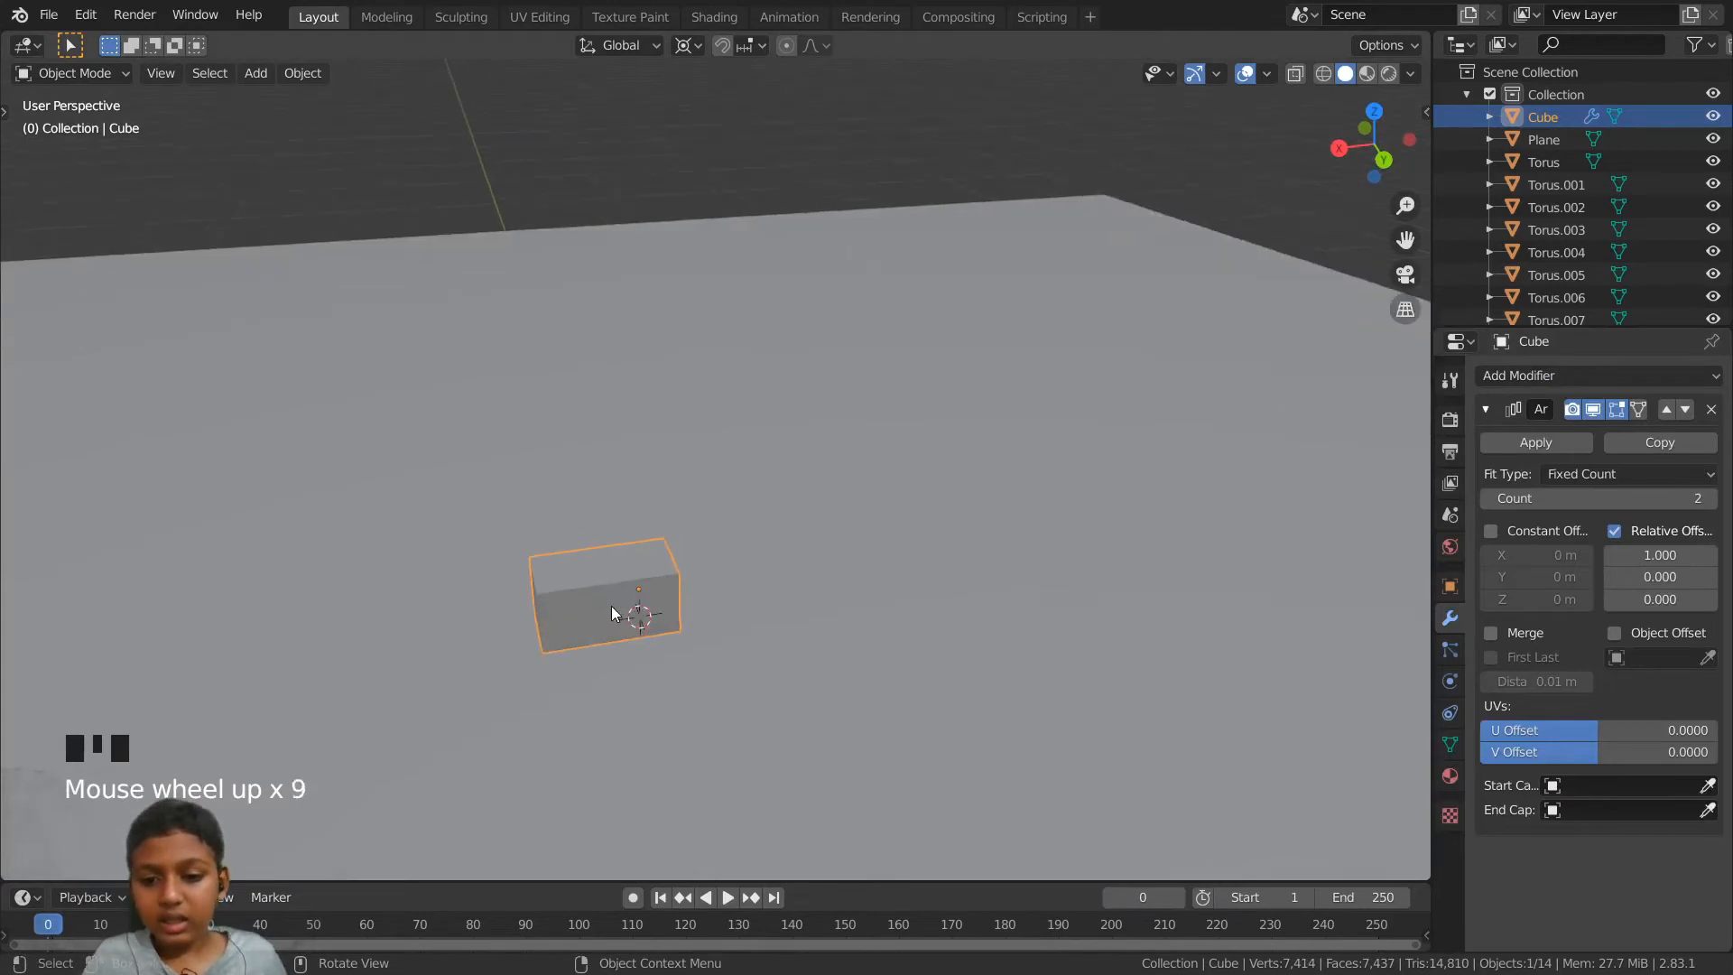
scroll(616, 592, "down", 2)
scroll(615, 590, "up", 1)
key("ctrl+z")
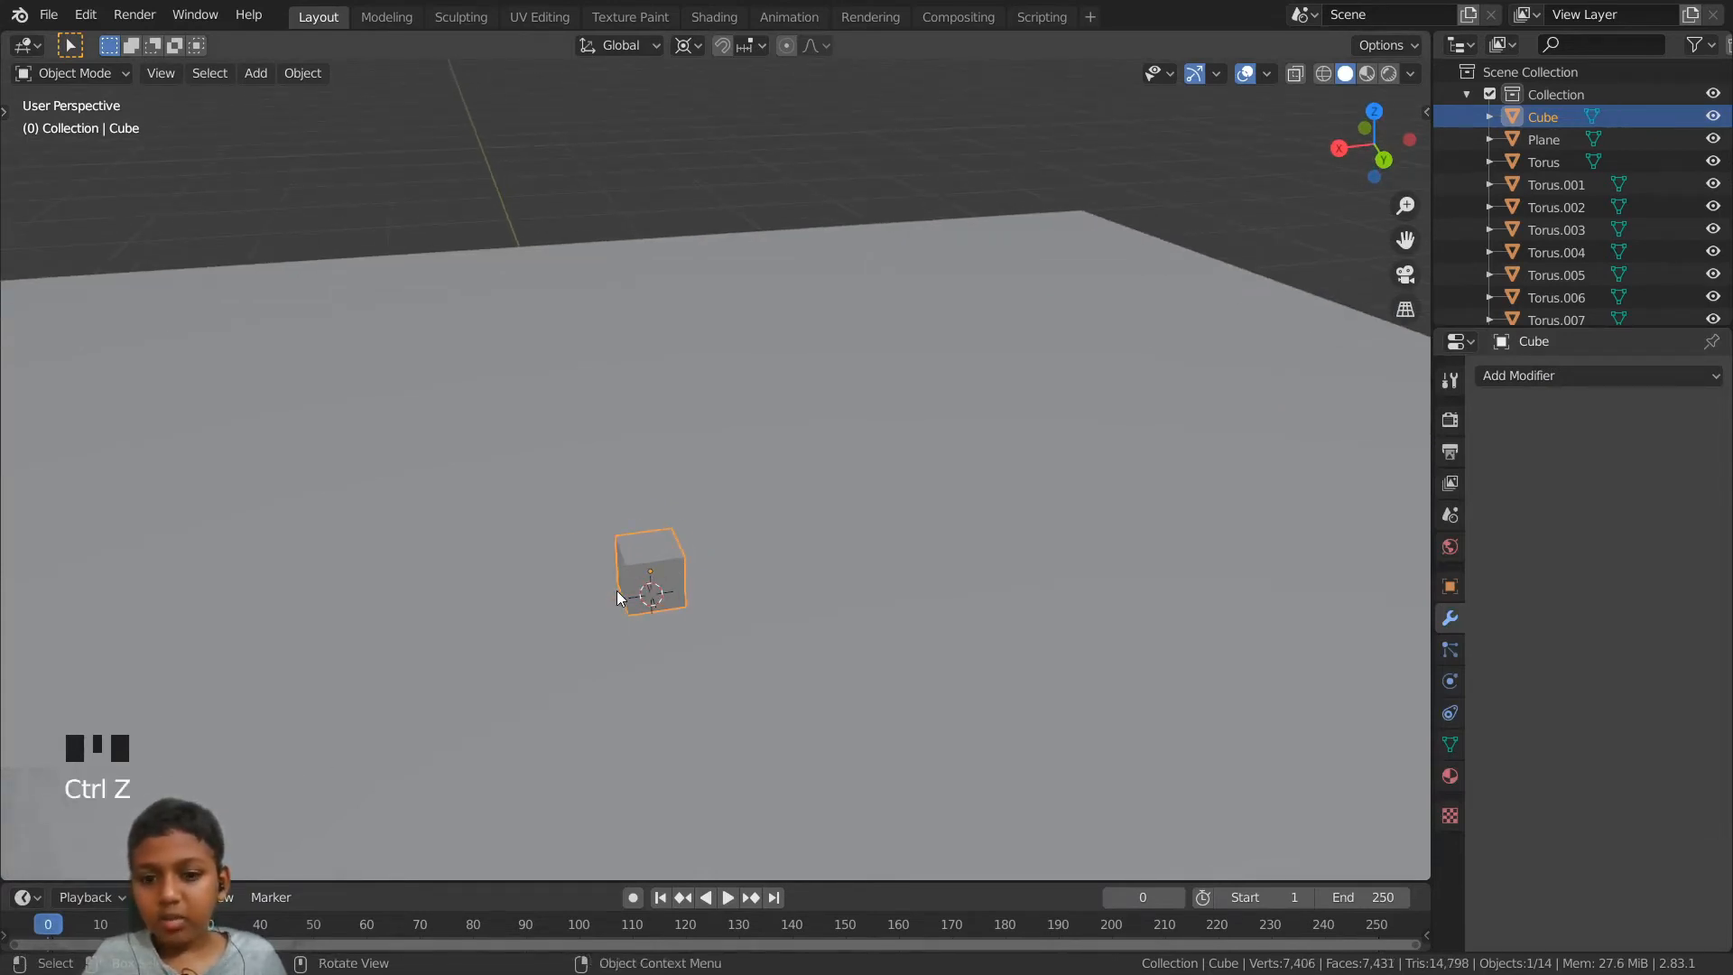
key("ctrl+shift+z")
- Set the Array modifier's relative X offset to 1.020 to leave a small gap between the cubes
middle_click_drag(617, 592, 666, 664)
scroll(664, 665, "up", 4)
scroll(845, 558, "up", 4)
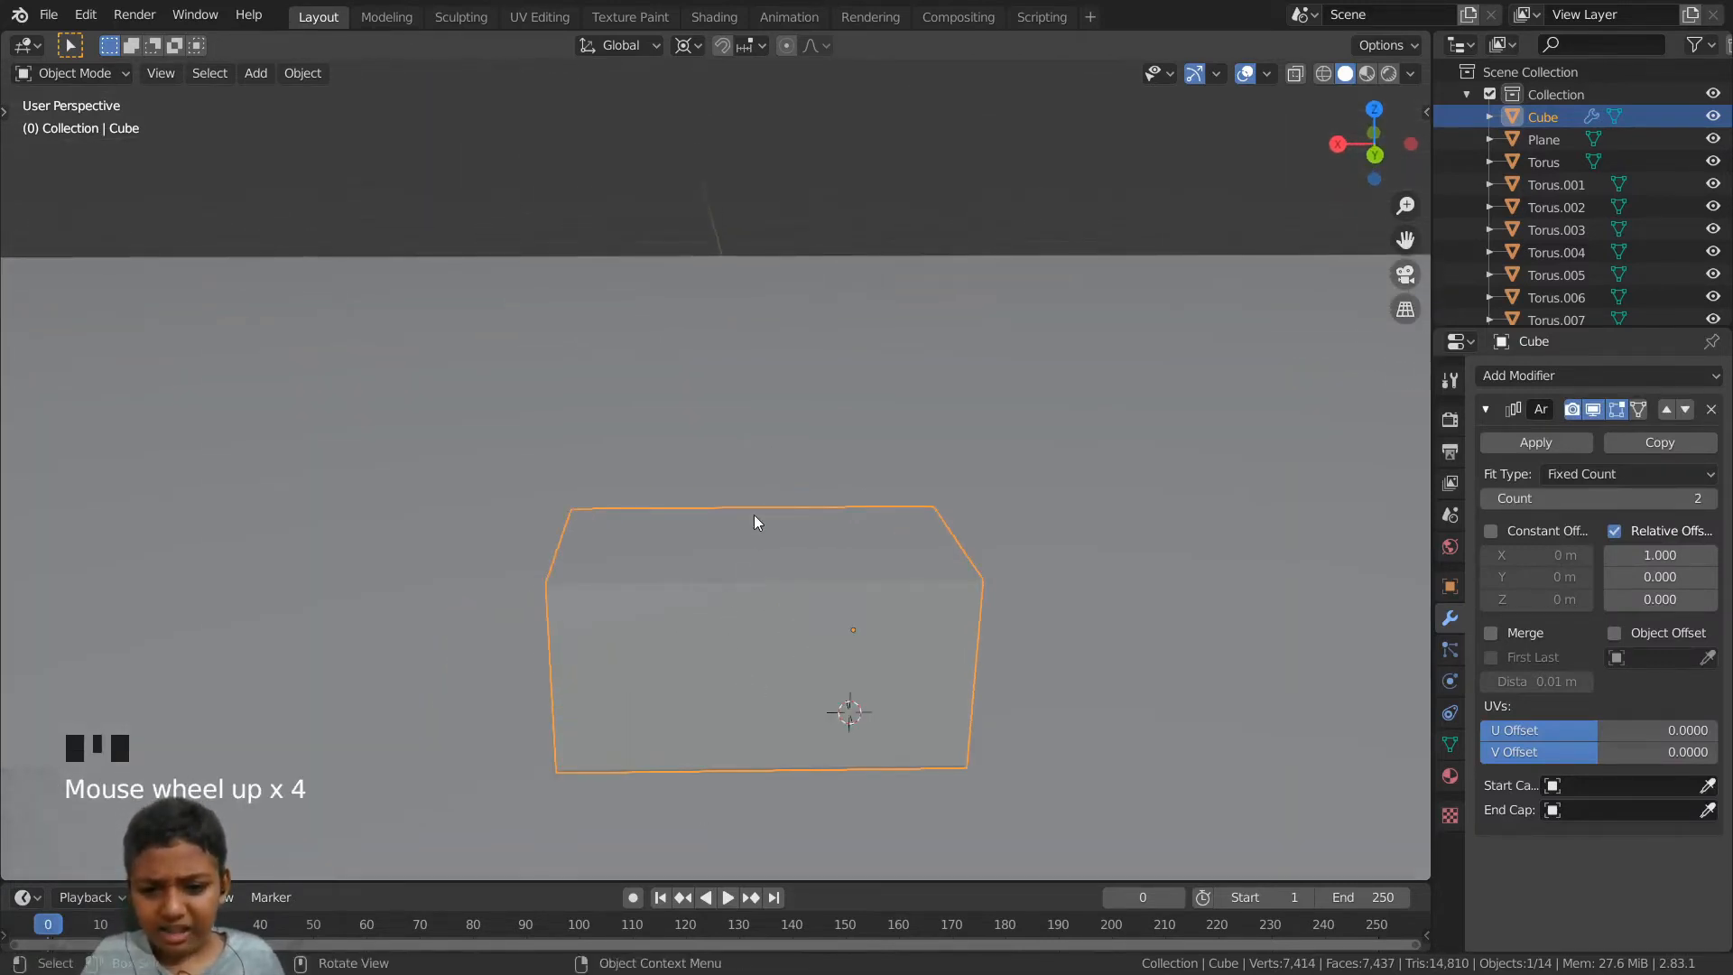
left_click(1655, 557)
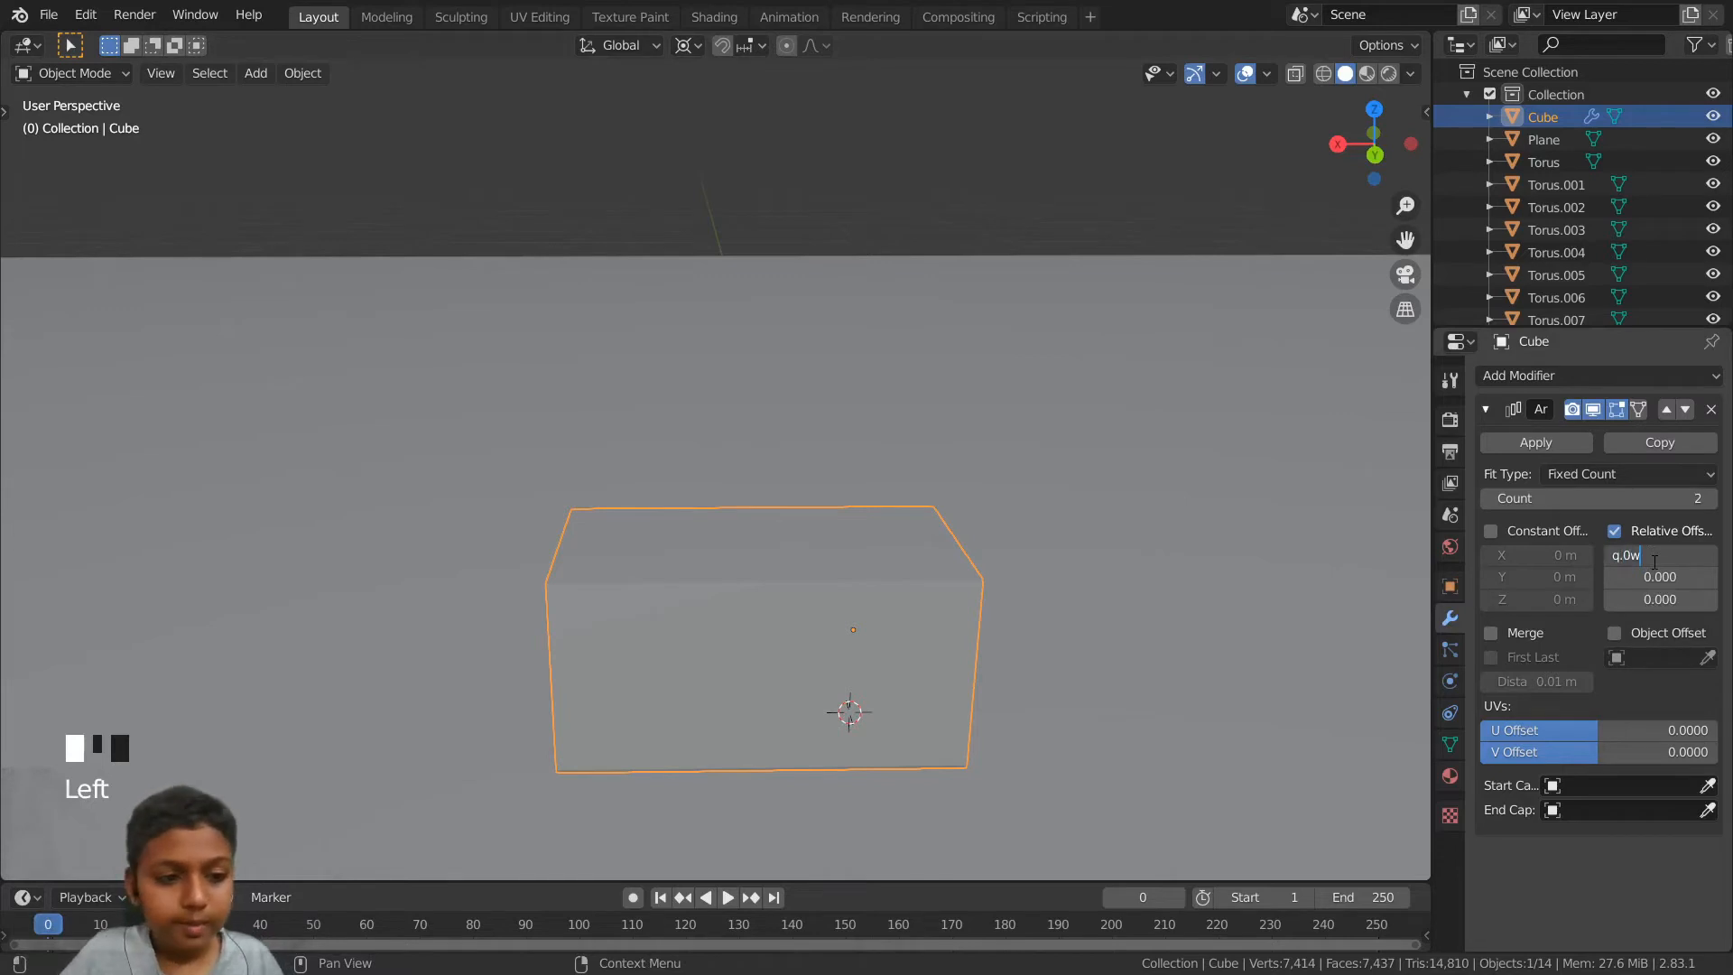
key("BackSpace")
key("BackSpace")
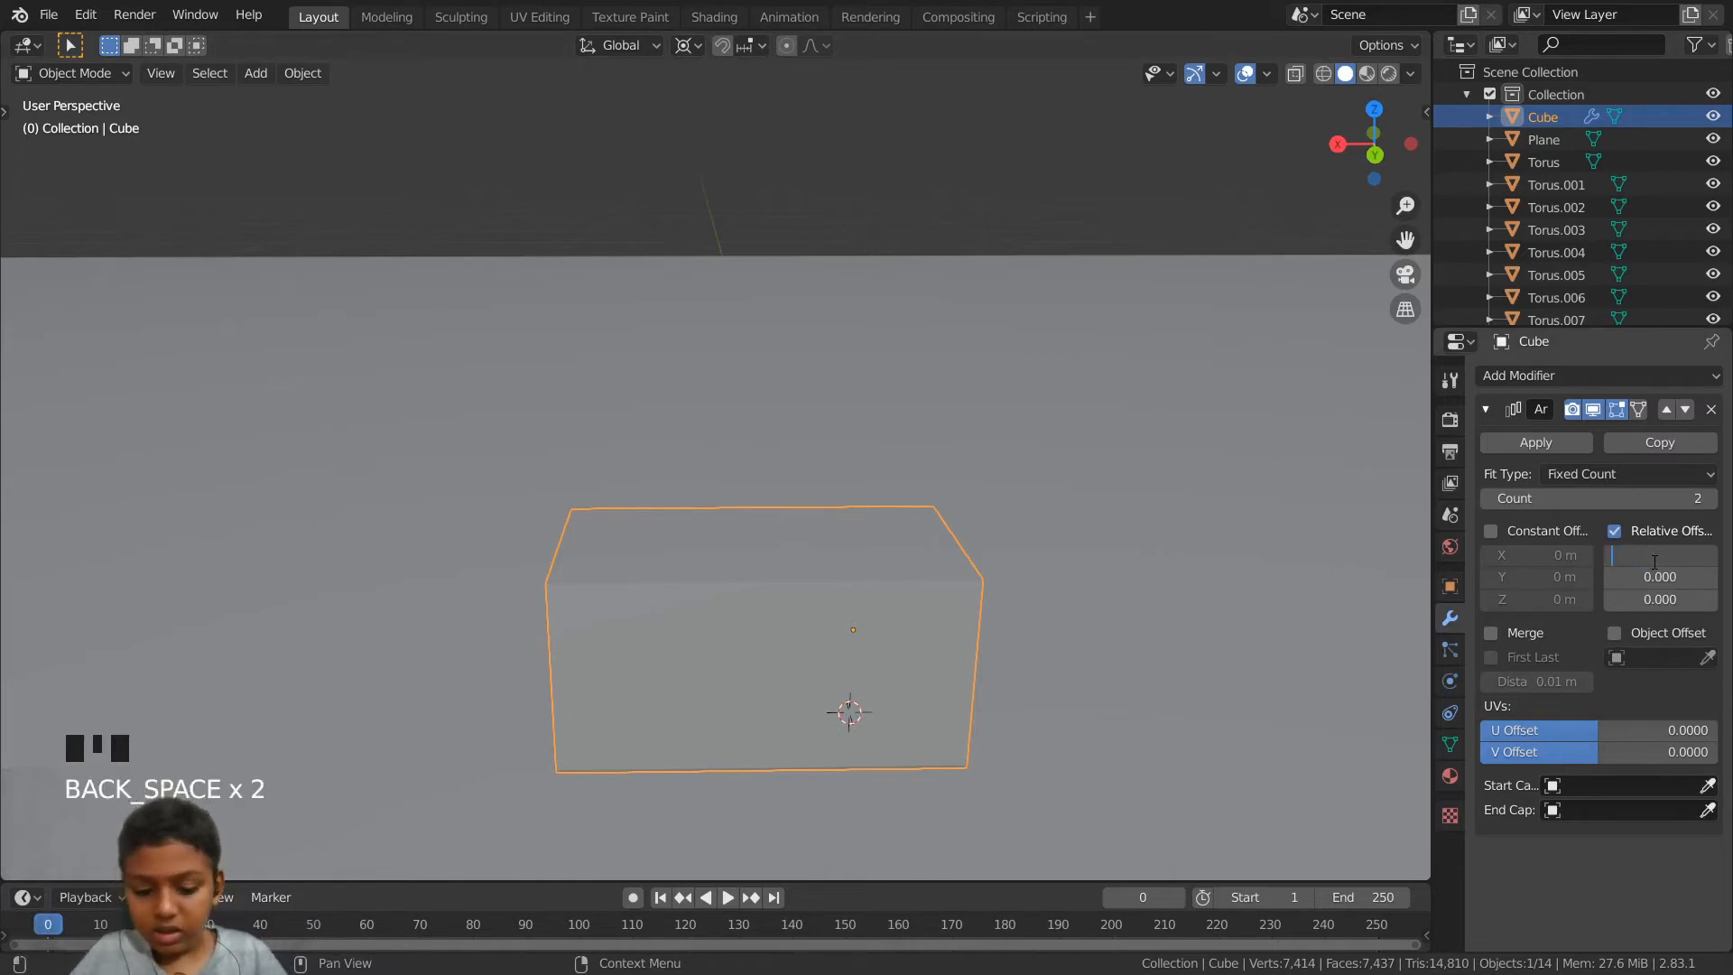
key("Return")
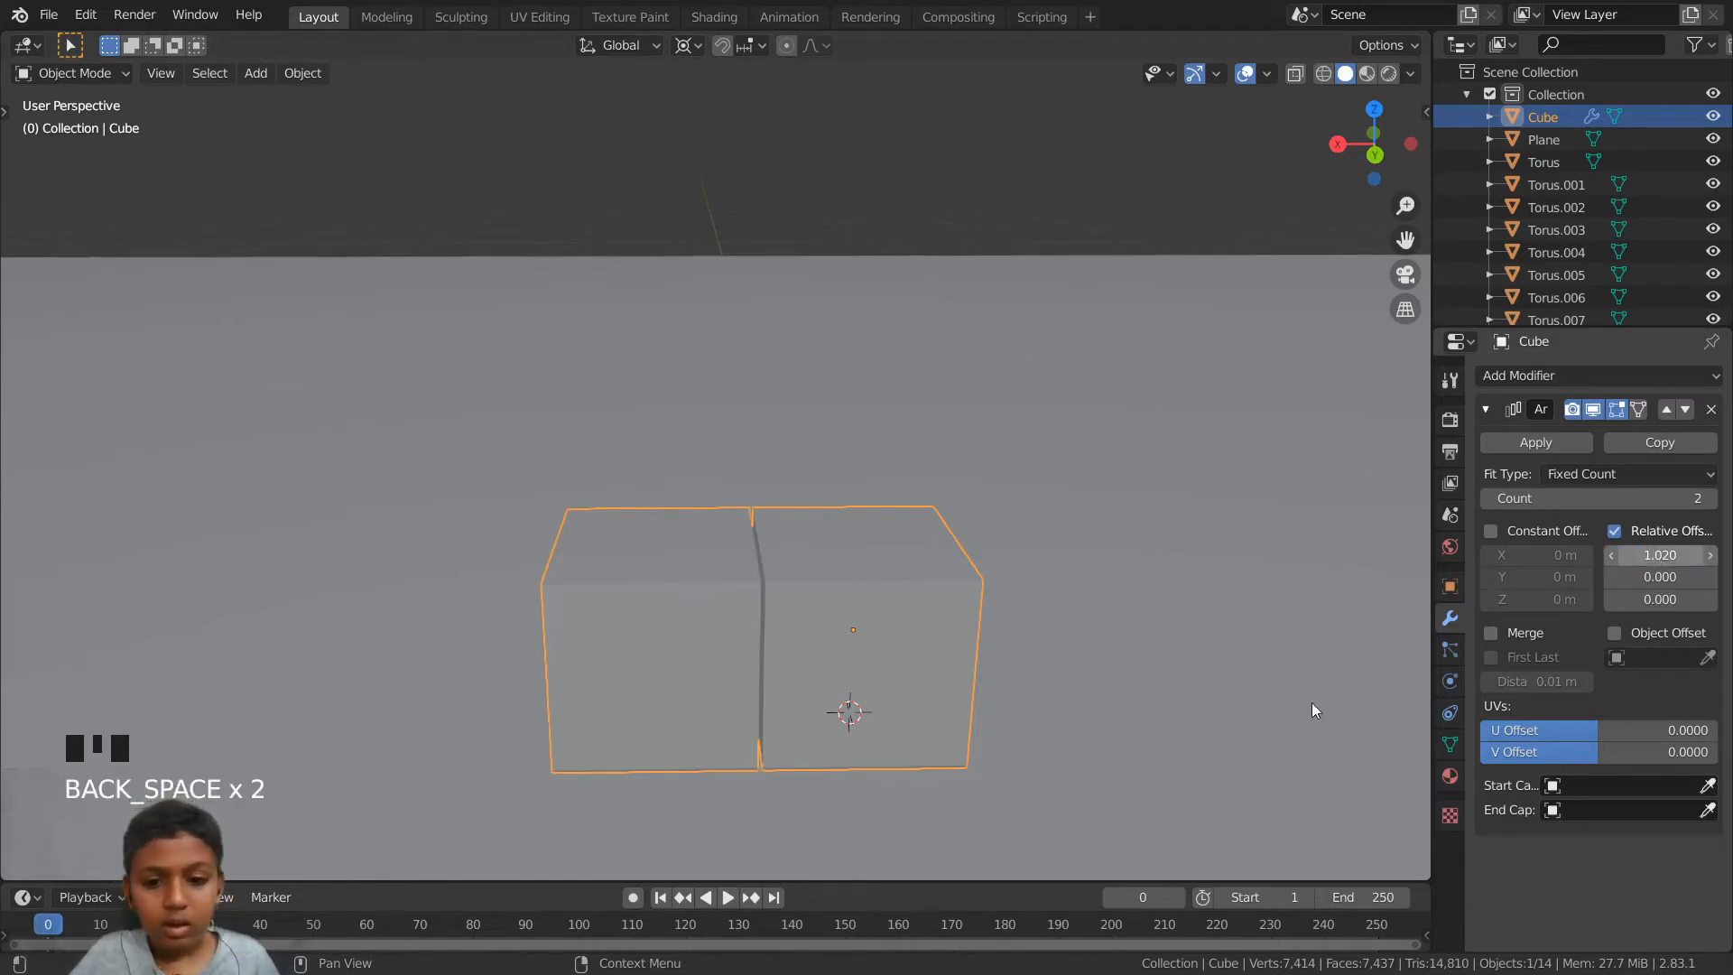
- Set the Array modifier's count to 8 to make a row of cubes along X
scroll(1028, 706, "down", 2)
middle_click_drag(1029, 706, 1376, 585)
scroll(844, 630, "down", 6)
scroll(926, 700, "down", 6)
scroll(927, 697, "up", 5)
scroll(1034, 641, "down", 5)
scroll(1376, 585, "up", 2)
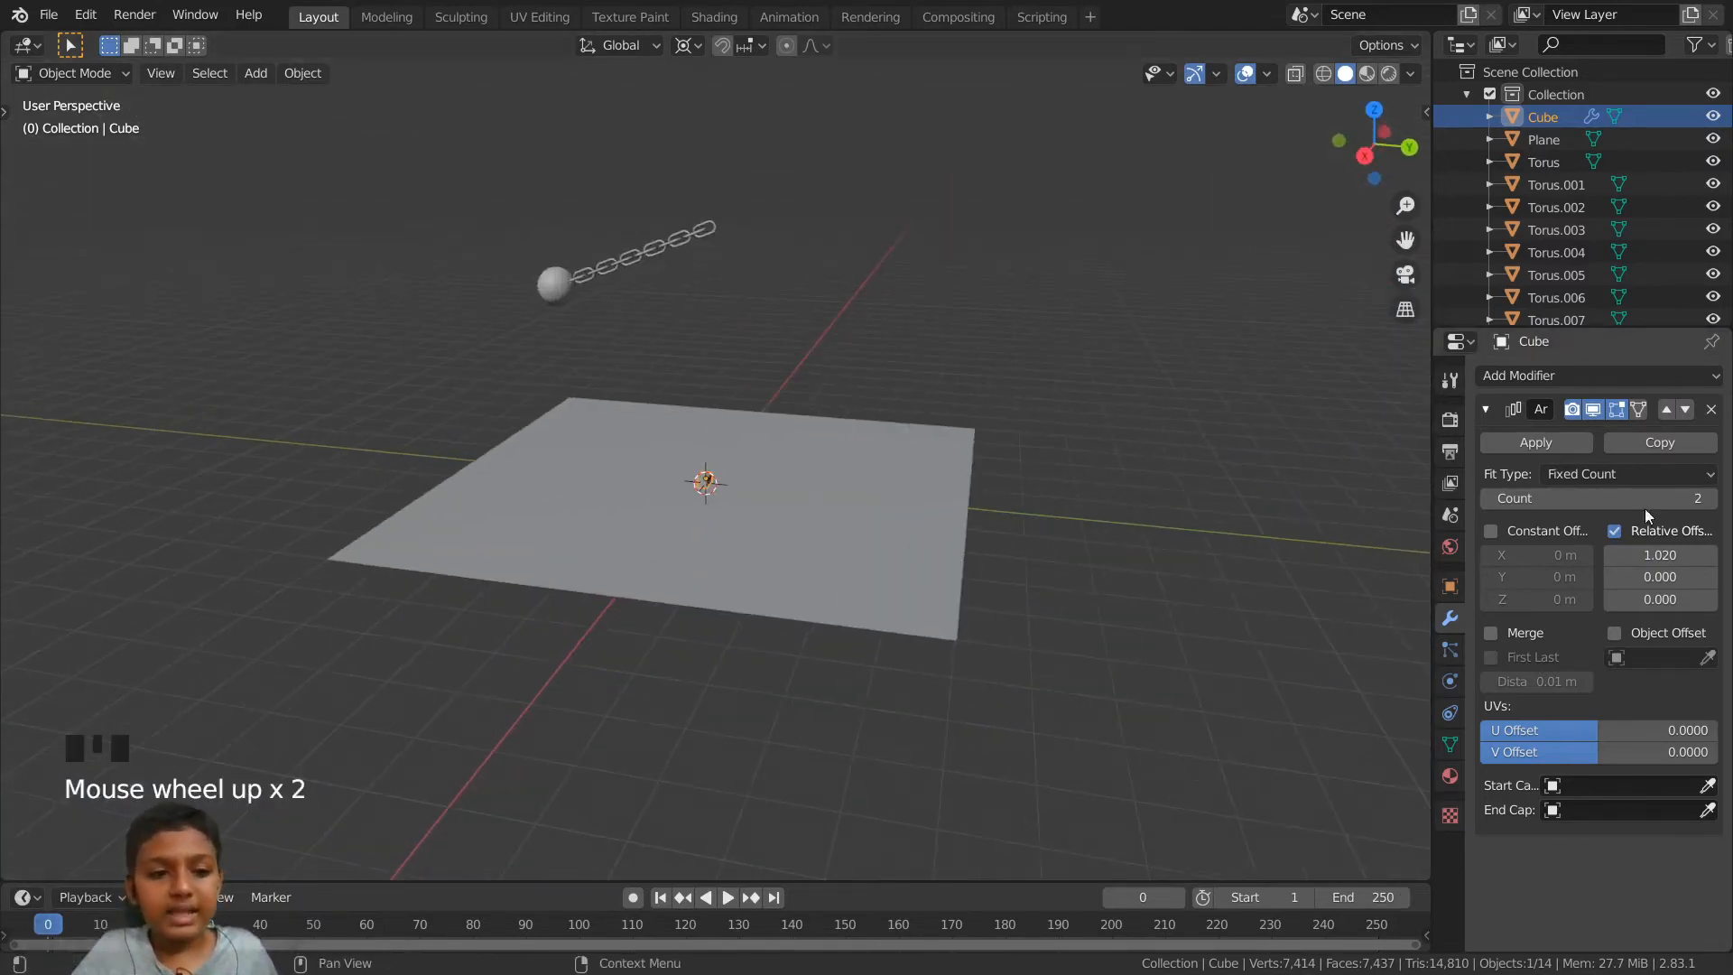
left_click(1622, 498)
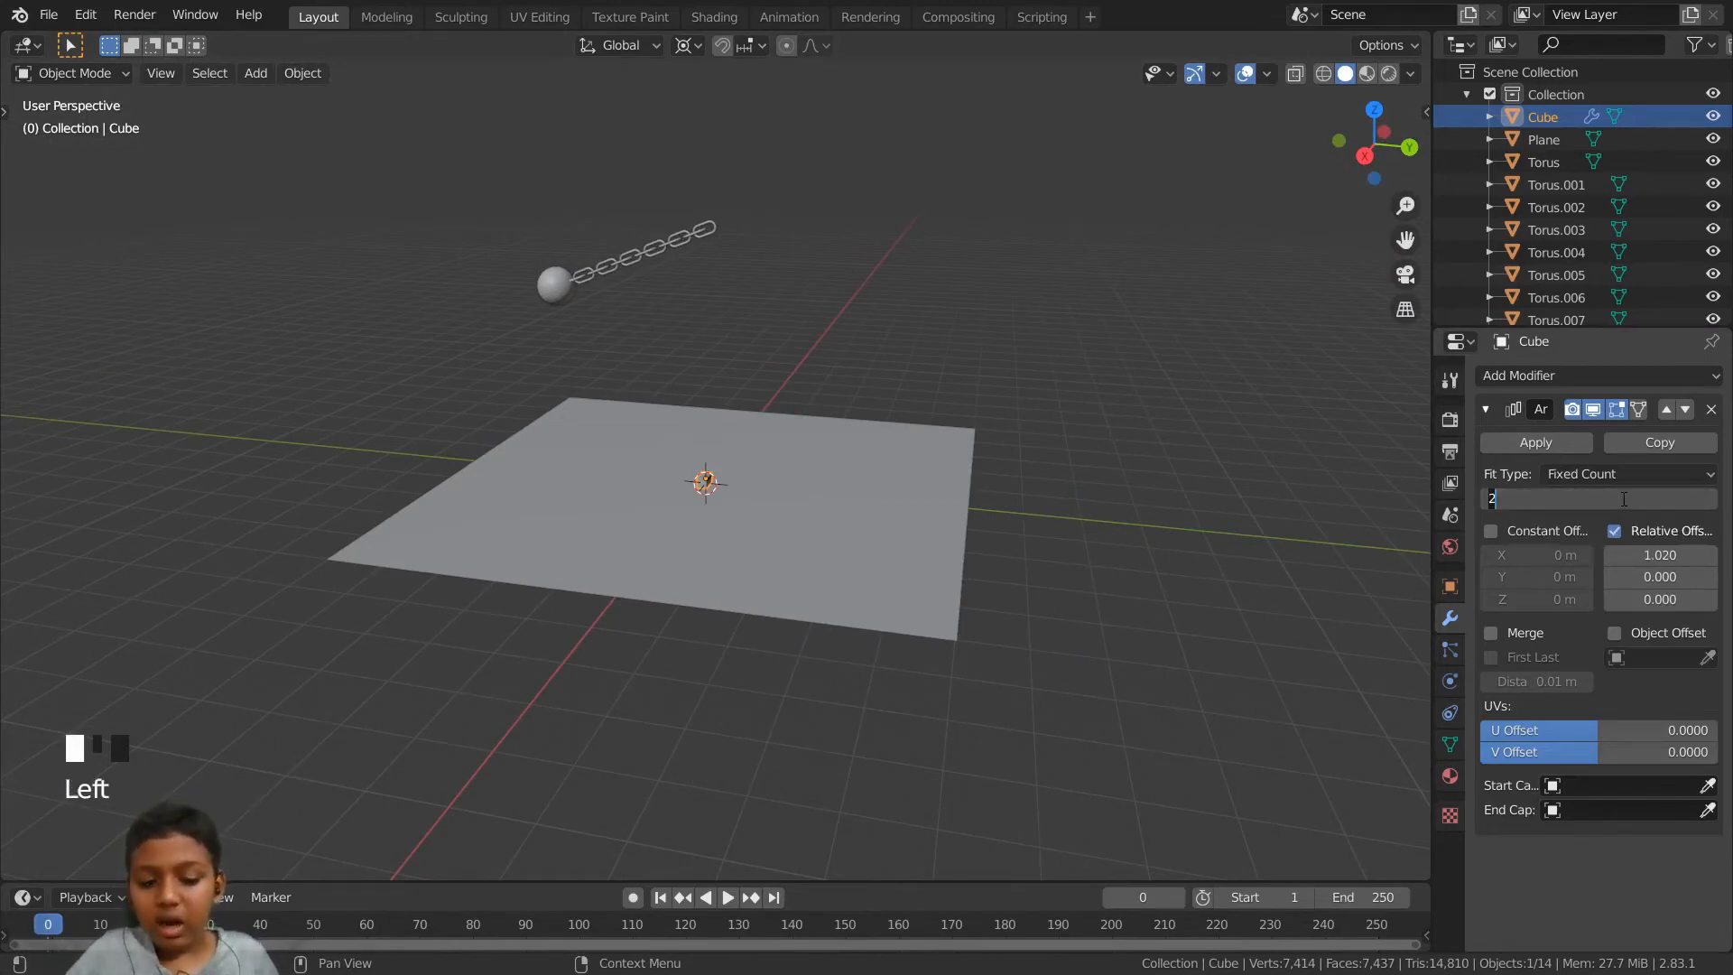
key("Return")
scroll(1238, 587, "up", 3)
scroll(1057, 568, "down", 3)
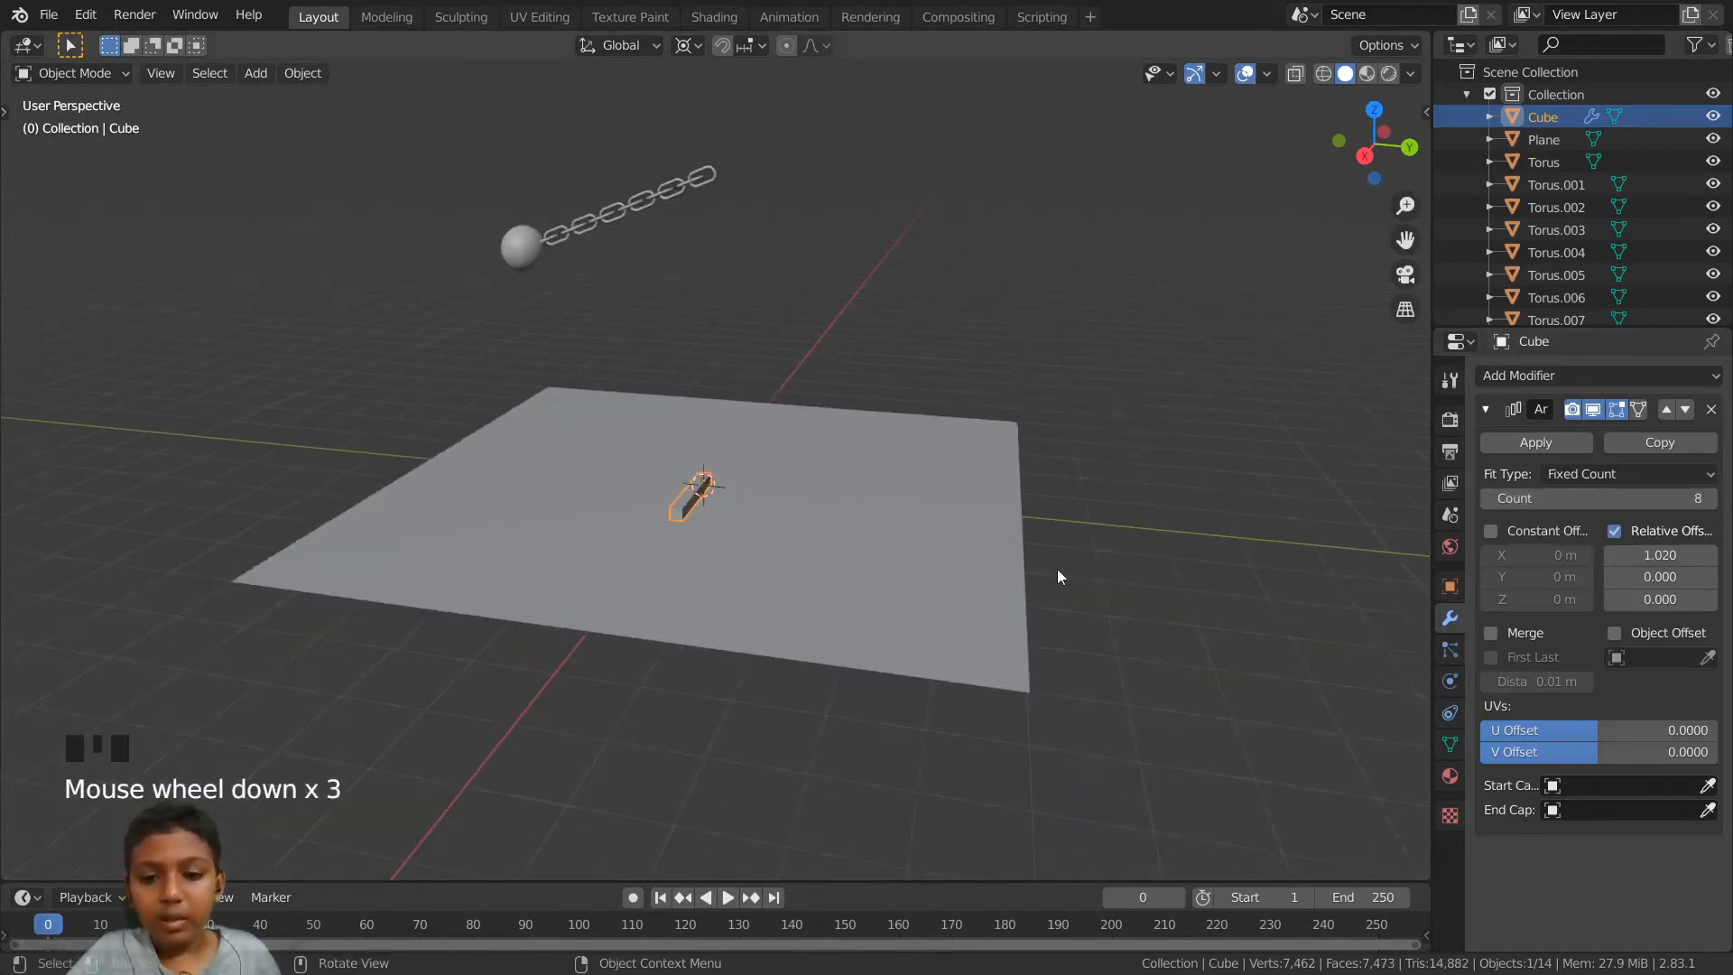
- Add a second Array modifier to the row of cubes
middle_click_drag(1058, 568, 1183, 524)
scroll(1082, 570, "down", 4)
middle_click_drag(1081, 568, 1504, 370)
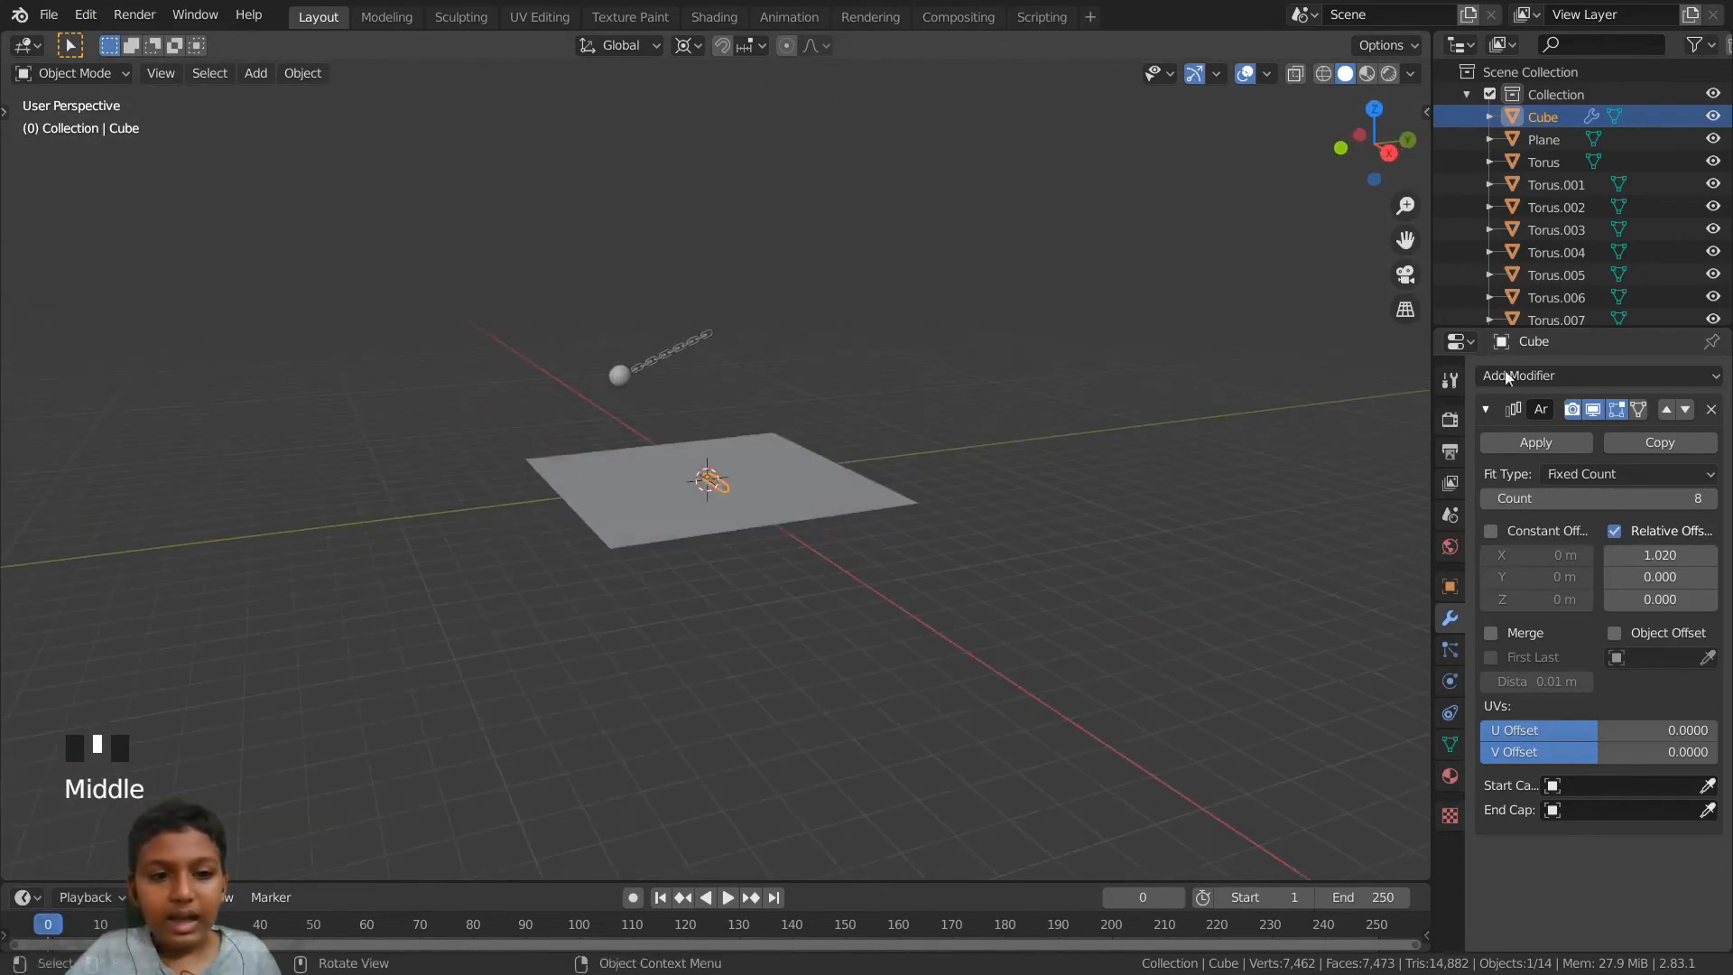
left_click(1552, 388)
left_click(1282, 321)
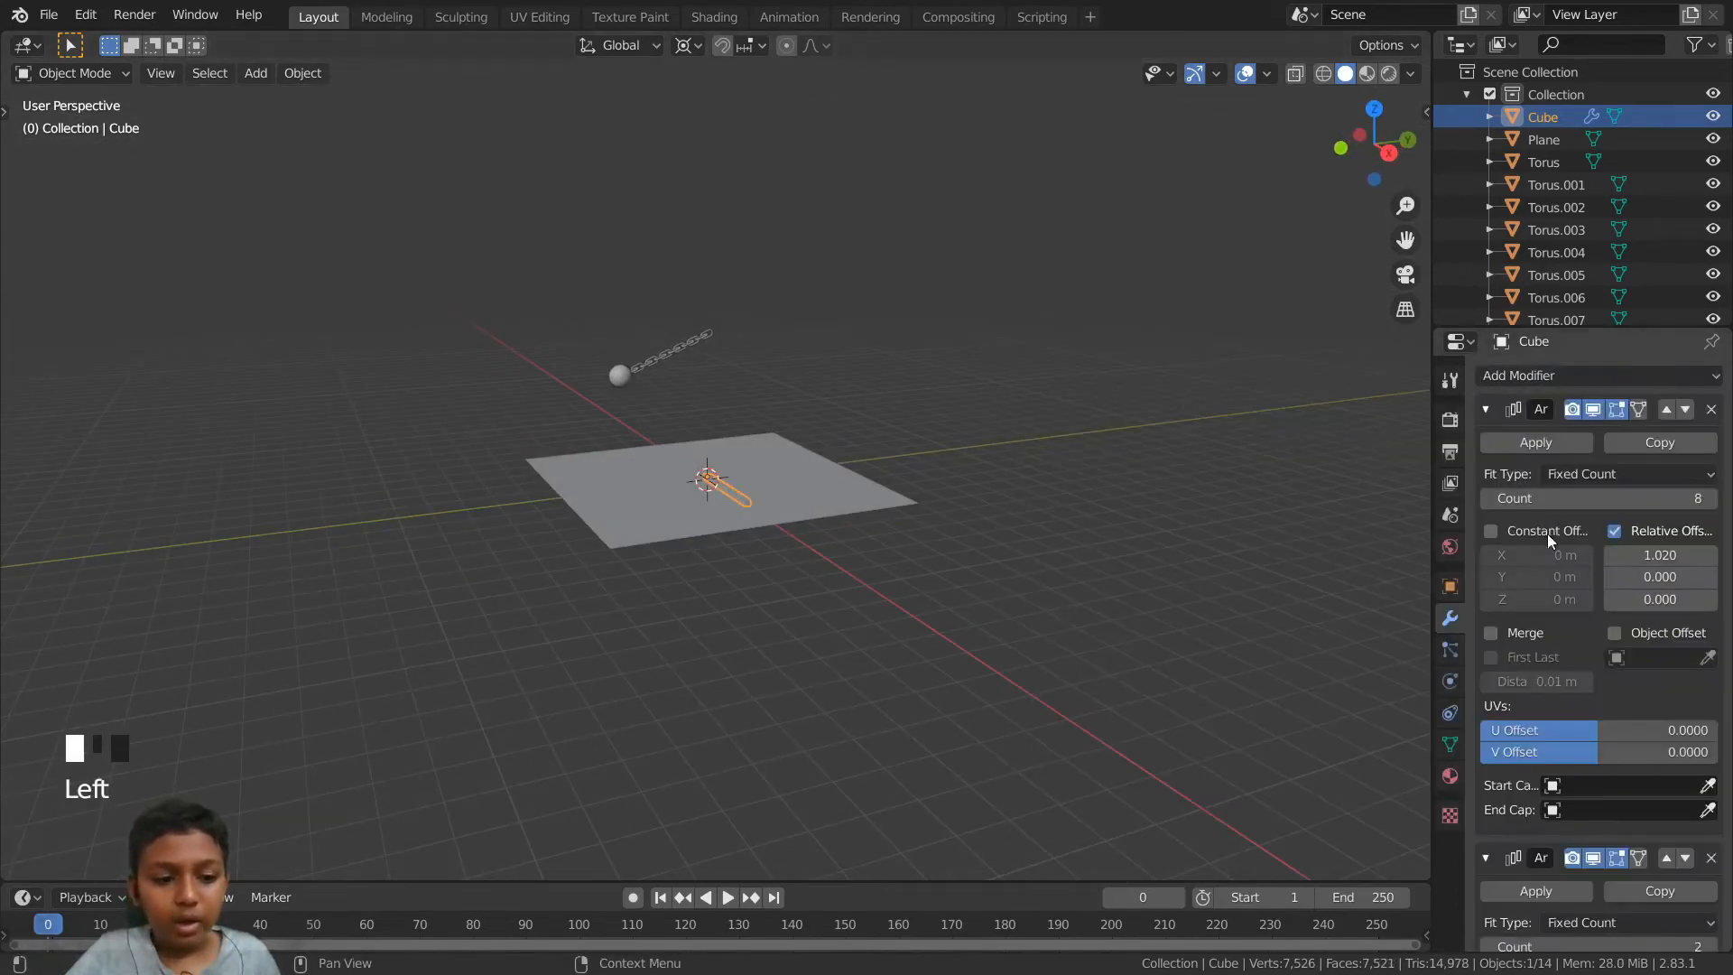
- Set the second Array modifier's relative offset to 0 in X and 1.020 in Y
scroll(1569, 588, "down", 7)
scroll(1569, 588, "down", 7)
left_click(1651, 663)
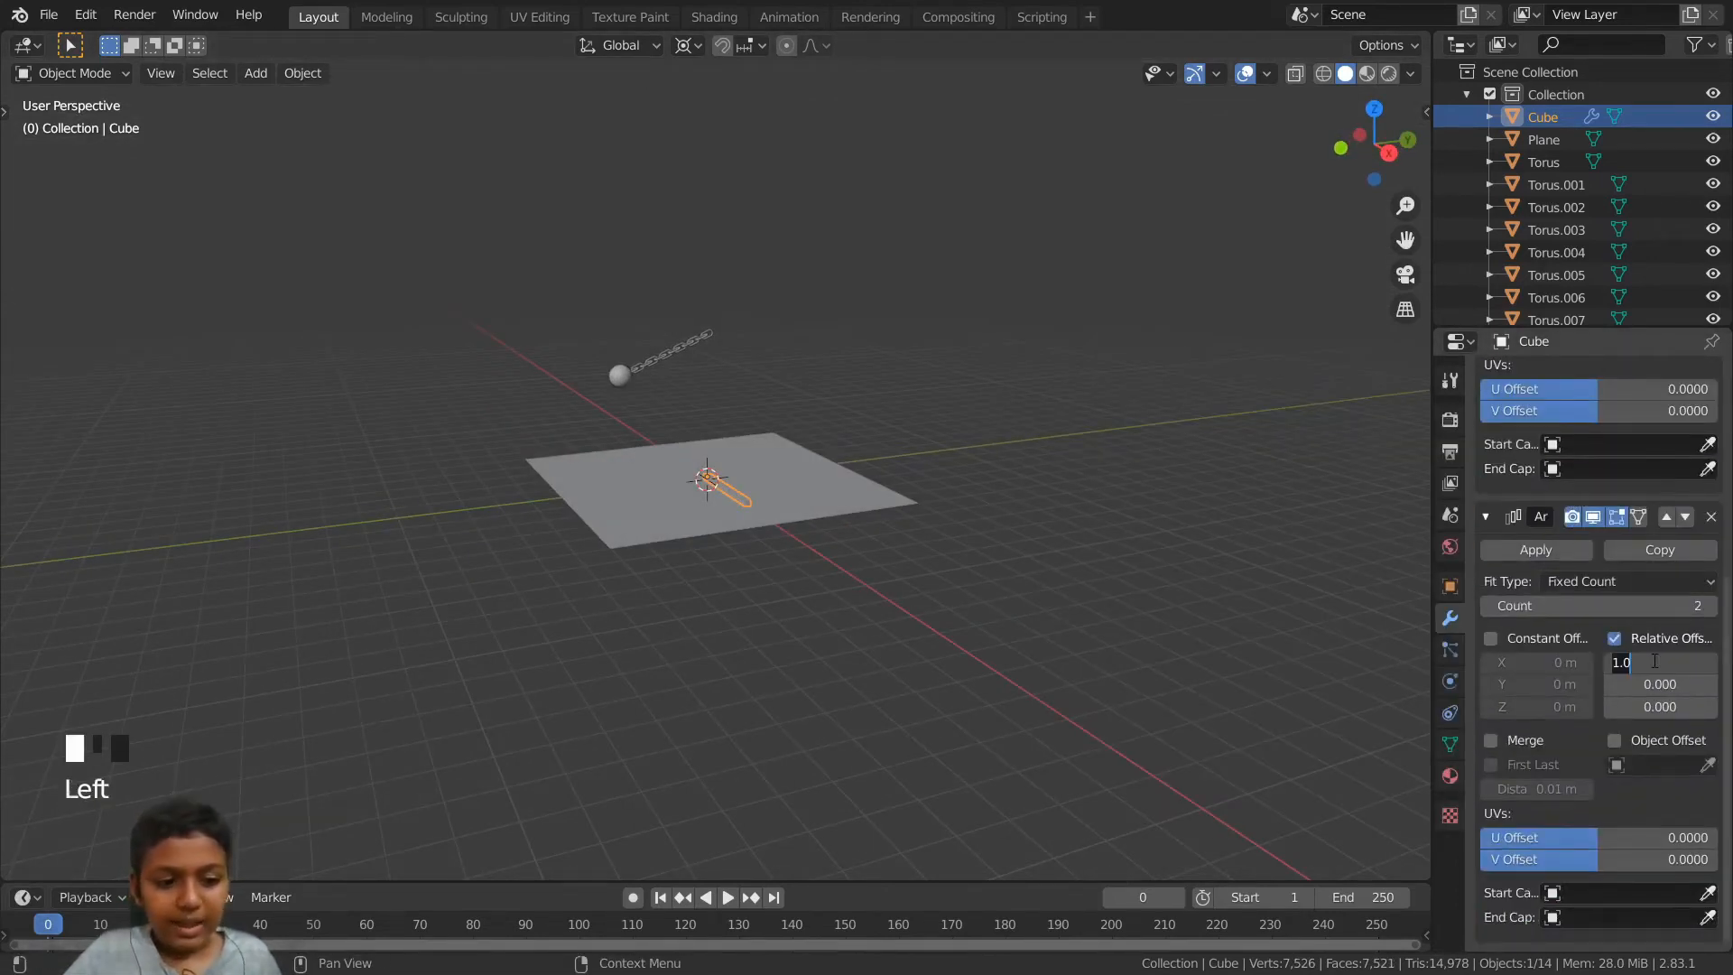
key("Return")
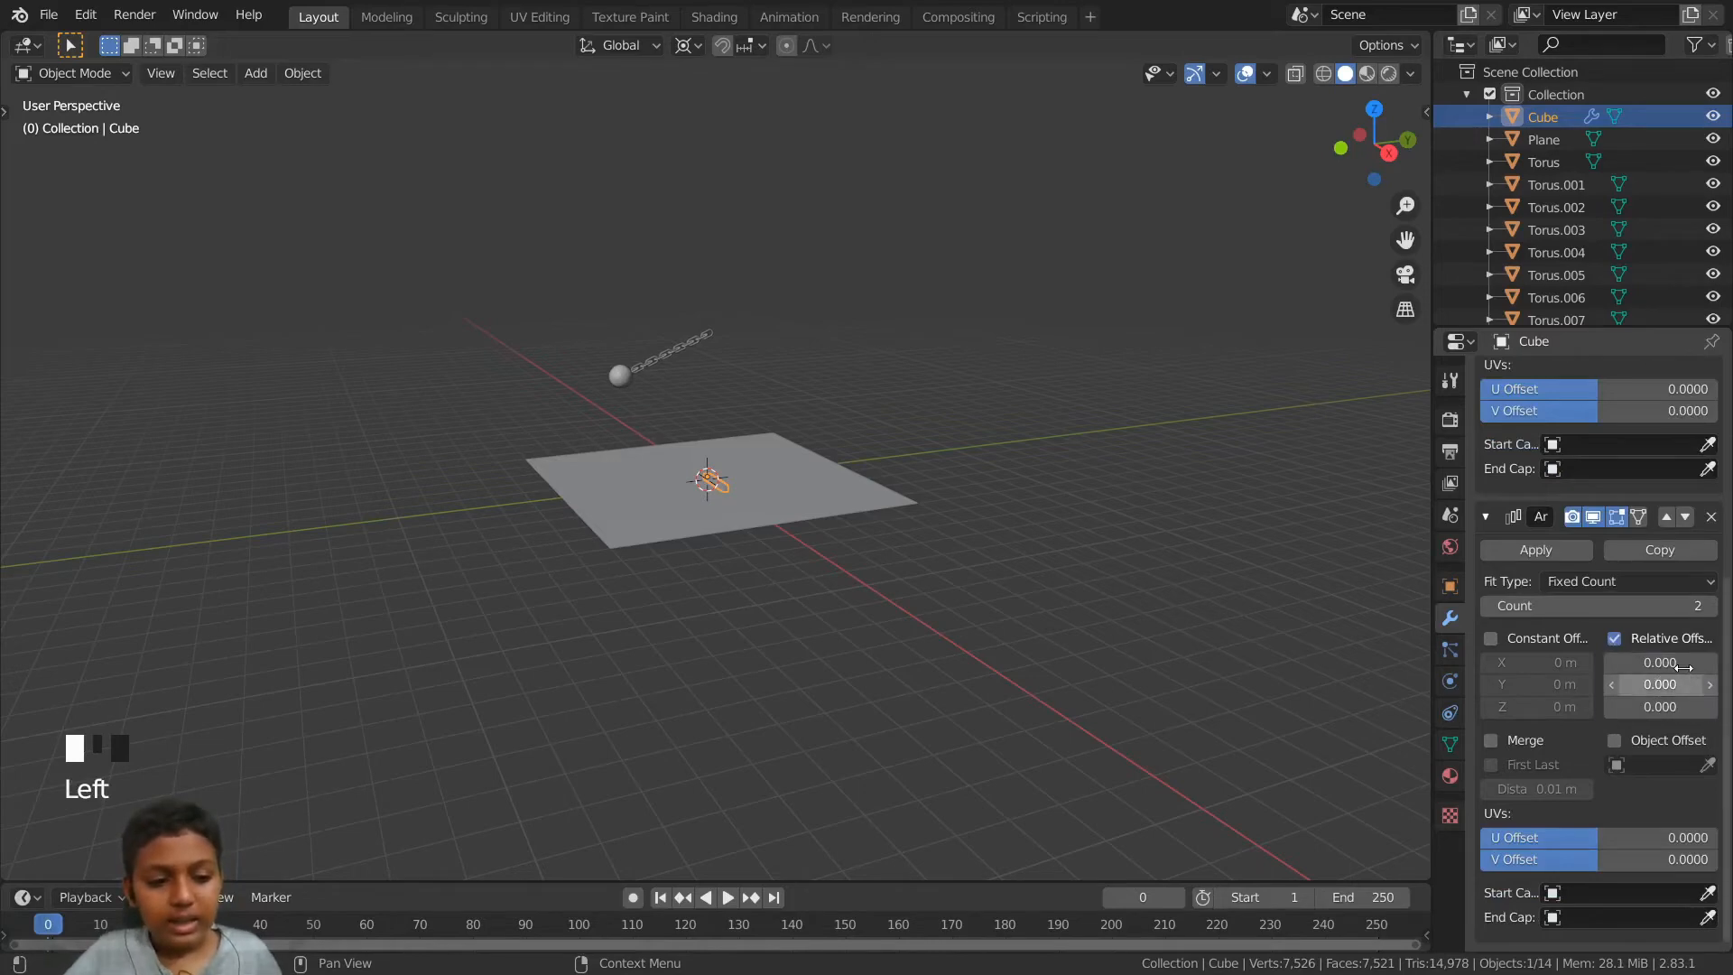
left_click(1671, 684)
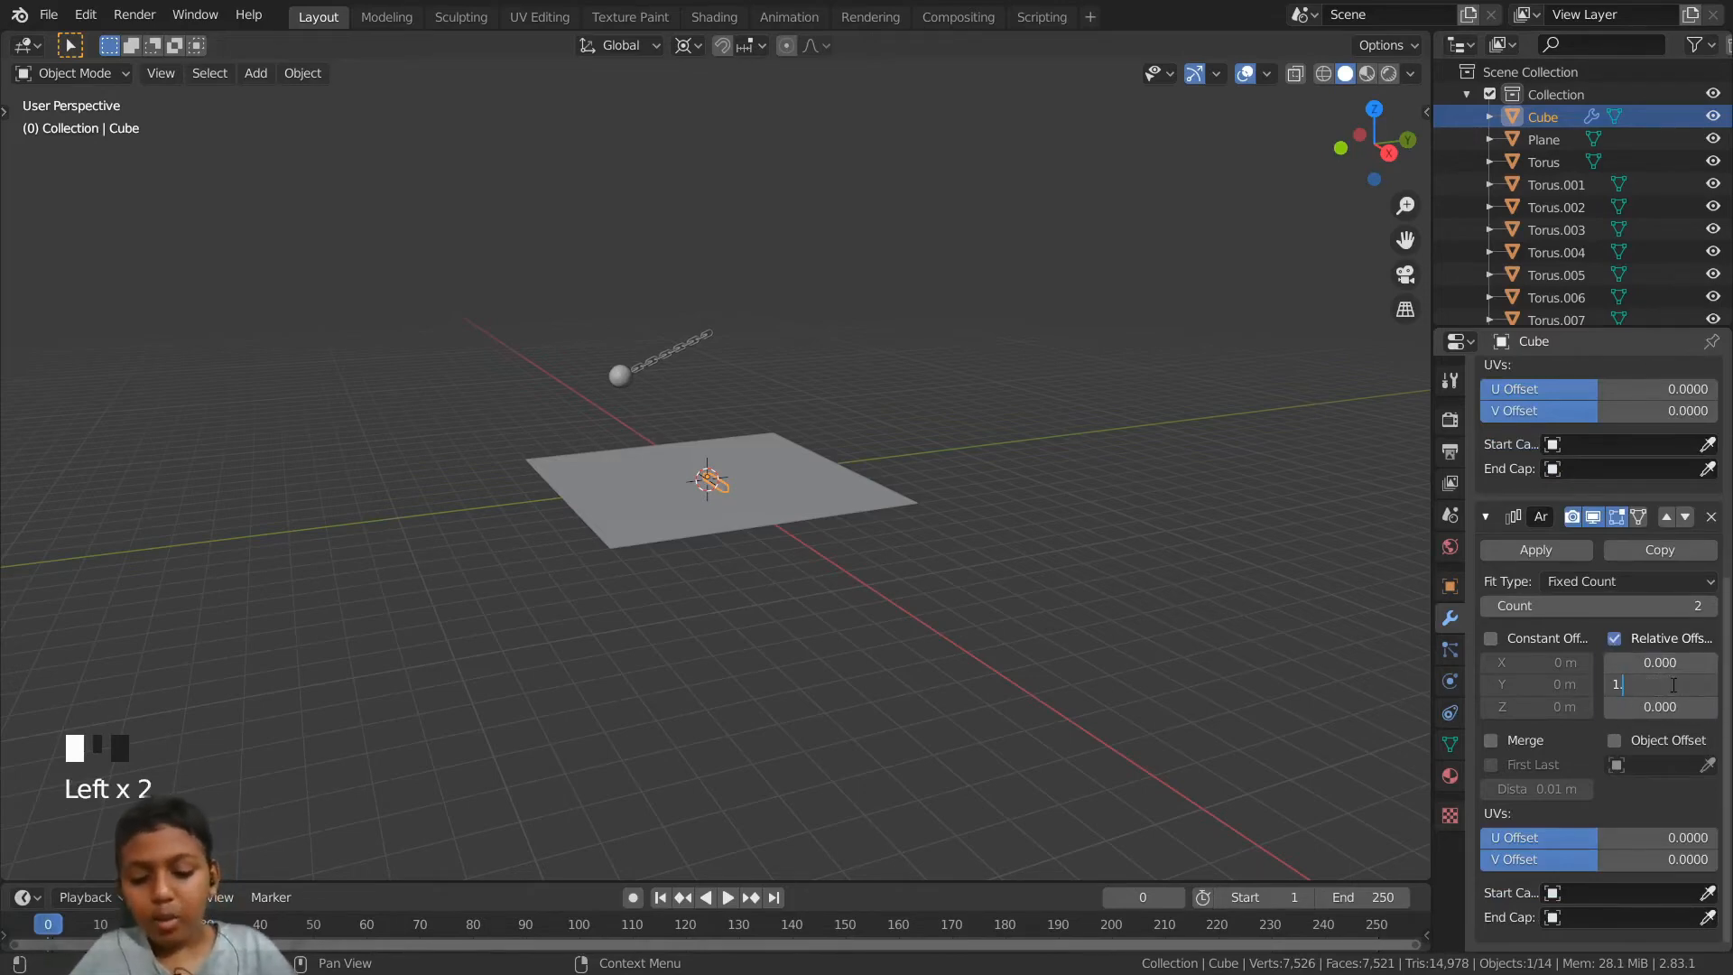
type("2")
key("Return")
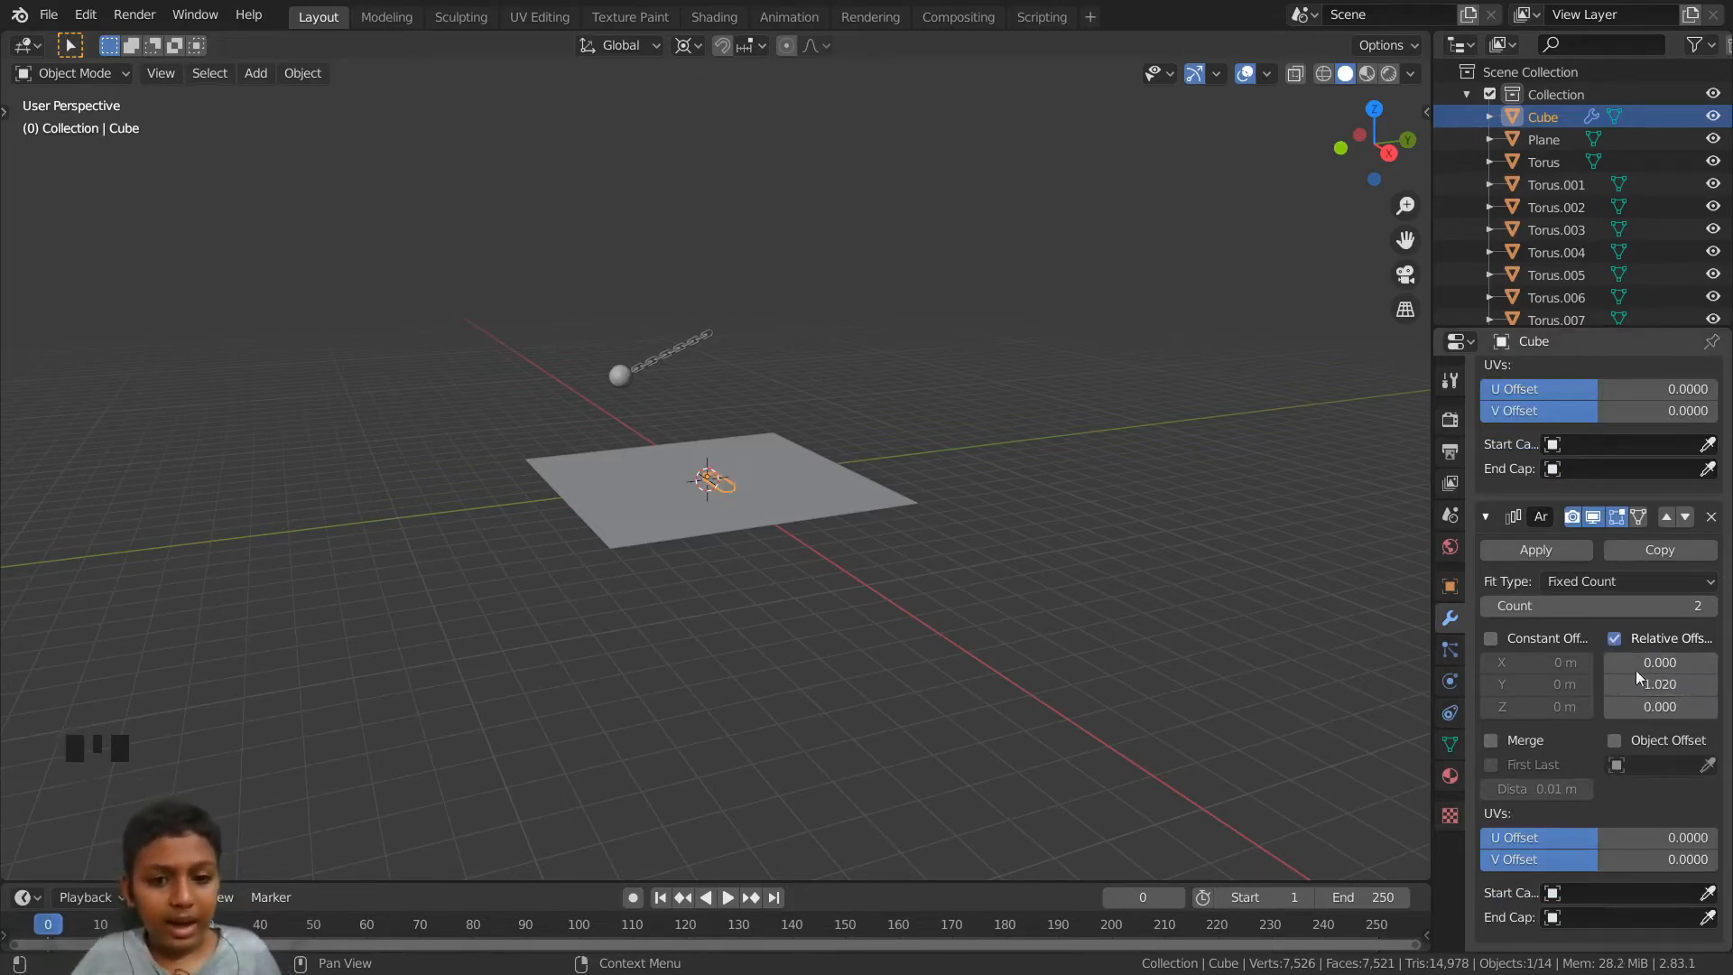
- Set the second Array modifier's count to 8 to form a square layer of cubes
scroll(1515, 729, "up", 1)
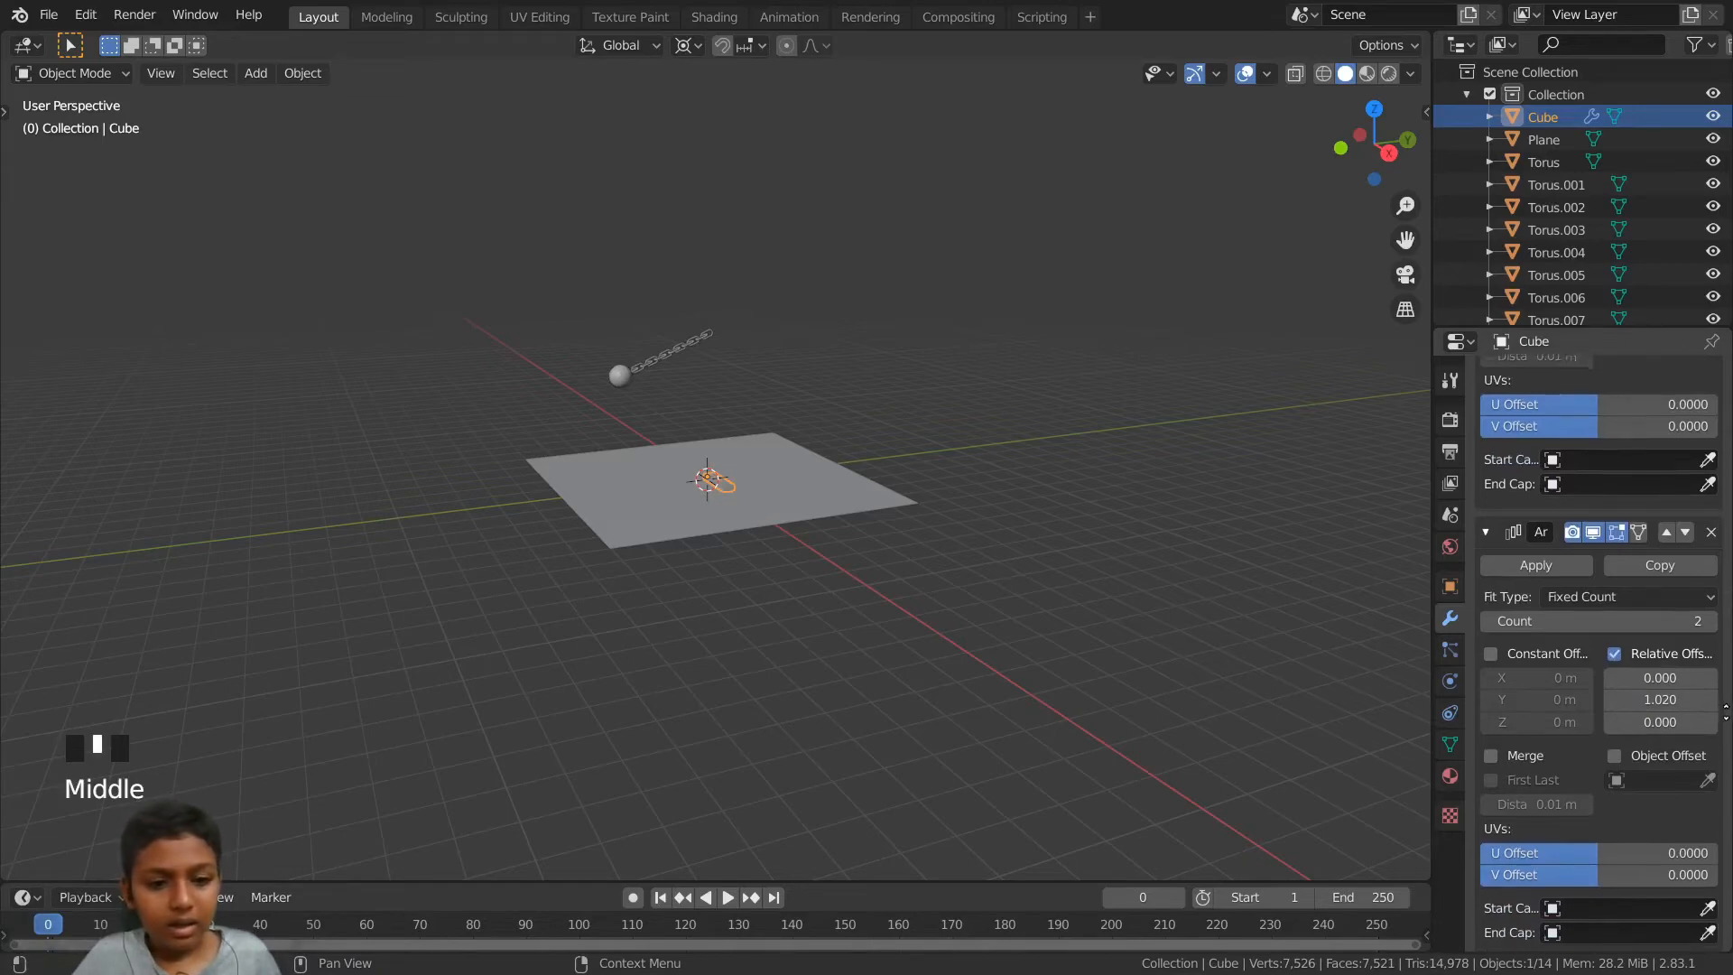
left_click(1557, 618)
type("8")
key("Return")
scroll(962, 635, "up", 7)
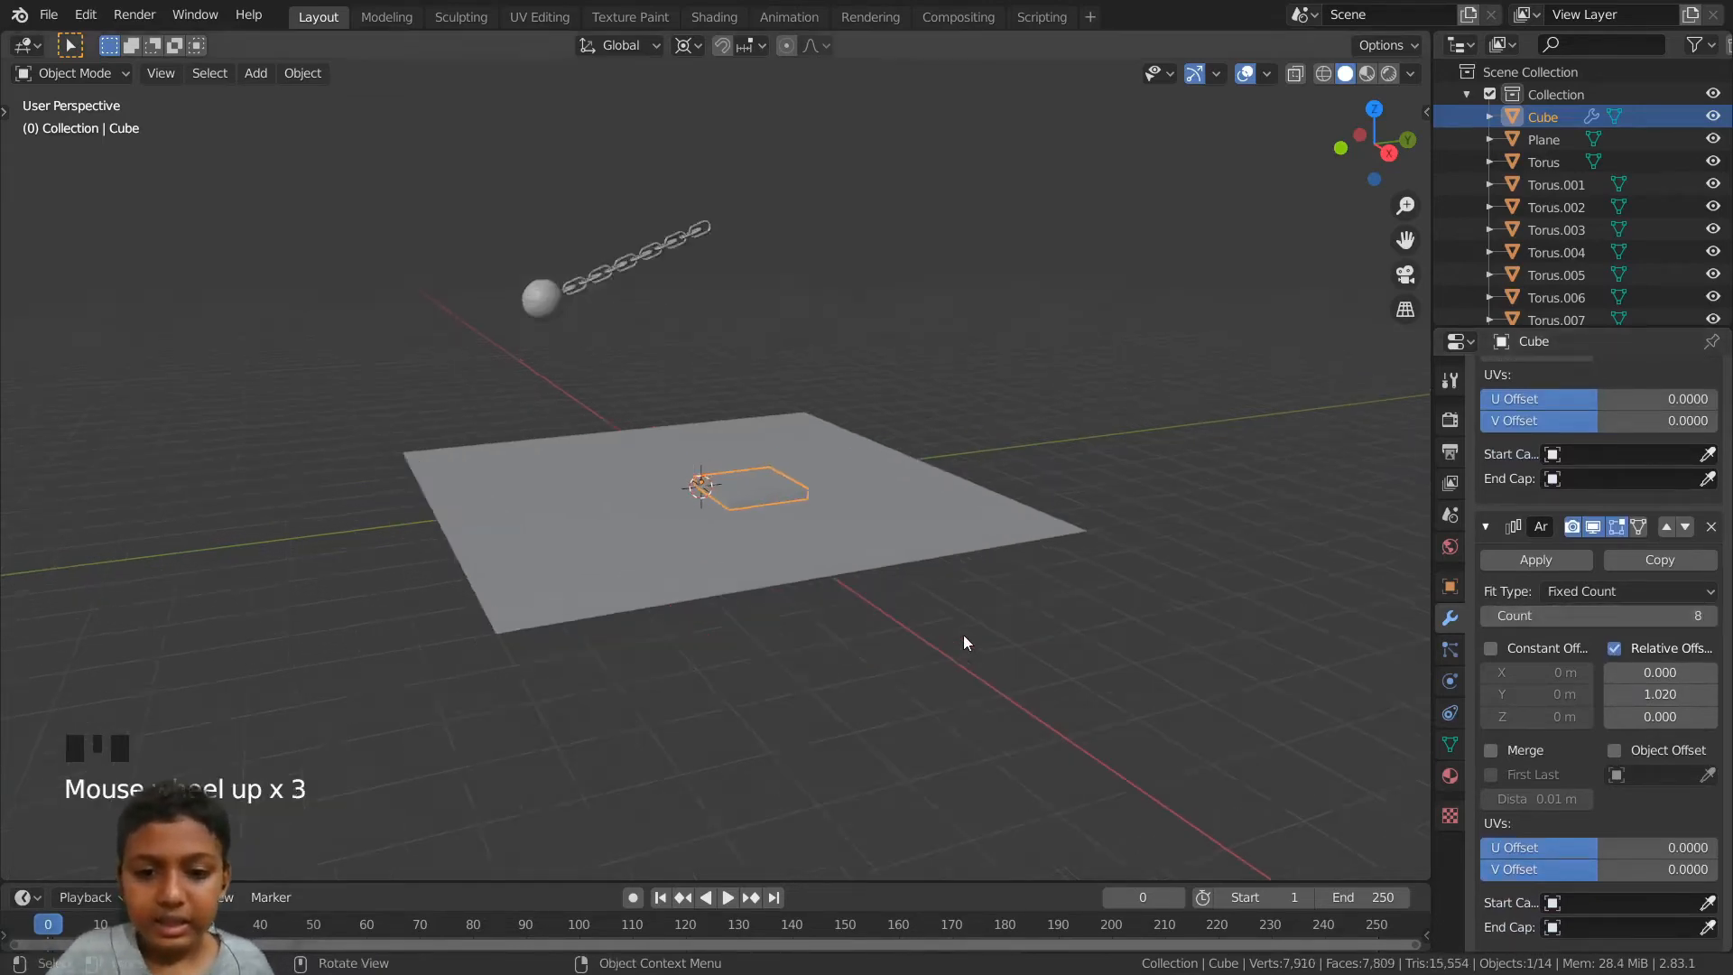
middle_click_drag(912, 603, 803, 621)
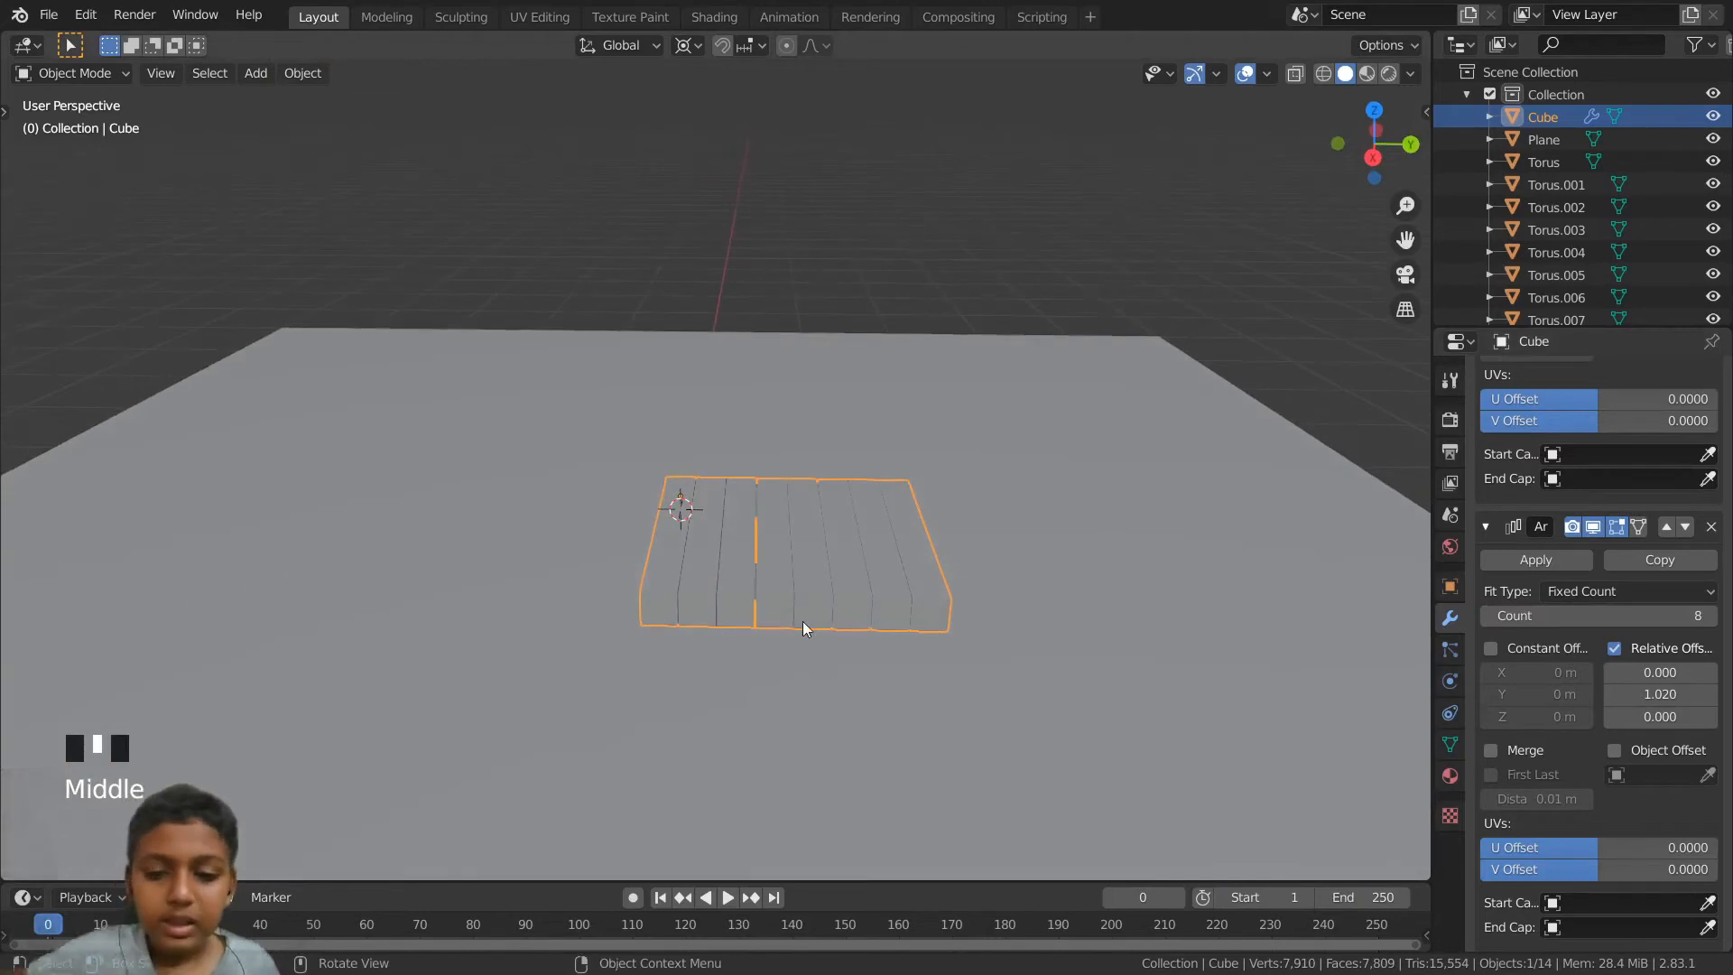
scroll(781, 609, "down", 2)
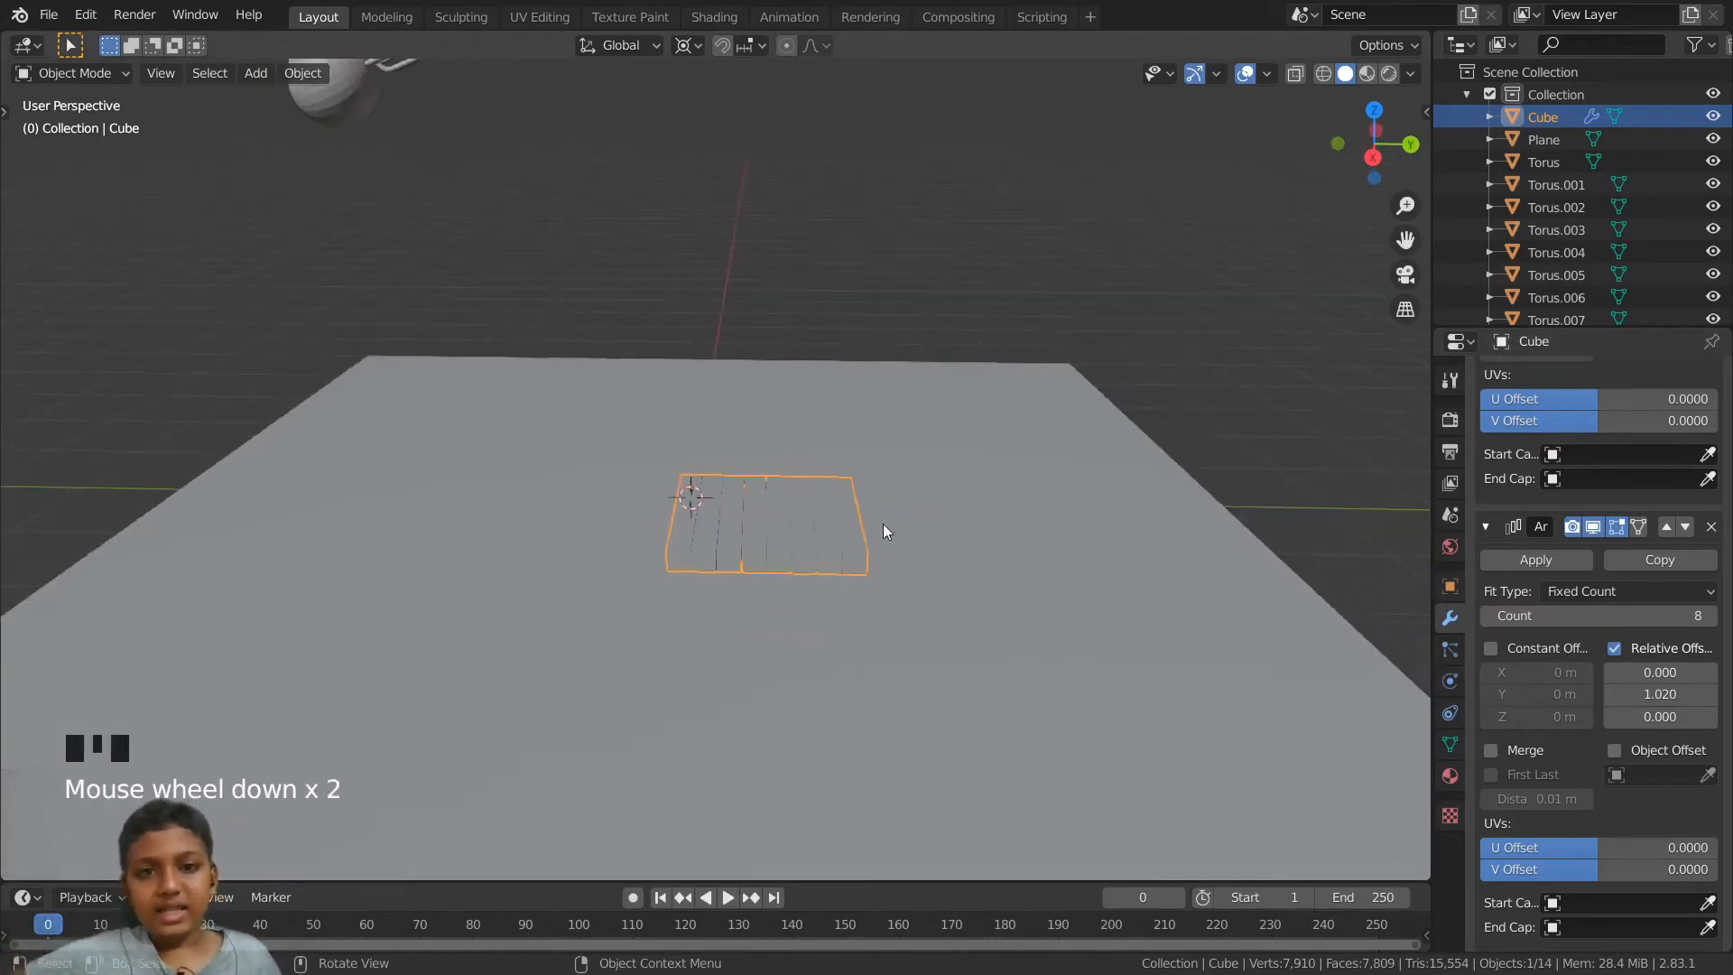
- Add a third Array modifier to the layer of cubes
scroll(885, 530, "up", 3)
scroll(1542, 565, "up", 13)
scroll(1577, 492, "up", 5)
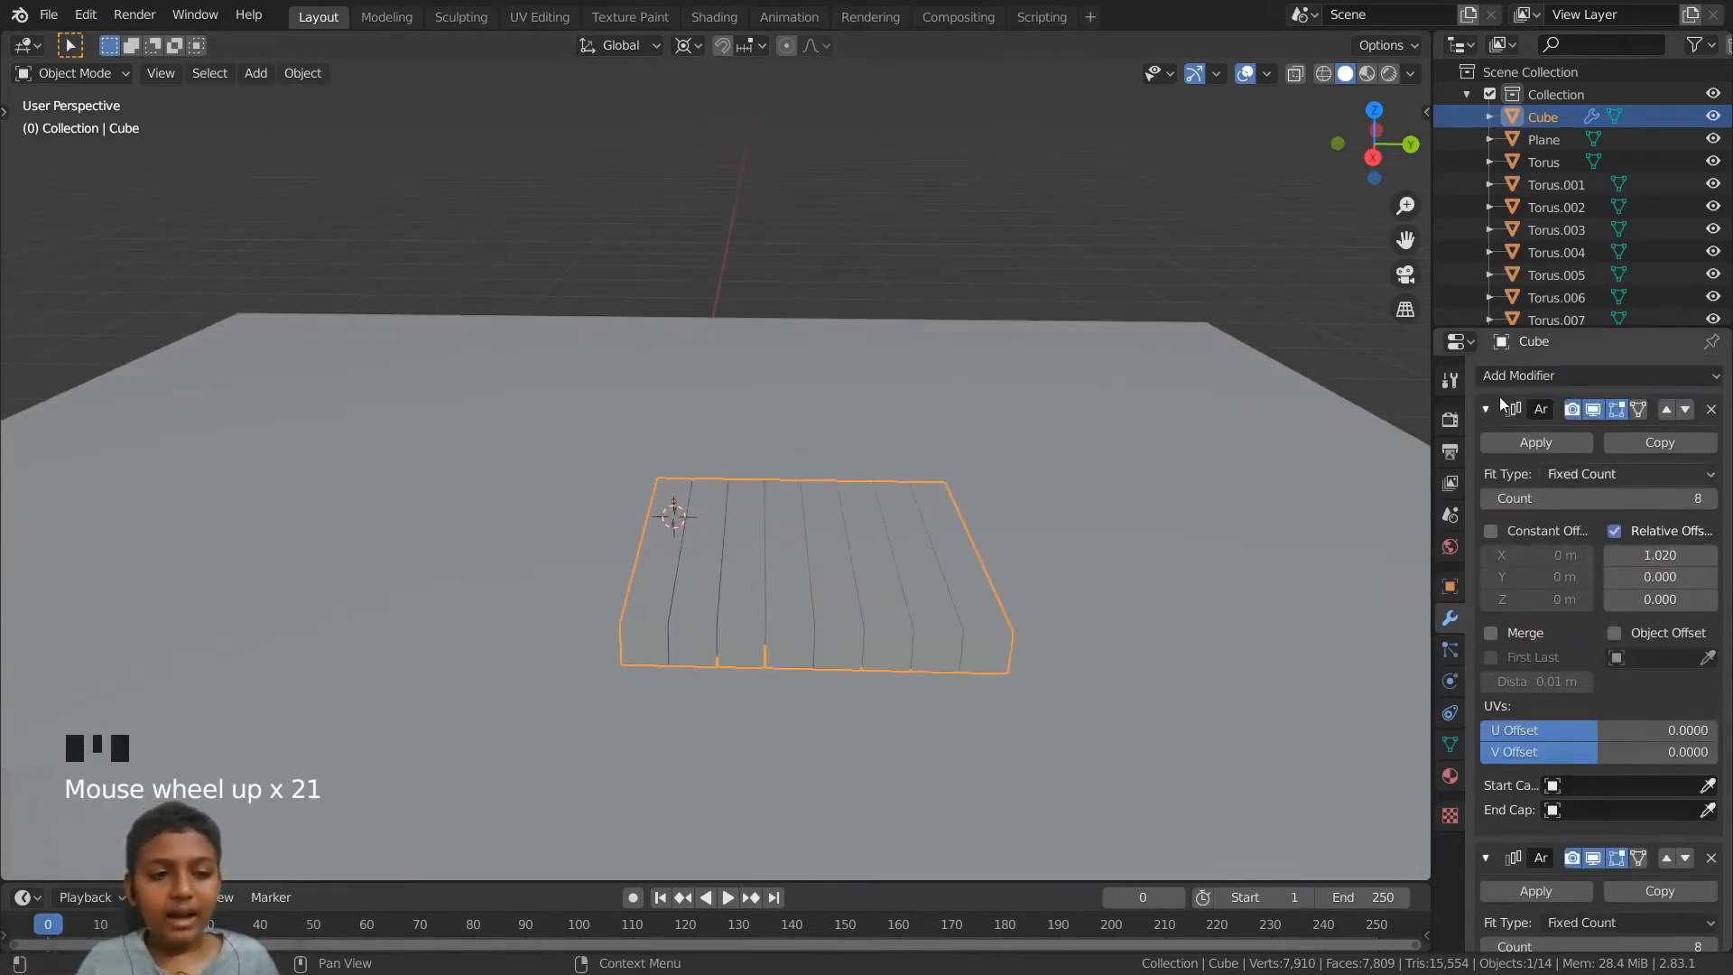
left_click(1518, 375)
left_click(1592, 377)
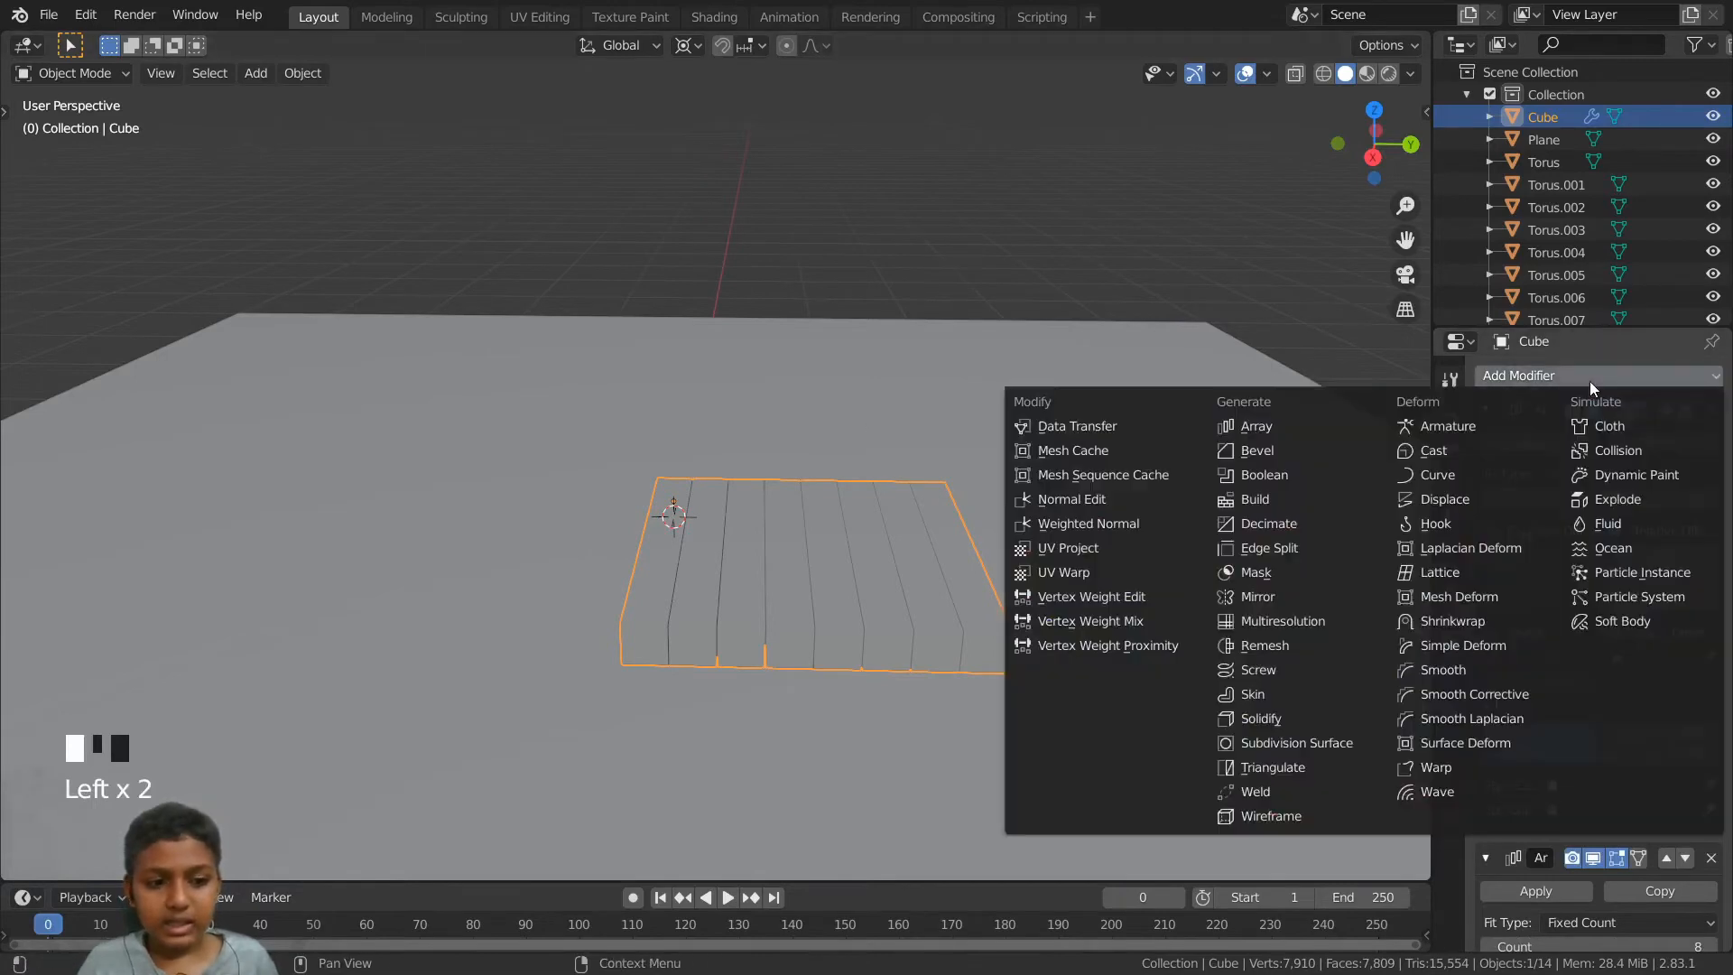
left_click(1251, 422)
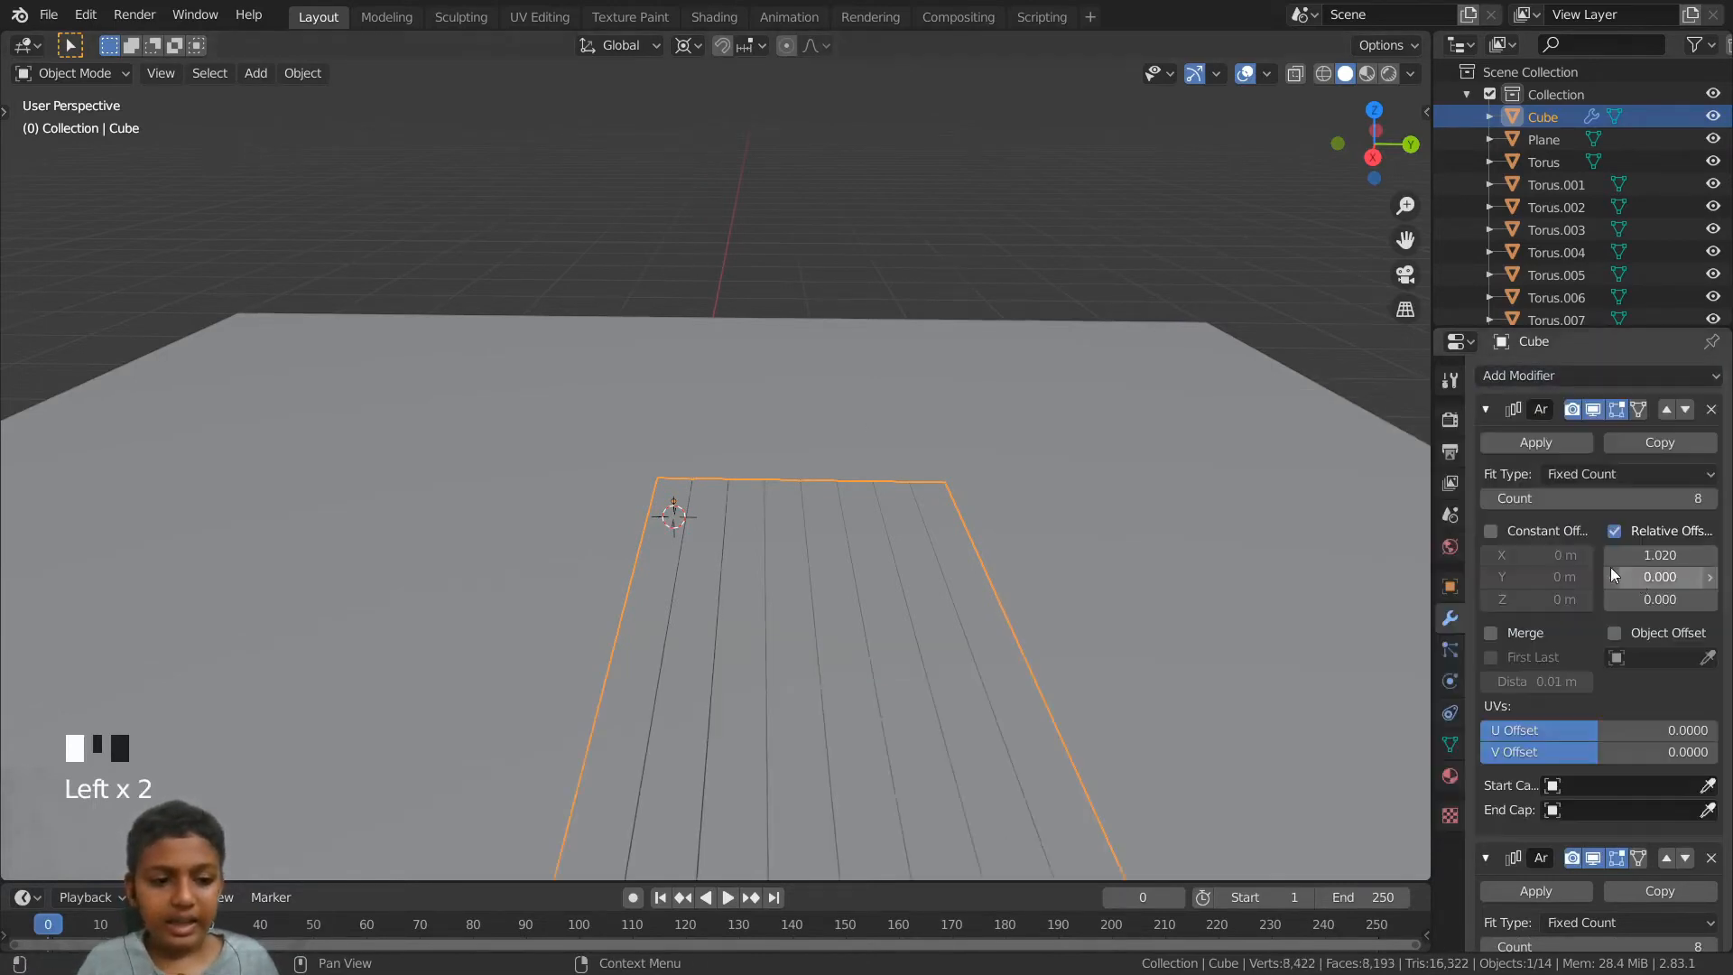
- Set the third Array modifier's relative offset to 0 in X and 1.020 in Z
scroll(1606, 577, "down", 16)
scroll(1609, 585, "down", 14)
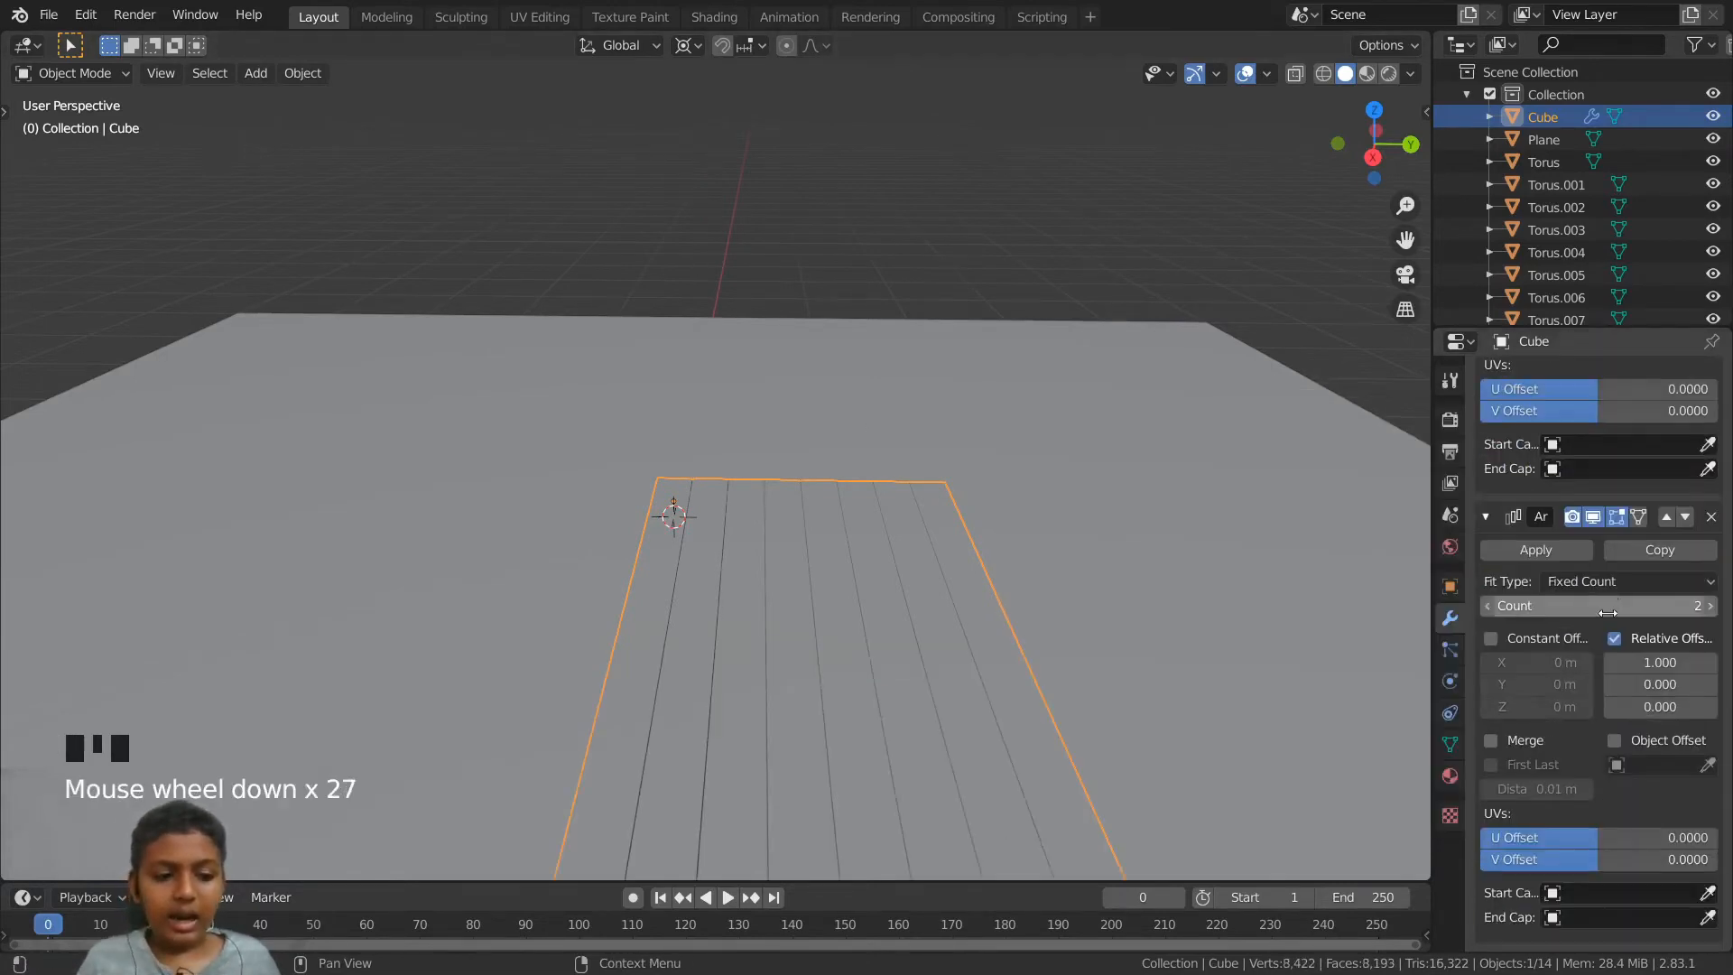
left_click(1665, 664)
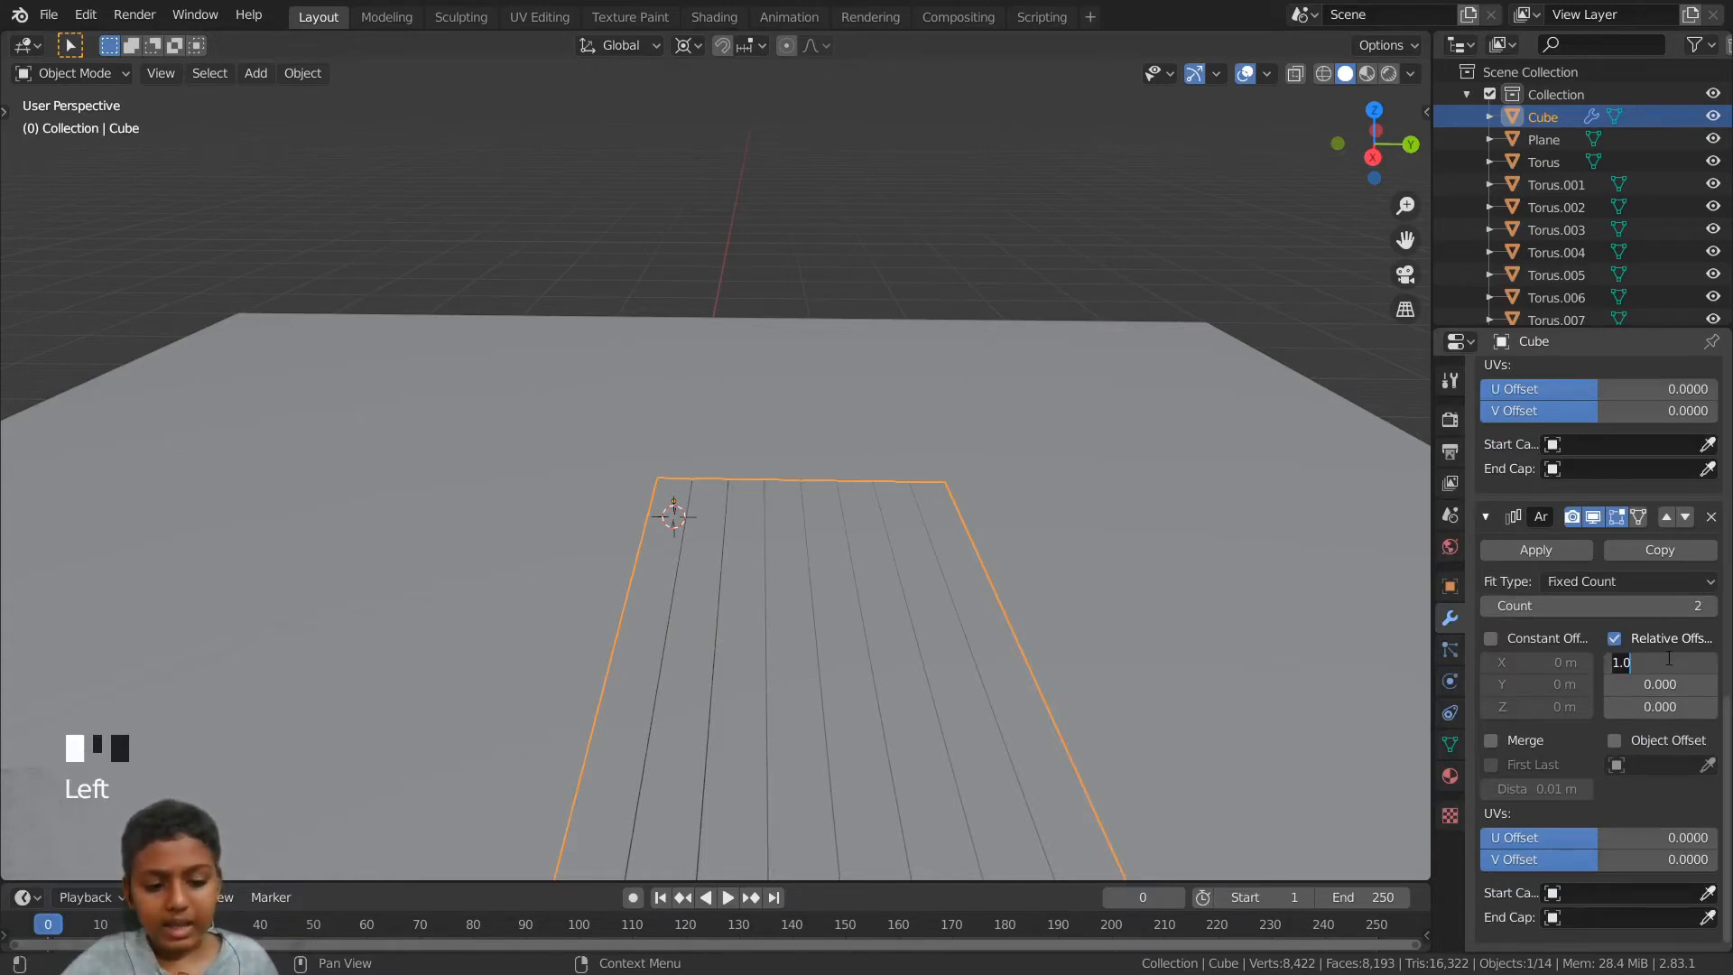
type("0")
key("Return")
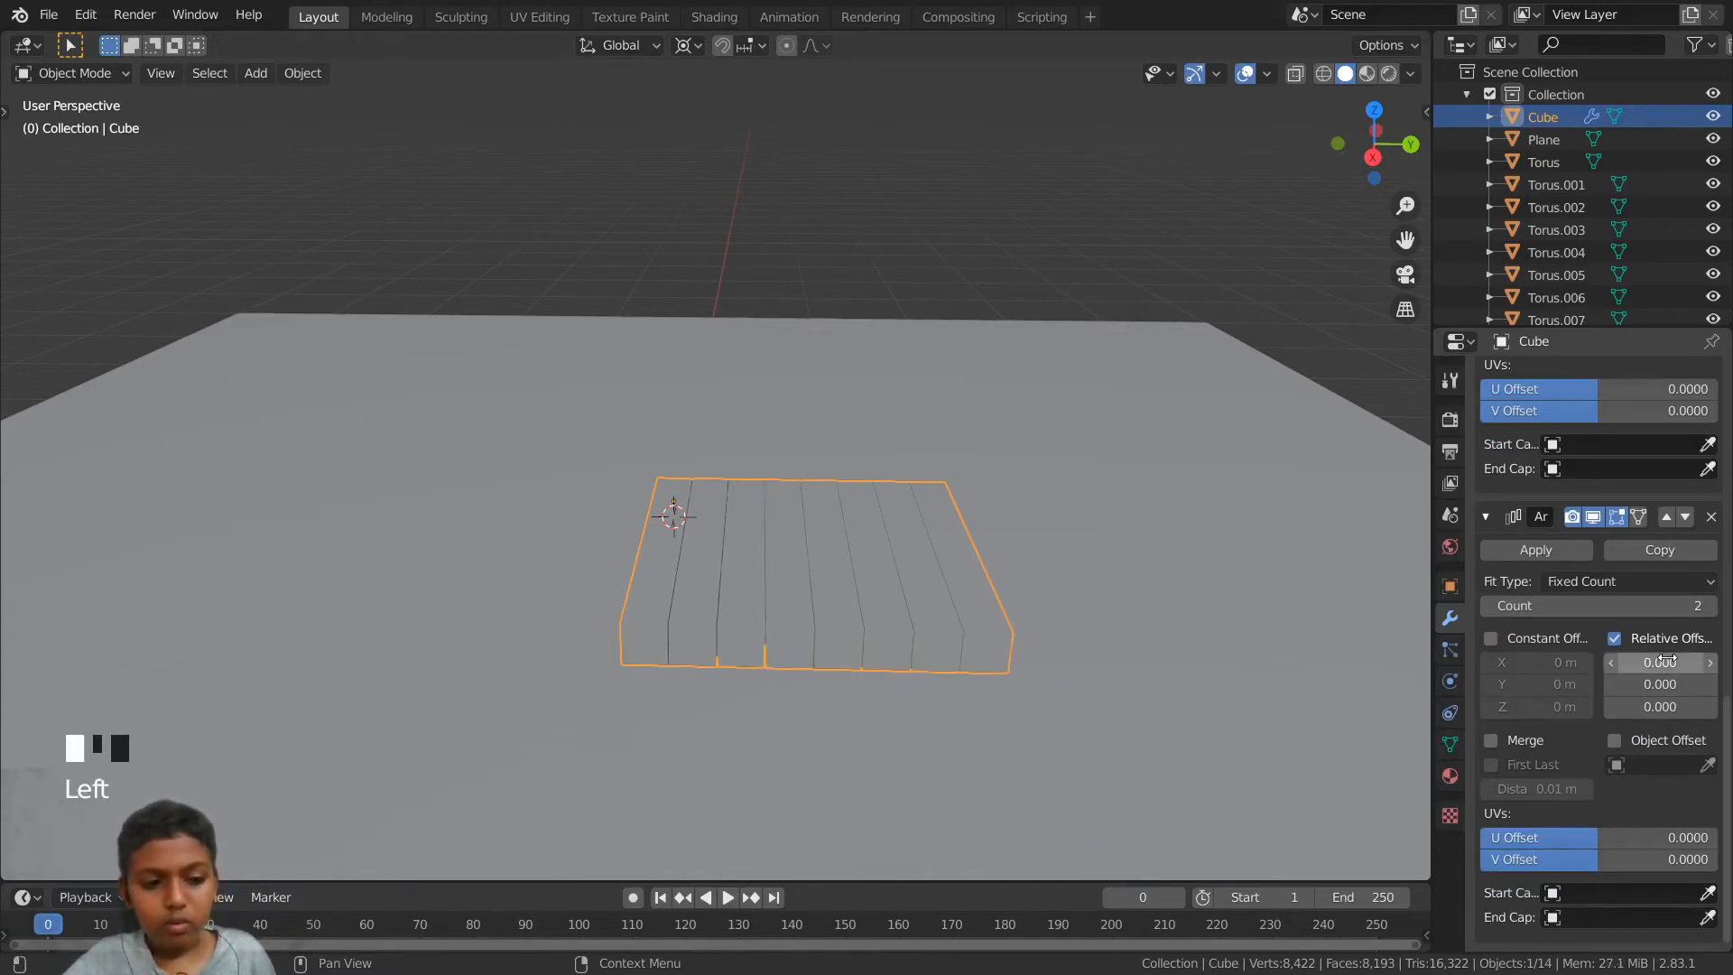
left_click(1667, 709)
type("1")
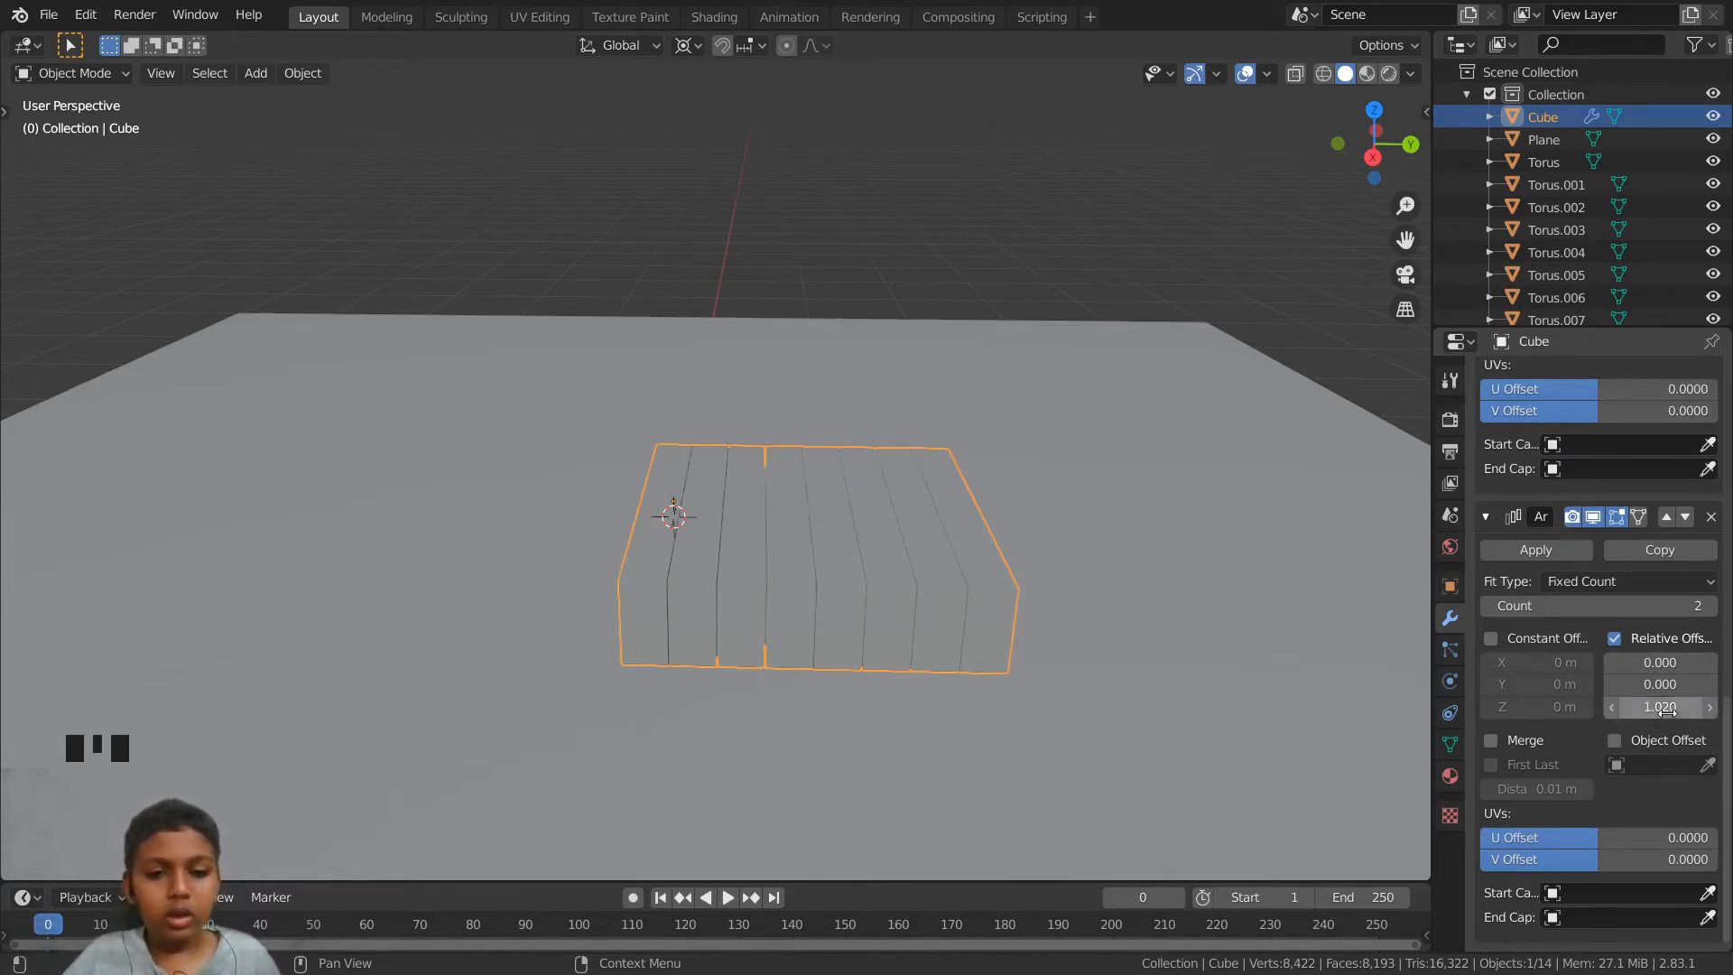
key("Return")
- Set the third Array modifier's count to 8 to stack the cube layers into a block
left_click(1679, 606)
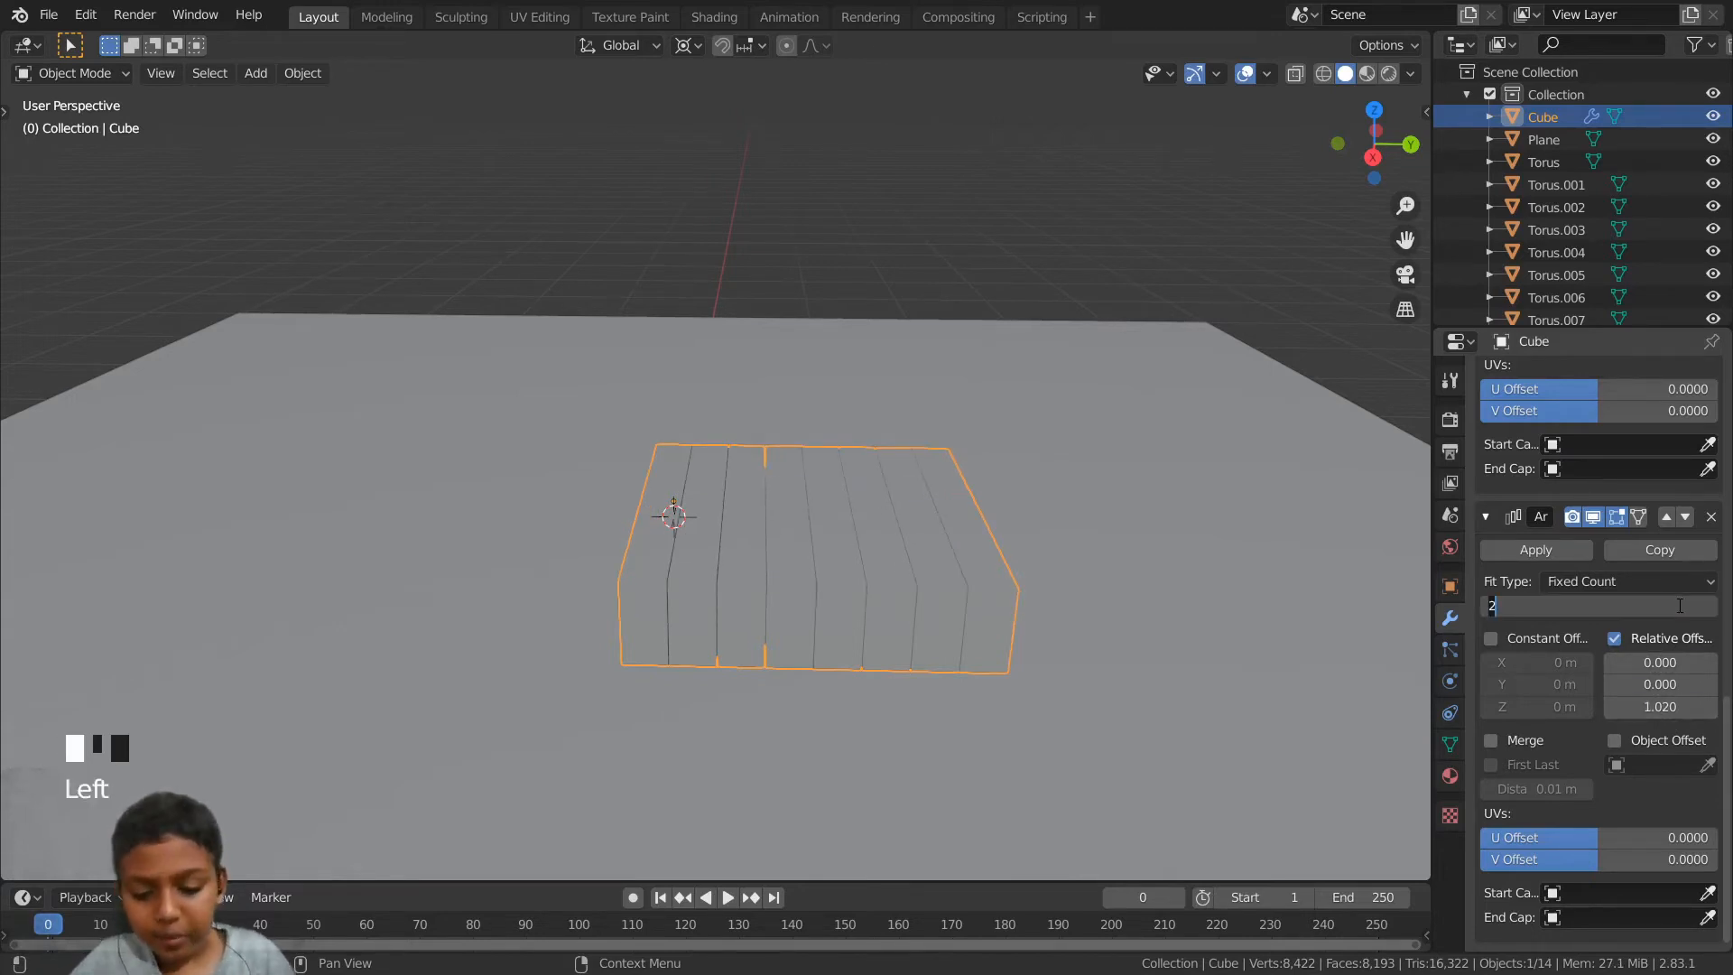
type("8")
key("Return")
- Examine the stacked block's size and position relative to the floor and the wrecking ball
middle_click_drag(1378, 536, 1174, 491)
scroll(1171, 524, "up", 4)
scroll(1171, 523, "down", 7)
scroll(912, 463, "up", 4)
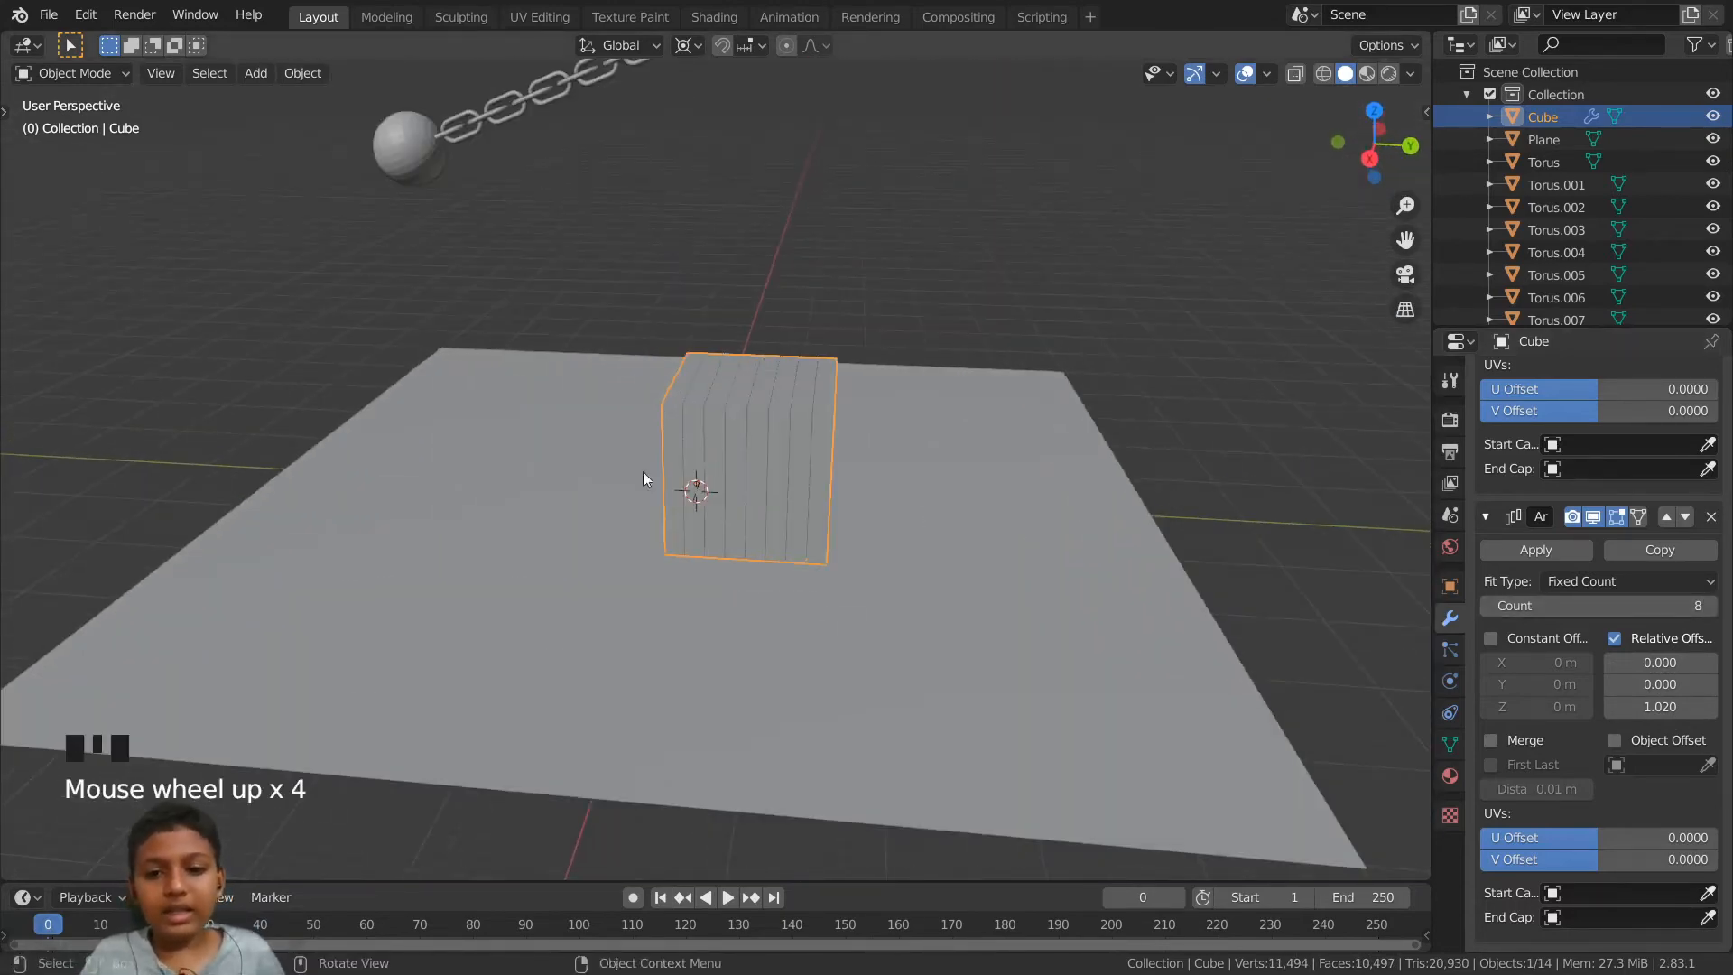
middle_click_drag(643, 479, 766, 578)
scroll(965, 625, "down", 5)
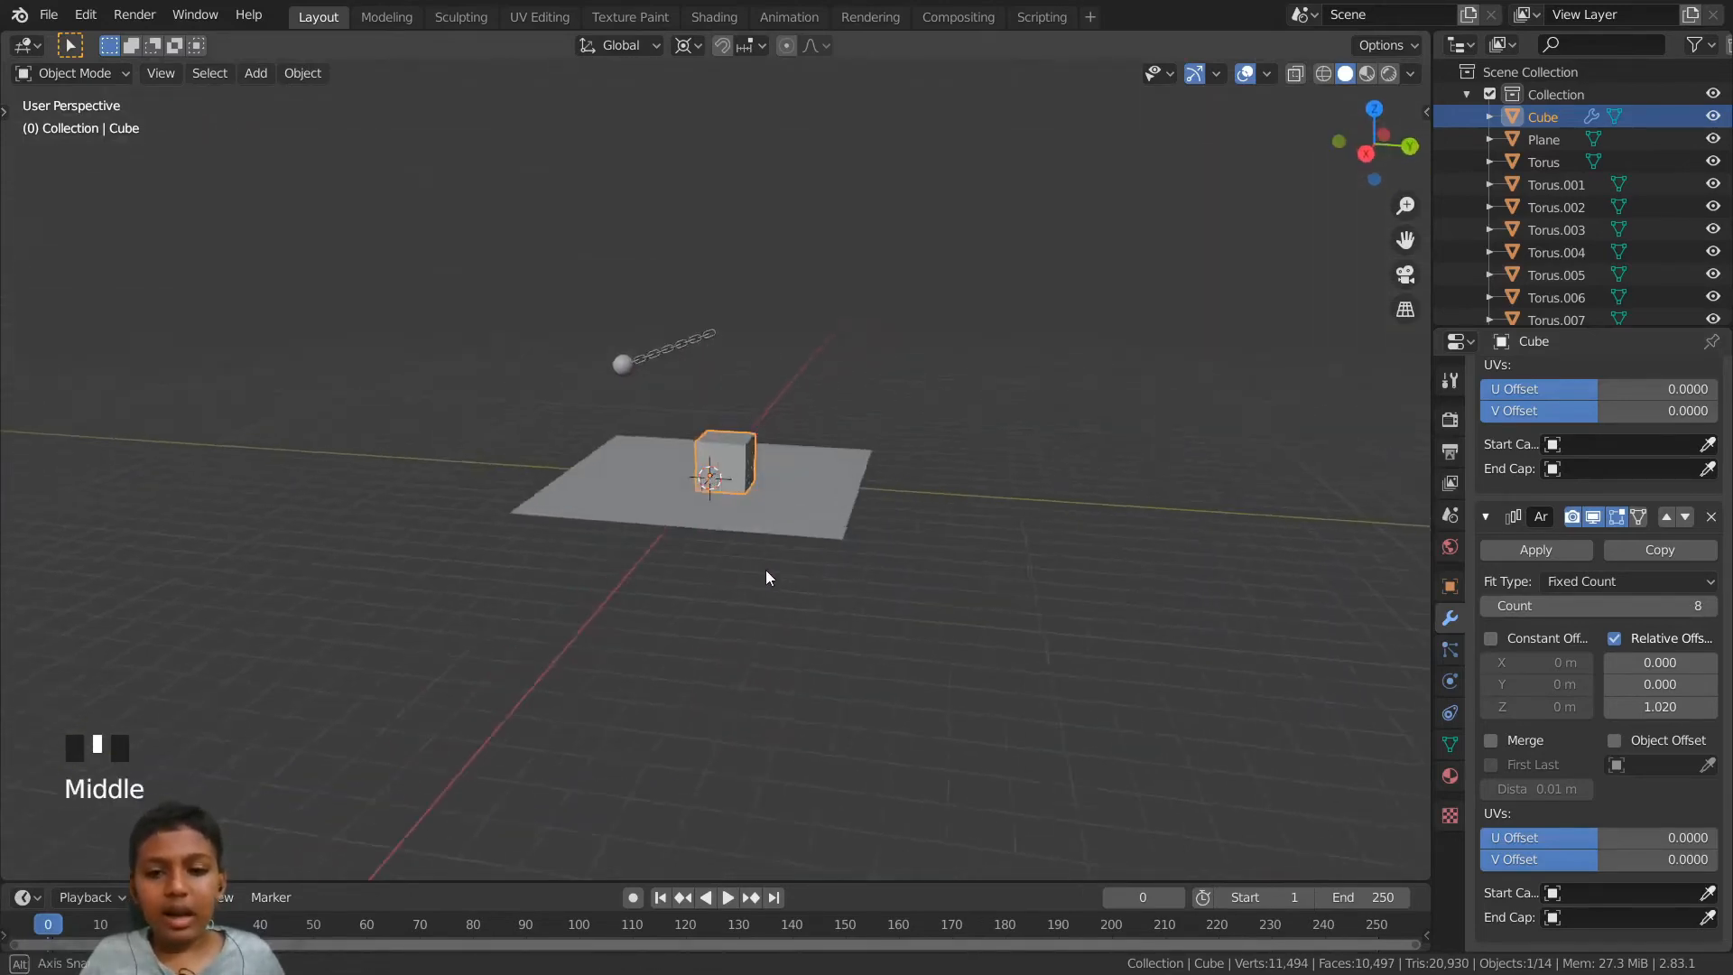
scroll(766, 571, "up", 4)
scroll(792, 576, "down", 4)
middle_click(859, 599)
middle_click_drag(872, 601, 884, 605)
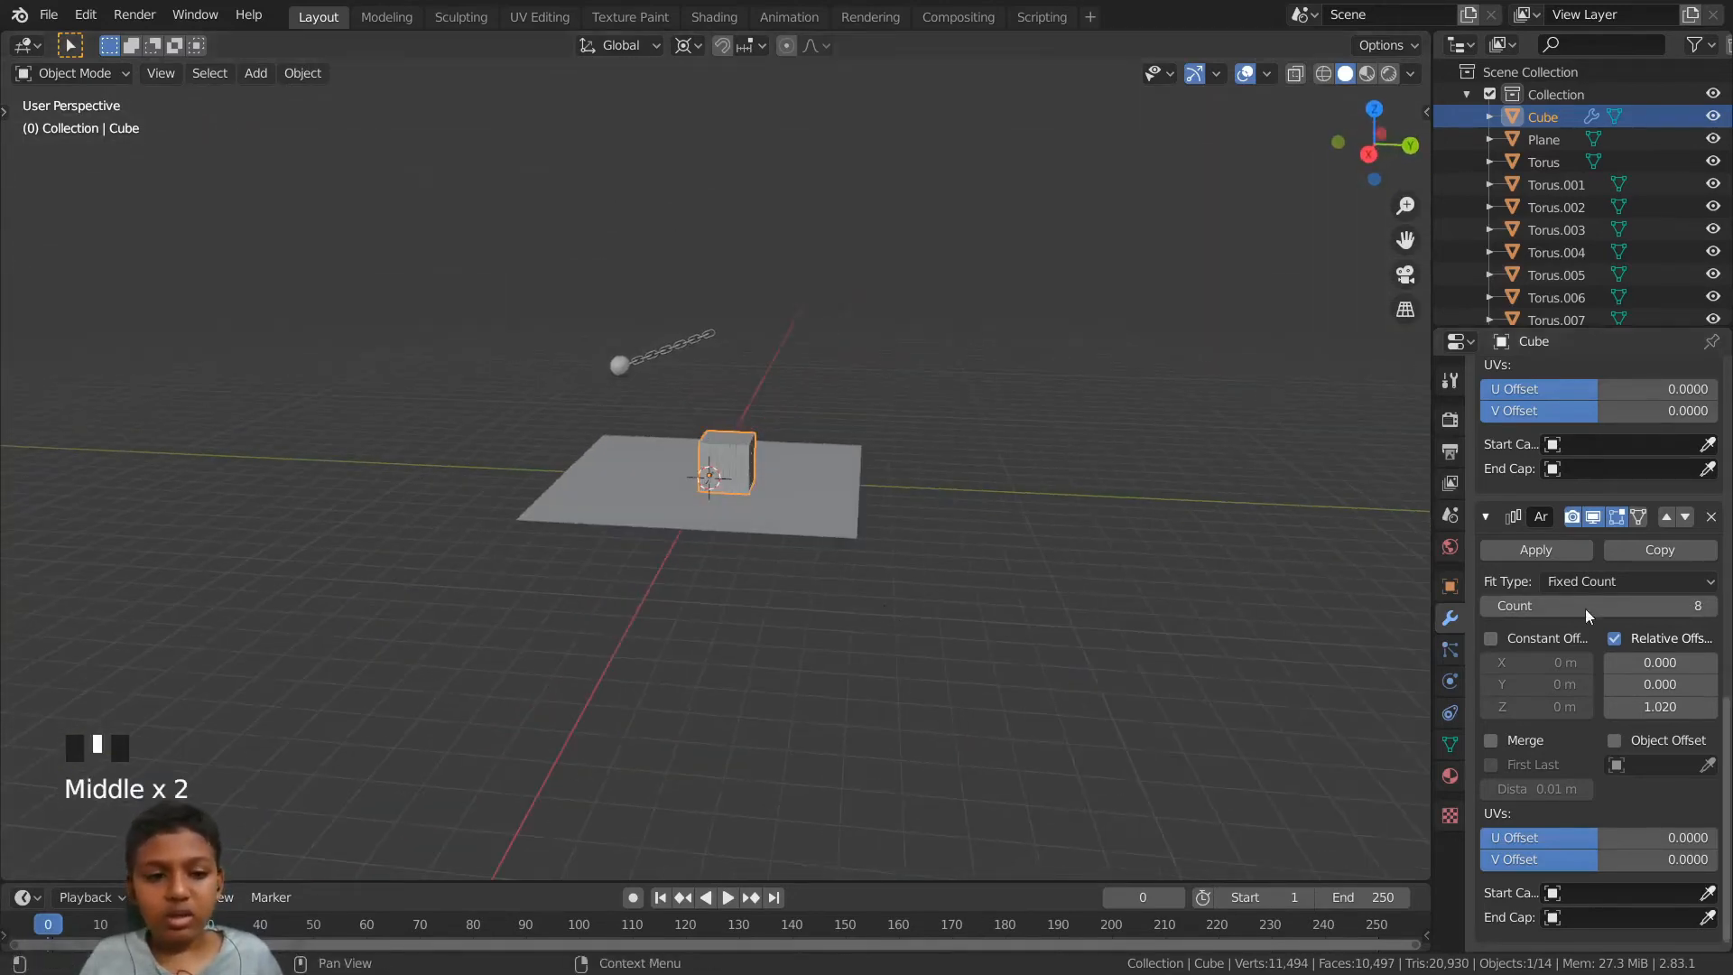
- Apply all three Array modifiers on the block of cubes
scroll(1584, 608, "up", 20)
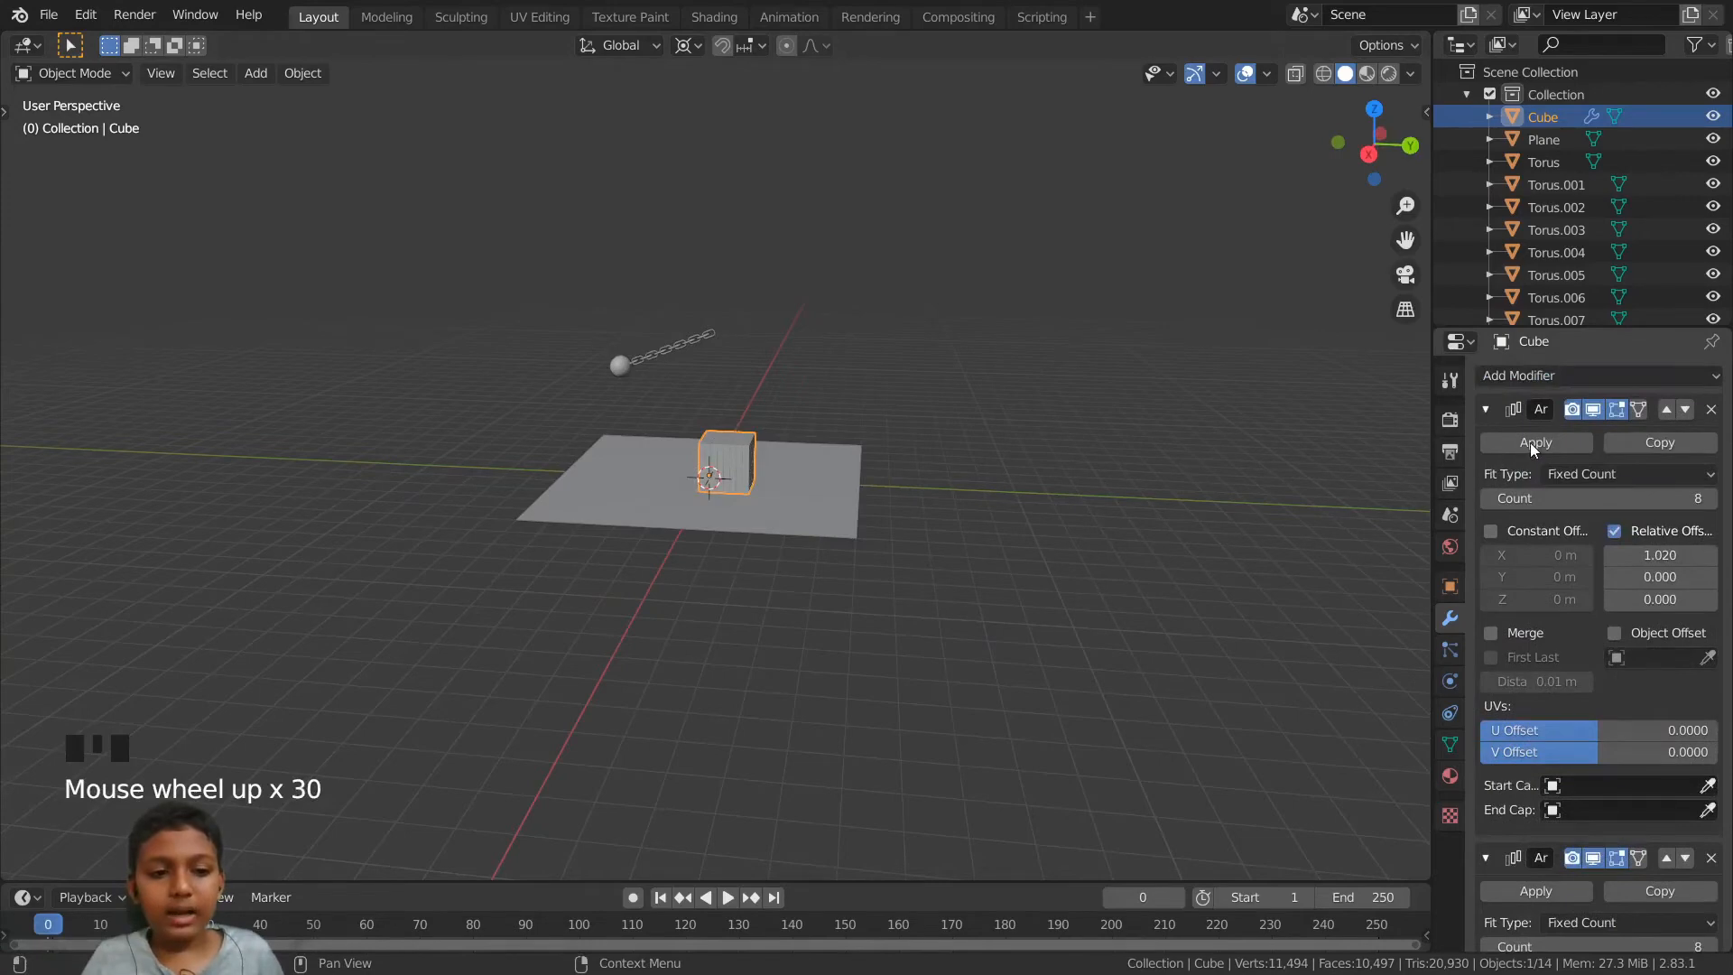
left_click(1530, 442)
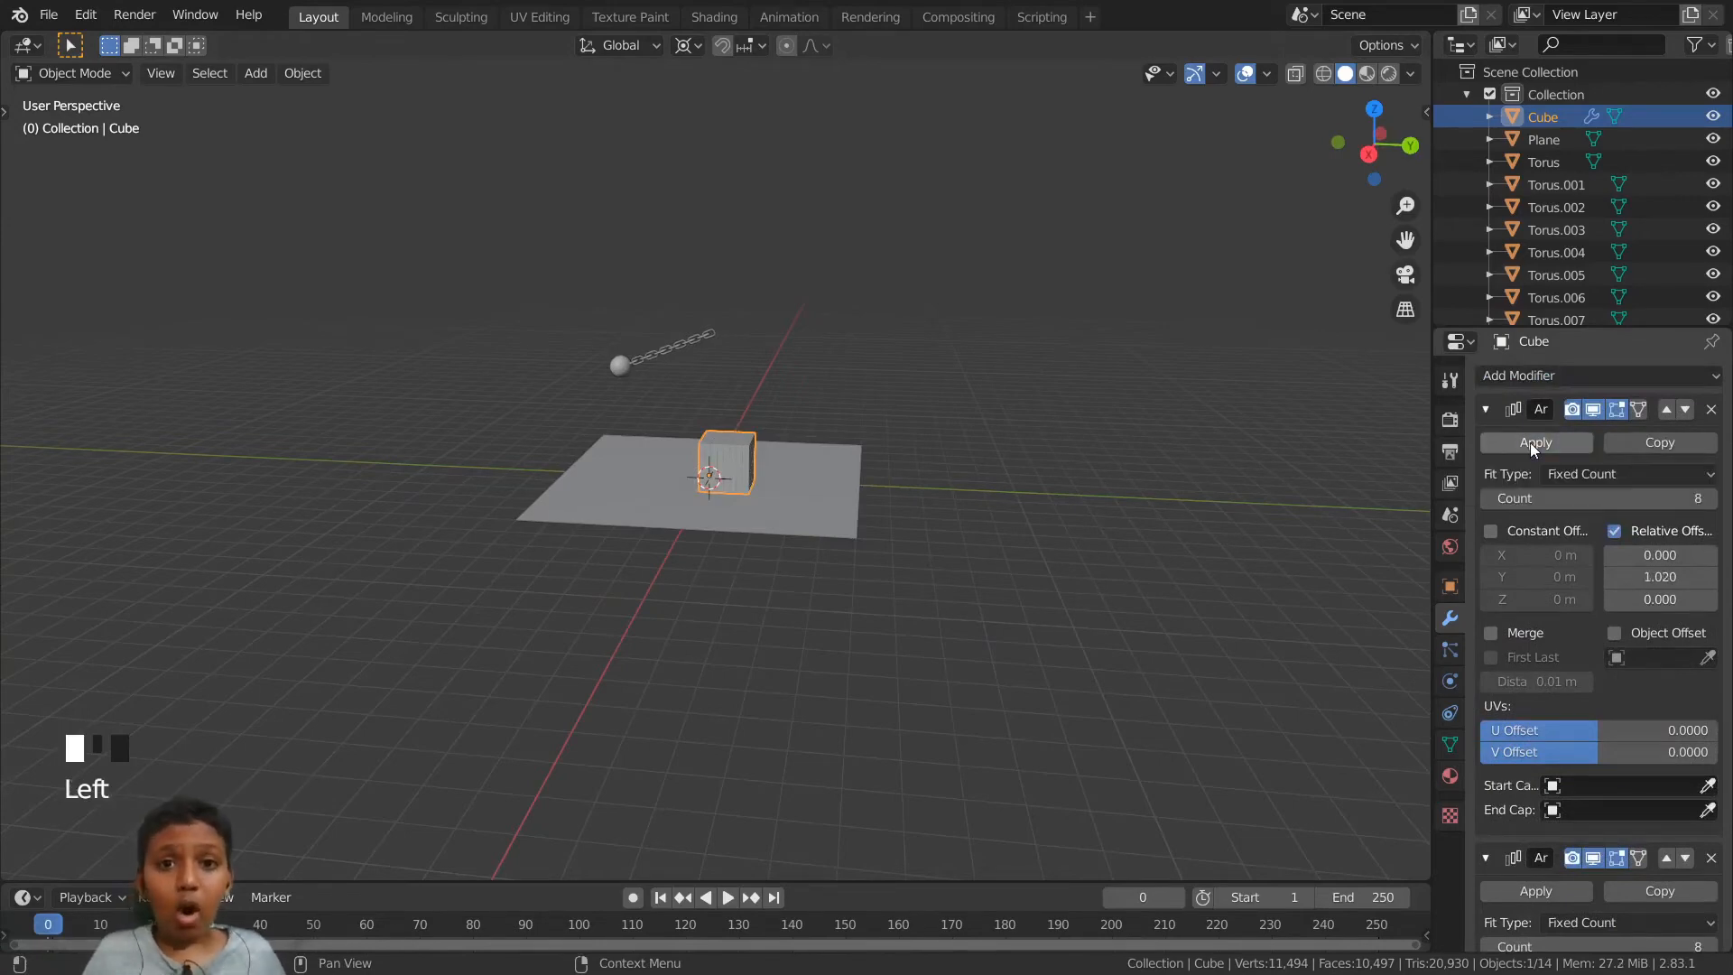
left_click(1529, 442)
left_click(1530, 442)
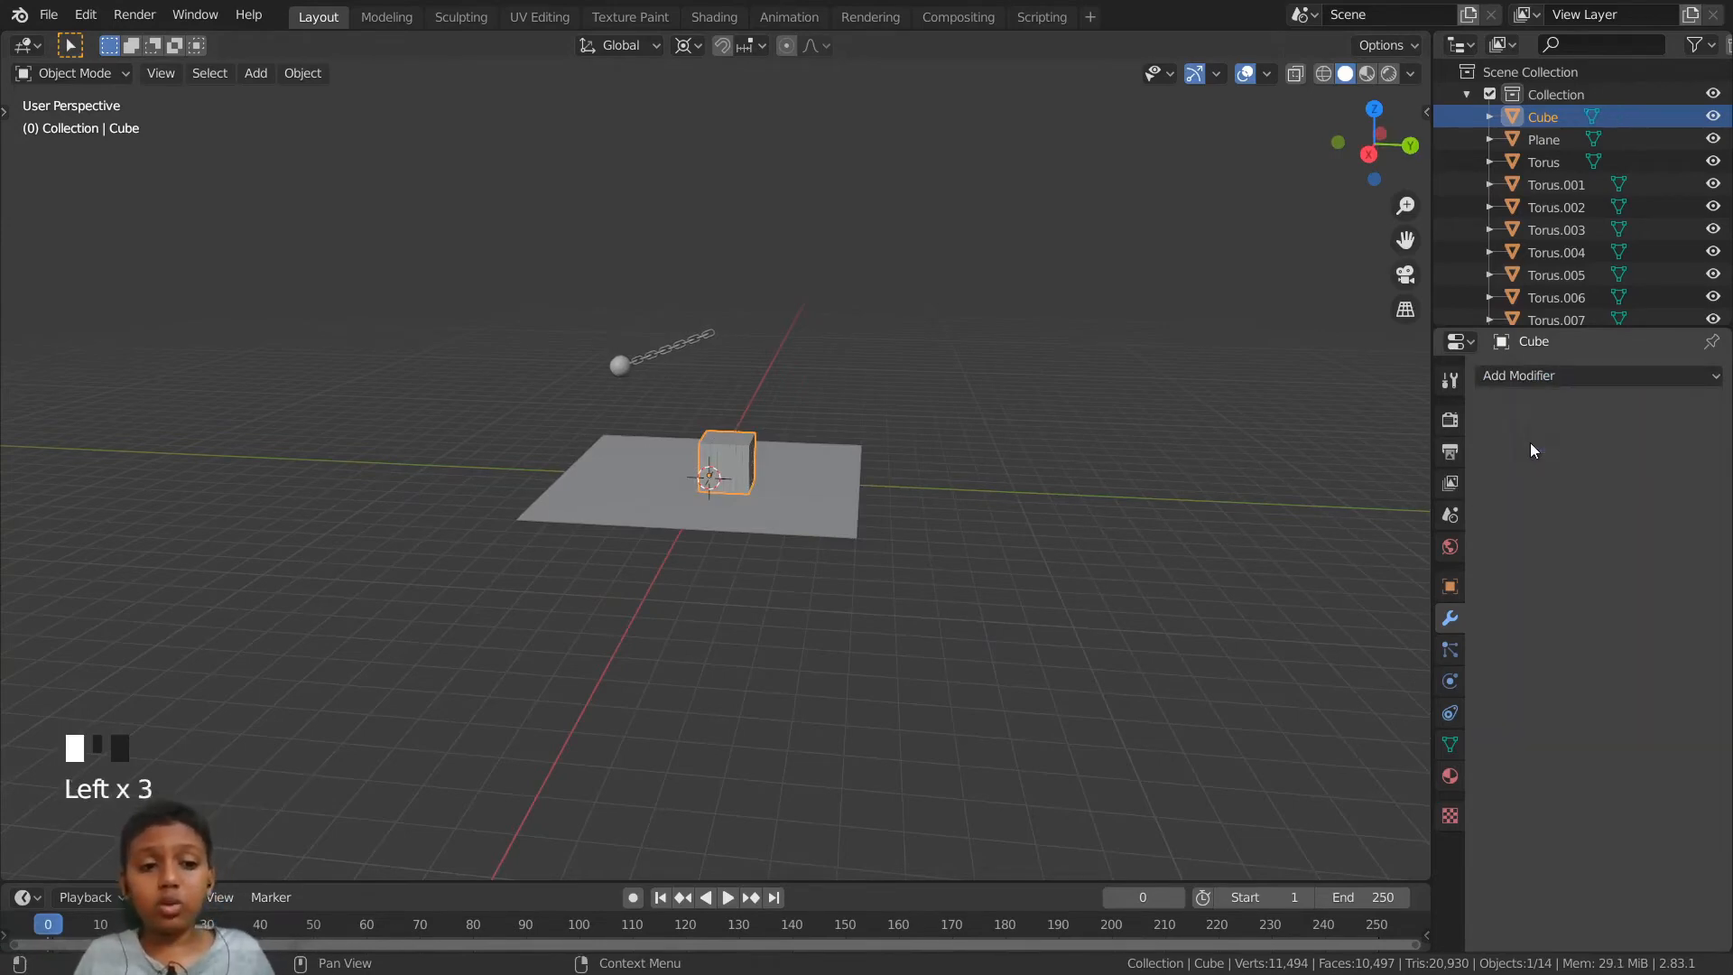
- Inspect the block of cubes from several angles around the floor plane
scroll(902, 410, "up", 5)
scroll(962, 406, "down", 3)
mouse_move(962, 407)
middle_mouse_down()
mouse_move(933, 451)
mouse_move(978, 426)
middle_mouse_up()
scroll(956, 442, "down", 1)
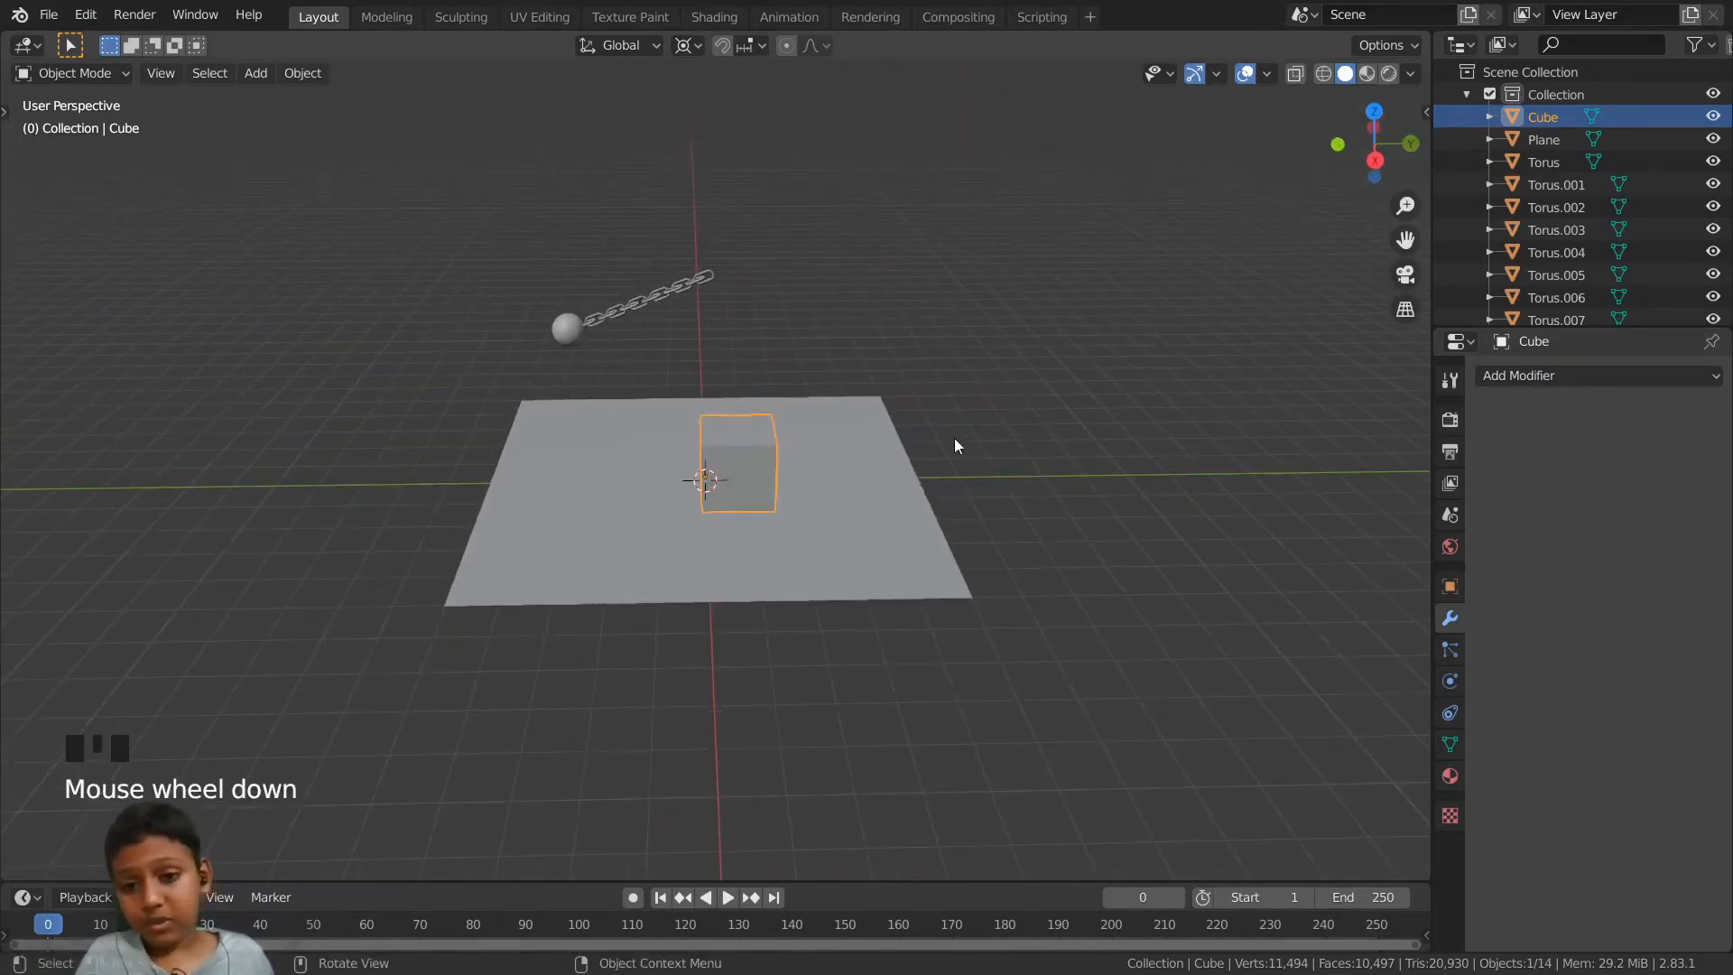
scroll(955, 440, "up", 5)
scroll(955, 442, "down", 5)
middle_click_drag(782, 434, 707, 456)
scroll(707, 455, "up", 5)
scroll(686, 478, "down", 5)
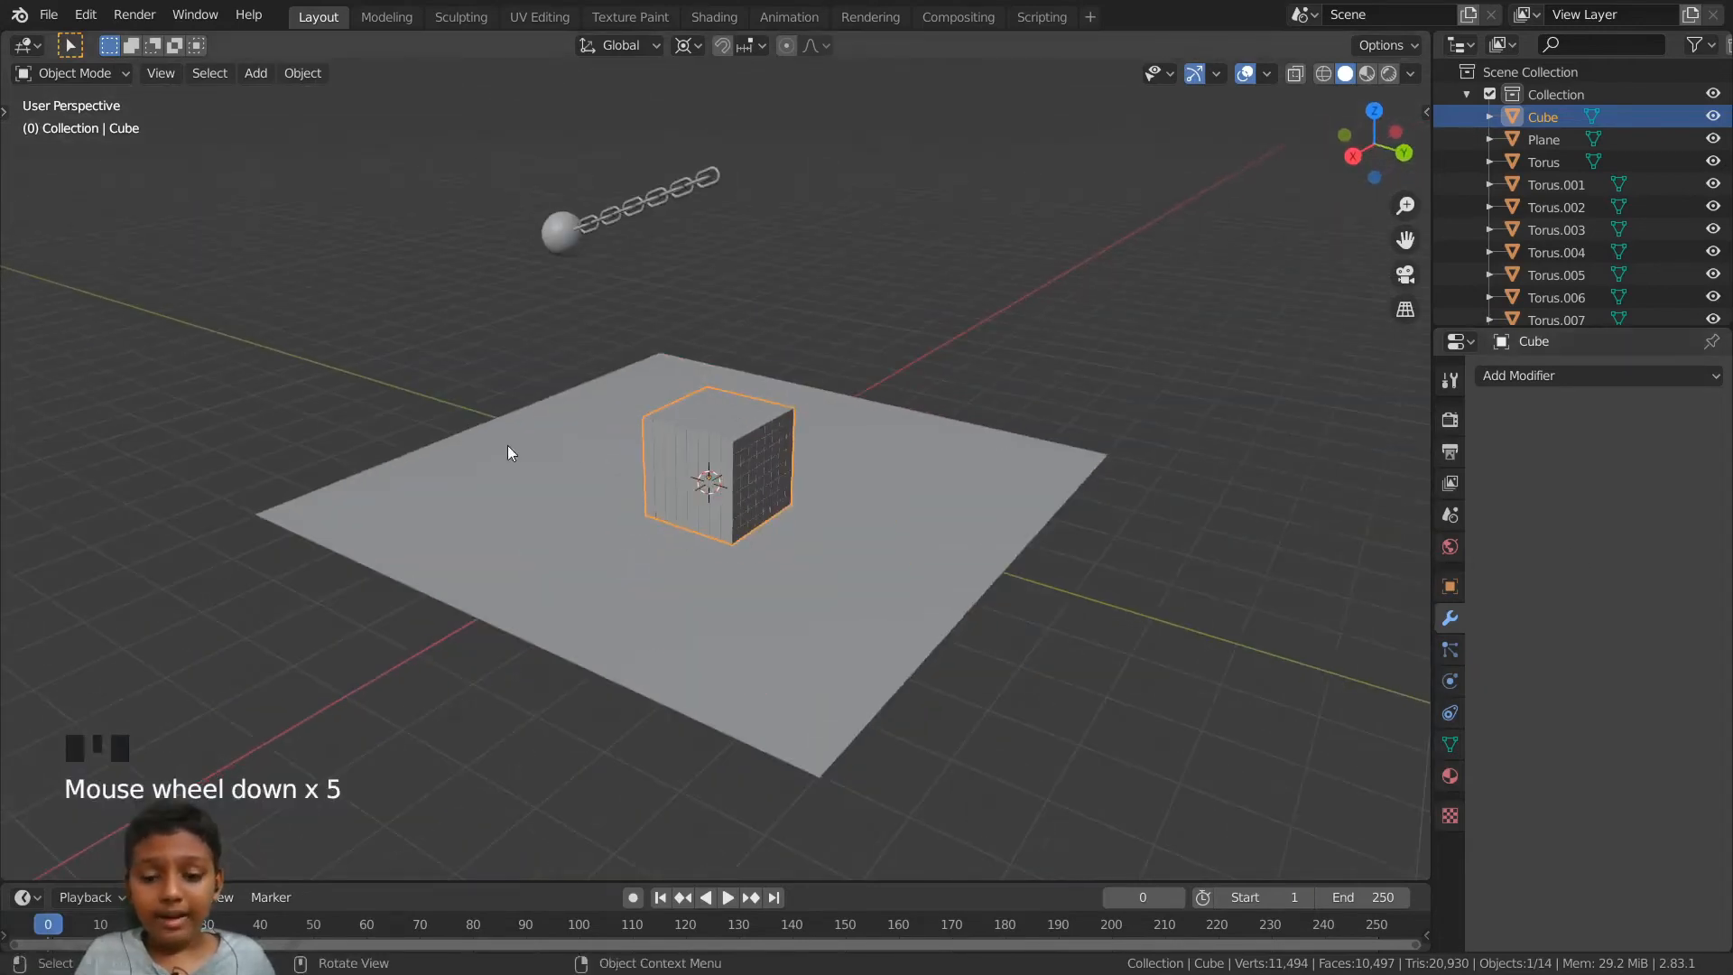
middle_click_drag(773, 533, 971, 572)
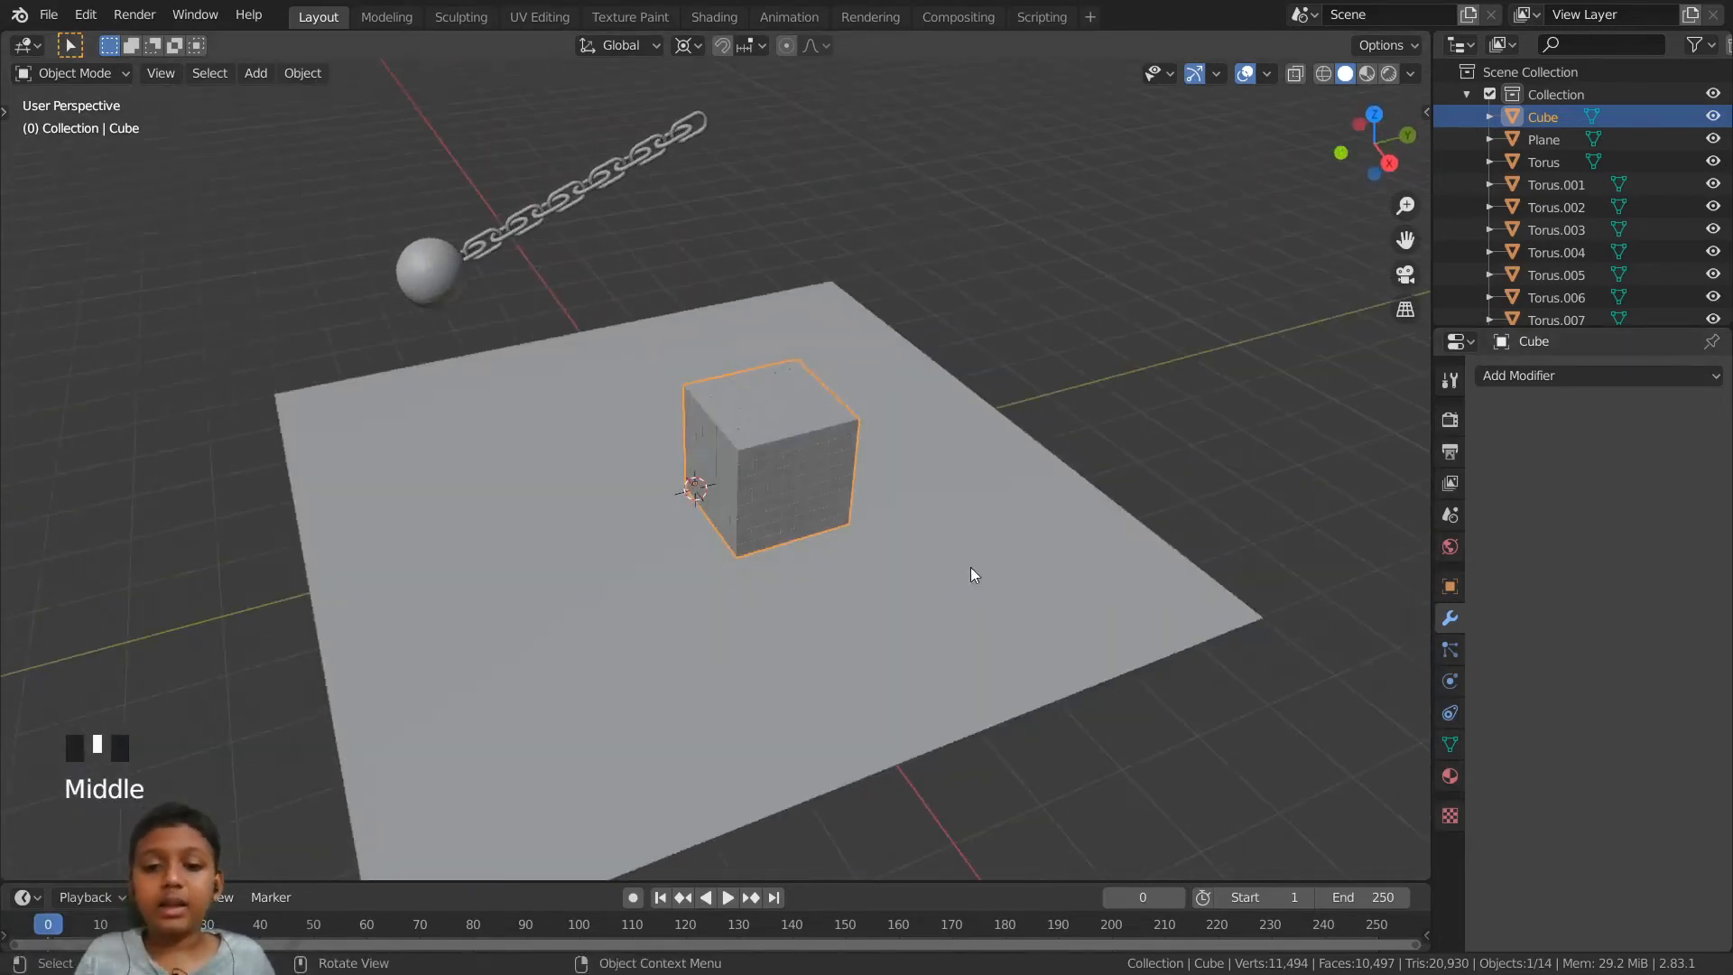
scroll(911, 545, "up", 5)
scroll(851, 518, "down", 5)
- Select the block of cubes and try moving it as a single object
left_click(926, 500)
scroll(925, 500, "up", 6)
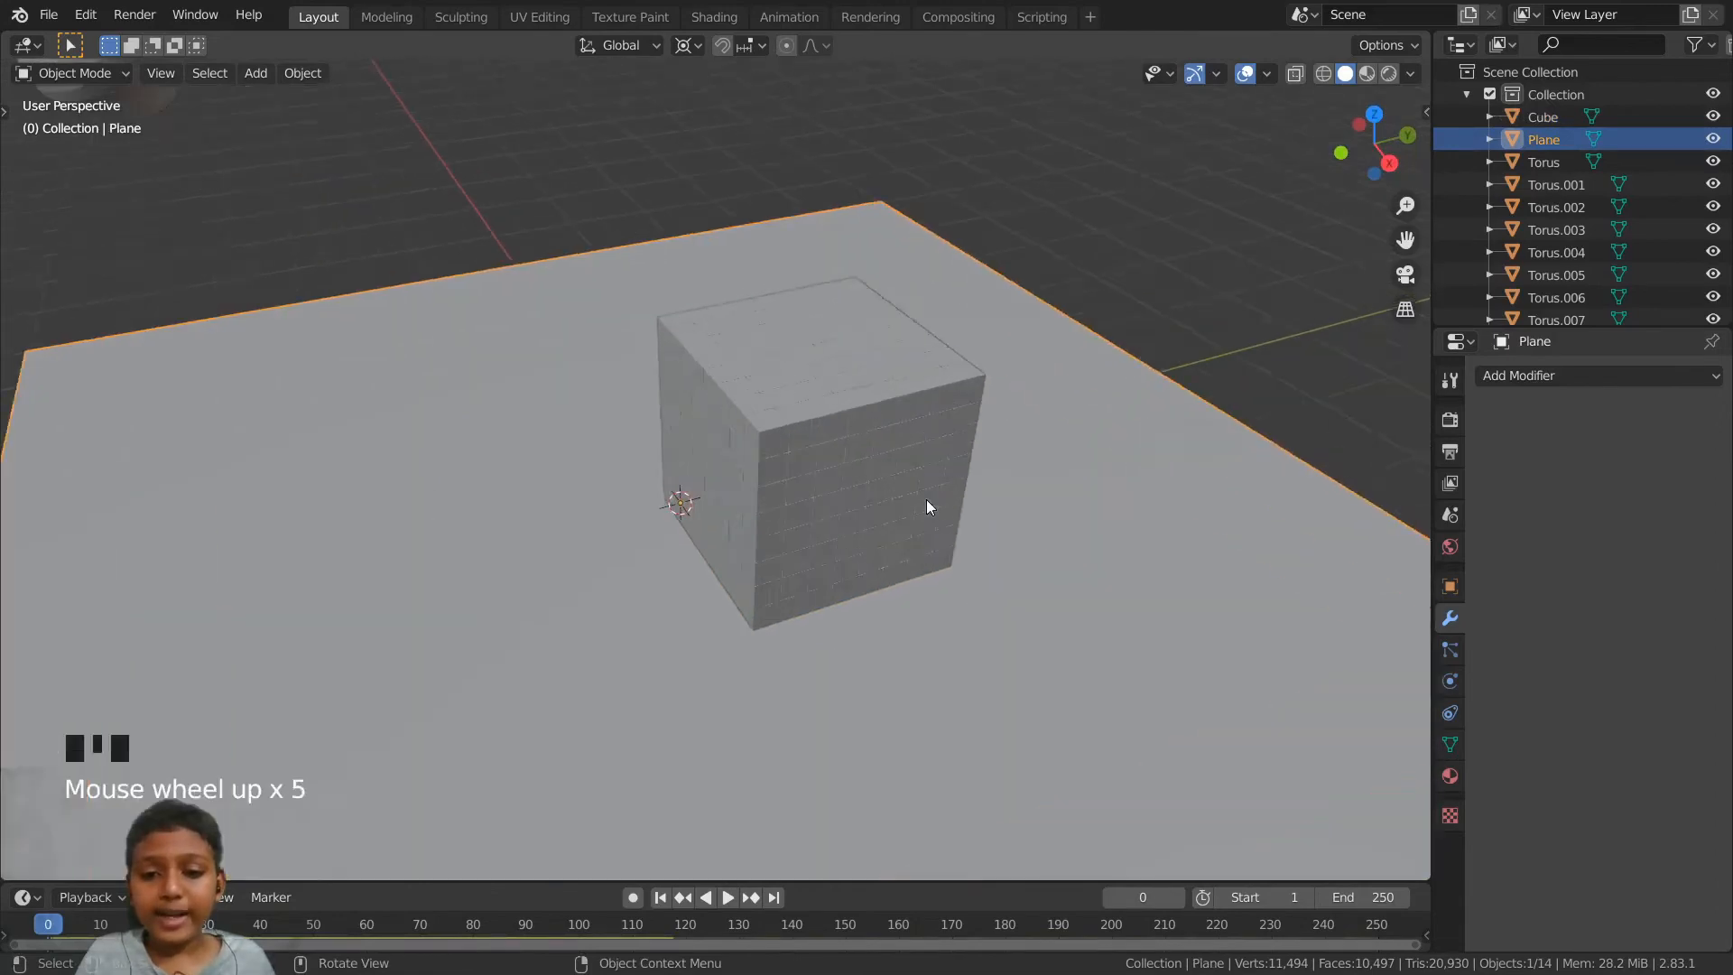
left_click(772, 443)
left_click(772, 449)
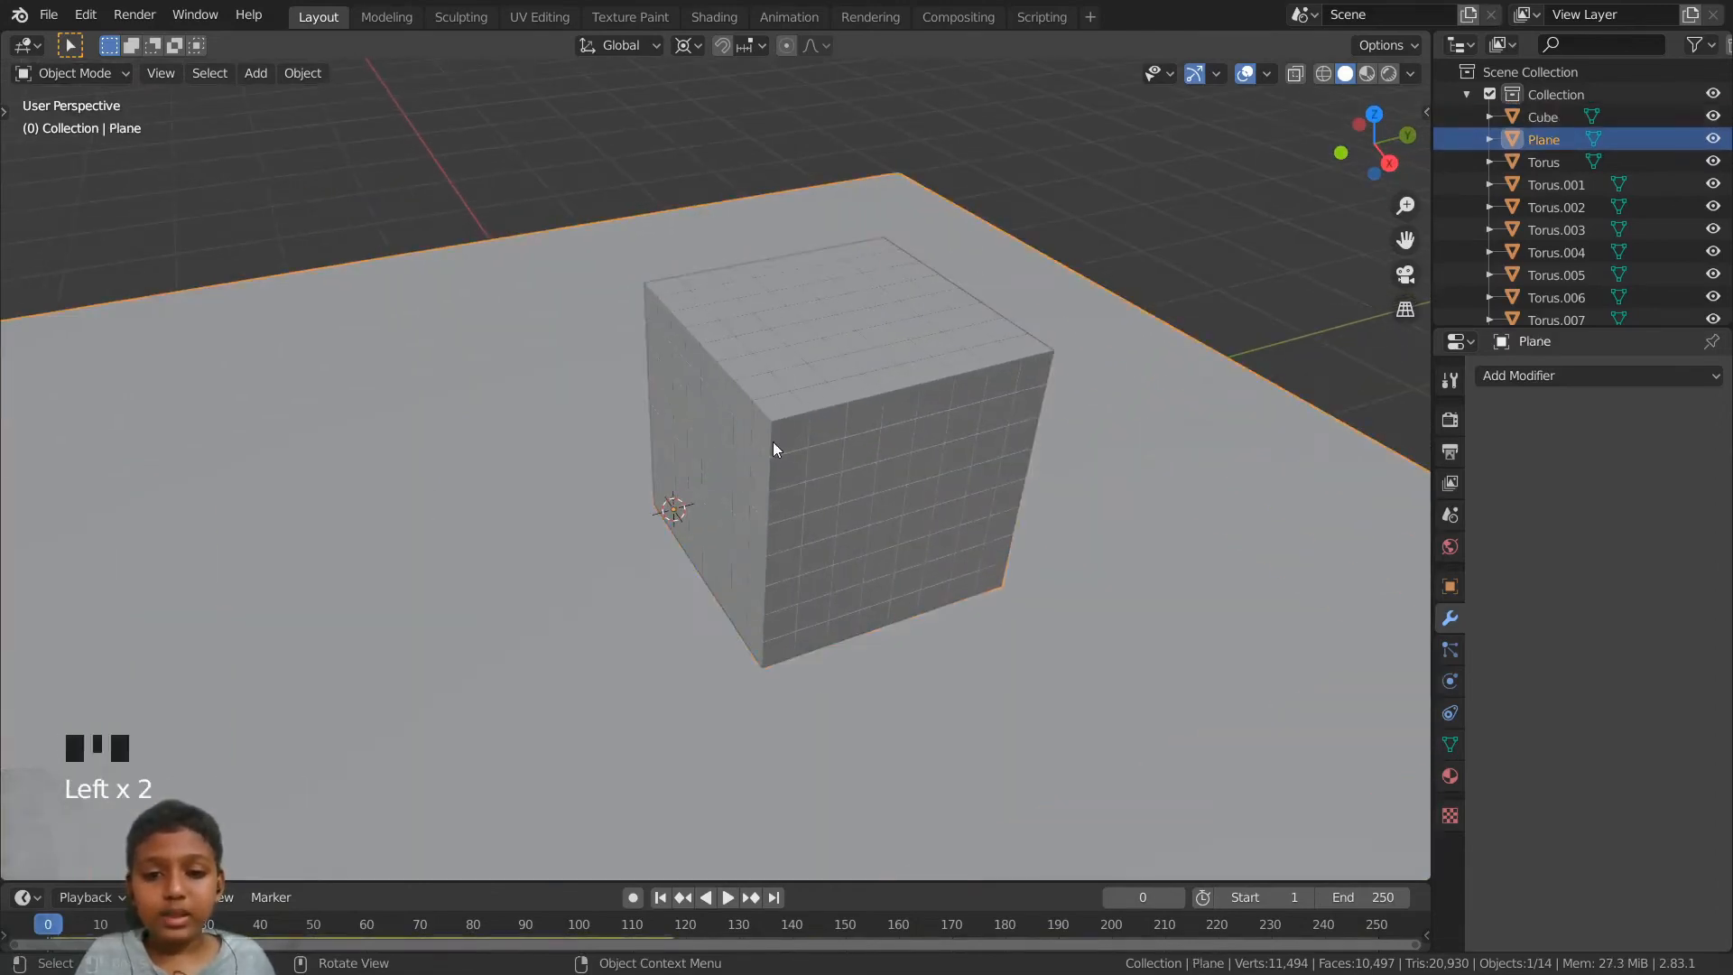
middle_click_drag(773, 448, 882, 453)
scroll(915, 354, "up", 2)
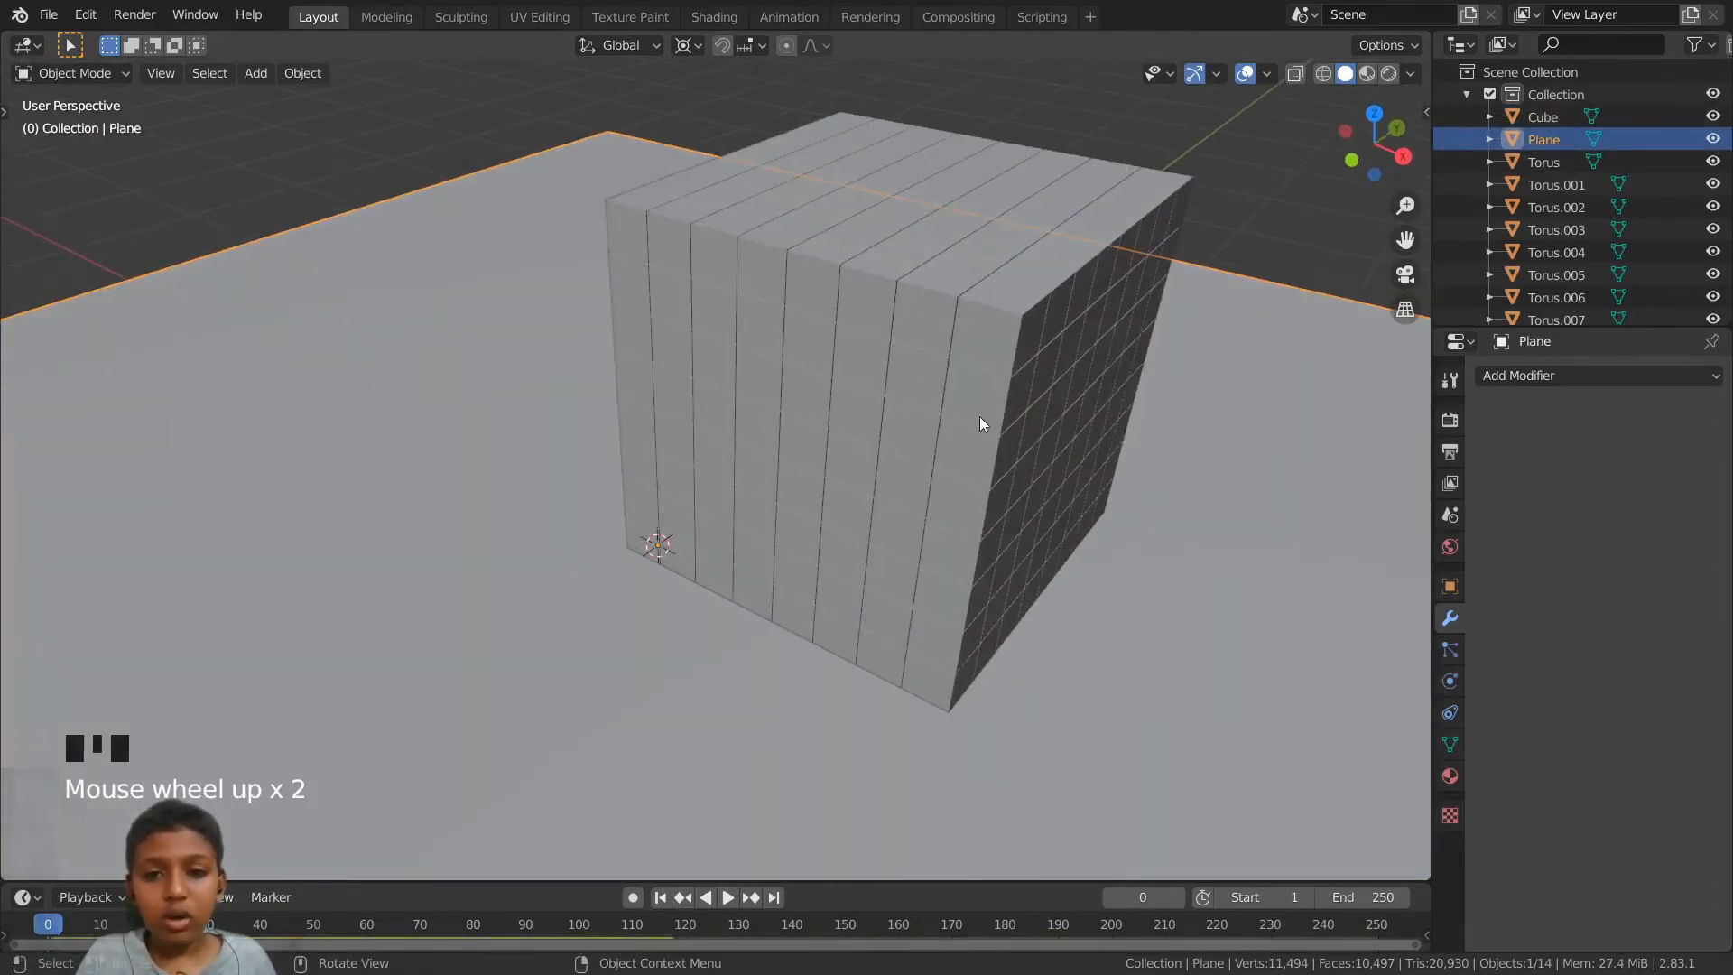
left_click(853, 341)
scroll(854, 342, "down", 3)
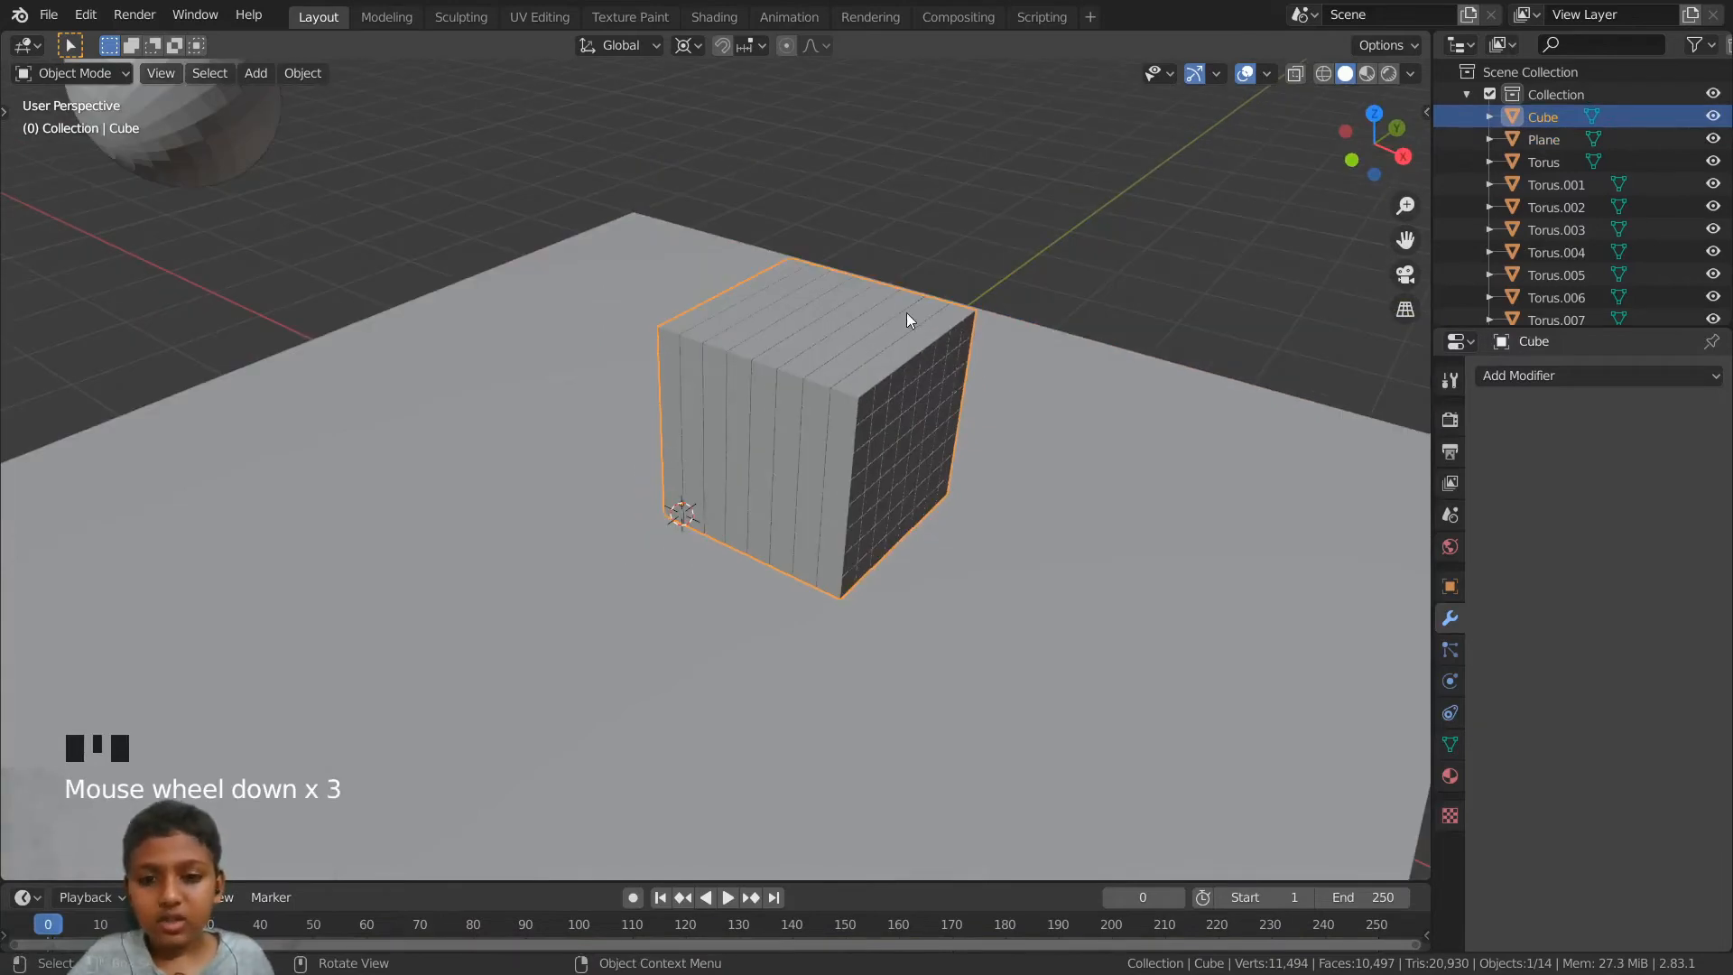
key("g")
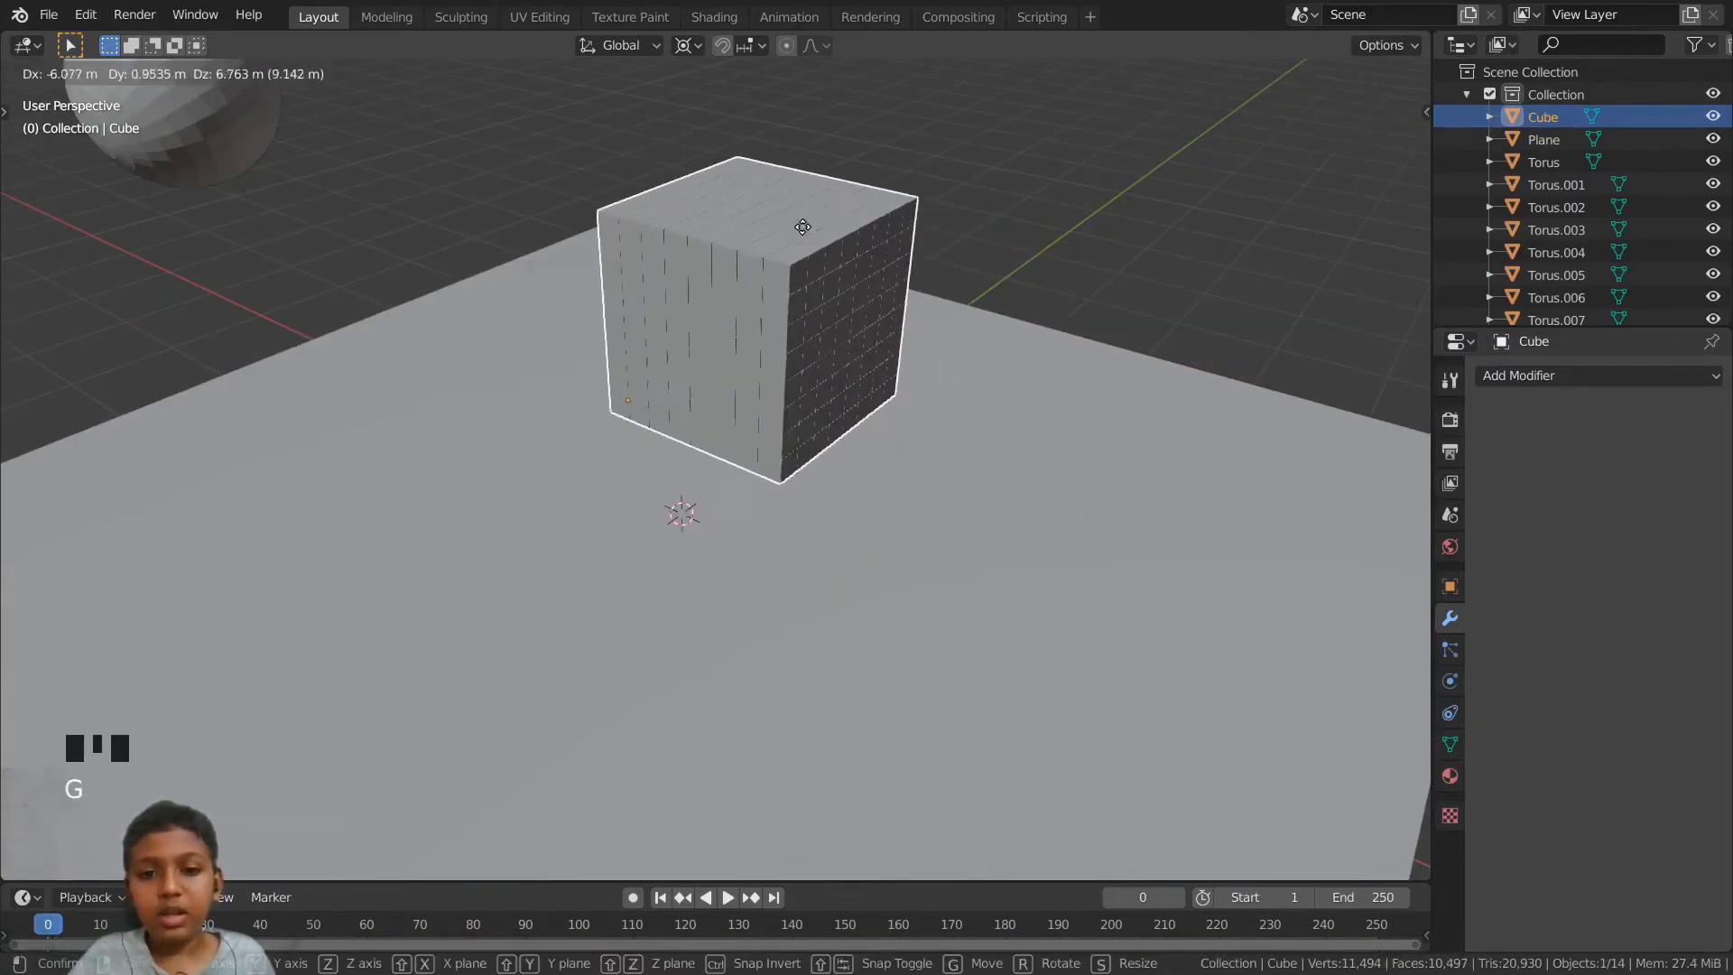
right_click(801, 227)
- Separate the block's mesh by loose parts in Edit Mode so that each cube is its own object
scroll(897, 446, "up", 1)
middle_click_drag(897, 446, 713, 377)
scroll(727, 428, "down", 4)
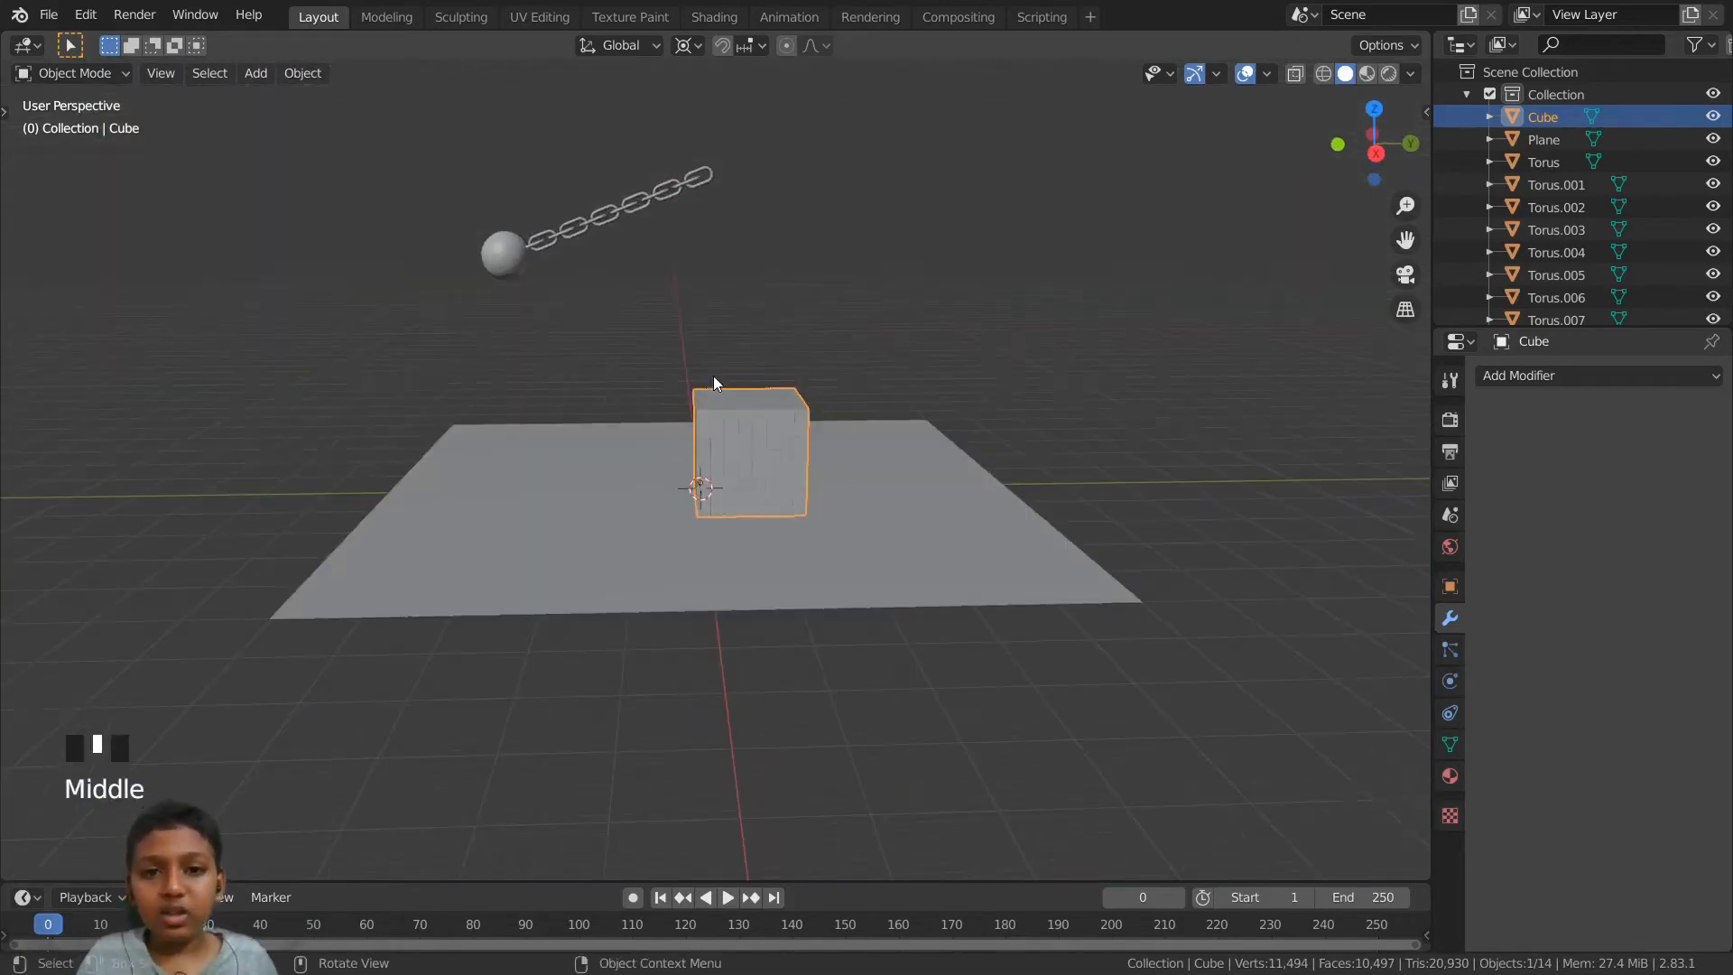
scroll(713, 377, "down", 4)
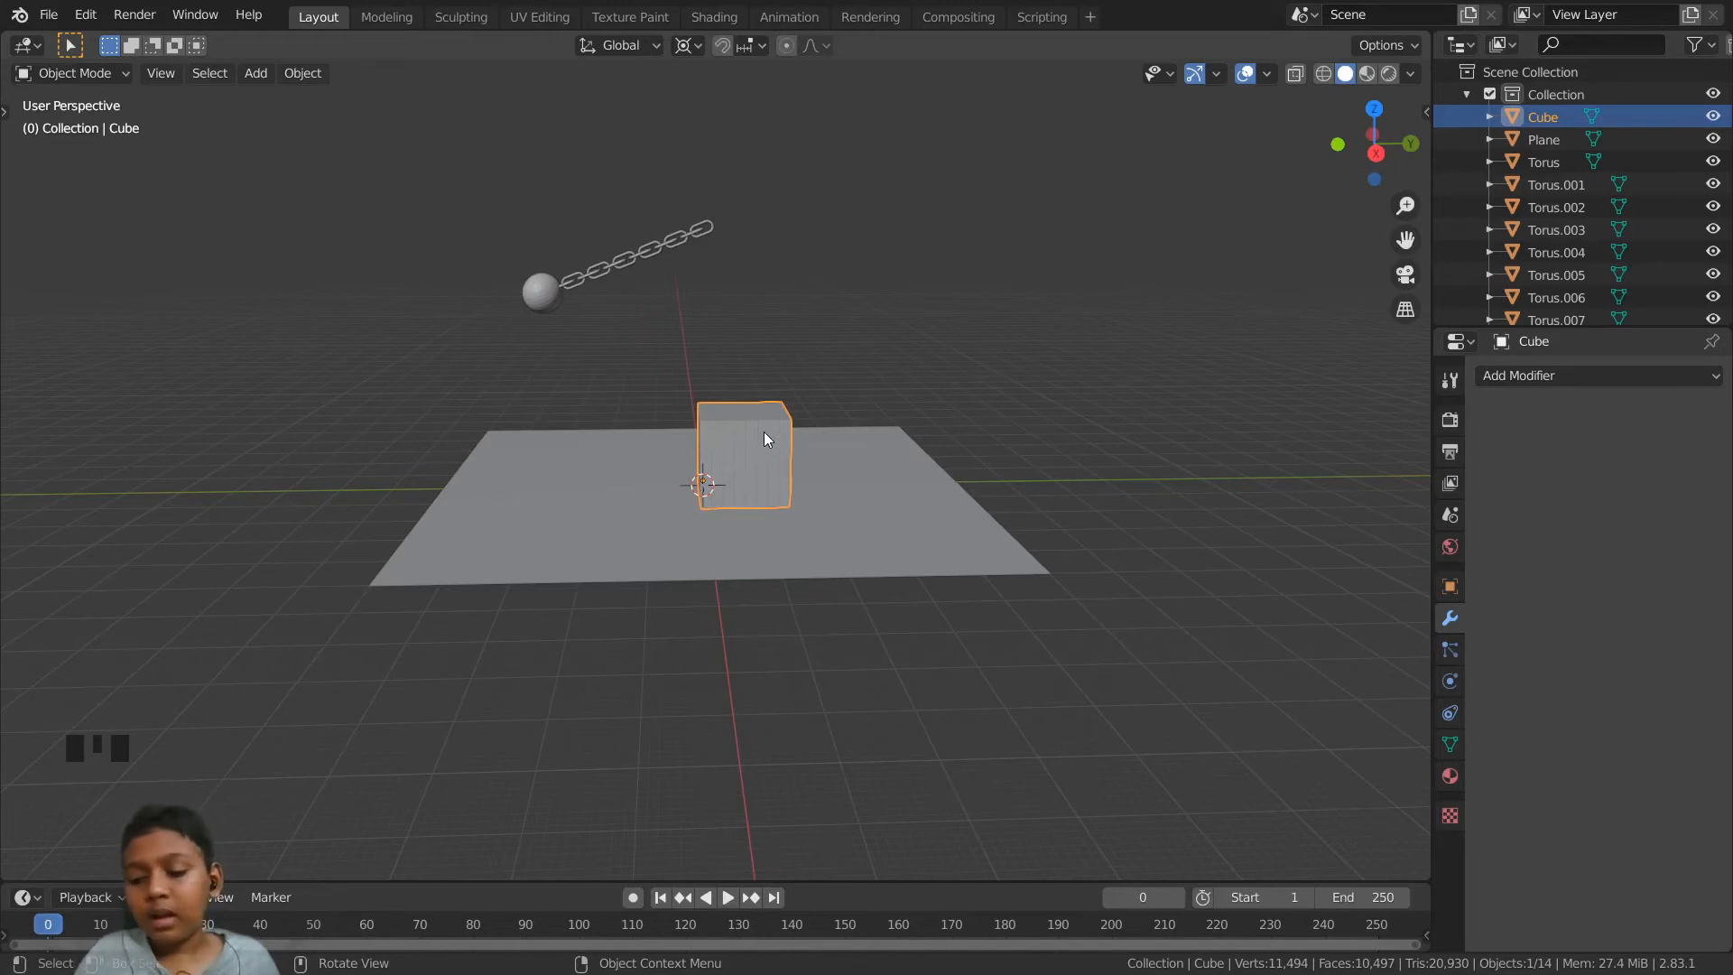
key("Tab")
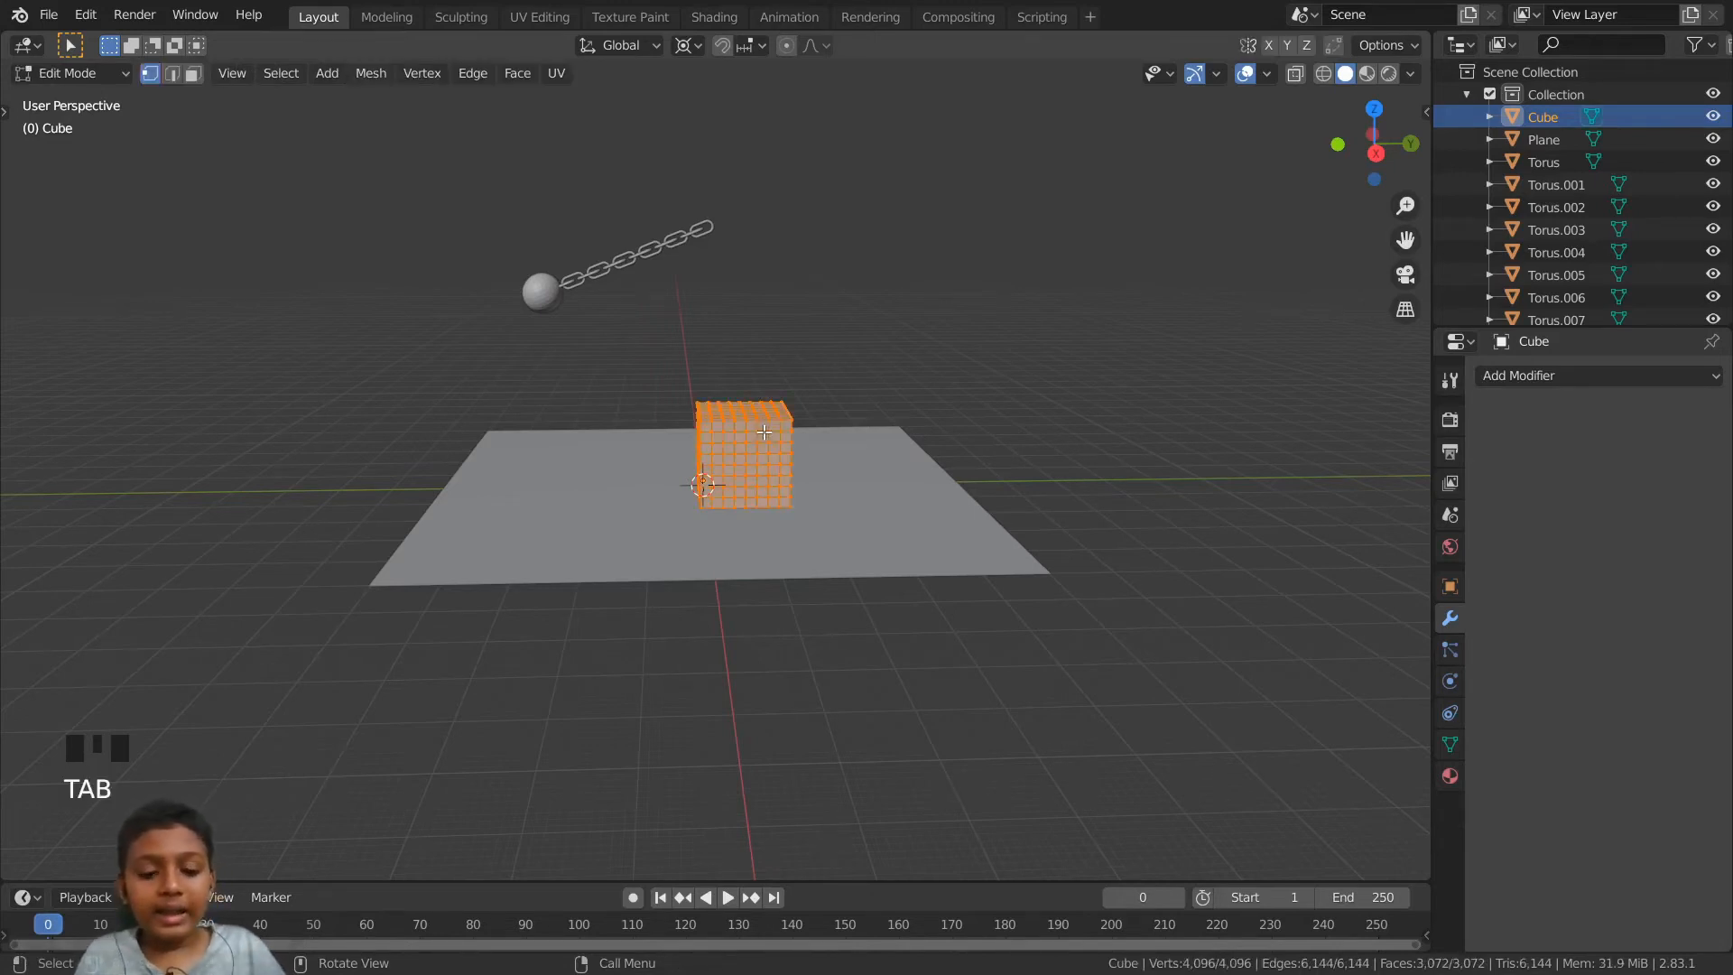
key("p")
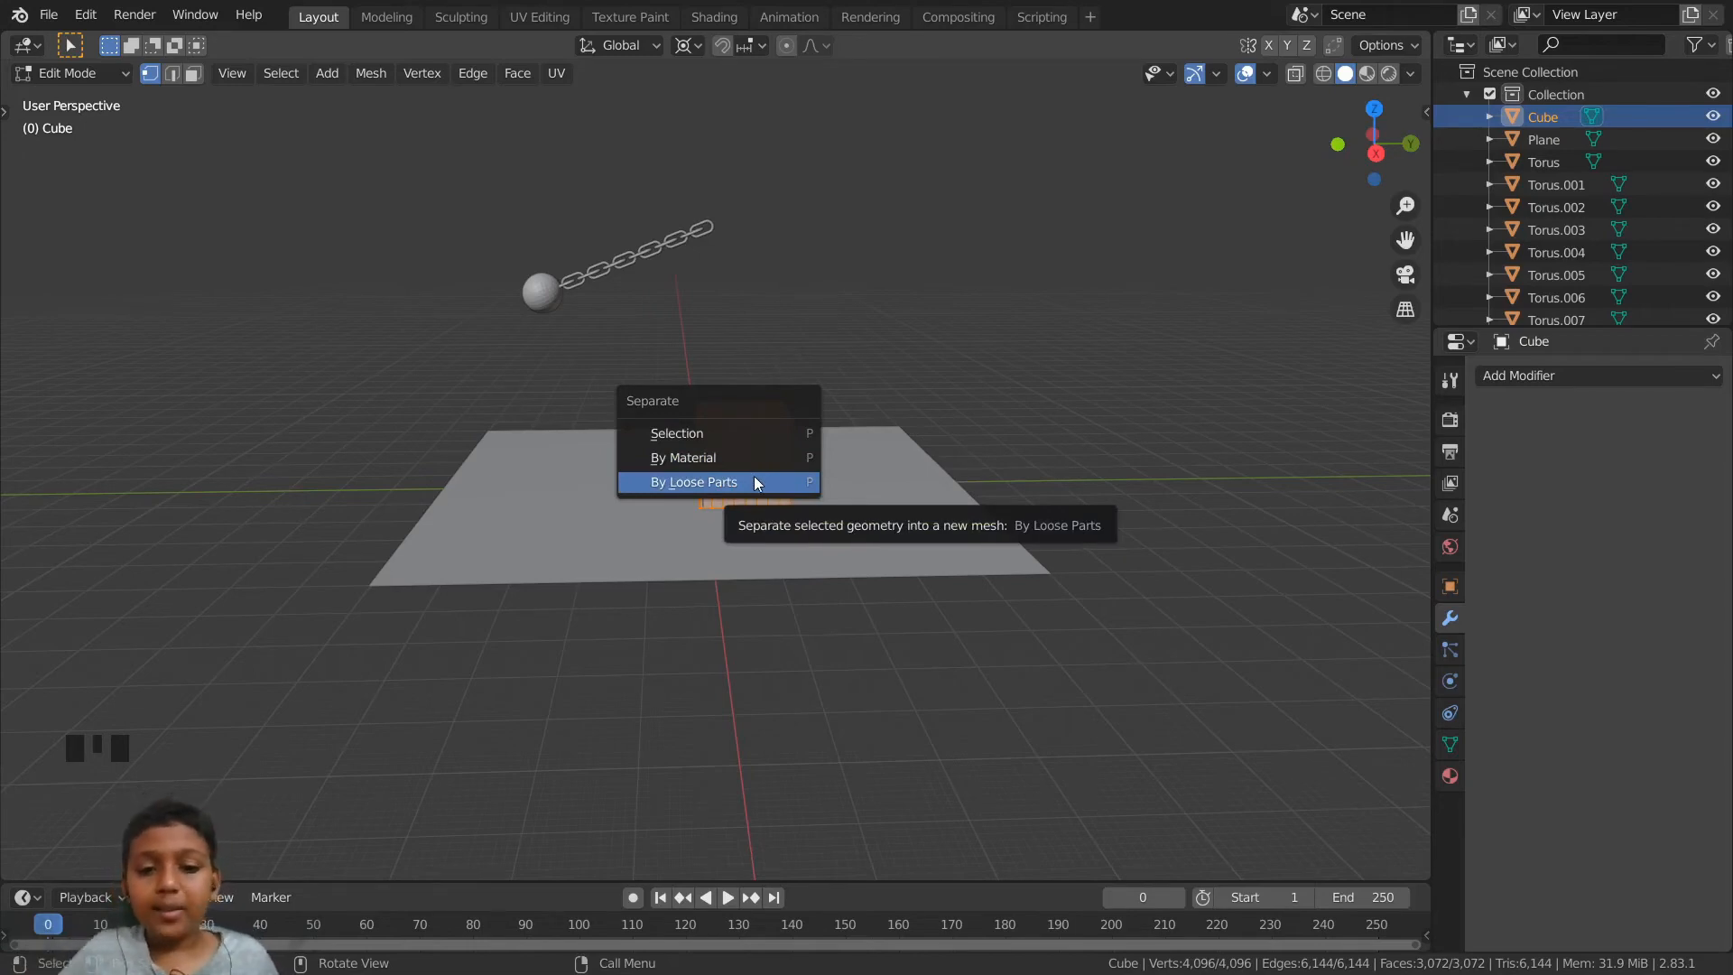
left_click(754, 480)
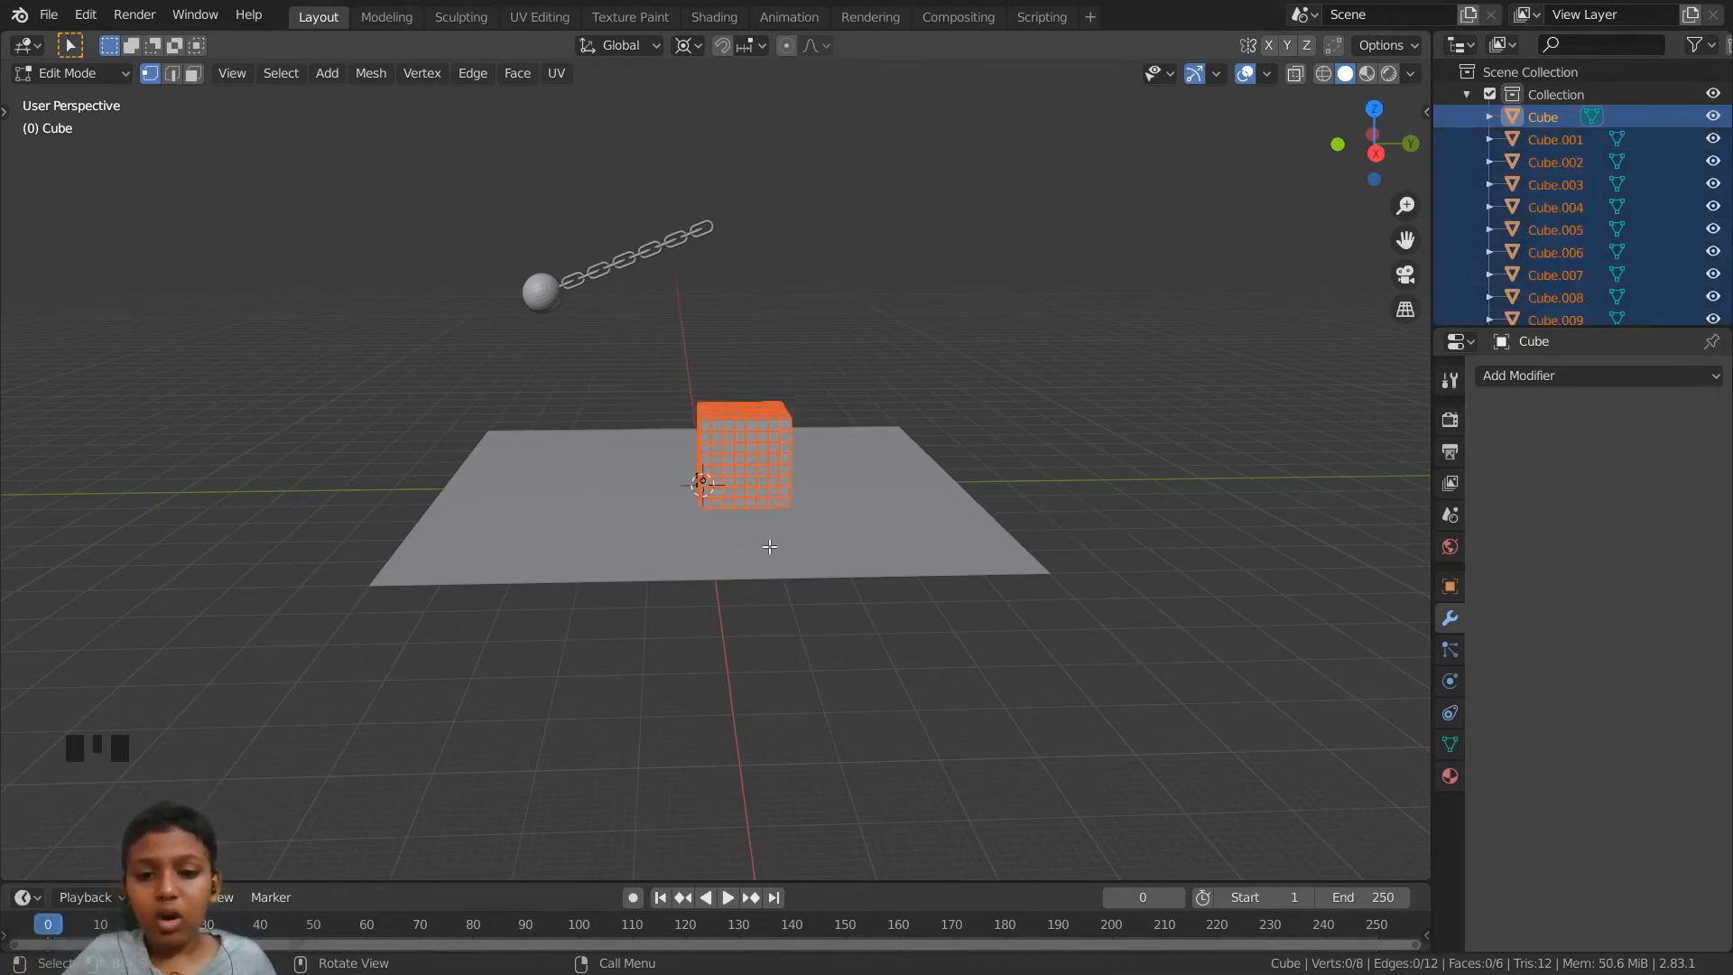
- Look over the separated cubes and return to Object Mode
scroll(768, 546, "up", 3)
middle_click_drag(769, 546, 863, 542)
scroll(897, 476, "up", 3)
scroll(853, 400, "up", 2)
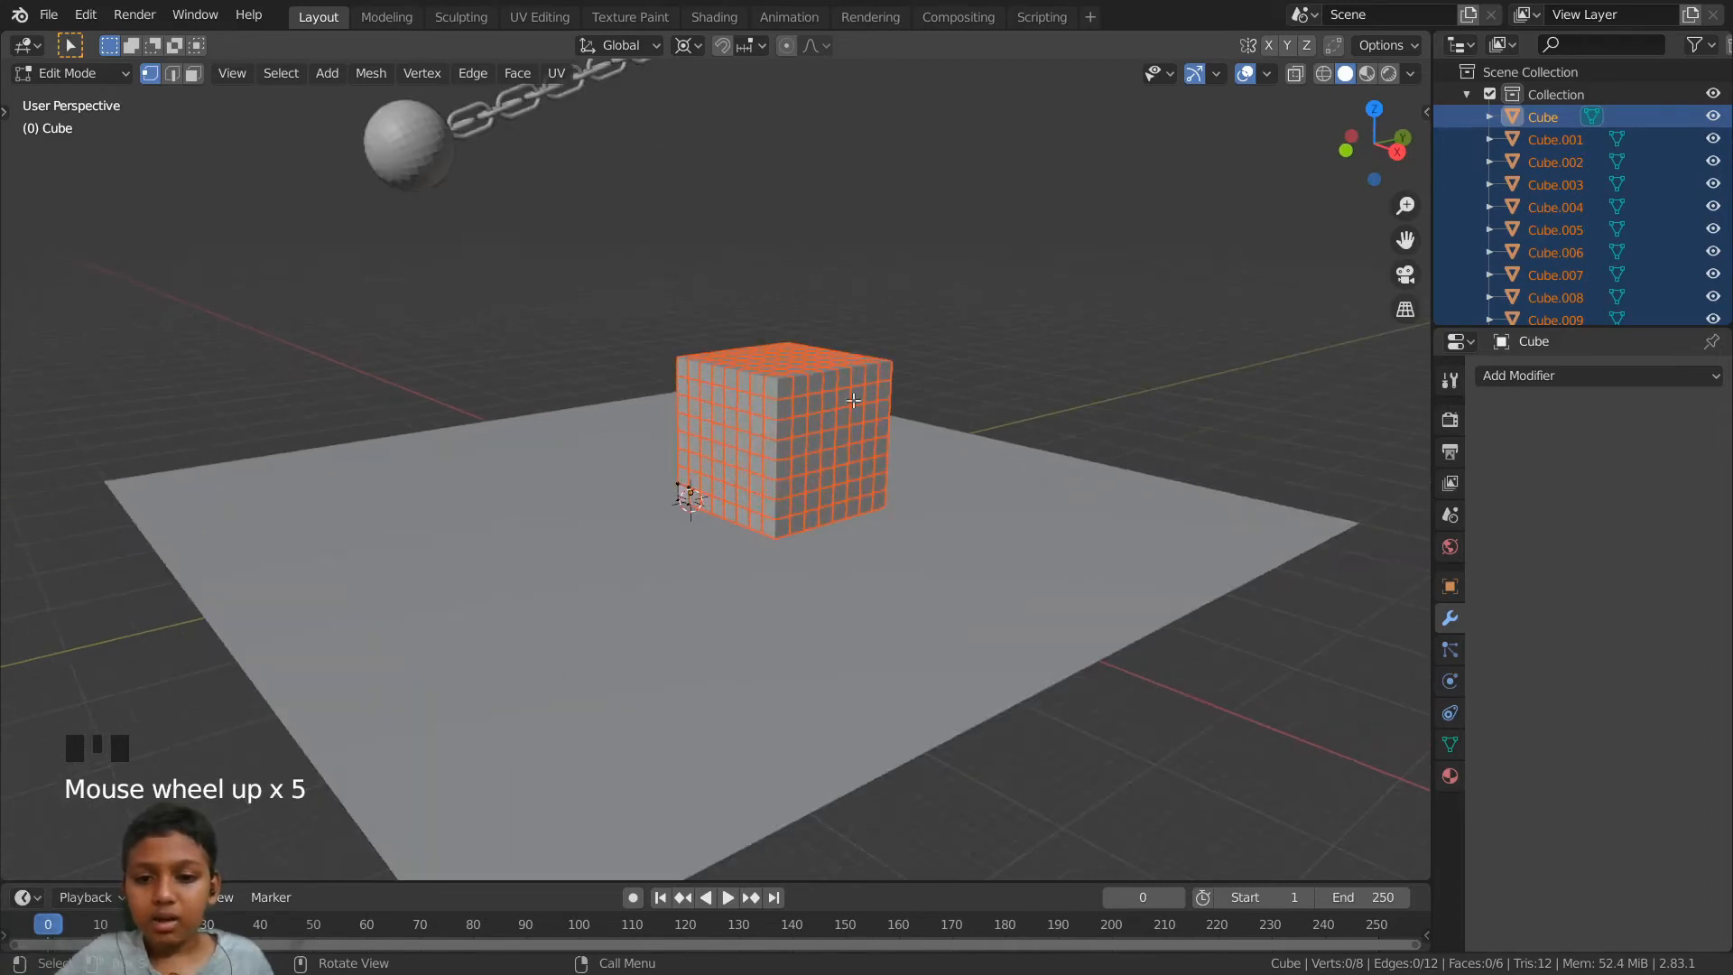
middle_click_drag(918, 453, 928, 512)
scroll(968, 529, "down", 5)
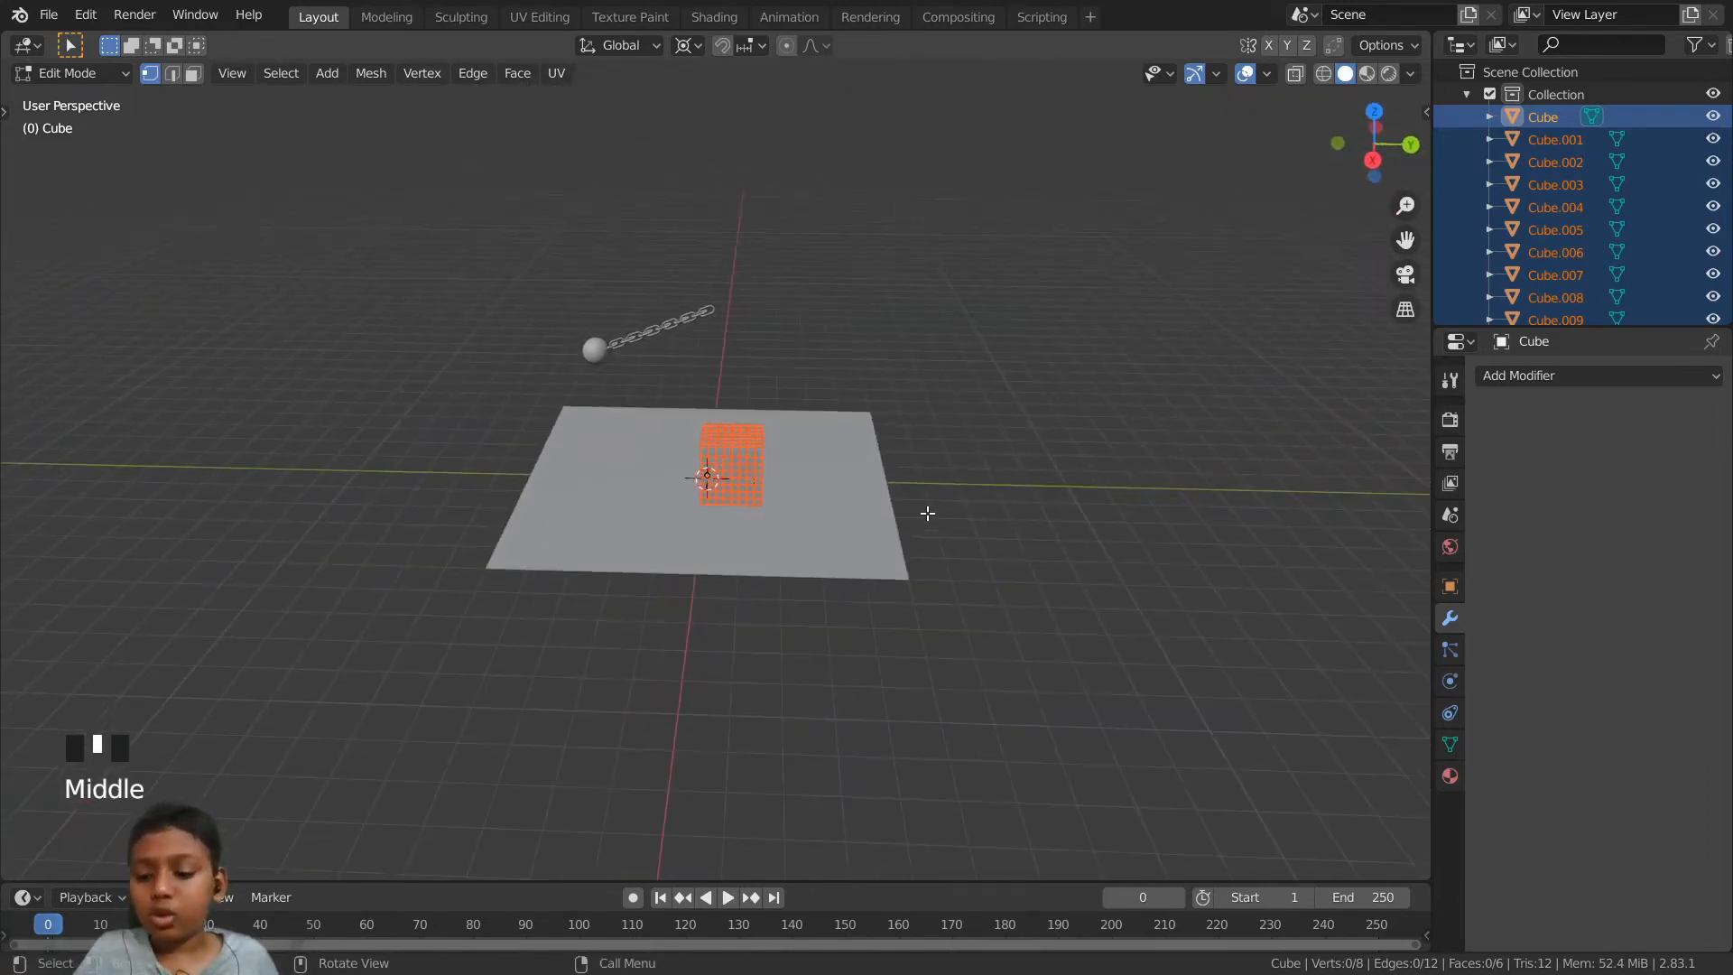
key("Tab")
scroll(884, 523, "up", 5)
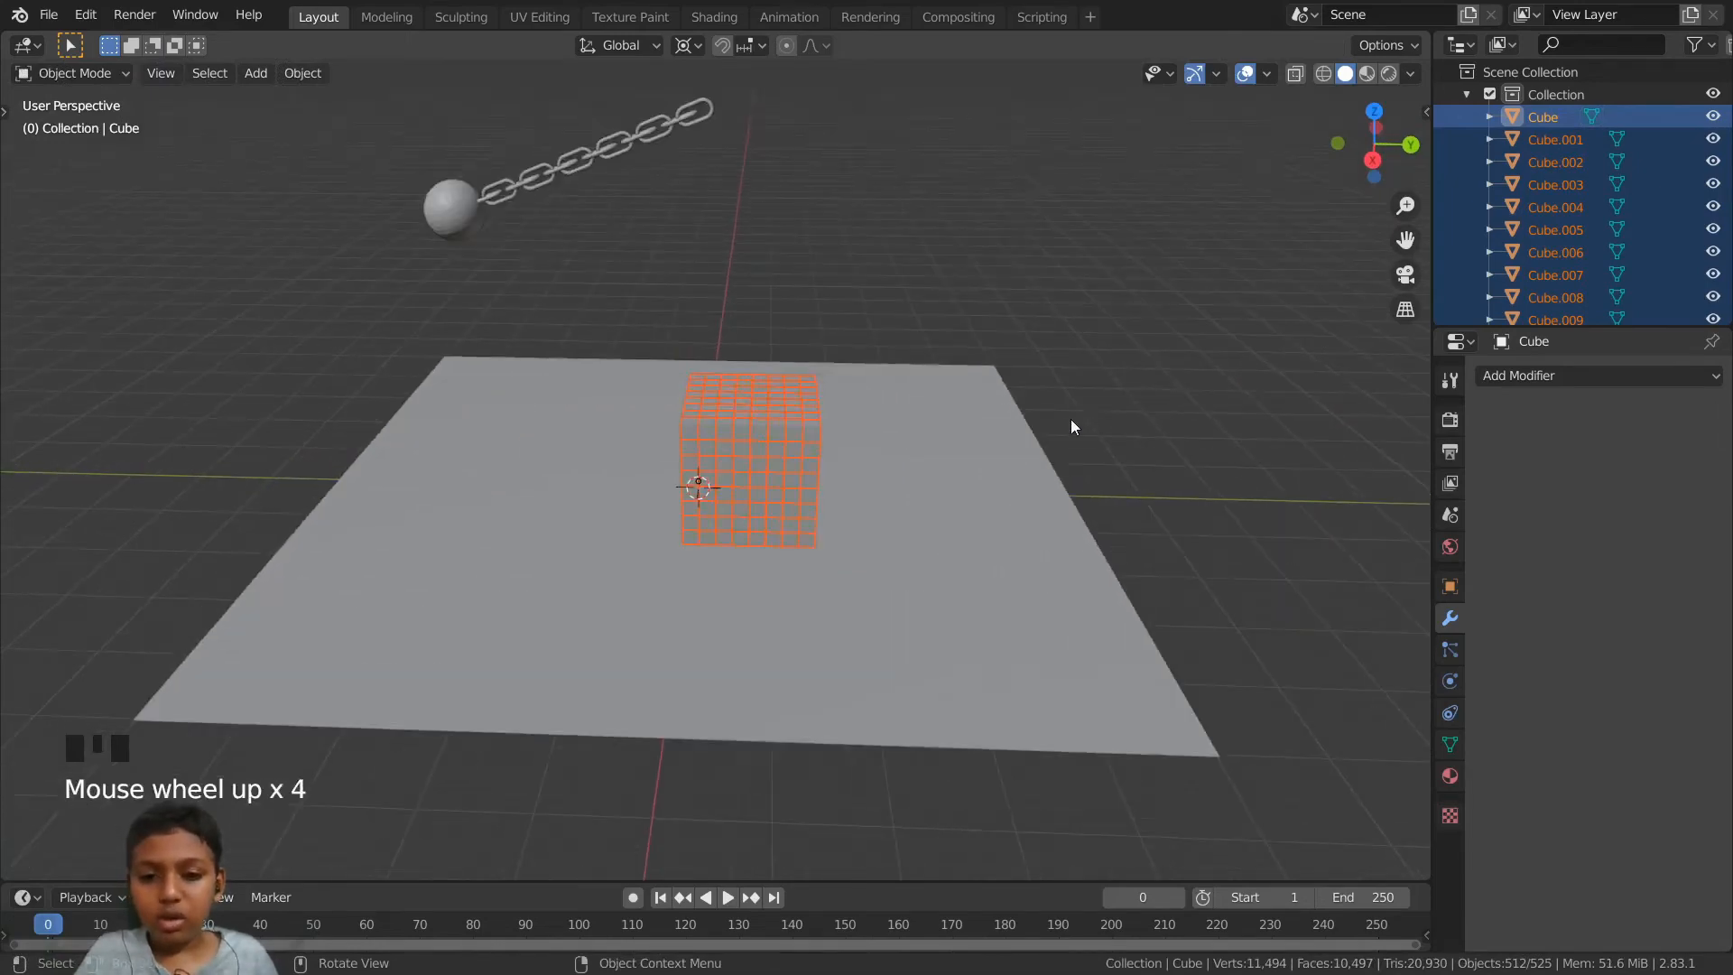
scroll(809, 448, "down", 5)
key("Tab")
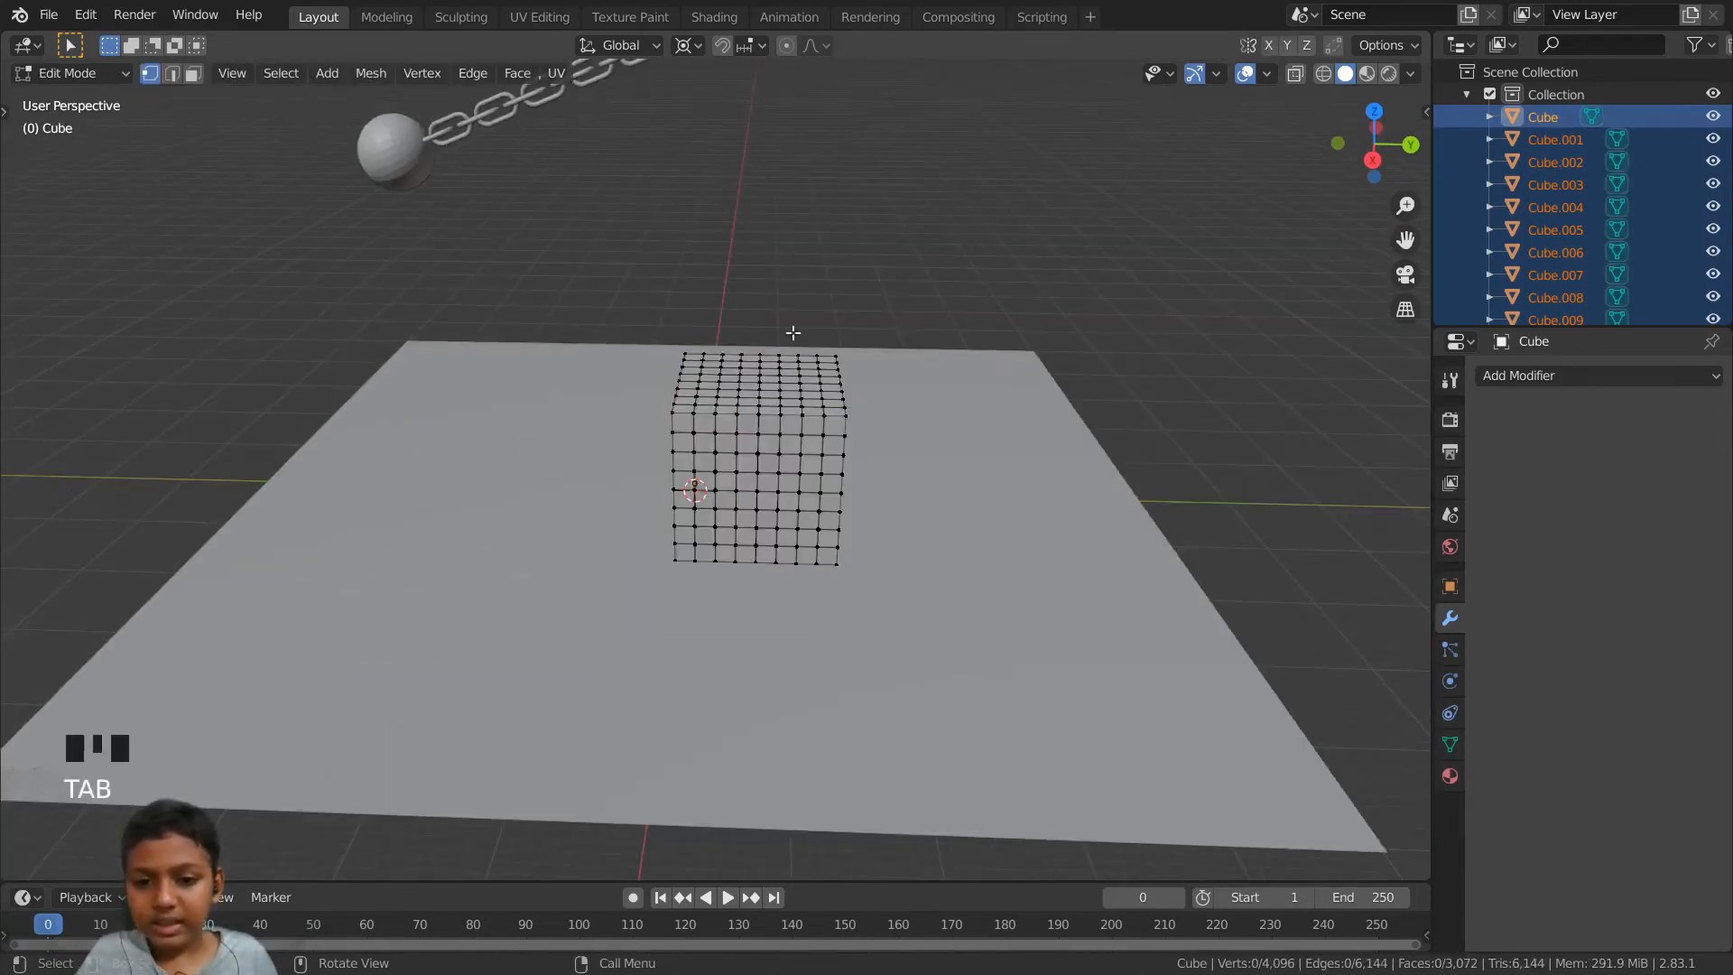
key("Tab")
- Select several individual cubes on the block's front face to check that they are separate objects
left_click(831, 348)
left_click(754, 417)
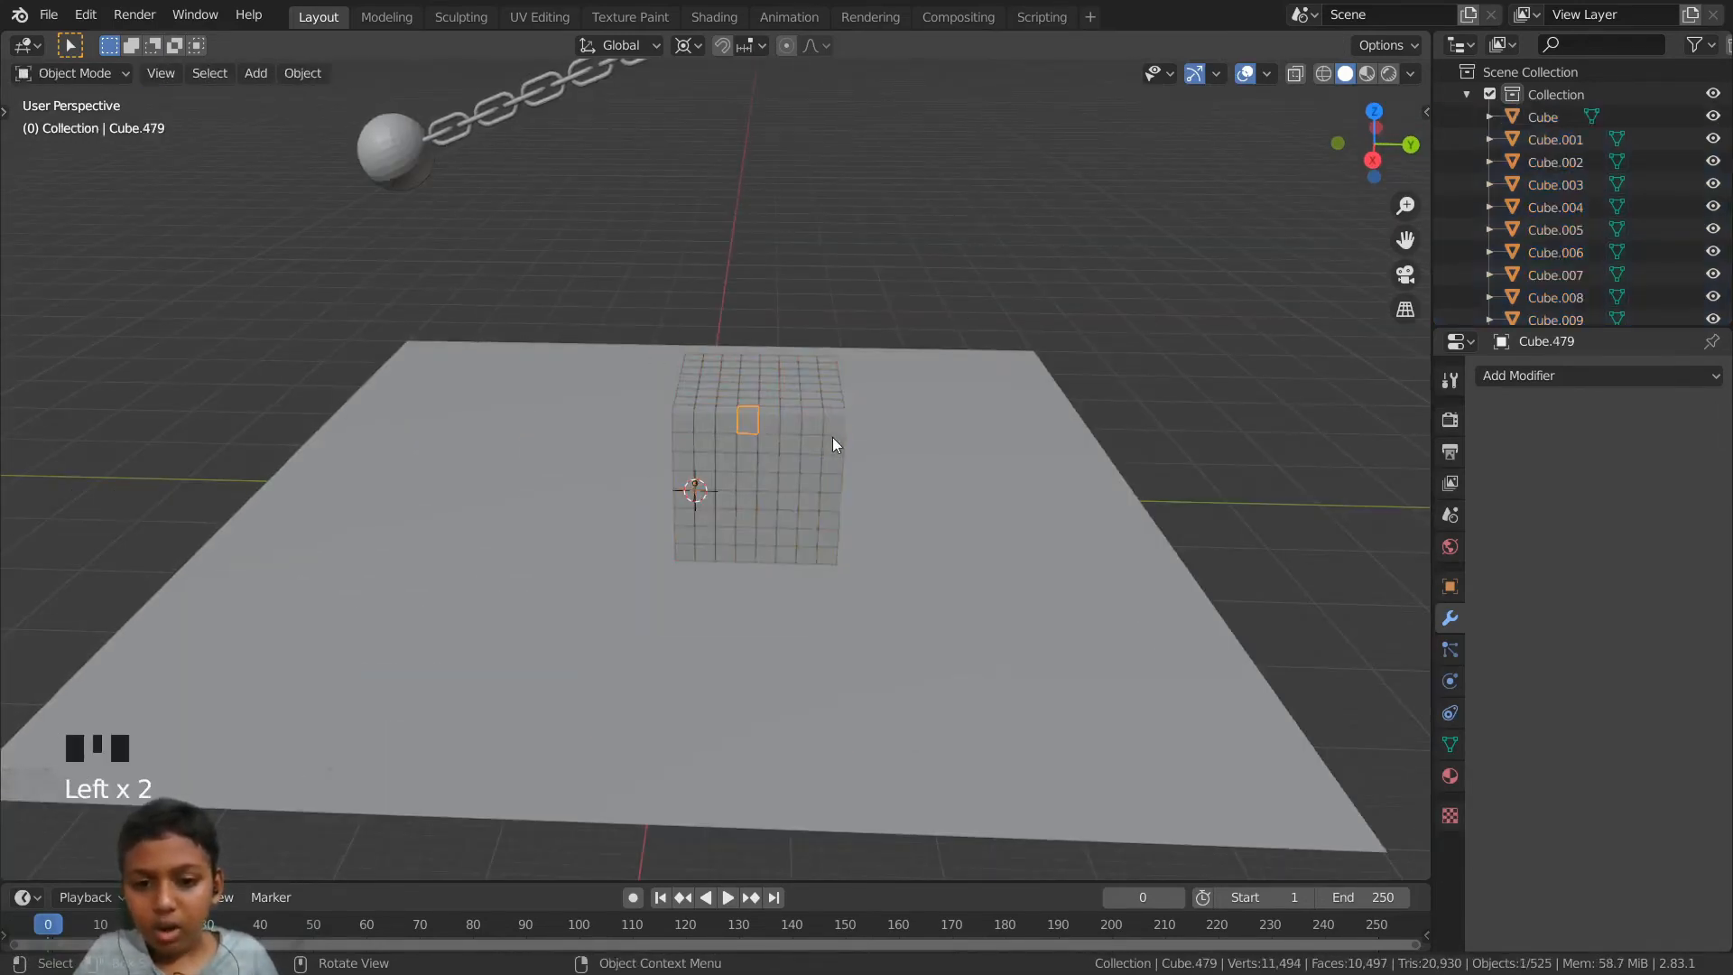
left_click(790, 431)
left_click(790, 446)
left_click(788, 471)
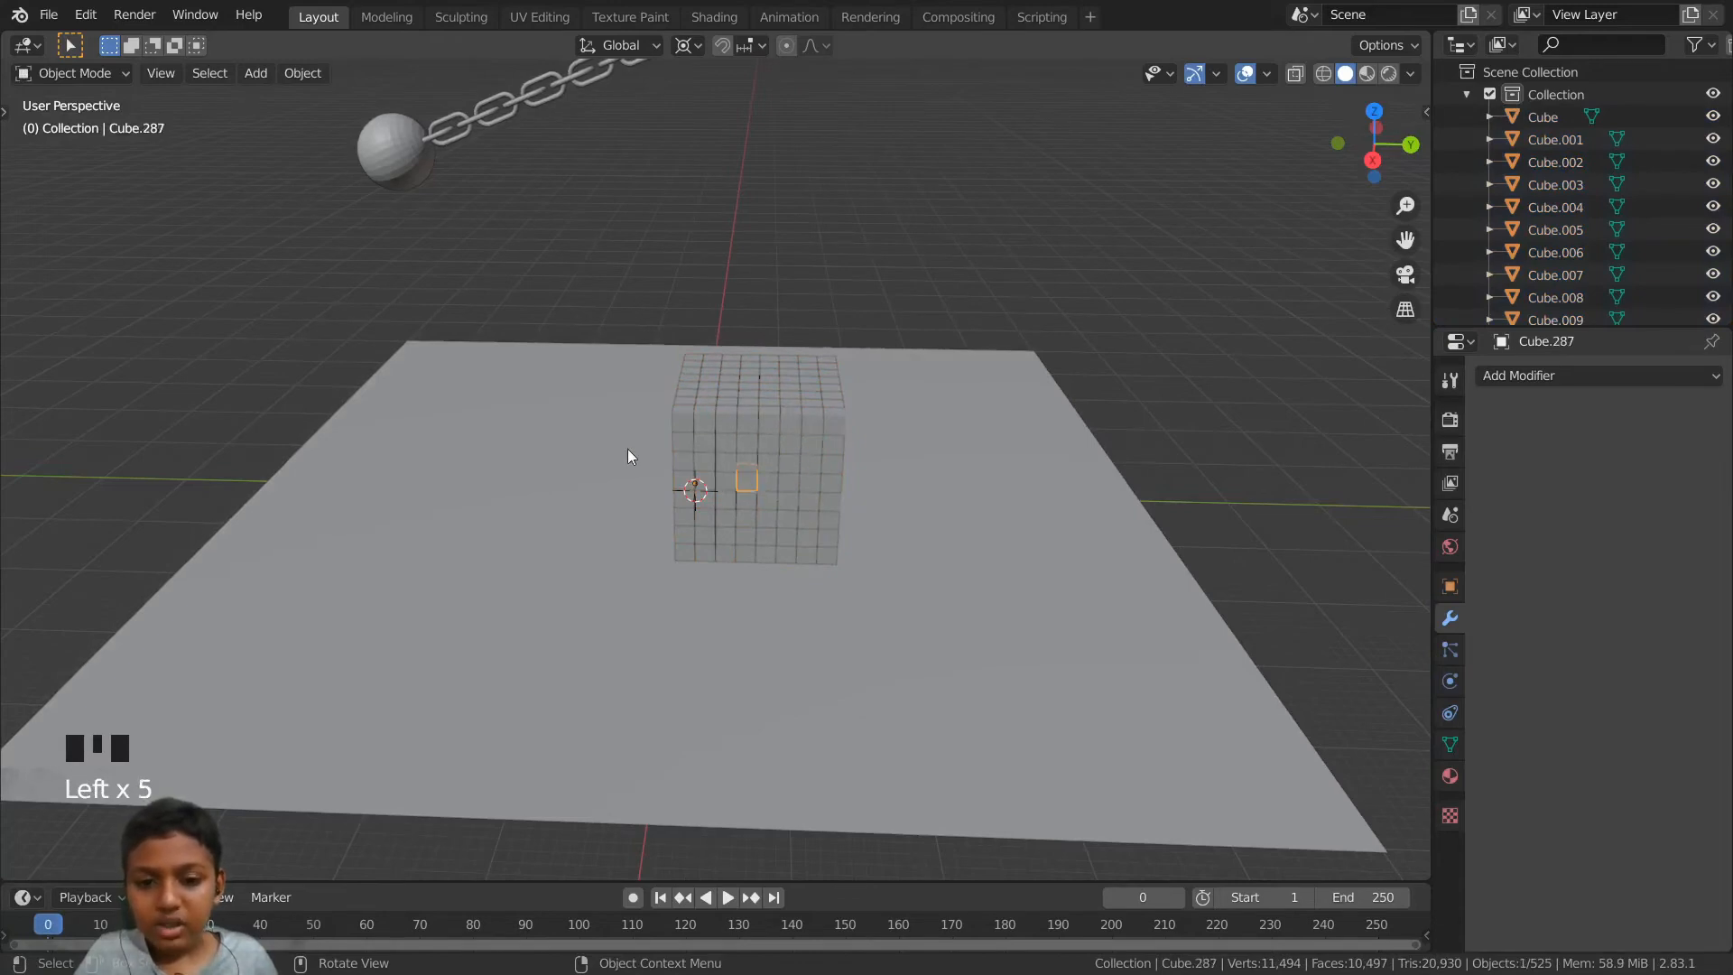
left_click(751, 420)
- Examine the separated block from all sides, including the shared origin point near its base corner
middle_click_drag(950, 528, 809, 469)
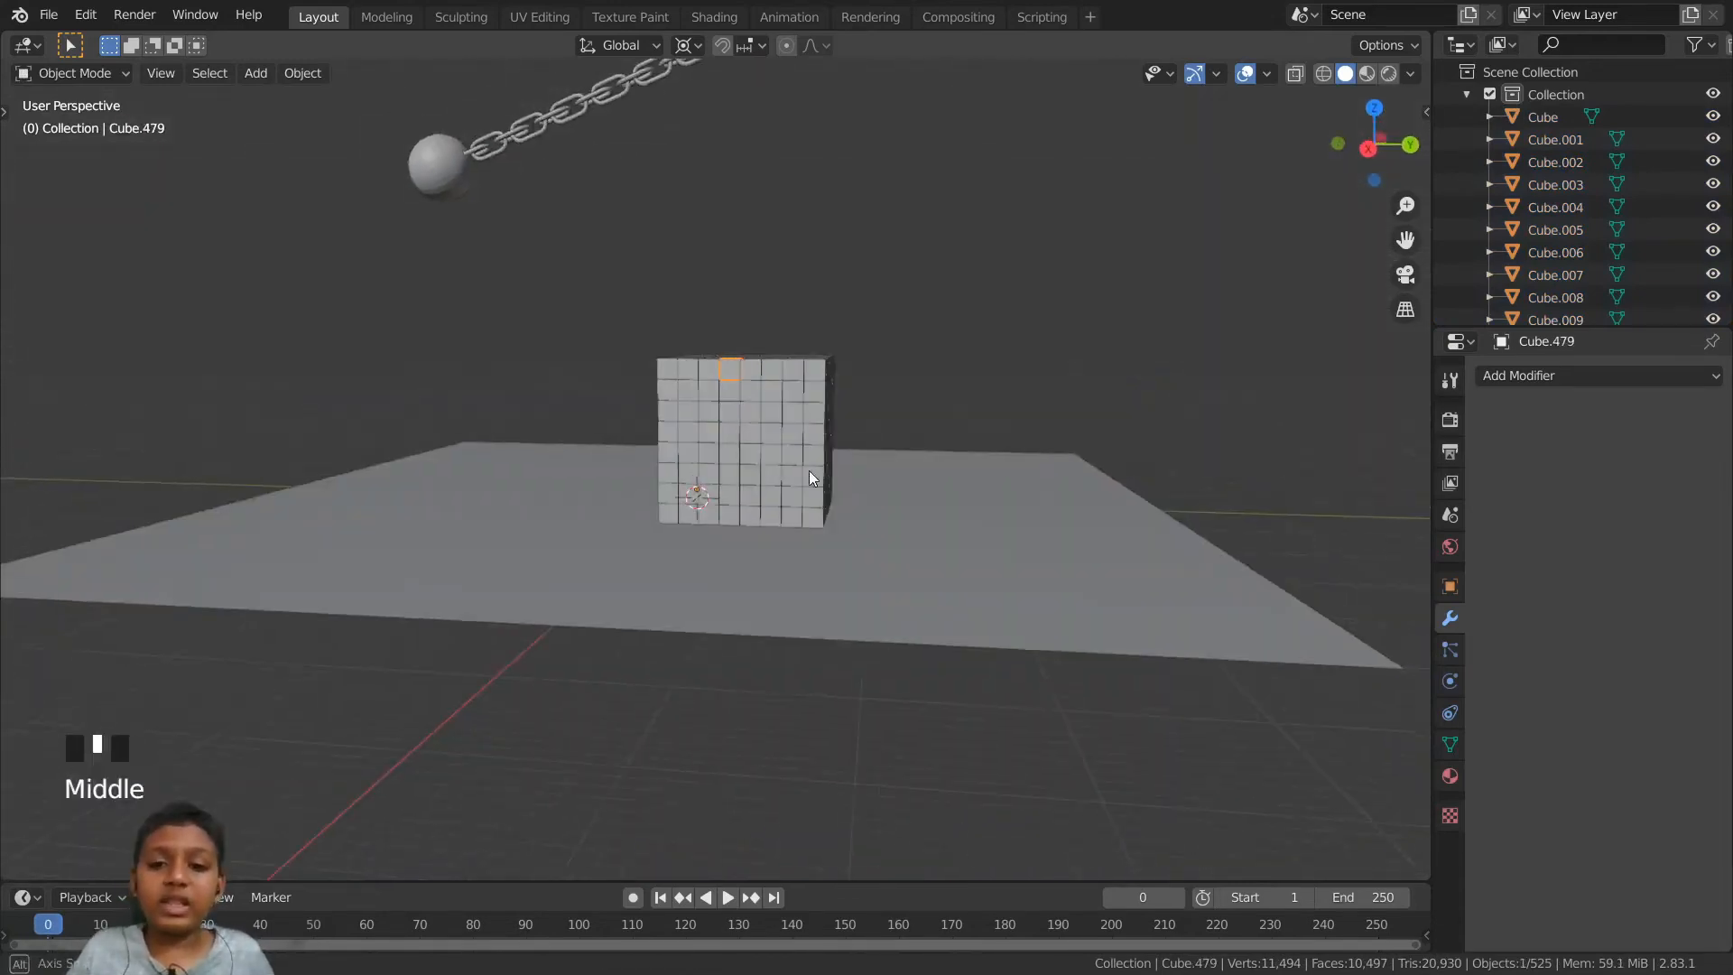
scroll(688, 565, "down", 5)
middle_click_drag(689, 565, 600, 561)
scroll(610, 541, "up", 8)
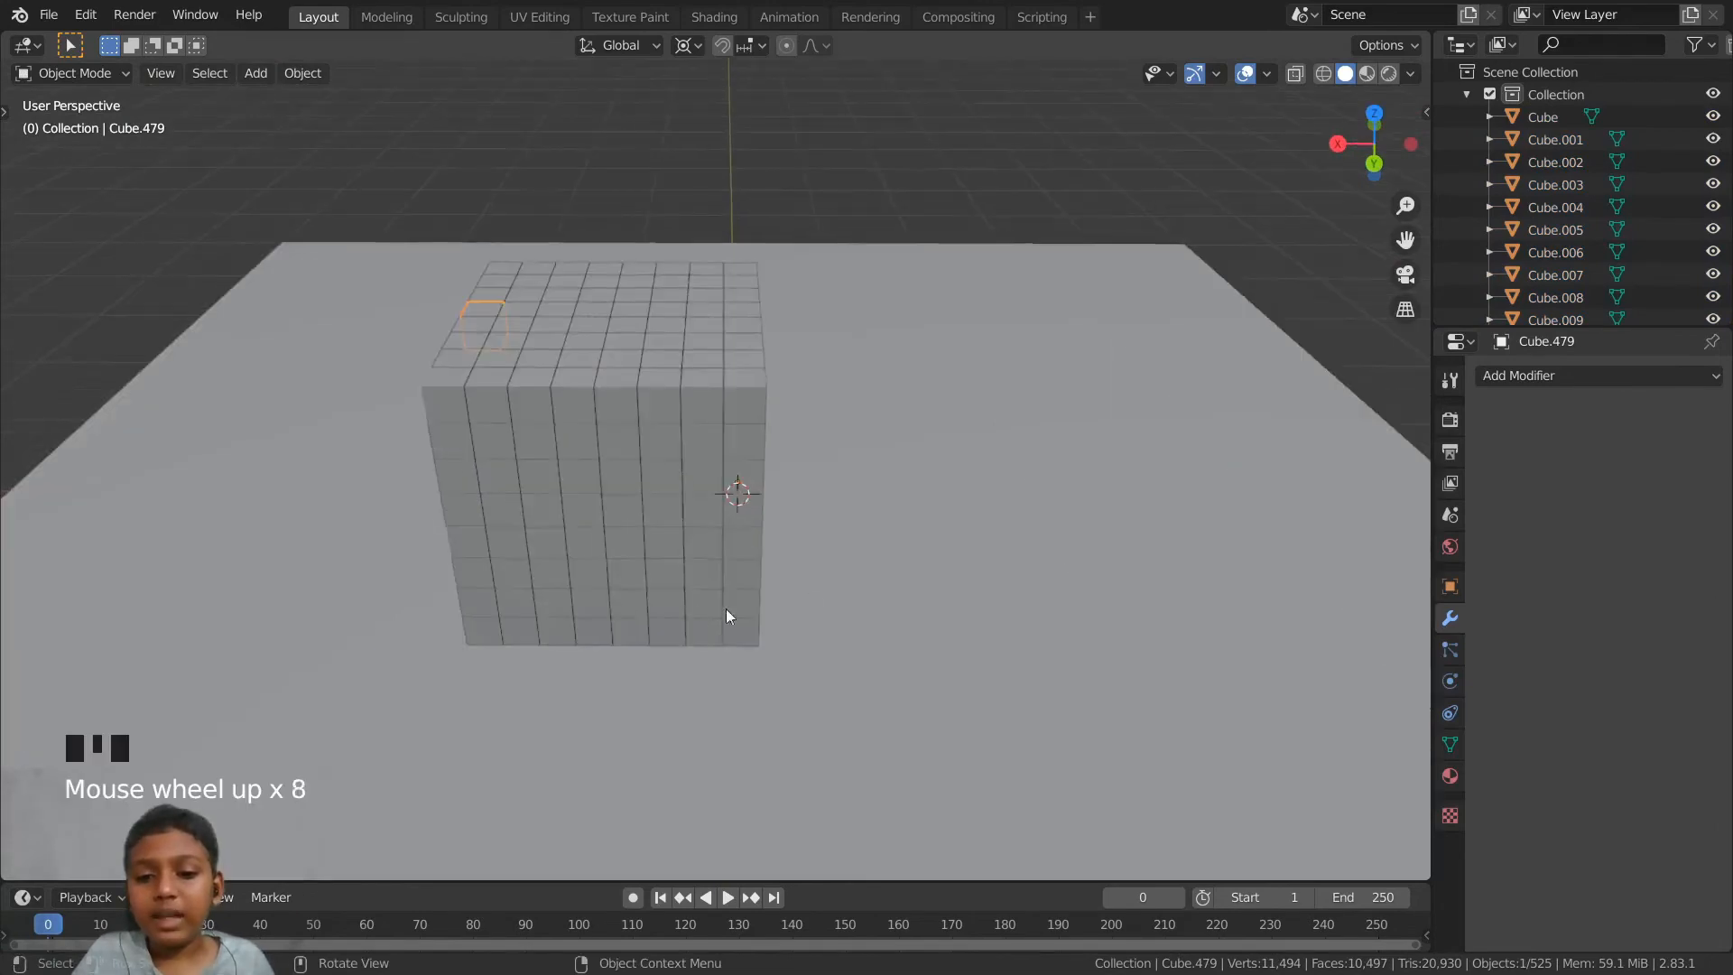
middle_click_drag(728, 614, 546, 572)
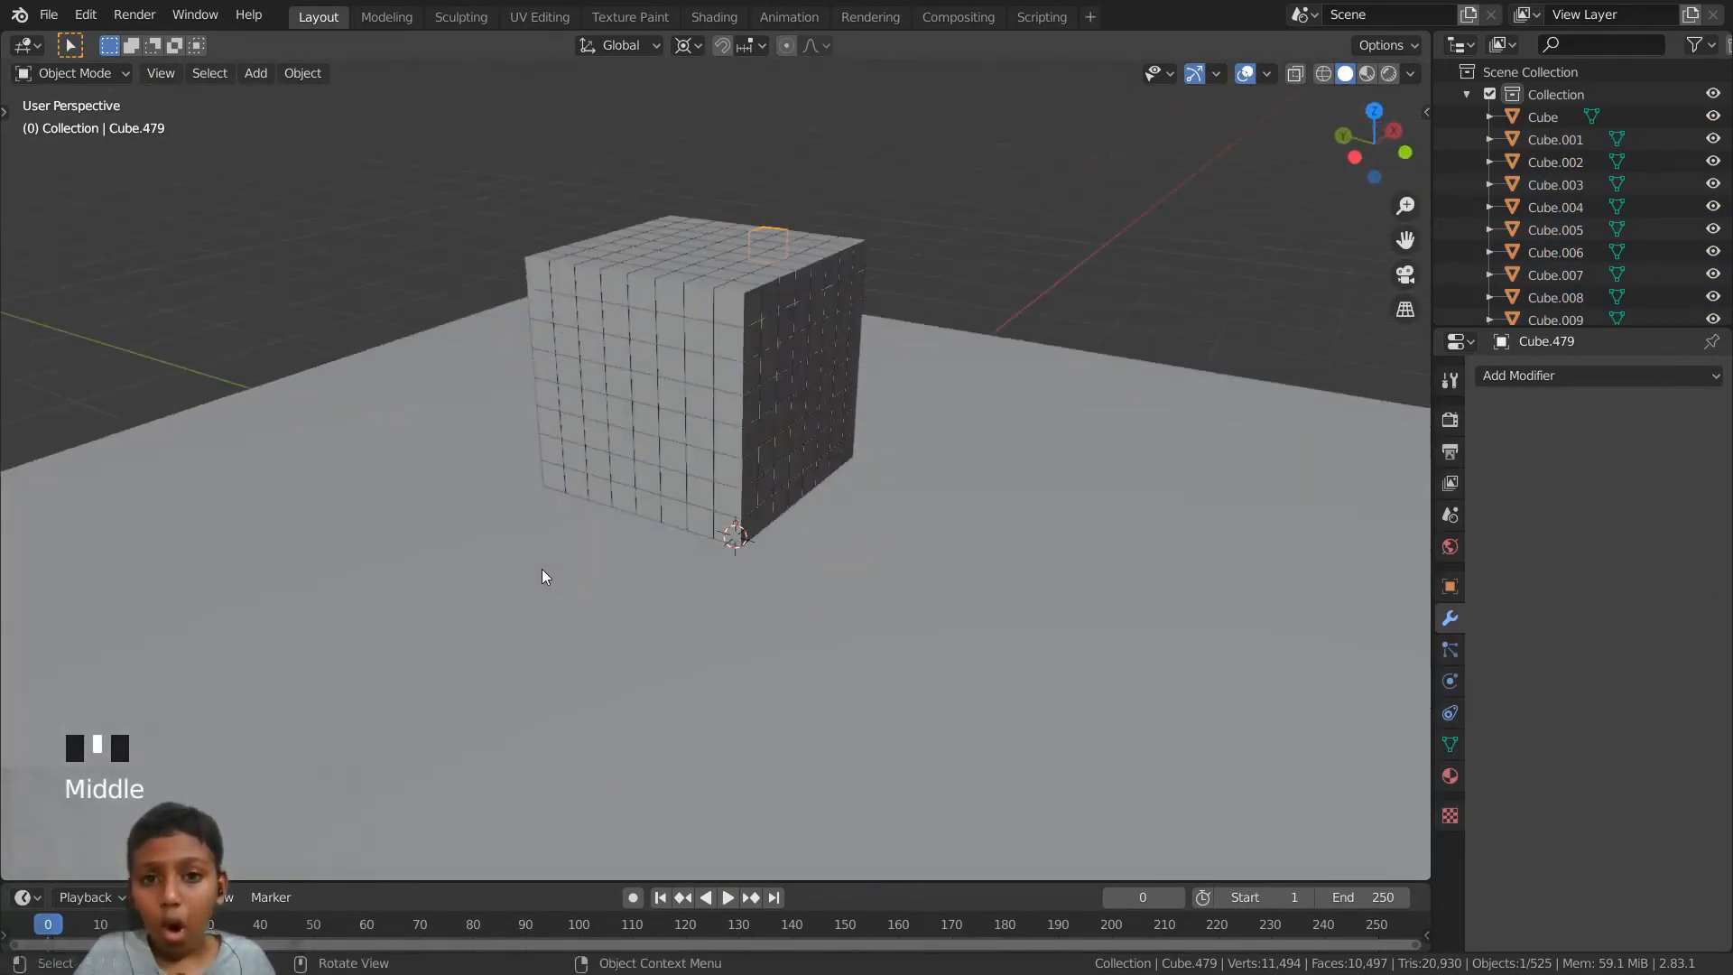
scroll(545, 570, "down", 6)
scroll(551, 568, "up", 16)
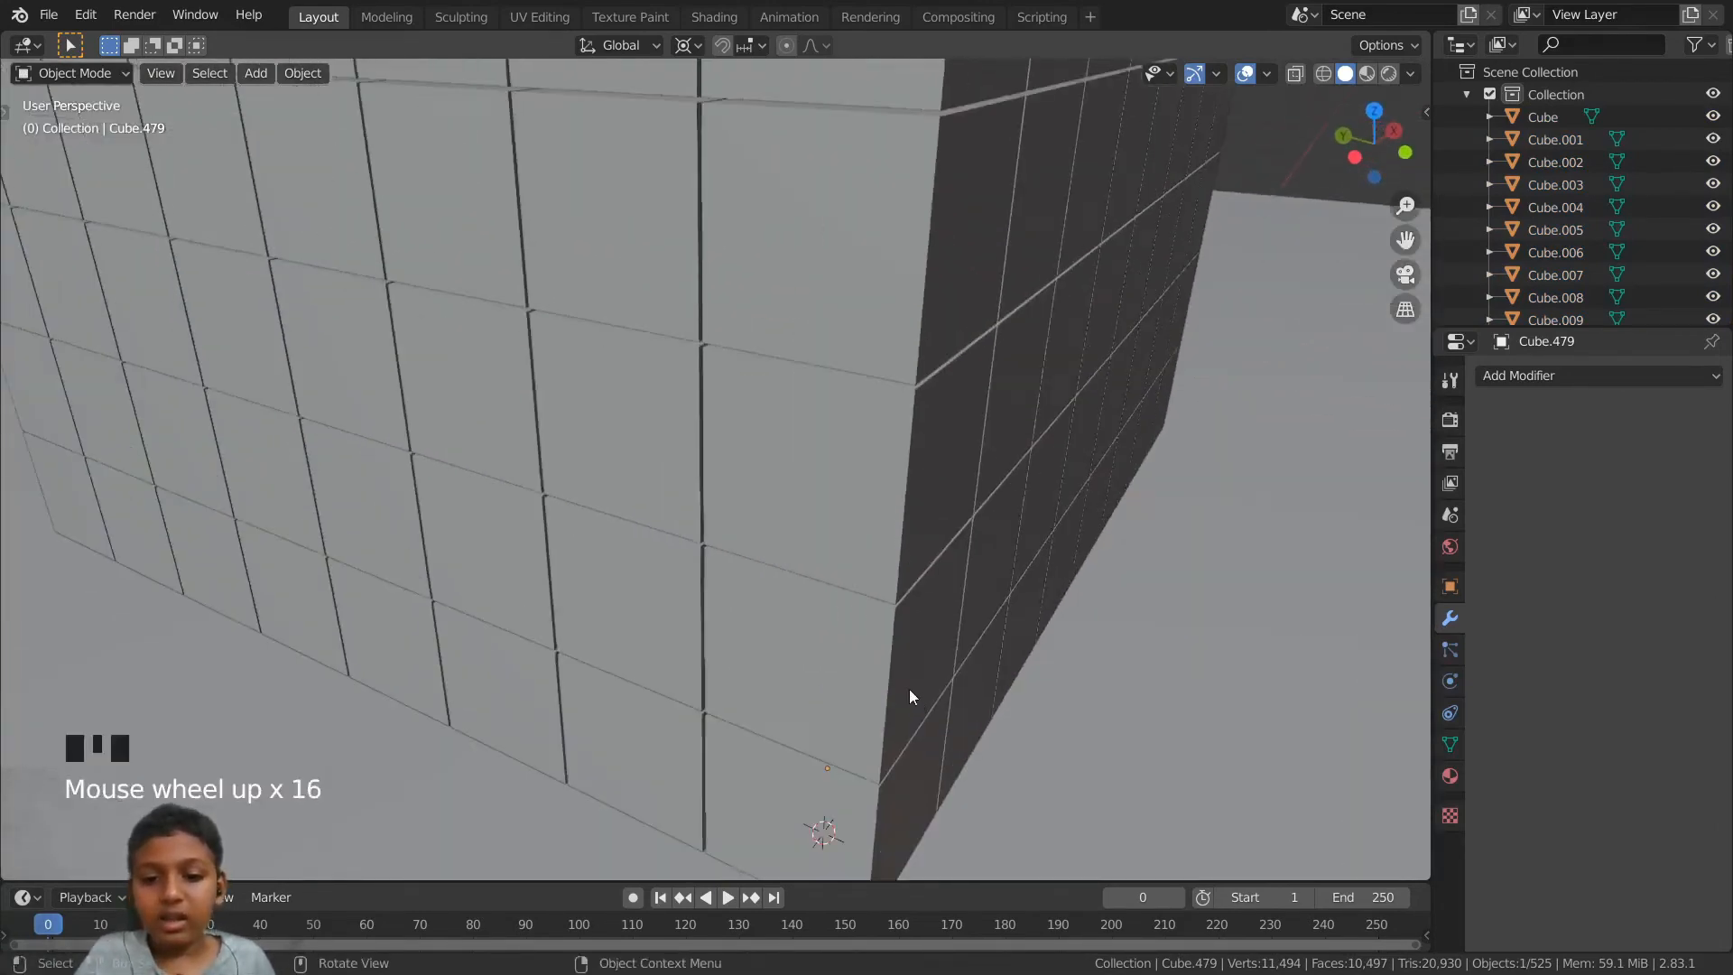
middle_click_drag(908, 689, 850, 670)
scroll(712, 680, "down", 1)
scroll(682, 681, "up", 2)
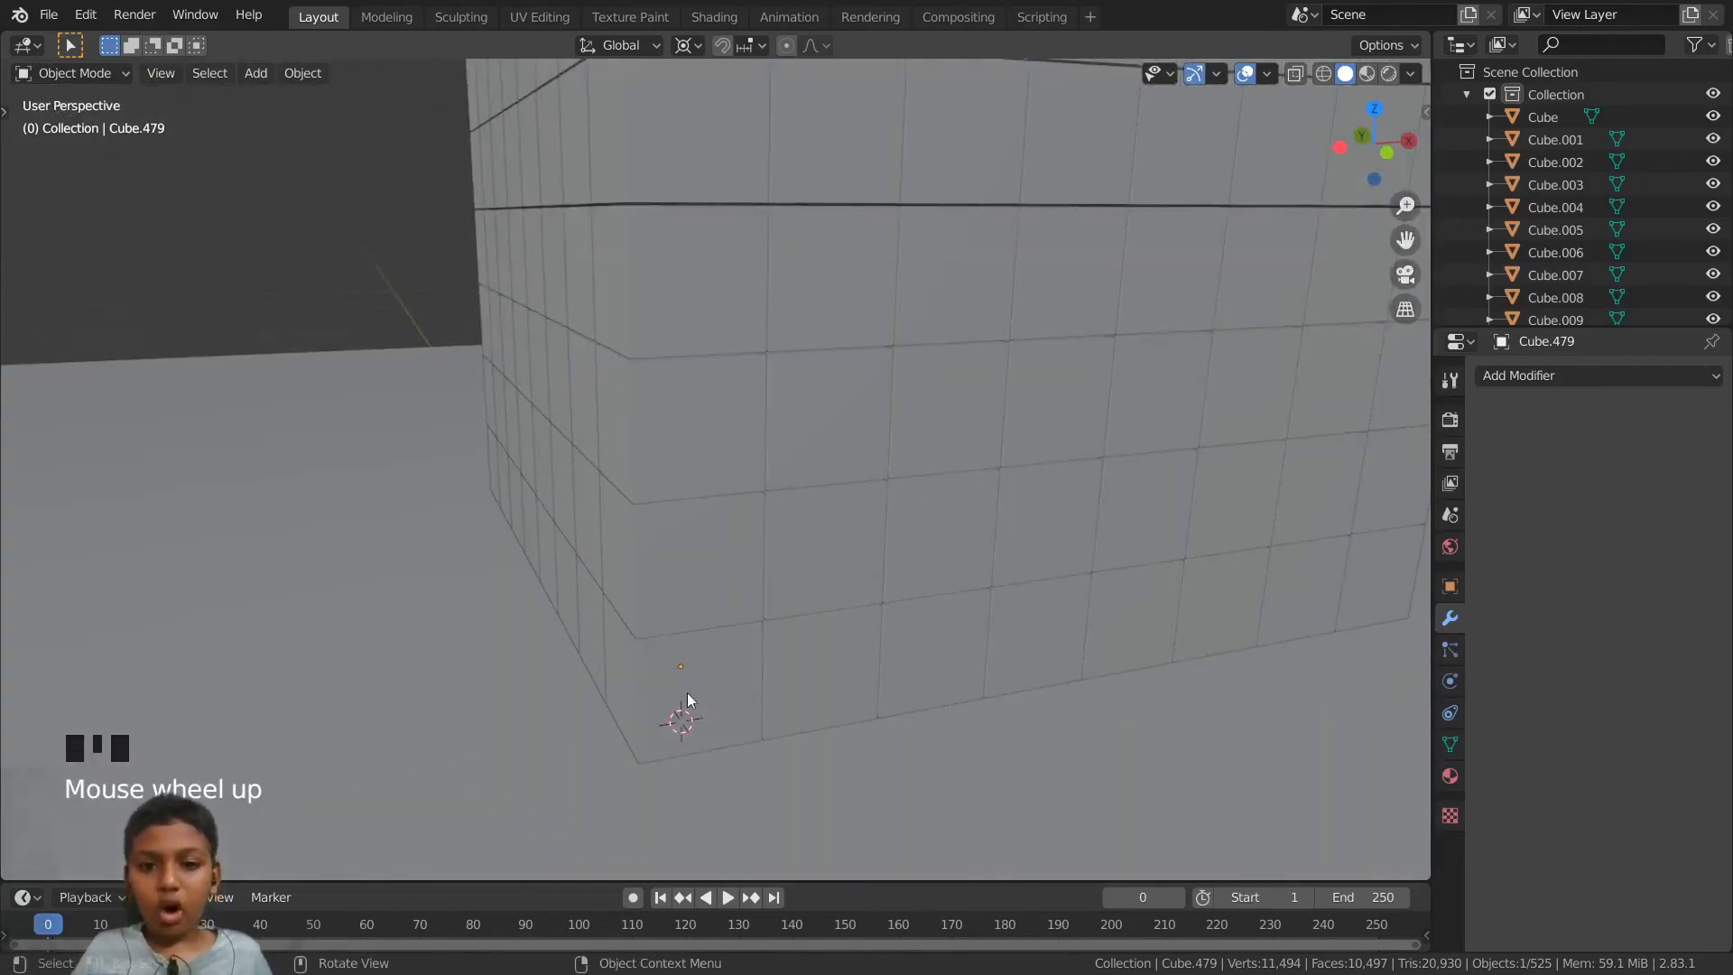
scroll(697, 683, "down", 7)
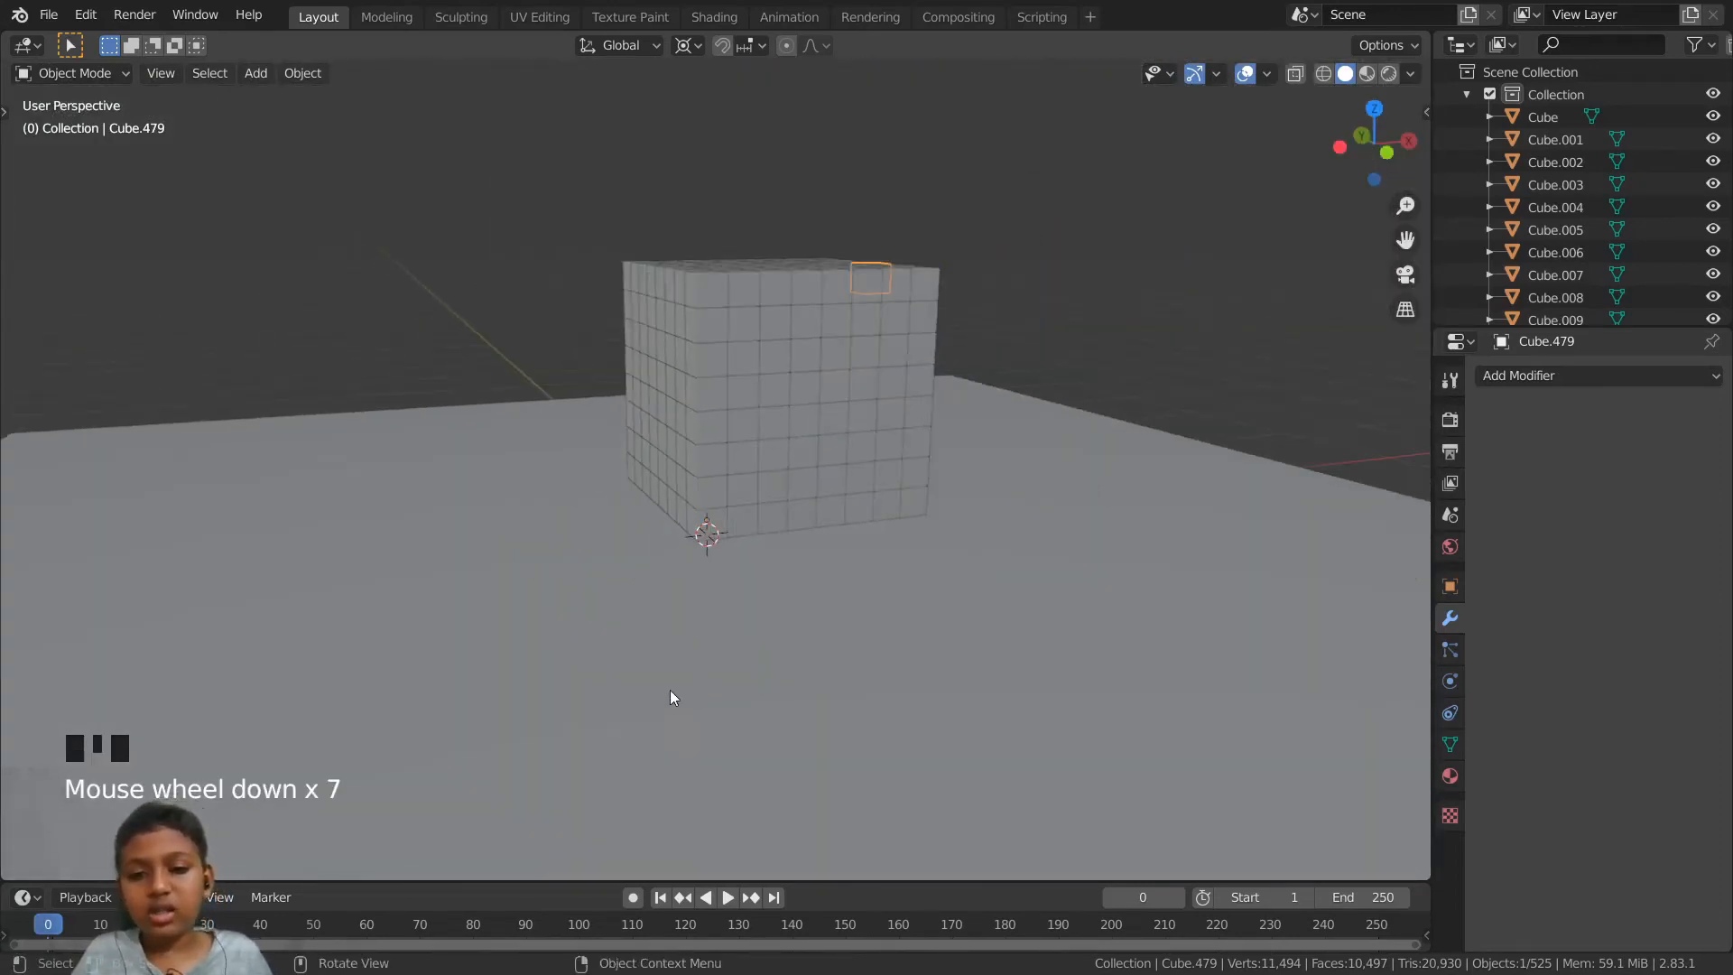
middle_click_drag(670, 689, 737, 699)
scroll(663, 700, "down", 1)
scroll(665, 701, "down", 3)
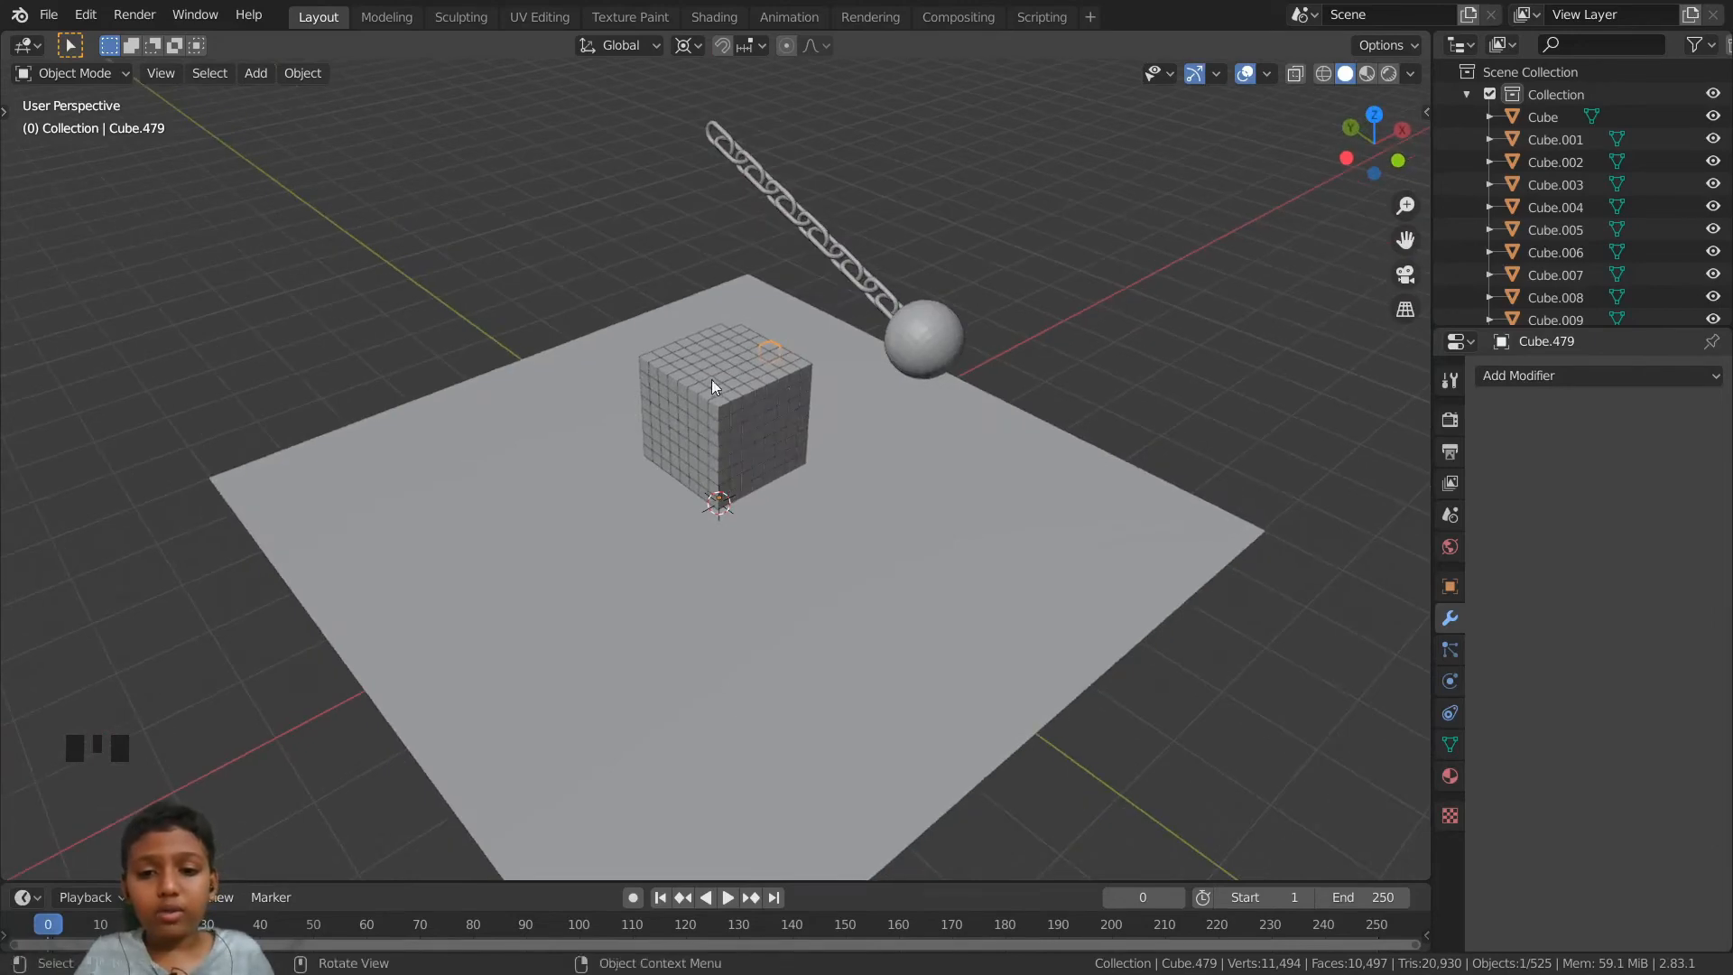
- Select all cubes of the block through its full depth in front view with X-ray, leaving out the floor, chain and ball
middle_click_drag(697, 496, 499, 555)
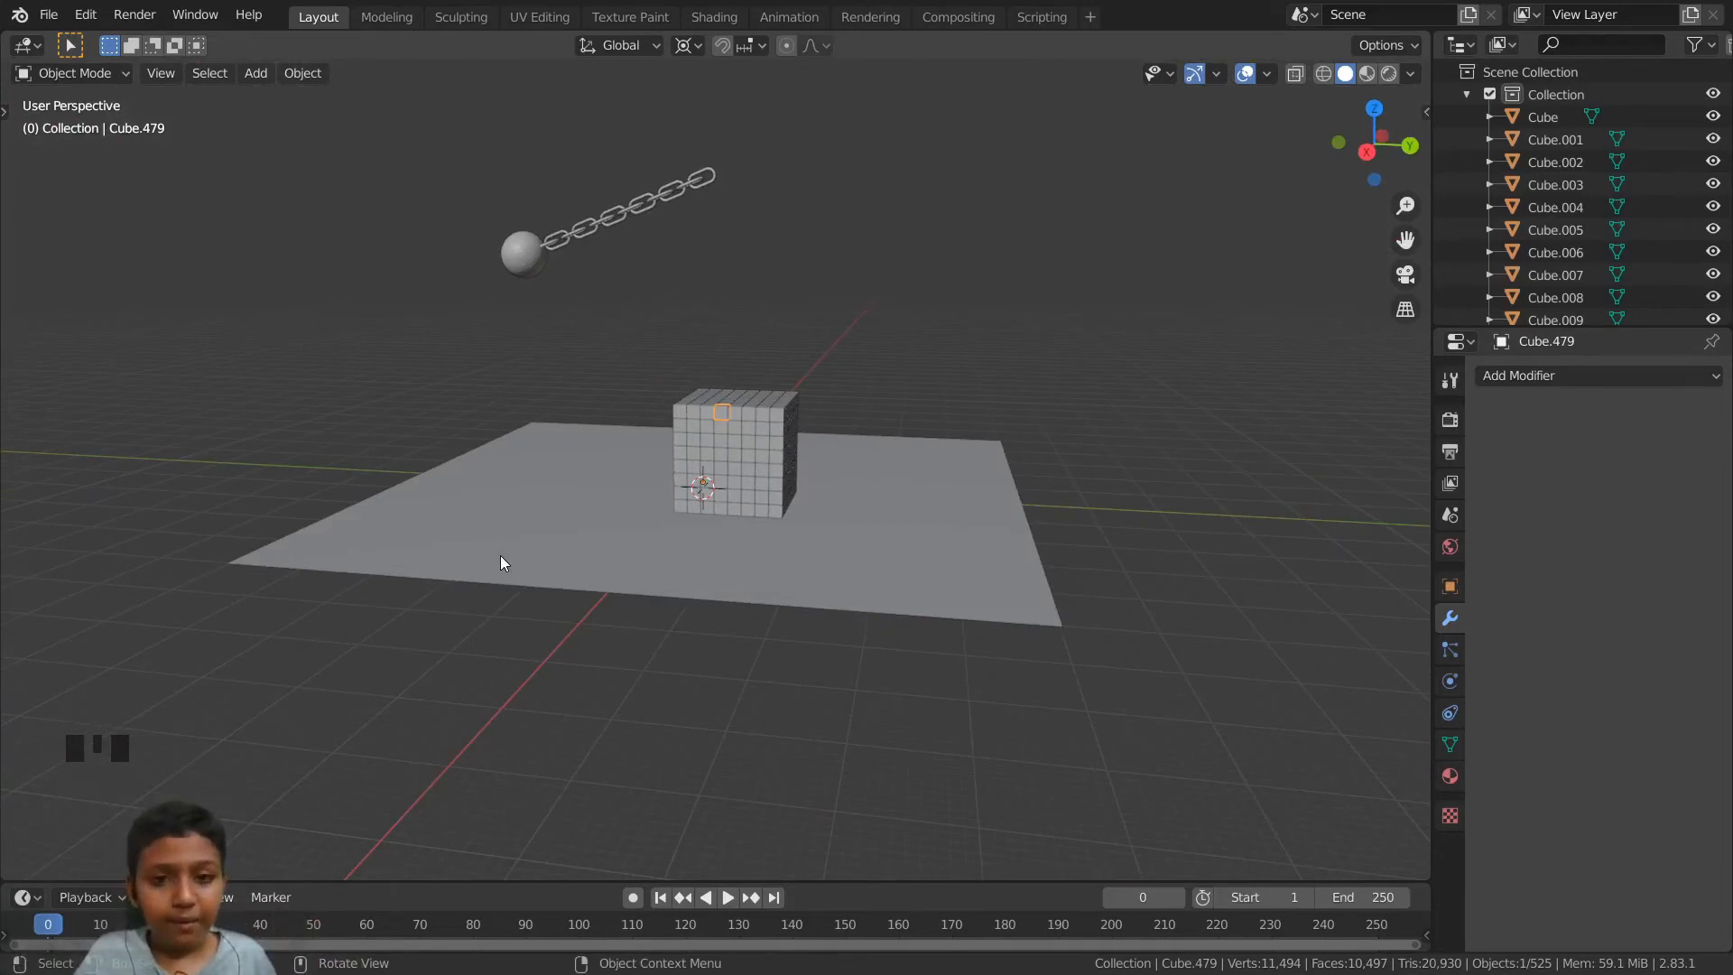
key("KP_1")
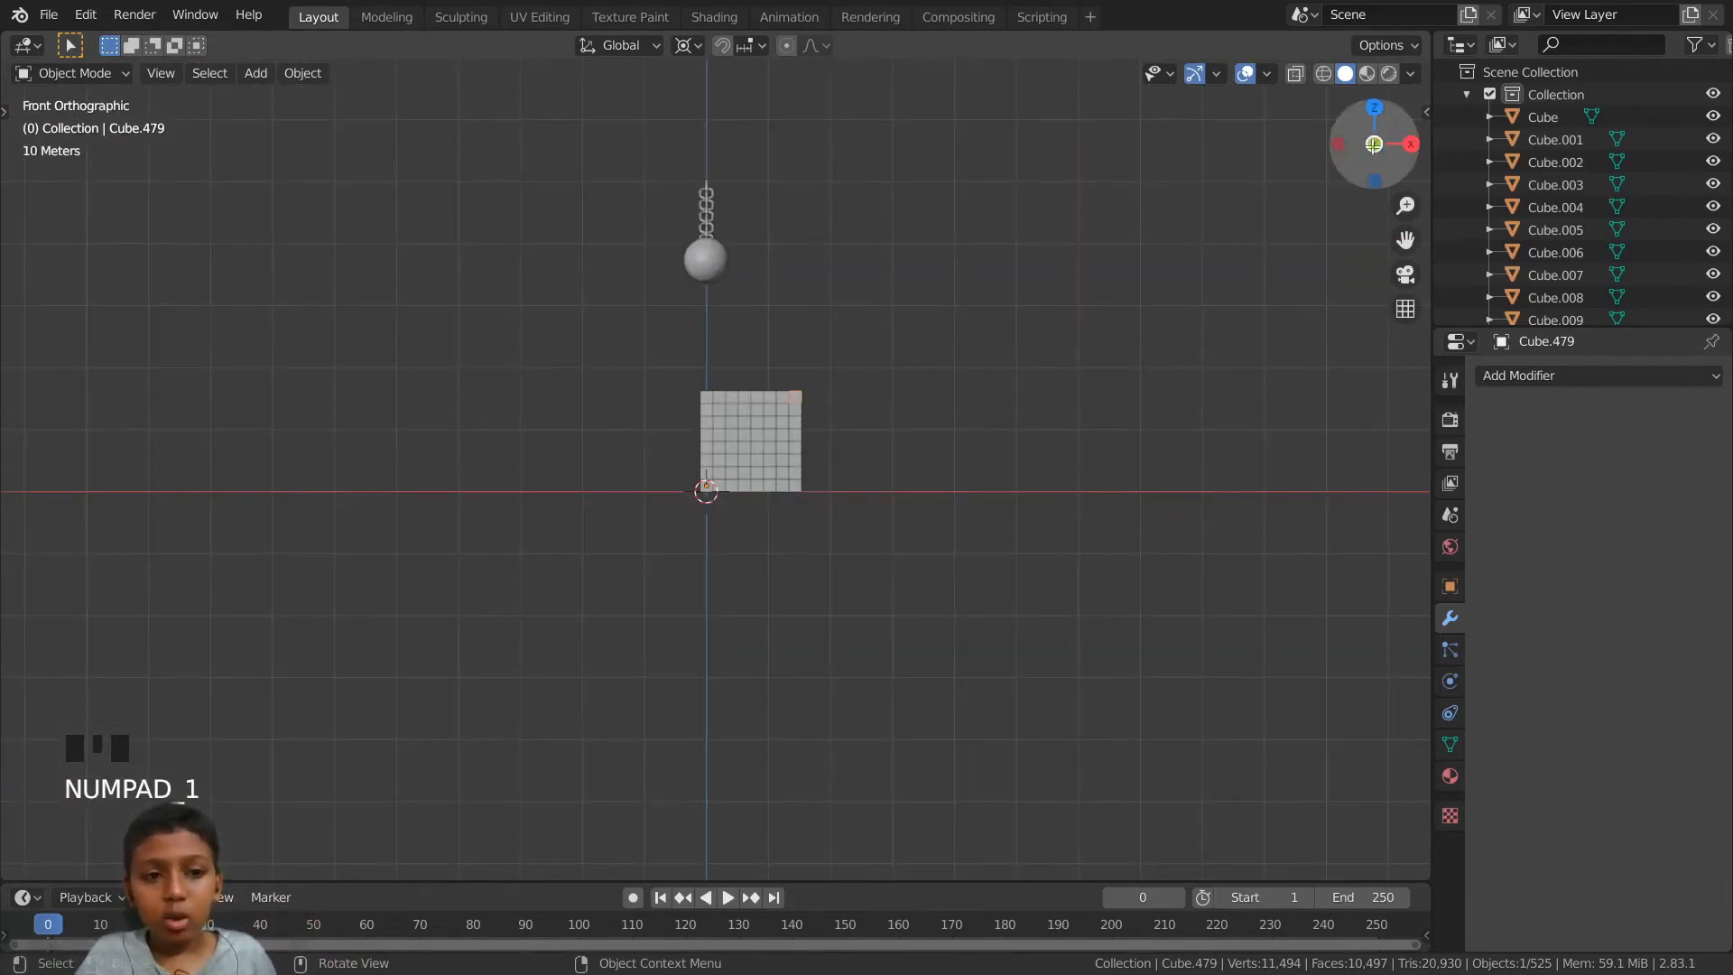
left_click(794, 485)
scroll(794, 485, "up", 6)
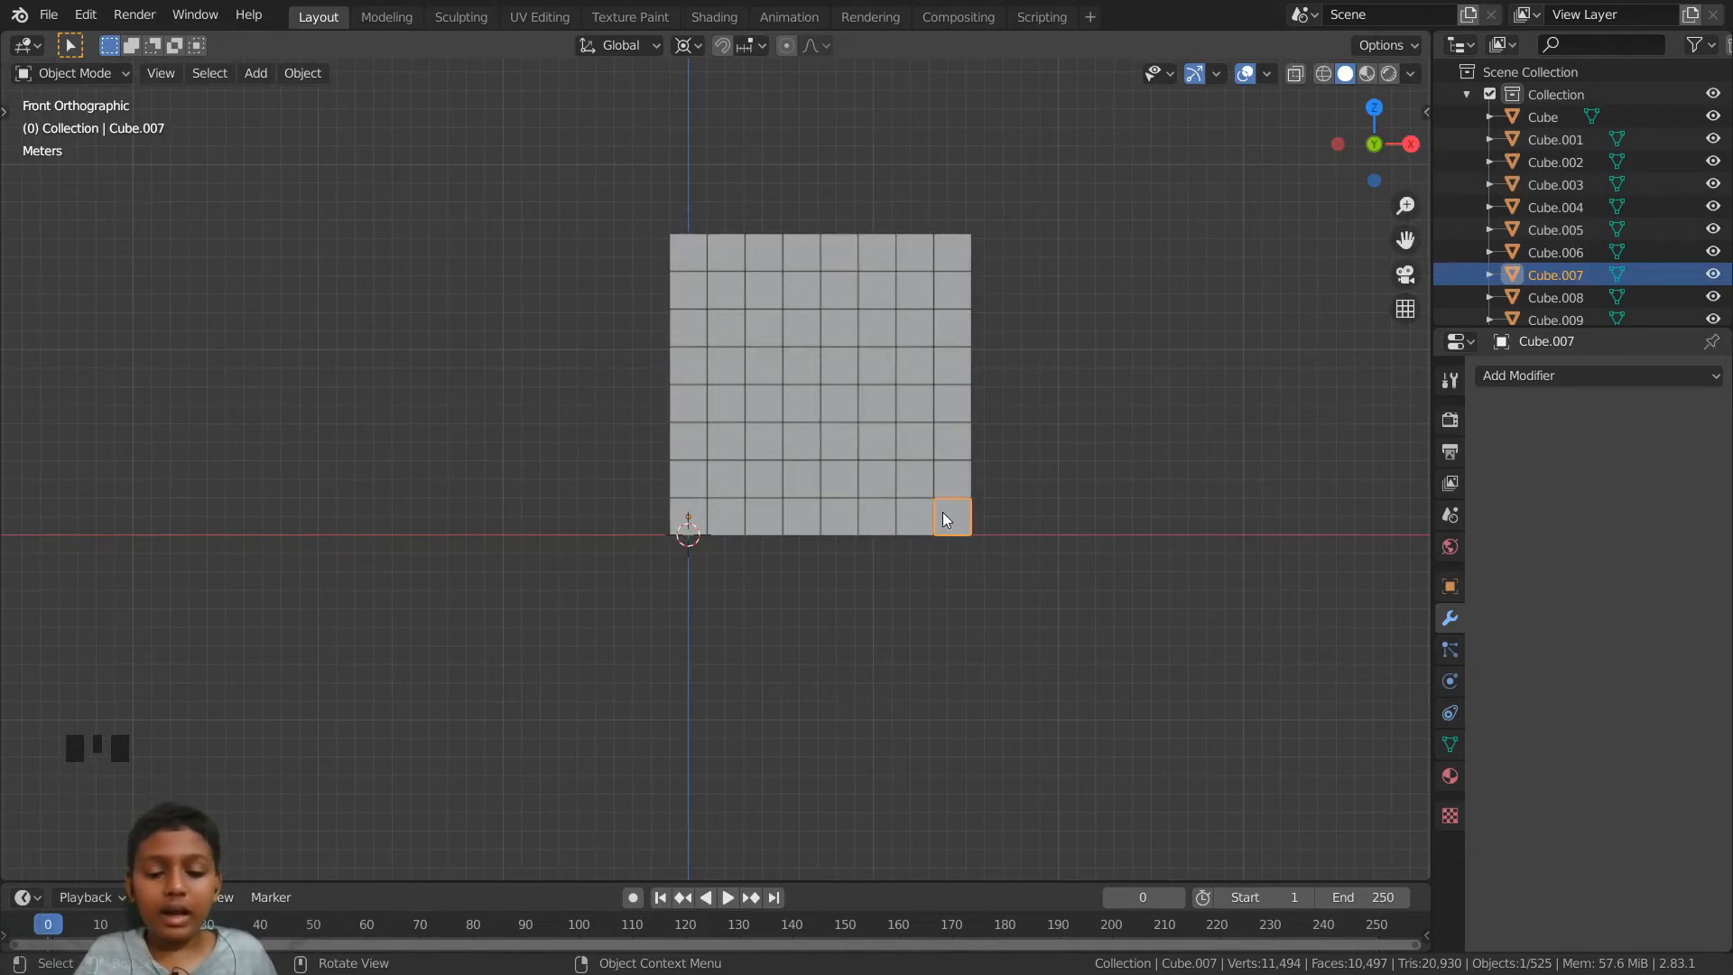
scroll(938, 510, "down", 2)
scroll(902, 501, "up", 1)
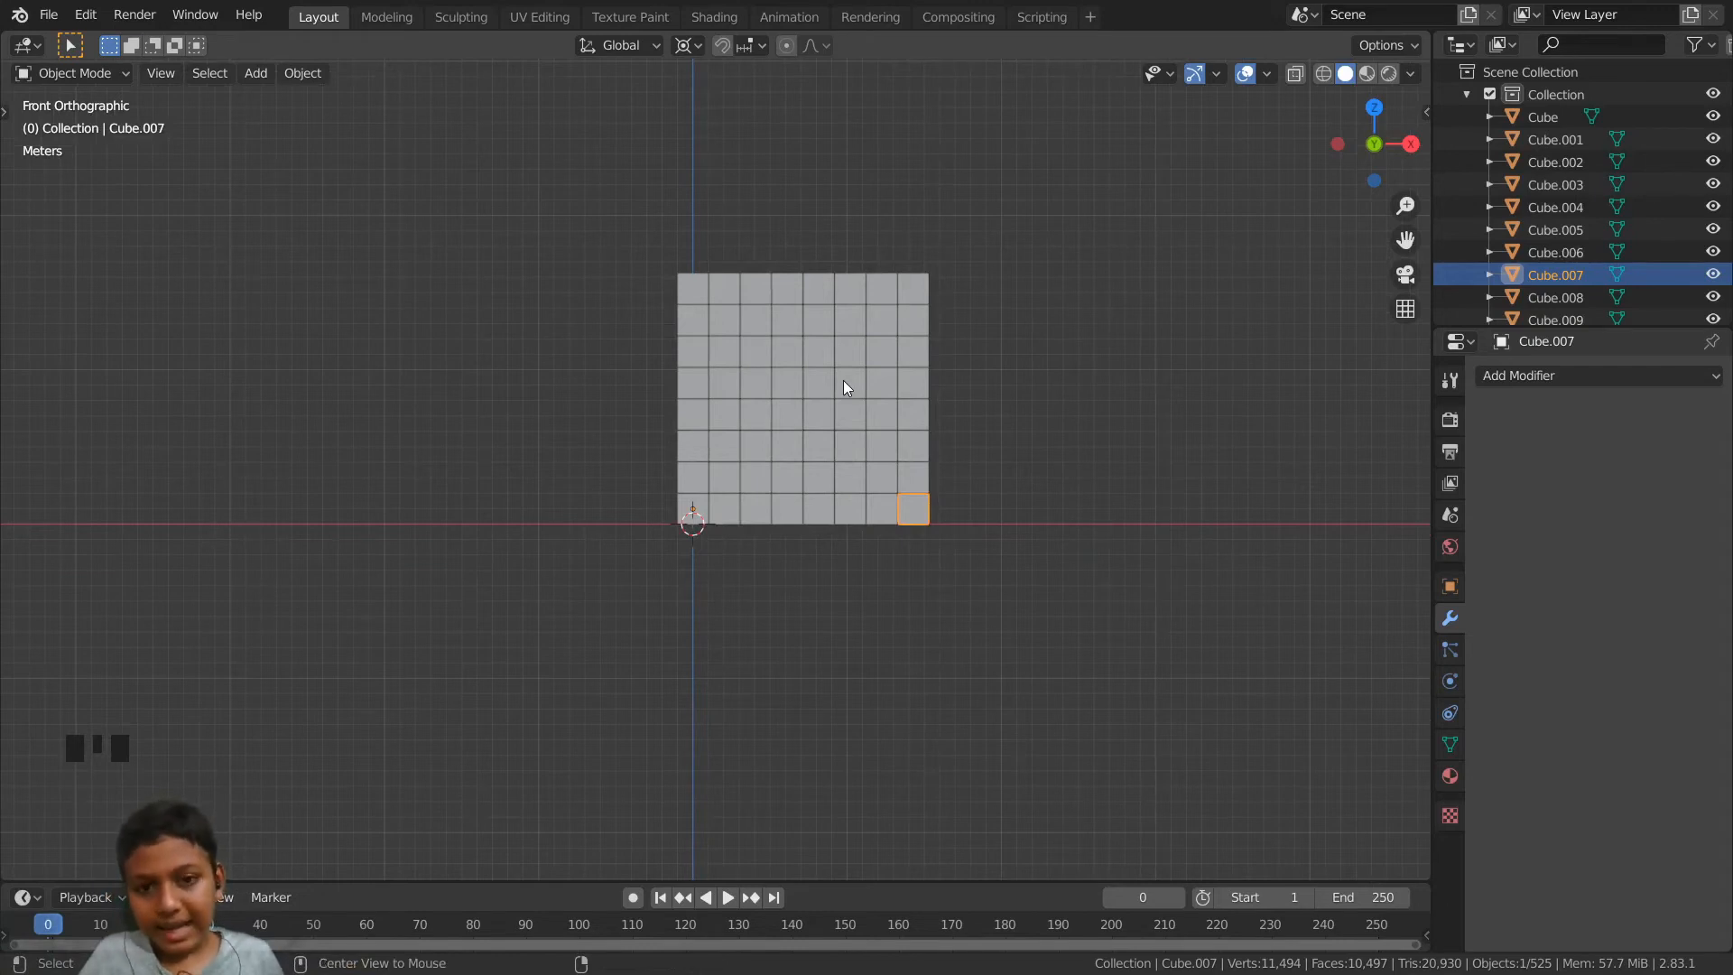
key("alt+z")
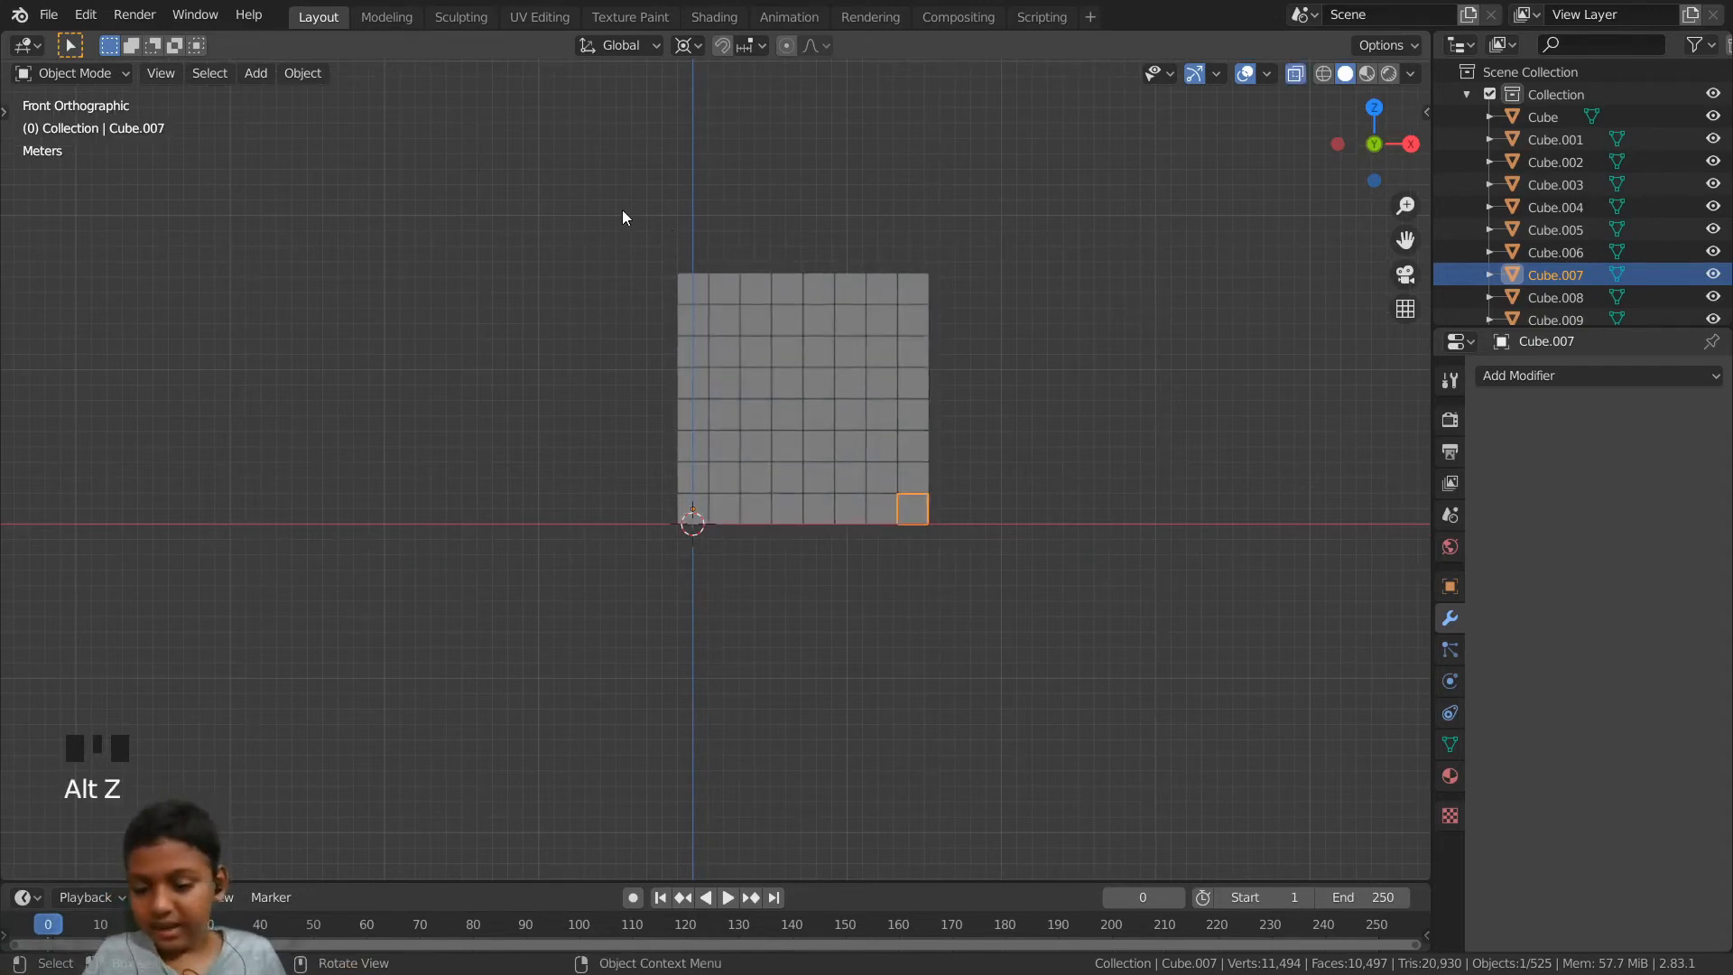
left_click_drag(598, 219, 1037, 516)
middle_click_drag(1036, 516, 846, 531)
key("alt+z")
- Set the origin of every selected cube to its own geometry with Set Origin, Origin to Geometry
scroll(830, 546, "down", 6)
scroll(823, 529, "up", 4)
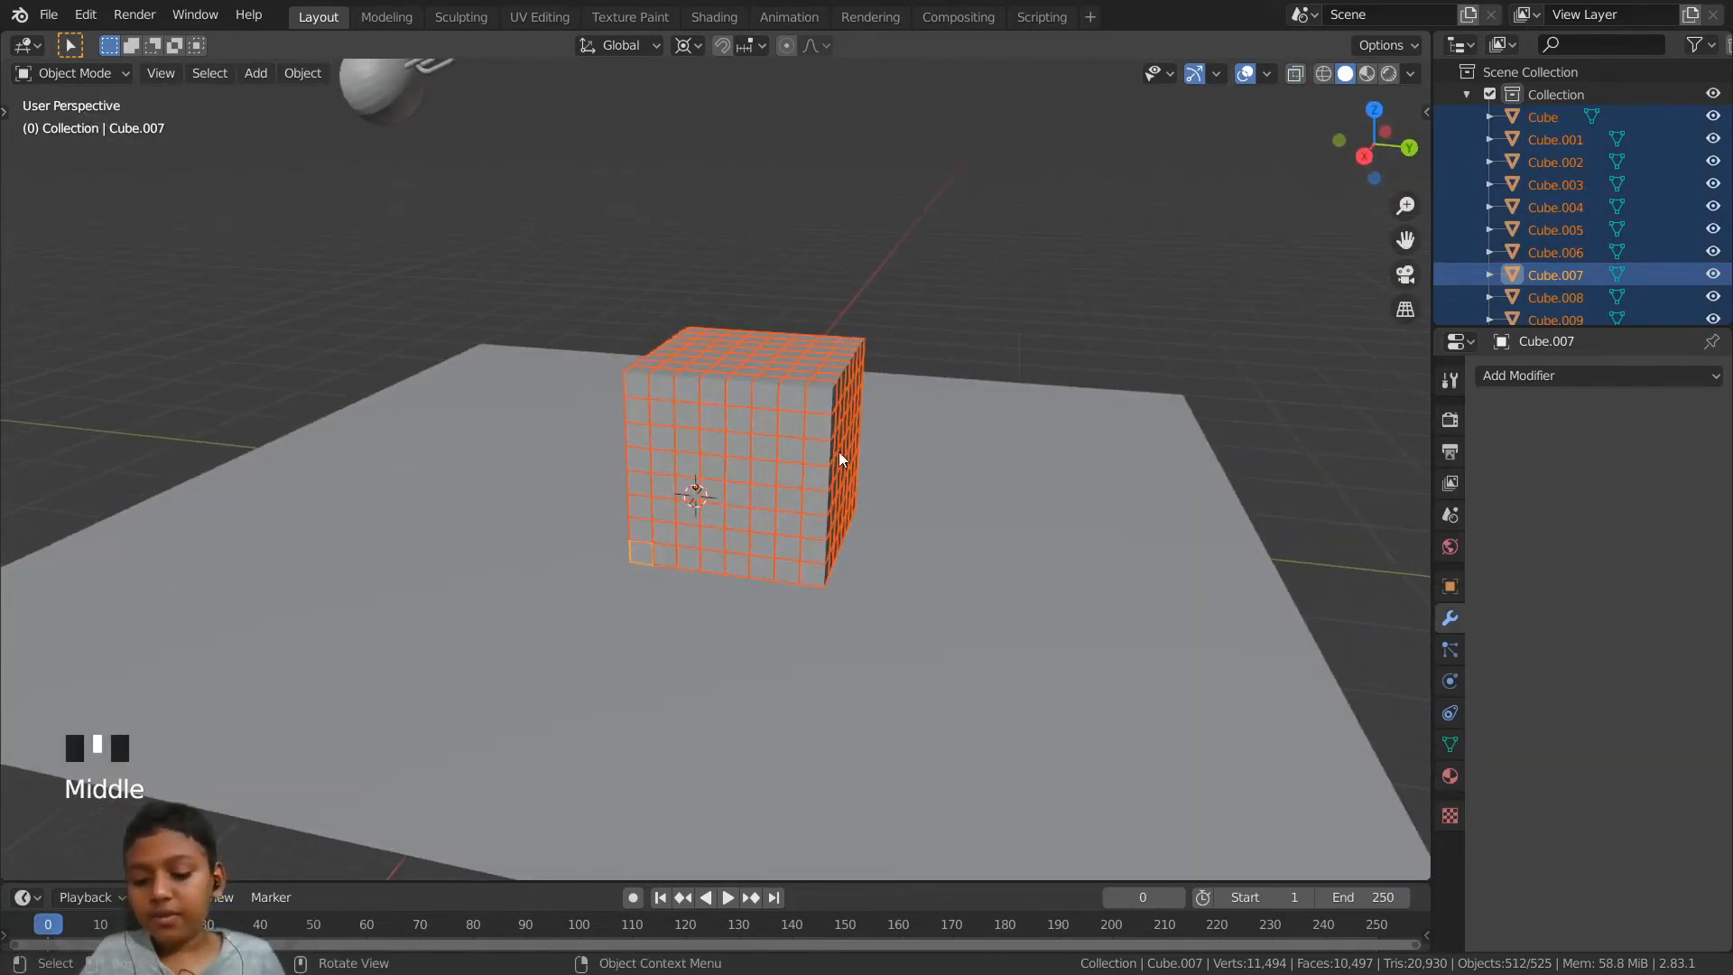
key("F3")
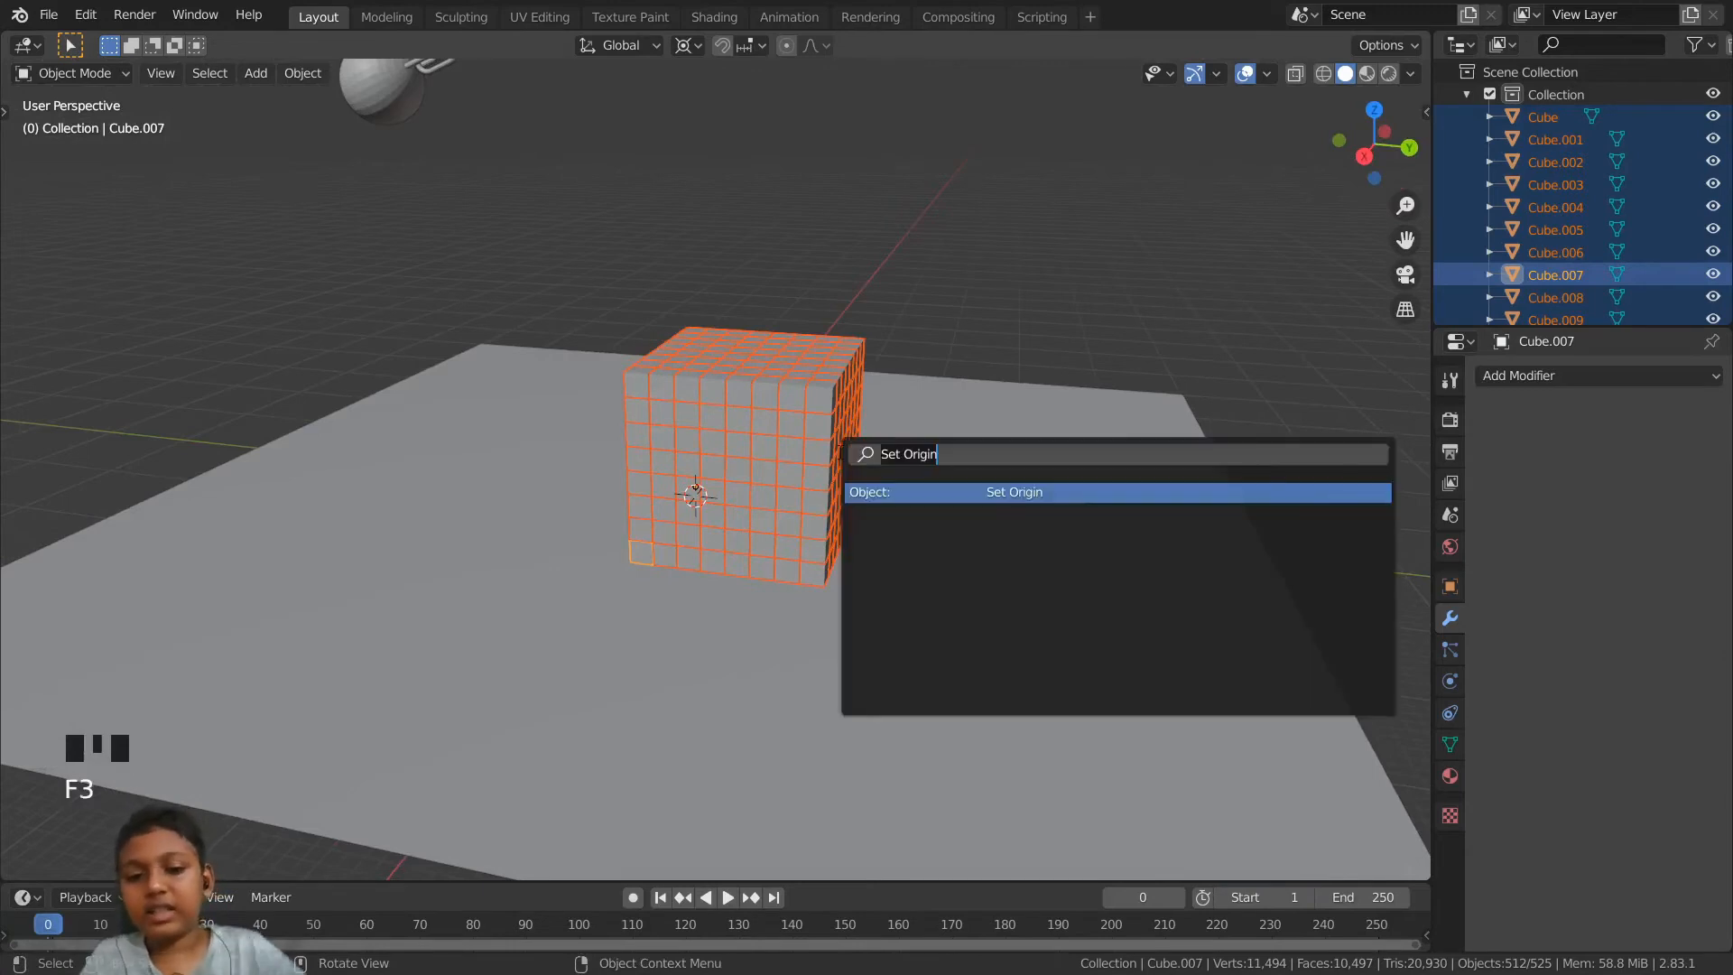
left_click(1044, 492)
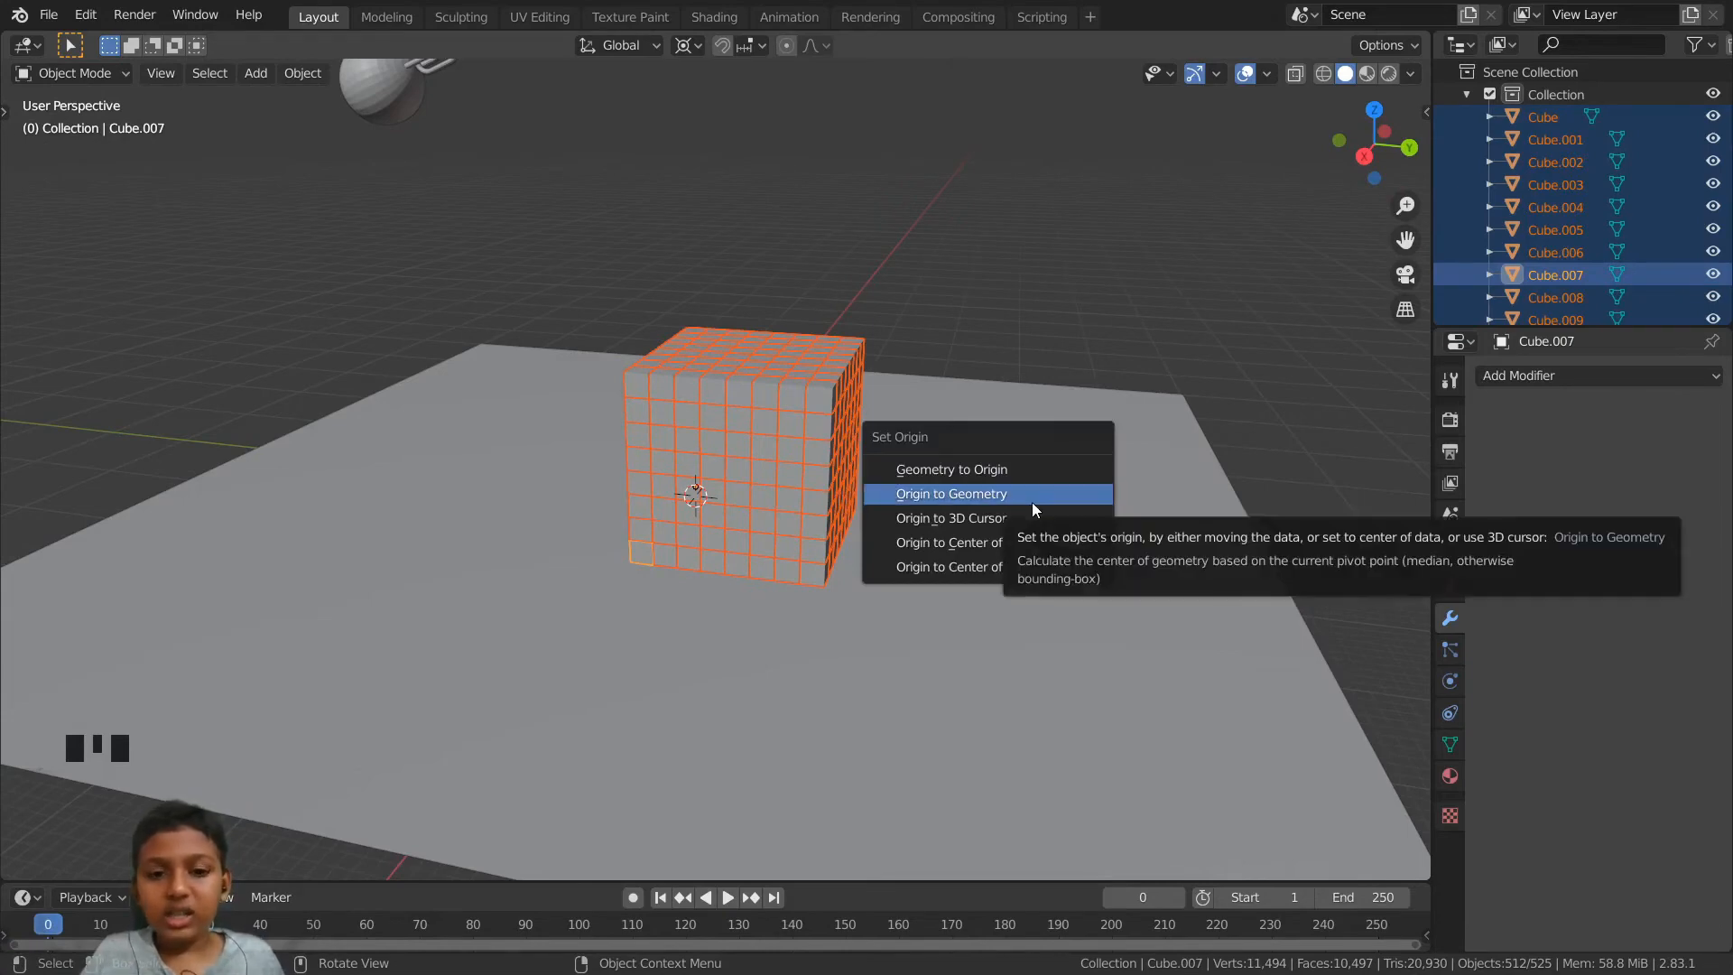
left_click(1041, 494)
- Examine the cubes' individual origin points from several sides and clear the selection
scroll(1040, 494, "up", 3)
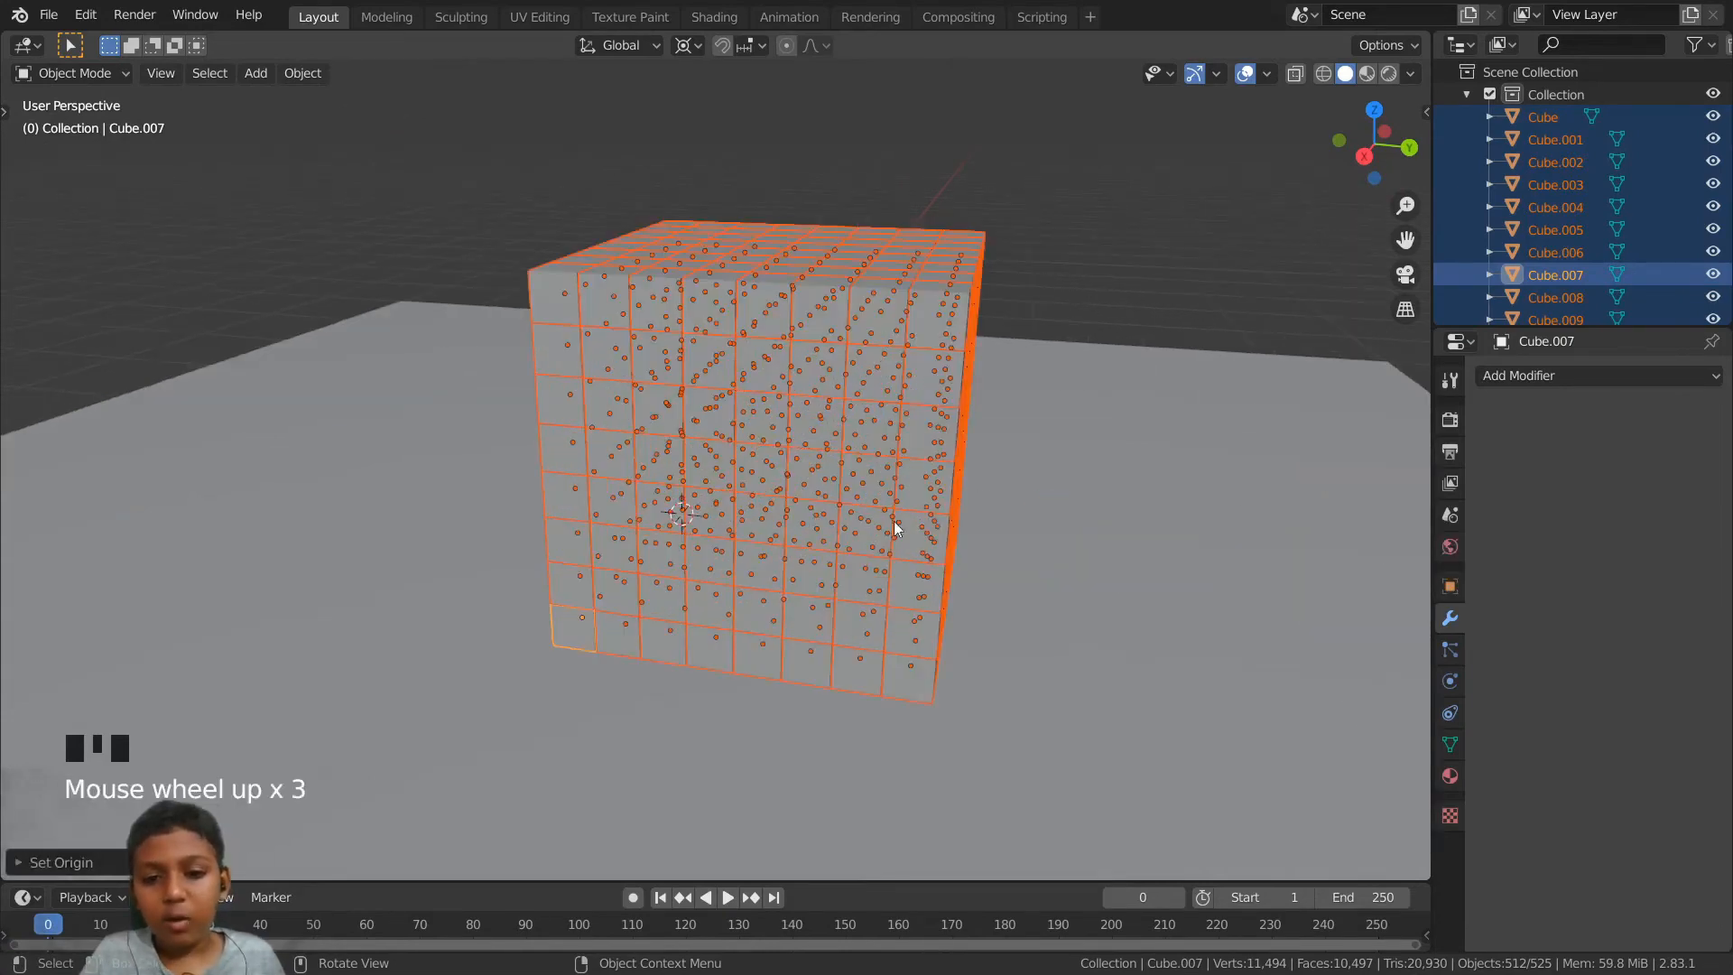
middle_click_drag(894, 521, 795, 487)
middle_click_drag(684, 484, 527, 482)
scroll(527, 482, "down", 2)
left_click(870, 249)
scroll(591, 221, "up", 3)
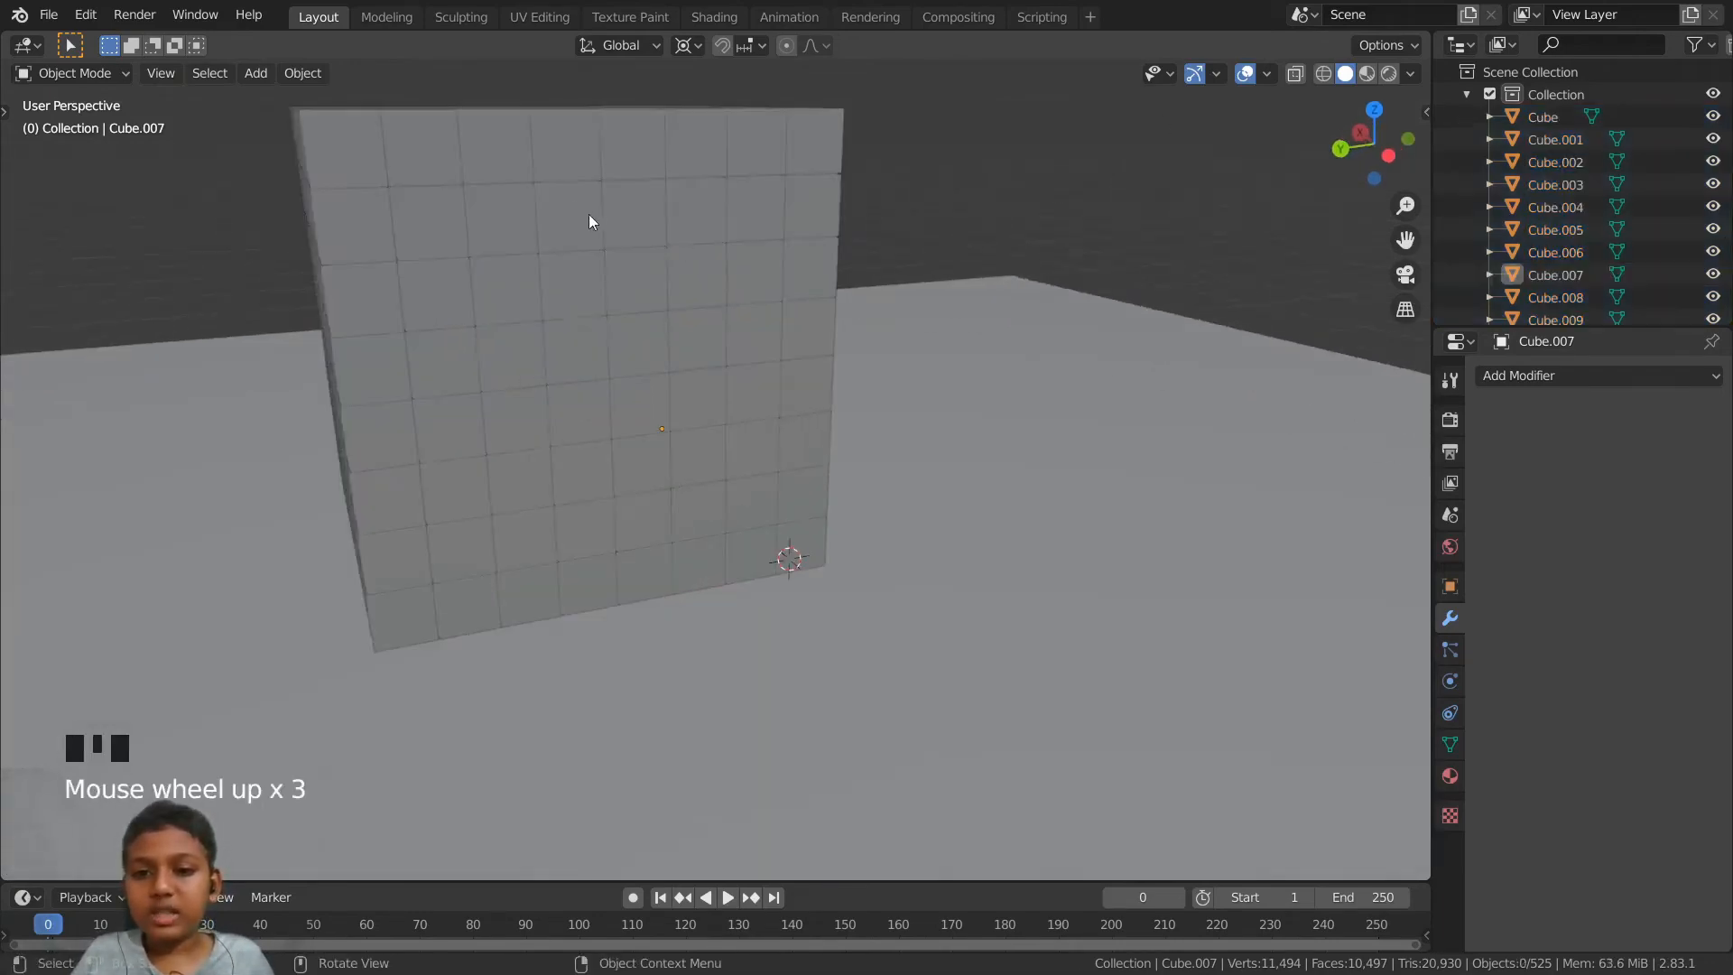
scroll(920, 254, "down", 4)
middle_click_drag(956, 257, 1049, 339)
scroll(853, 295, "down", 4)
scroll(922, 339, "up", 2)
scroll(1043, 360, "down", 2)
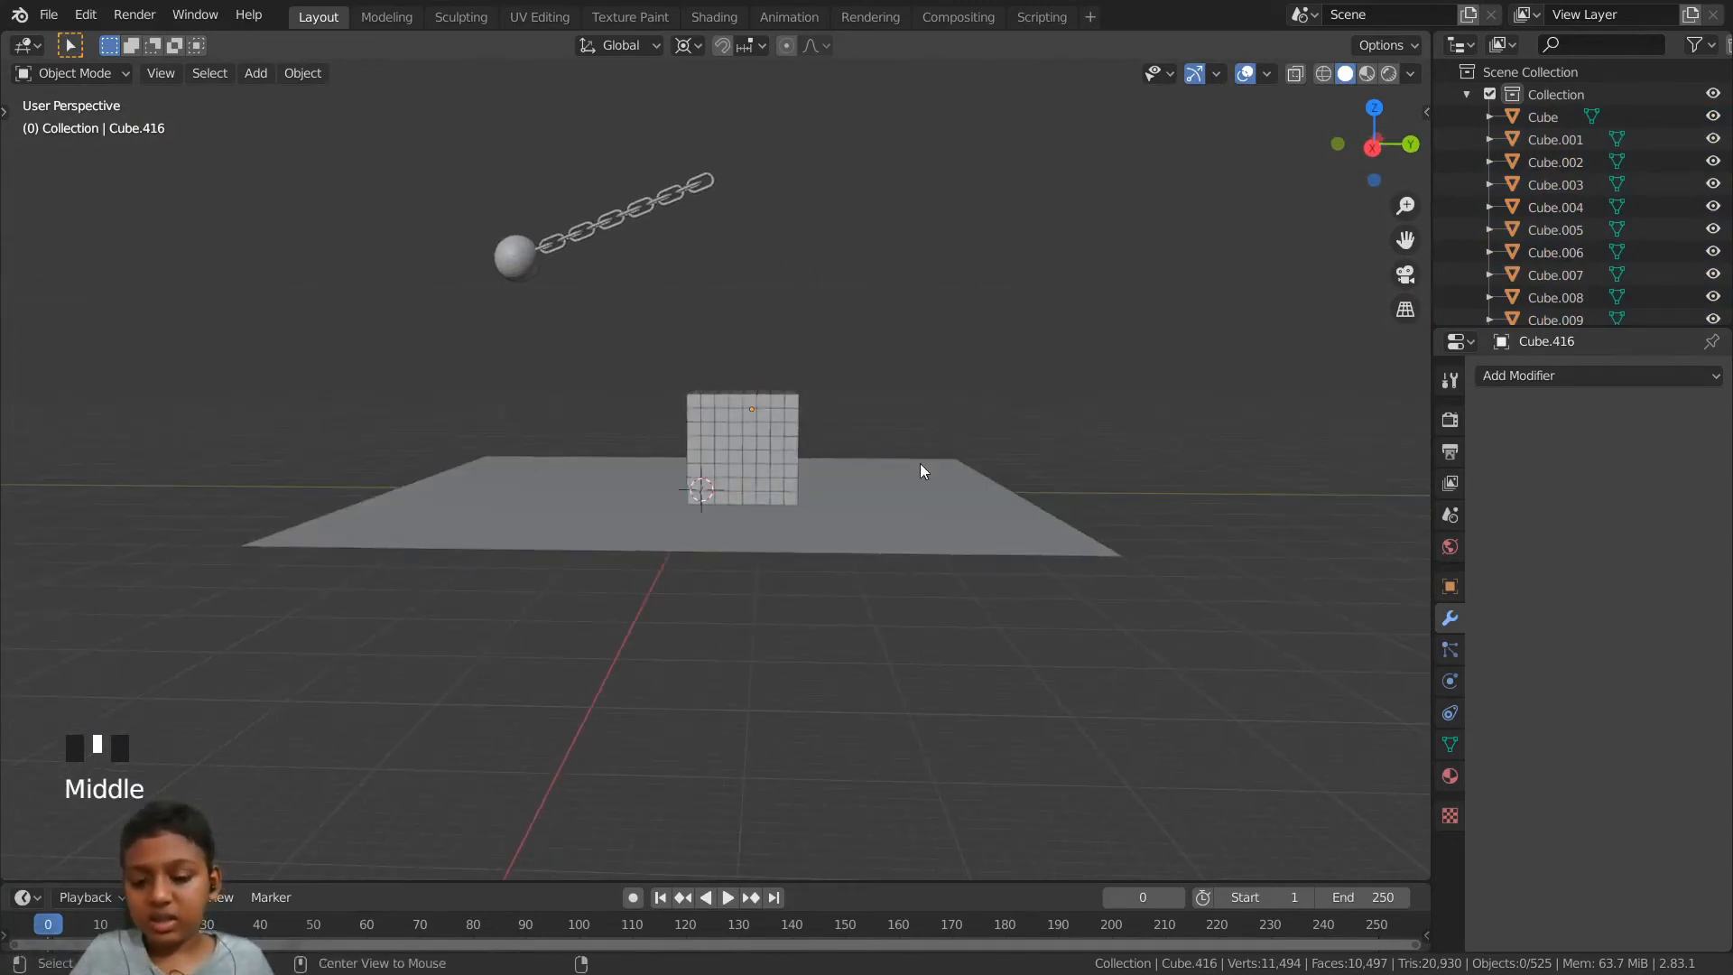
- Make the bottom corner cube at the positive X end of the front face an active rigid body with a mass of 0.1 kg
key("KP_1")
scroll(918, 442, "up", 5)
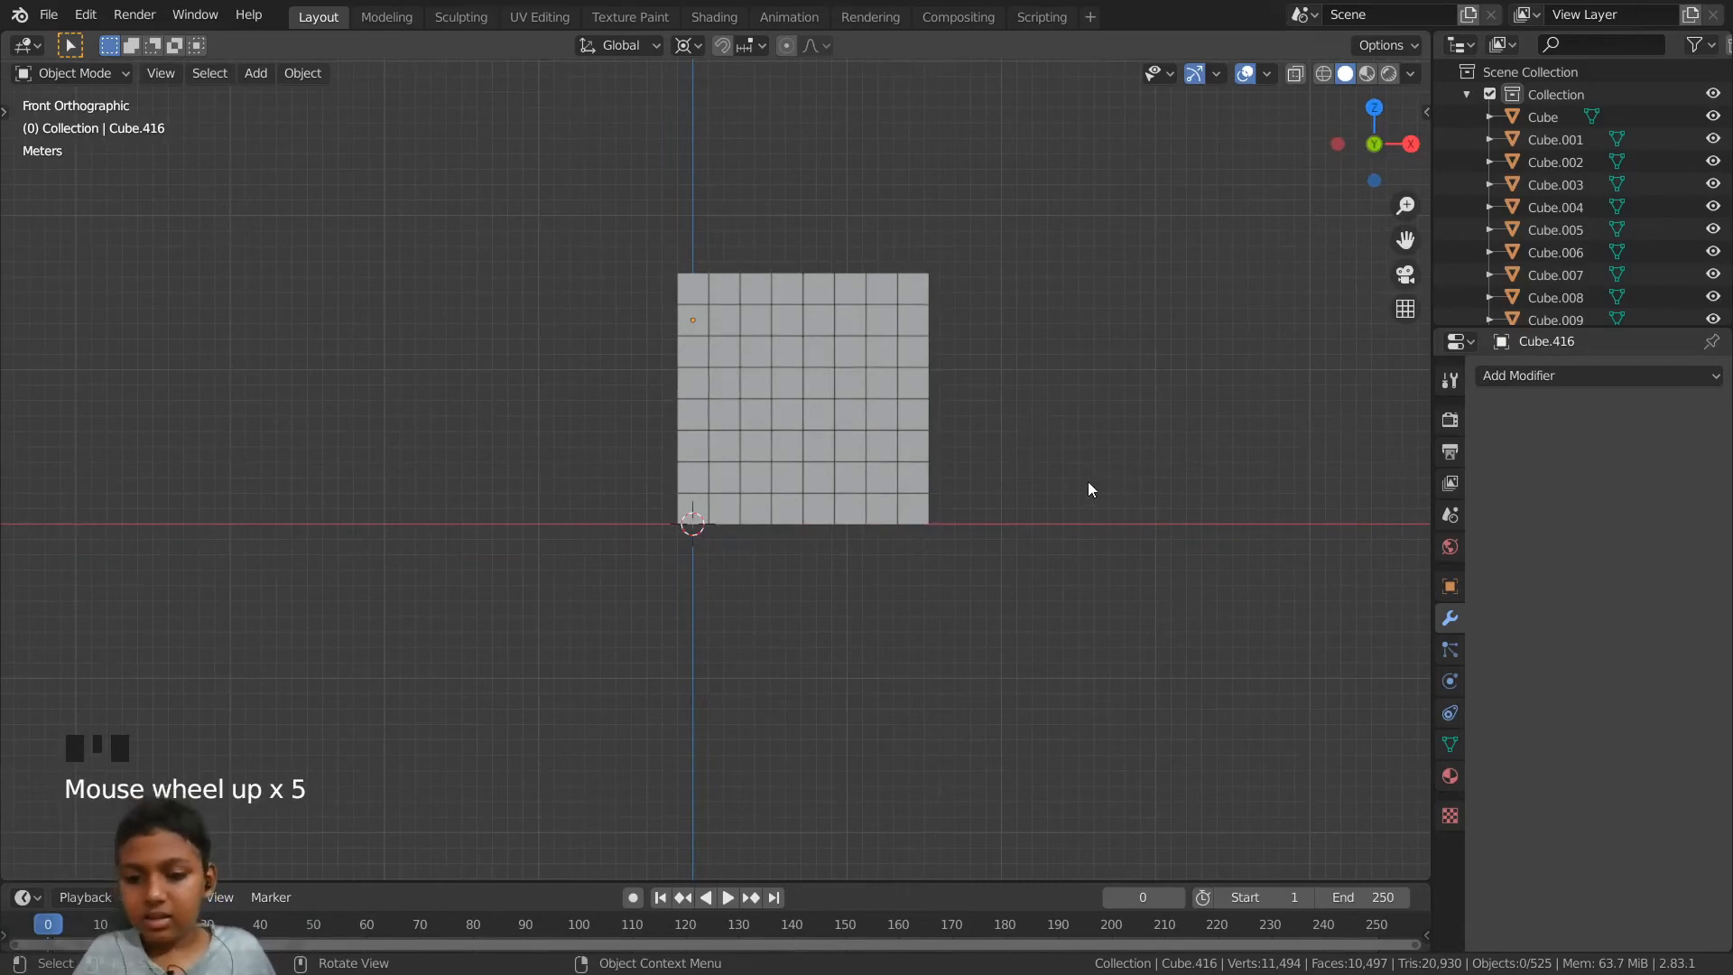
key("alt+z")
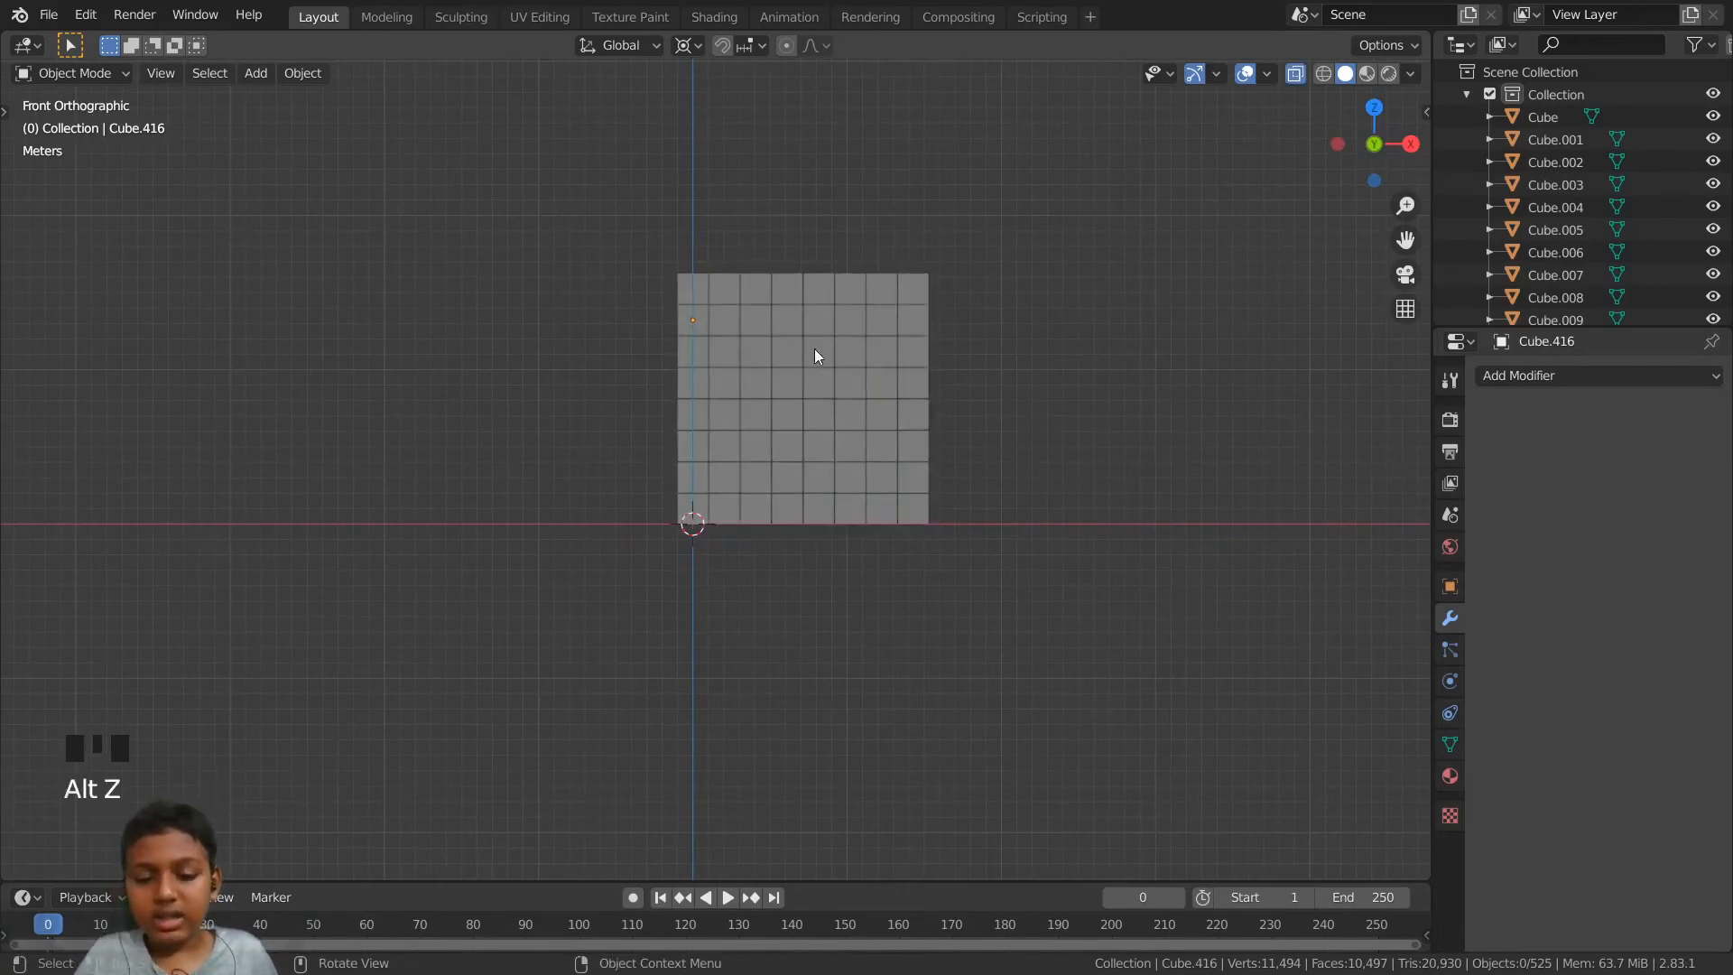
key("alt+z")
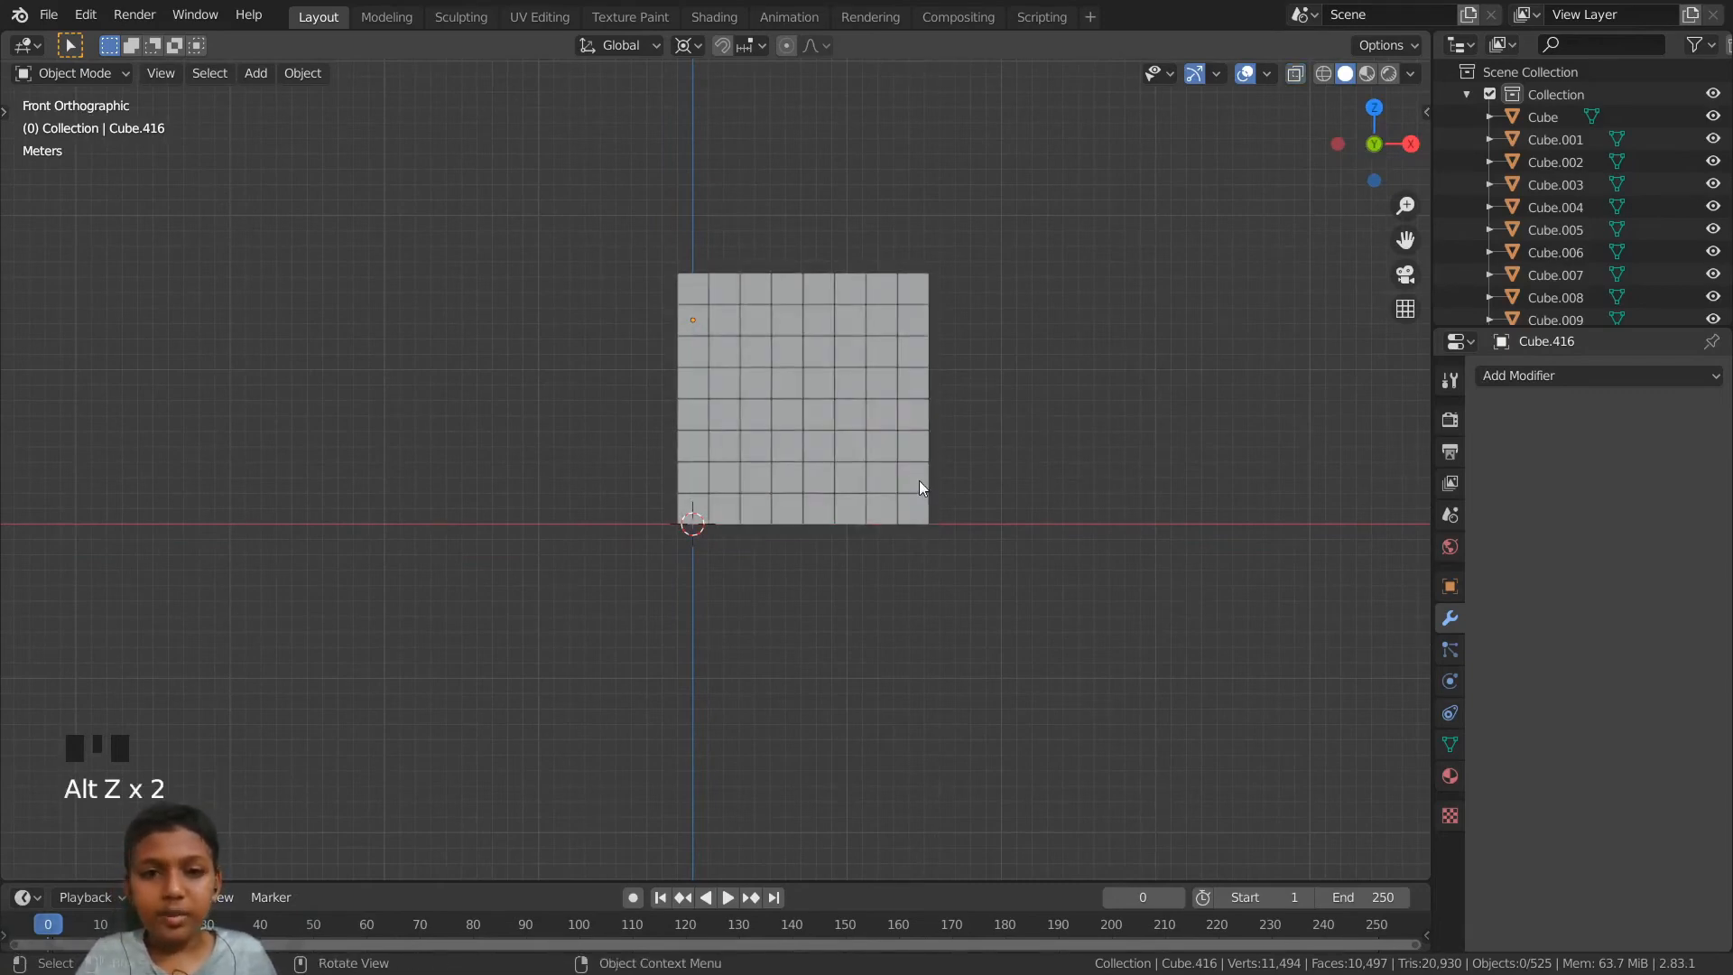
left_click(910, 509)
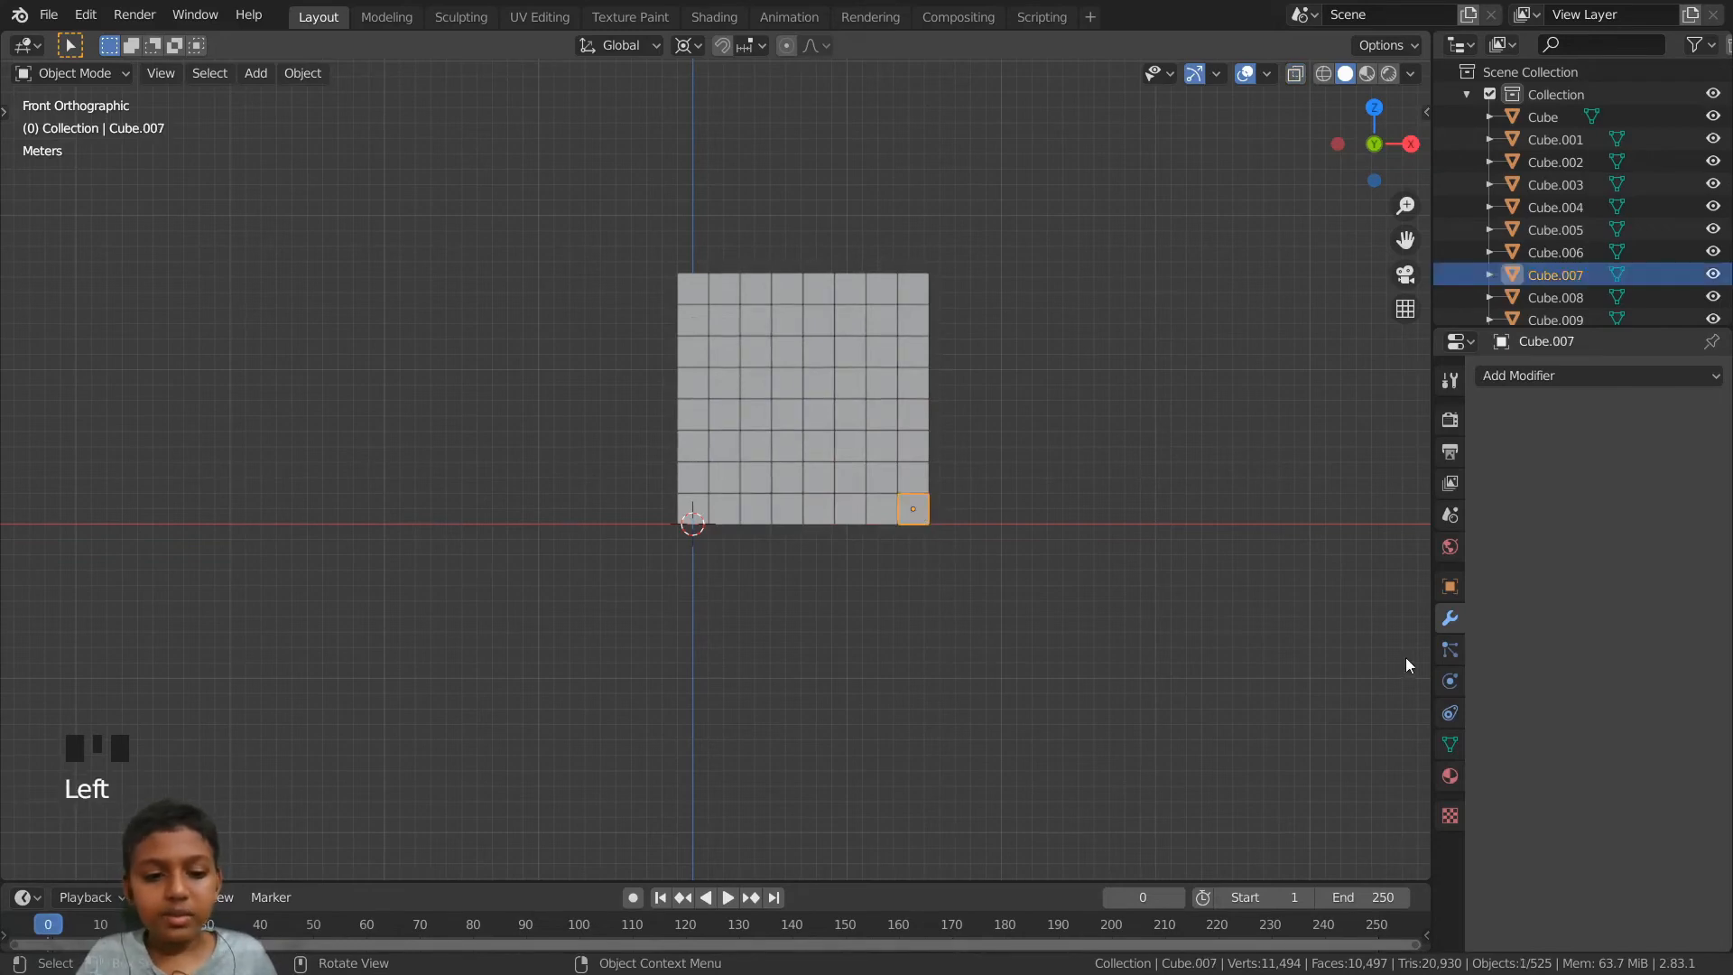
left_click(1450, 682)
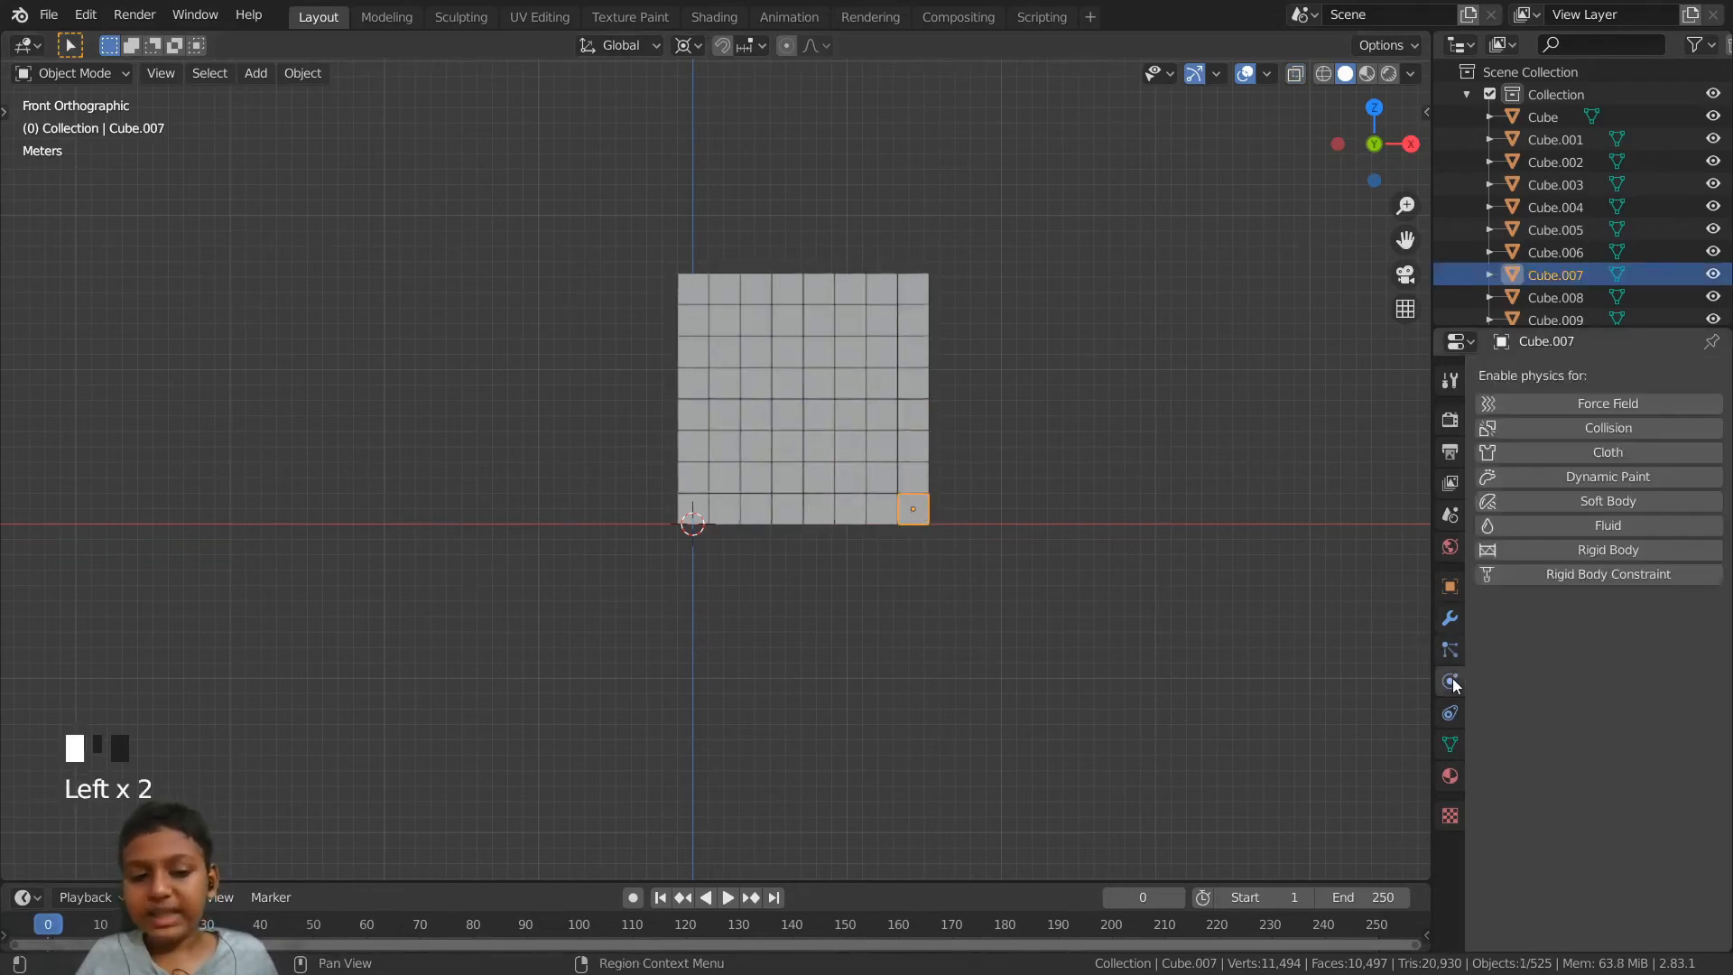
left_click(1581, 552)
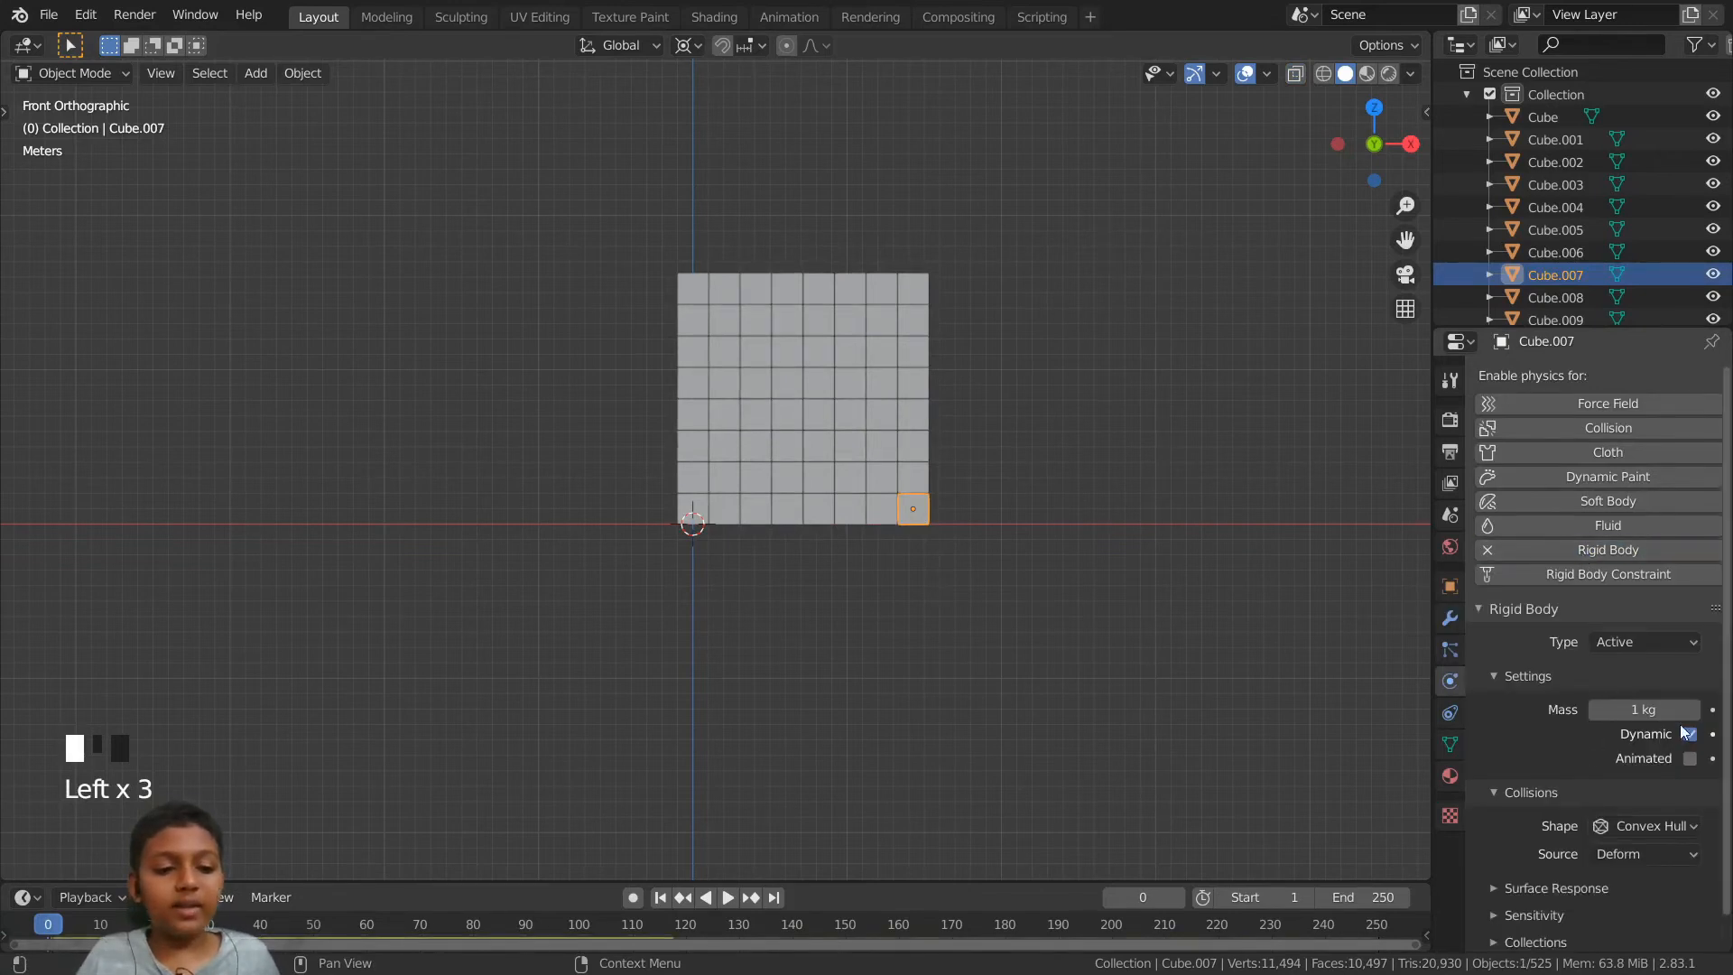
left_click(1621, 710)
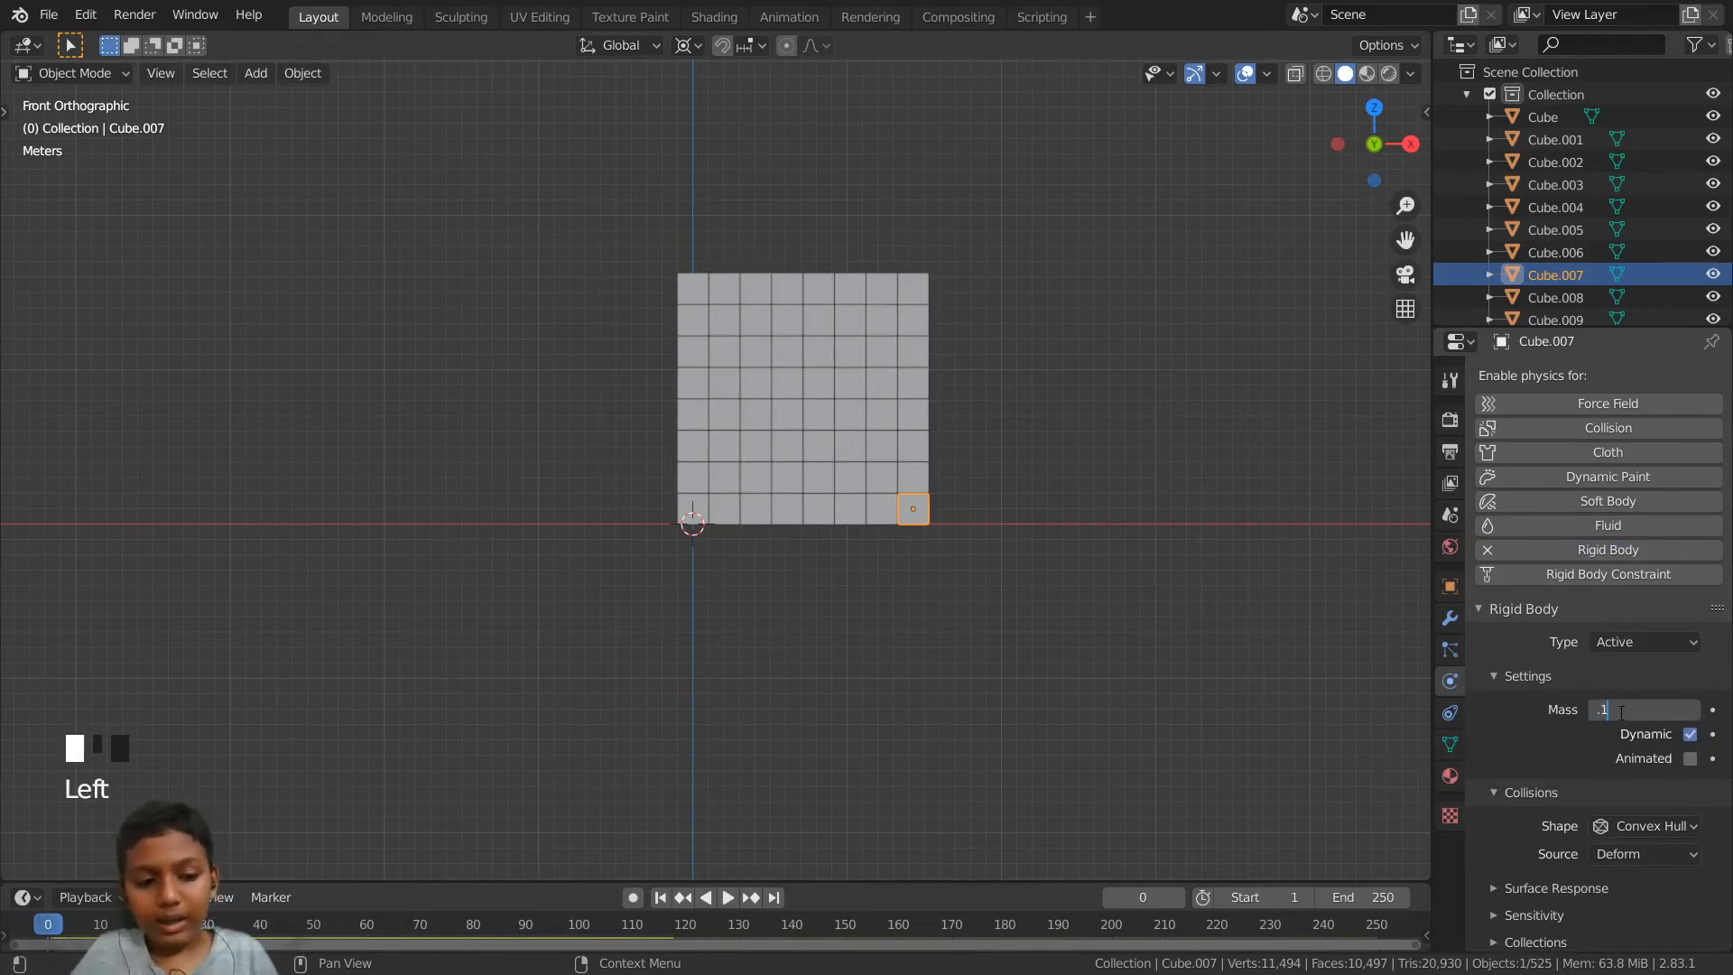
key("Return")
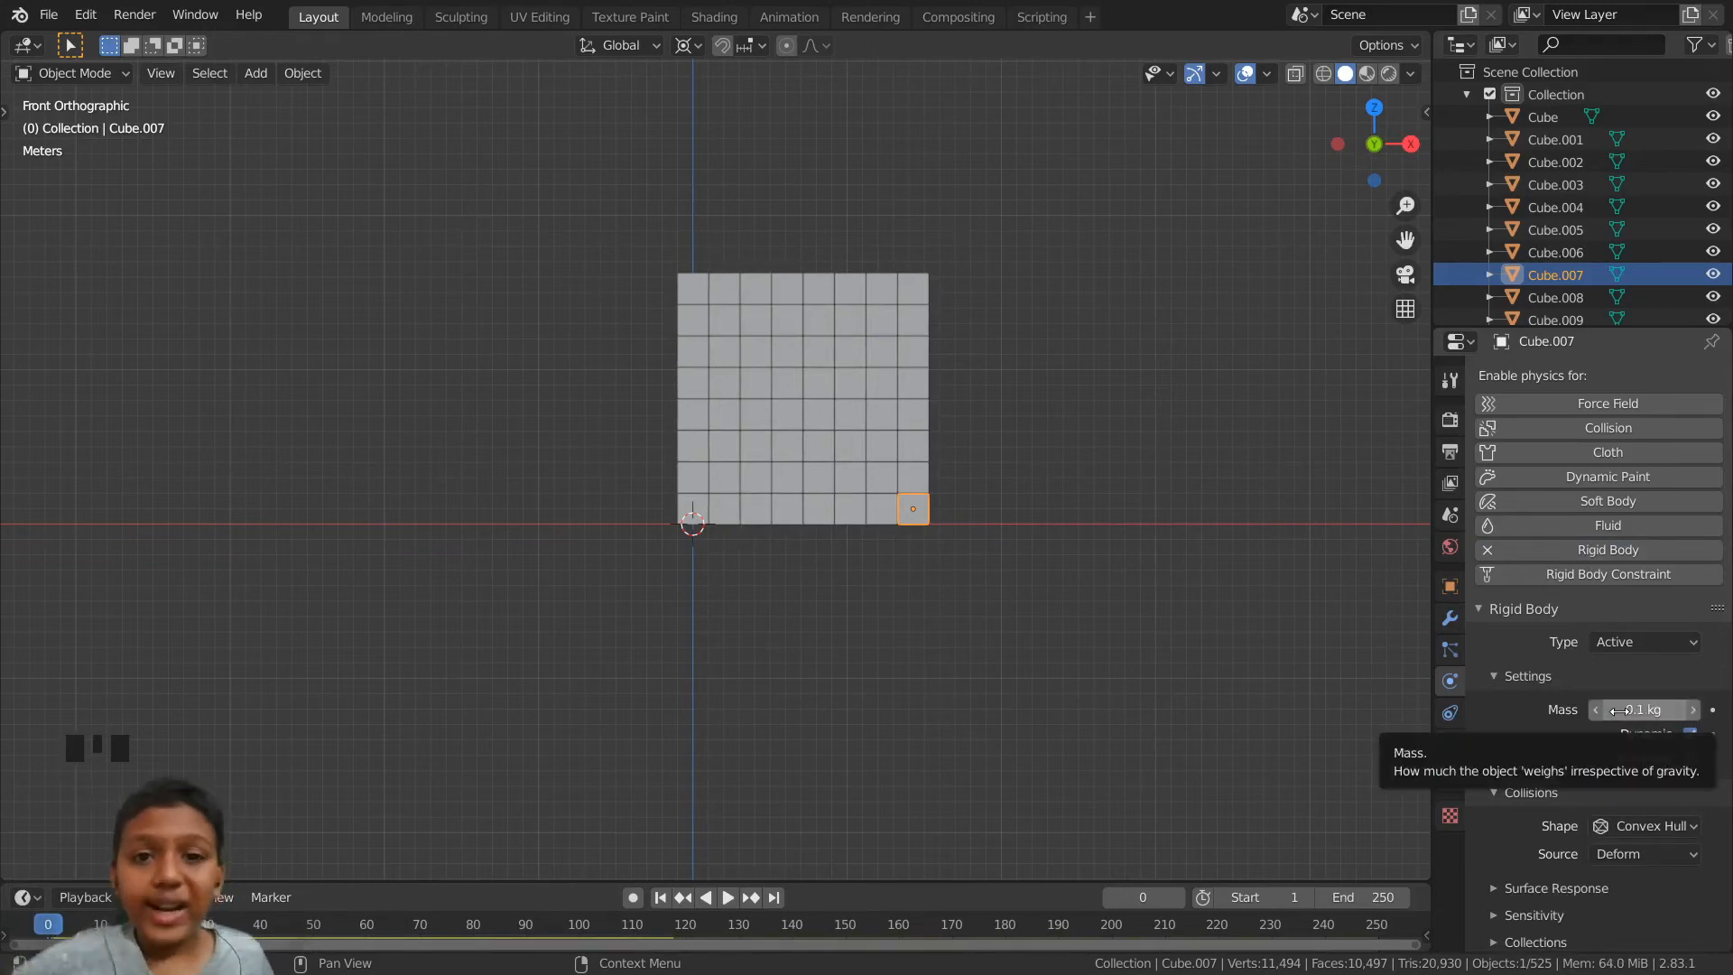
- Select all the block's cubes through its depth with X-ray, keeping the 0.1 kg rigid body corner cube active
scroll(1079, 566, "down", 2)
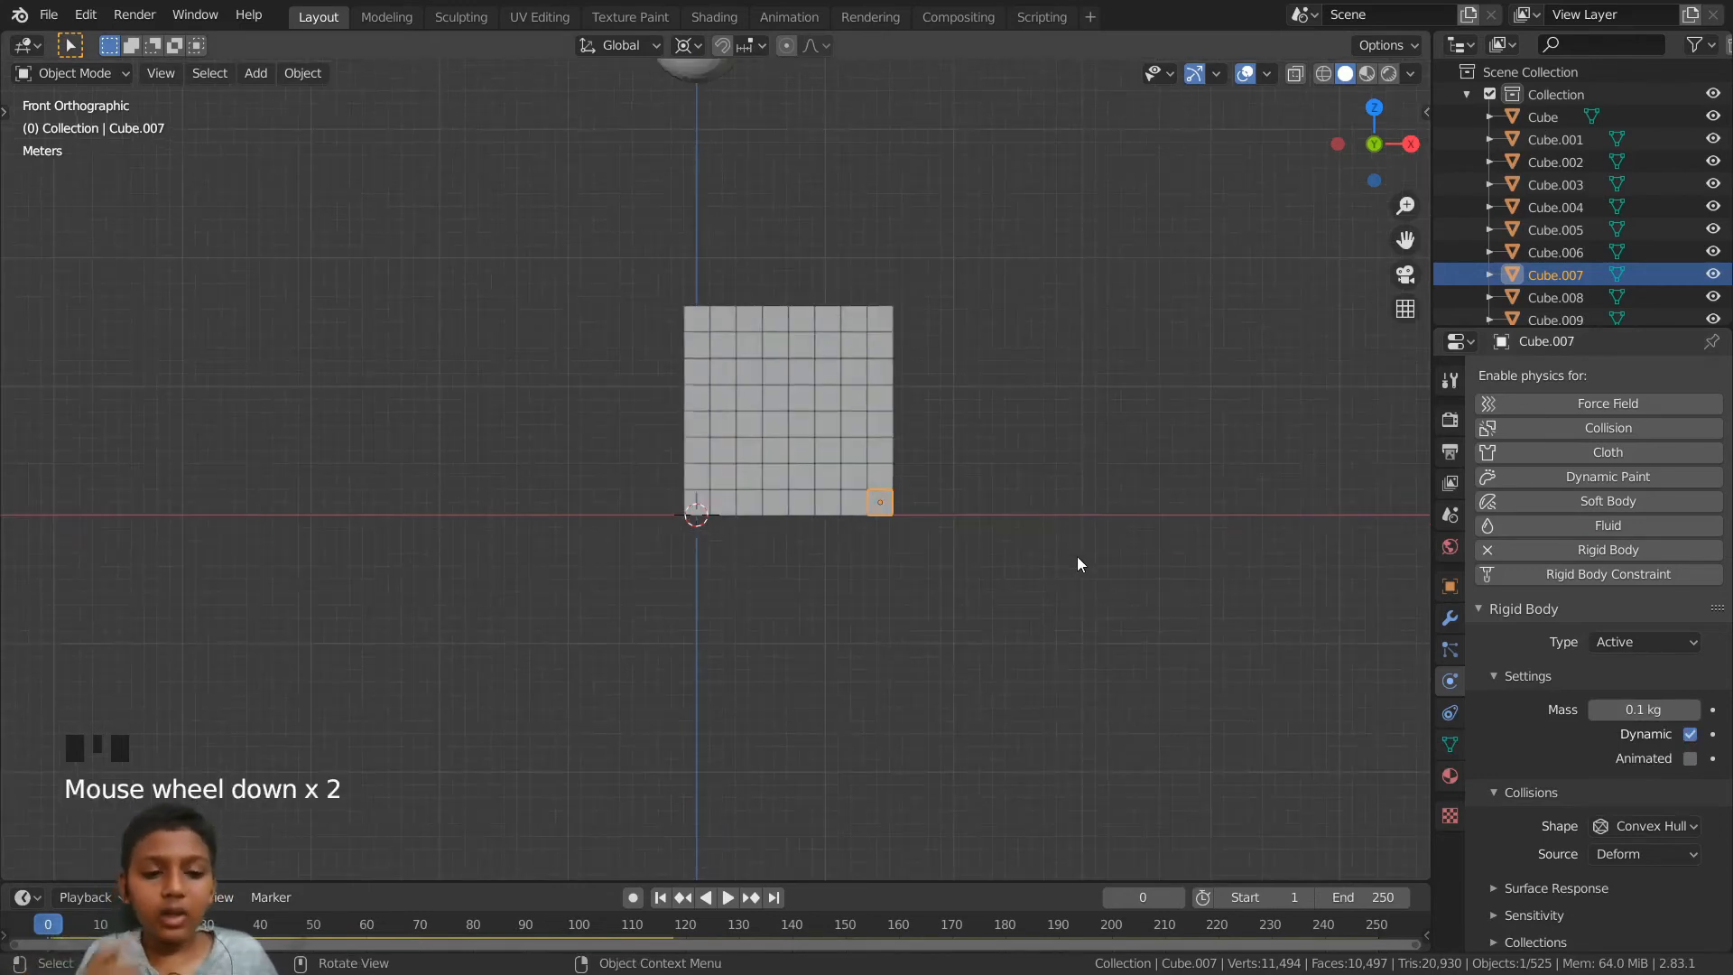
scroll(1042, 547, "up", 2)
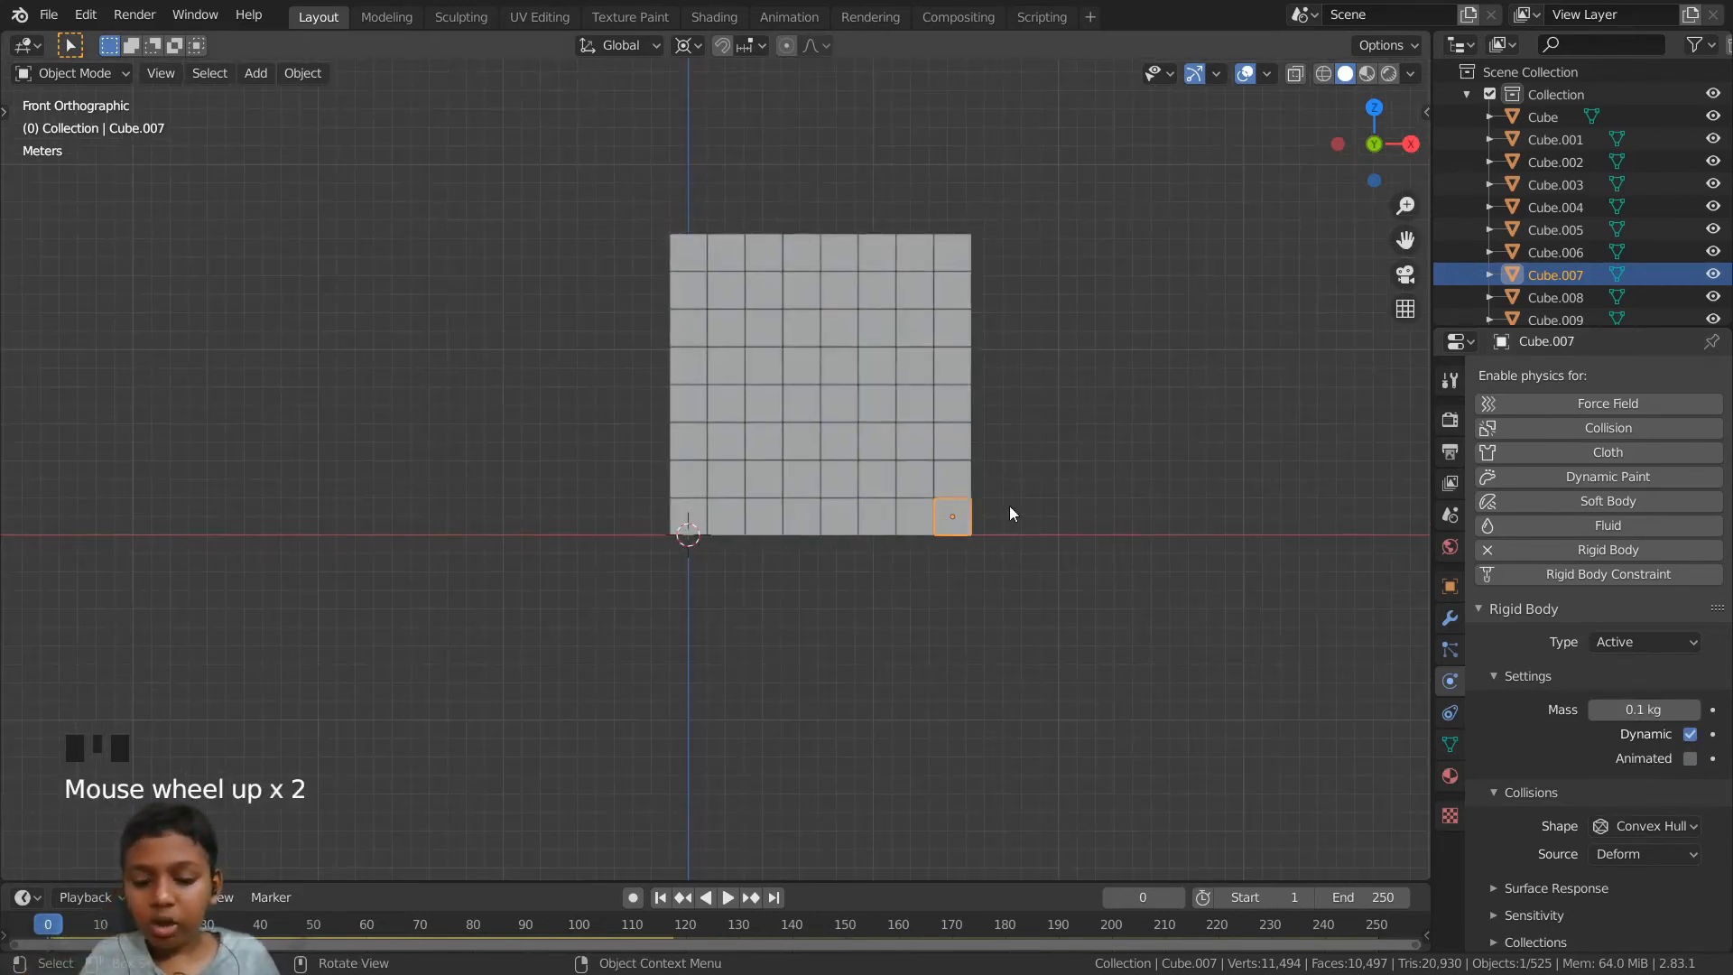
key("alt+z")
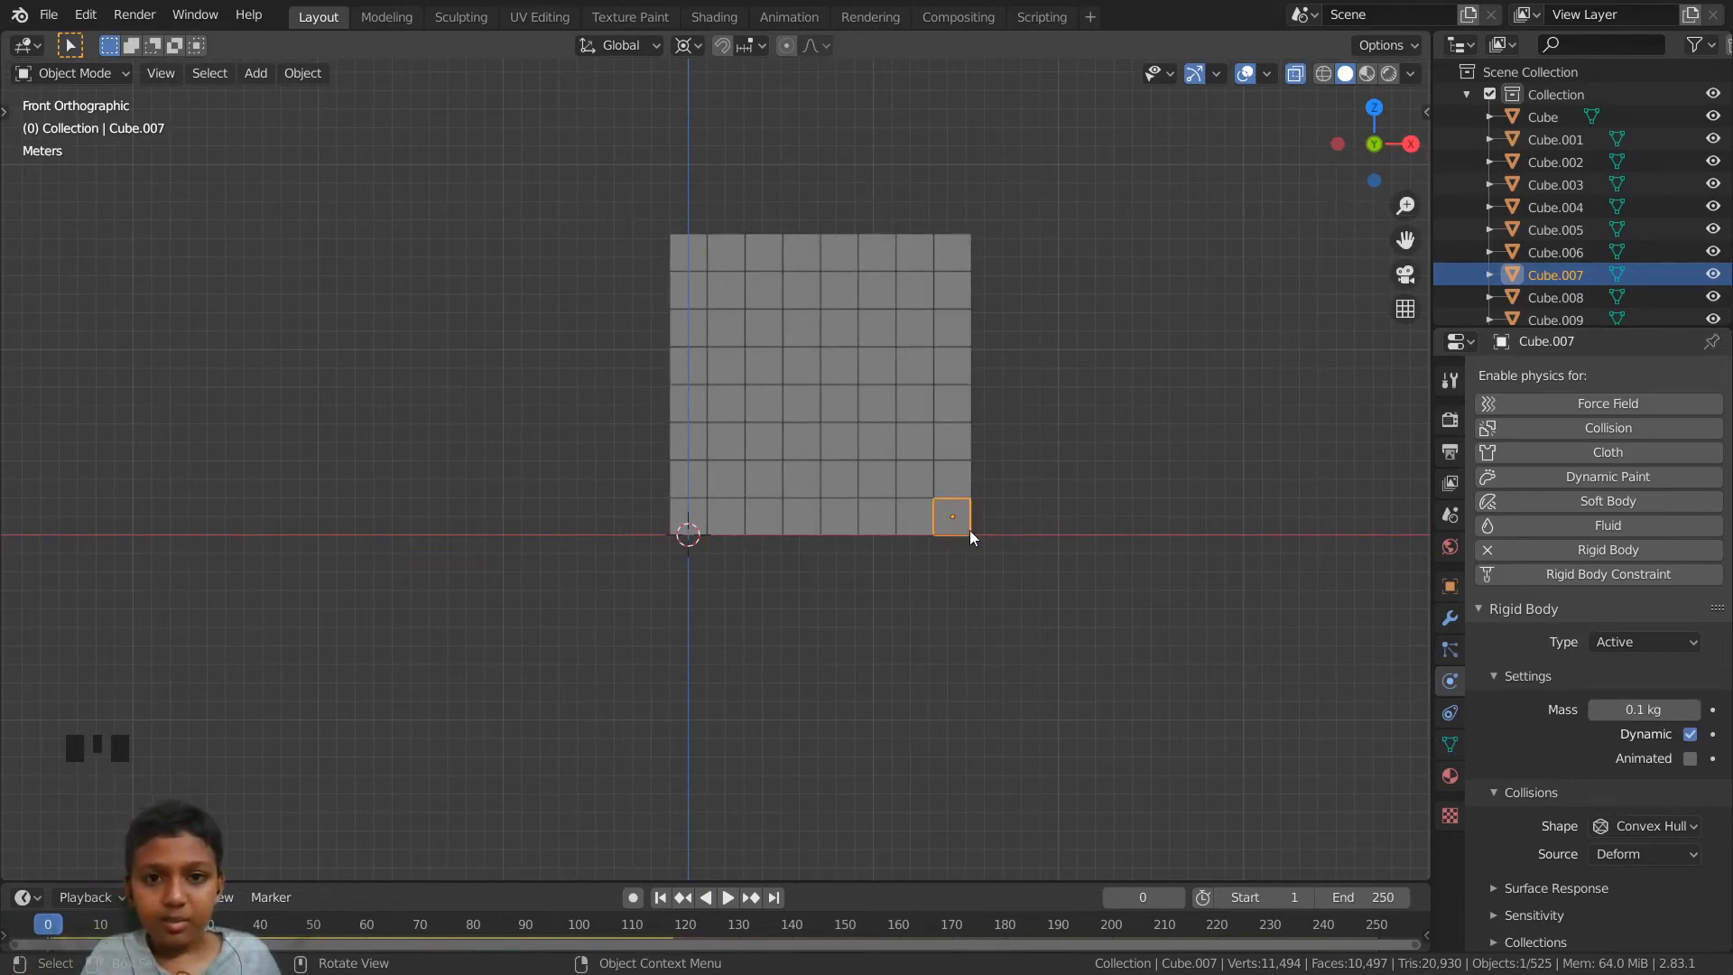
left_click_drag(565, 154, 1166, 522)
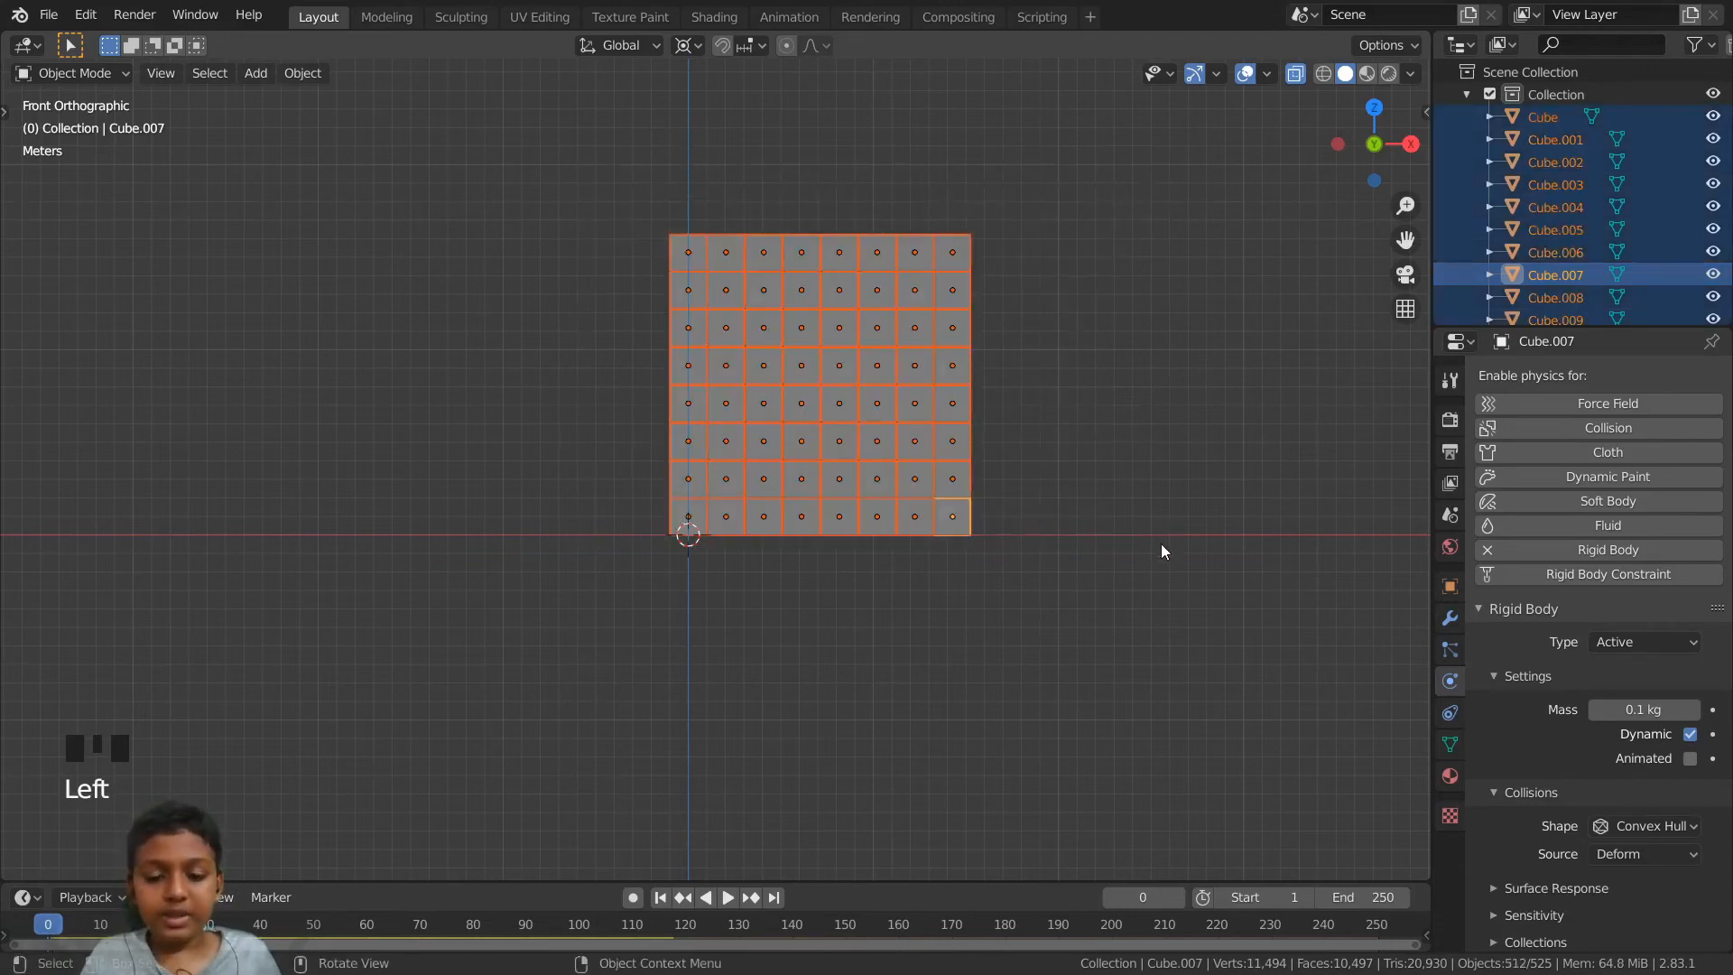
middle_click_drag(1160, 543, 1025, 597)
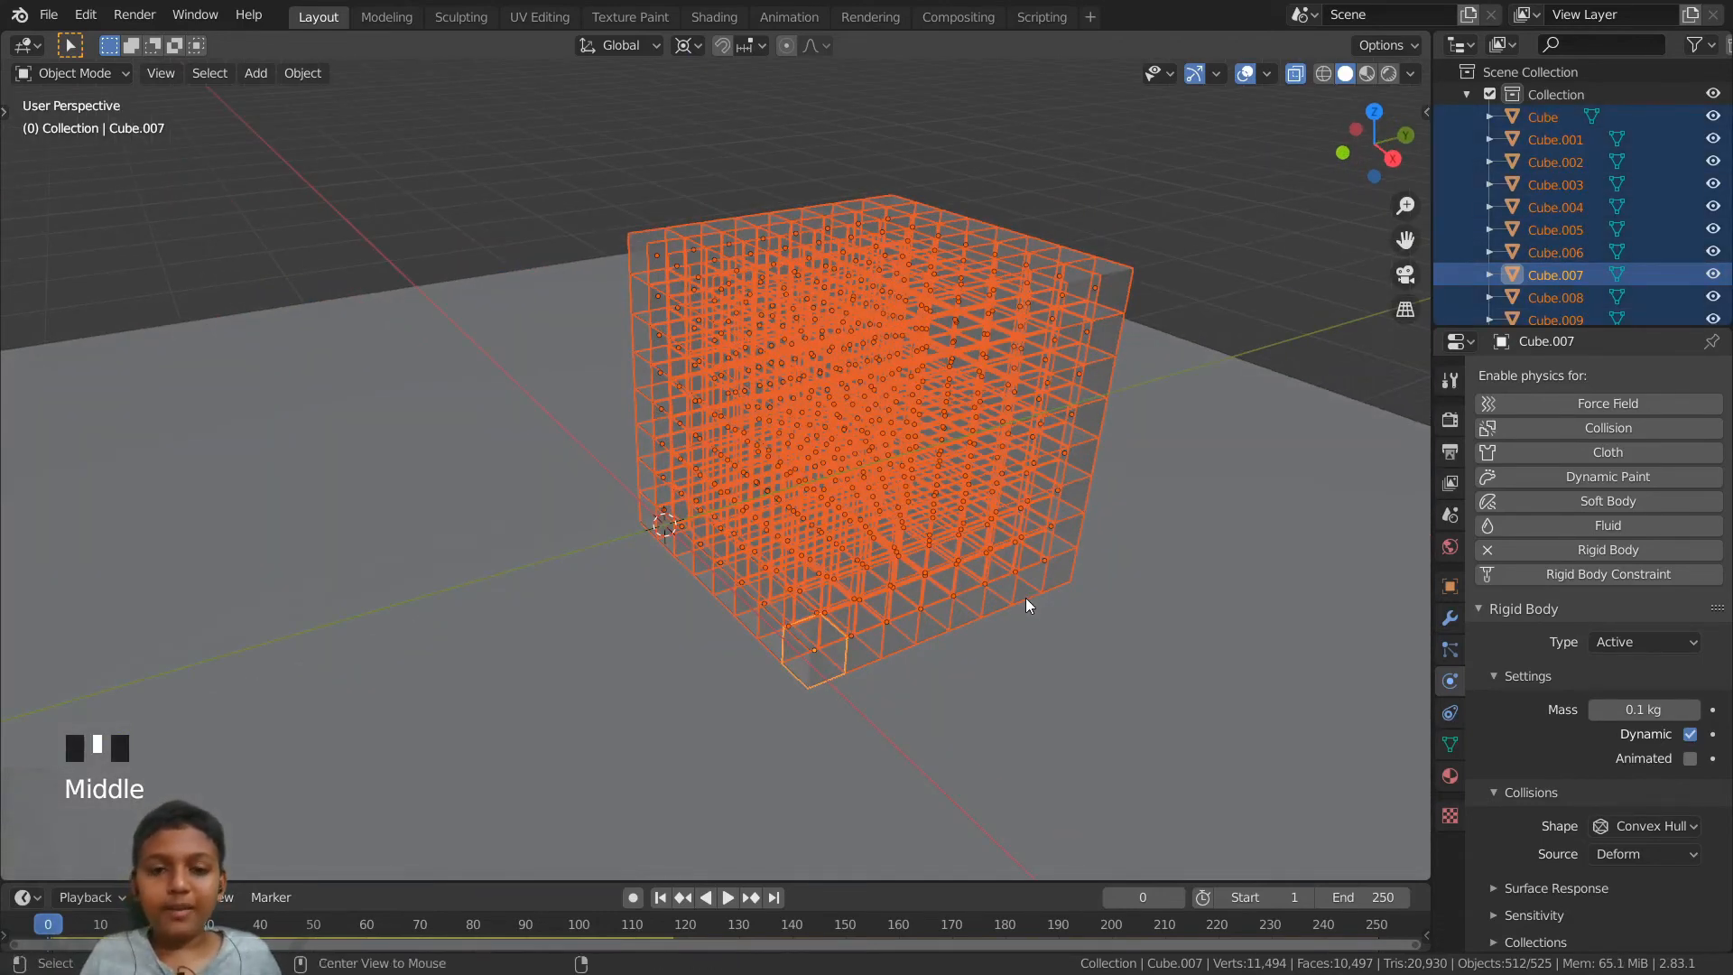
key("alt+z")
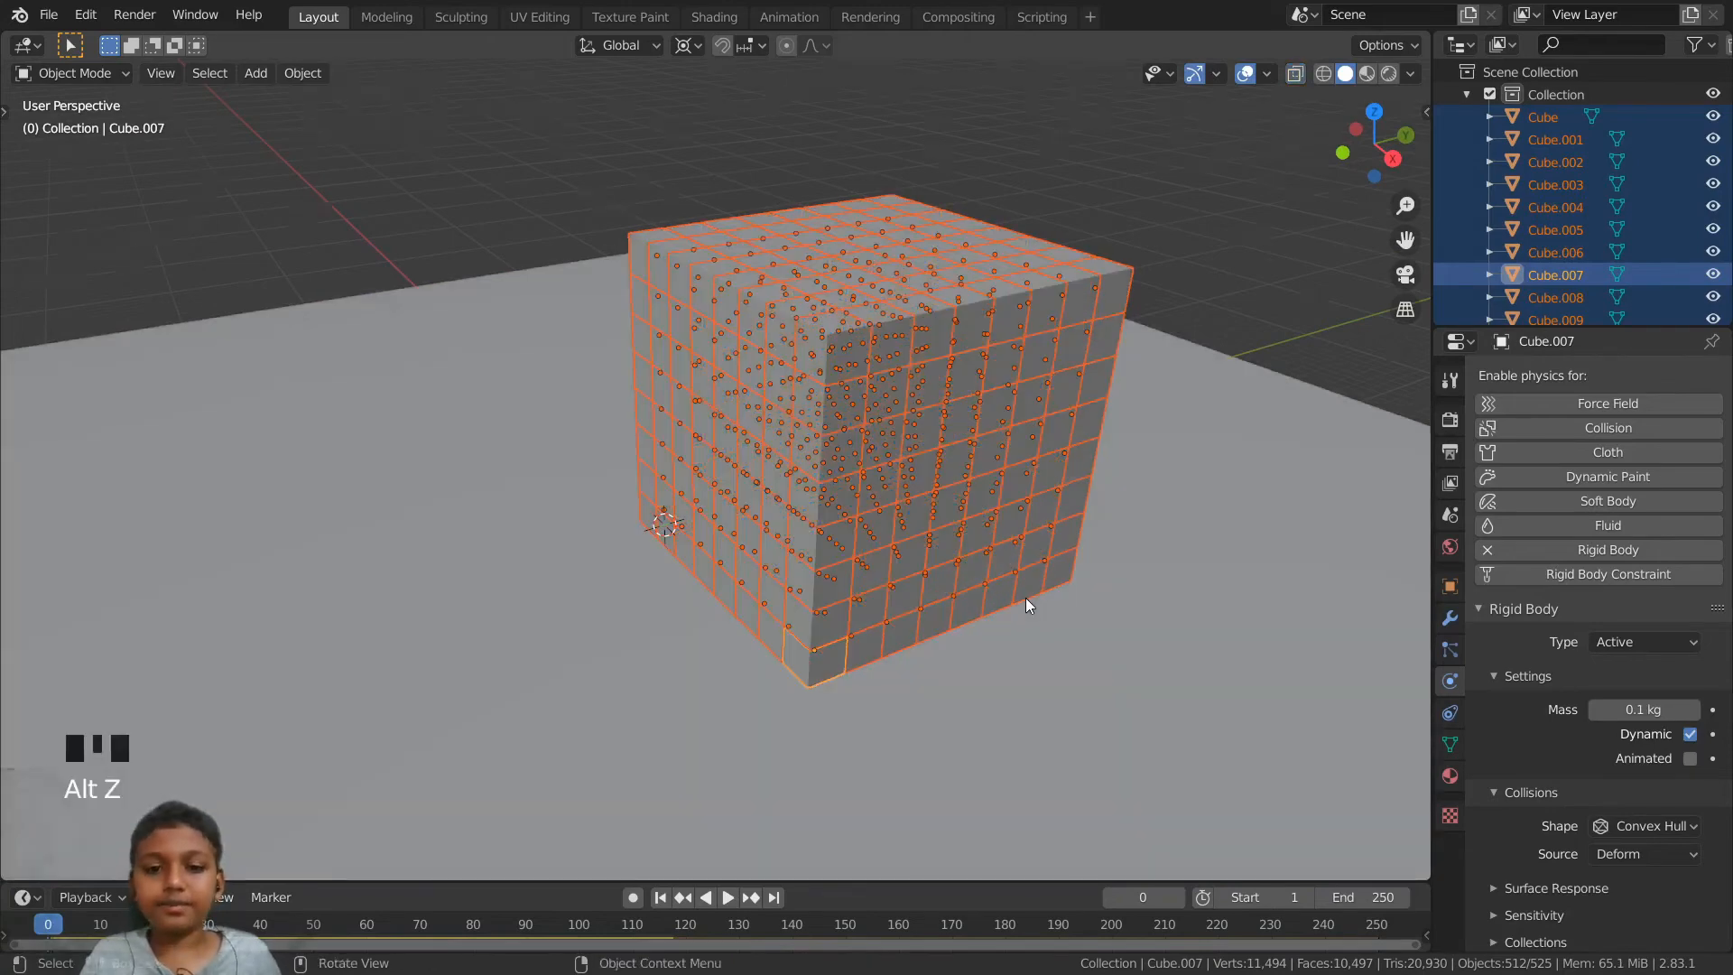
- Copy the active corner cube's rigid body settings to all selected cubes with Copy Rigid Body Settings
scroll(1025, 597, "down", 4)
middle_click_drag(1025, 597, 1074, 594)
scroll(1074, 602, "up", 2)
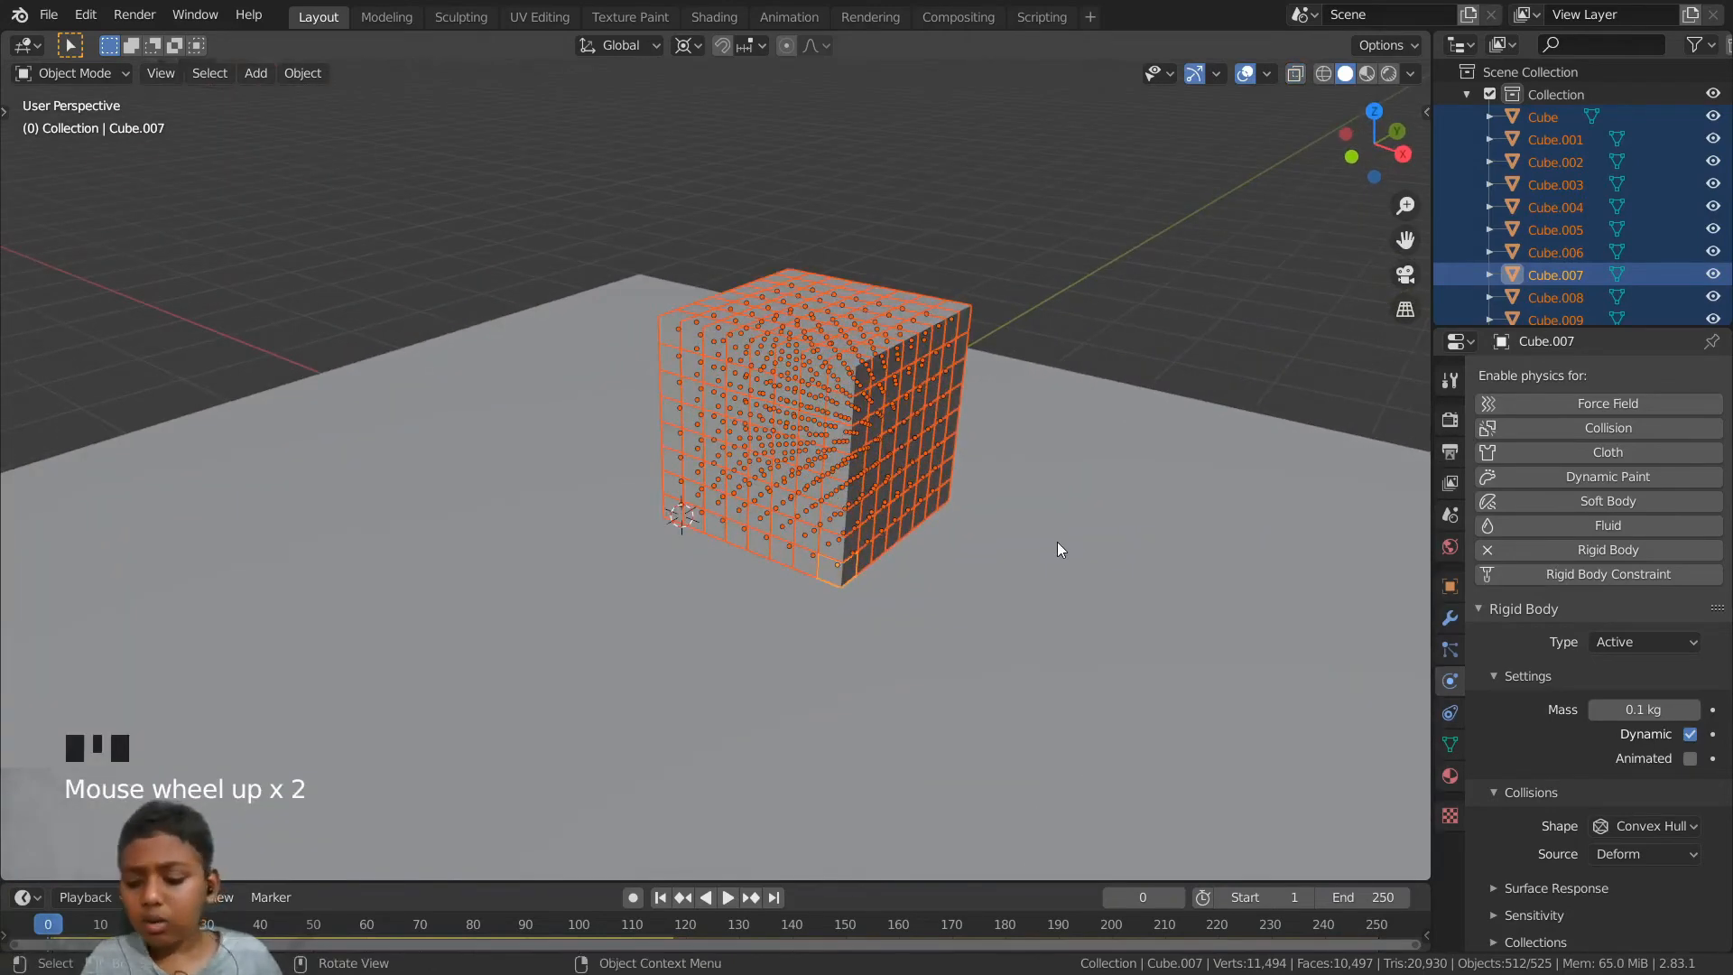
key("F3")
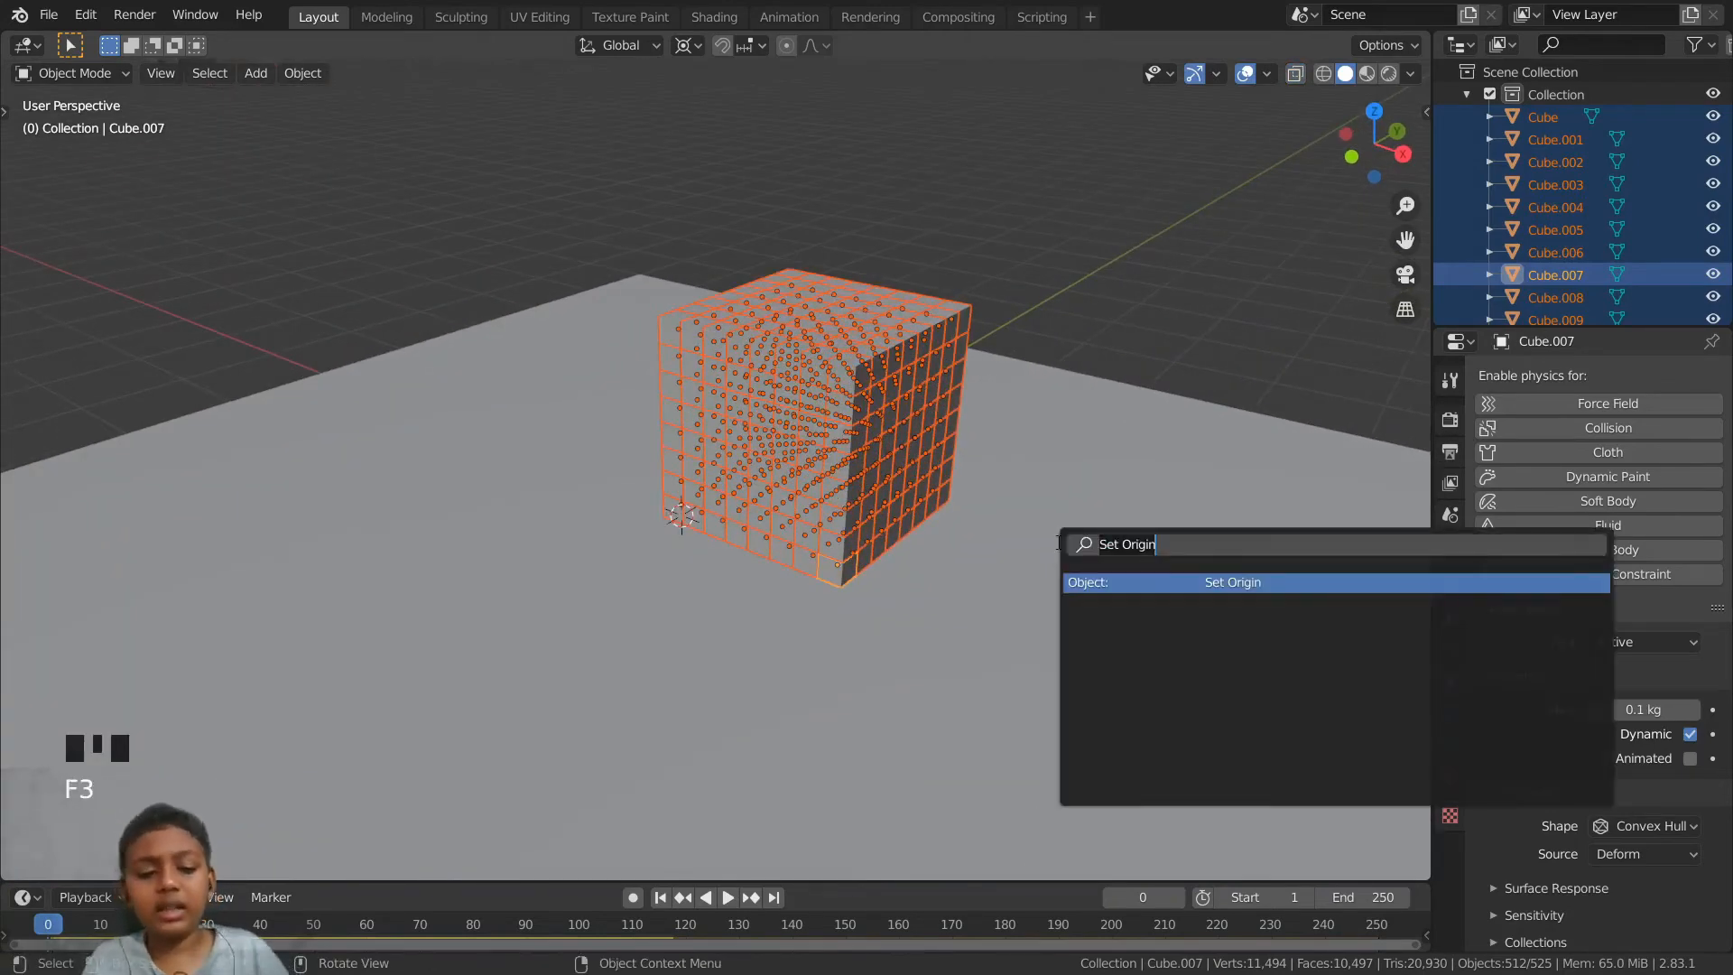
key("BackSpace")
type("cop")
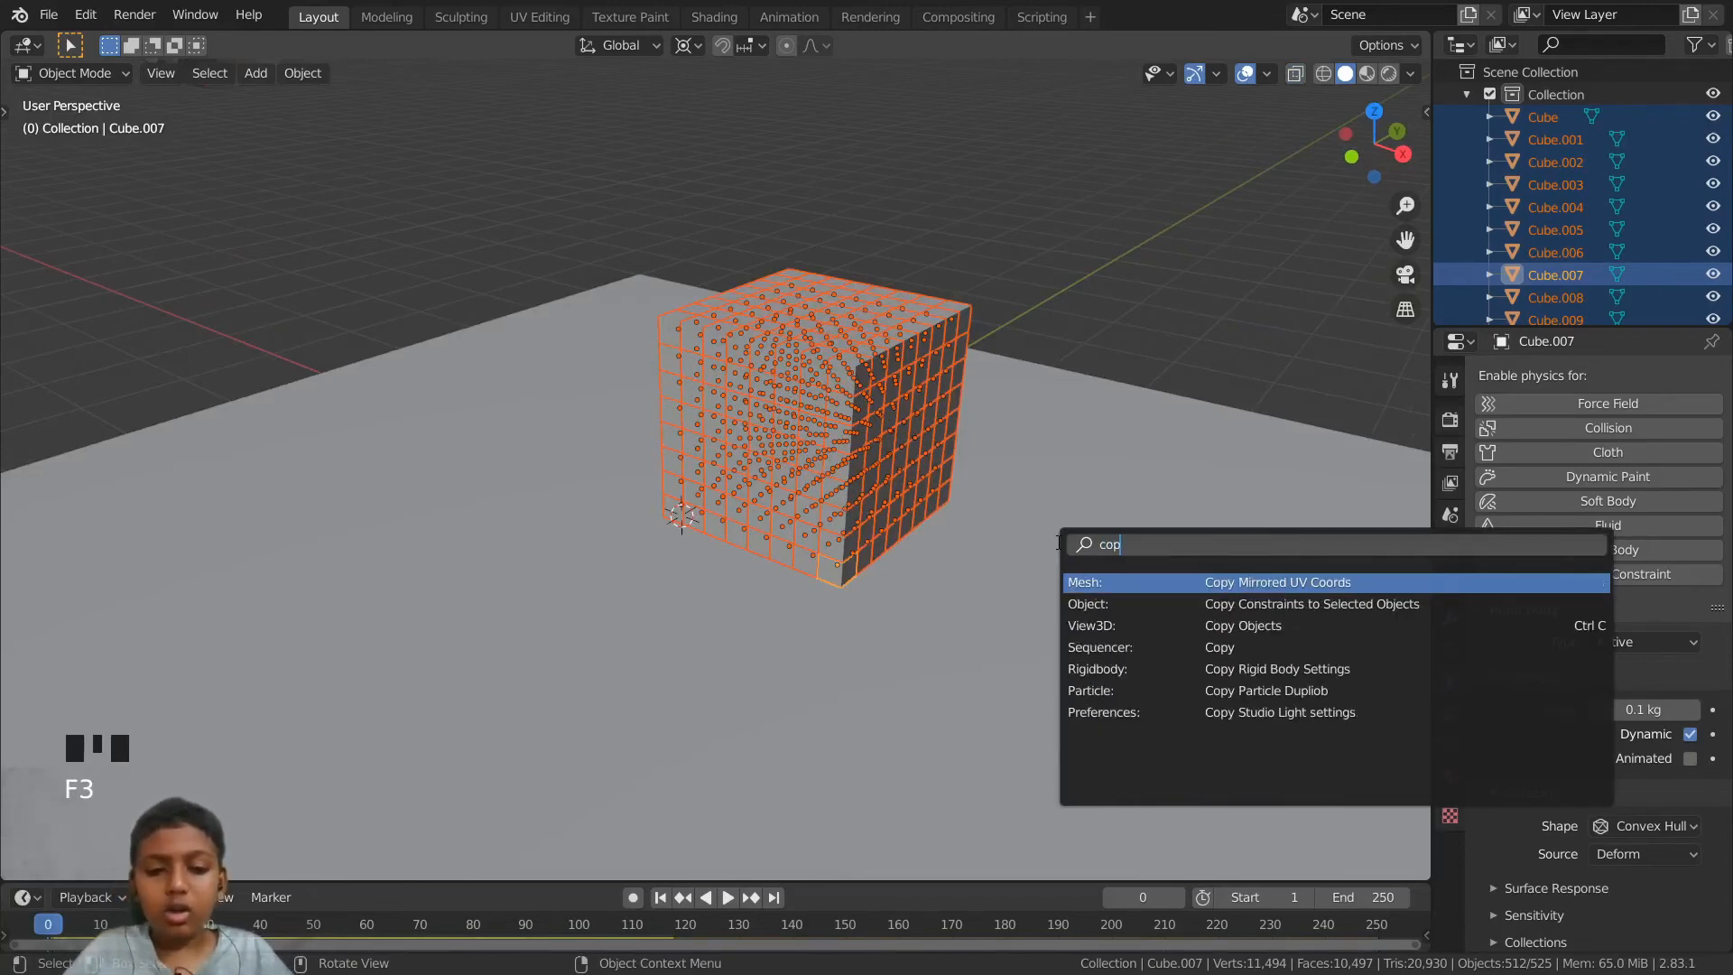
type("y rigi")
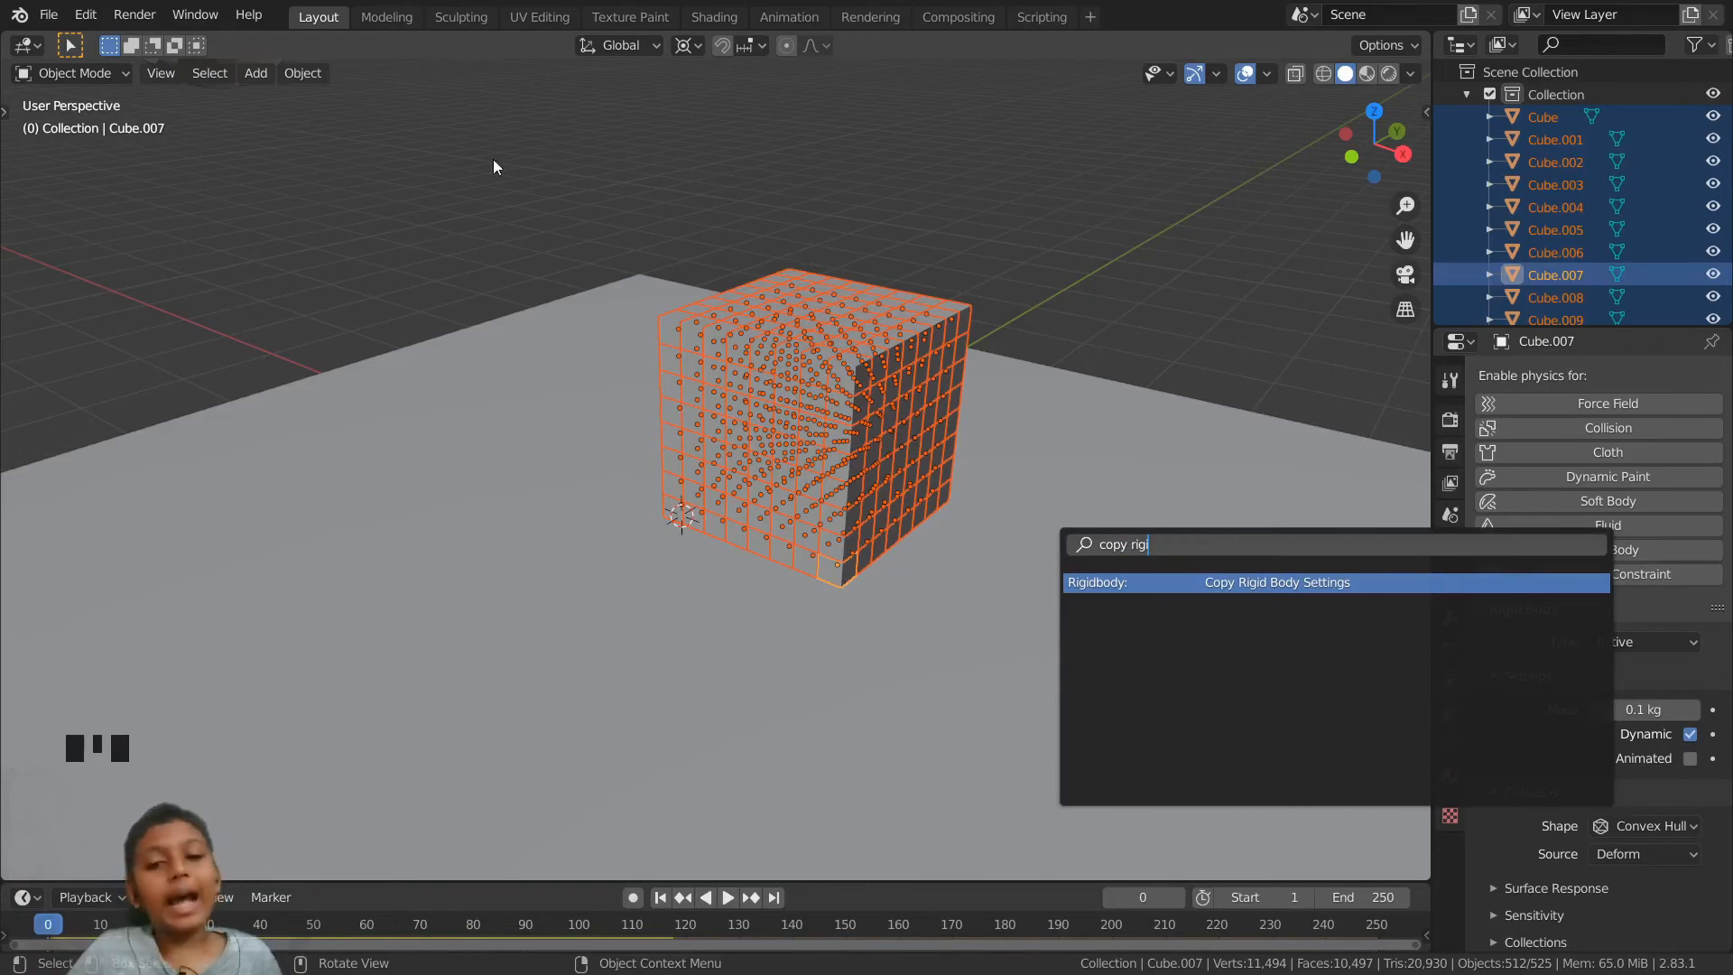
key("Return")
- Clear the selection and play the simulation, examining how the wrecking ball hits the block of cubes
scroll(801, 495, "up", 16)
scroll(802, 494, "down", 6)
scroll(801, 495, "up", 1)
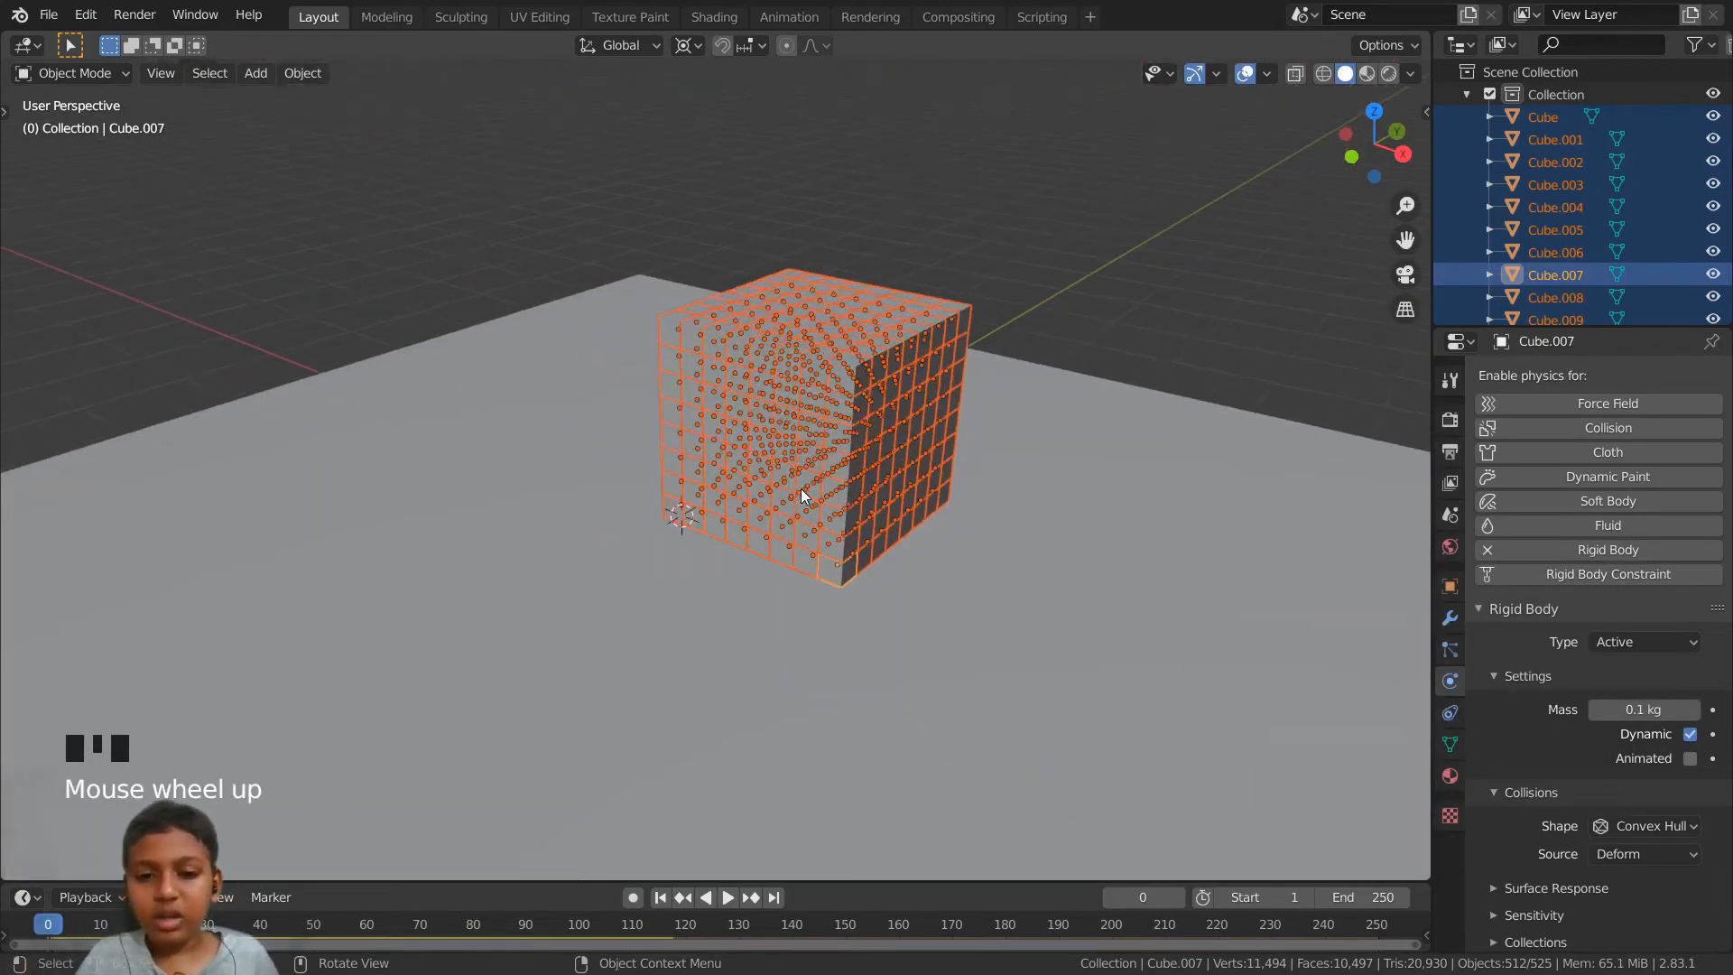
scroll(800, 489, "up", 1)
middle_click_drag(1014, 489, 1045, 435)
scroll(933, 505, "down", 4)
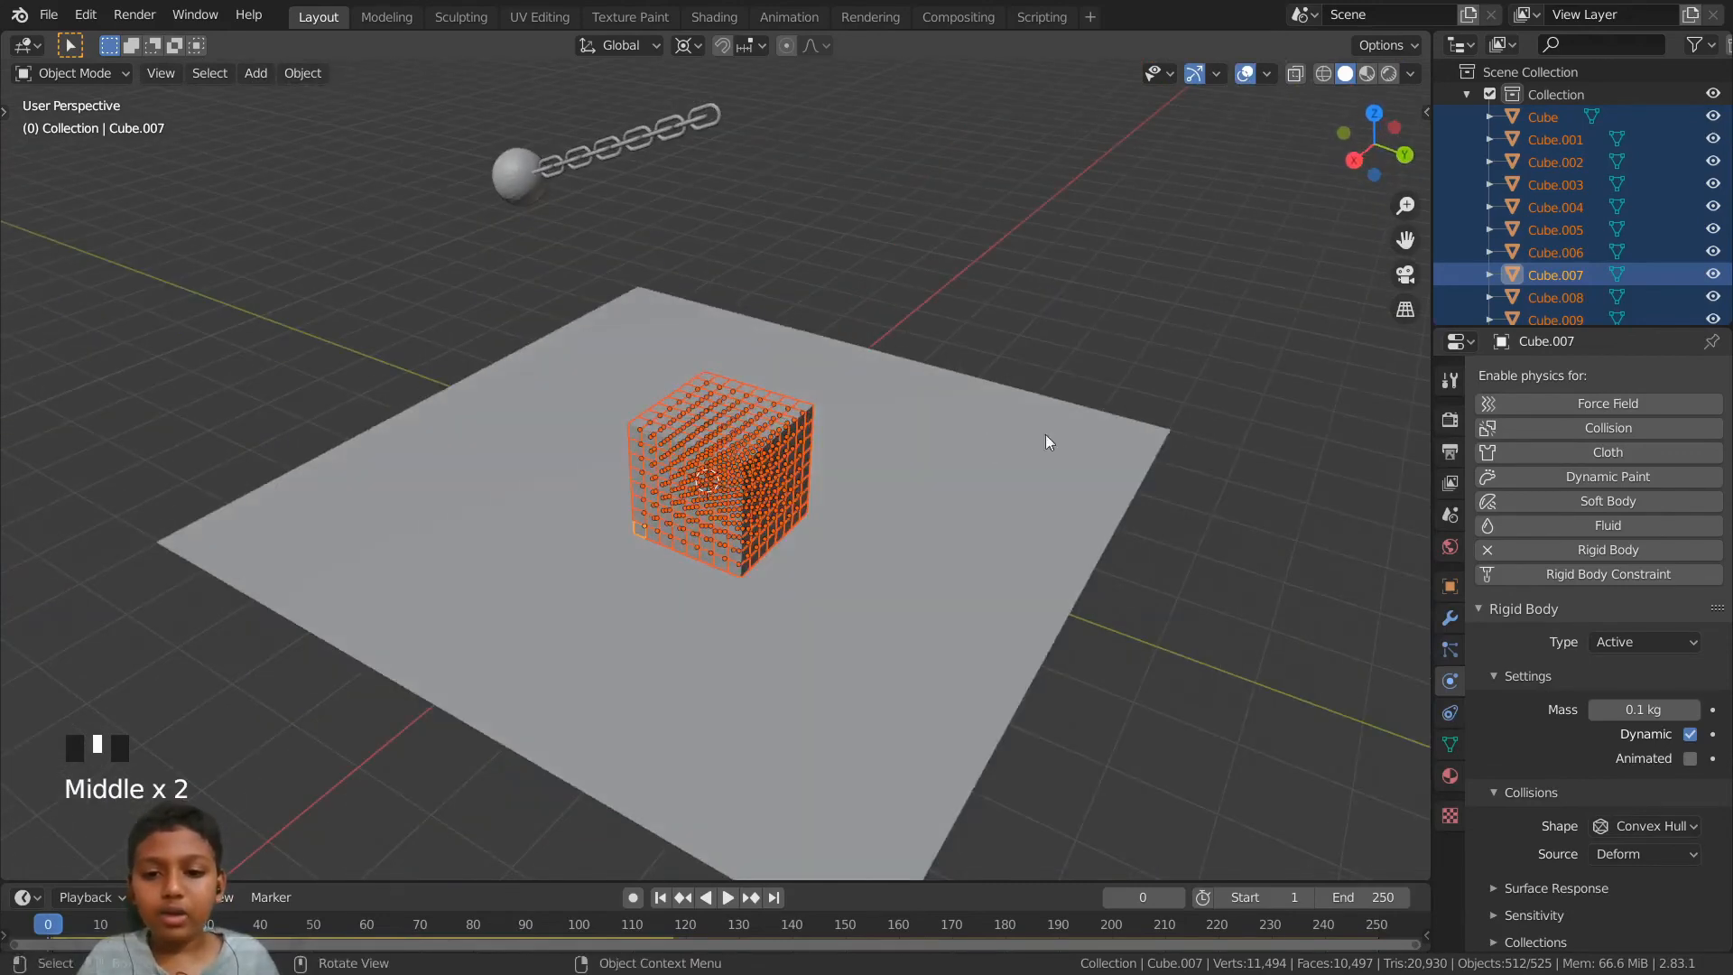
left_click(1255, 432)
middle_click_drag(1272, 419, 1270, 419)
scroll(1271, 419, "down", 4)
key("space")
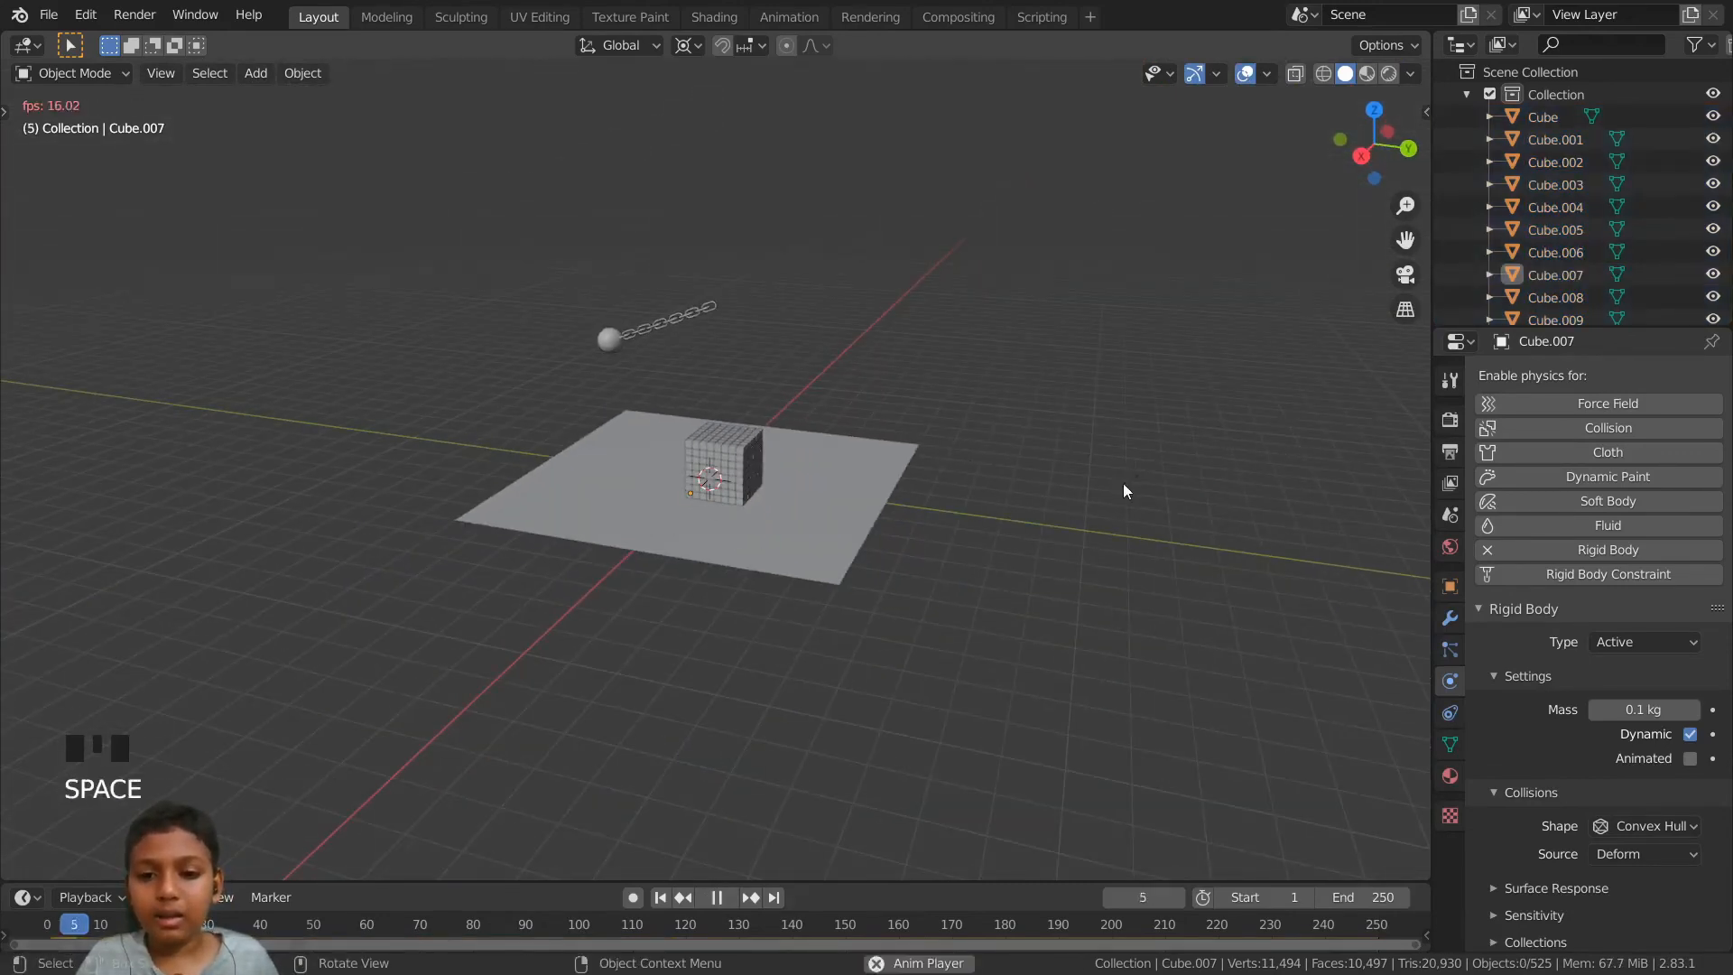
mouse_move(1124, 490)
middle_mouse_down()
mouse_move(1168, 495)
mouse_move(1140, 495)
middle_mouse_up()
scroll(1137, 495, "up", 2)
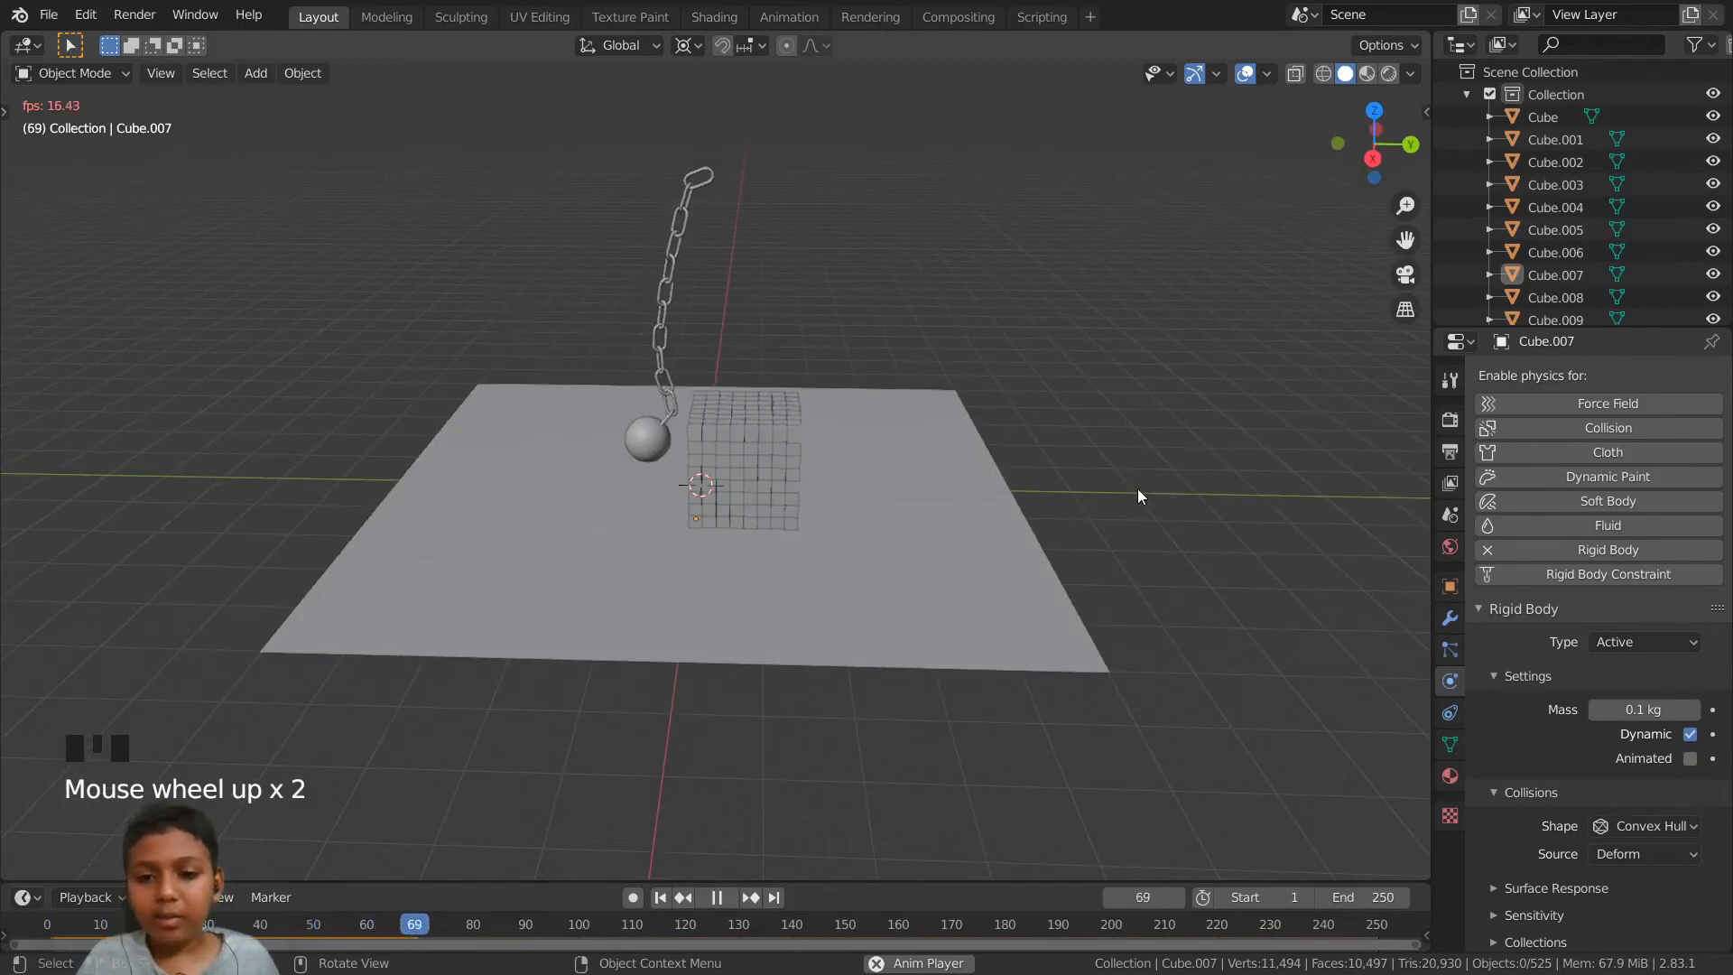
scroll(857, 525, "up", 4)
middle_click_drag(852, 531, 823, 533)
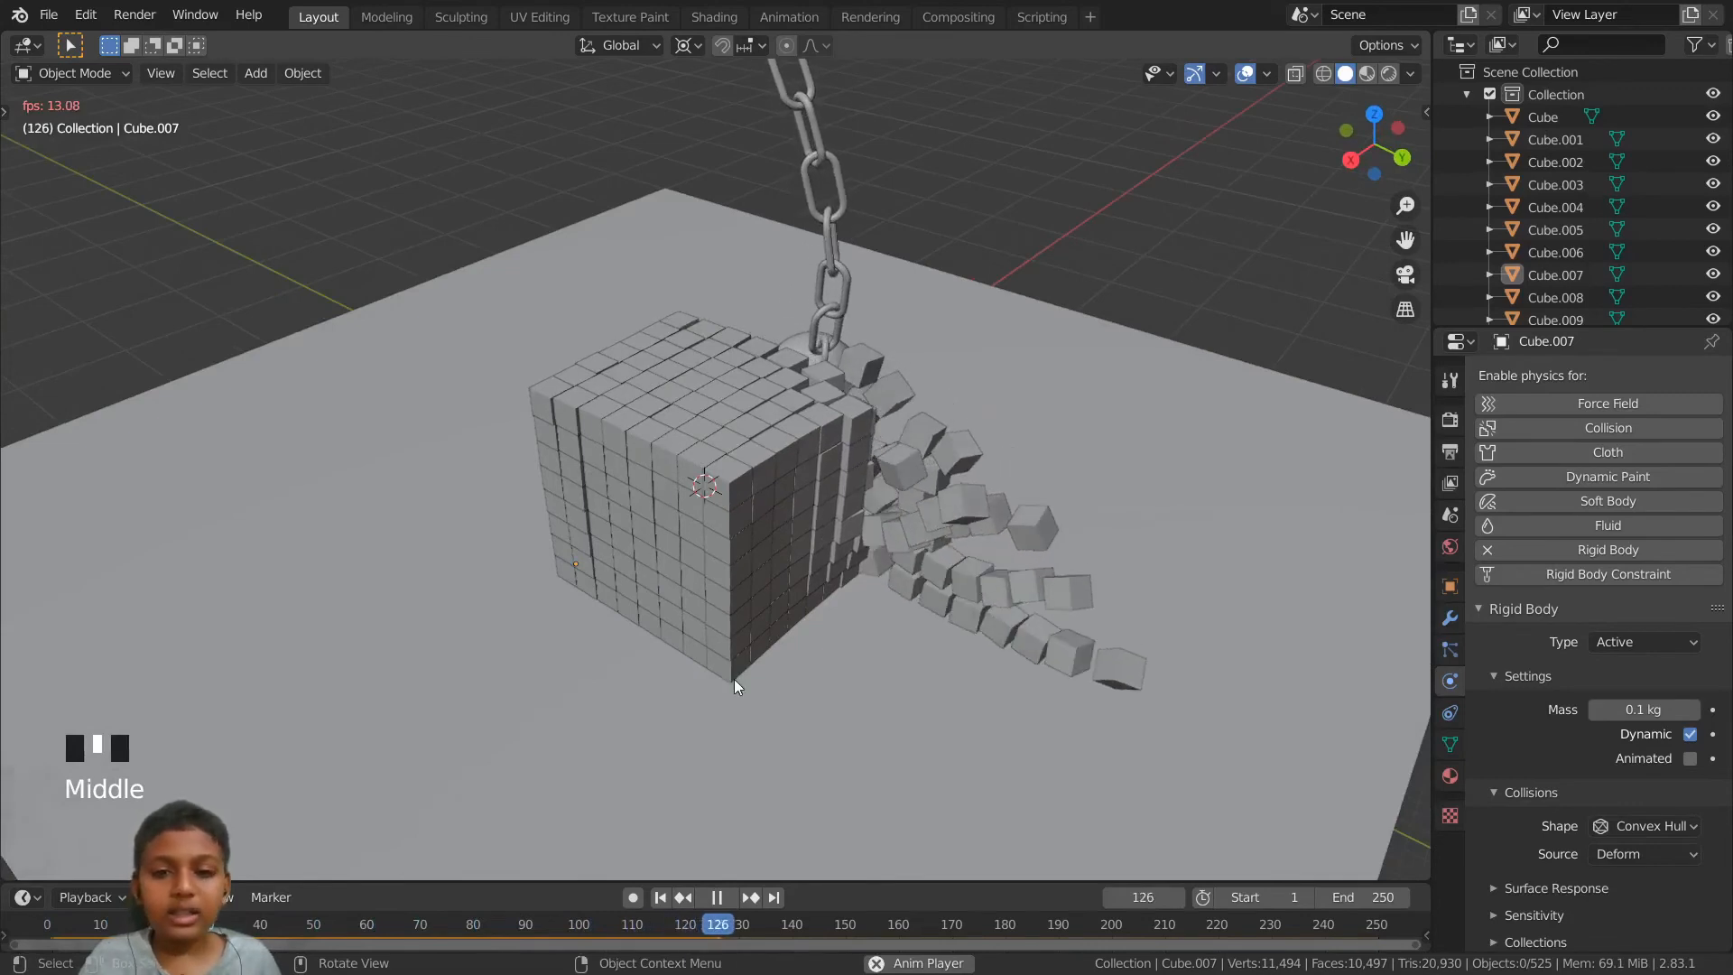
- Stop the playback and return the timeline to frame 0
key("space")
left_click_drag(761, 935, 48, 923)
scroll(1160, 403, "down", 6)
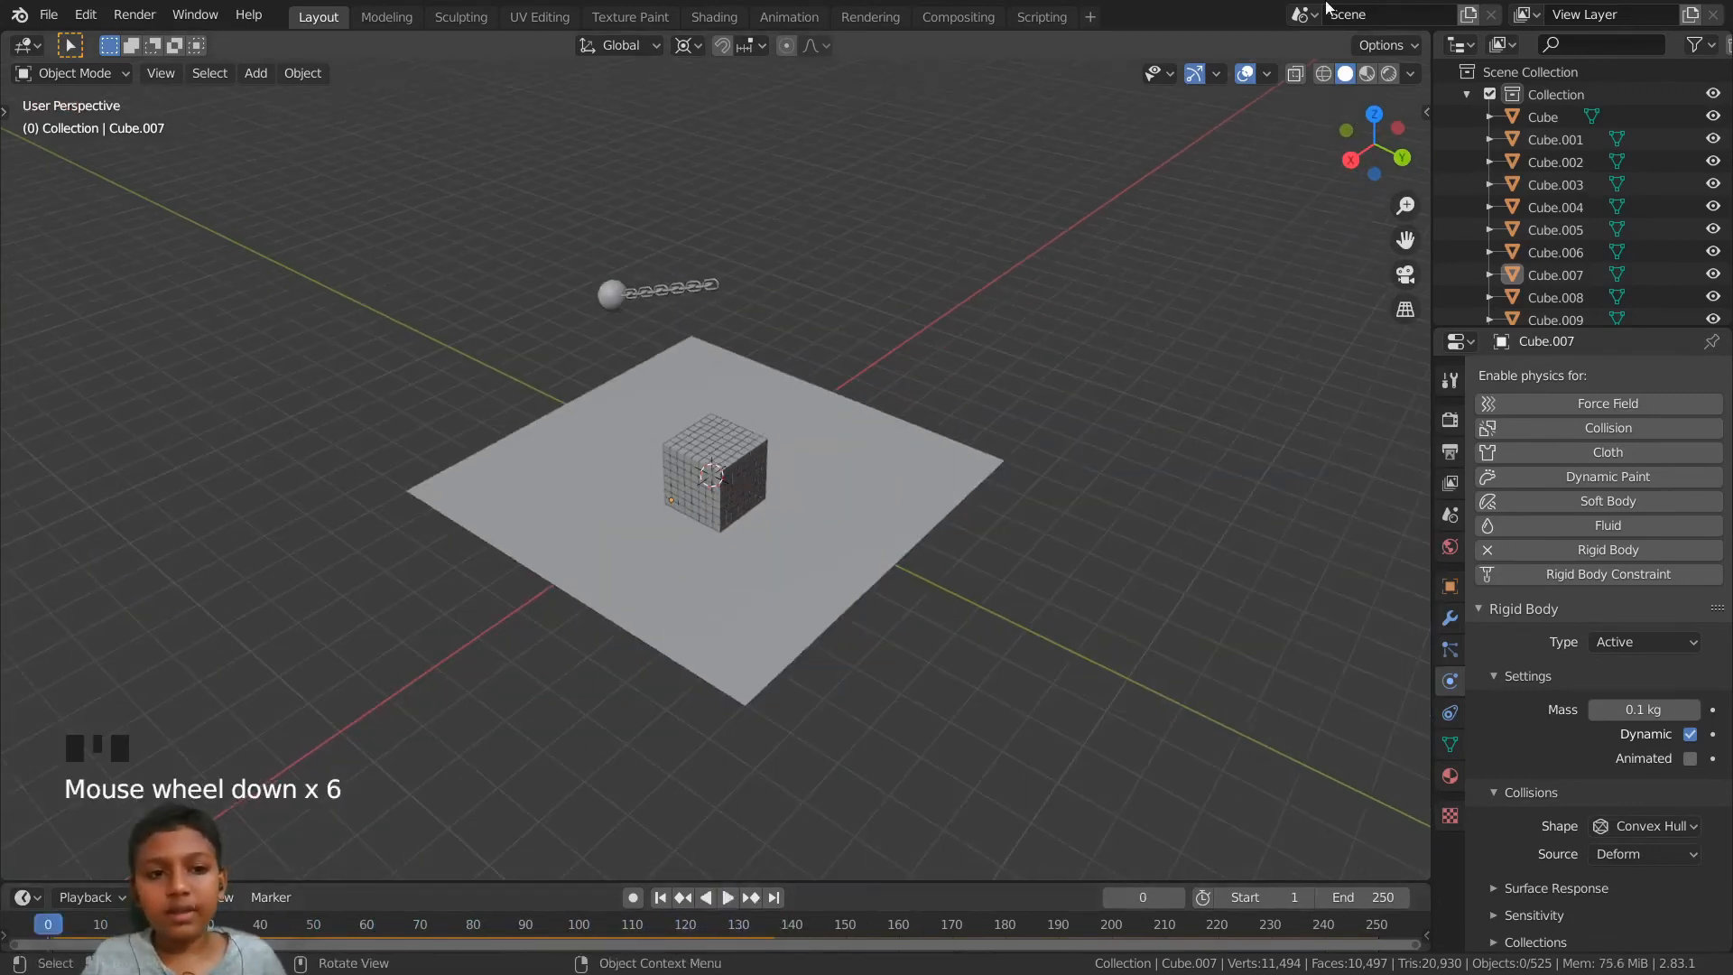
- Examine from above how the block of cubes lines up with the wrecking ball and its chain
left_click(1374, 113)
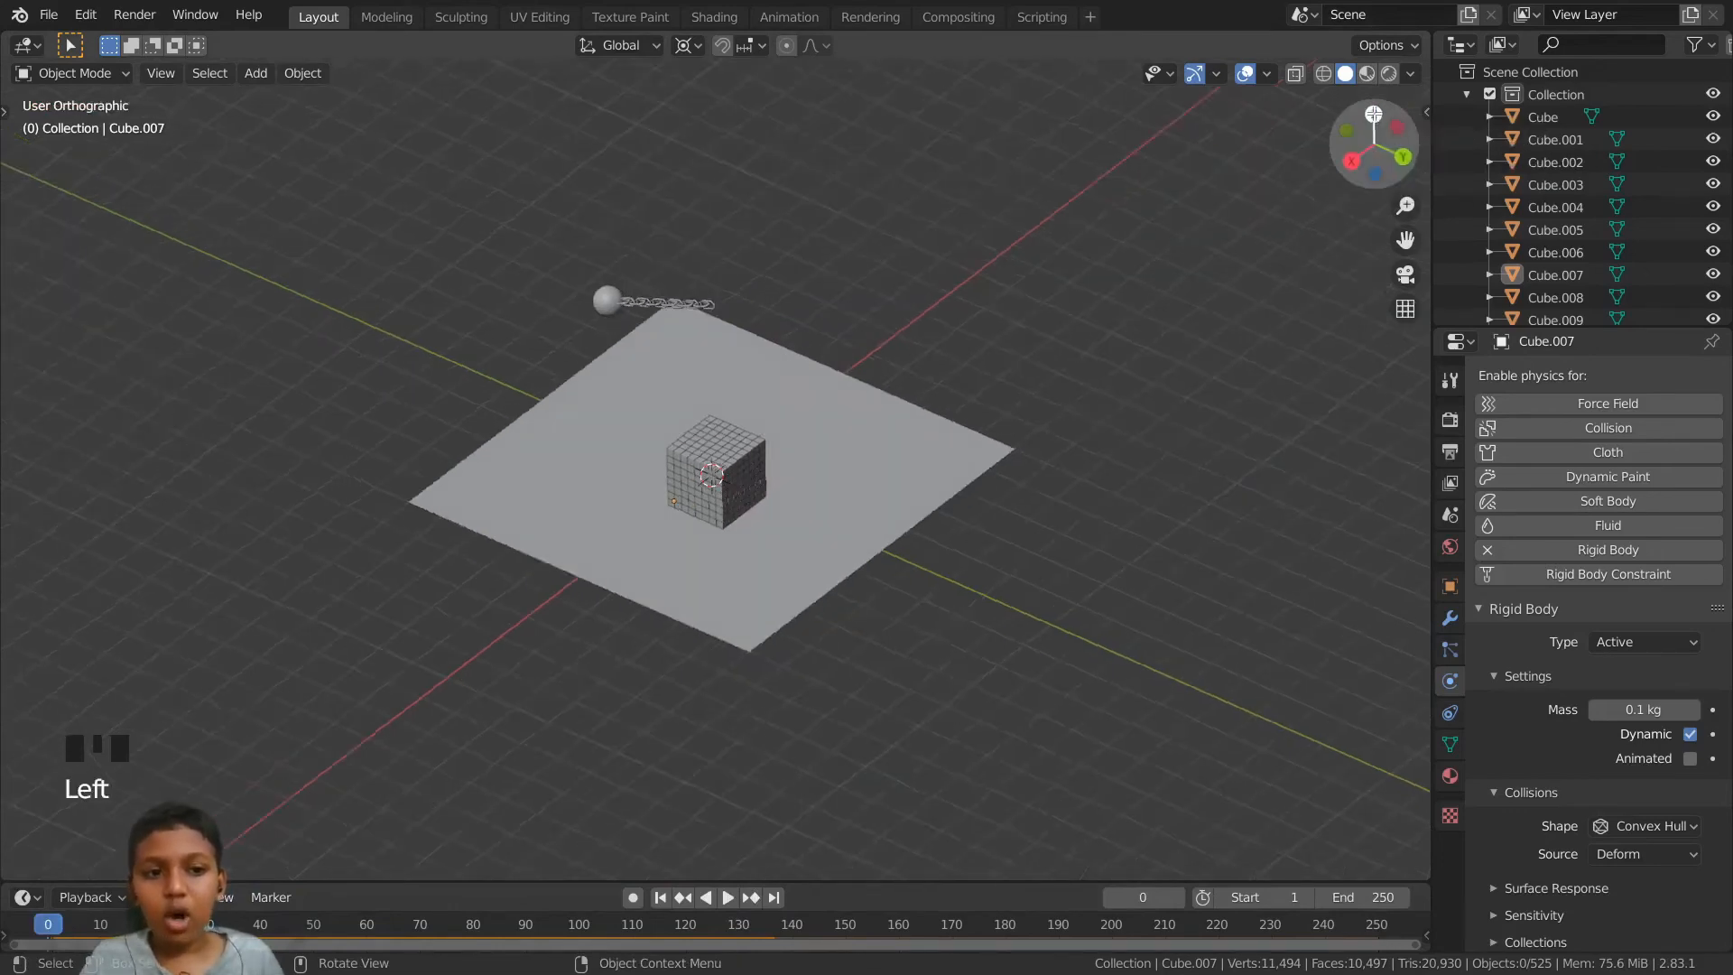
middle_click_drag(1011, 391, 854, 355)
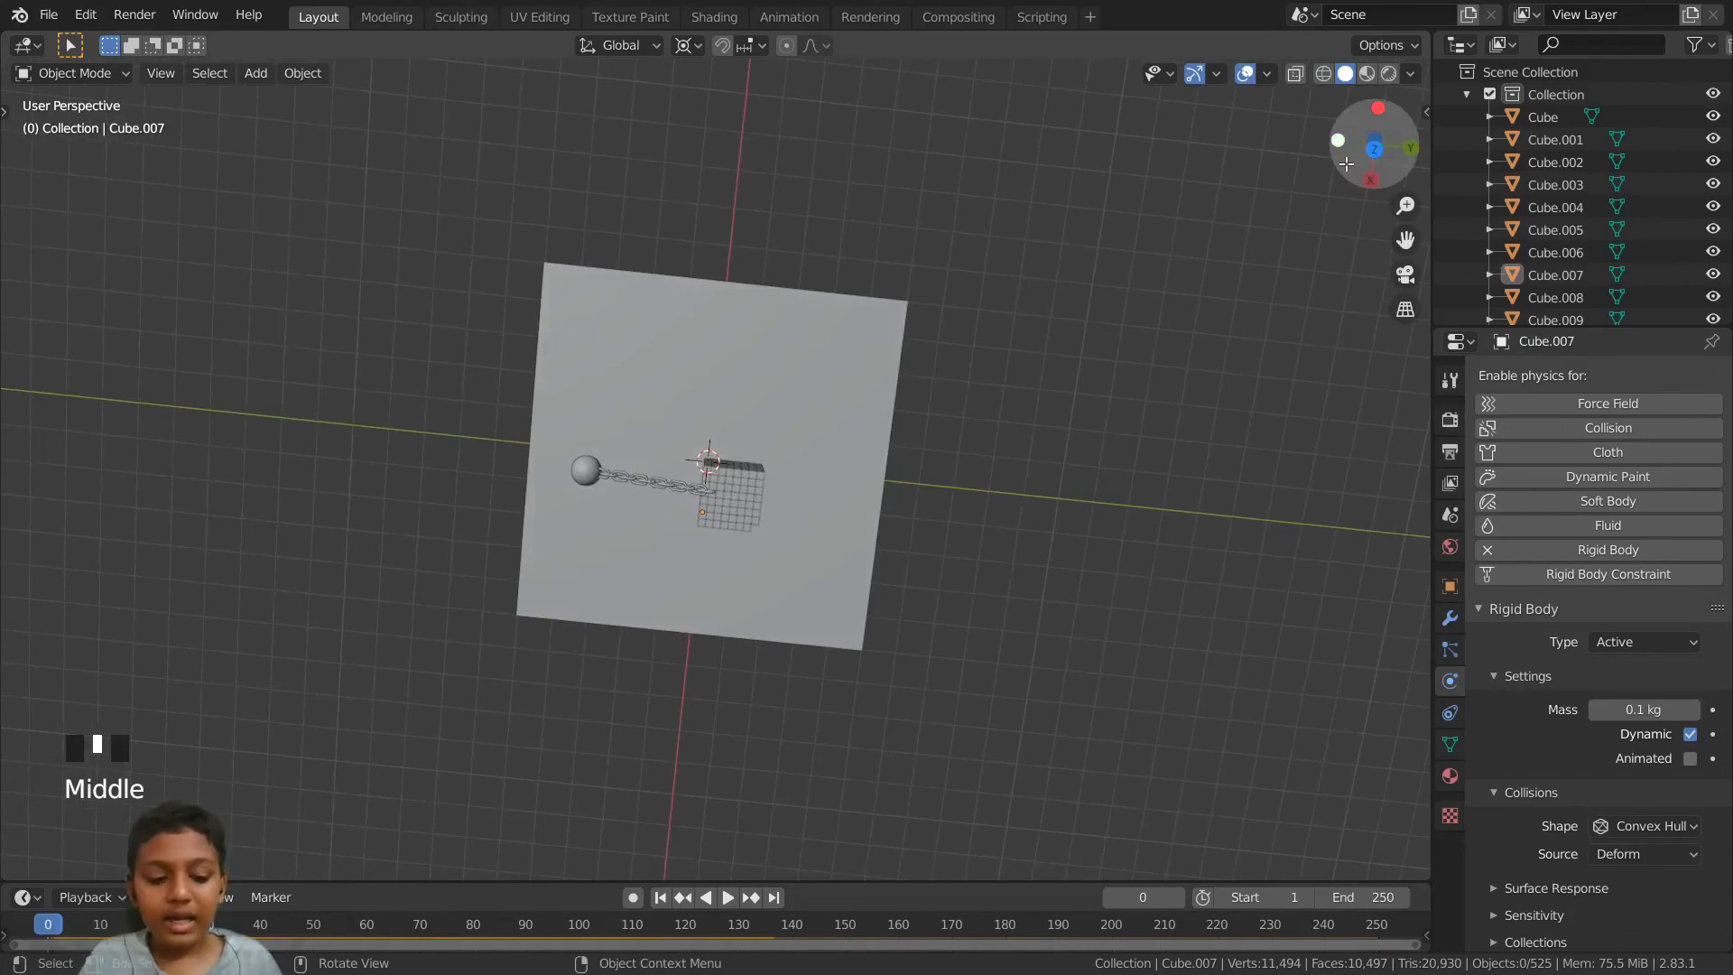
key("KP_7")
scroll(707, 440, "up", 2)
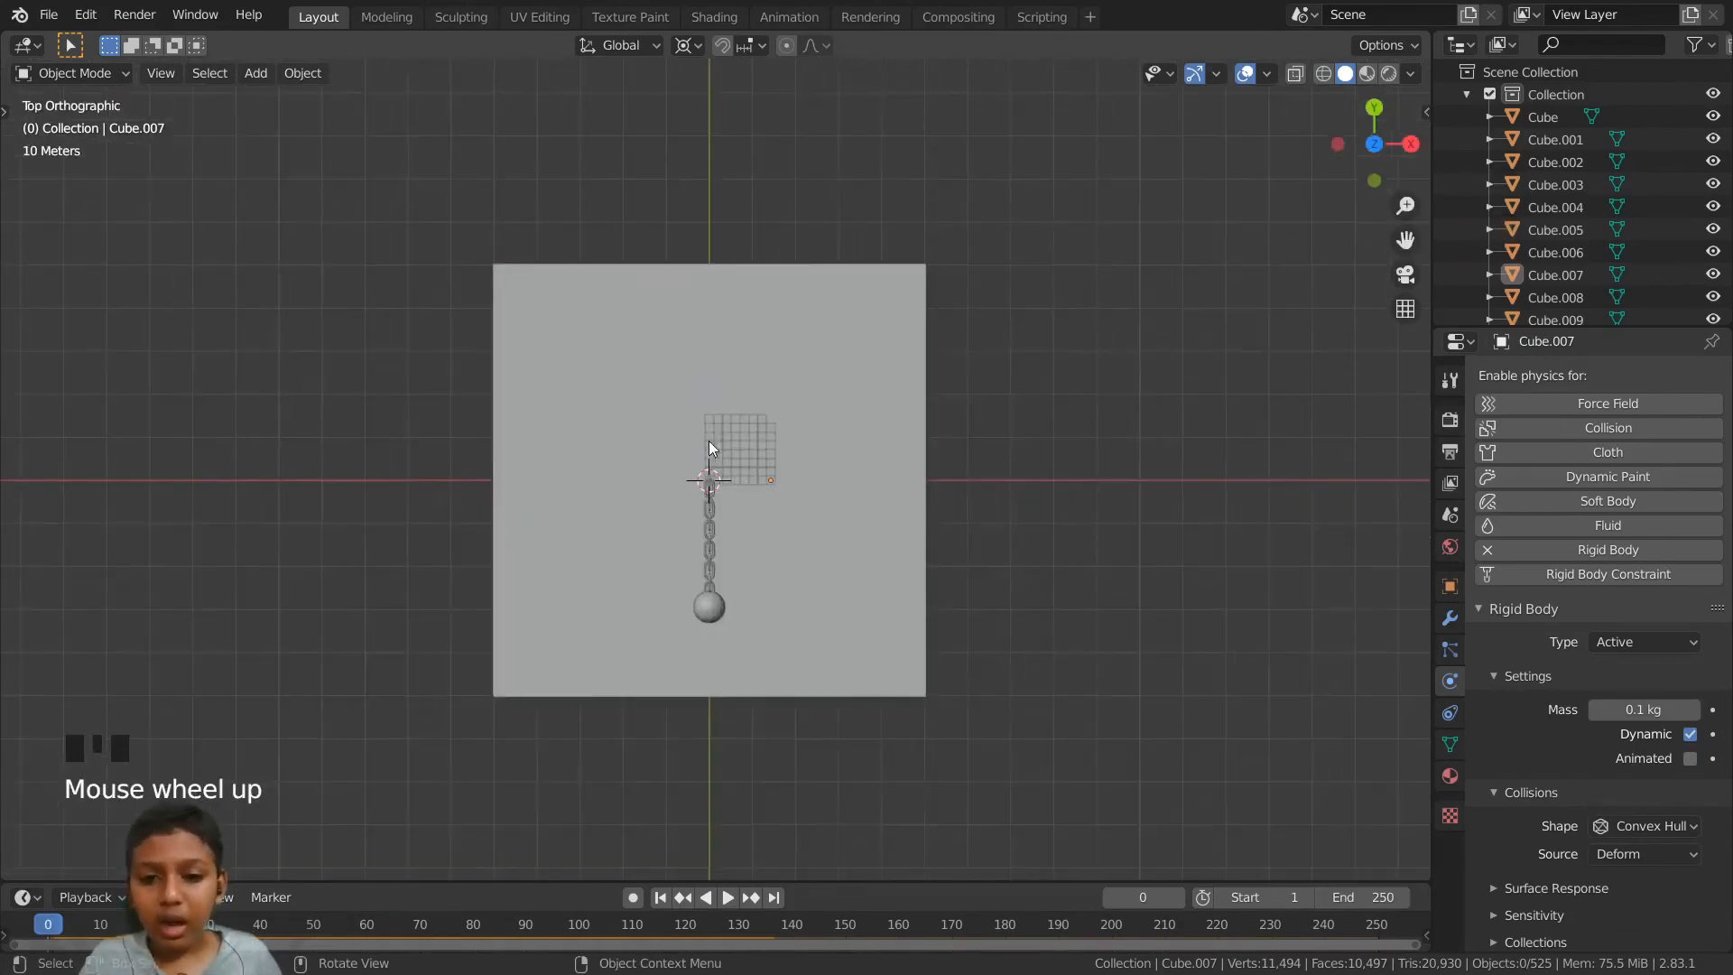
scroll(765, 432, "up", 8)
scroll(869, 337, "down", 5)
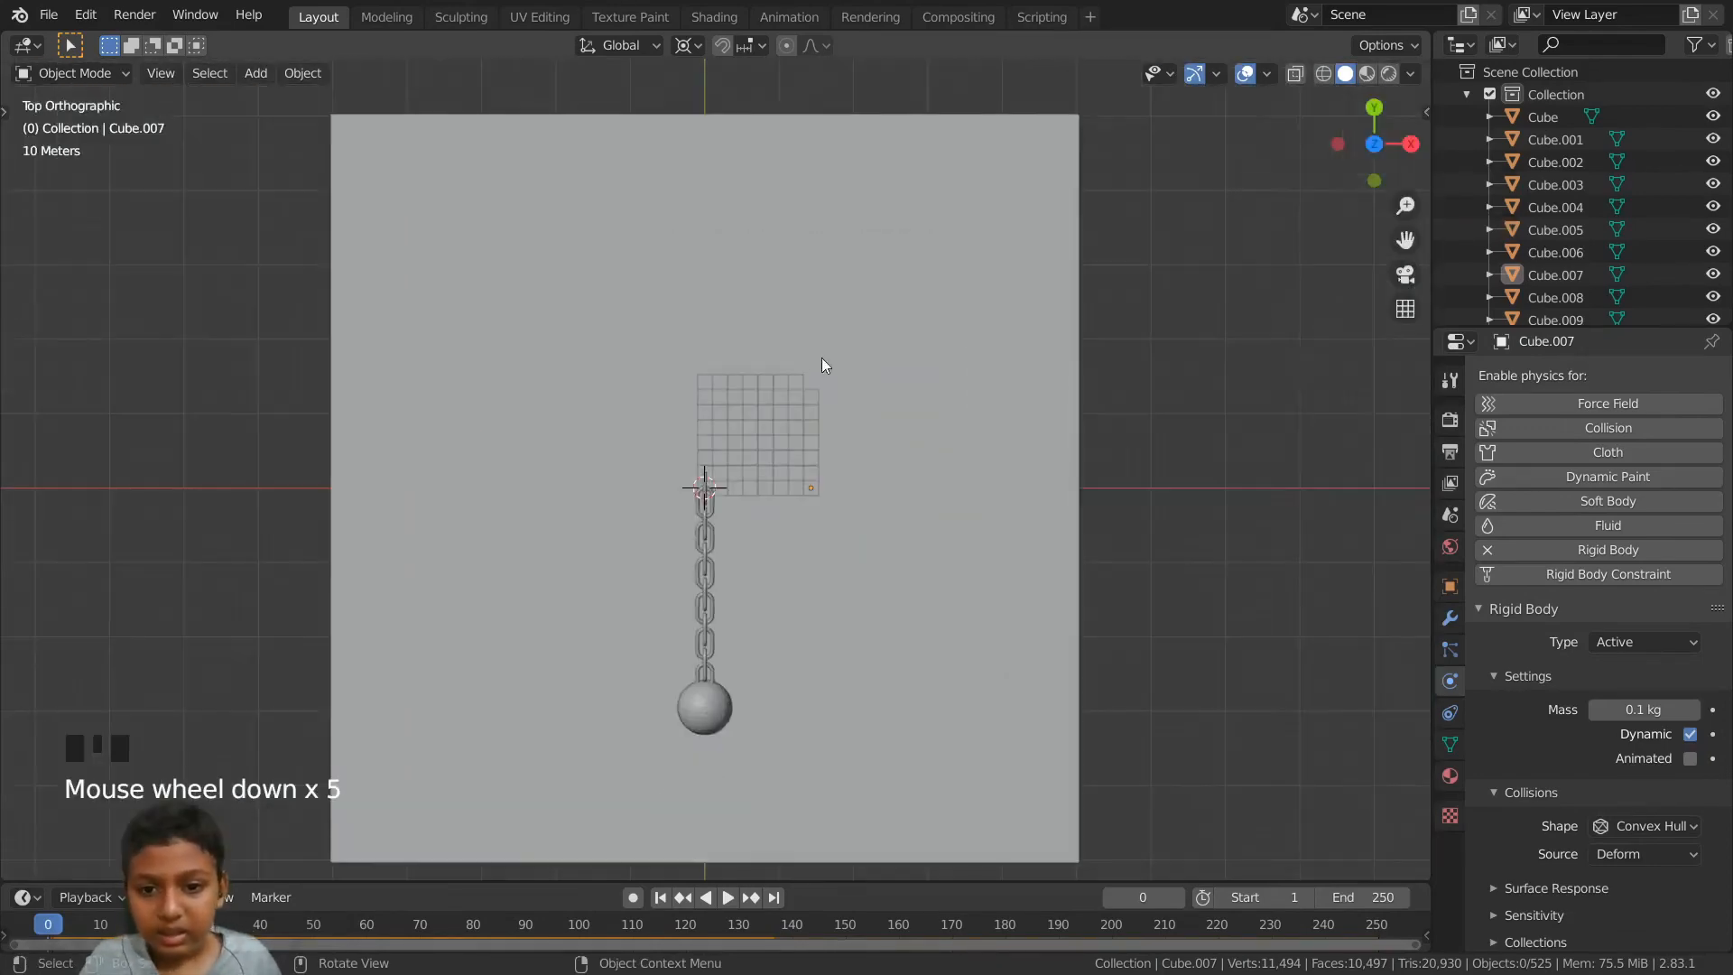
middle_click_drag(785, 442, 572, 271)
- Try to select the block's cubes through their full depth in the front view with X-ray
key("KP_1")
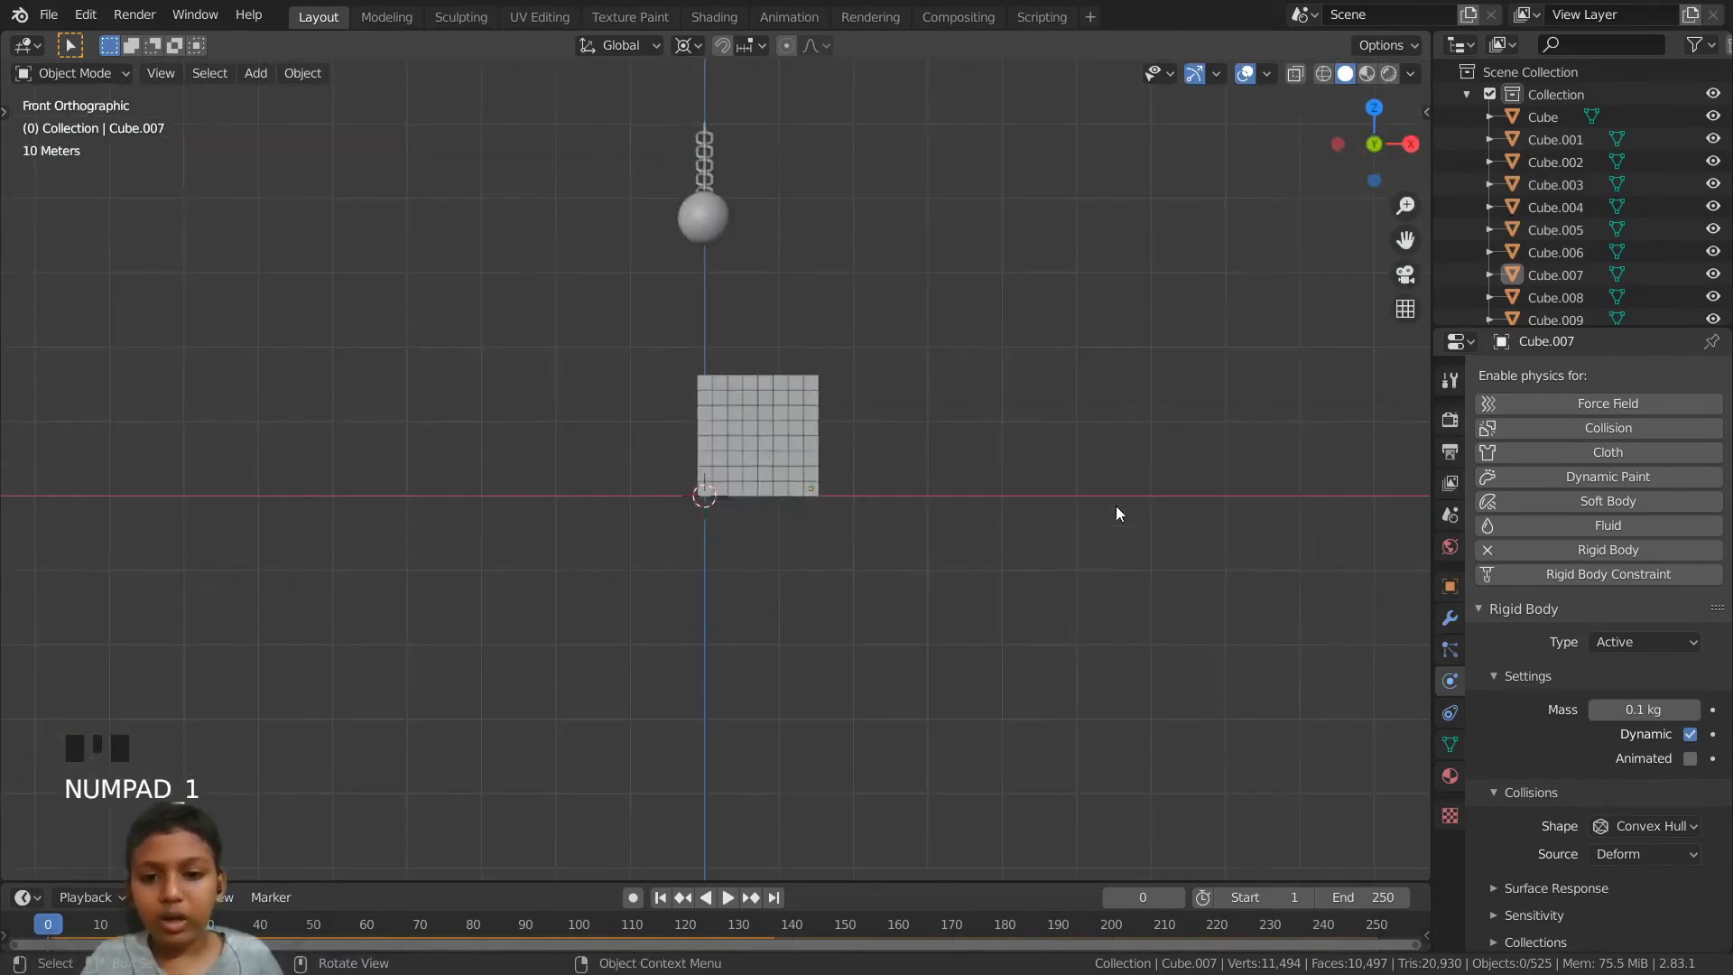
key("alt+z")
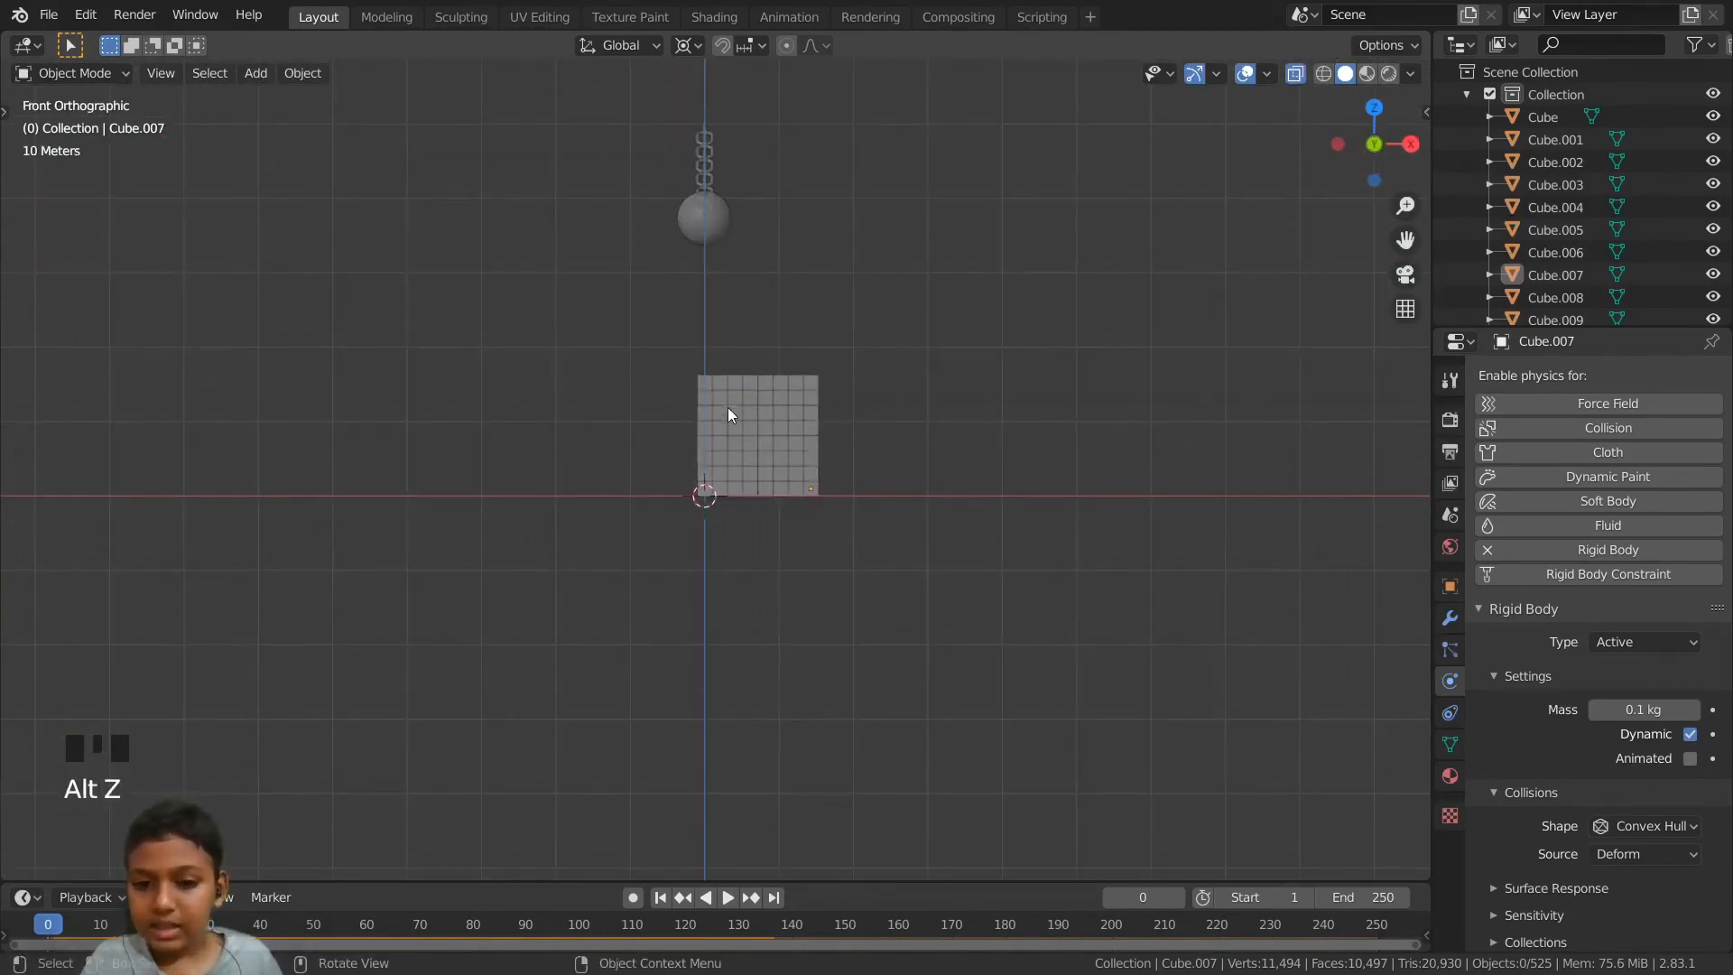
left_click_drag(671, 327, 869, 498)
scroll(897, 485, "down", 2)
middle_click_drag(896, 485, 727, 403)
scroll(846, 511, "up", 2)
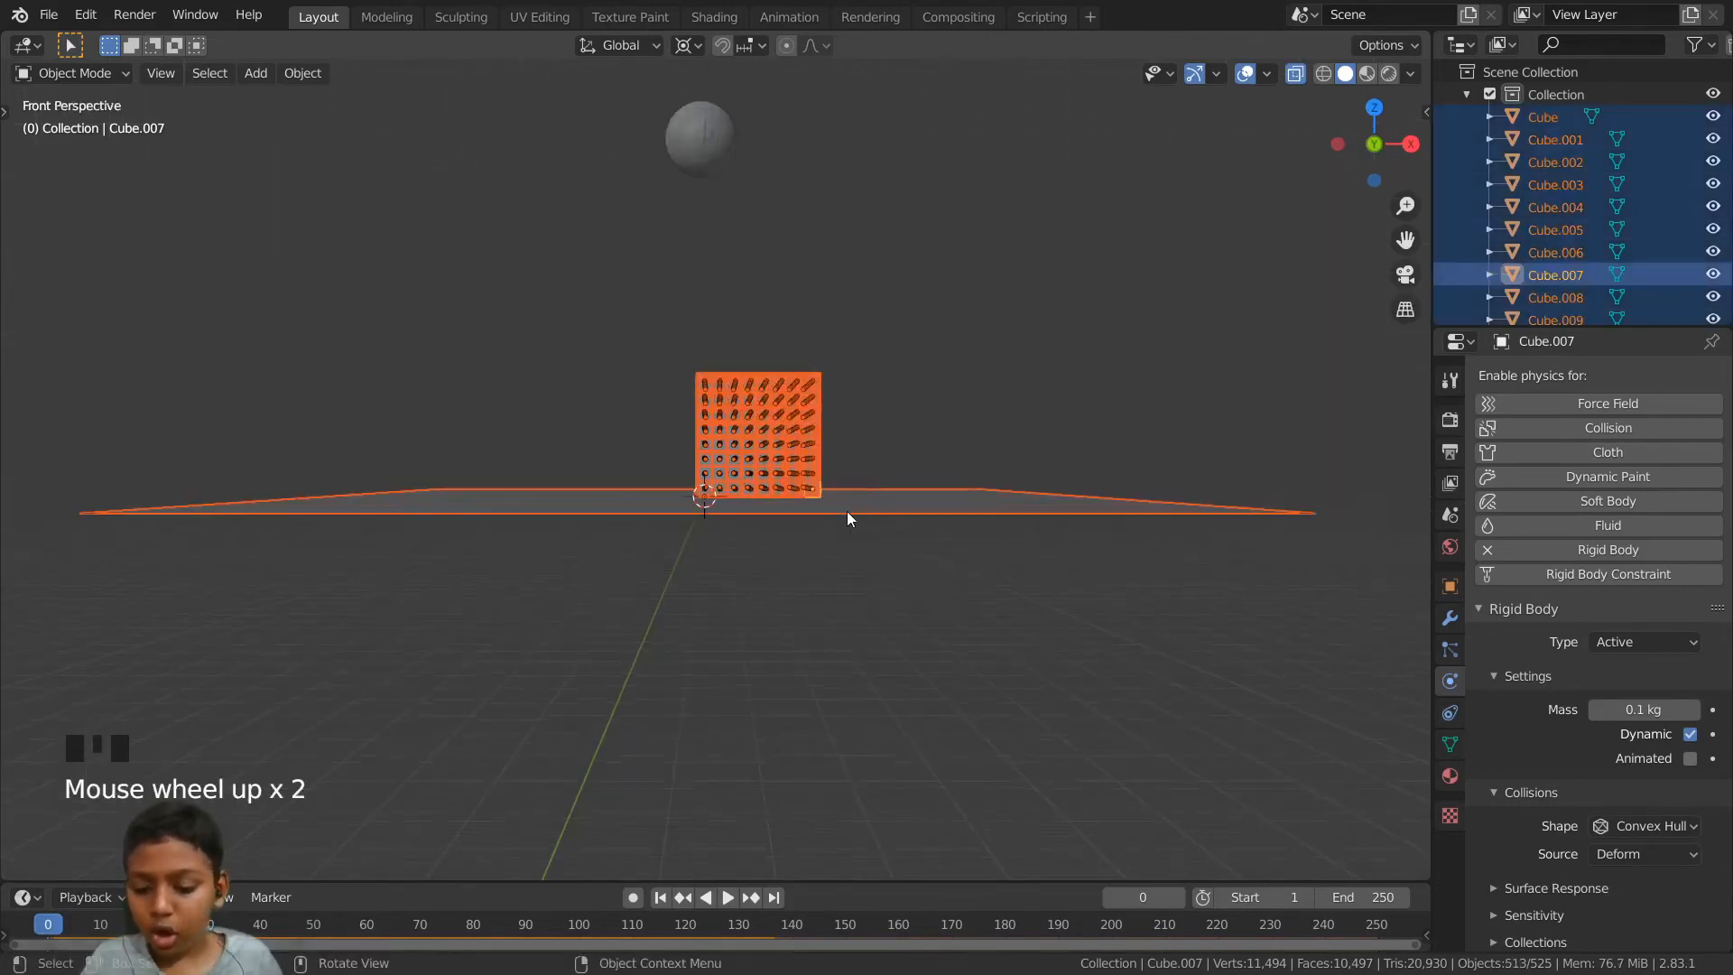
key("alt+z")
key("KP_1")
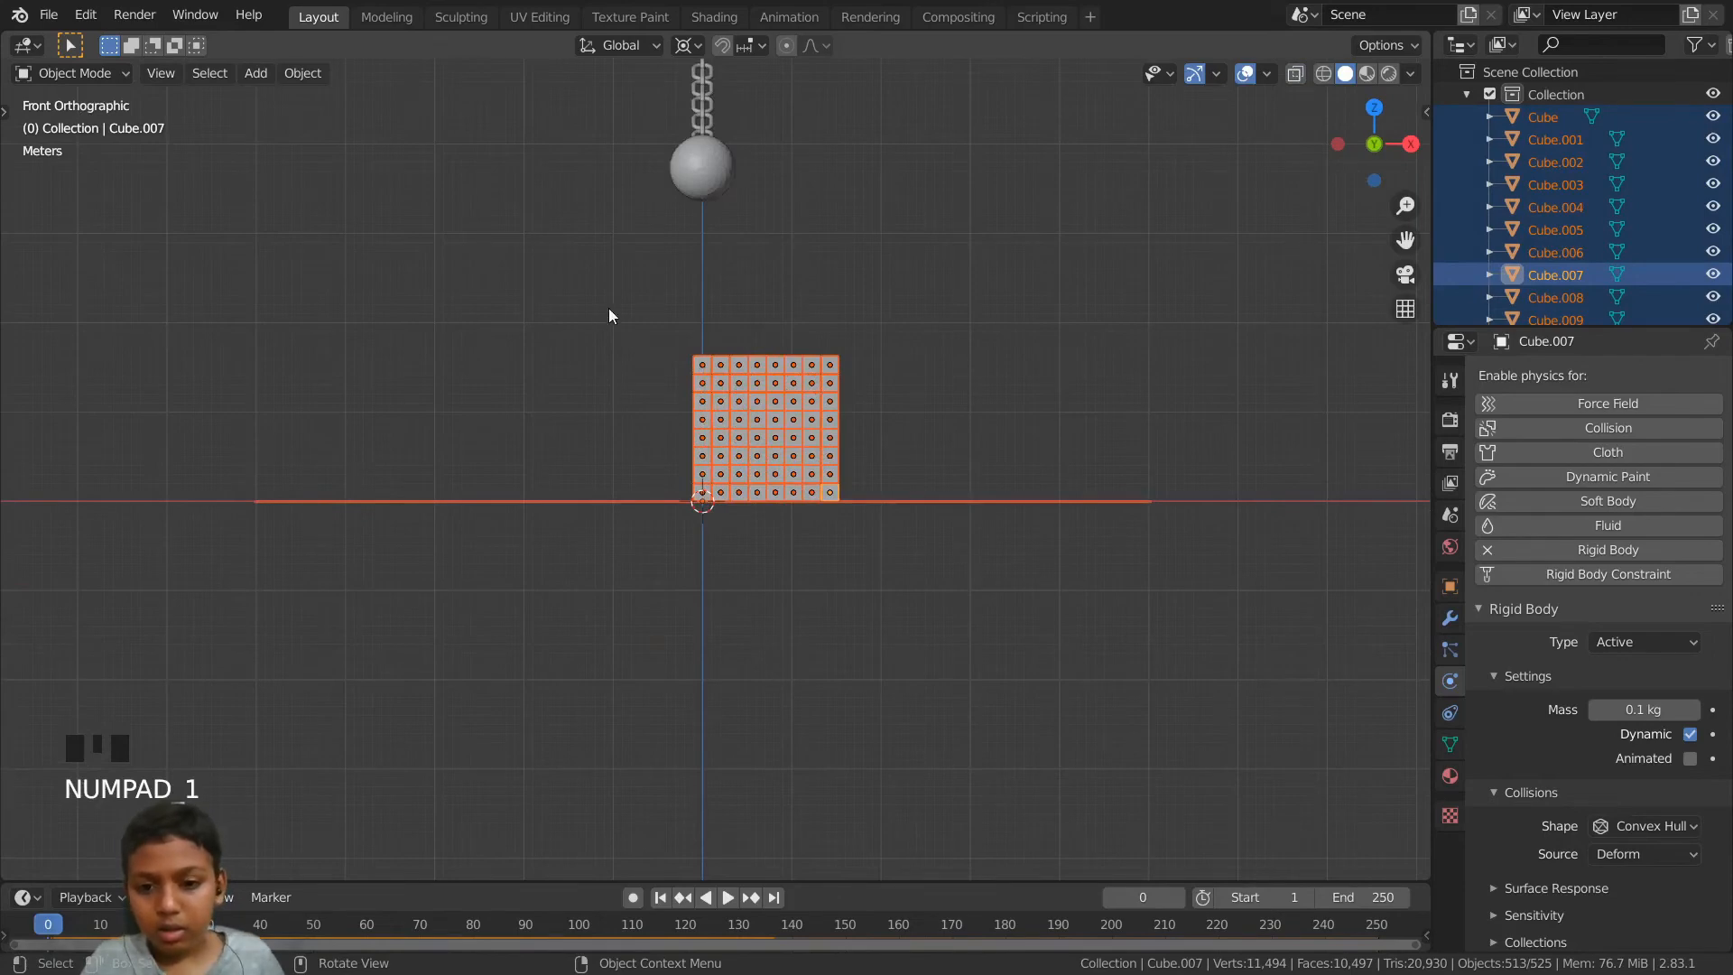
left_click_drag(667, 299, 874, 492)
left_click(959, 366)
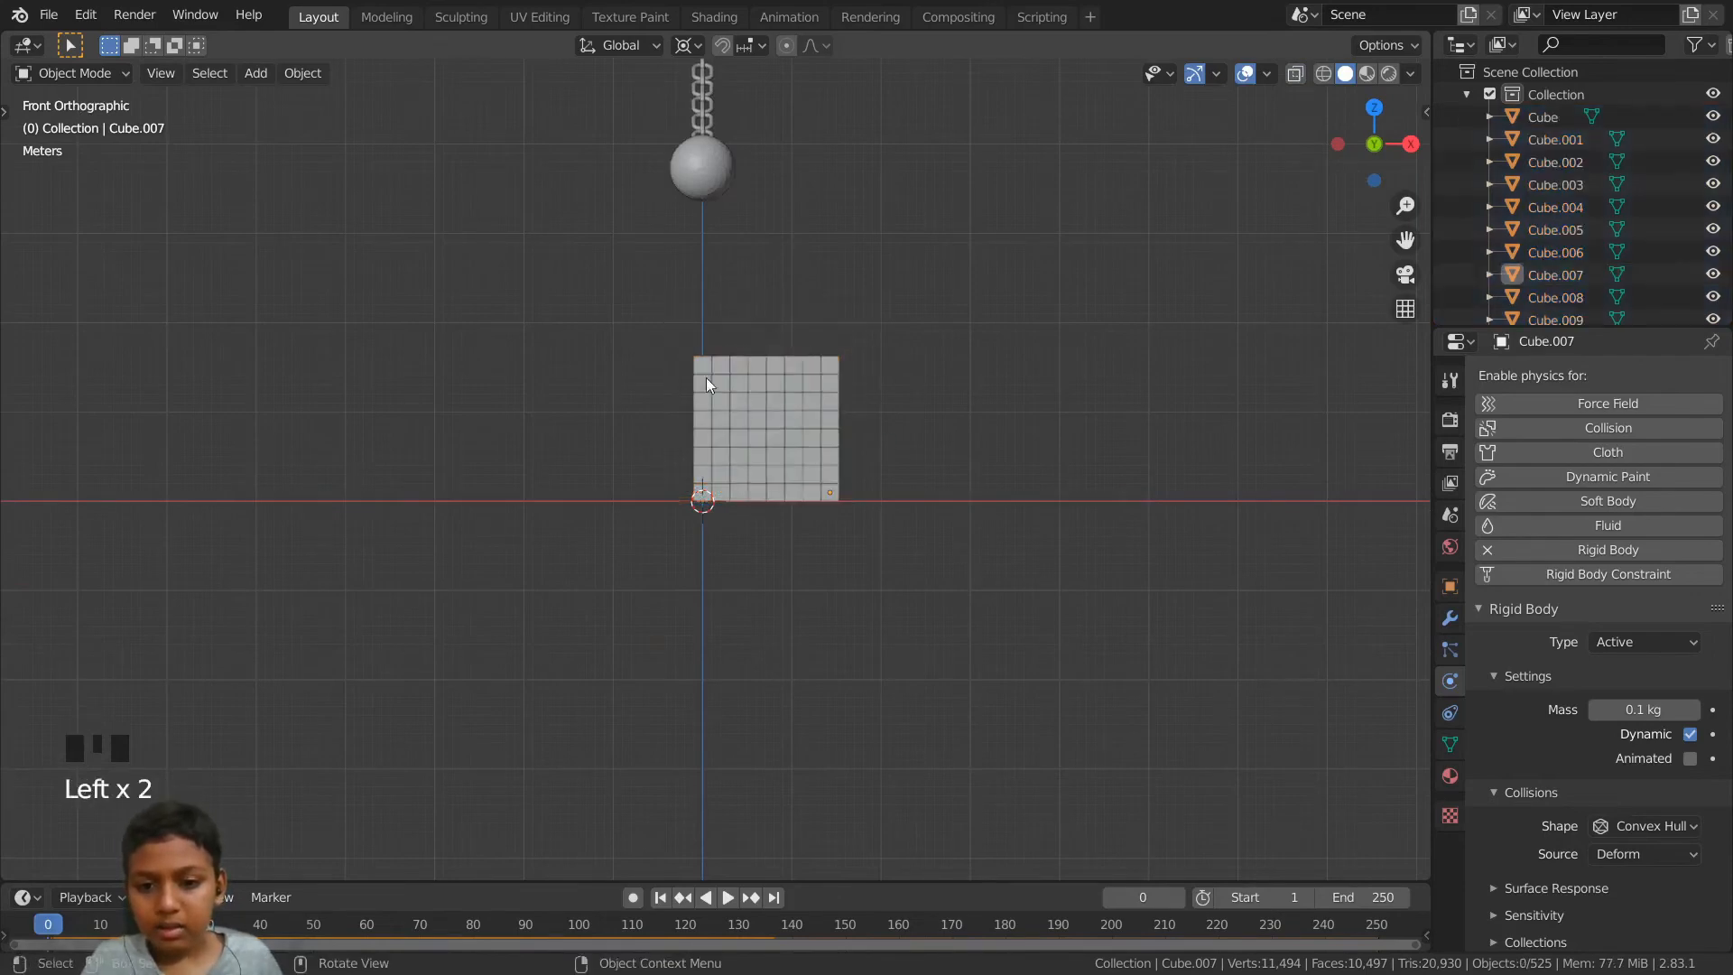
- Return the timeline to frame 0 and select all the block's cubes through its depth with X-ray, leaving out the floor
left_click_drag(647, 308, 863, 487)
key("space")
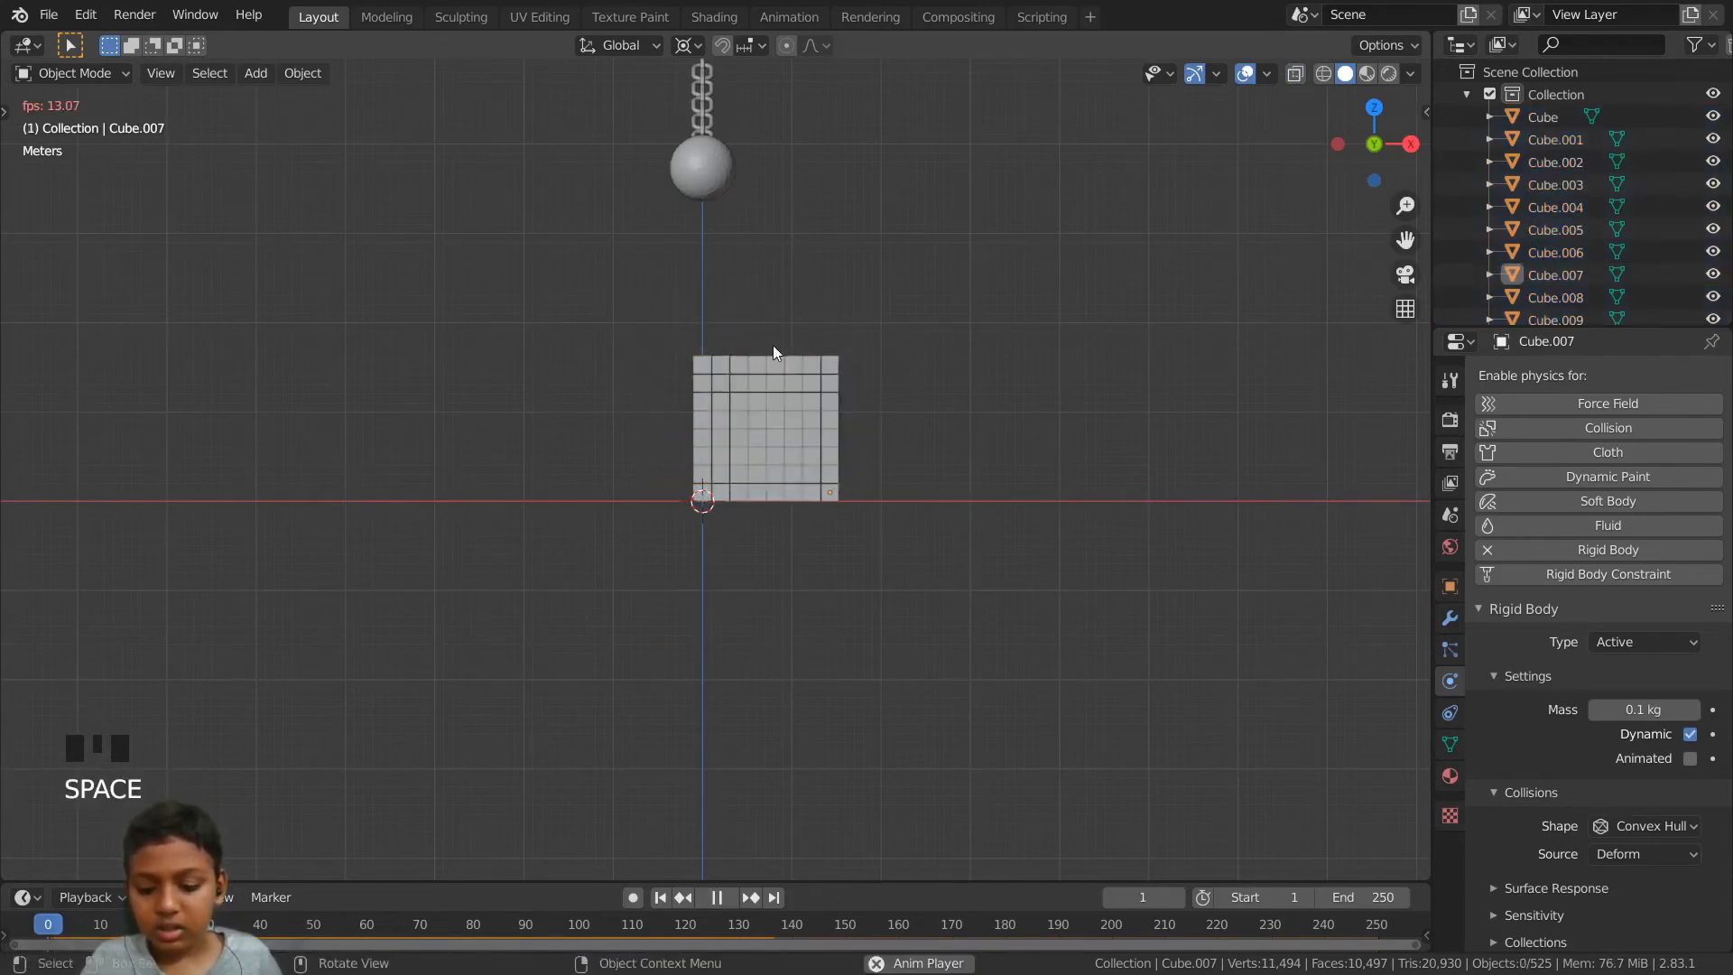
key("alt+z")
key("Left")
key("space")
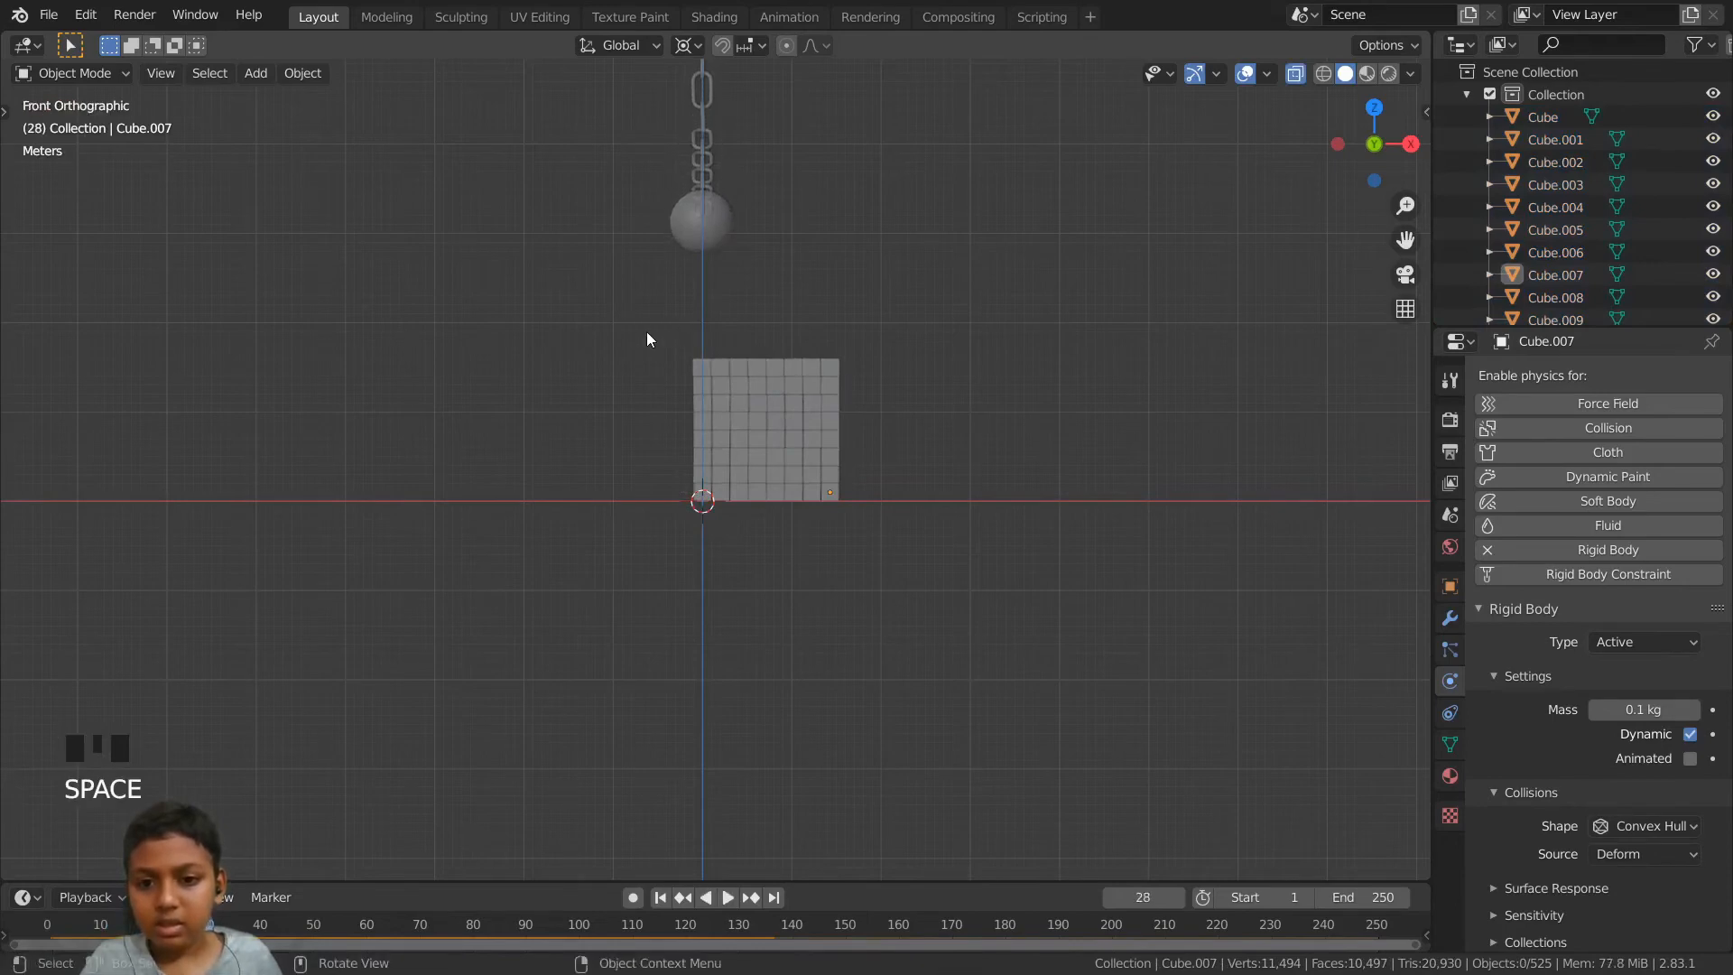
left_click_drag(196, 923, 47, 923)
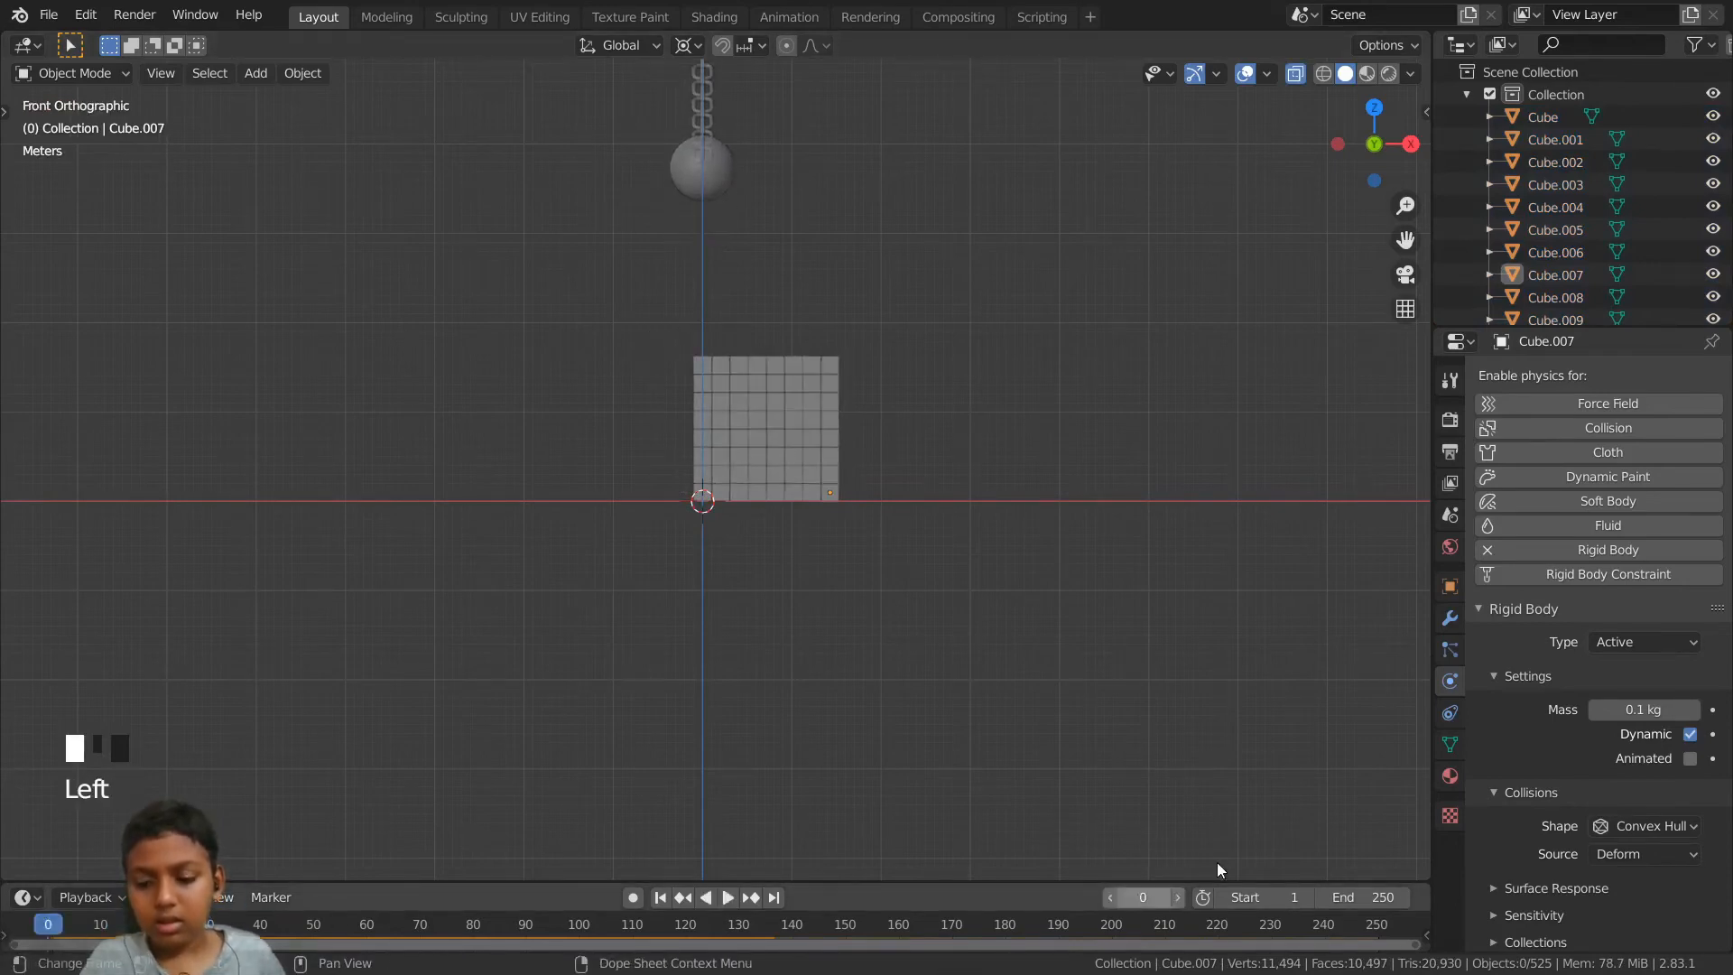
left_click_drag(619, 309, 883, 498)
middle_click_drag(932, 498, 879, 572)
key("alt+z")
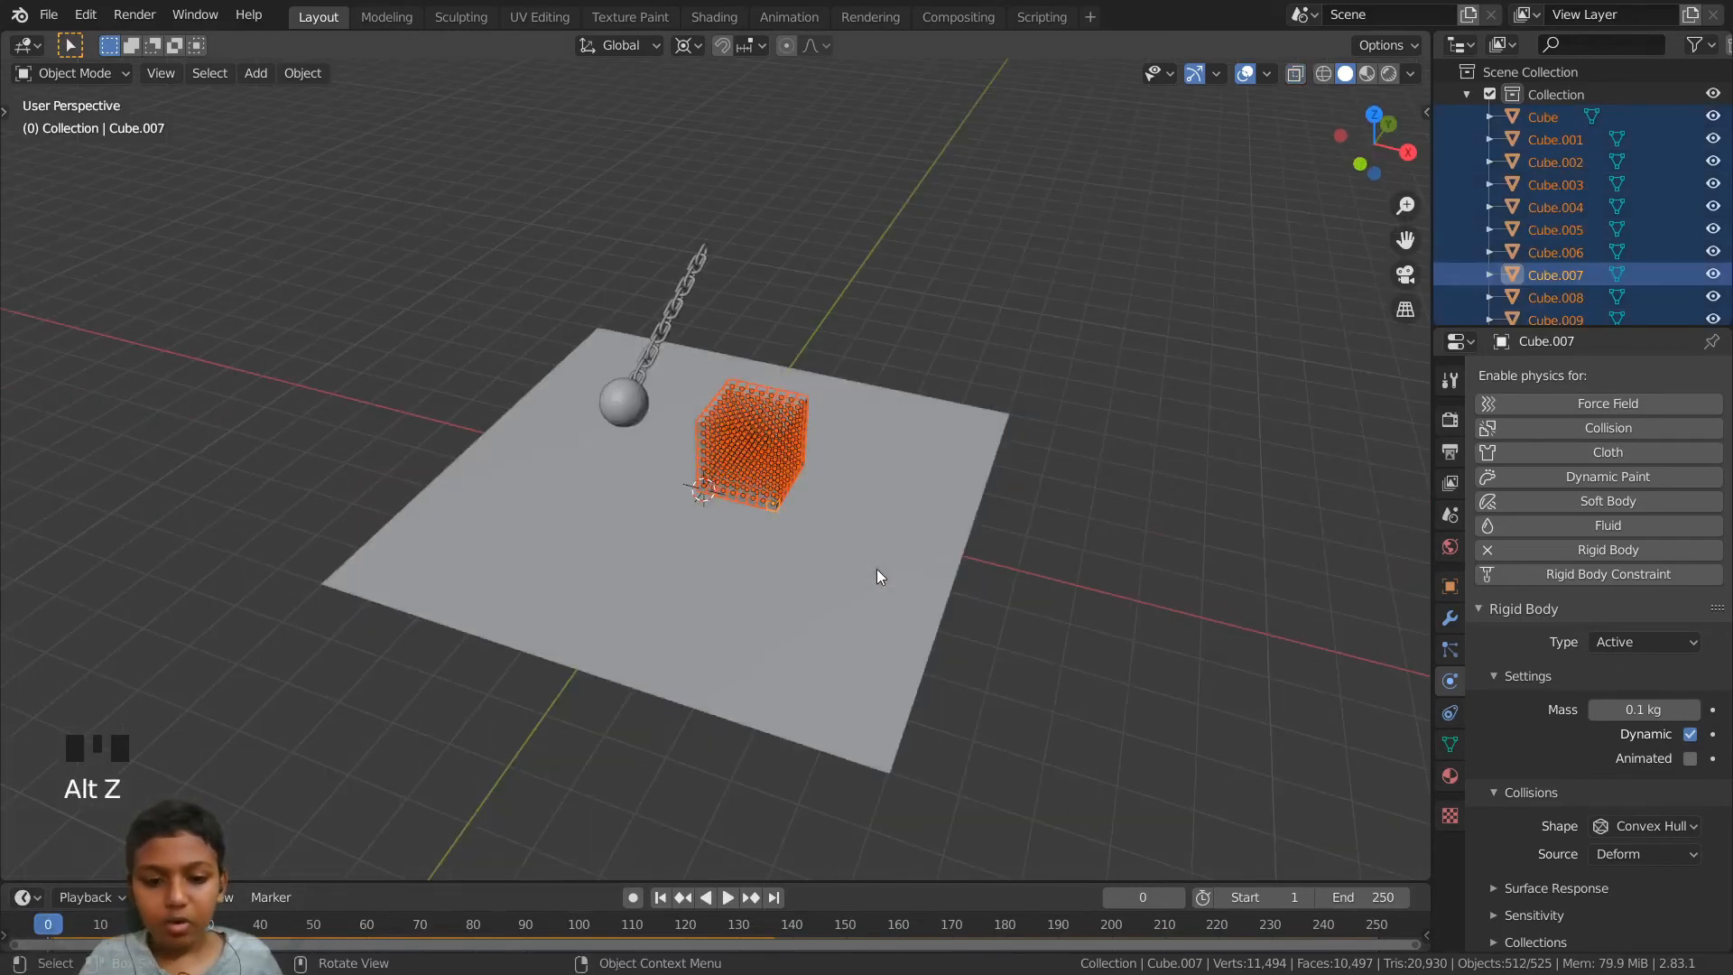
- Move the selected cubes about -6 m along the global X axis in top view, centring the block on the chain
key("KP_7")
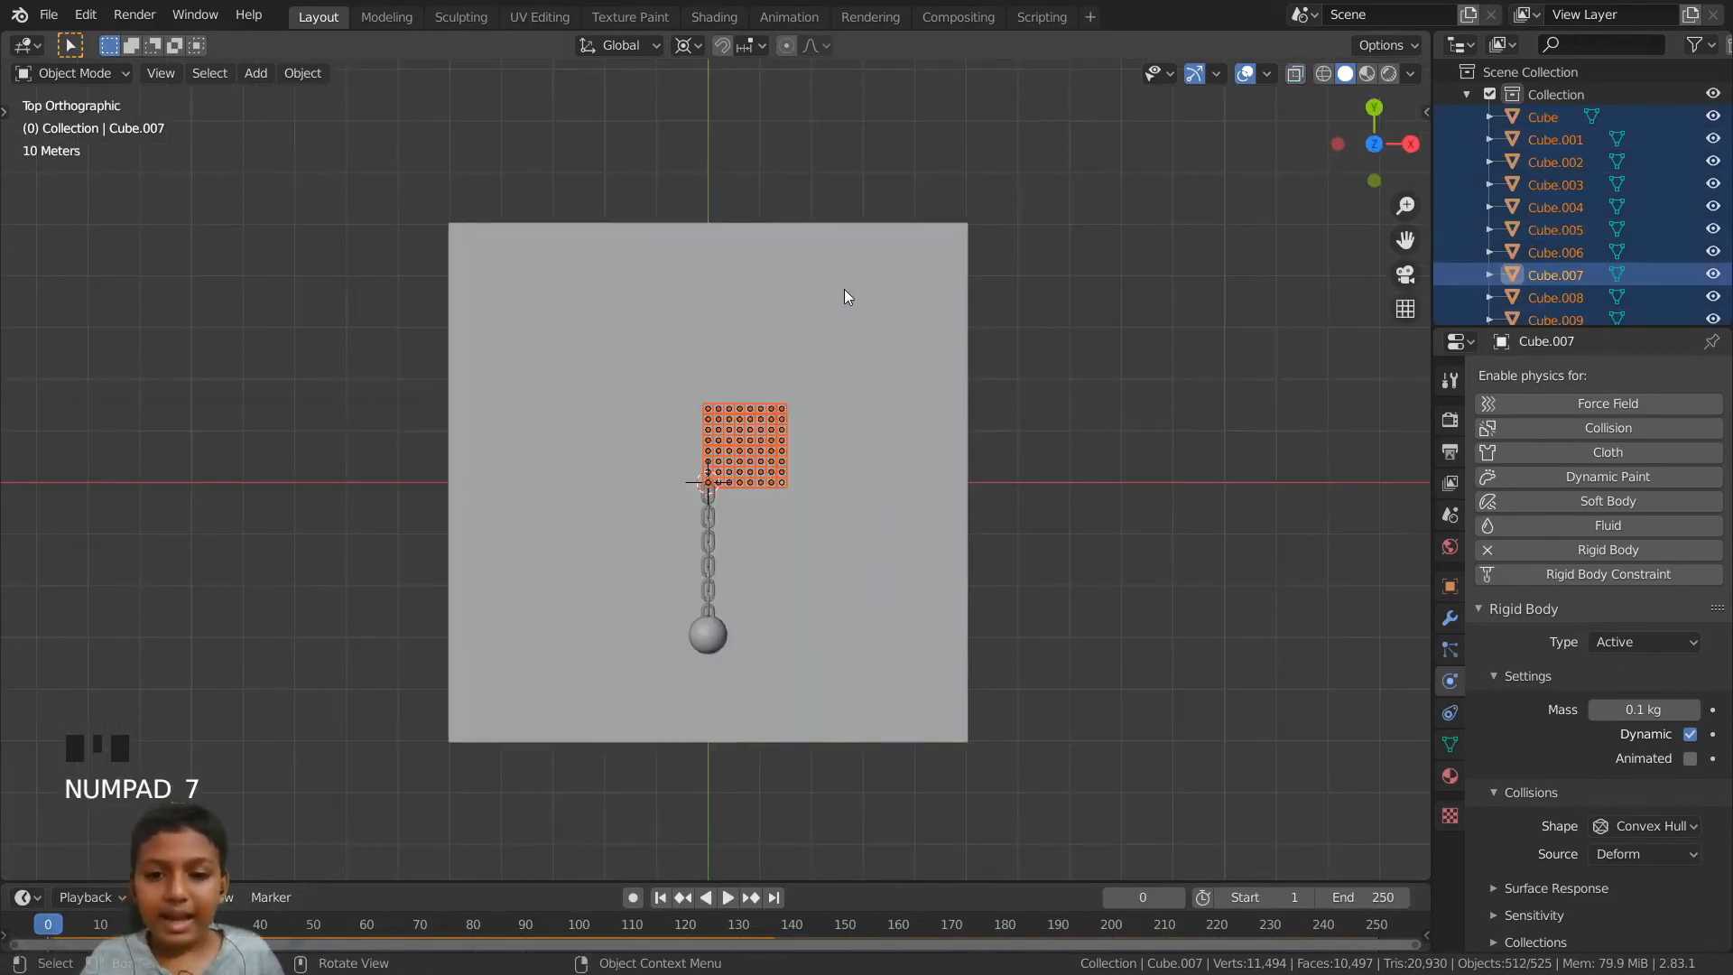
key("g")
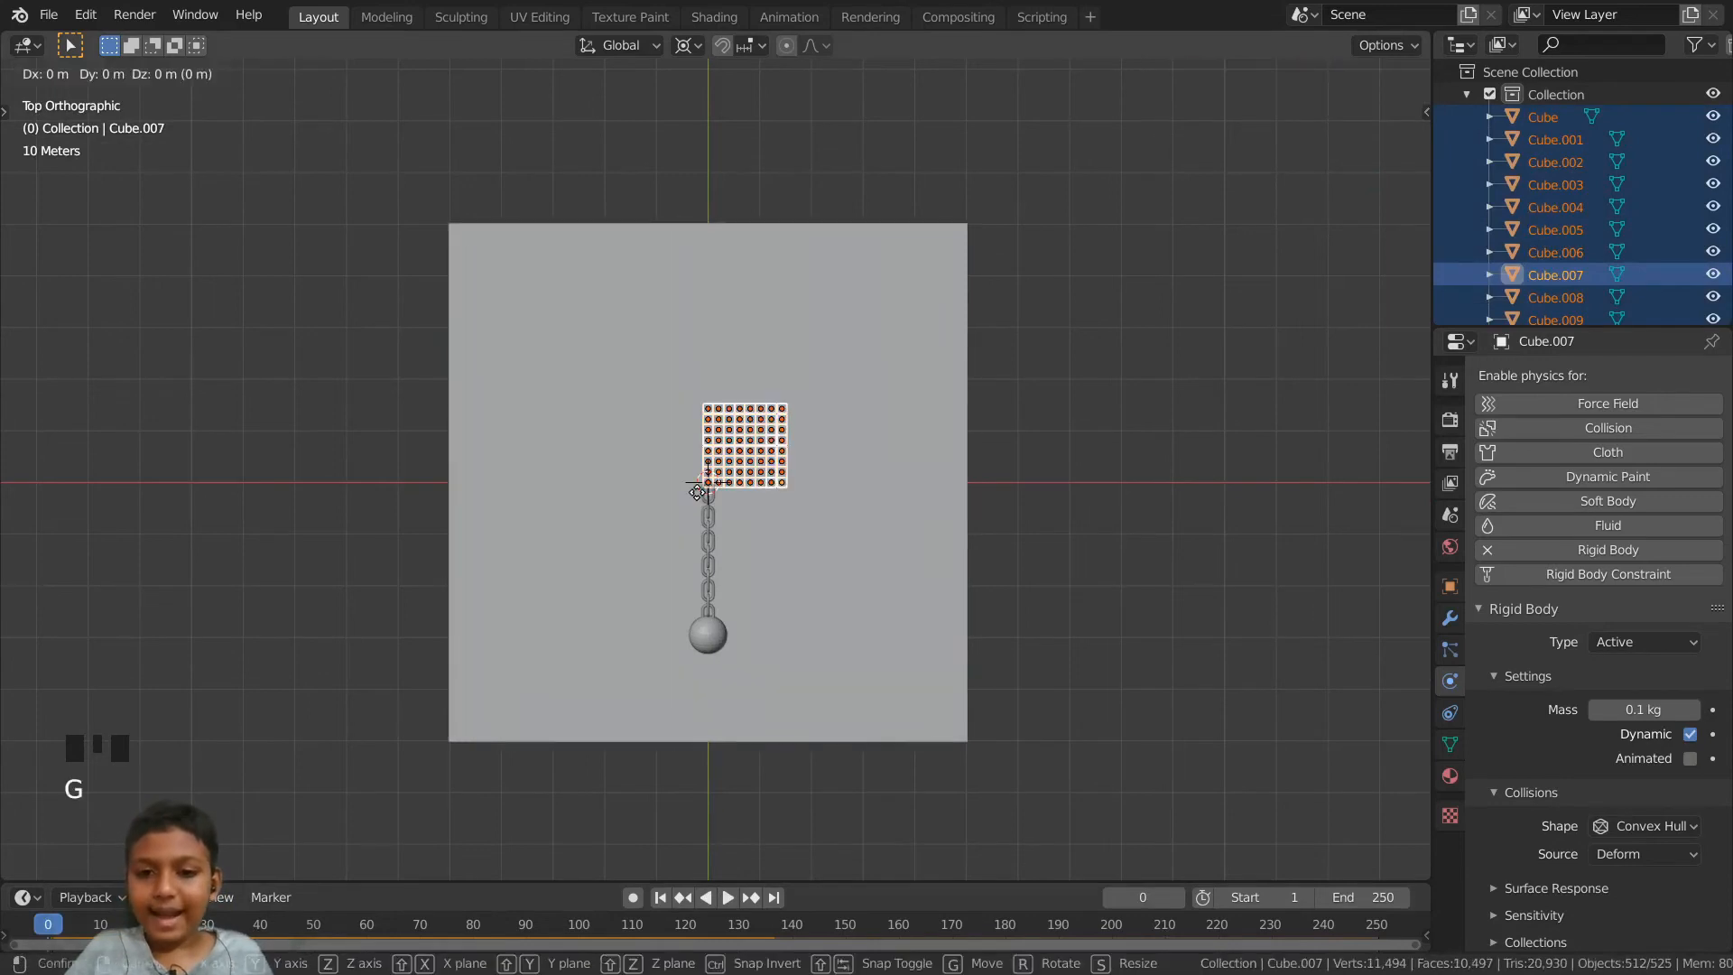
key("x")
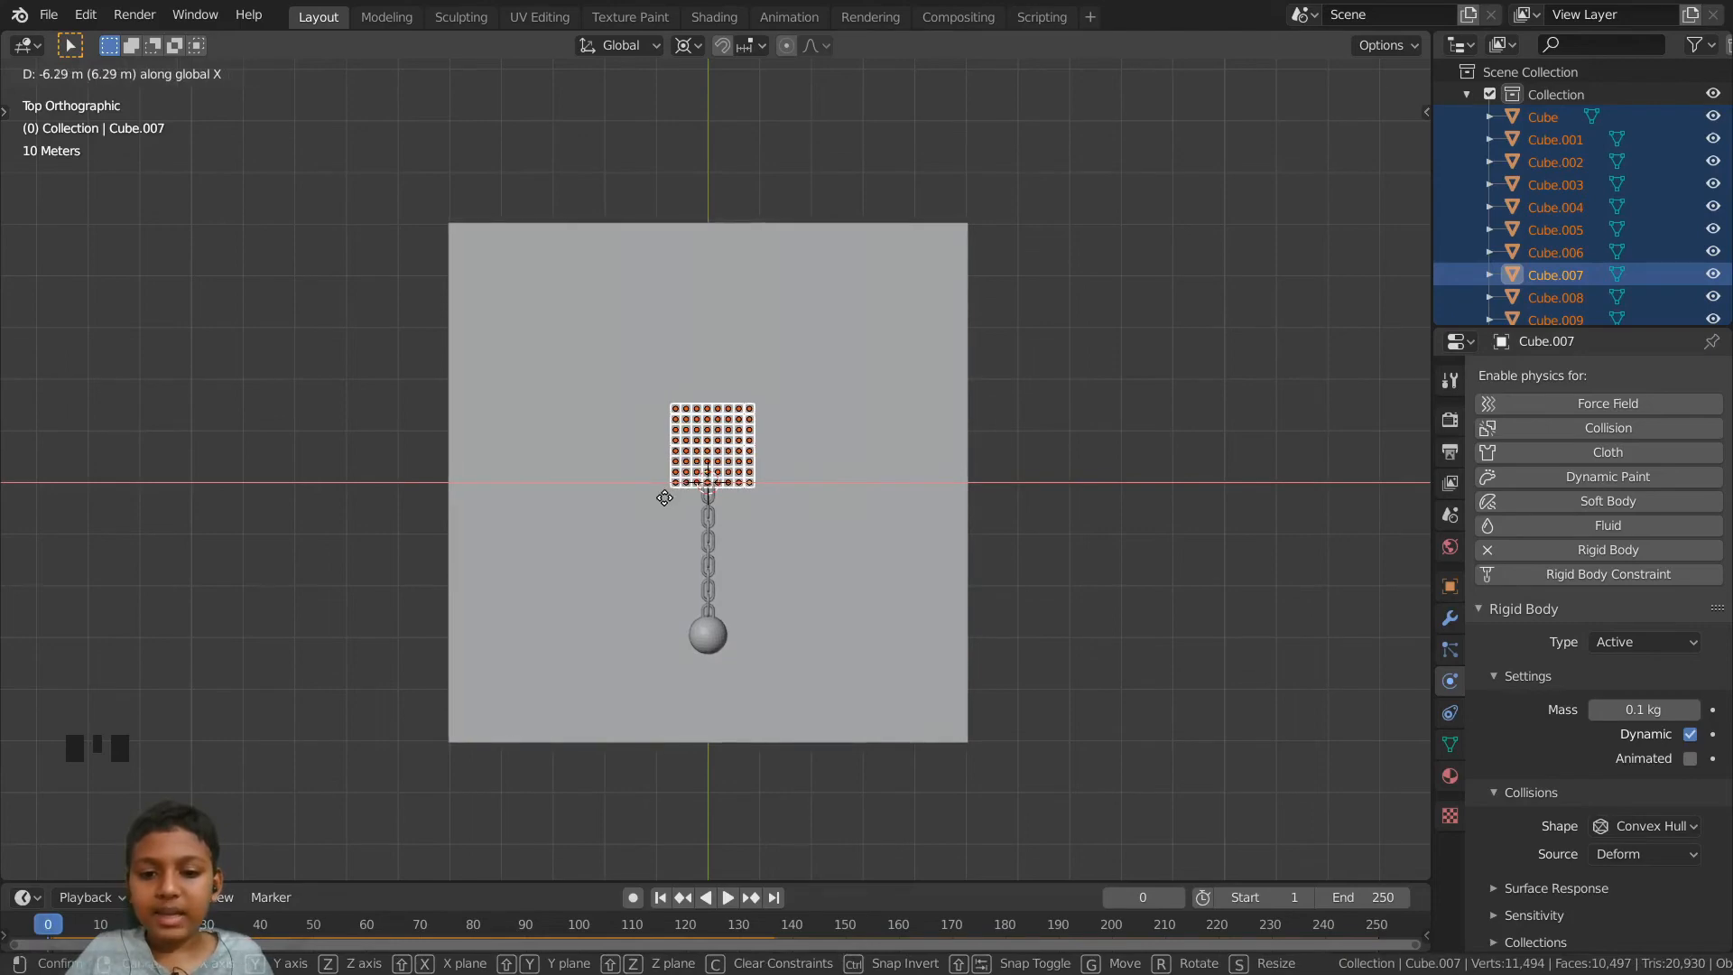
left_click(669, 500)
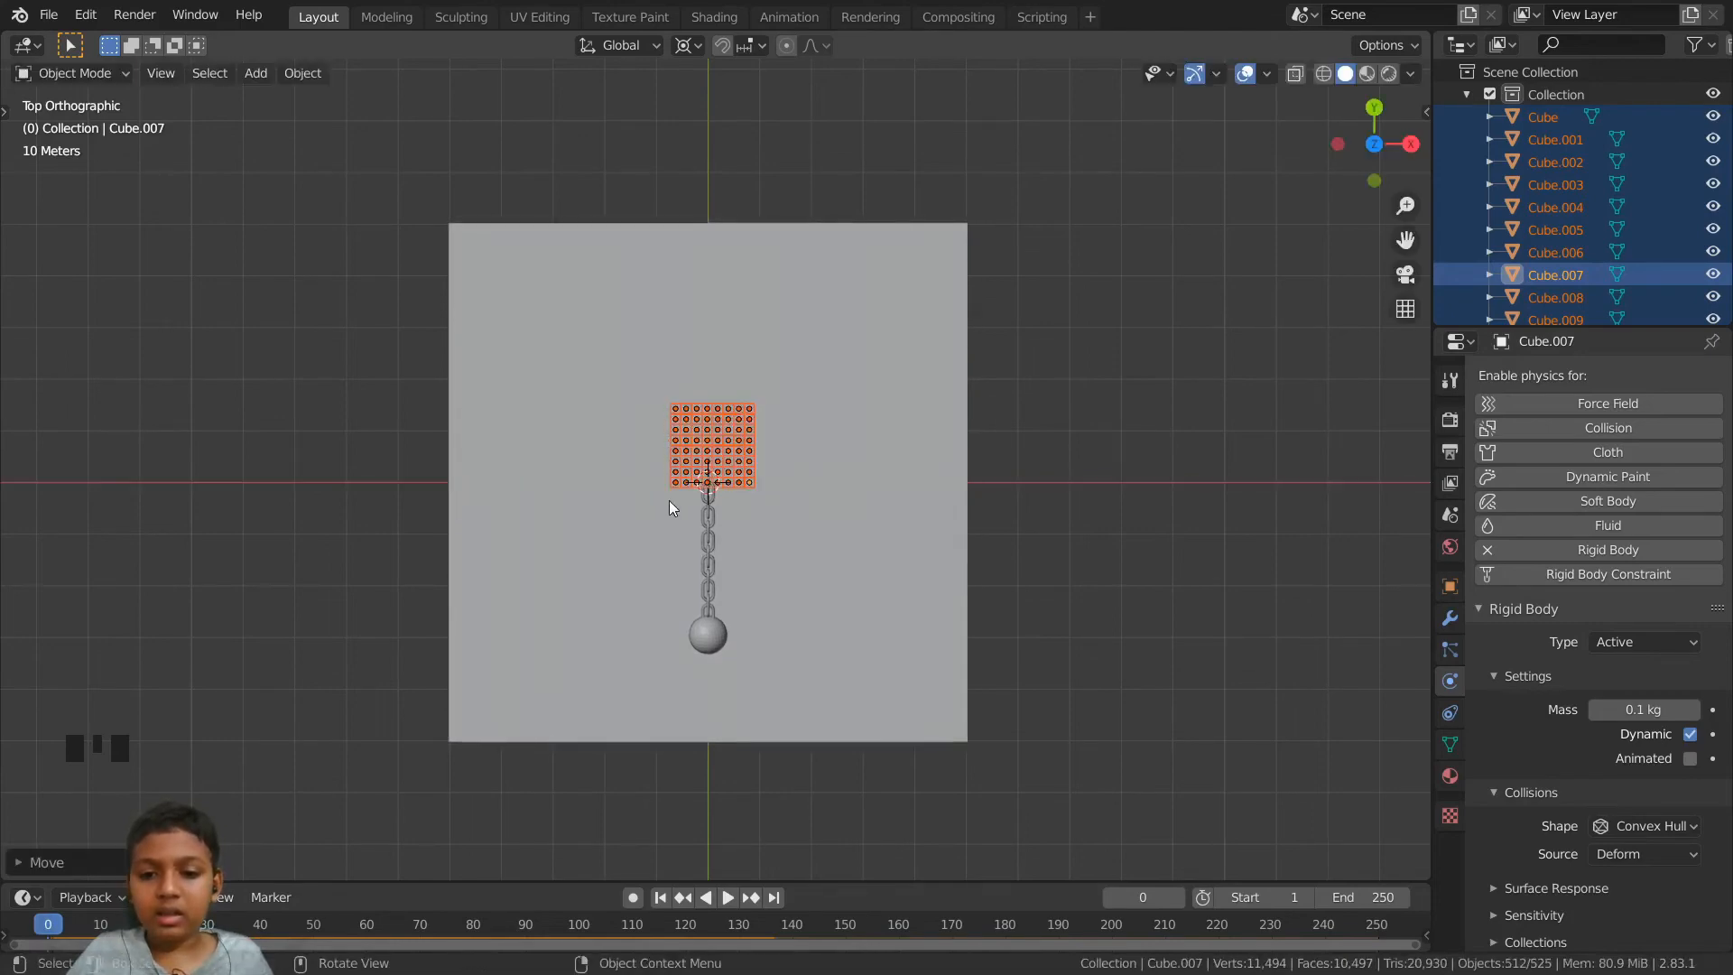
- Clear the selection and play the simulation, examining how the ball strikes the centred block of cubes
middle_click_drag(669, 500, 686, 523)
middle_click_drag(1110, 704, 1068, 518)
scroll(1097, 487, "down", 4)
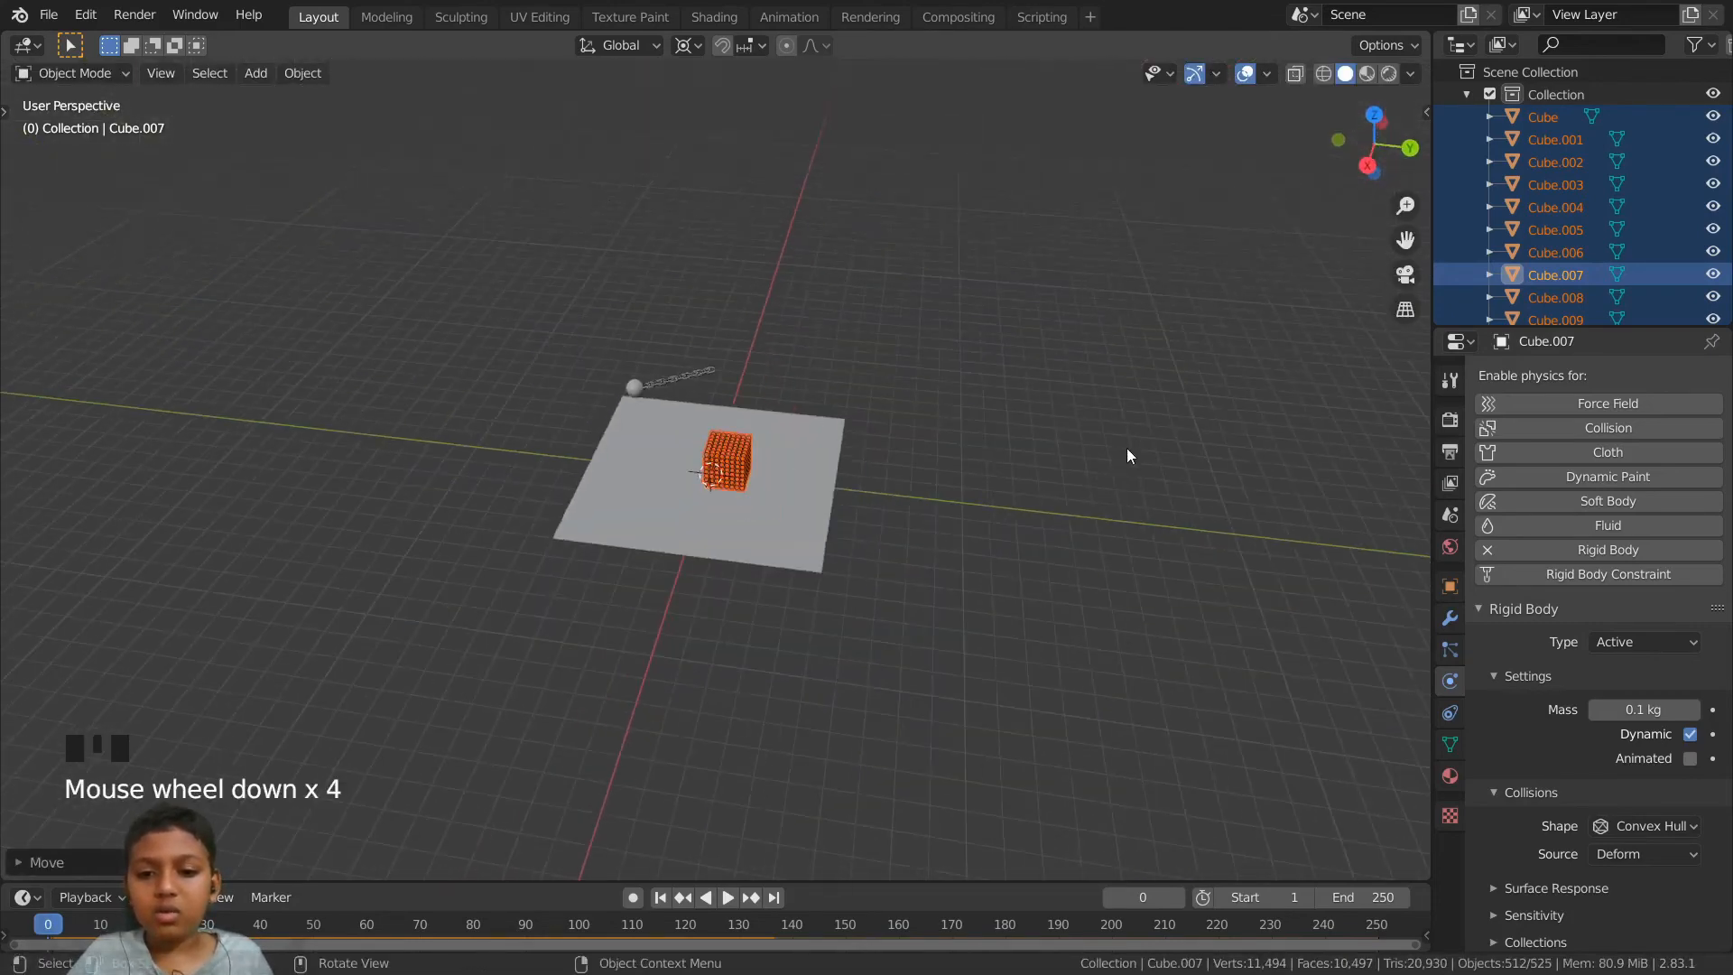
middle_click_drag(1125, 452, 1121, 446)
key("alt+z")
key("alt+z")
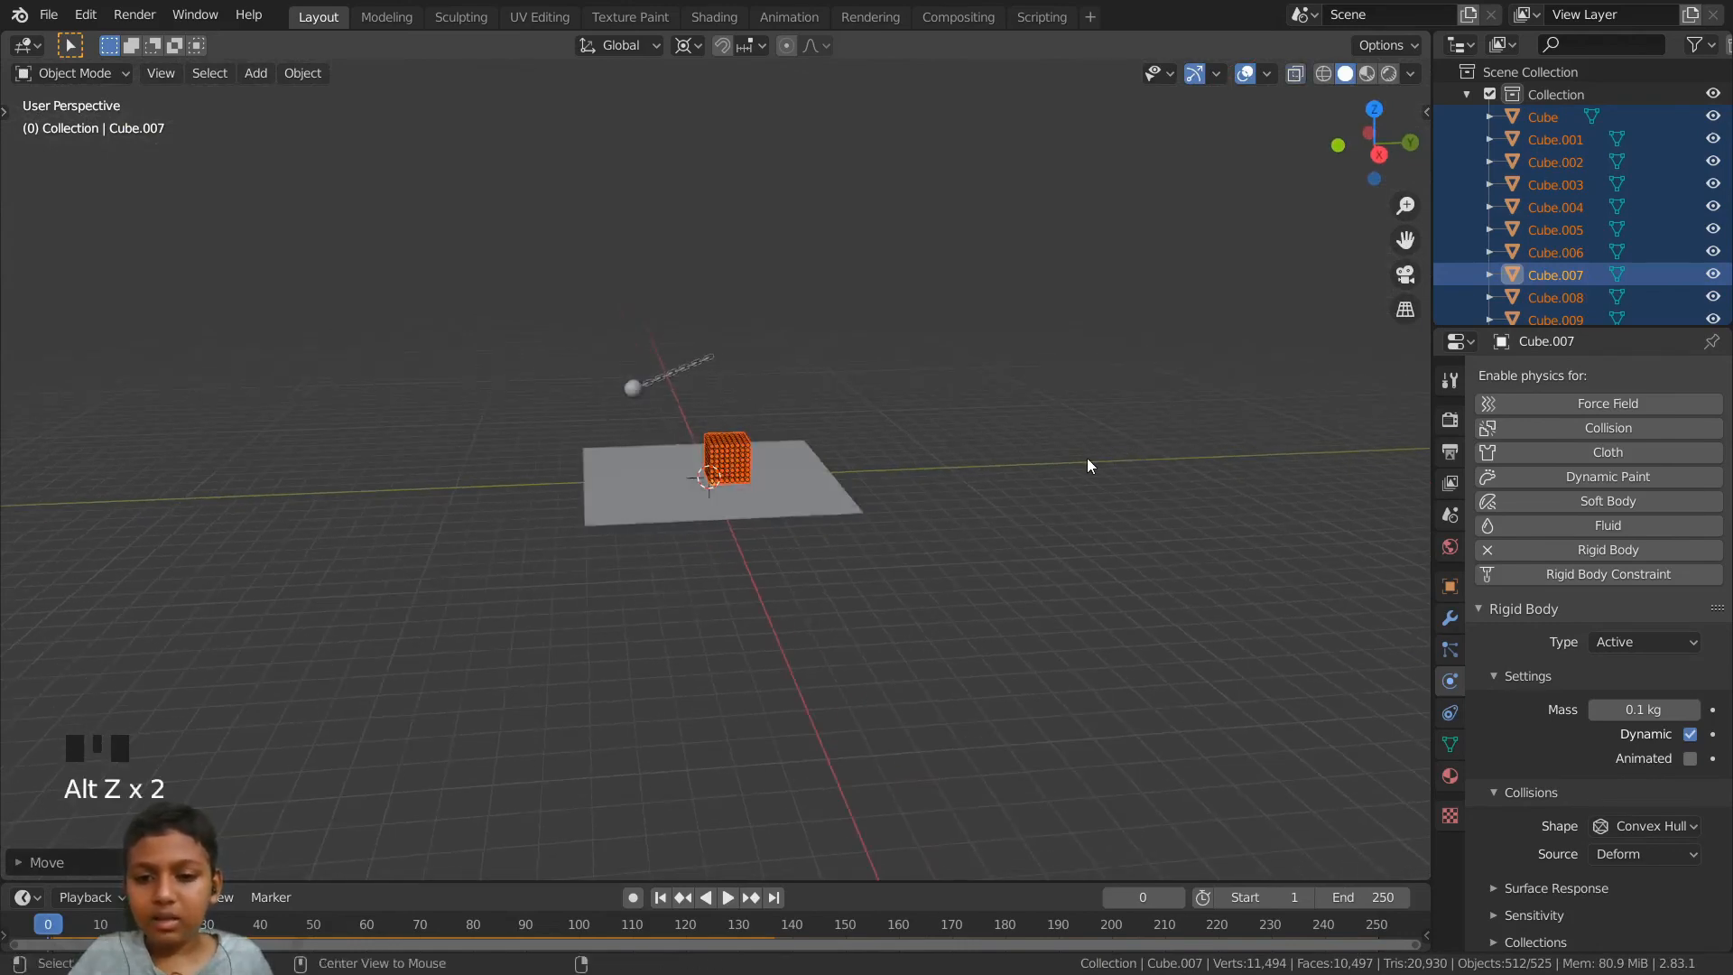
left_click(1042, 486)
scroll(1037, 489, "up", 1)
scroll(1036, 489, "up", 3)
middle_click_drag(1037, 489, 1011, 496)
key("space")
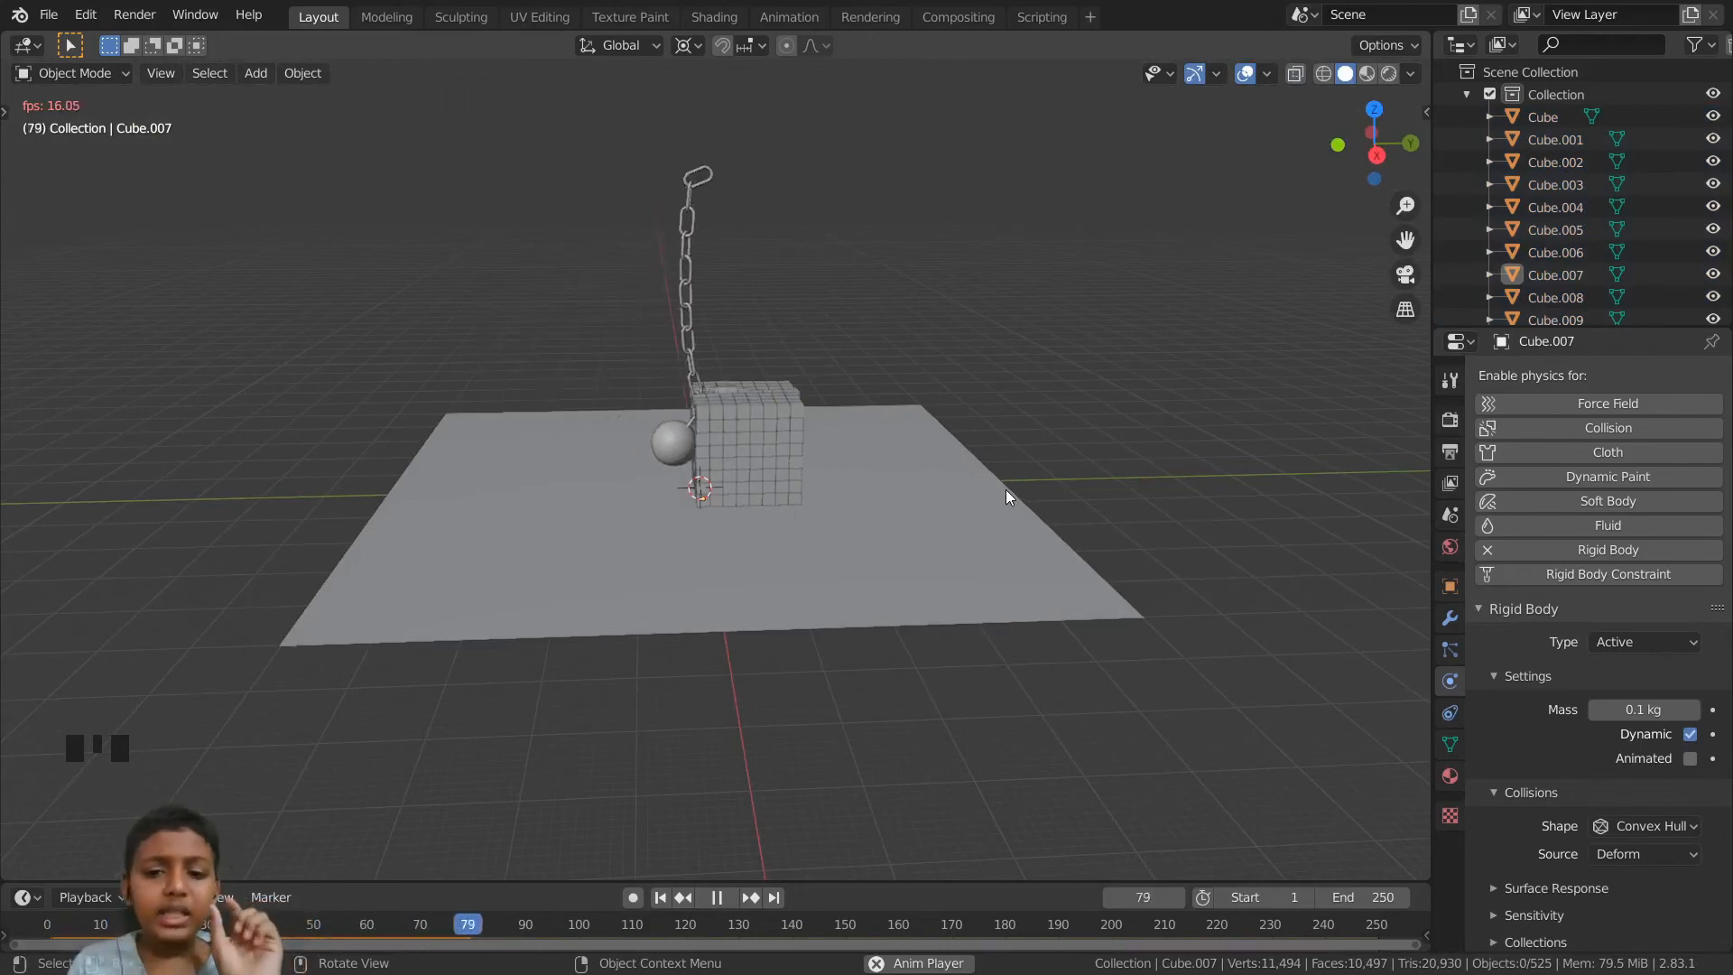
scroll(887, 574, "up", 5)
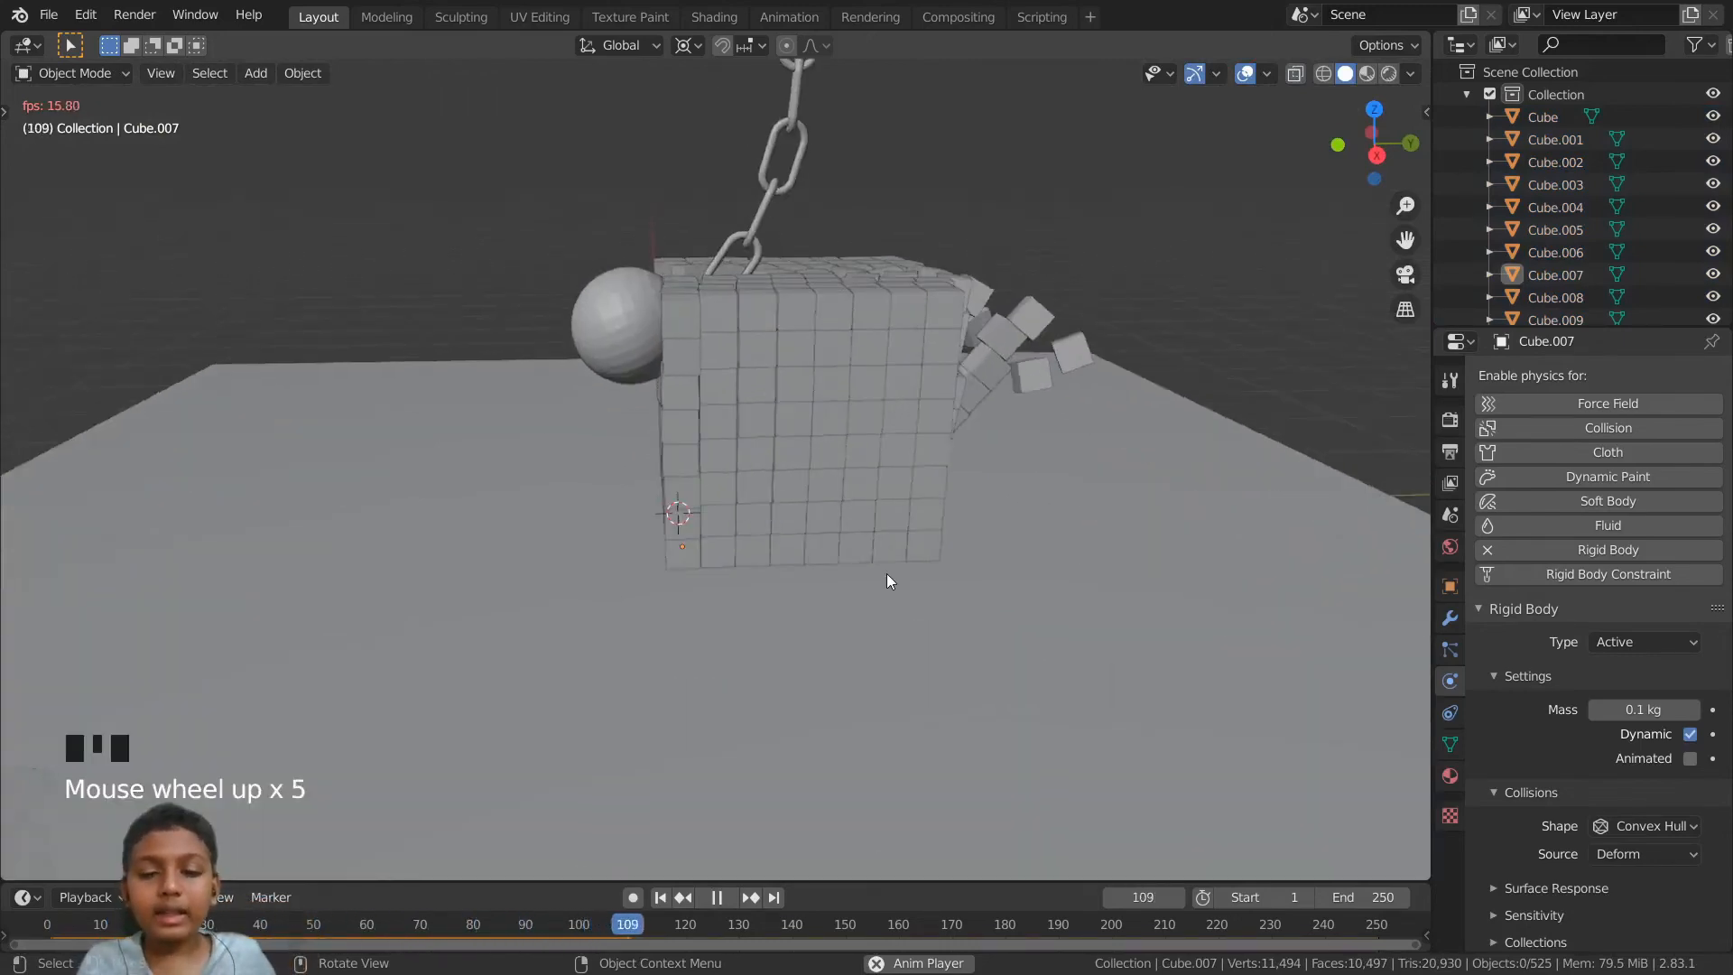
scroll(886, 574, "down", 5)
middle_click_drag(881, 572, 622, 641)
- Stop the playback and return the timeline to frame 0, leaving X-ray off
key("alt+z")
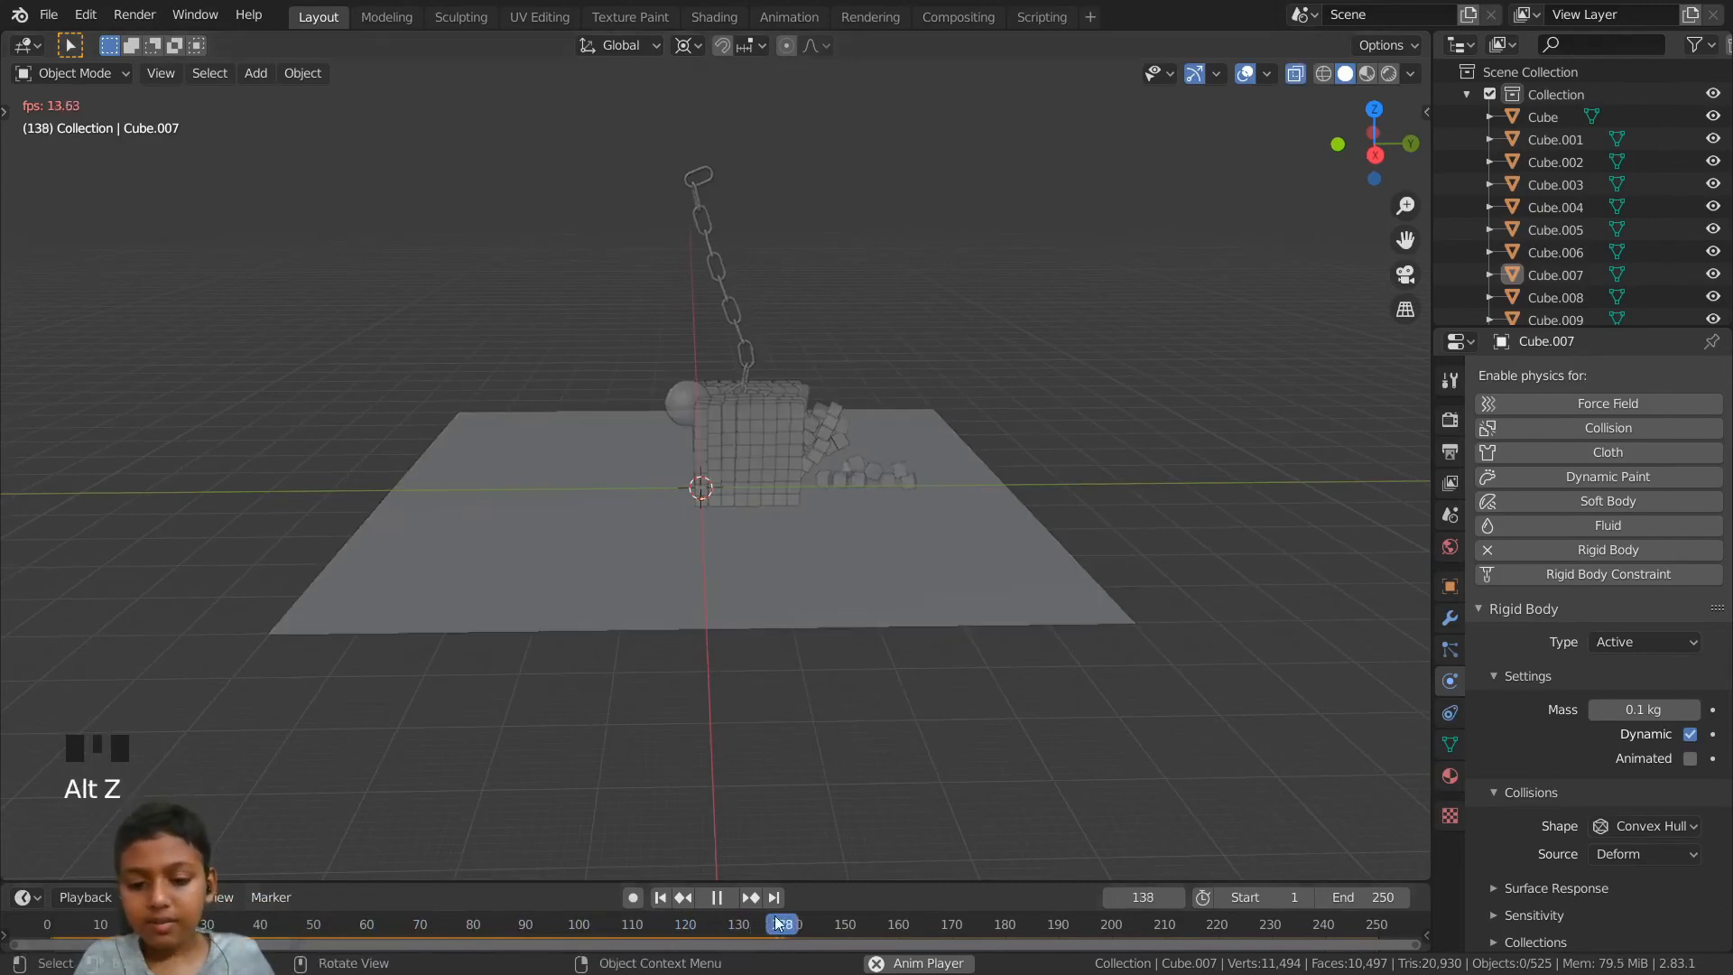
key("shift+Left")
key("space")
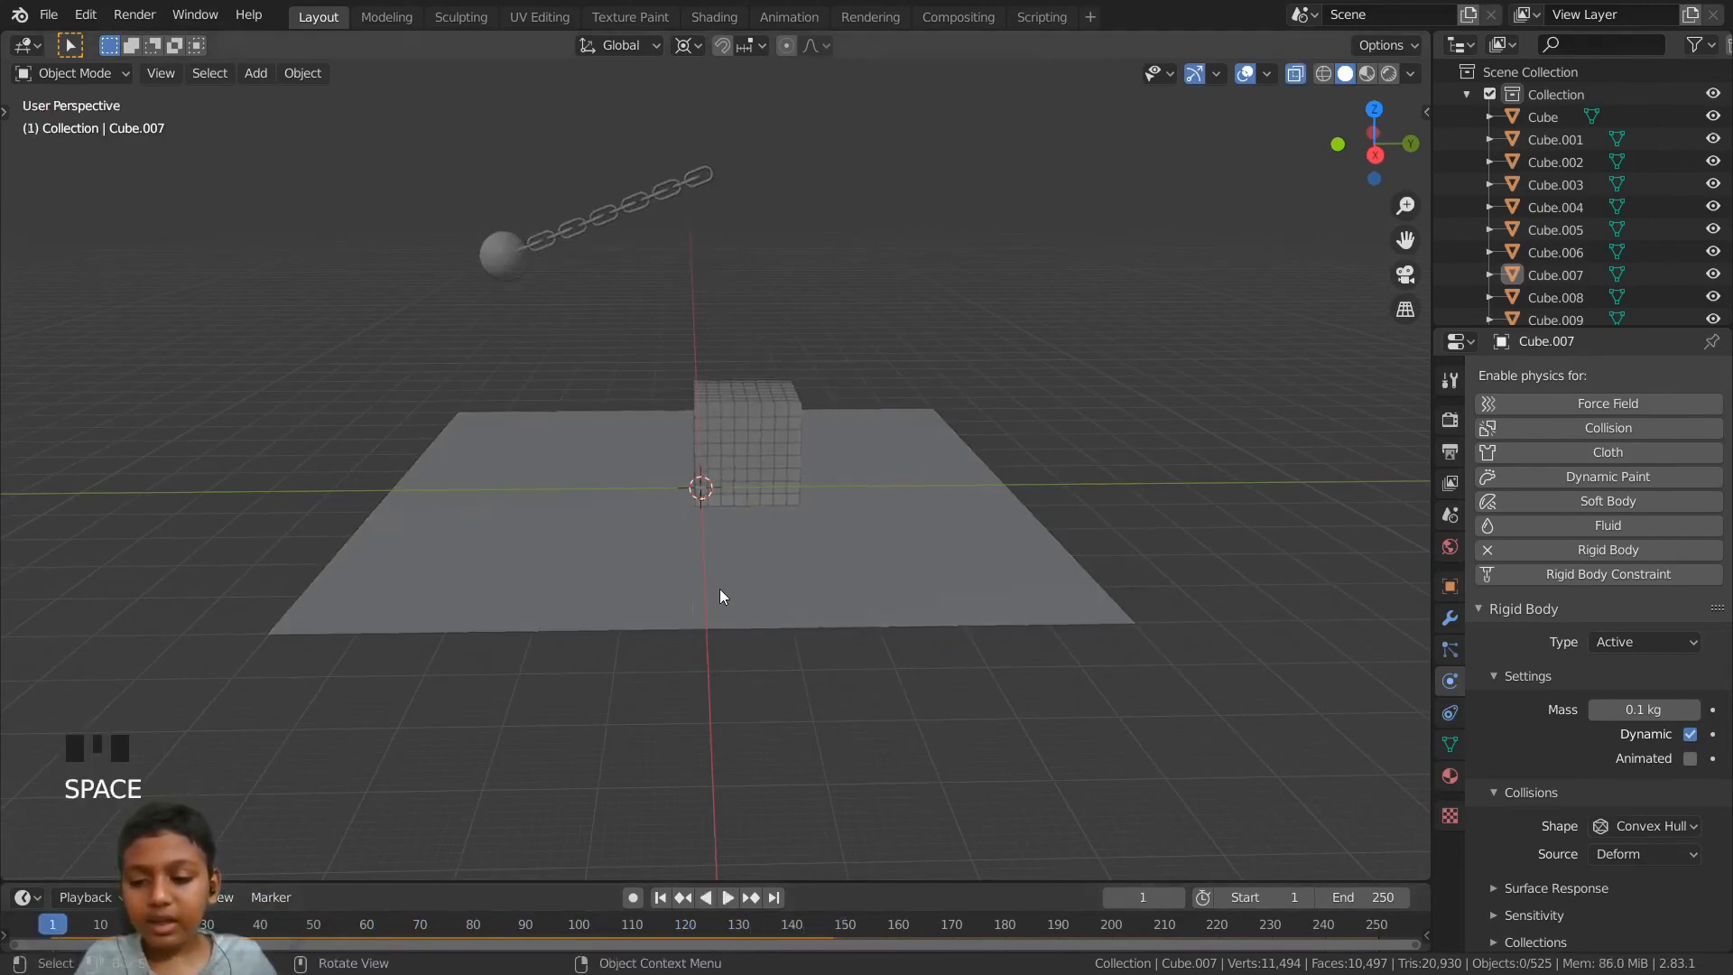
key("alt+z")
key("Left")
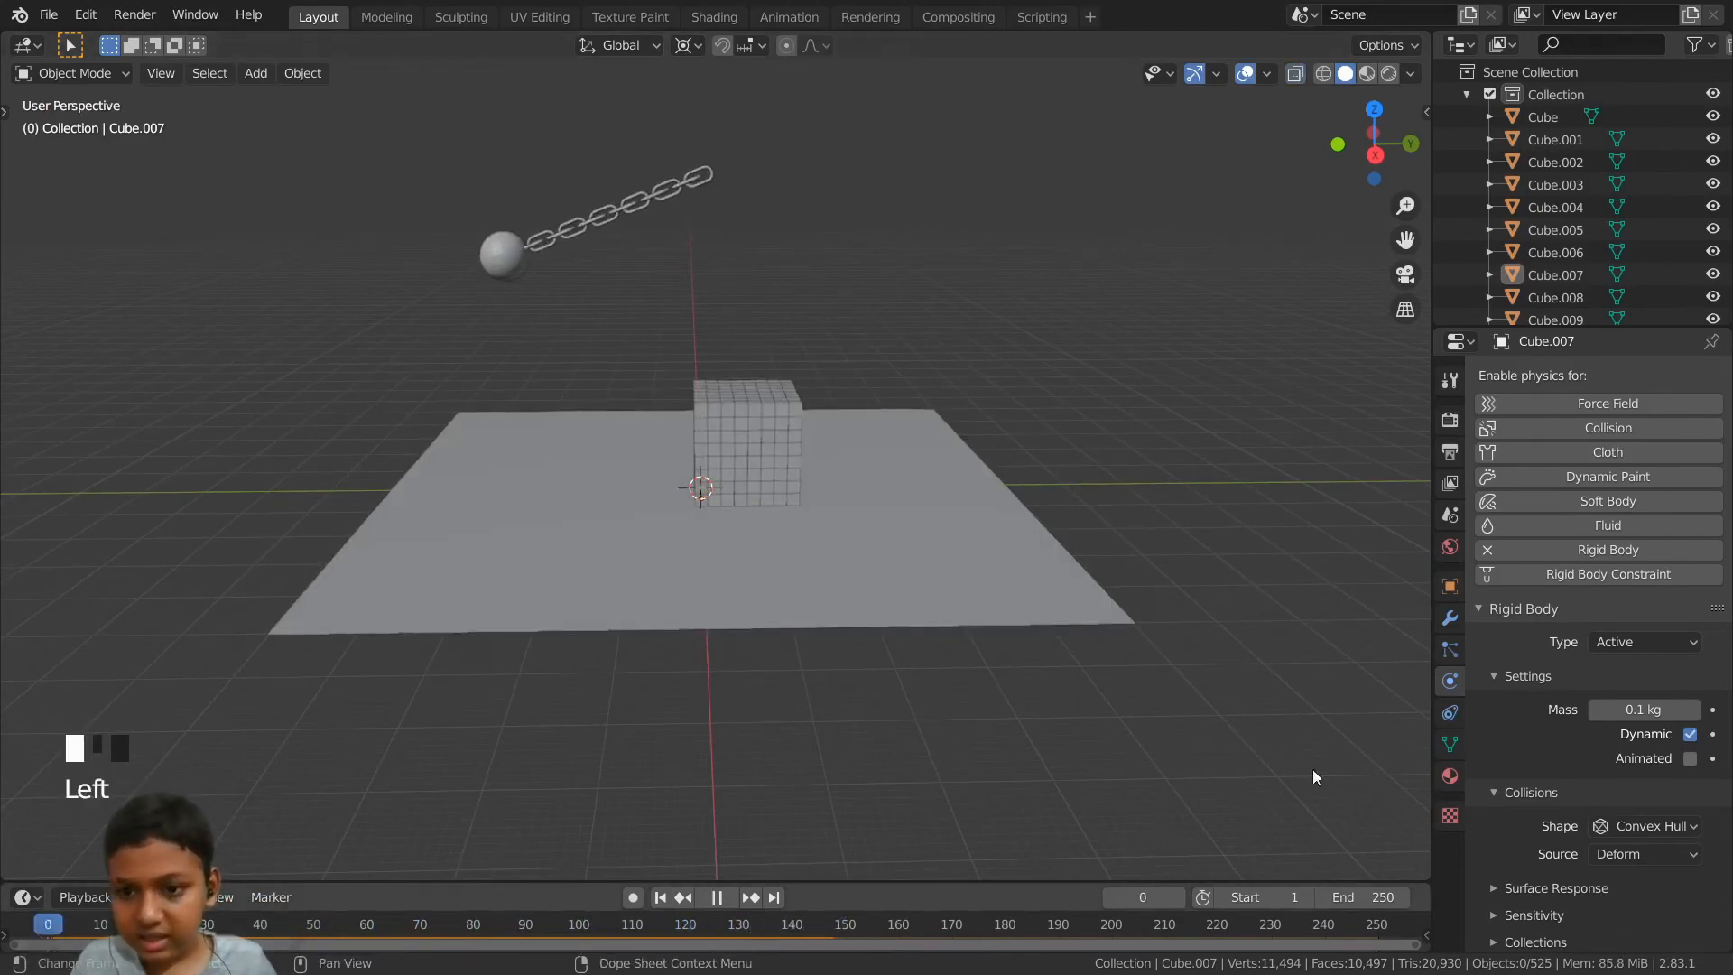
- Set the wrecking ball's rigid body mass to 30 kg
left_click(500, 251)
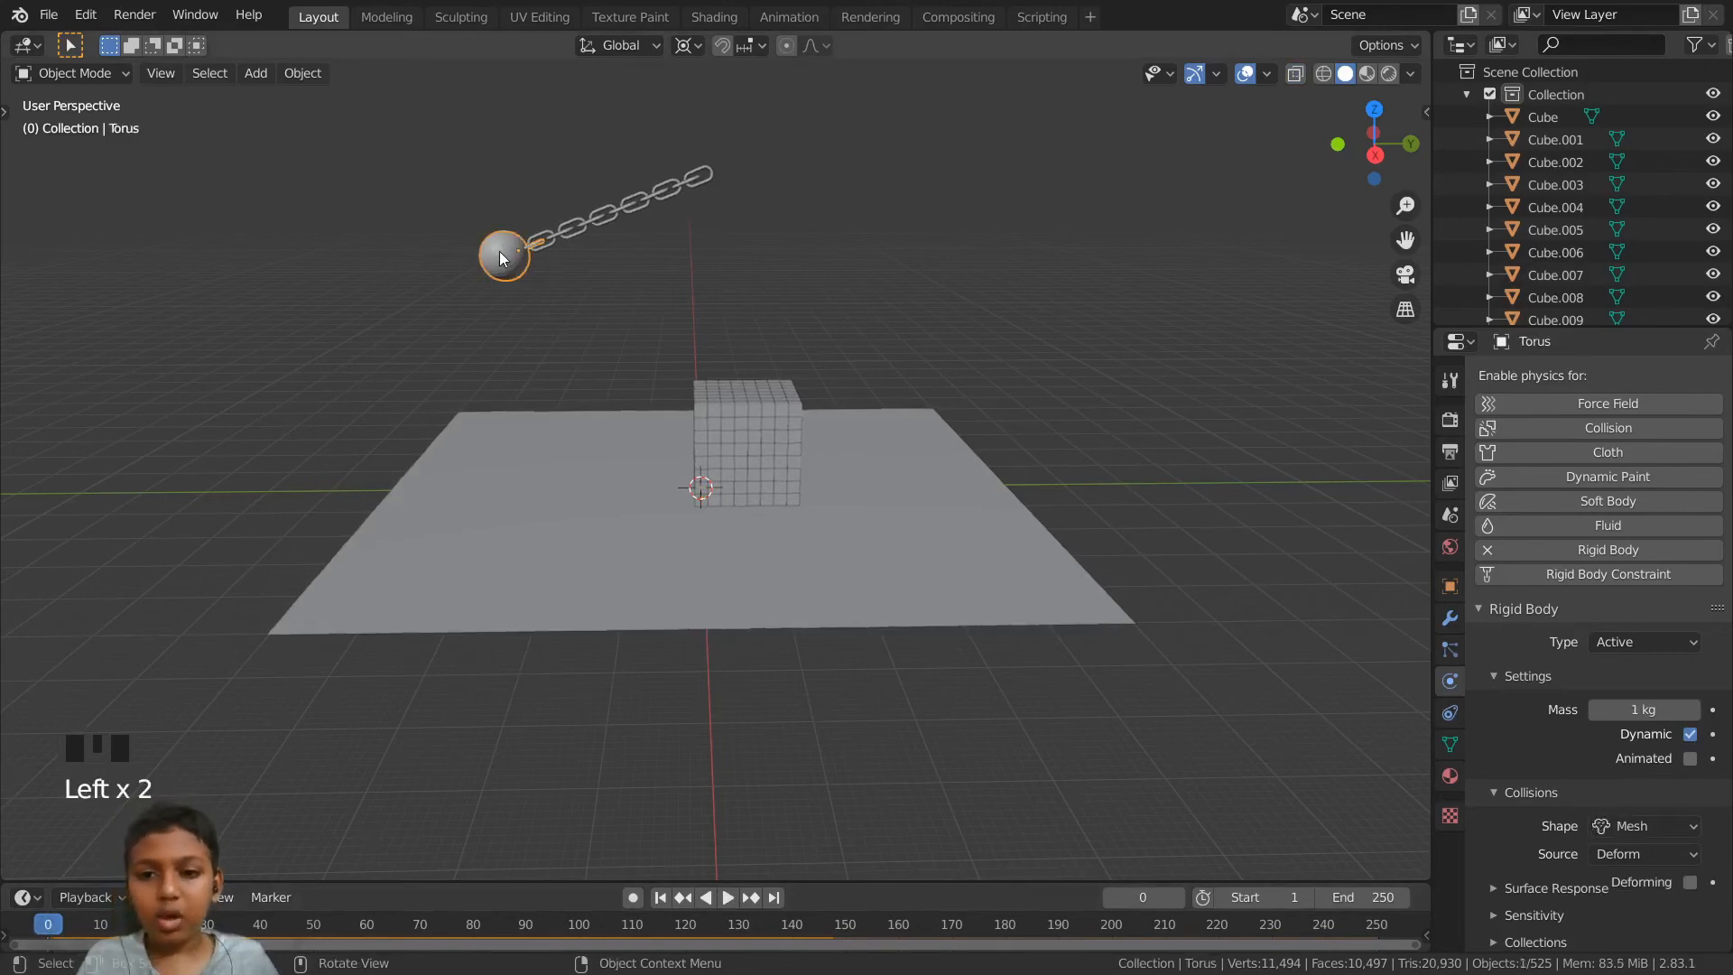
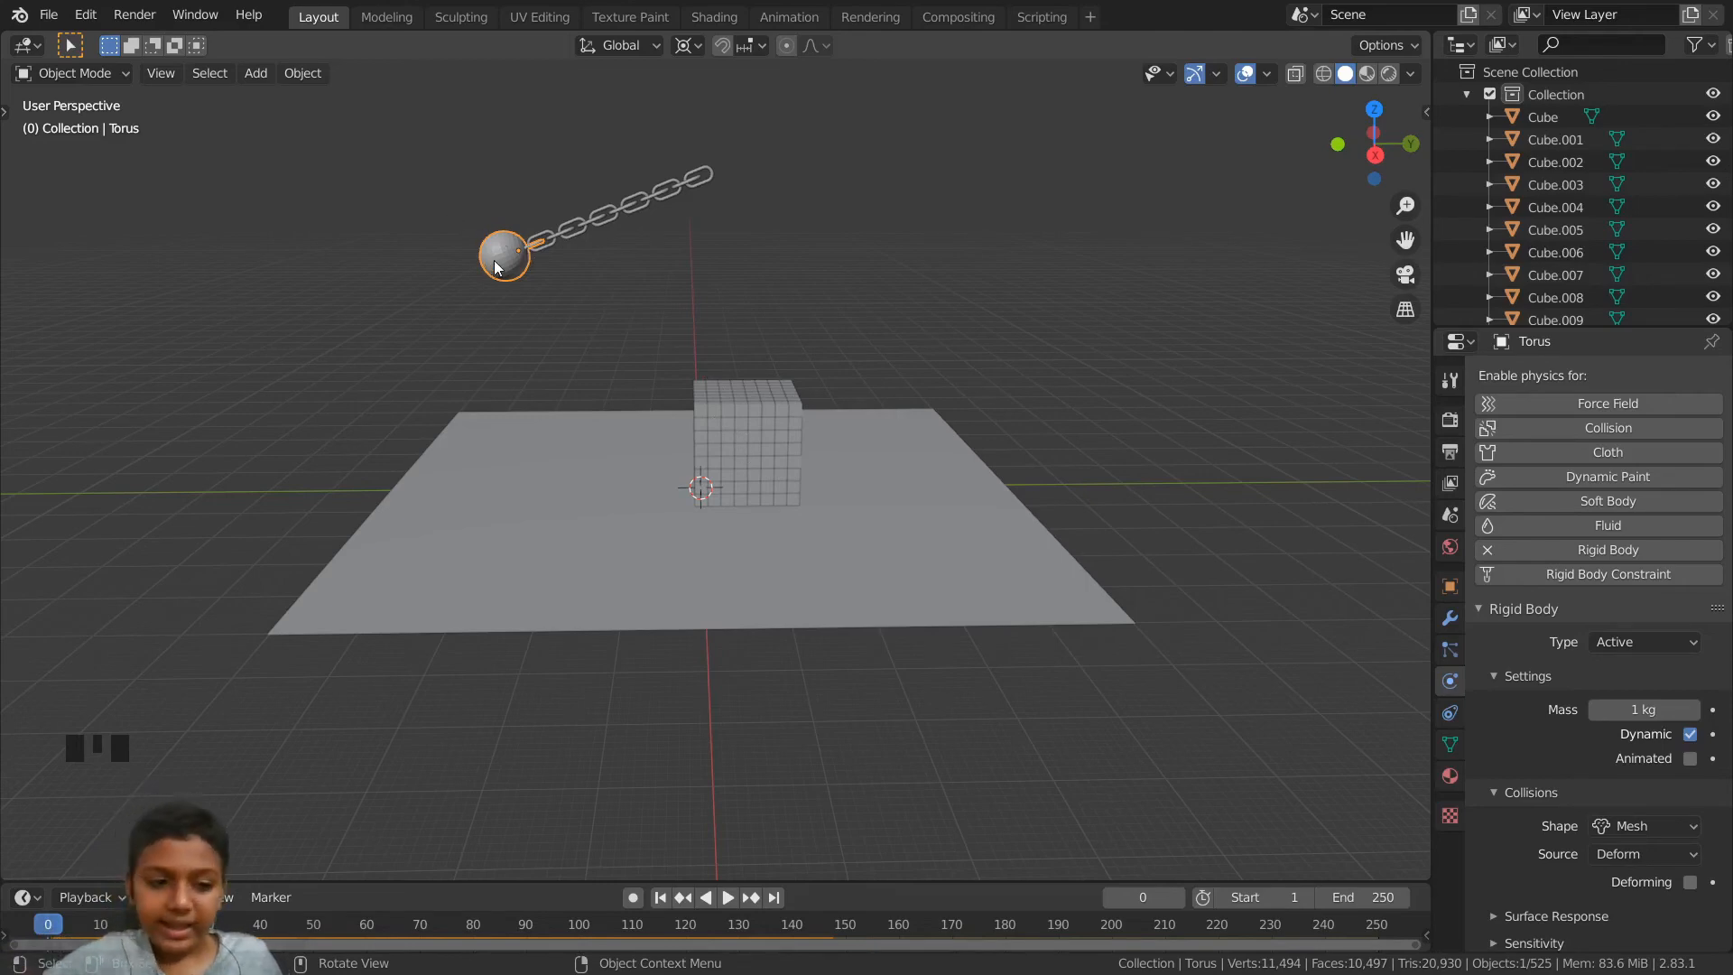
left_click(1642, 713)
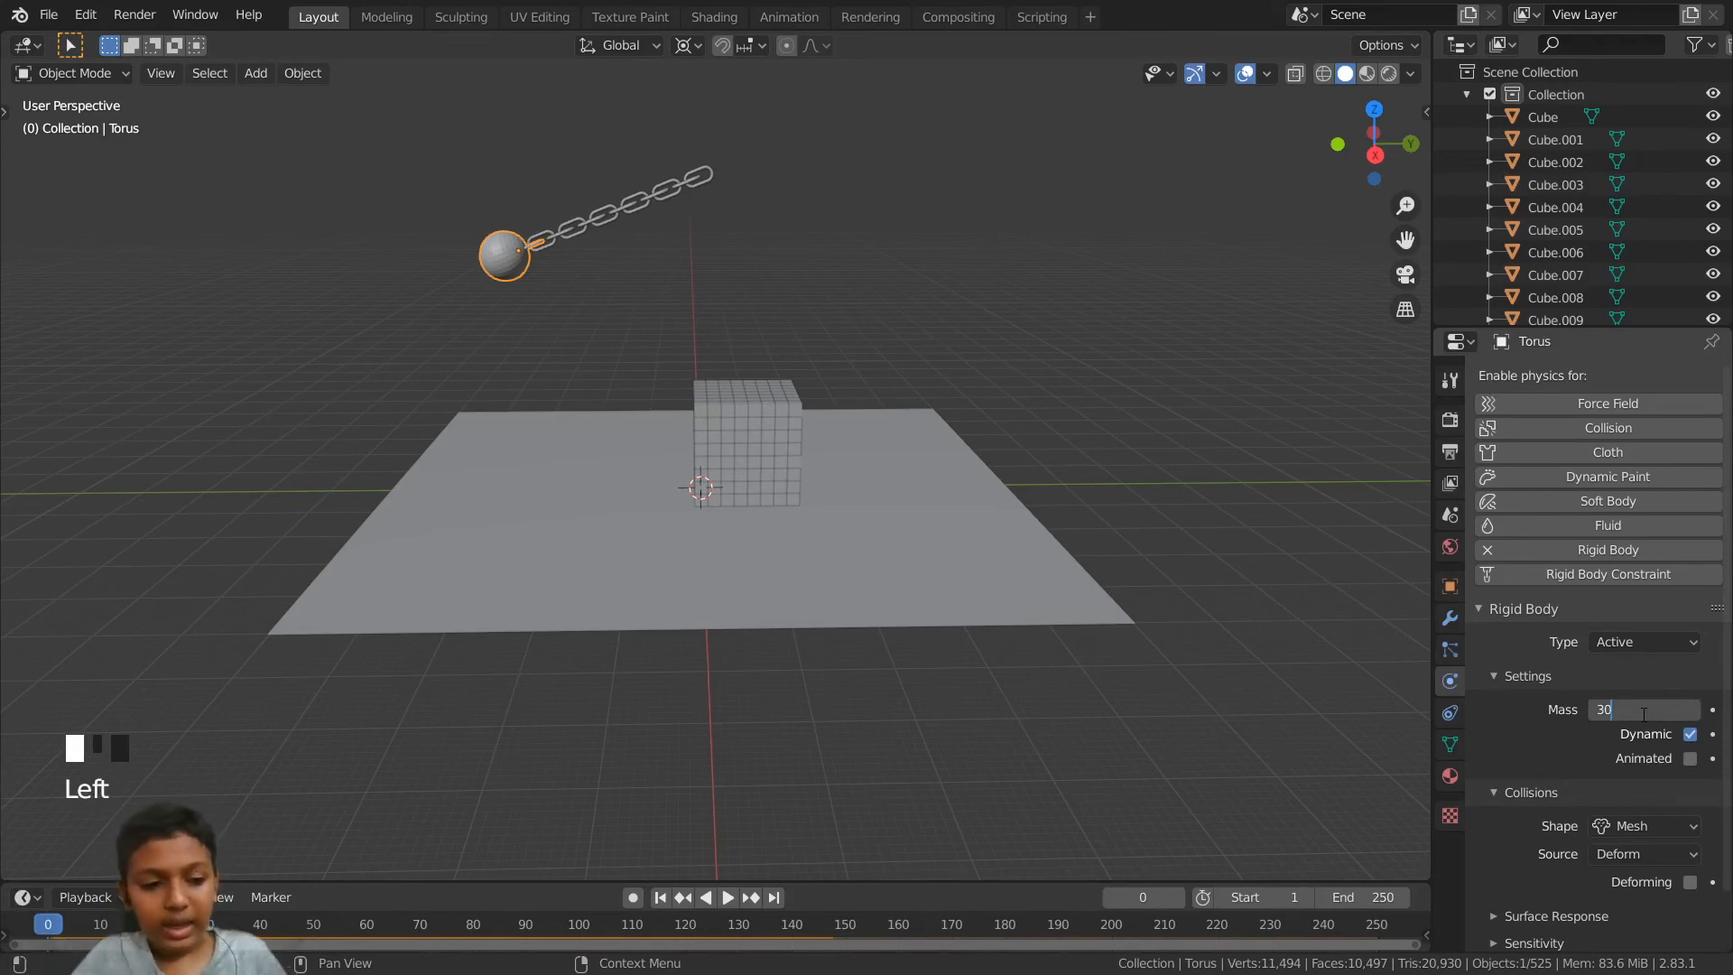
key("Return")
- Play the simulation to check the chain's behaviour with the heavier ball, and return to frame 0
key("space")
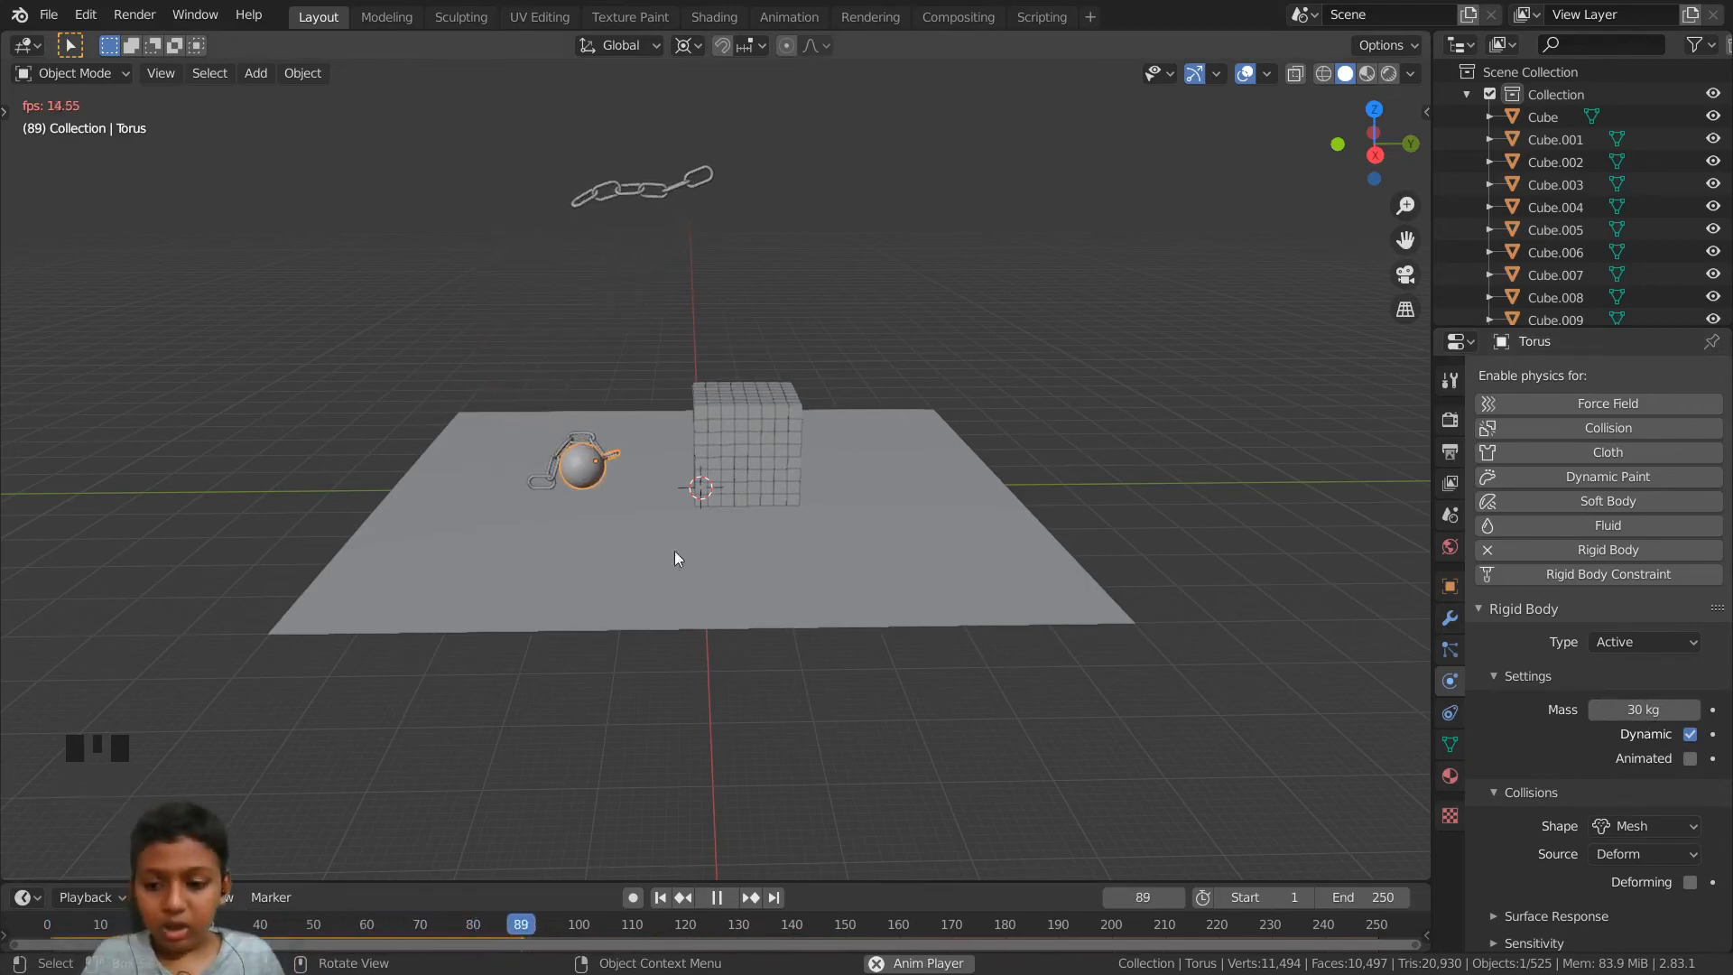
key("space")
left_click_drag(511, 925, 47, 925)
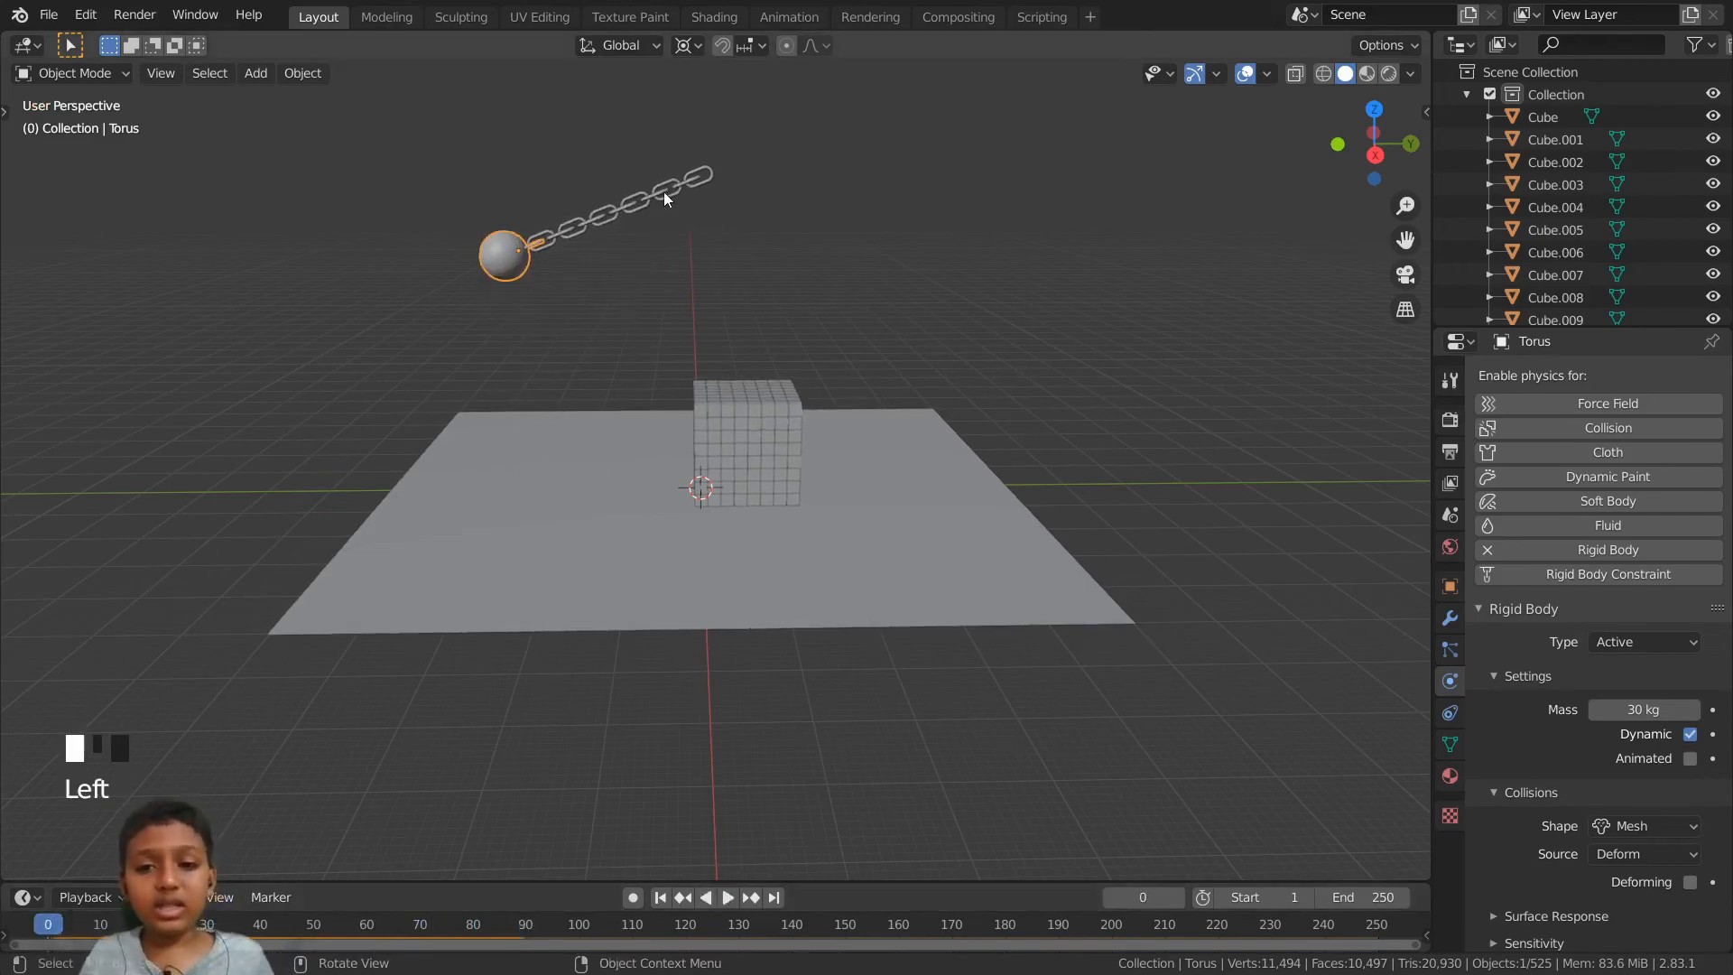
- Set the rigid body mass of the chain link nearest the ball to 4 kg
scroll(662, 208, "up", 3)
middle_click_drag(668, 212, 745, 386, "shift")
scroll(747, 386, "up", 2)
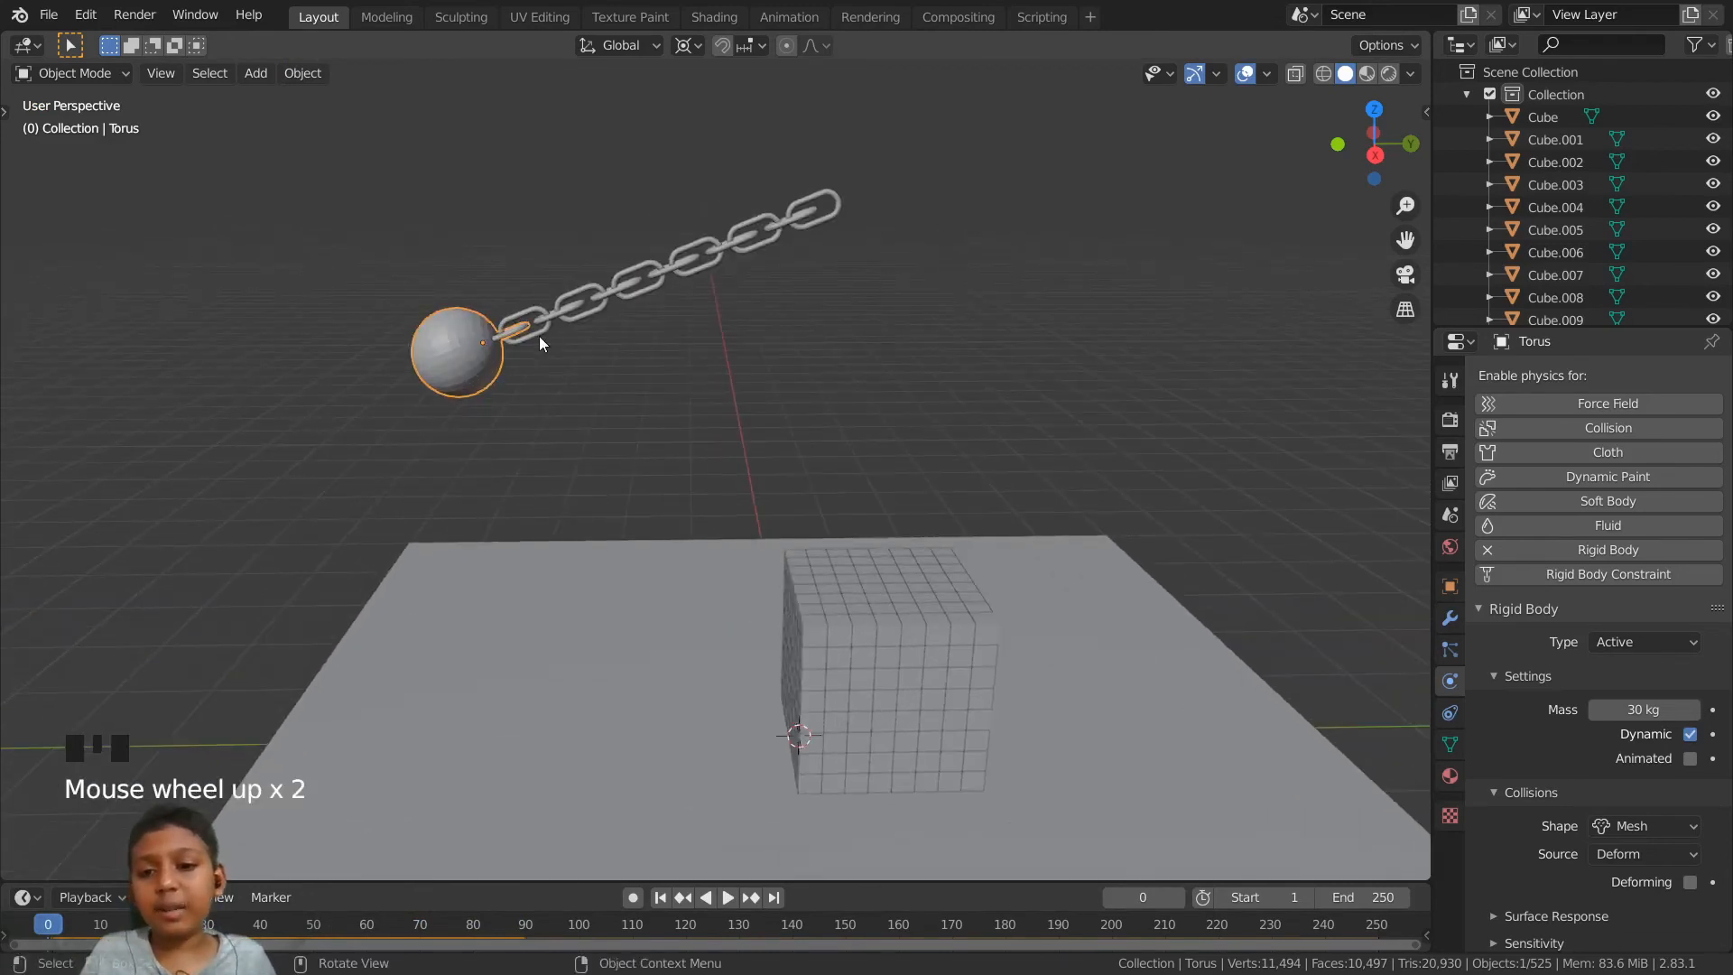
scroll(539, 337, "up", 2)
middle_click_drag(583, 412, 657, 456, "shift")
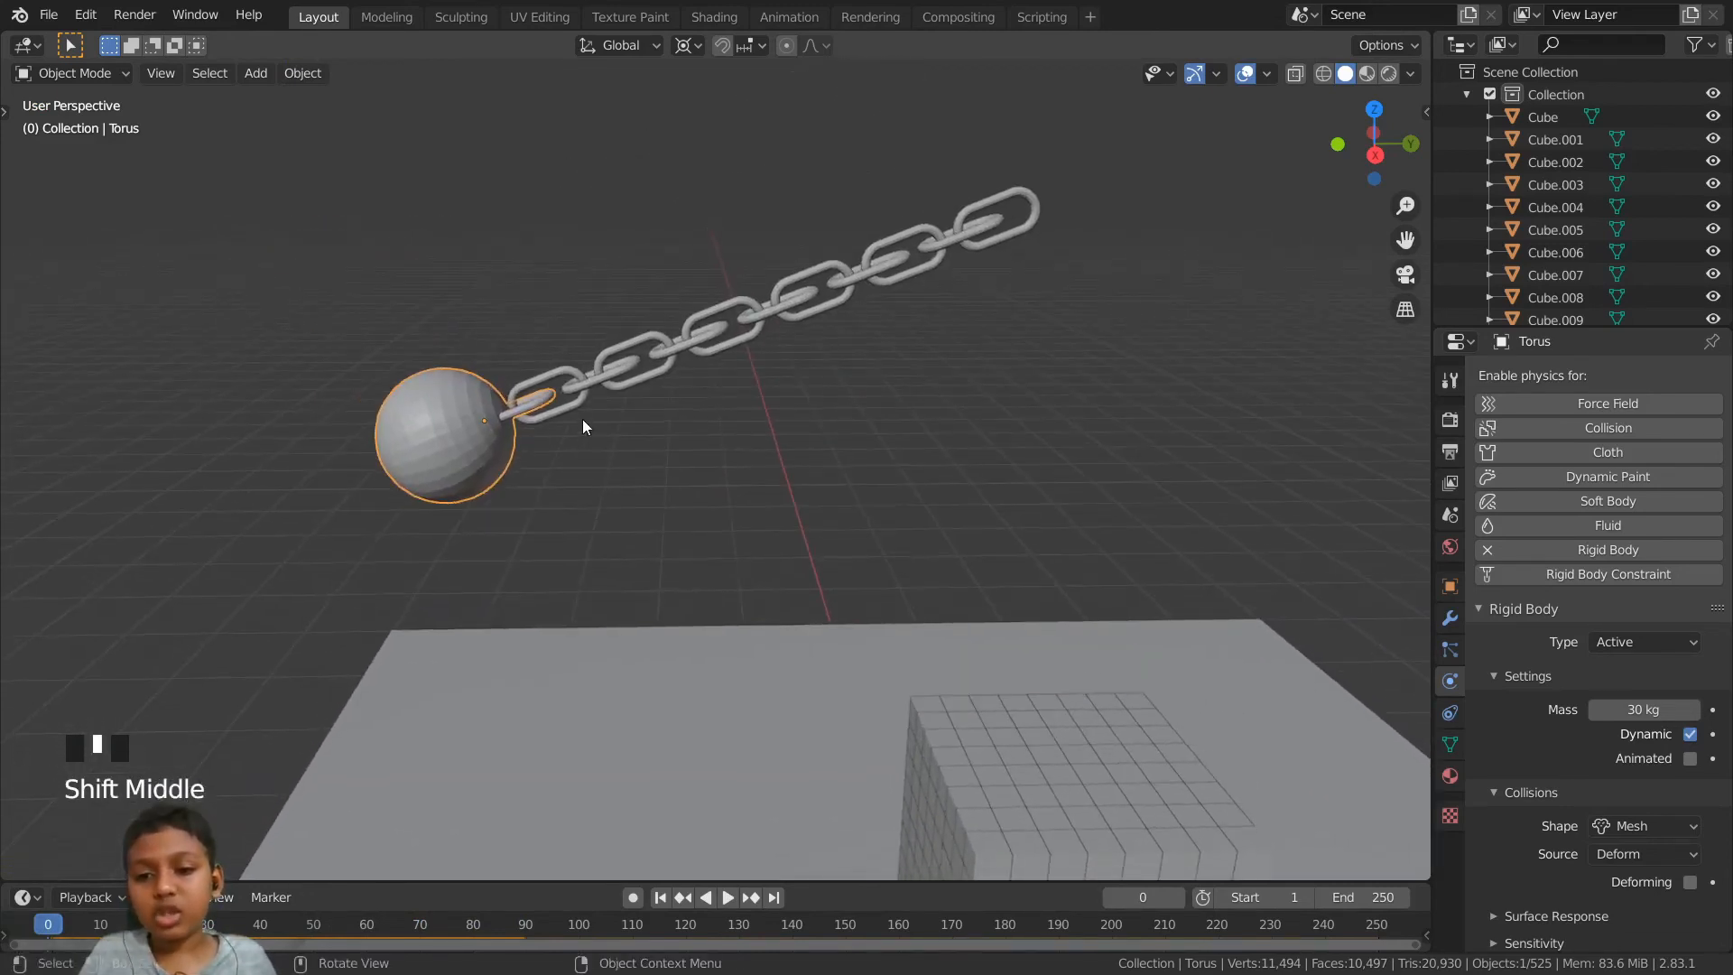
left_click(566, 398)
left_click(565, 406)
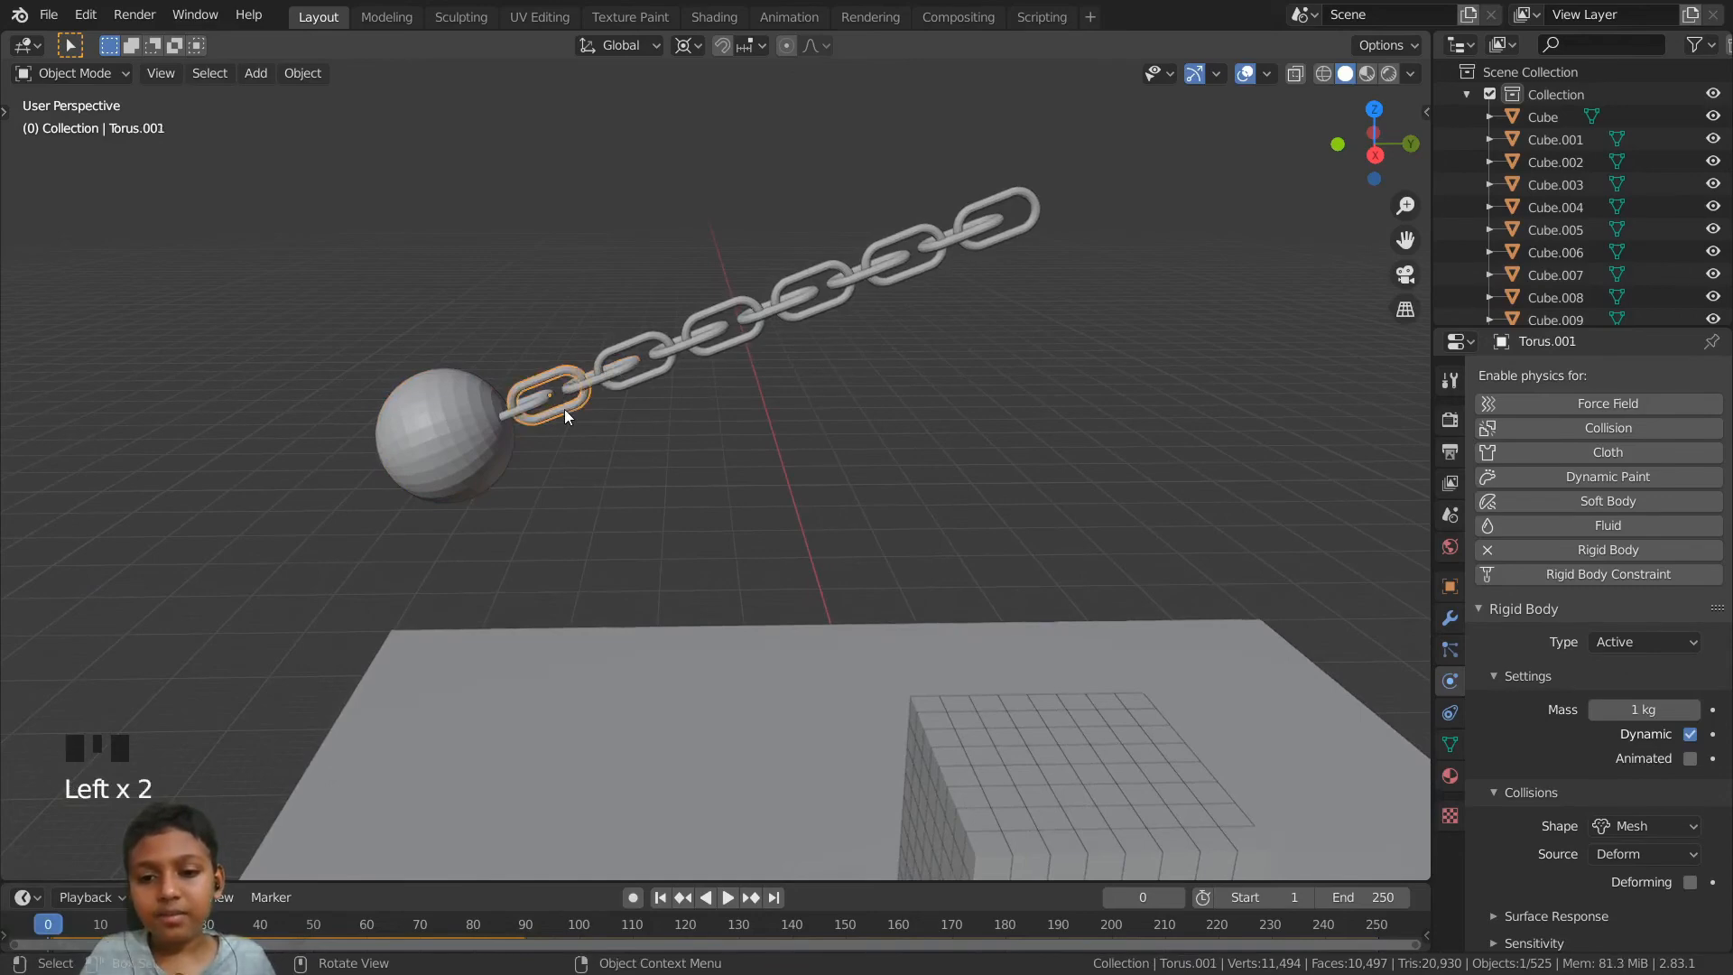
left_click(1637, 713)
type("4")
key("Return")
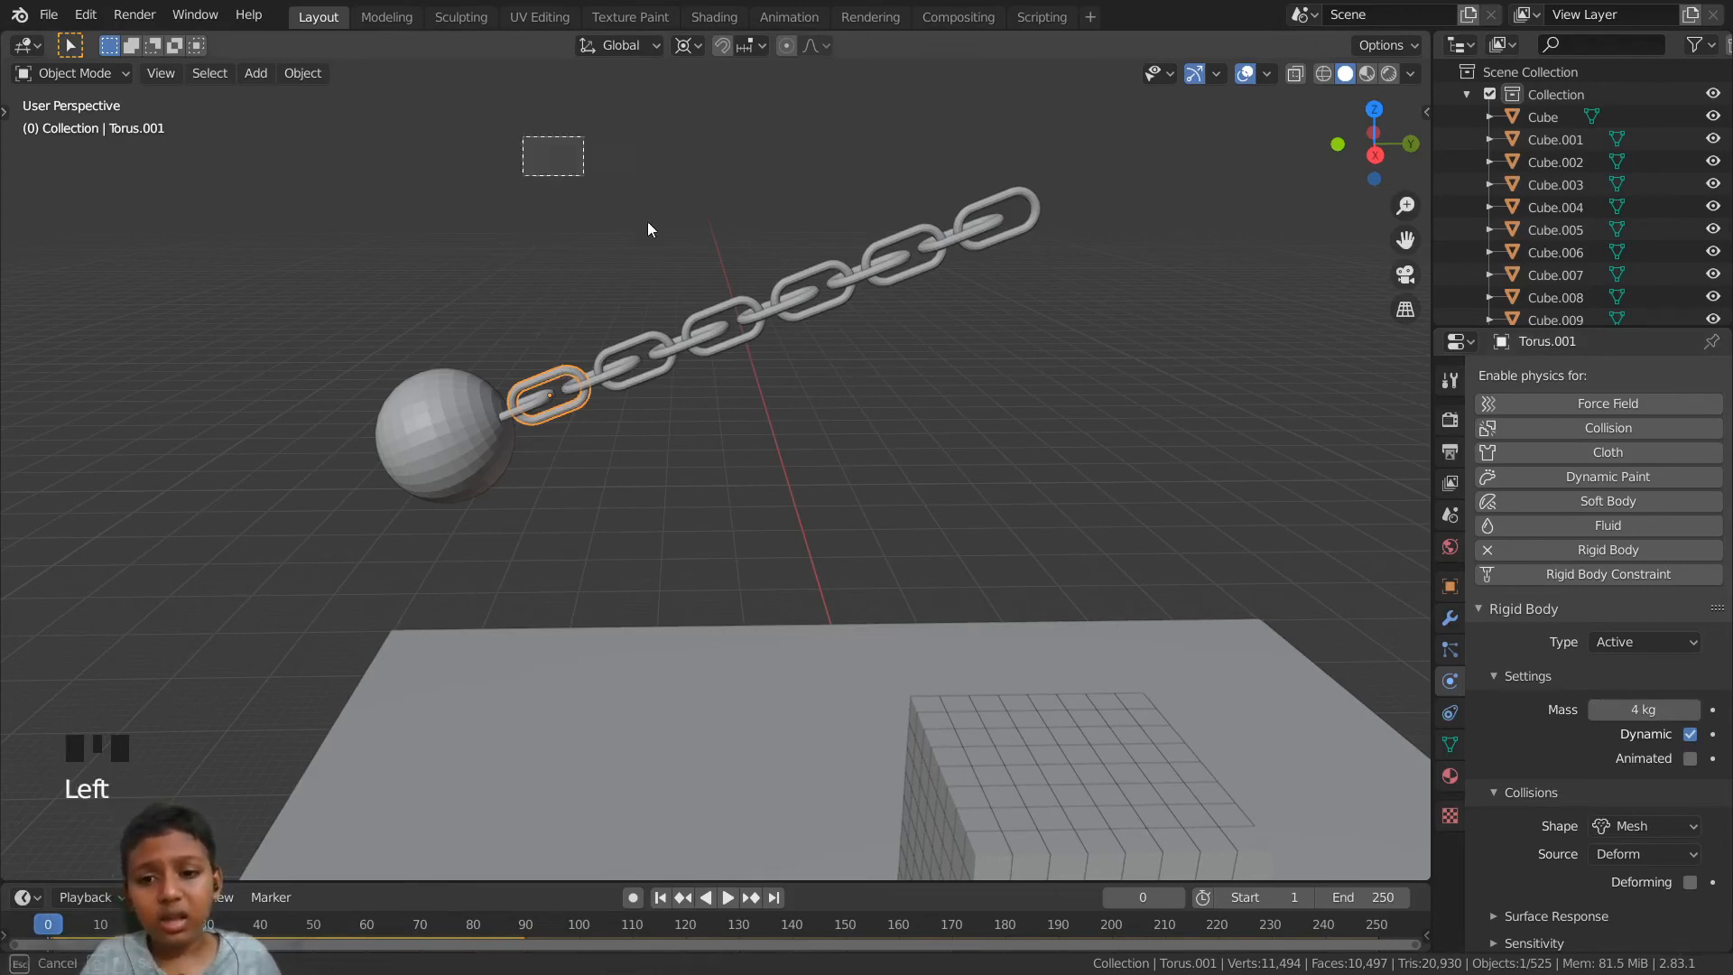
- Select all the chain links without the ball, keeping the 4 kg link active
left_click_drag(647, 228, 464, 186)
left_click_drag(540, 132, 1258, 435)
left_click(541, 228)
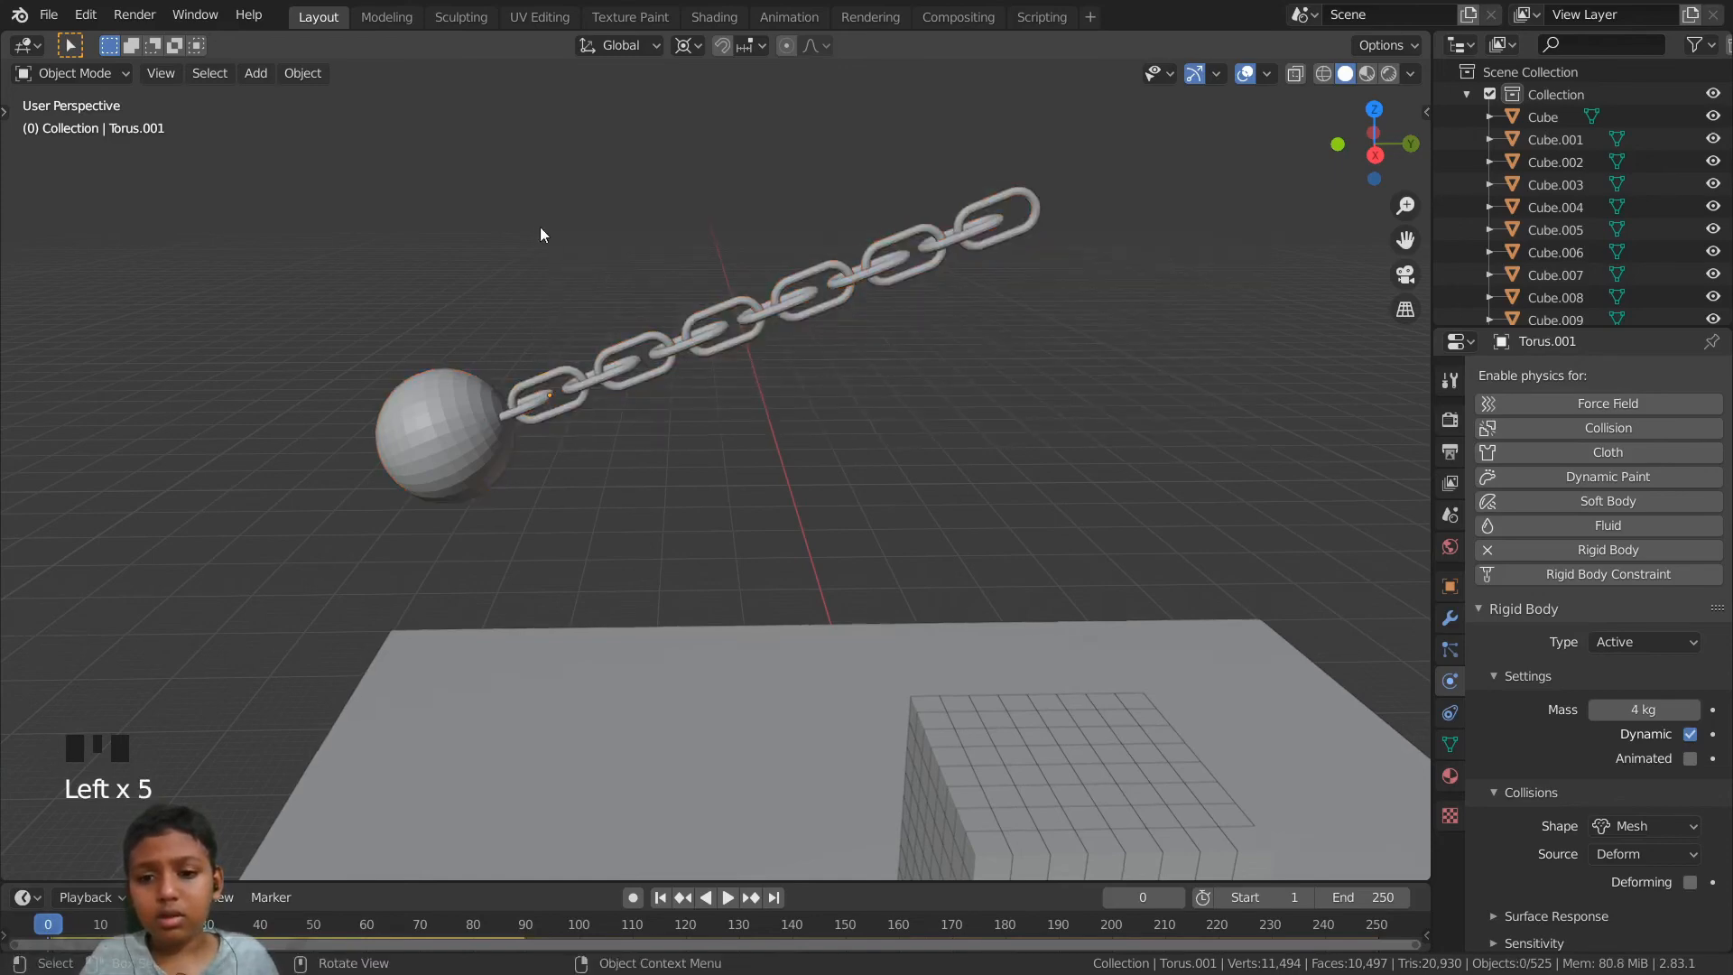
left_click_drag(734, 285, 1168, 421)
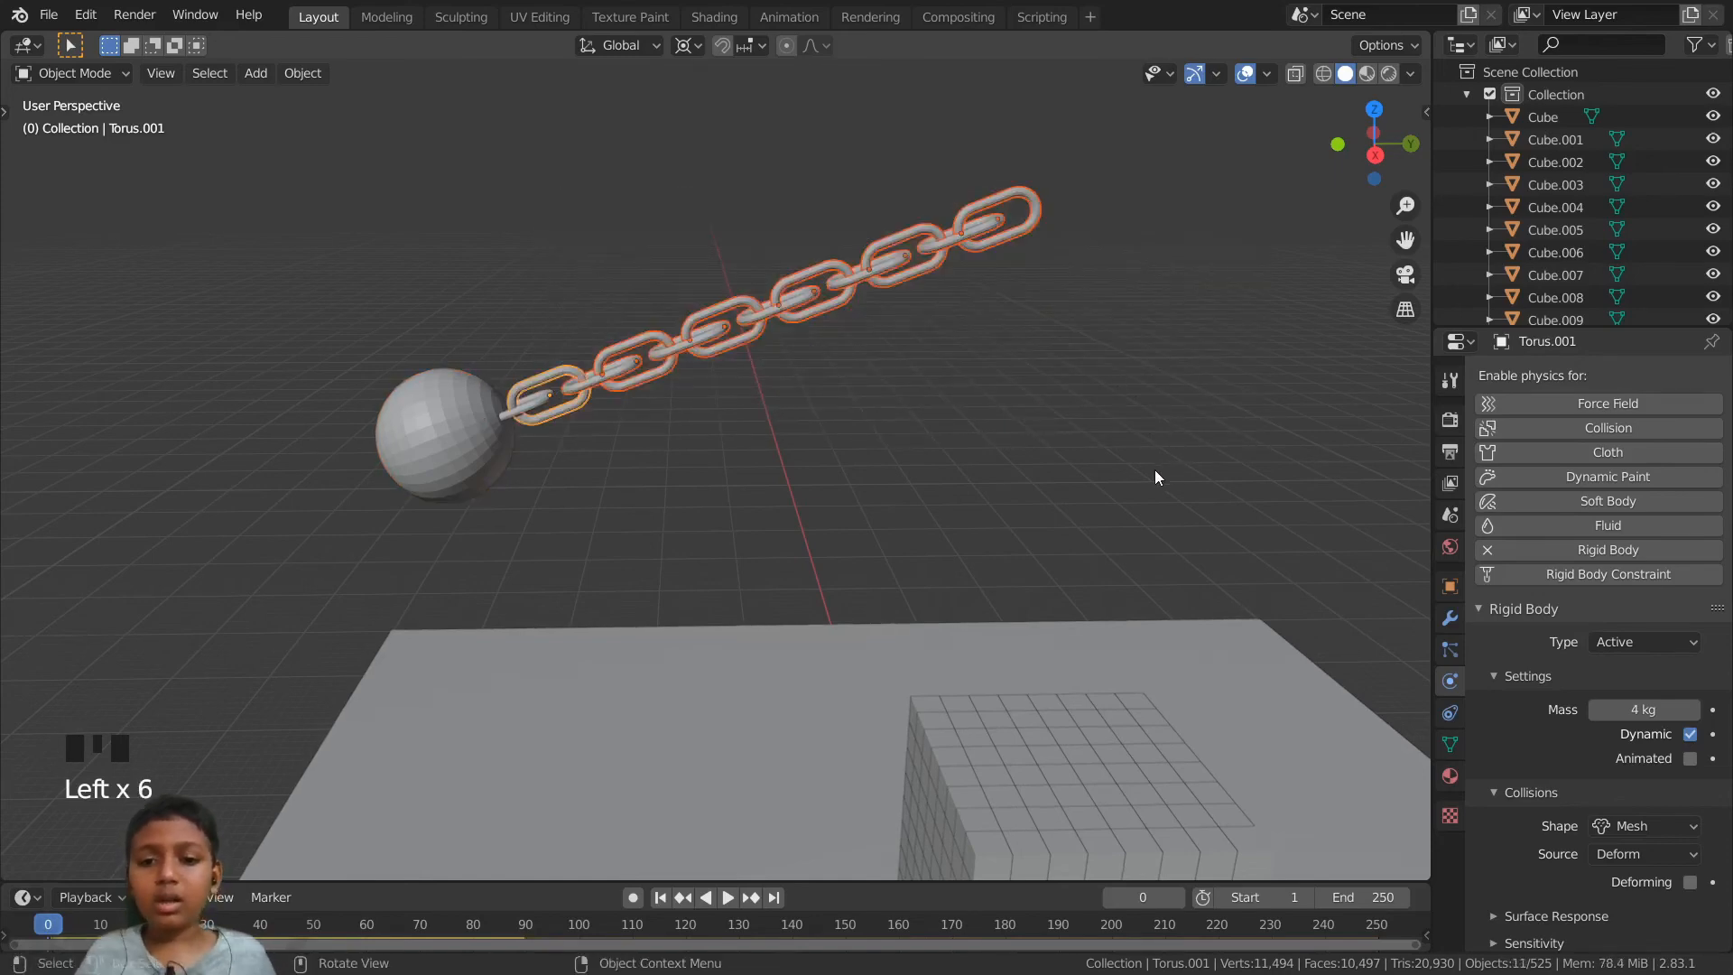
- Copy the rigid body settings from the active 4 kg link to all the selected chain links
middle_click_drag(1155, 469, 818, 448)
scroll(735, 446, "down", 4)
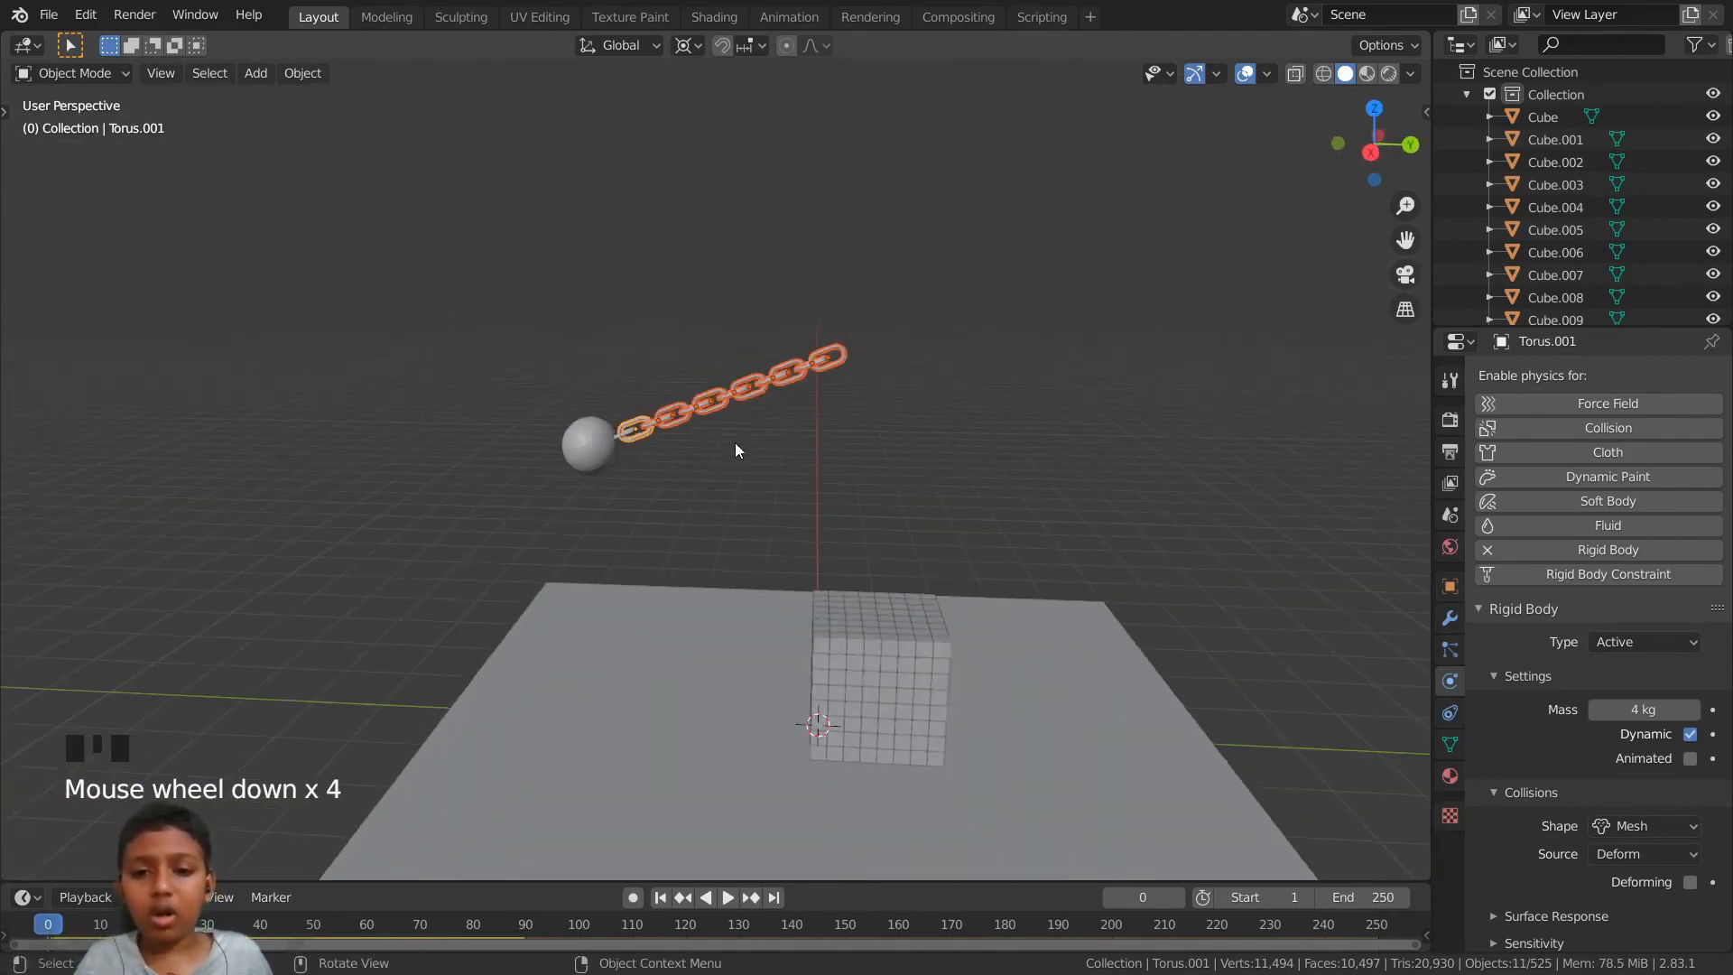
scroll(697, 451, "up", 4)
scroll(762, 454, "down", 3)
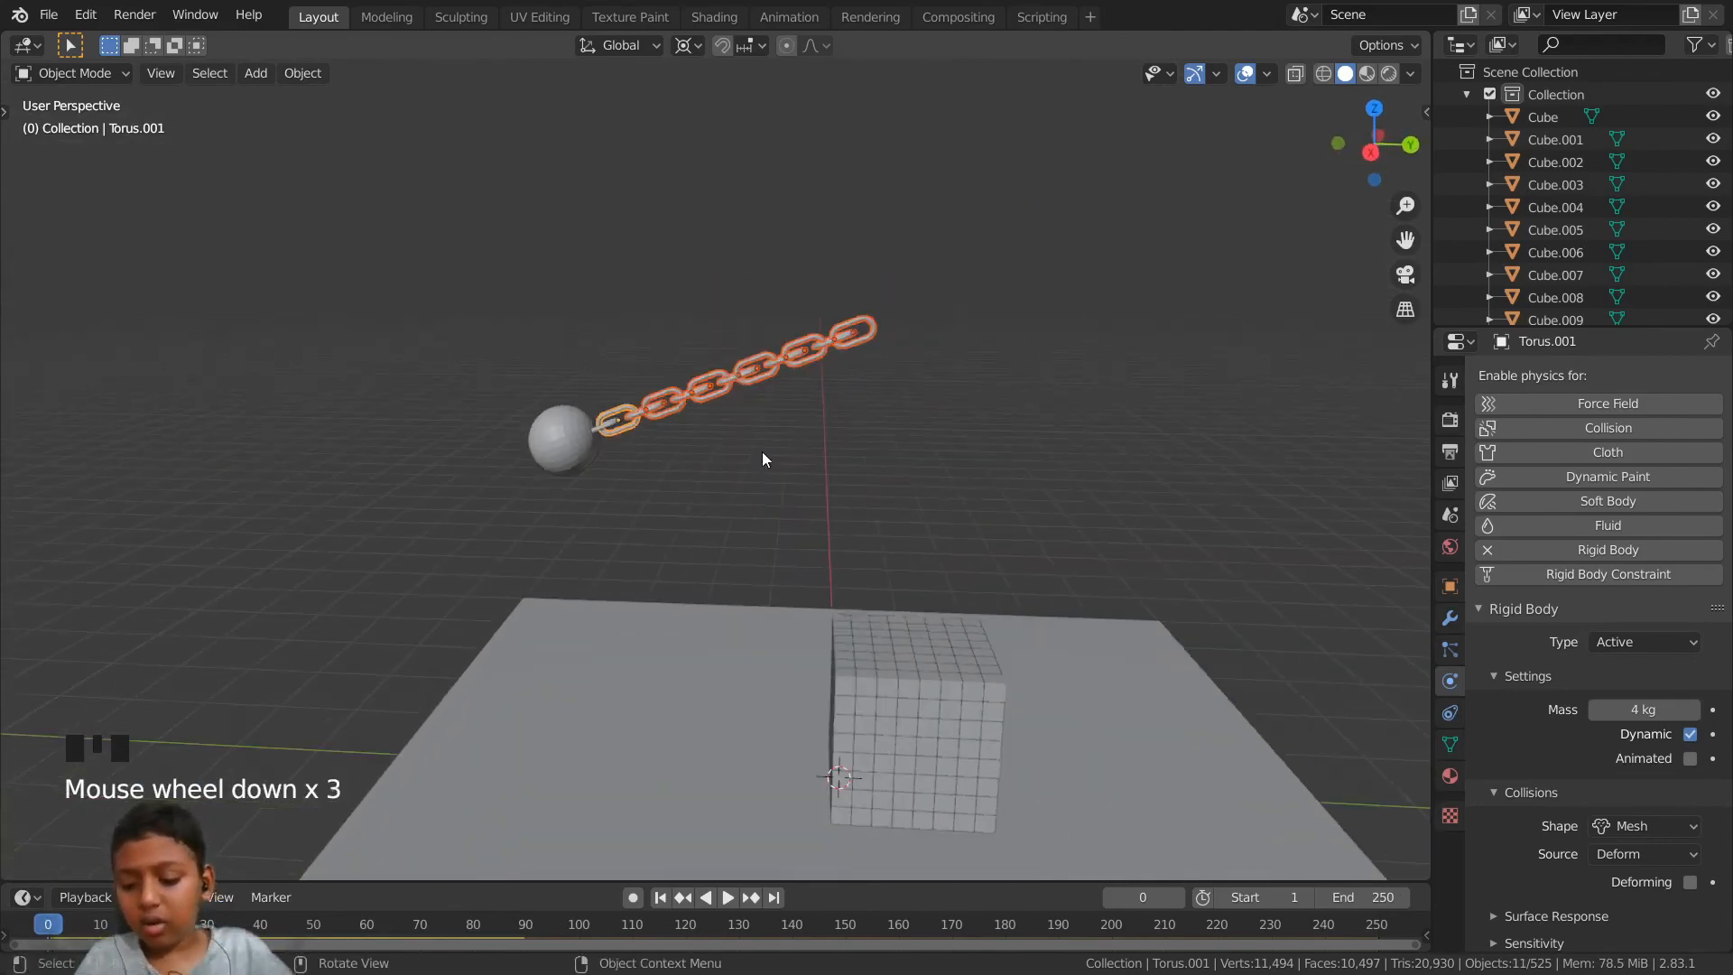
key("F3")
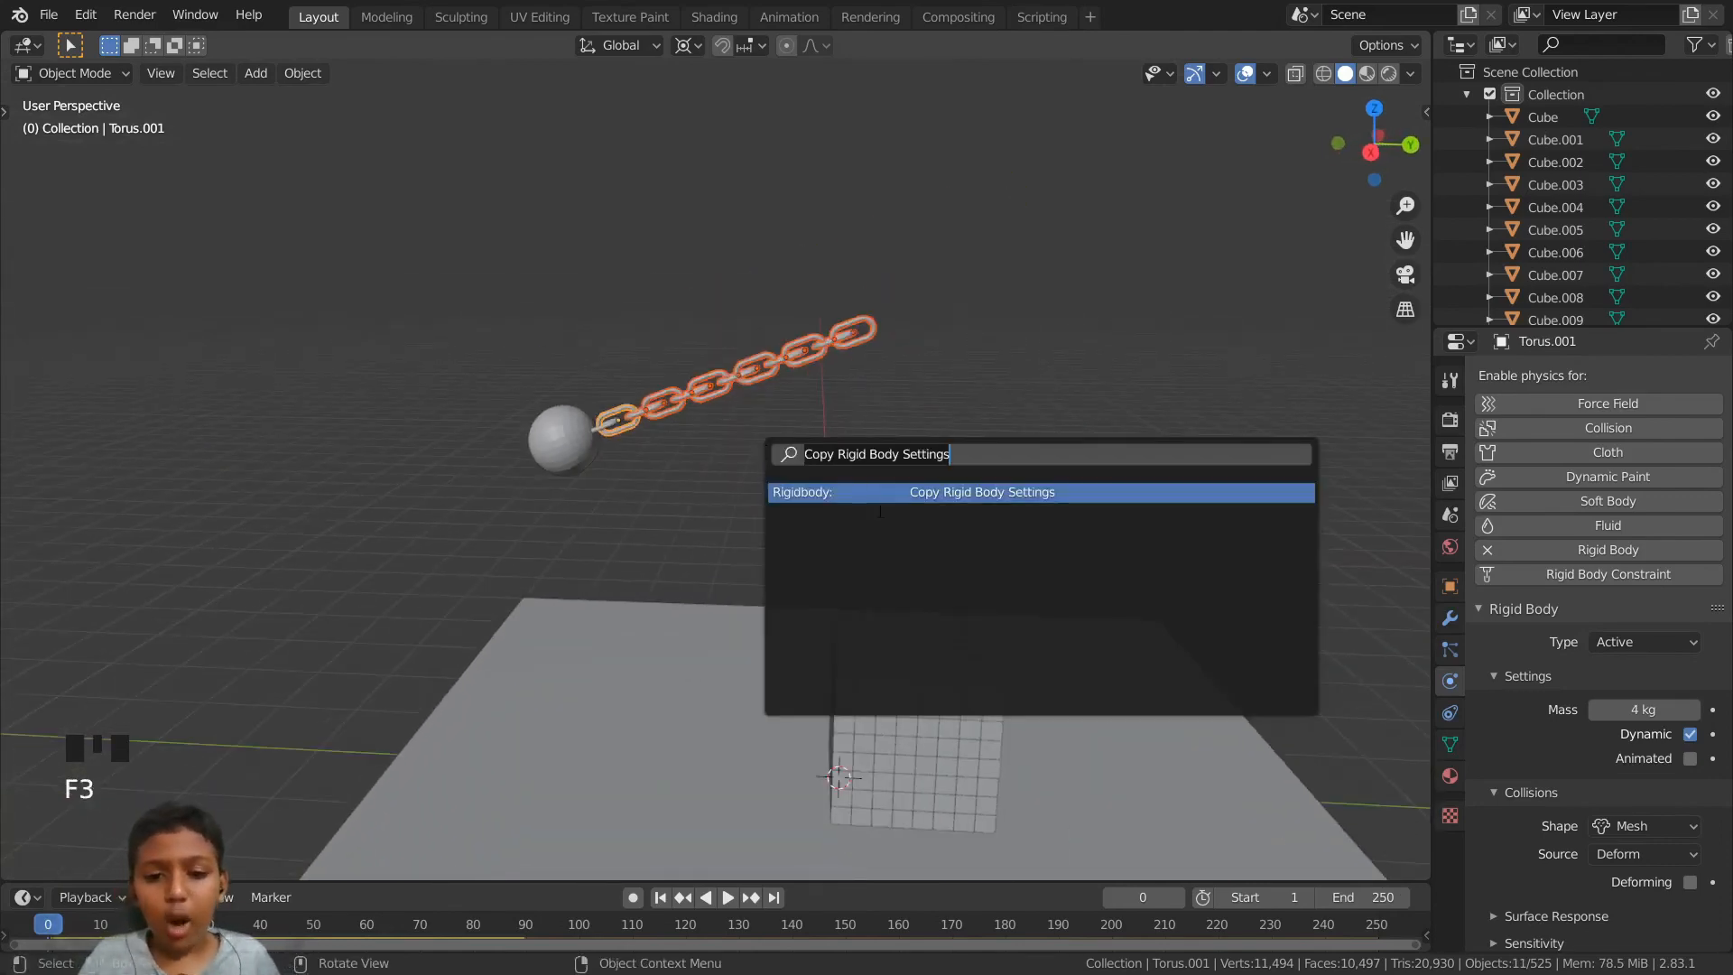
left_click(891, 494)
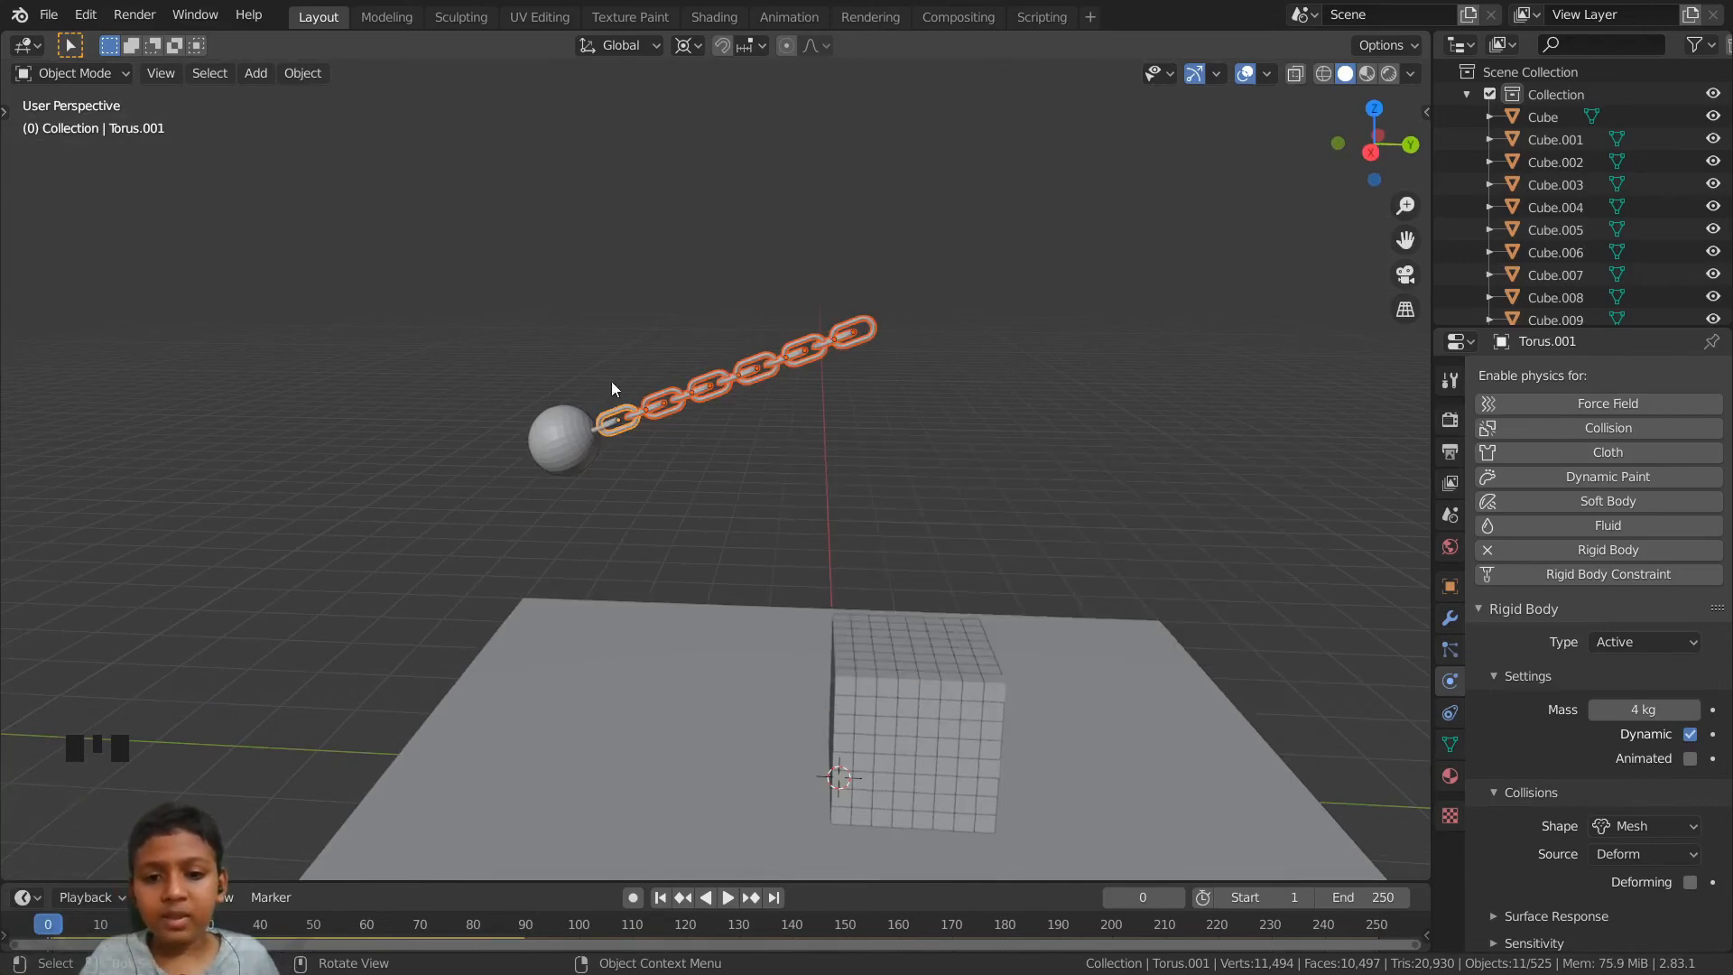
- Turn off the Dynamic rigid body option for the chain link farthest from the ball
scroll(610, 380, "up", 3)
left_click(680, 437)
scroll(587, 386, "down", 2)
scroll(562, 369, "up", 4)
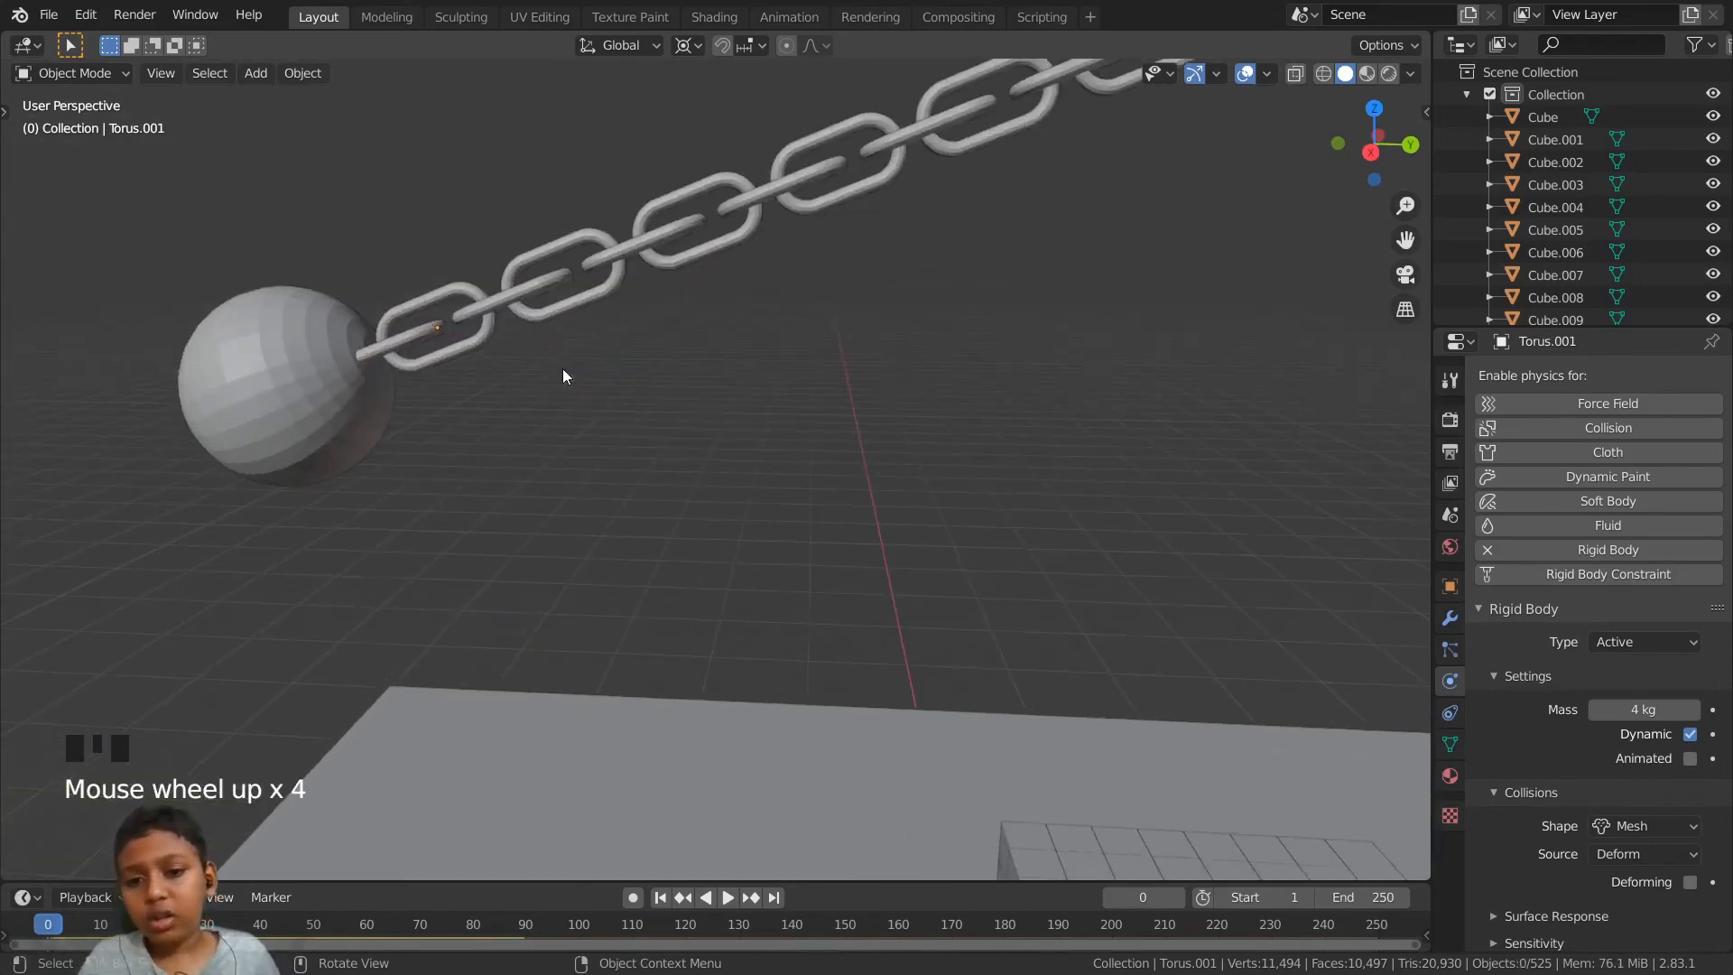
scroll(747, 334, "down", 3)
scroll(941, 283, "up", 1)
scroll(928, 258, "down", 2)
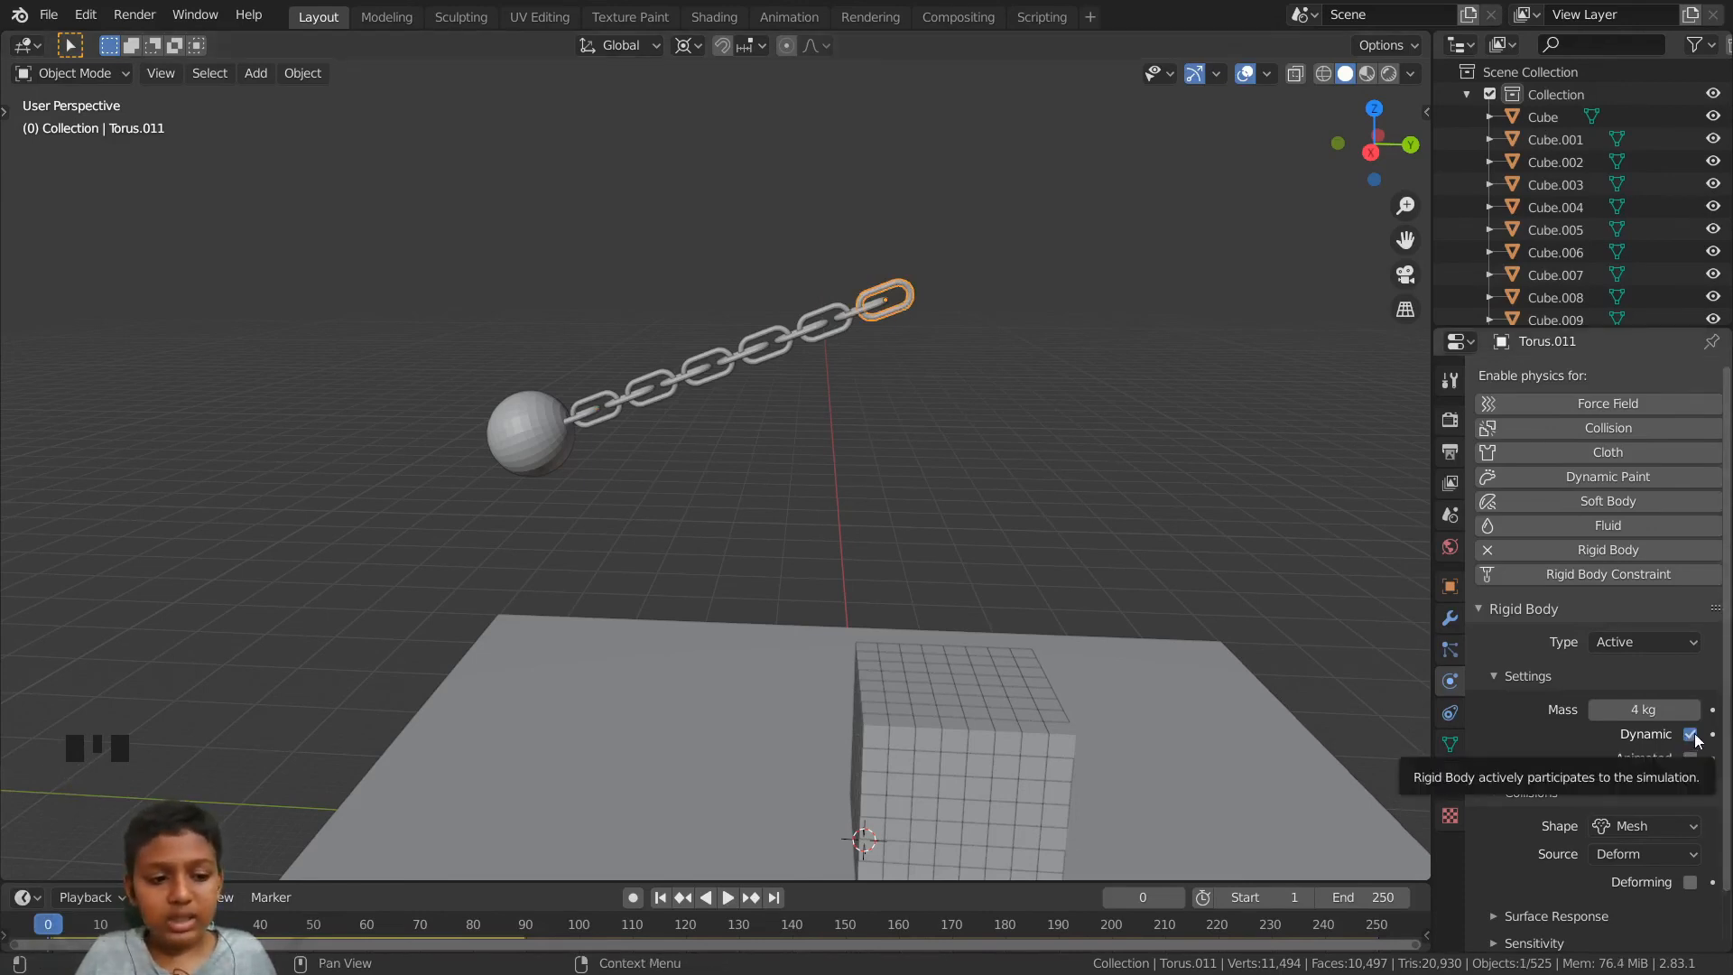
left_click(1690, 734)
scroll(875, 522, "down", 5)
scroll(880, 515, "down", 4)
left_click(915, 427)
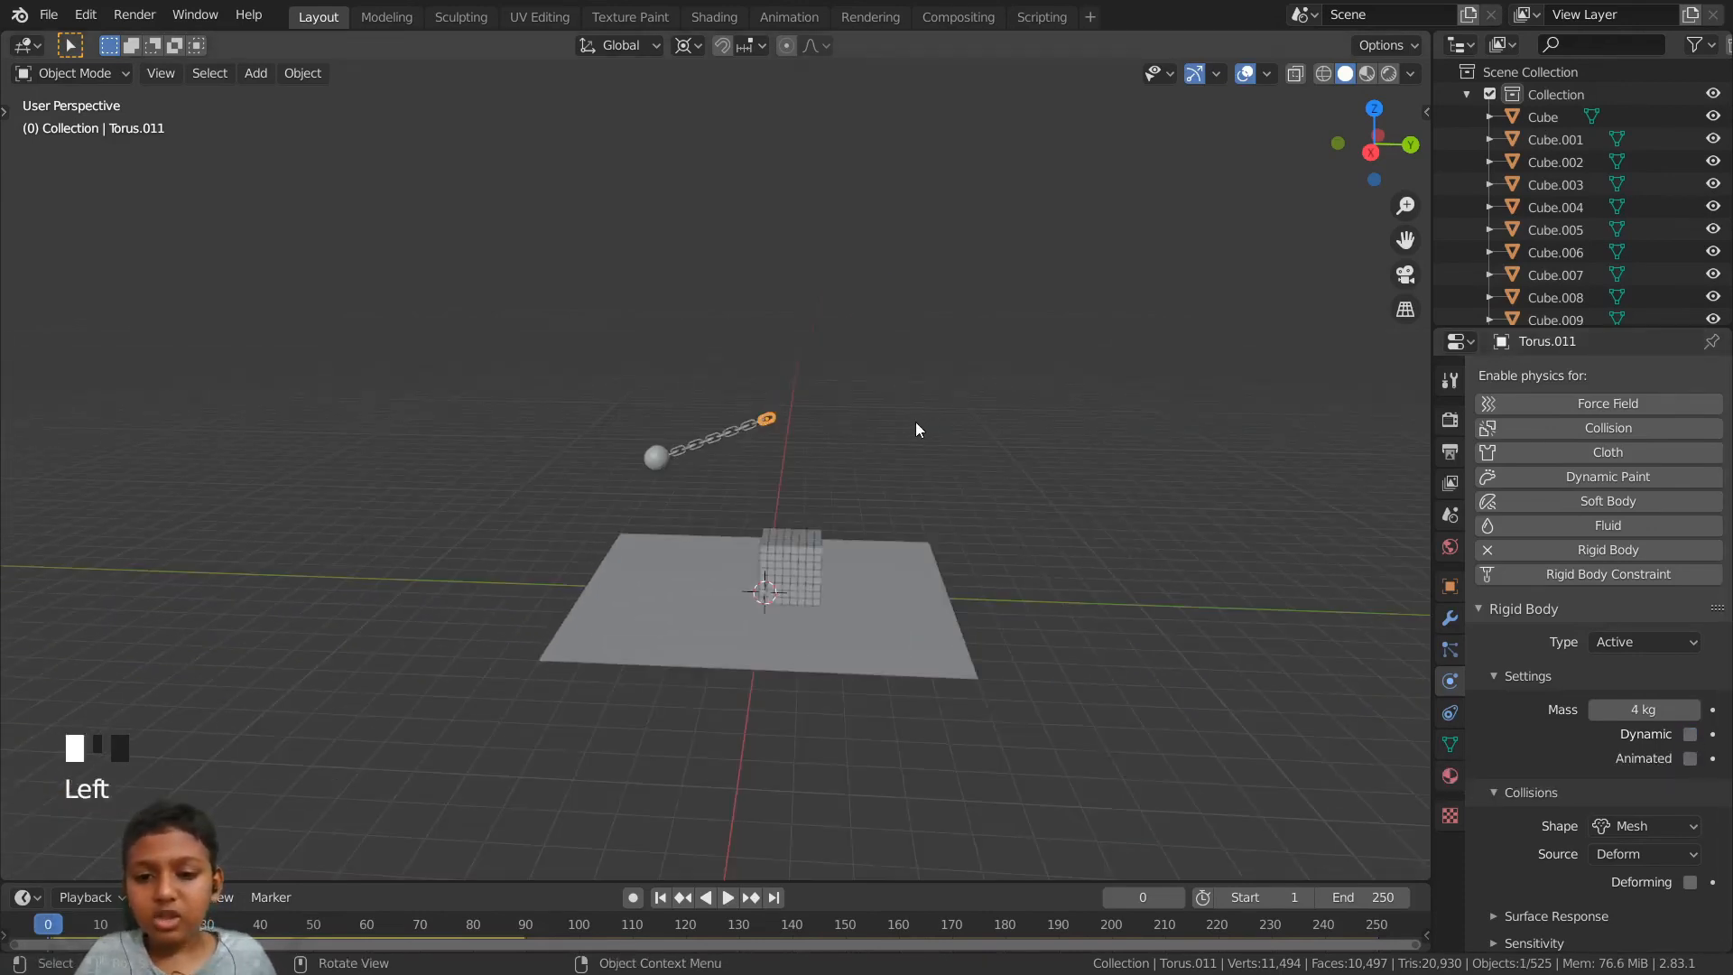
- Play the simulation to check how the ball swings on the chain into the cubes, and return to frame 0
key("space")
scroll(994, 482, "up", 3)
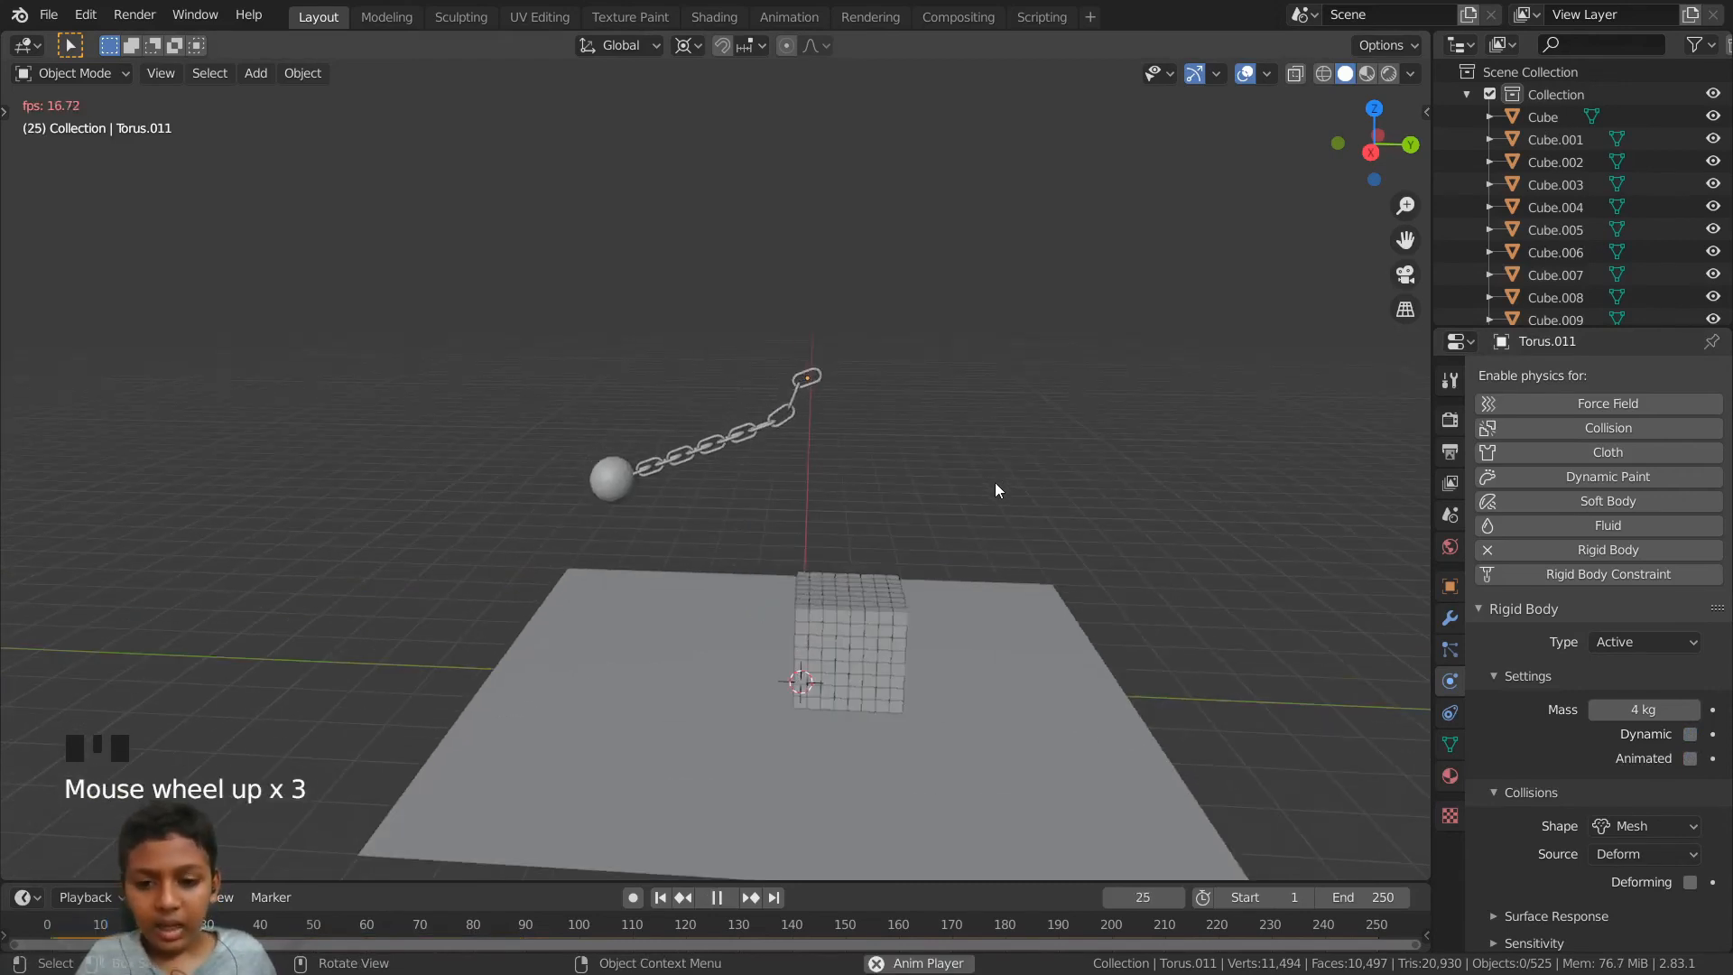
middle_click_drag(1075, 547, 1078, 501)
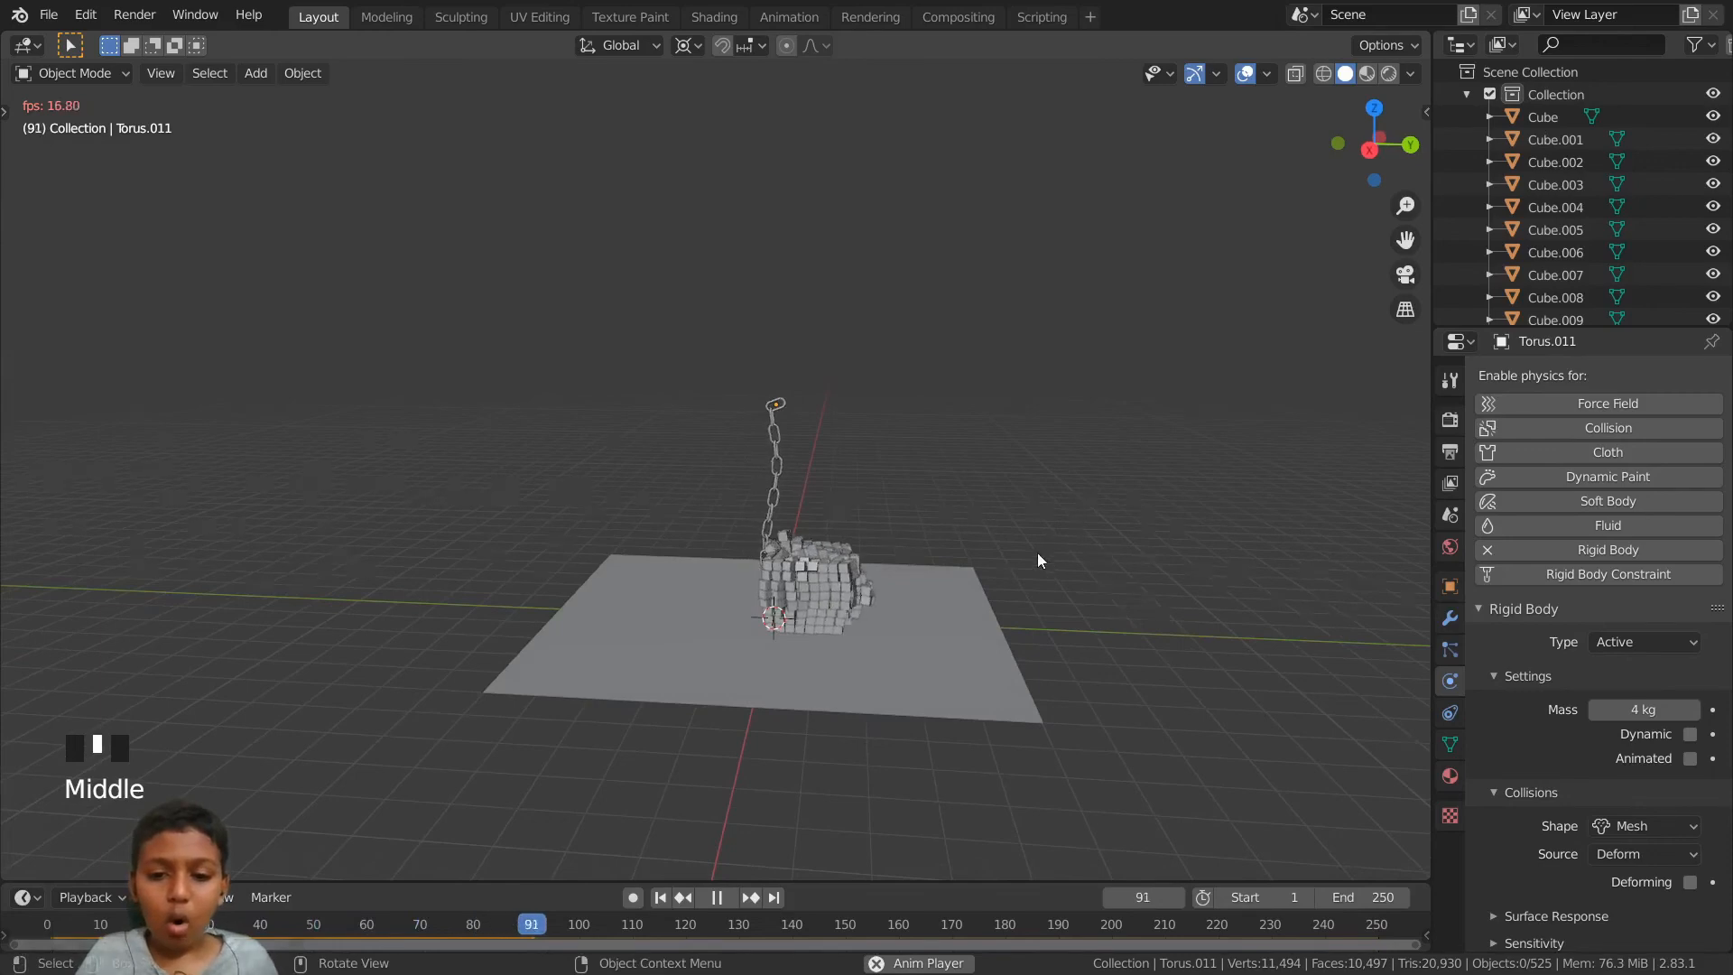
middle_click_drag(1037, 559, 929, 704)
key("space")
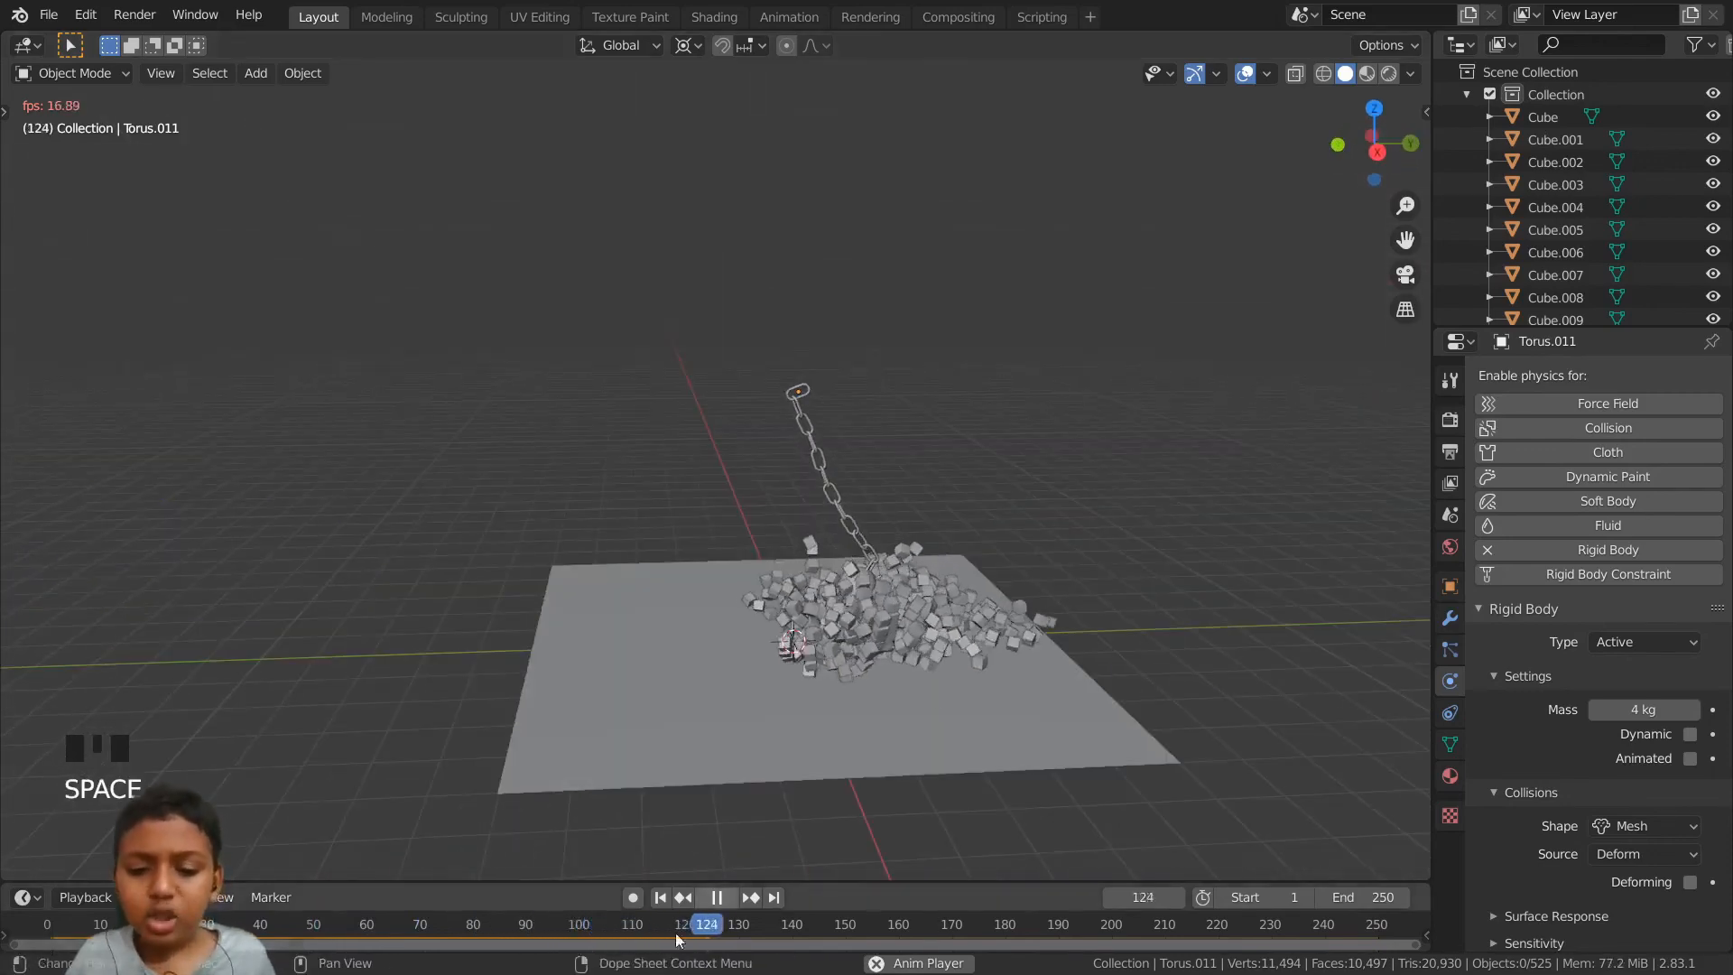
key("space")
left_click_drag(259, 933, 47, 929)
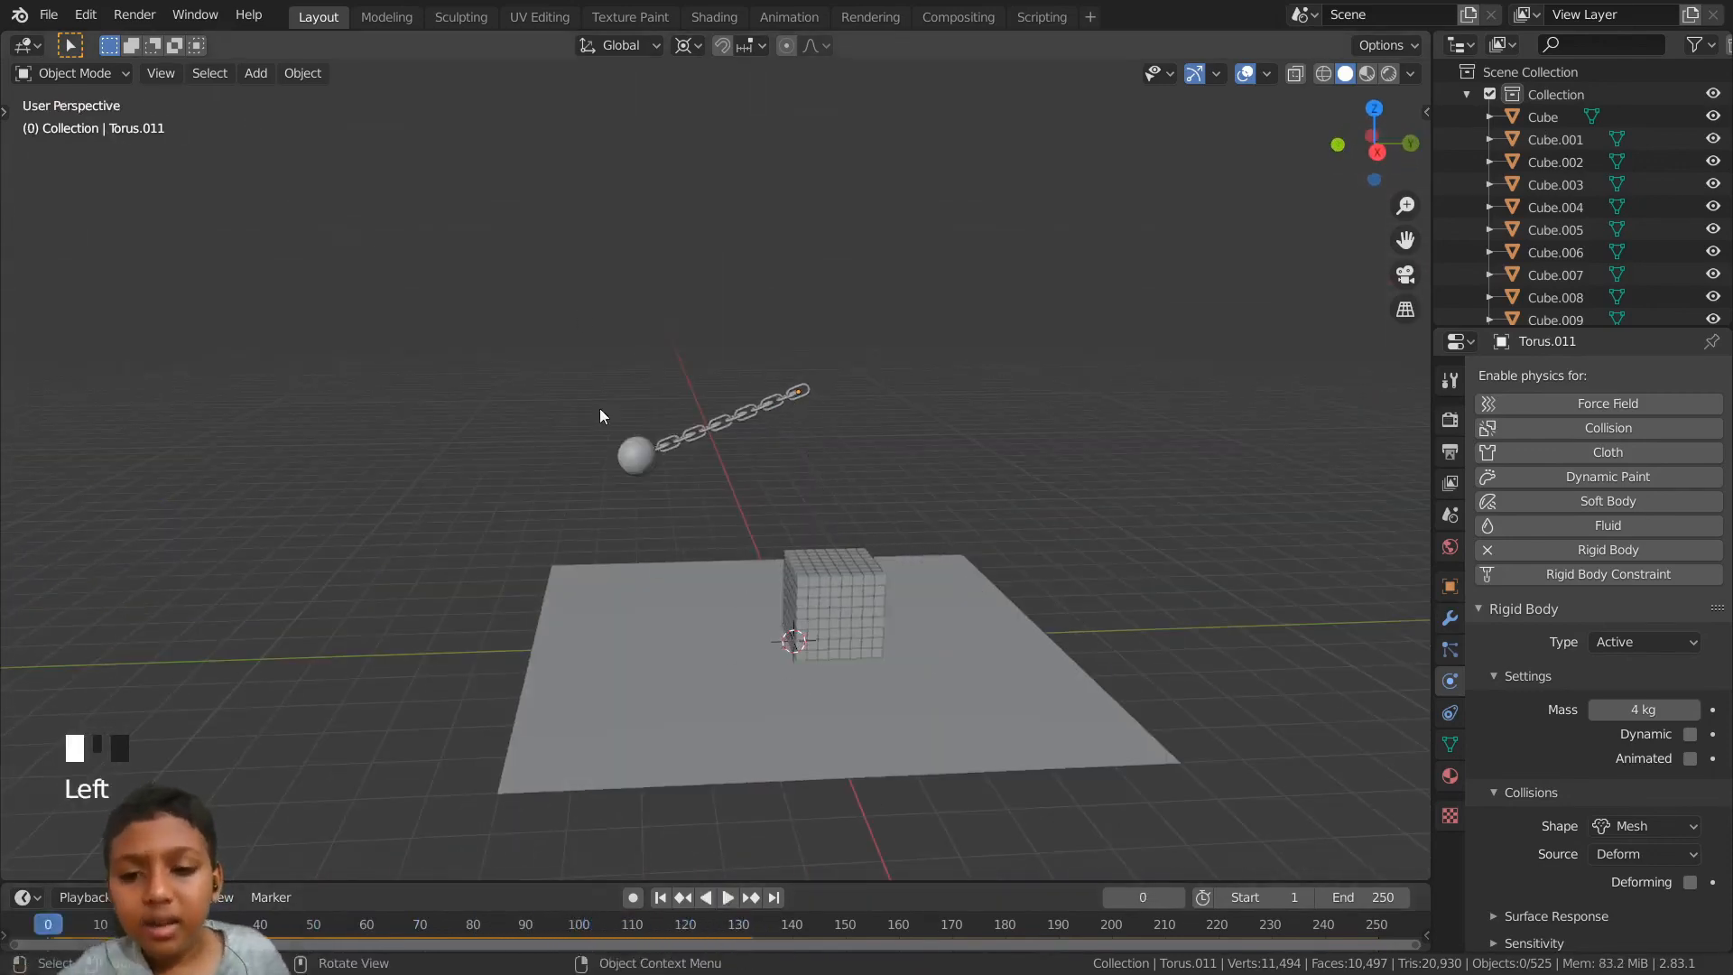
- View the wrecking ball's object transform properties and inspect where it joins the chain
left_click(1450, 586)
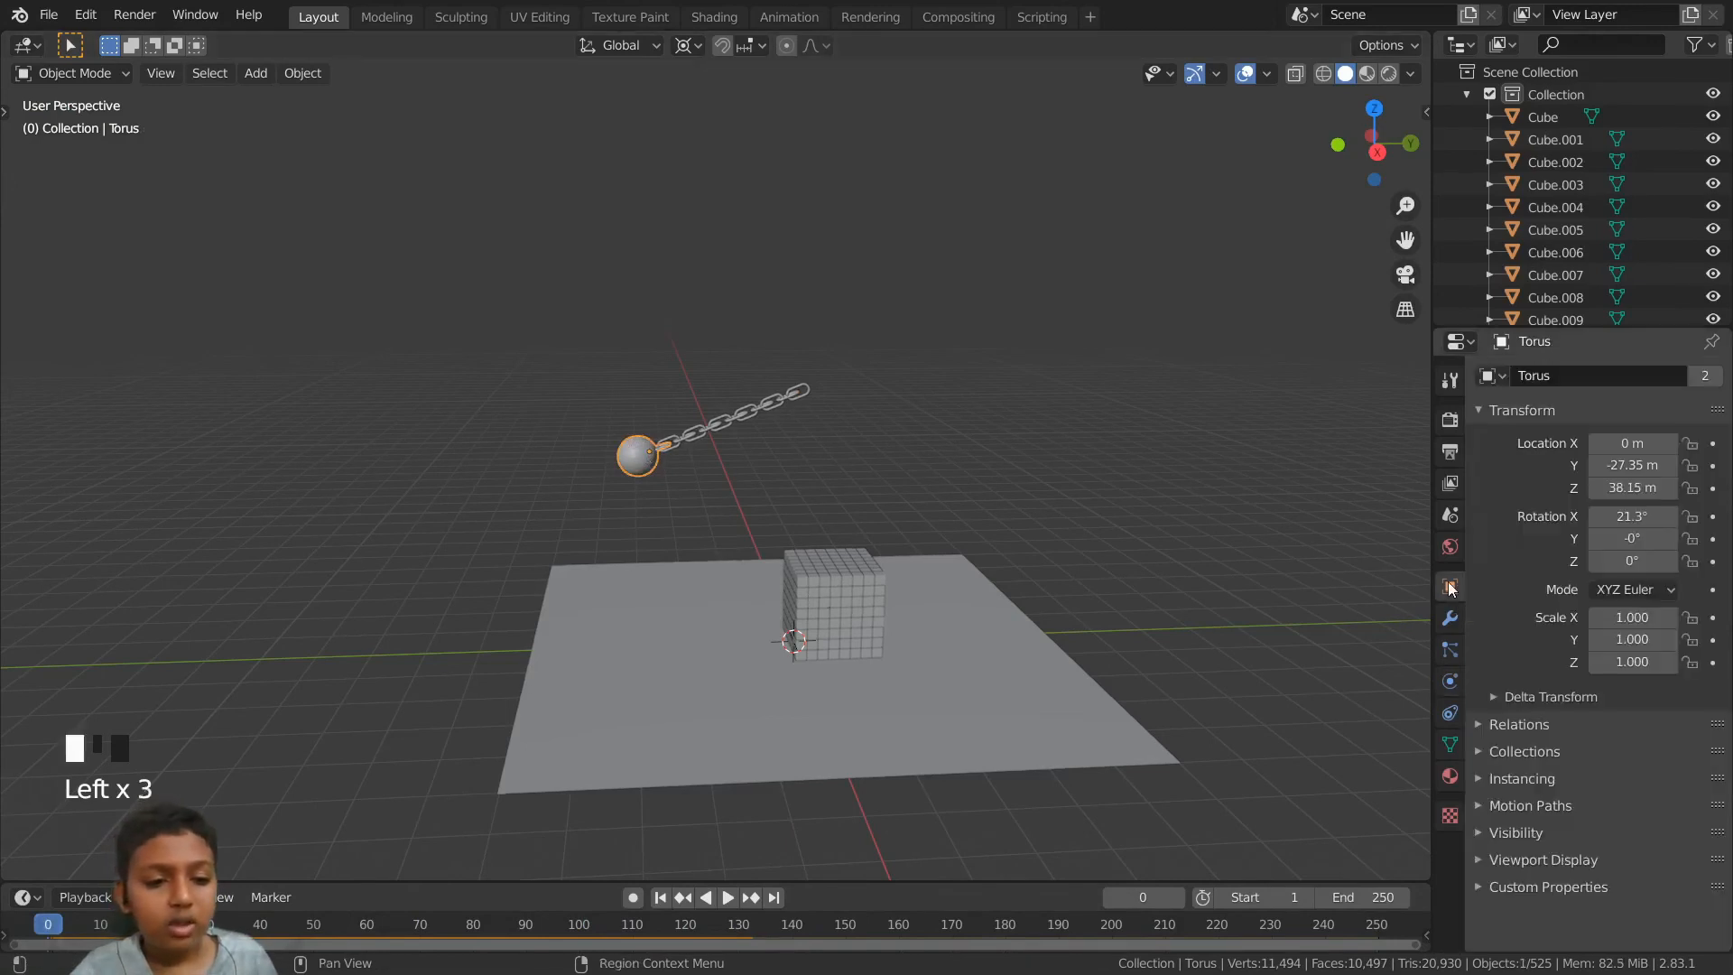
scroll(578, 443, "up", 3)
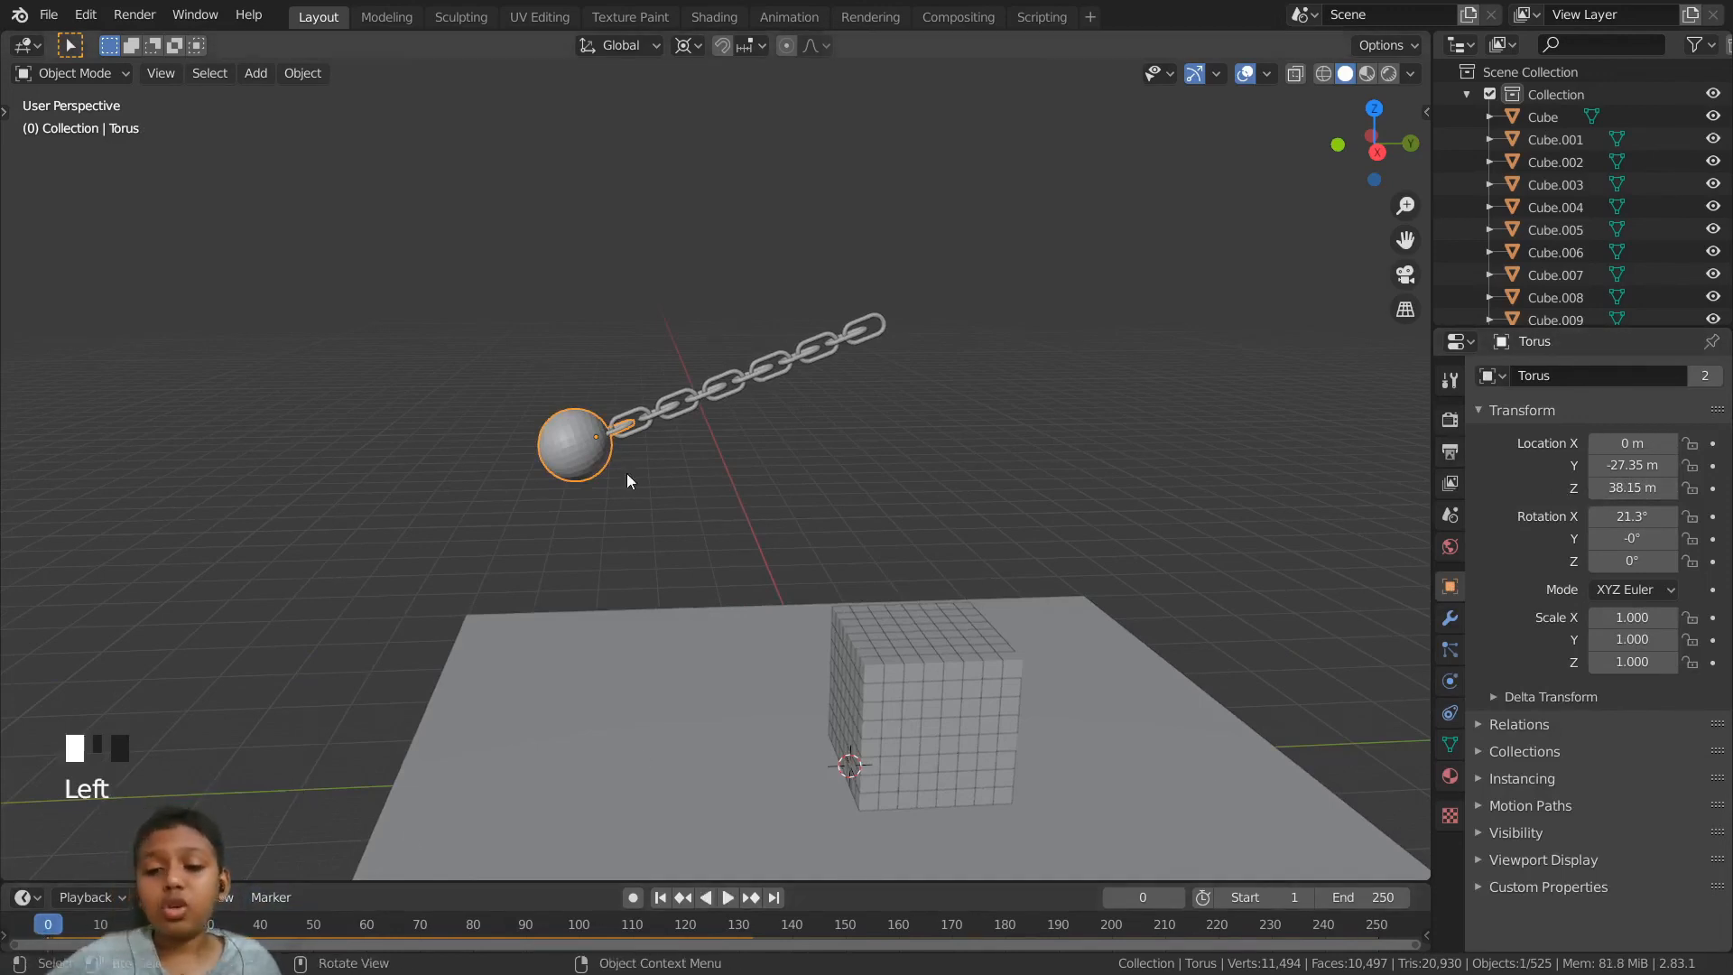
scroll(743, 464, "down", 4)
scroll(819, 448, "up", 5)
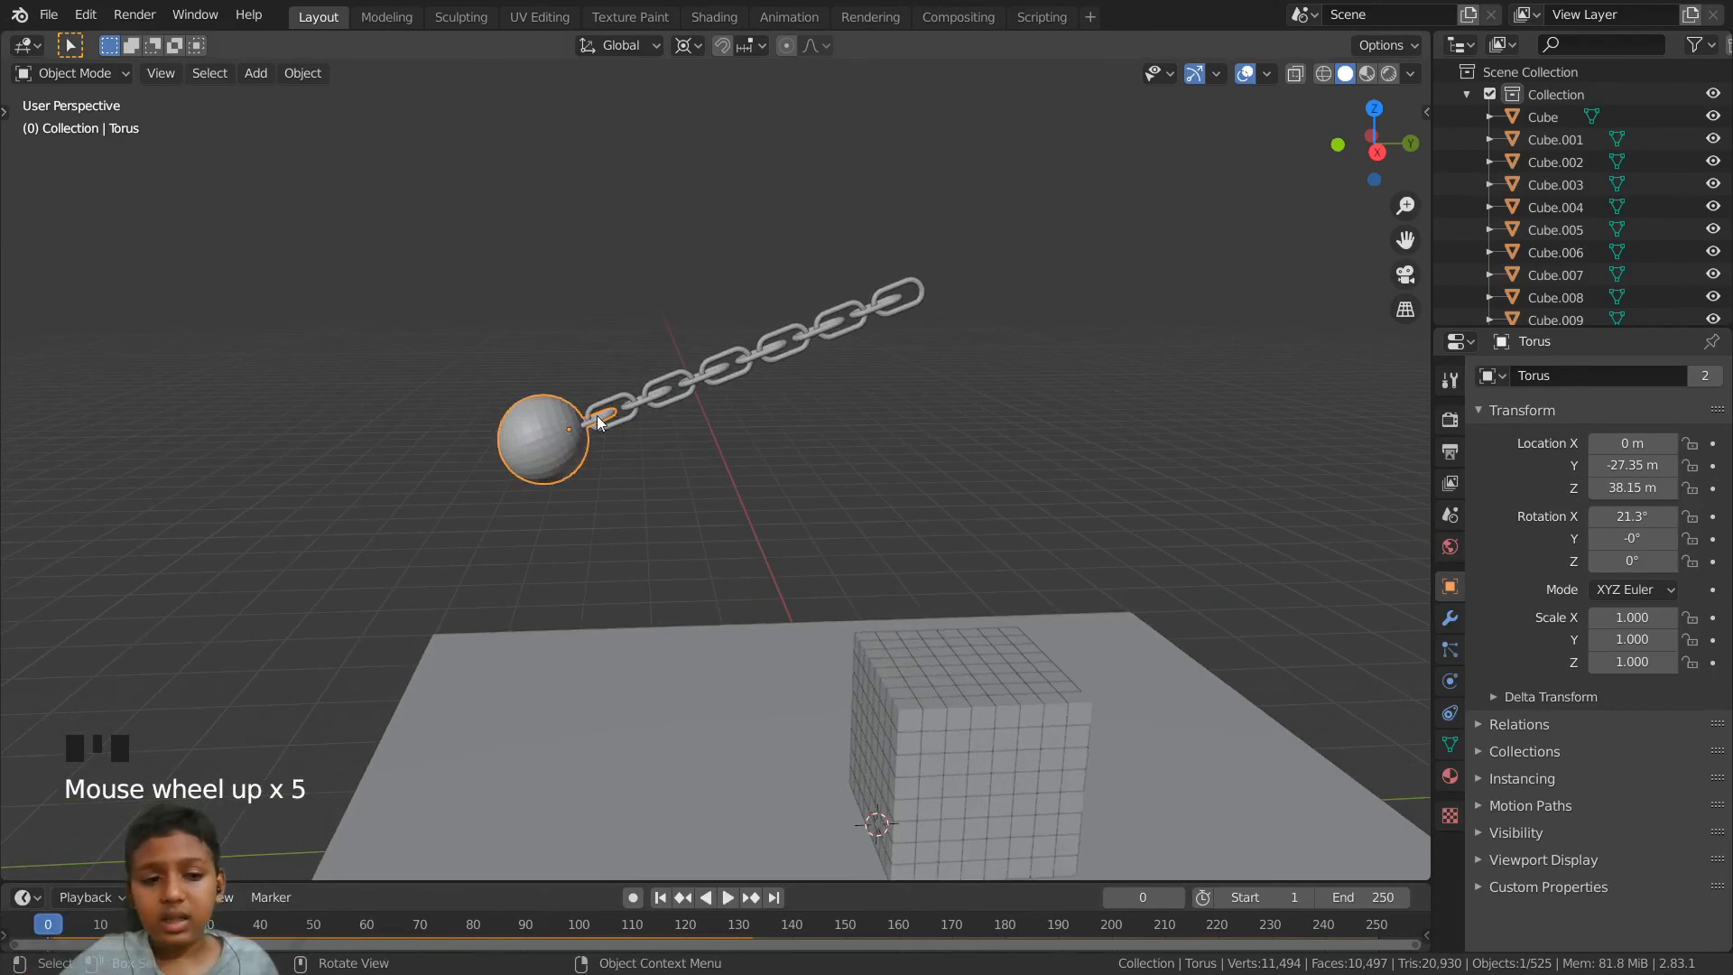
scroll(526, 376, "up", 1)
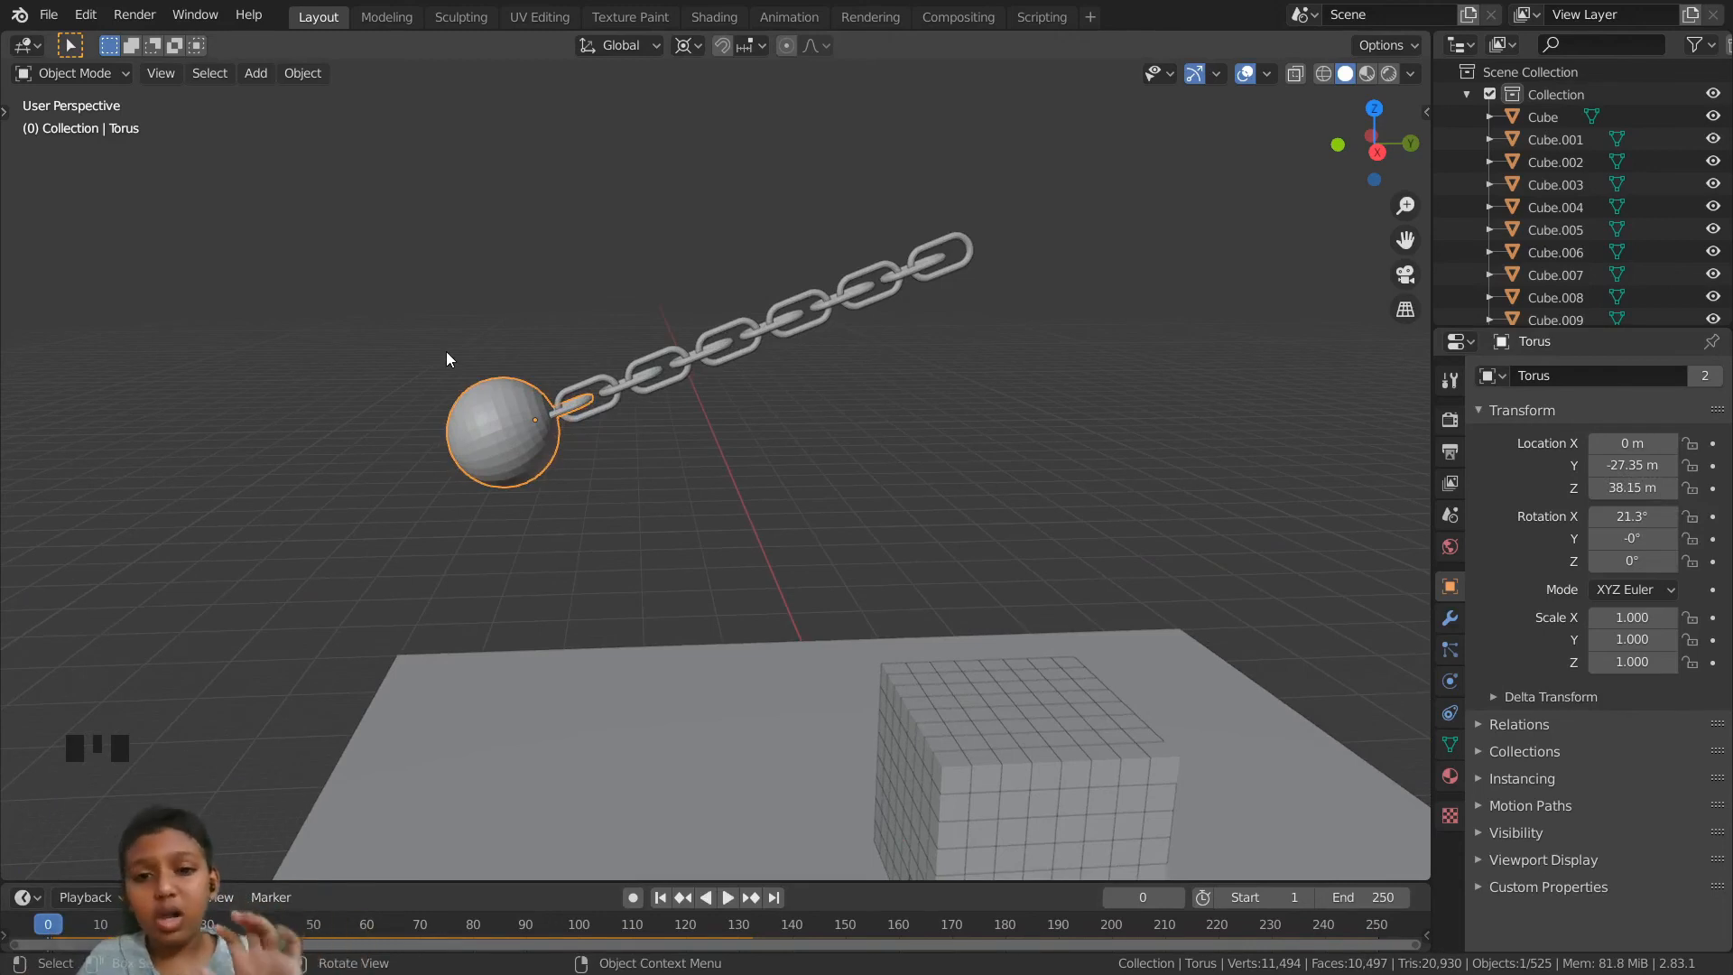
scroll(939, 481, "down", 3)
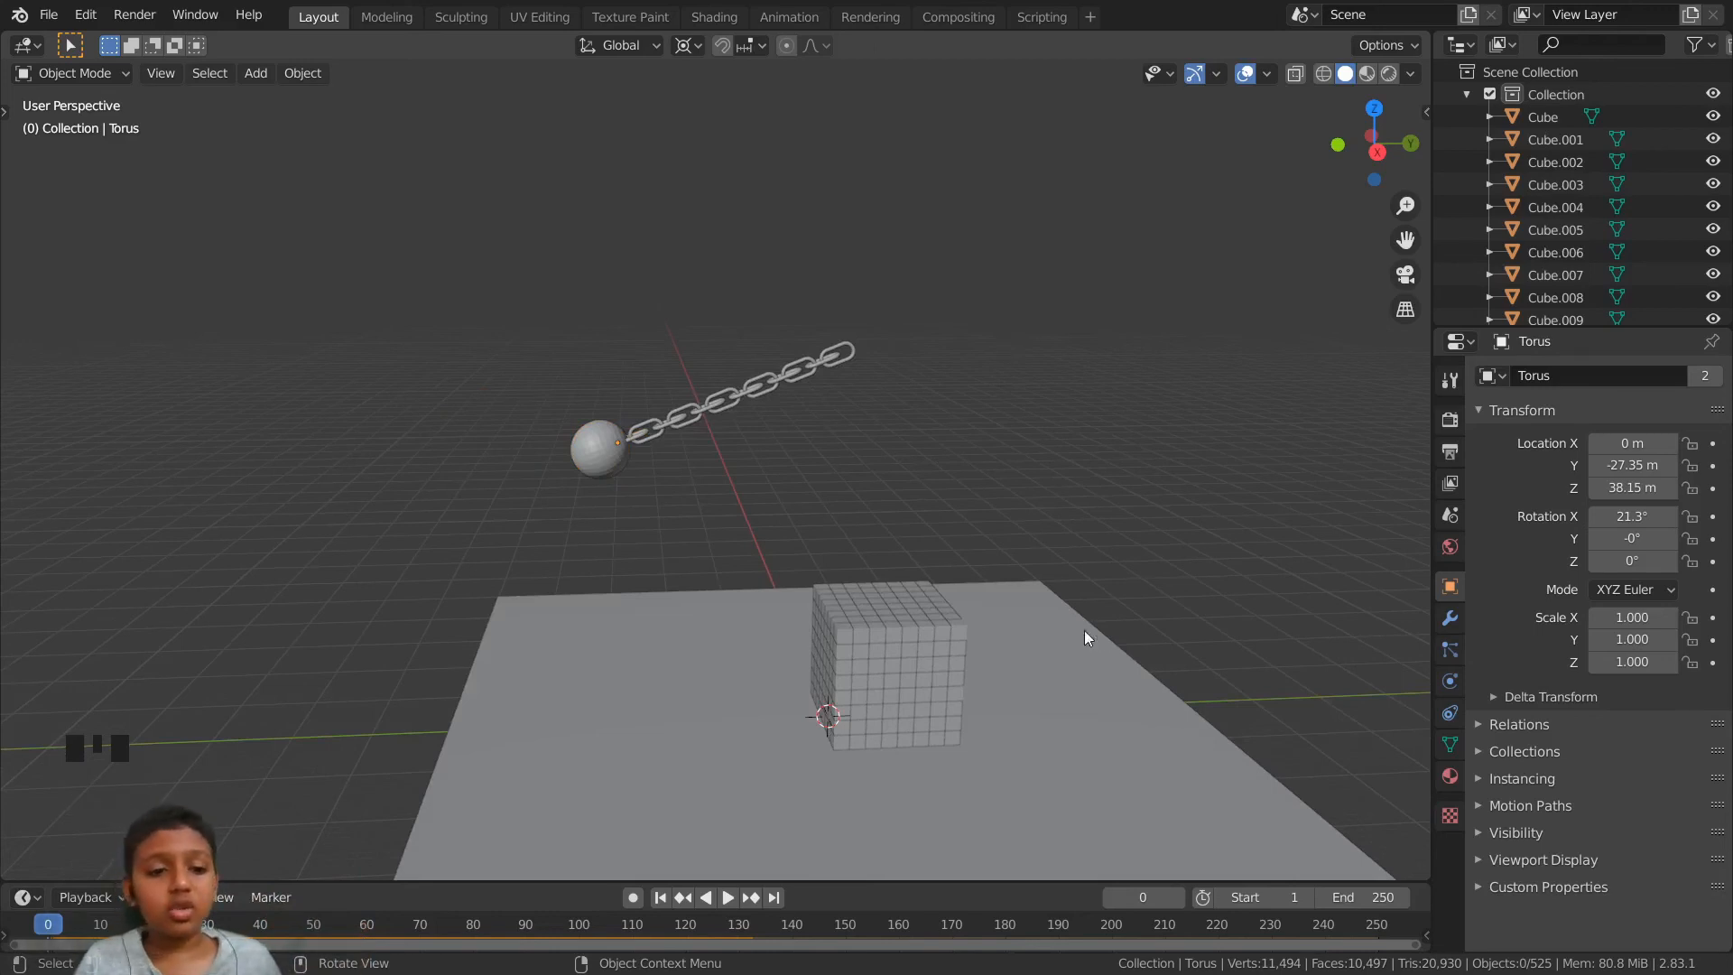
- Set the Rigid Body World simulation speed to 5
left_click(1449, 518)
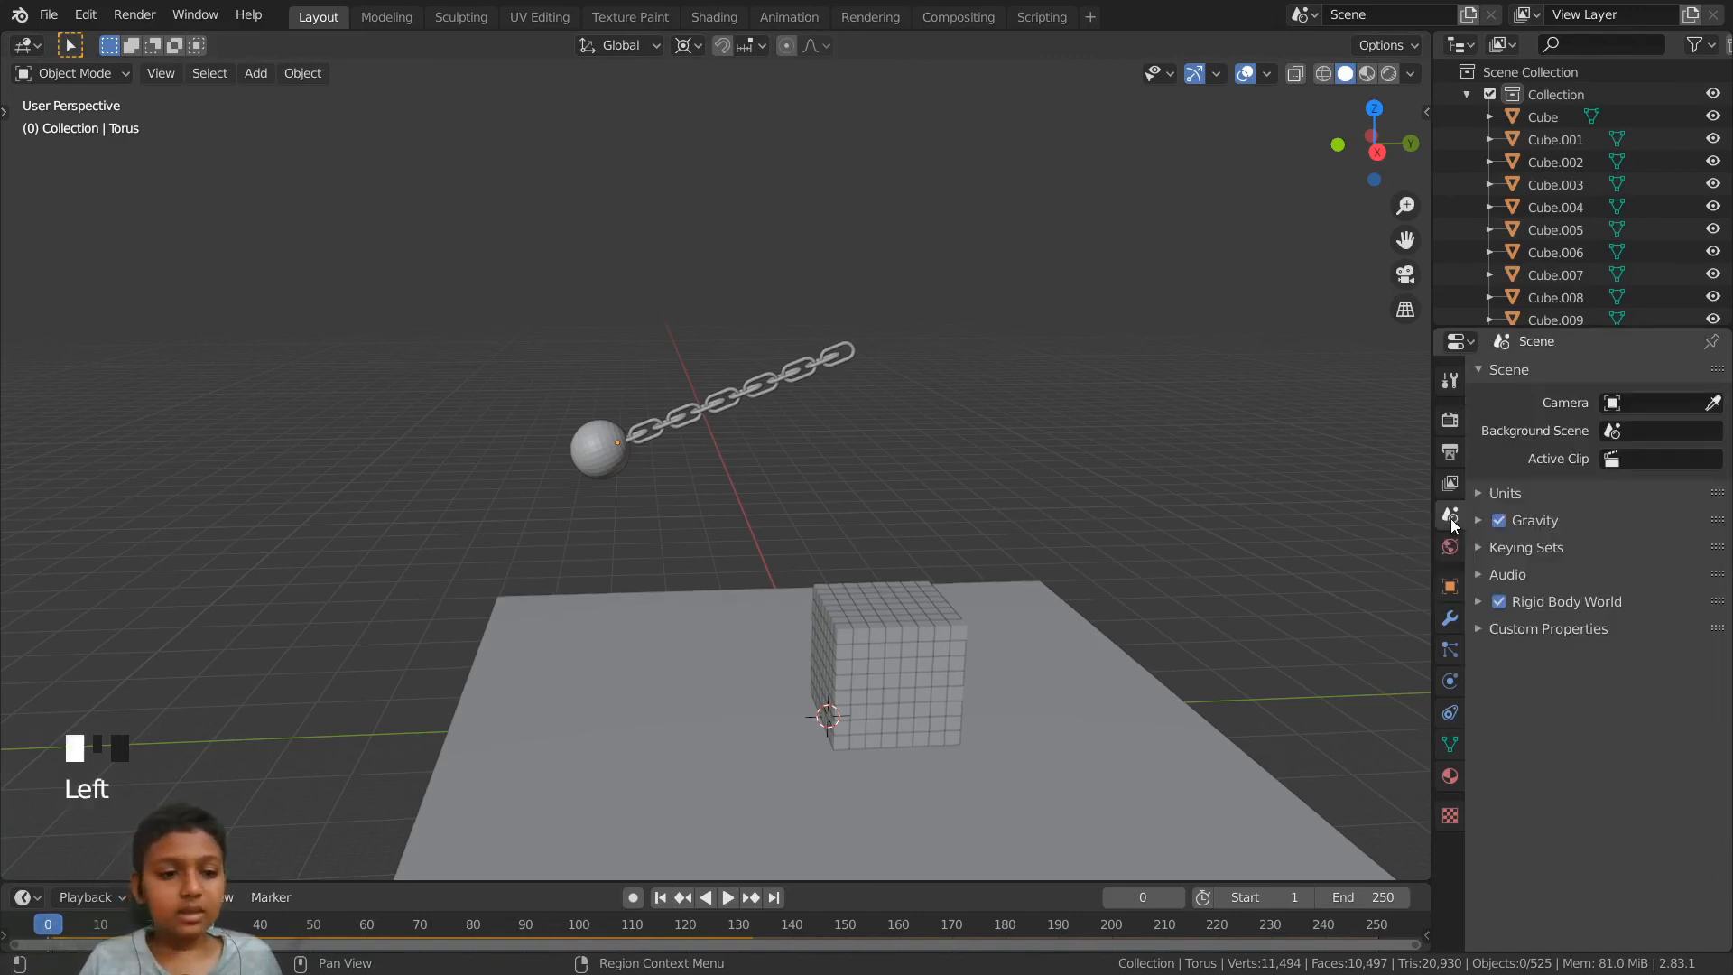
left_click(1477, 603)
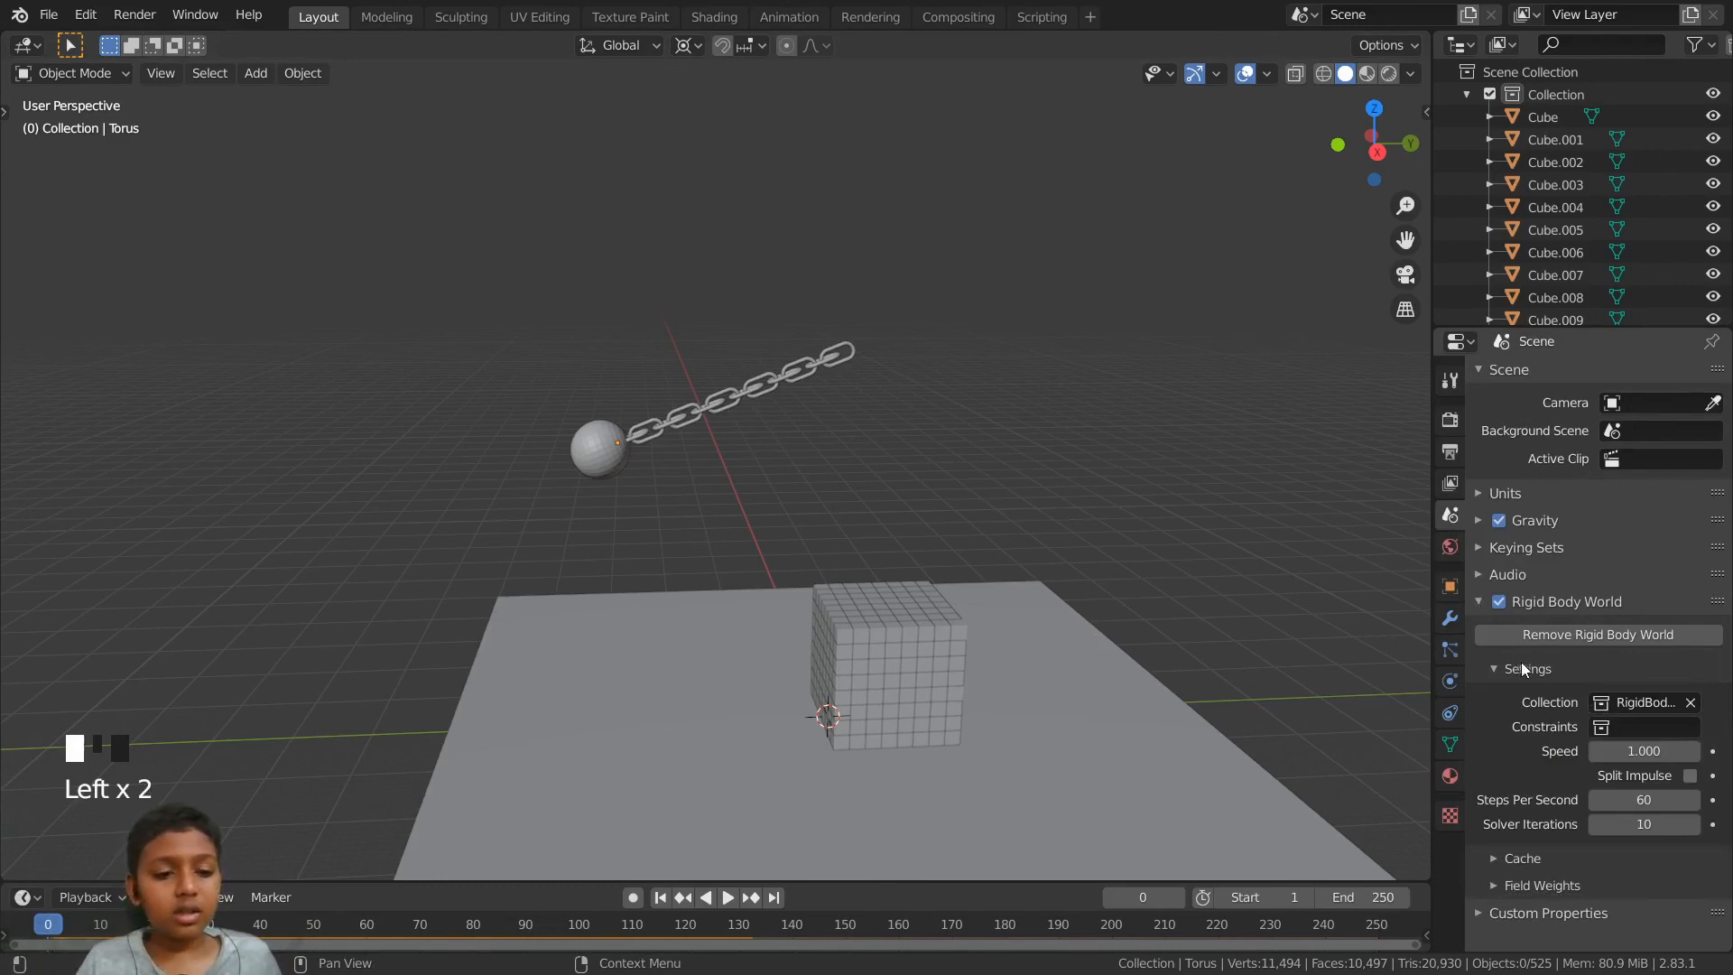
left_click(1632, 751)
type("5")
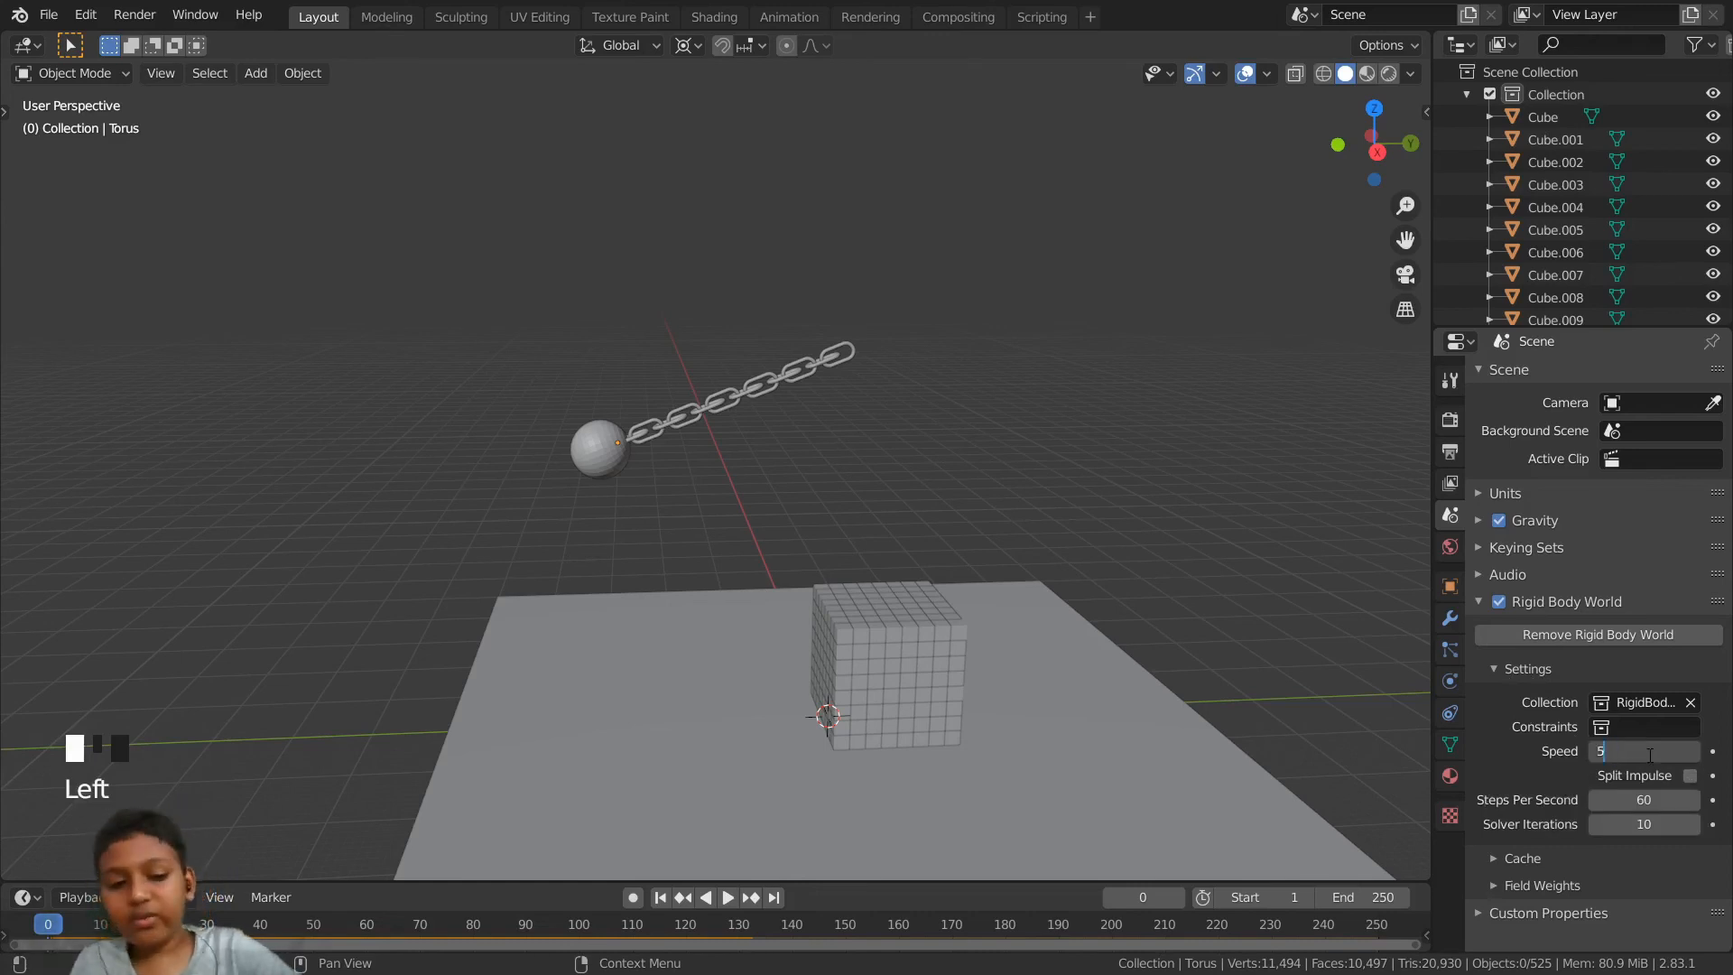
- Play the sped-up simulation to check the impact on the cube block, and return to frame 0
middle_click_drag(1162, 403, 1140, 462)
key("space")
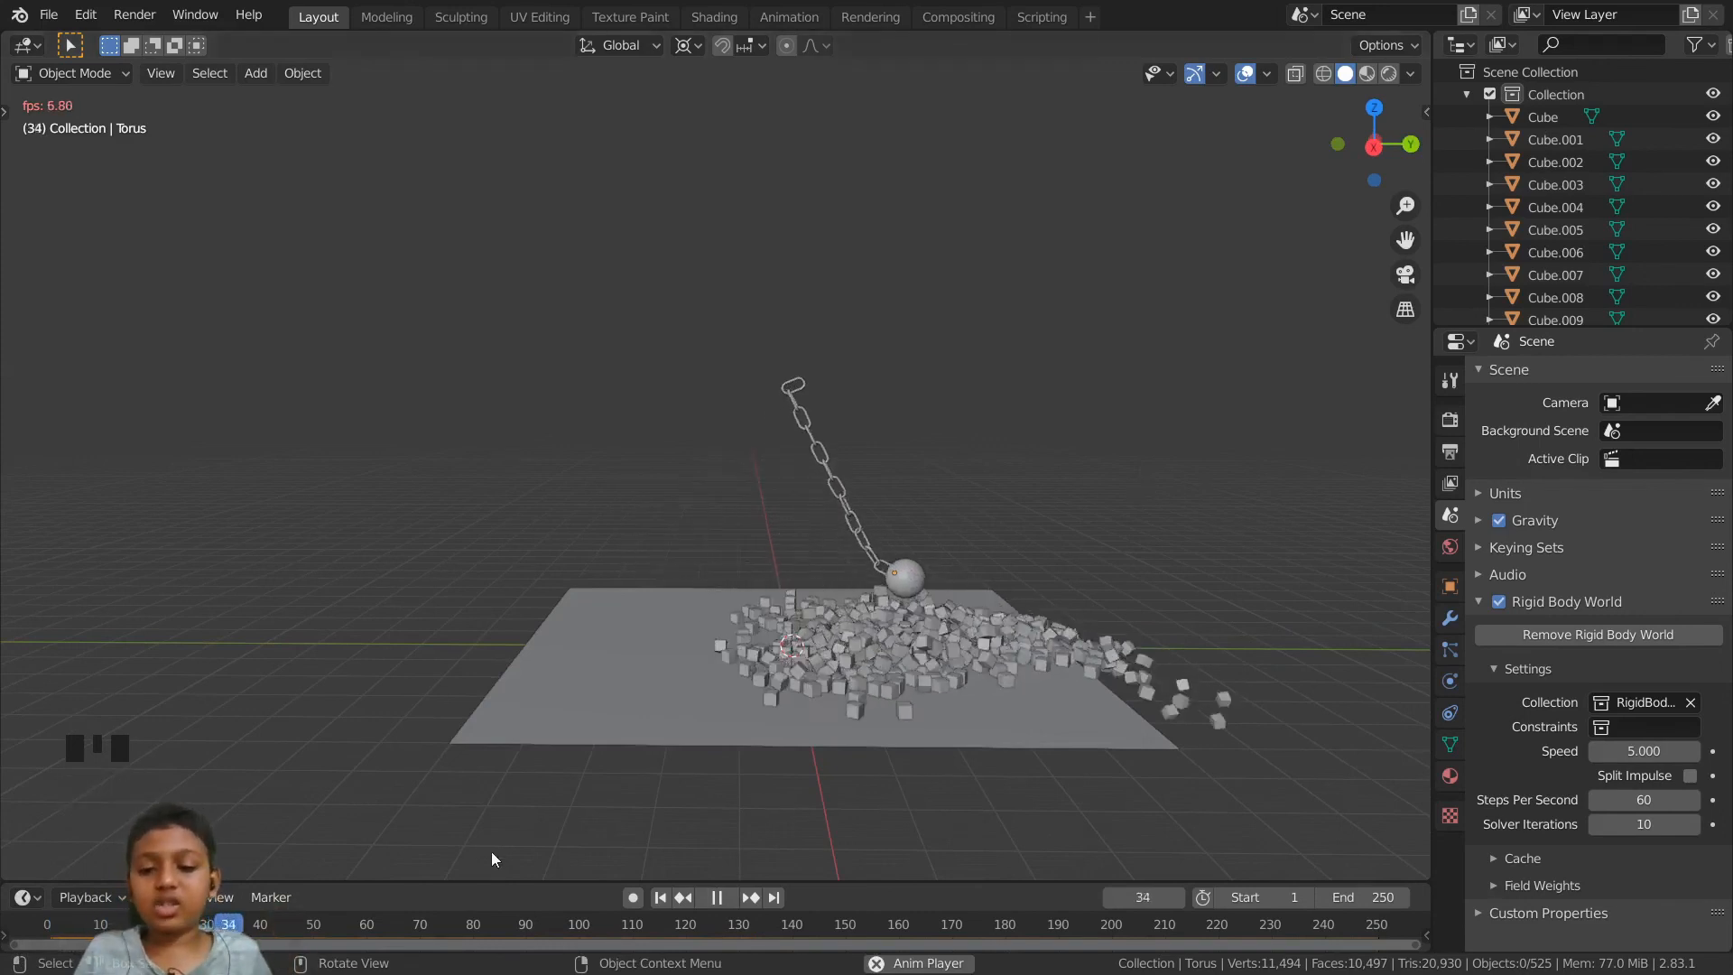
key("space")
left_click_drag(276, 926, 47, 926)
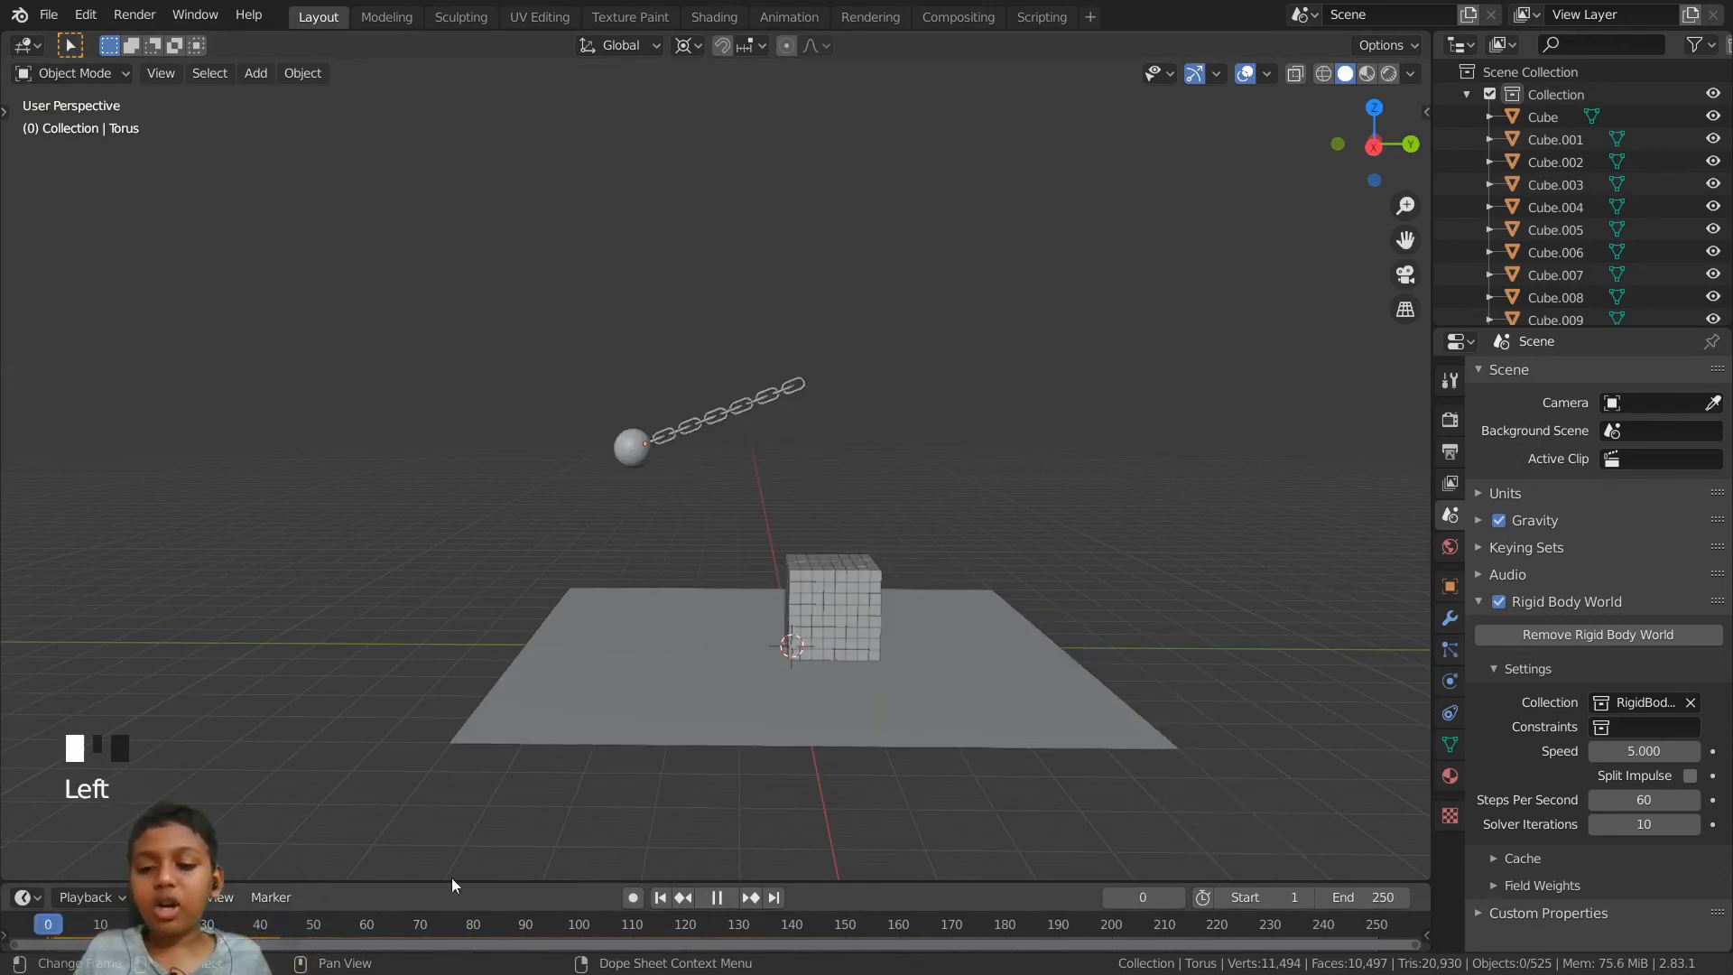
- Enlarge the timeline area to make room for viewing keyframes
middle_click_drag(964, 543, 700, 641)
scroll(460, 870, "up", 2)
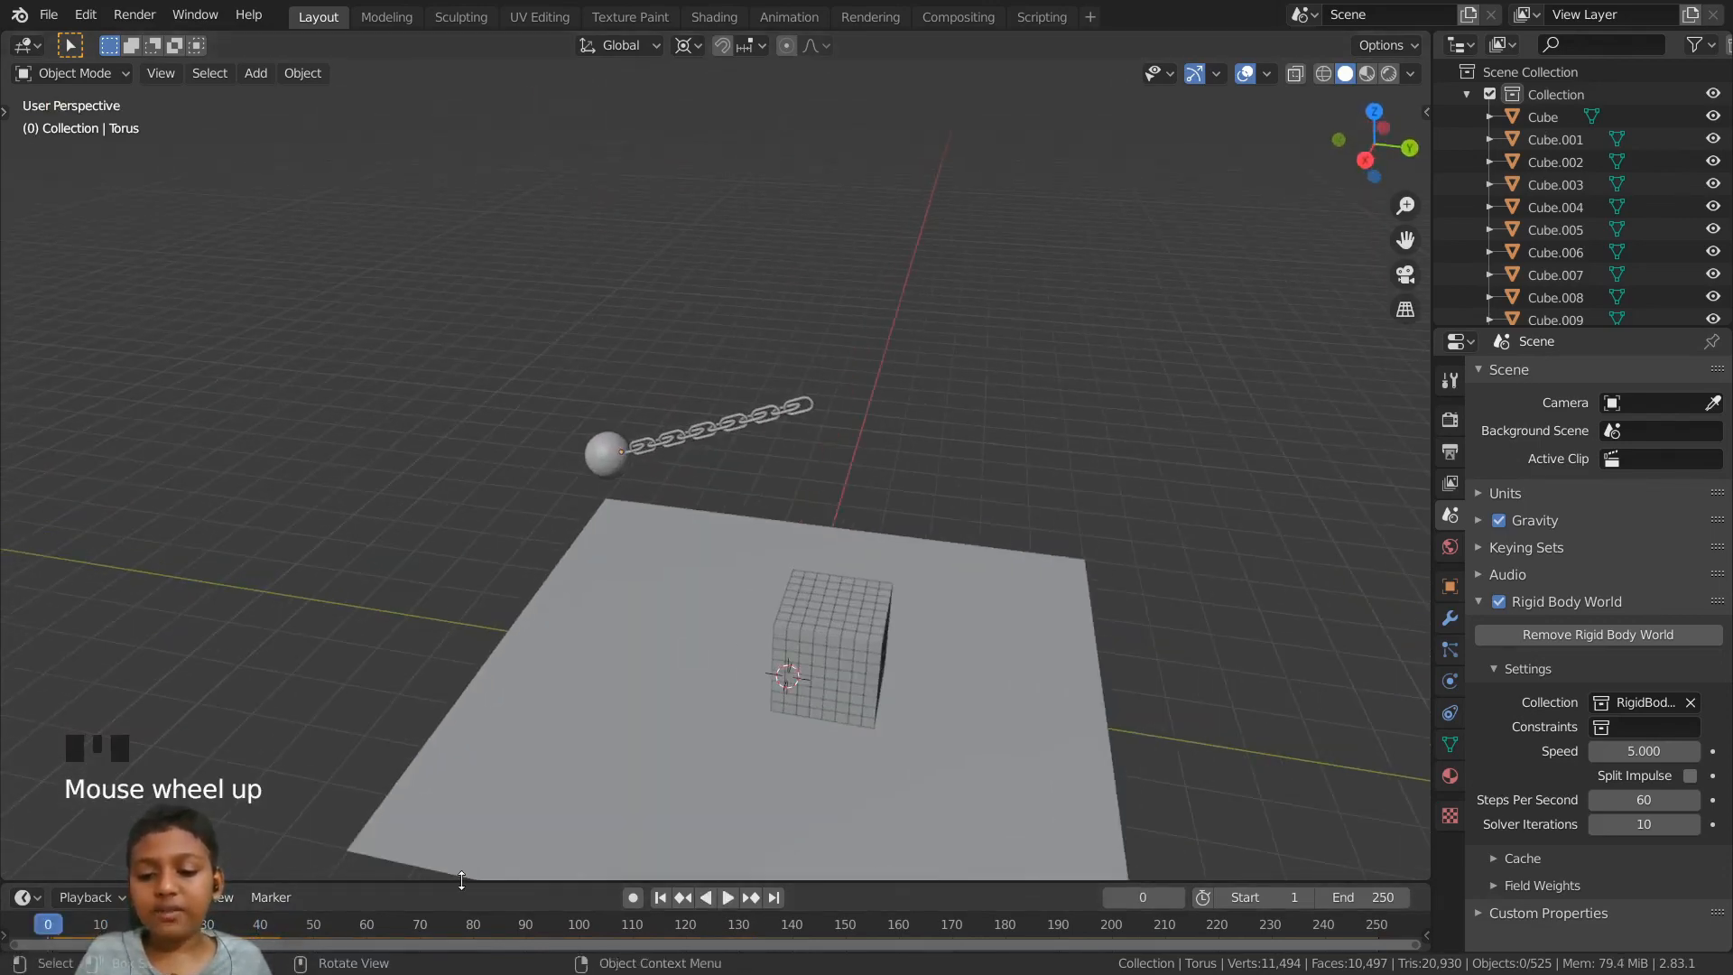
left_click_drag(461, 880, 461, 763)
middle_click_drag(781, 484, 832, 460)
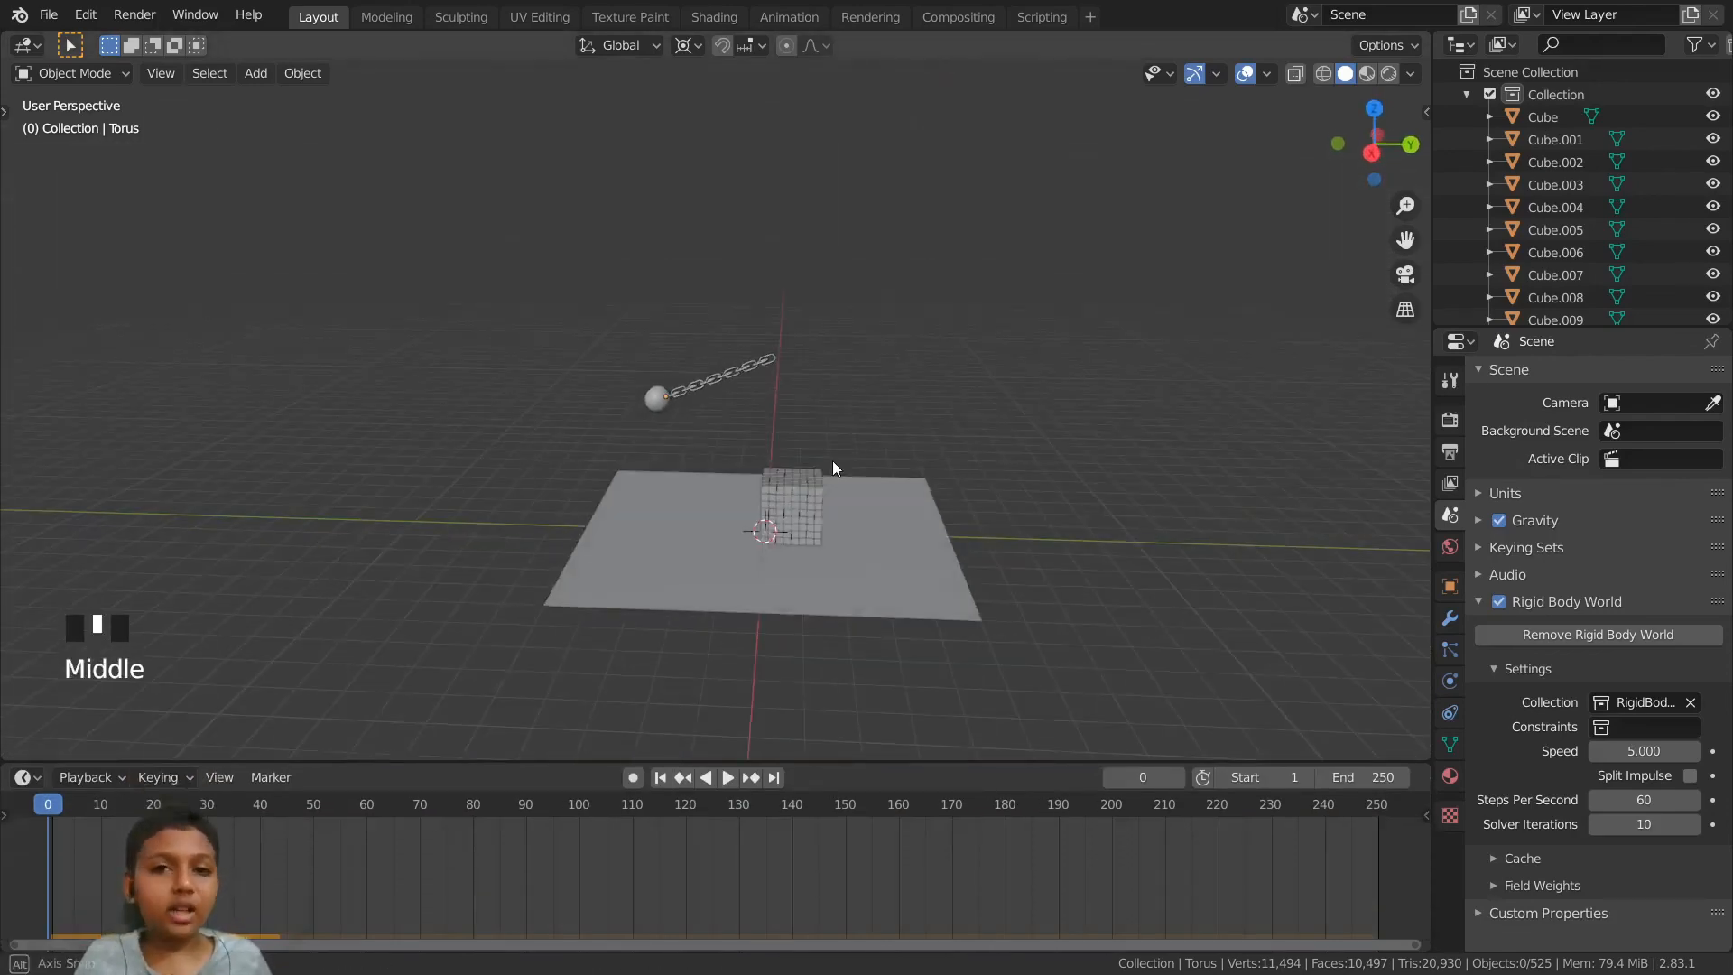
scroll(864, 532, "up", 3)
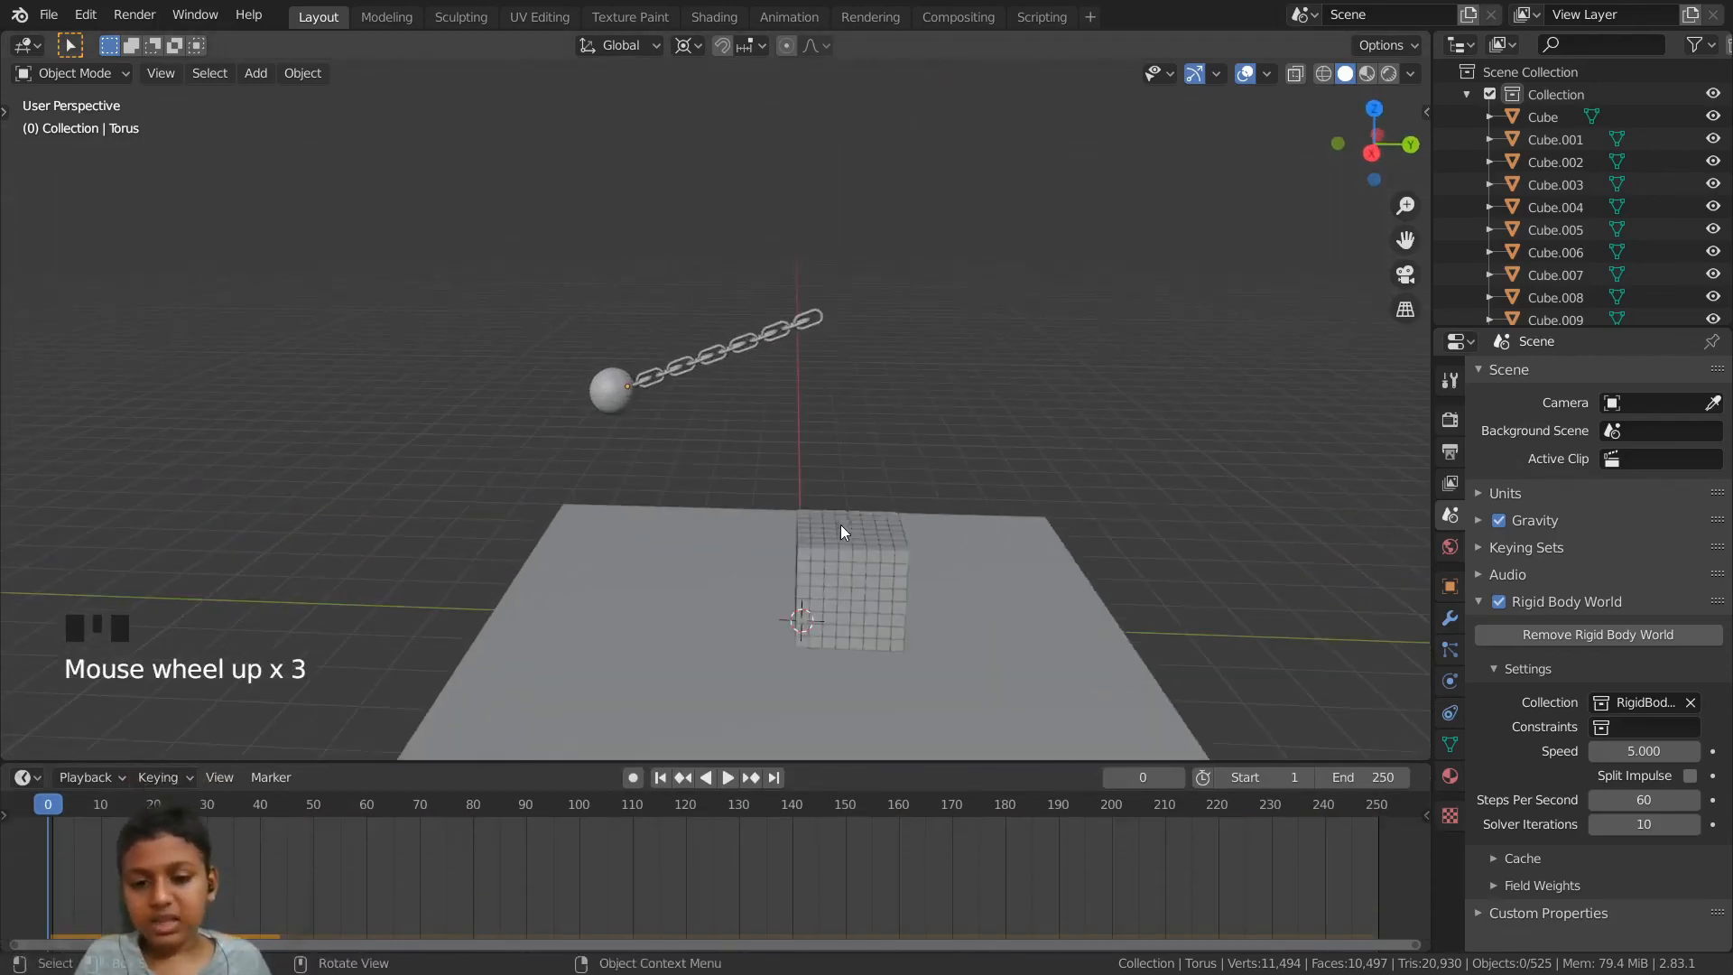
- Select all objects with a cube active and bake the rigid body simulation to keyframes from frame 1 to 25 with a frame step of 1
left_click(877, 590)
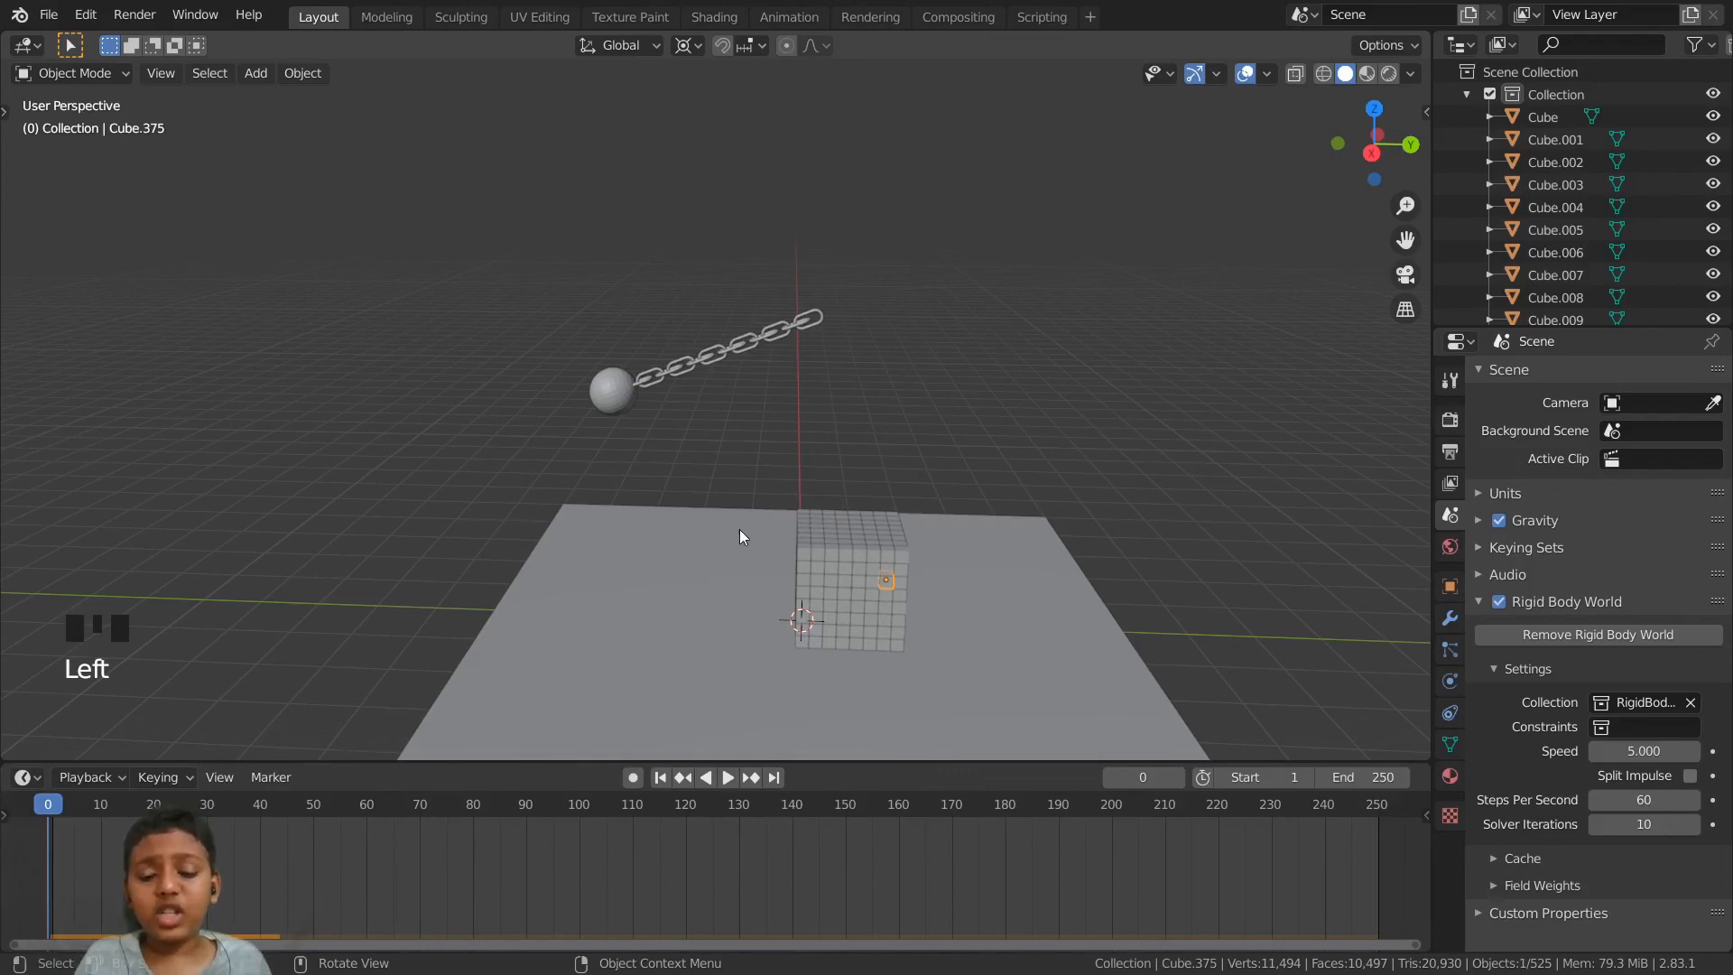
scroll(739, 528, "down", 4)
key("a")
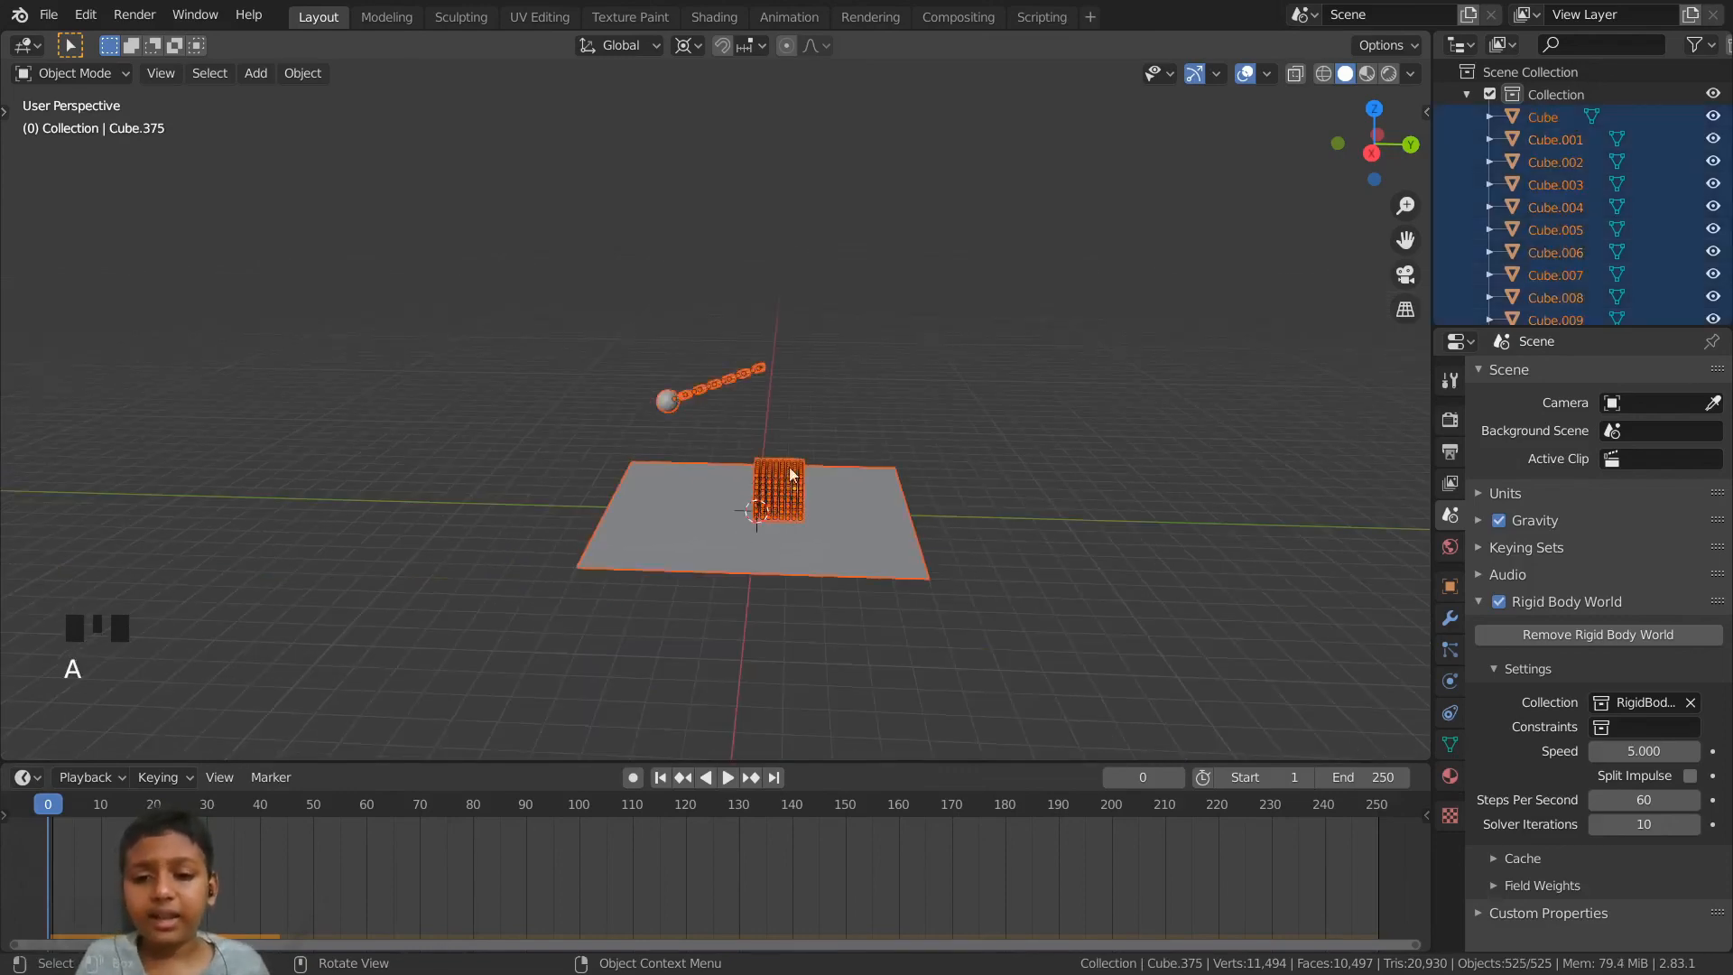
scroll(720, 307, "down", 2)
scroll(722, 301, "up", 2)
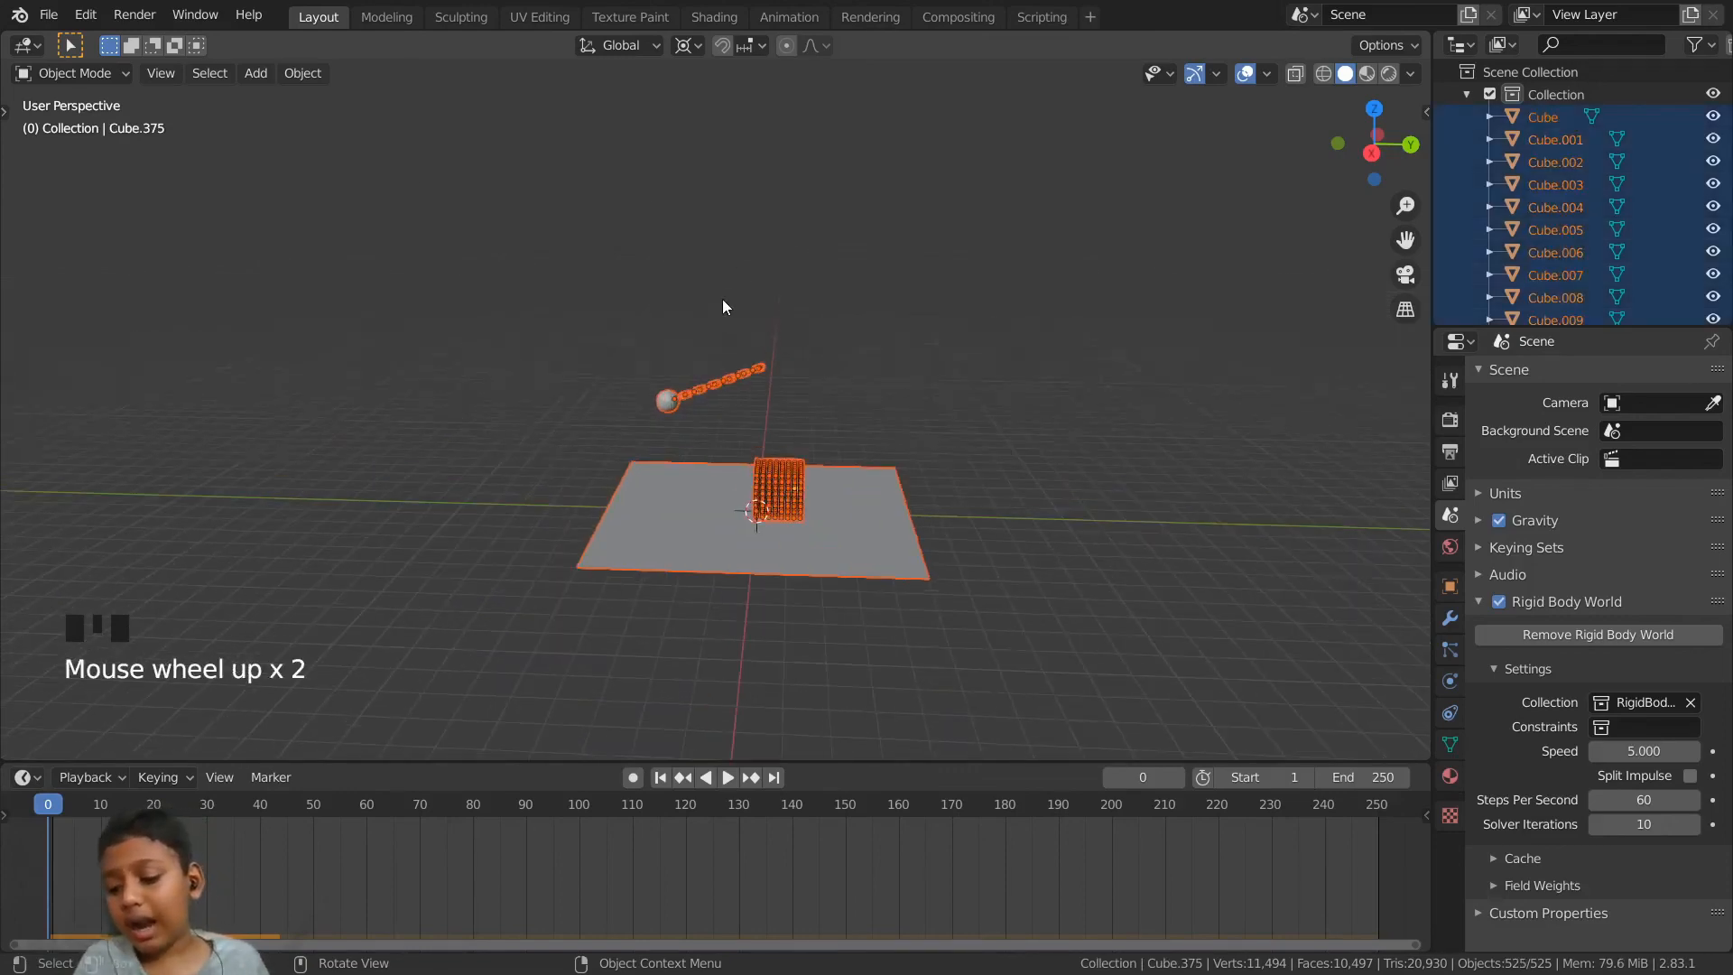
key("F3")
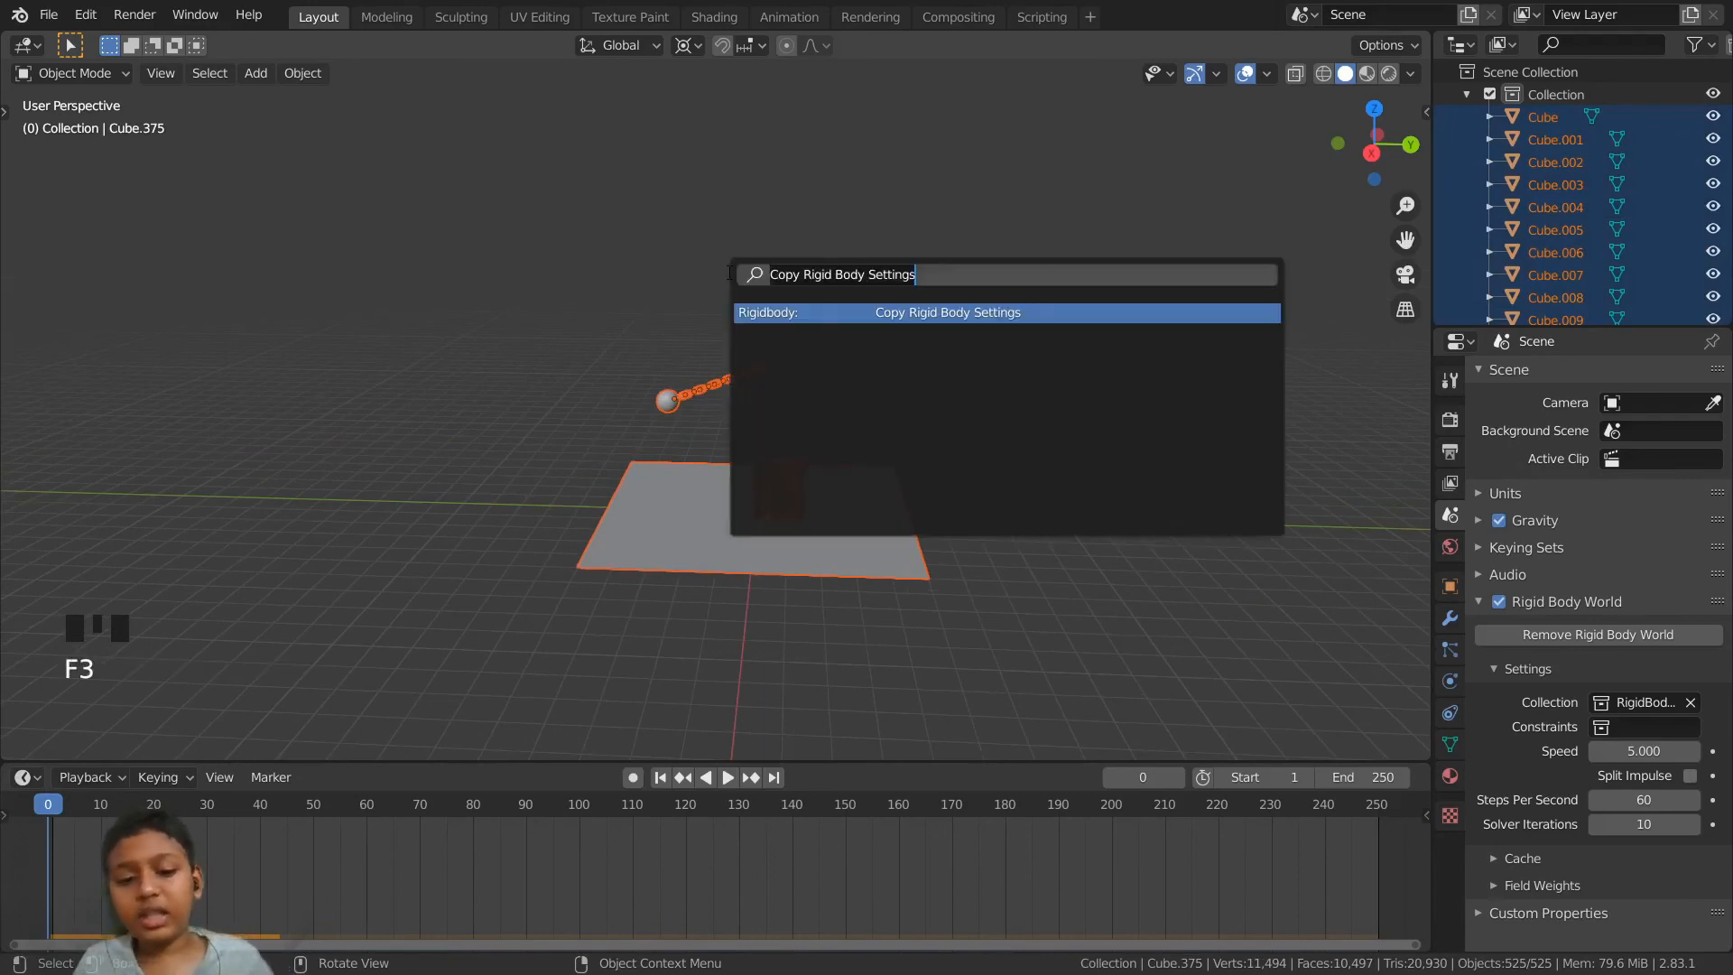
key("BackSpace")
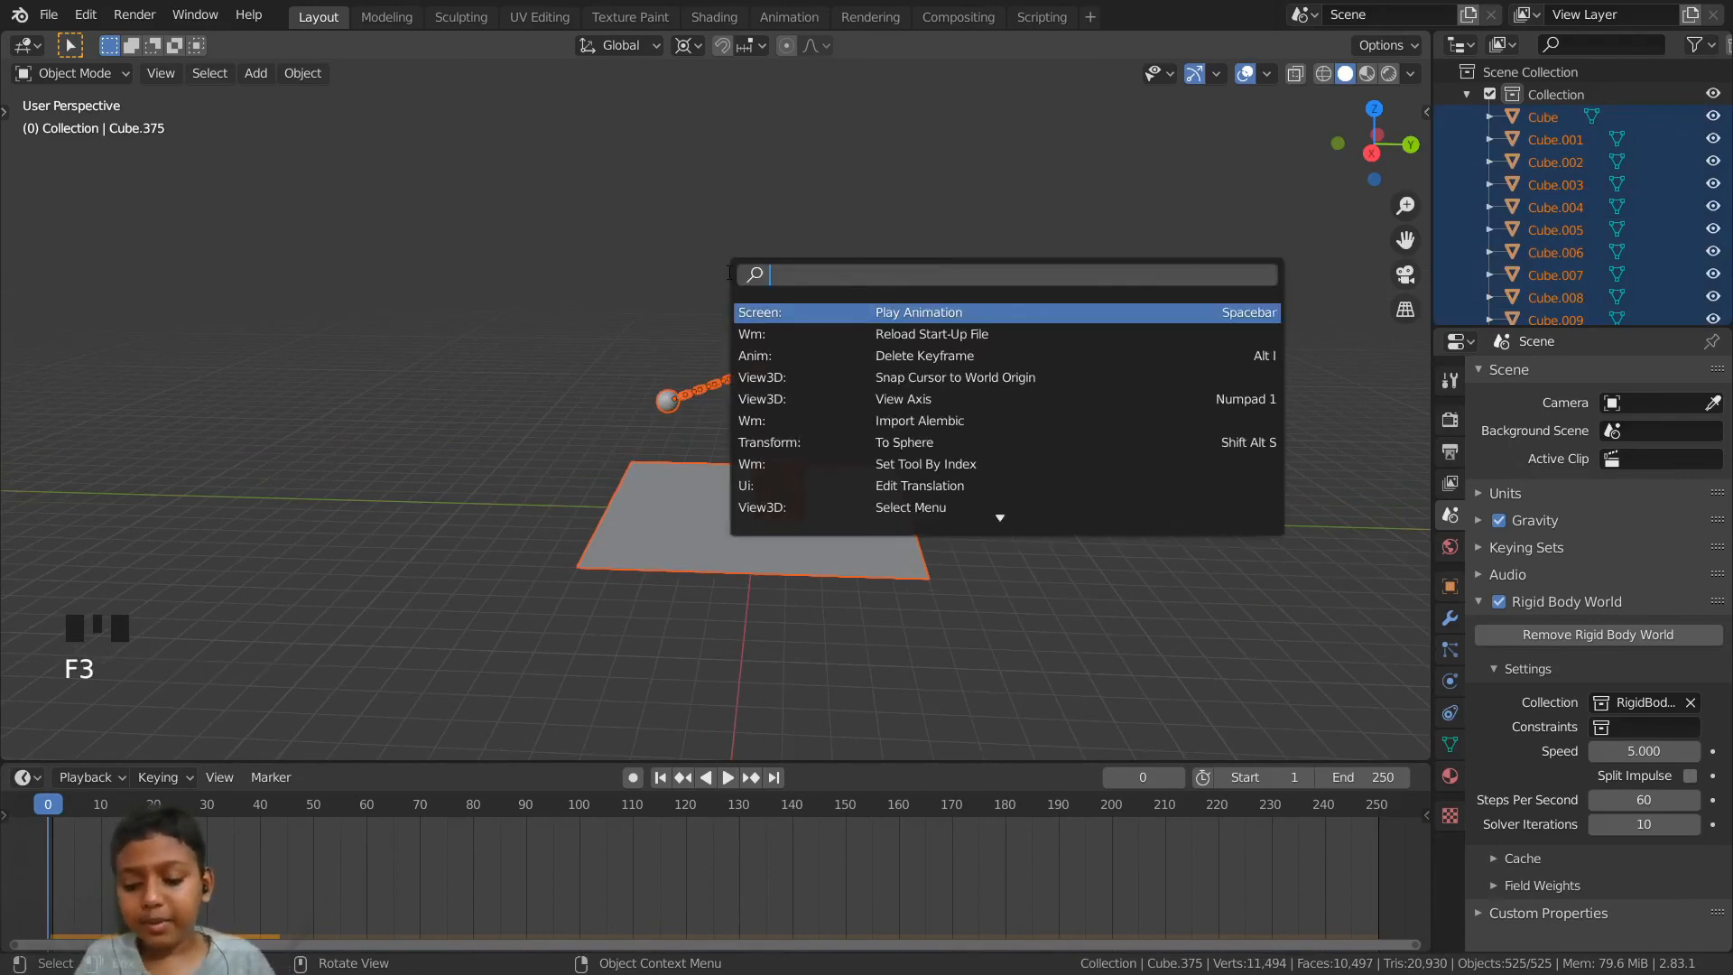
type("bake to")
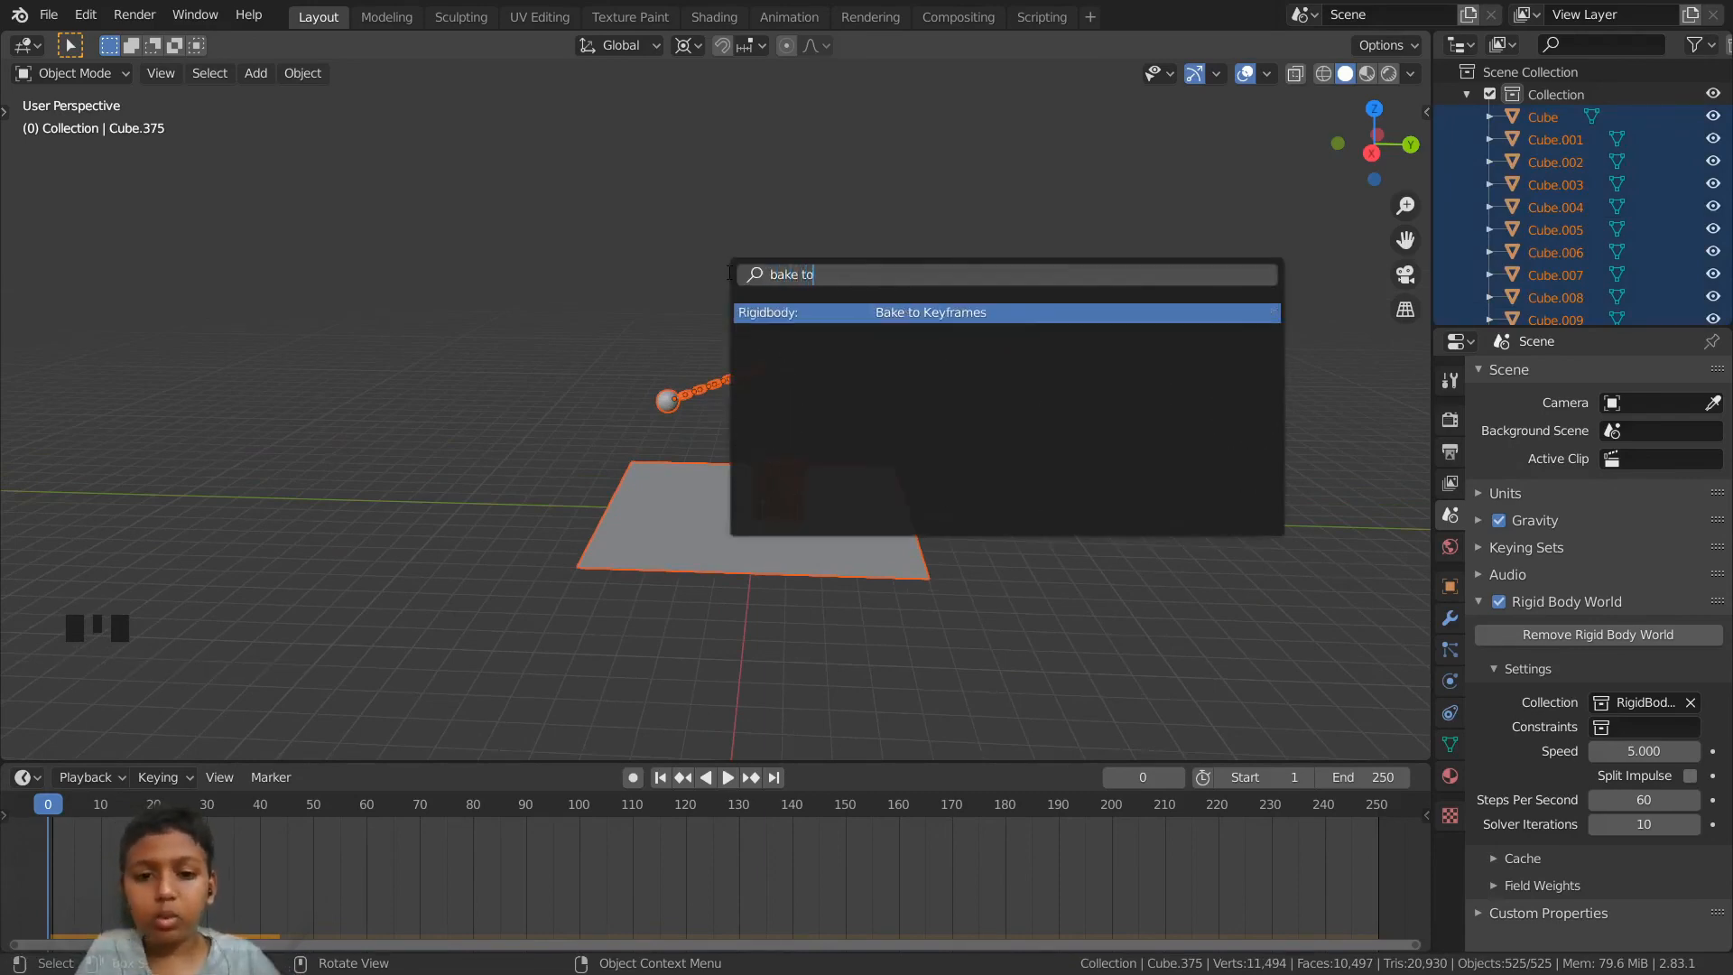
left_click(917, 311)
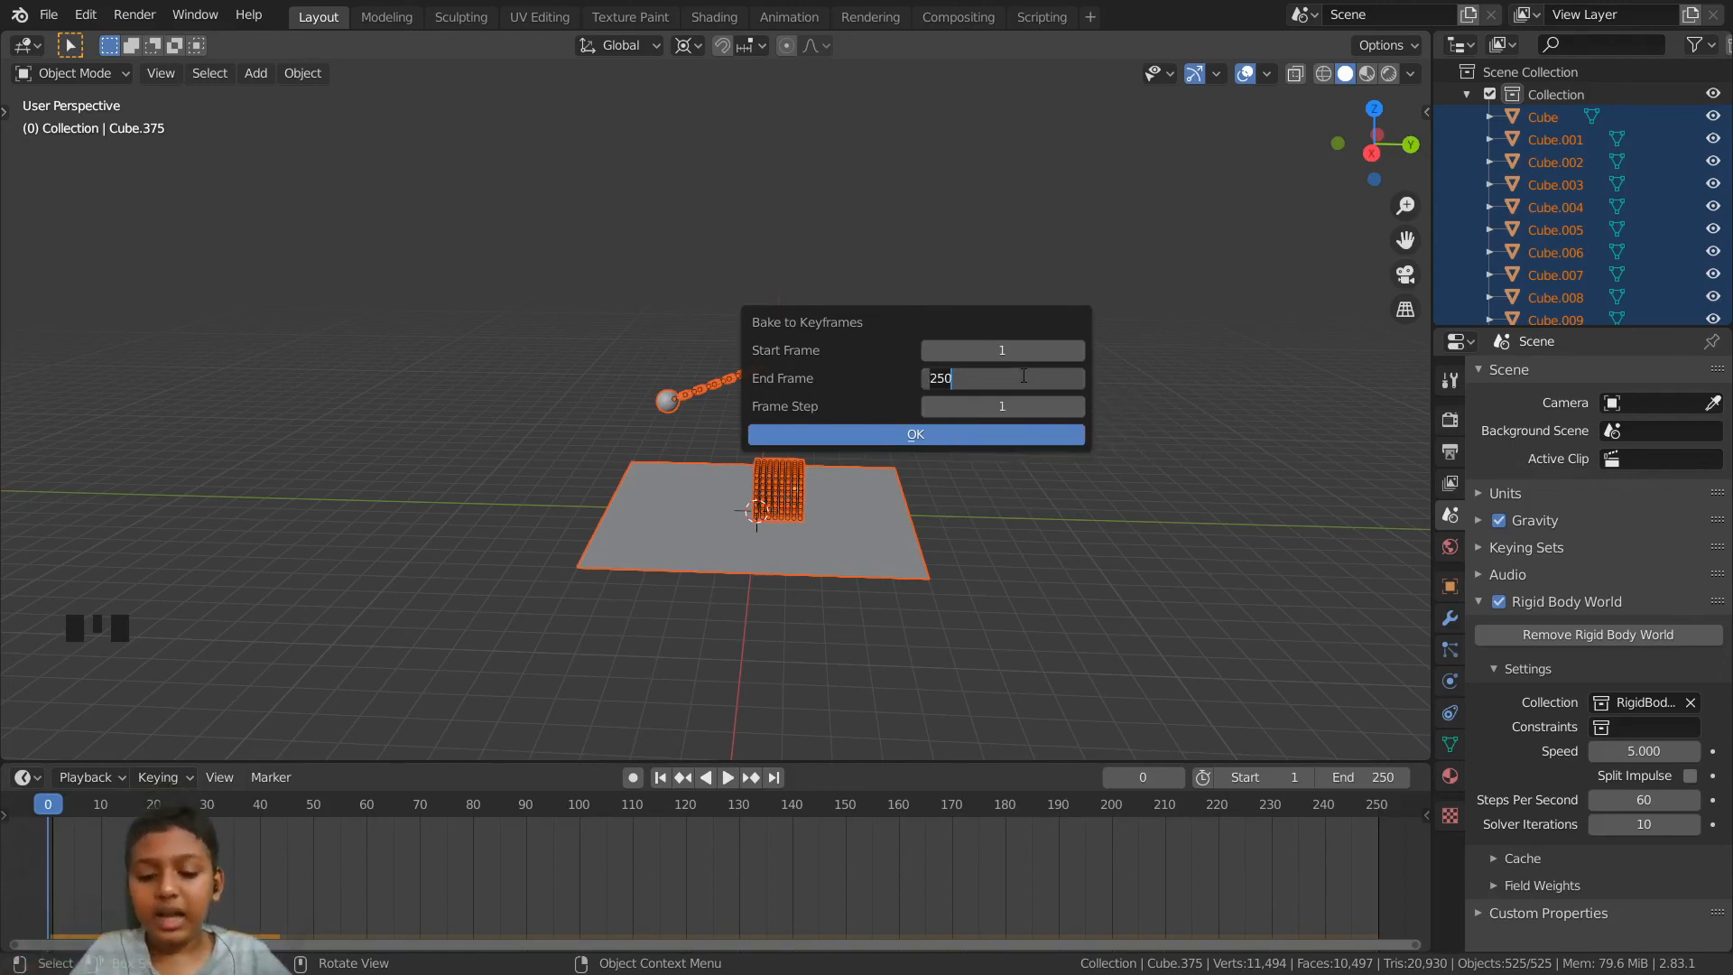
left_click(1024, 375)
type("2")
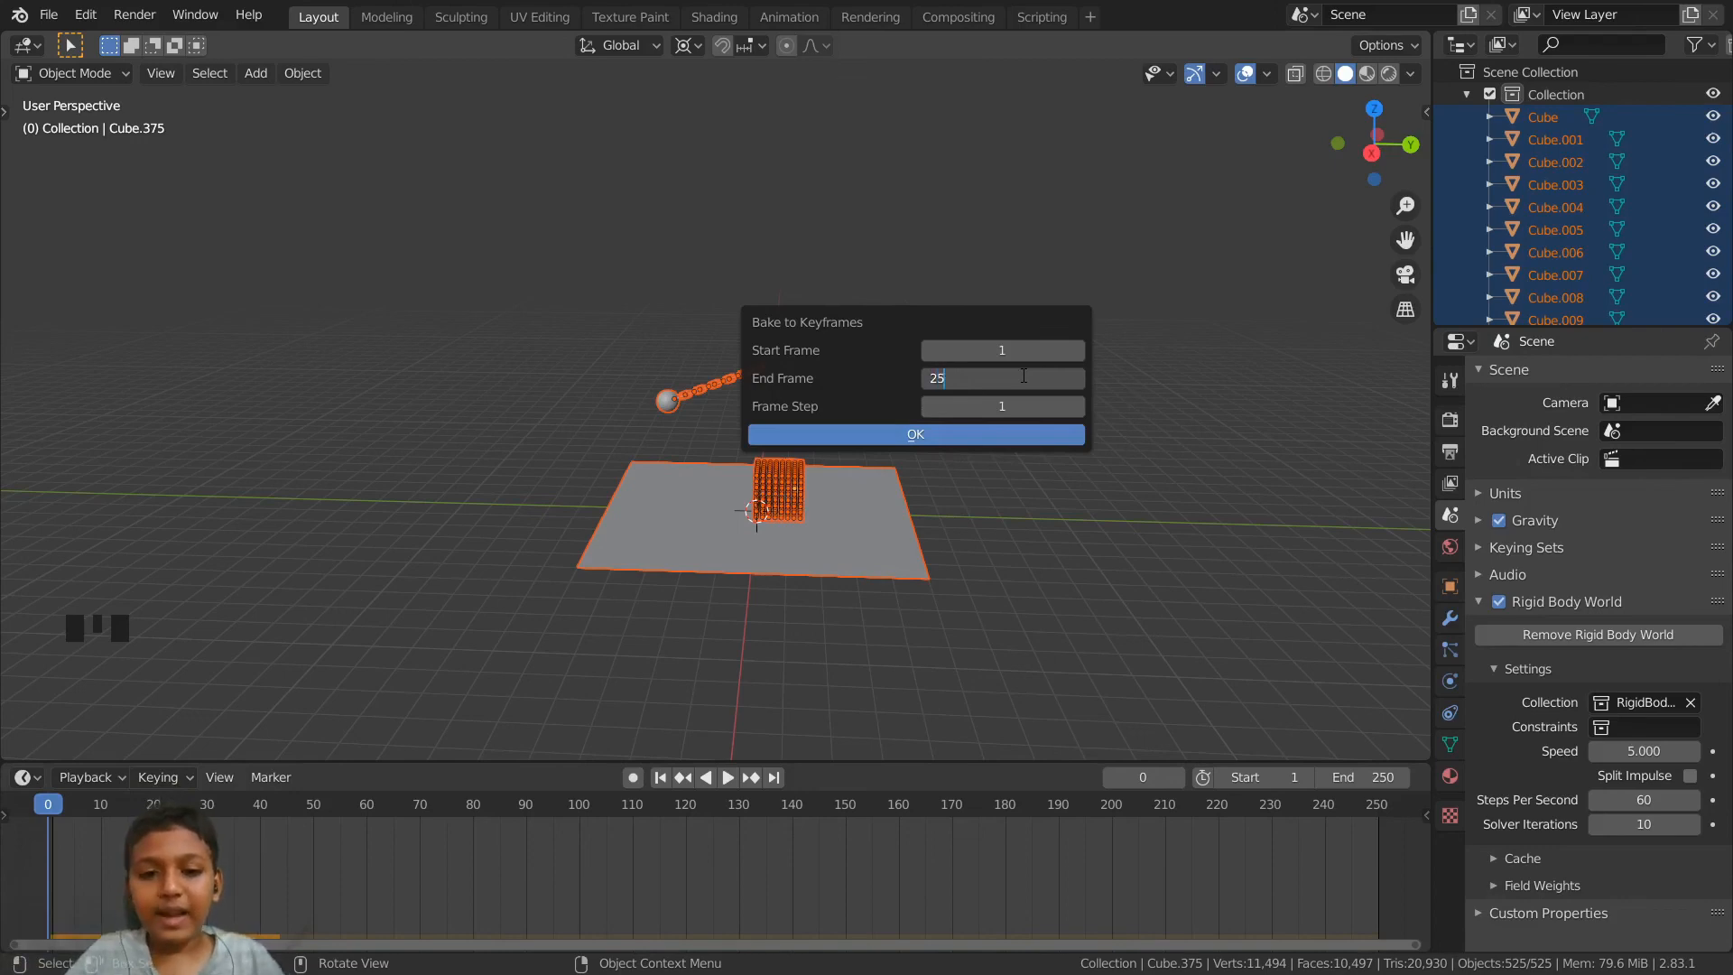
type("5")
key("Return")
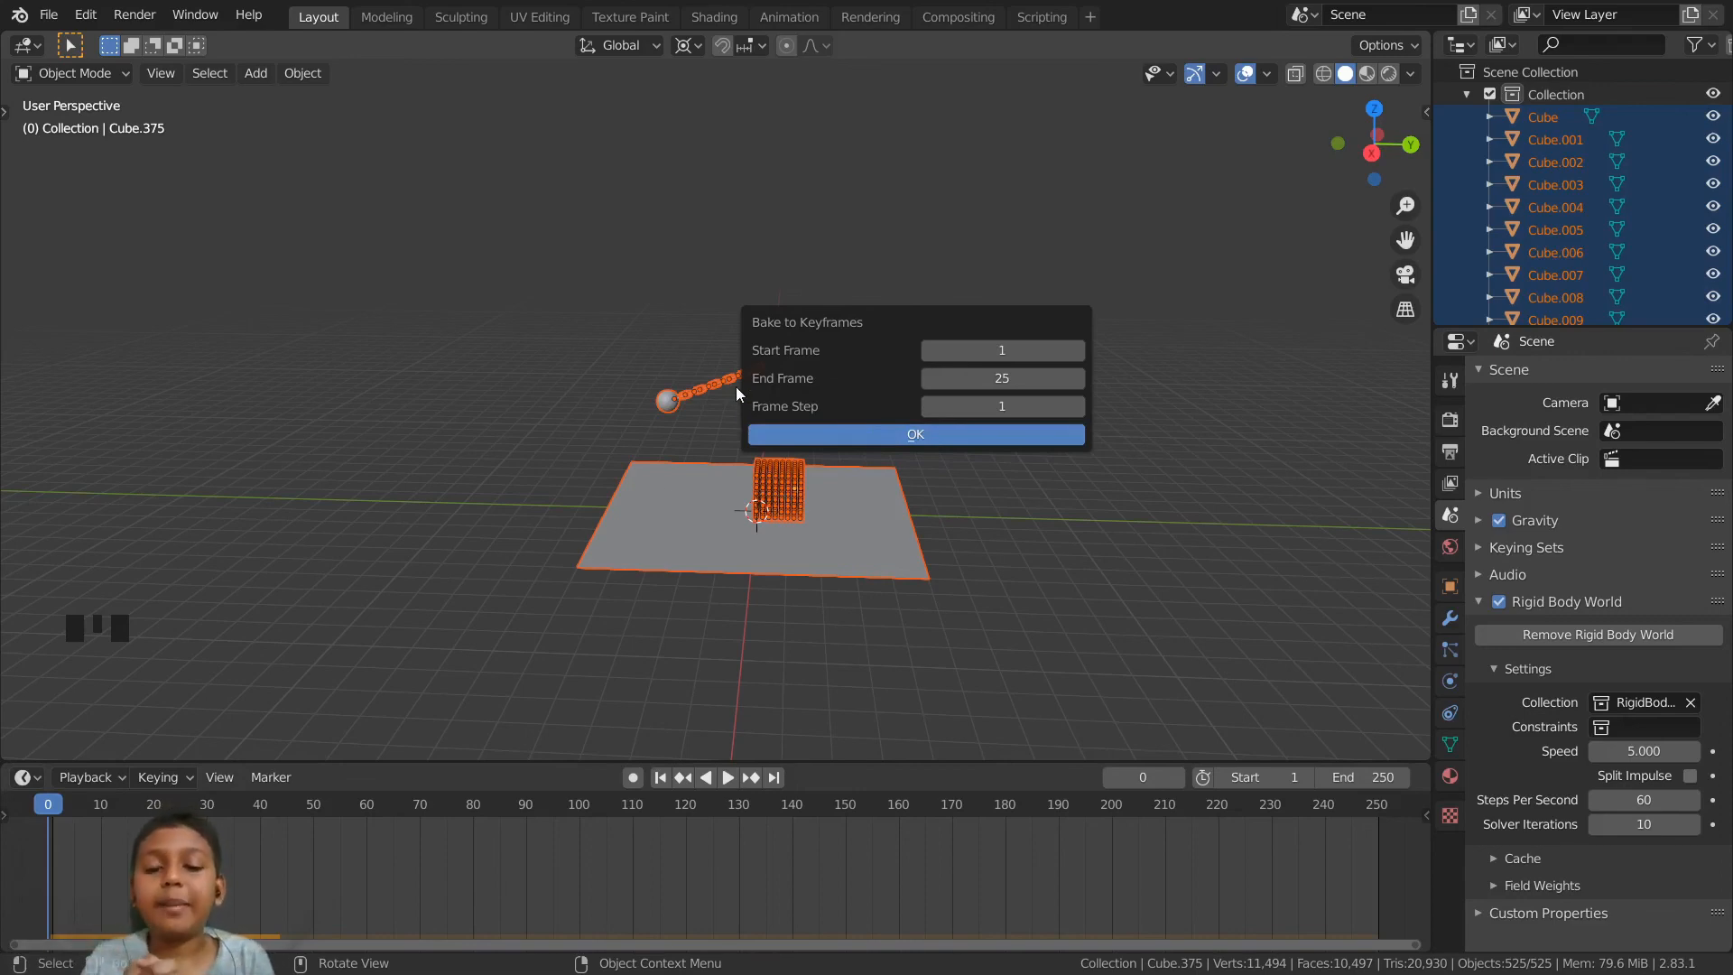
key("Return")
scroll(375, 636, "down", 2)
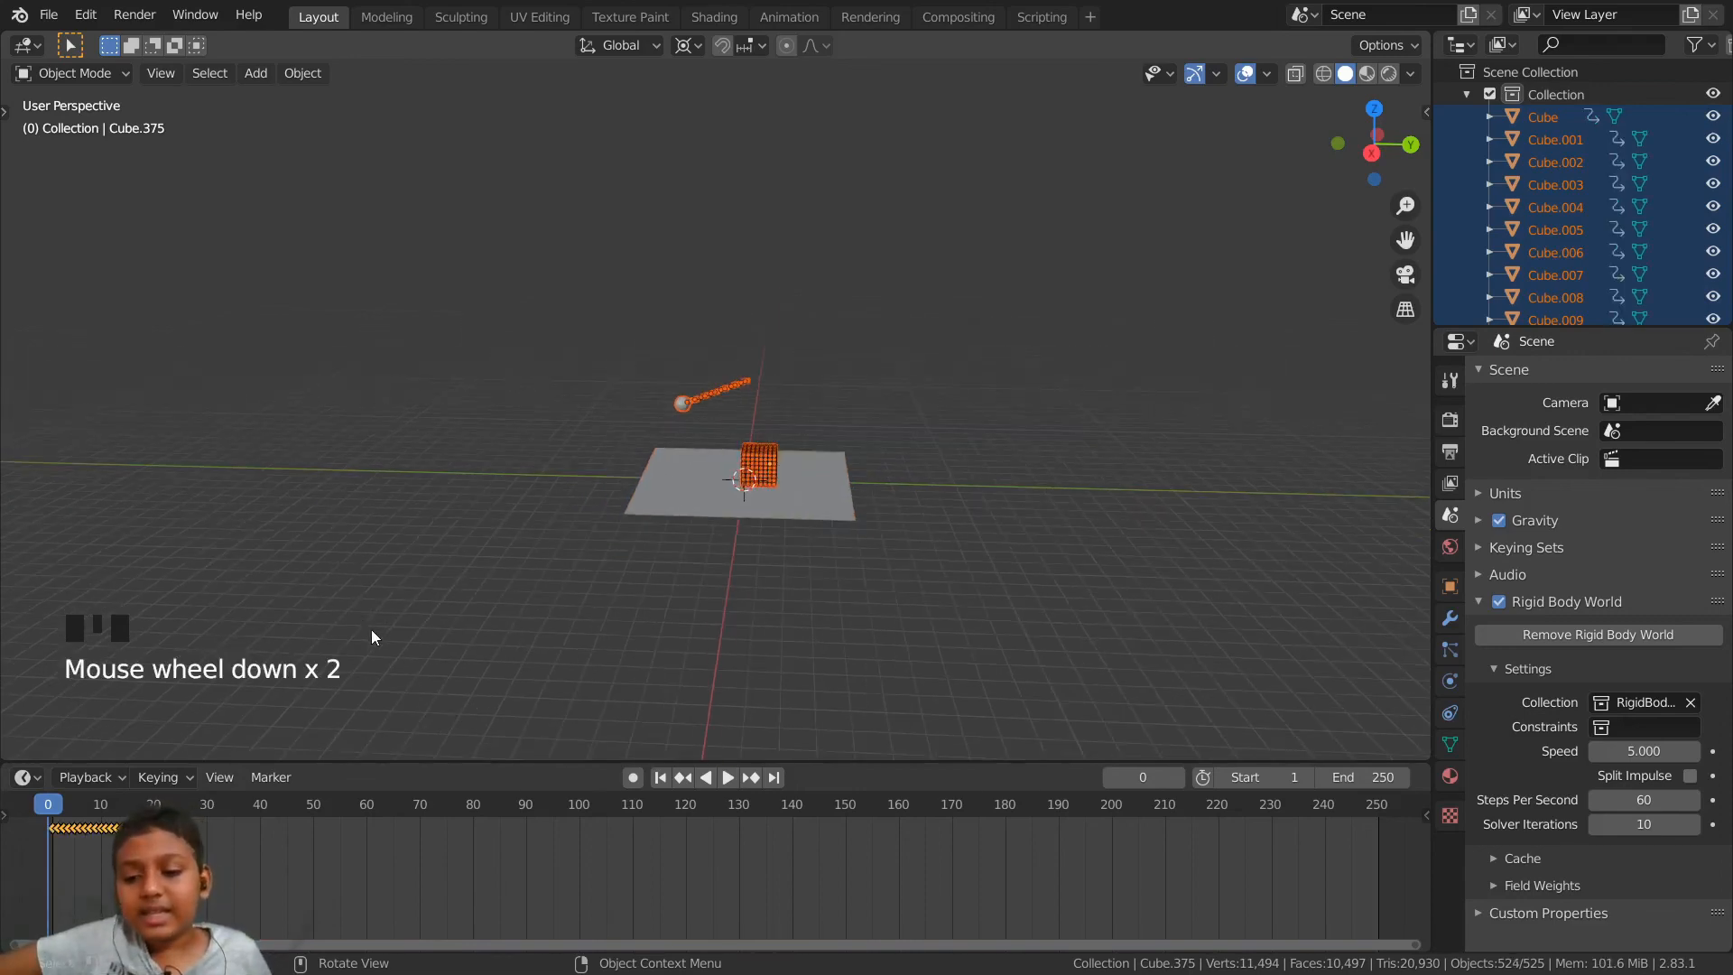
scroll(388, 642, "up", 4)
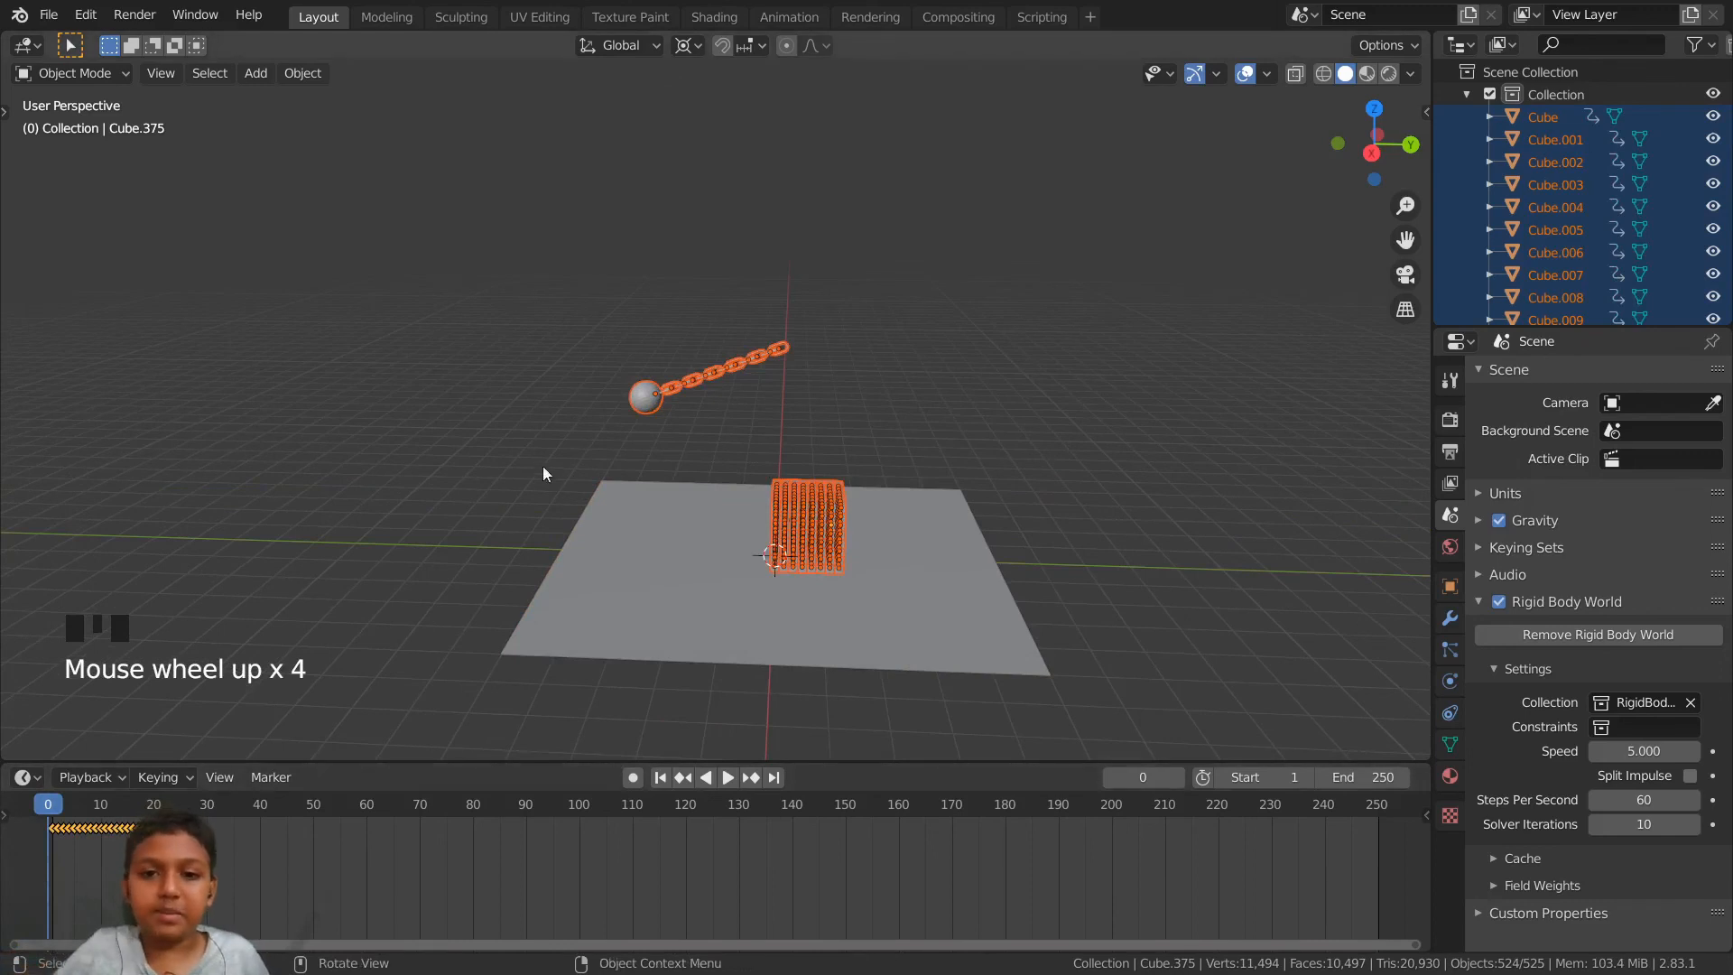
- Select a single cube in the block to view its baked keyframes, play the baked animation, and return to frame 0
left_click(1060, 390)
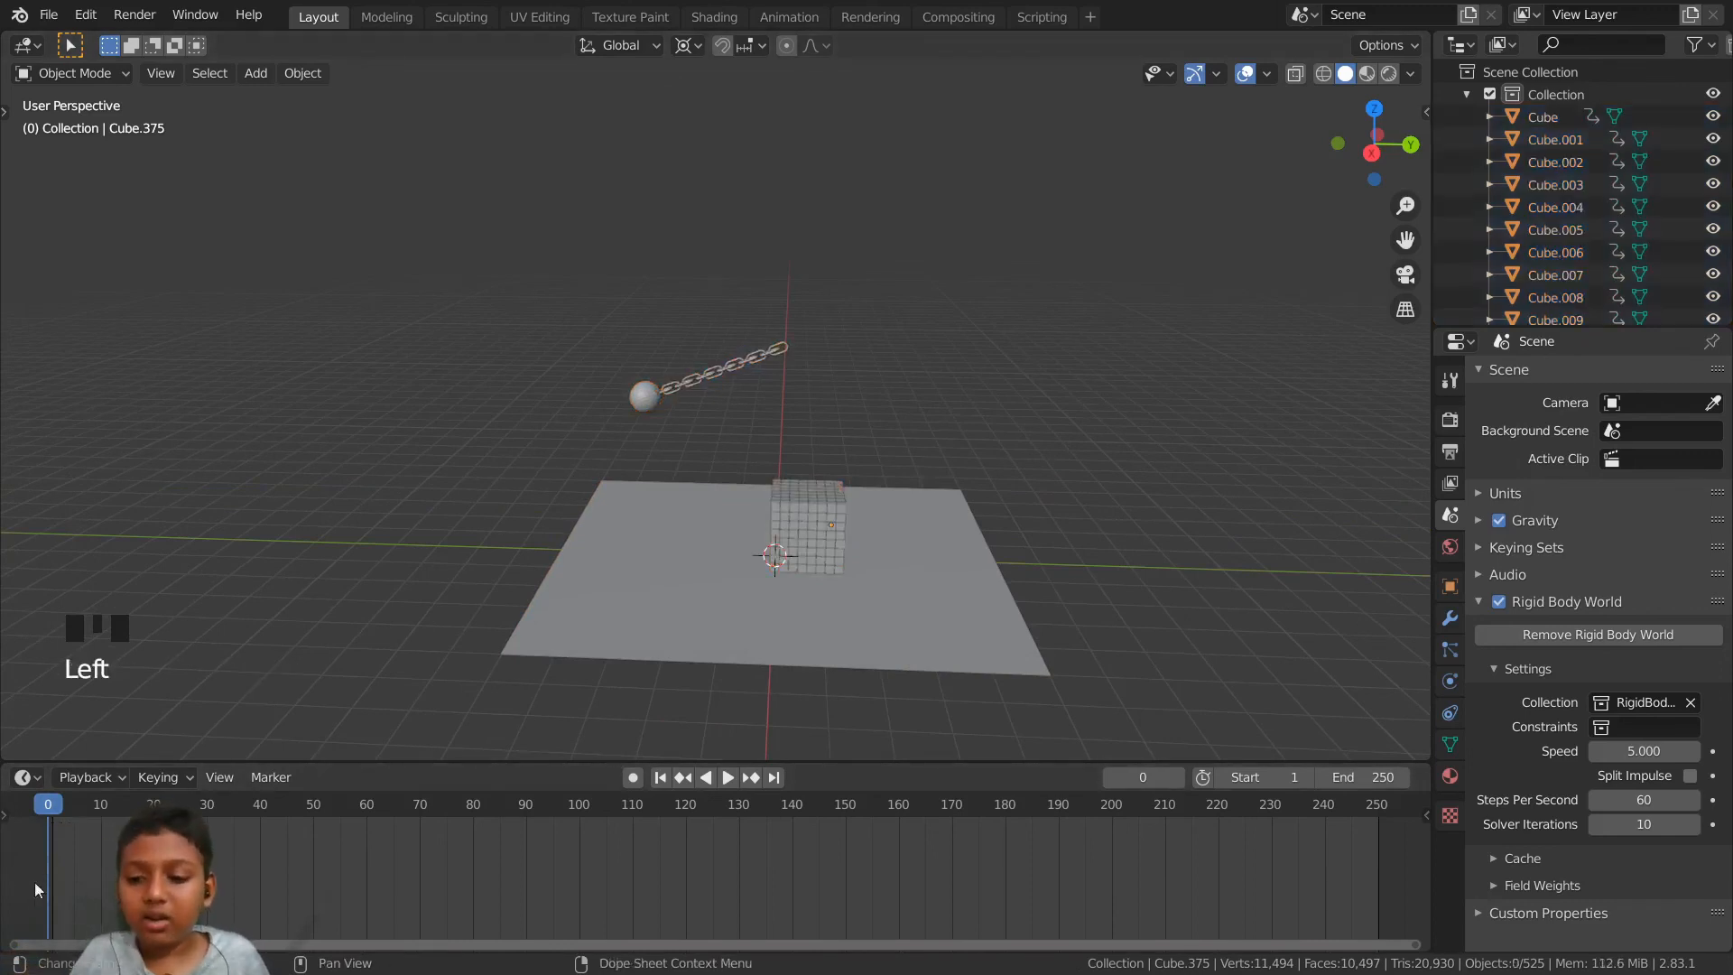
left_click(821, 515)
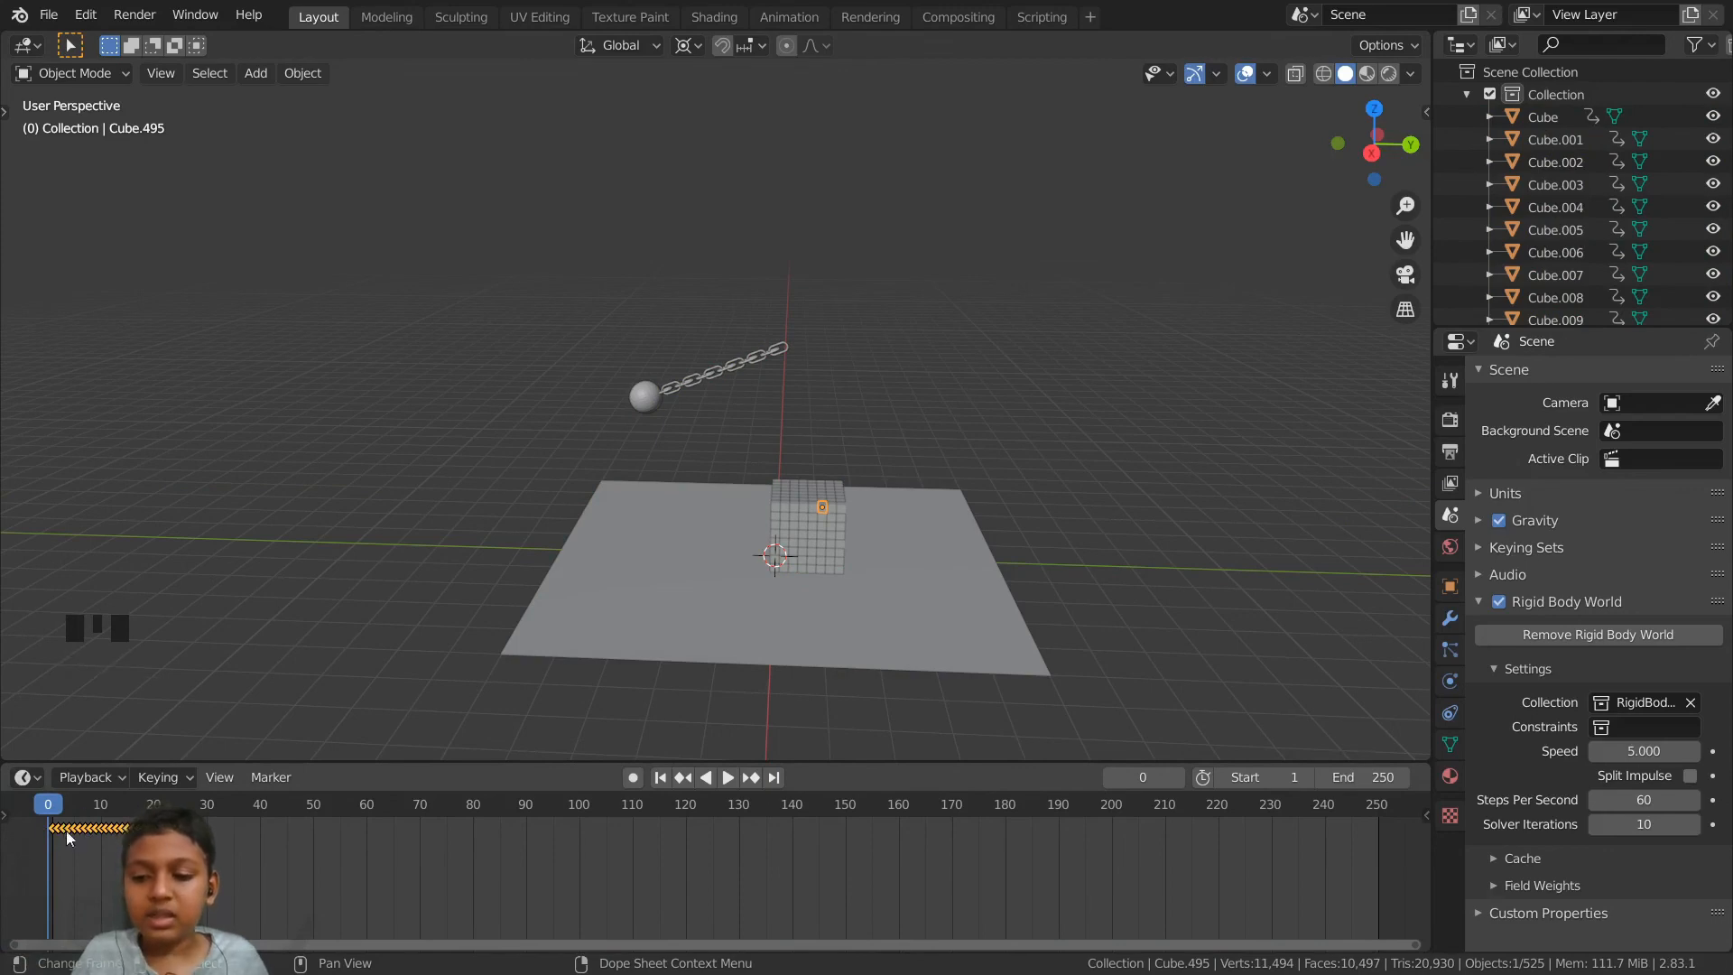
key("space")
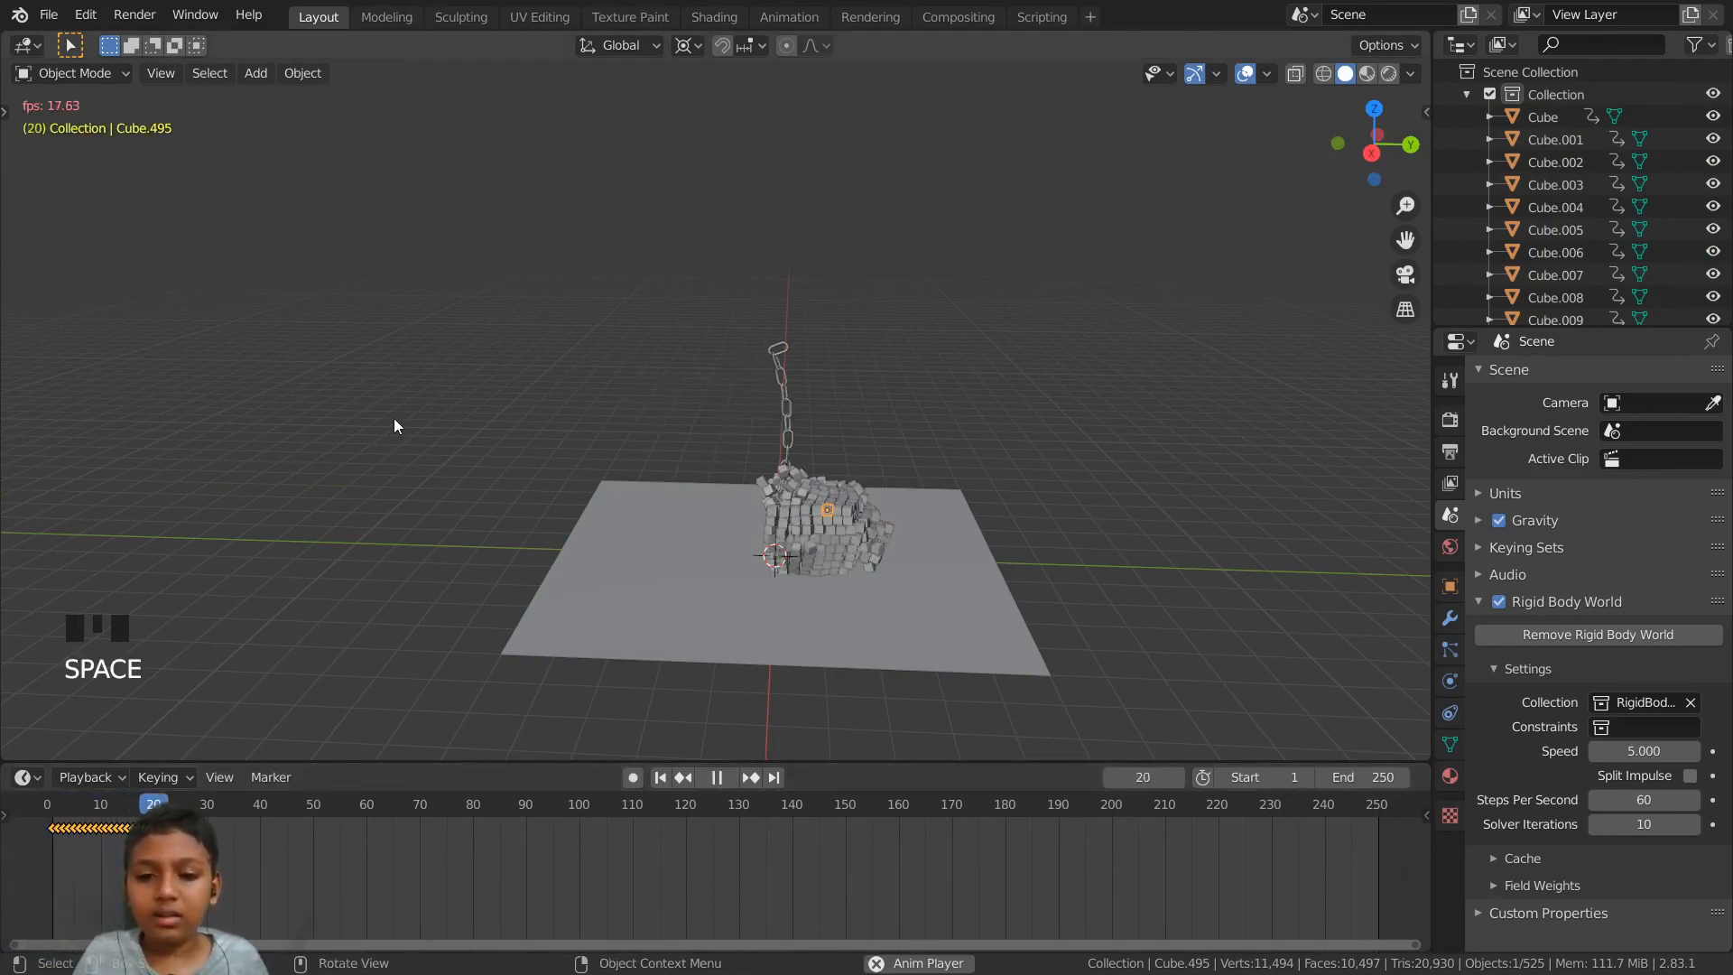
key("space")
left_click(1285, 853)
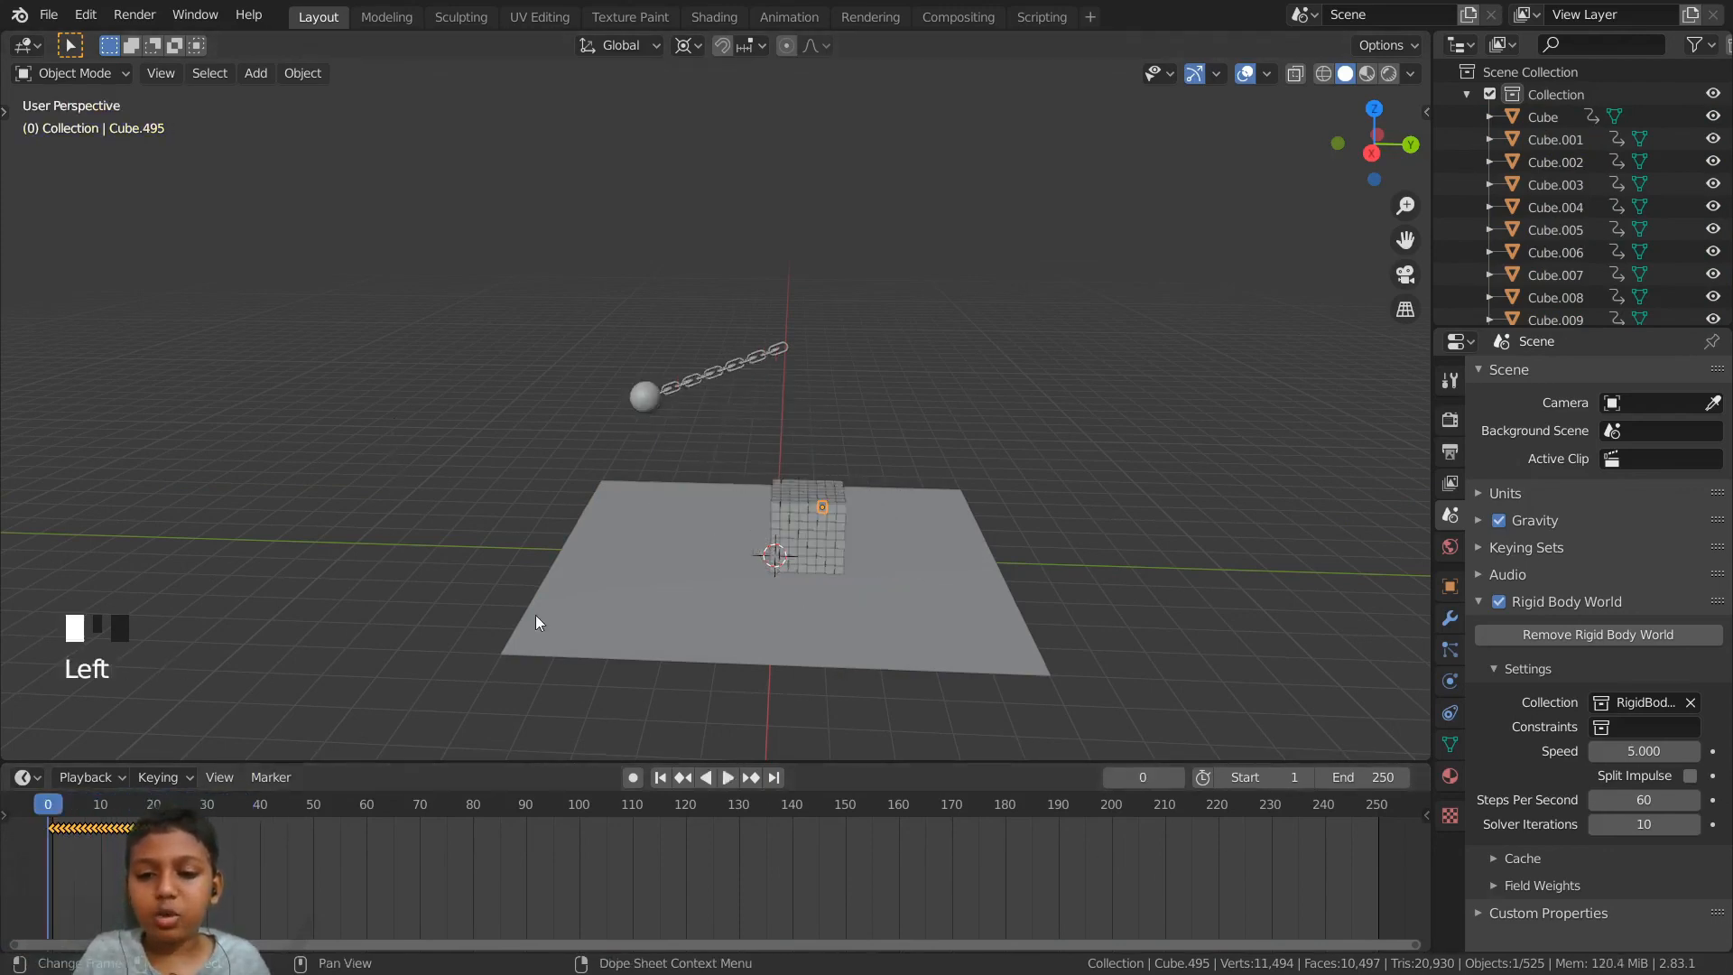
- Replay the baked wrecking ball impact twice from frame 0, returning to frame 0 after each run
key("space")
scroll(193, 725, "up", 1)
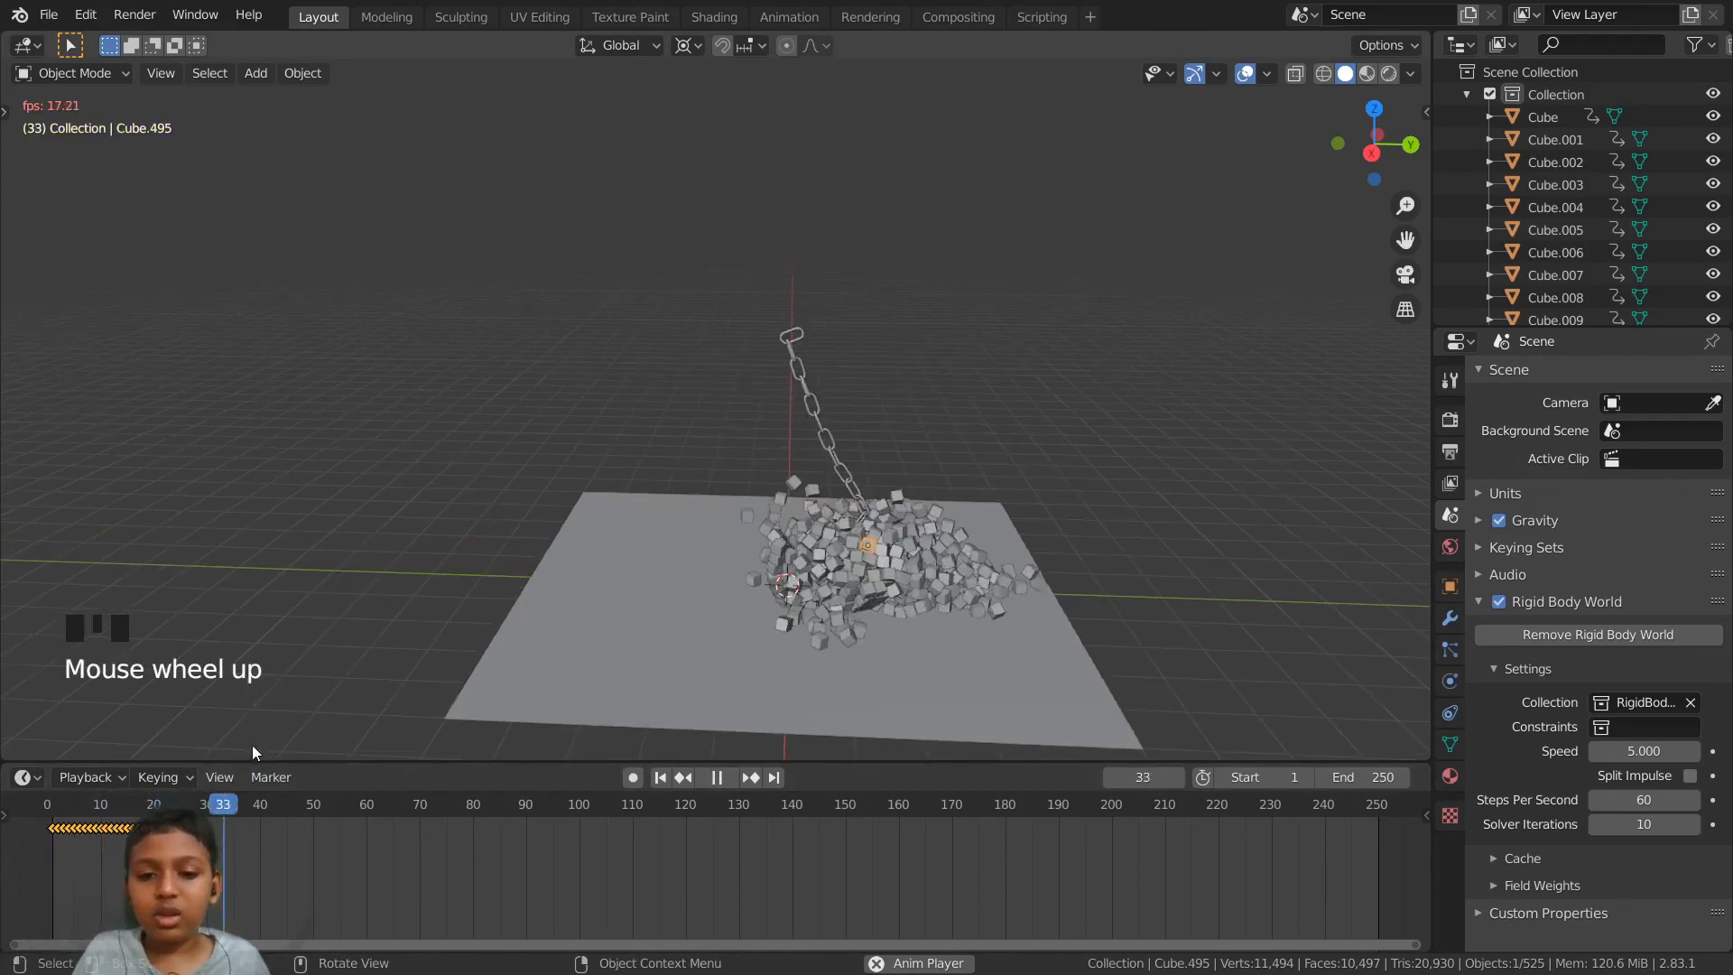
scroll(251, 745, "down", 2)
key("space")
left_click_drag(242, 804, 47, 804)
key("space")
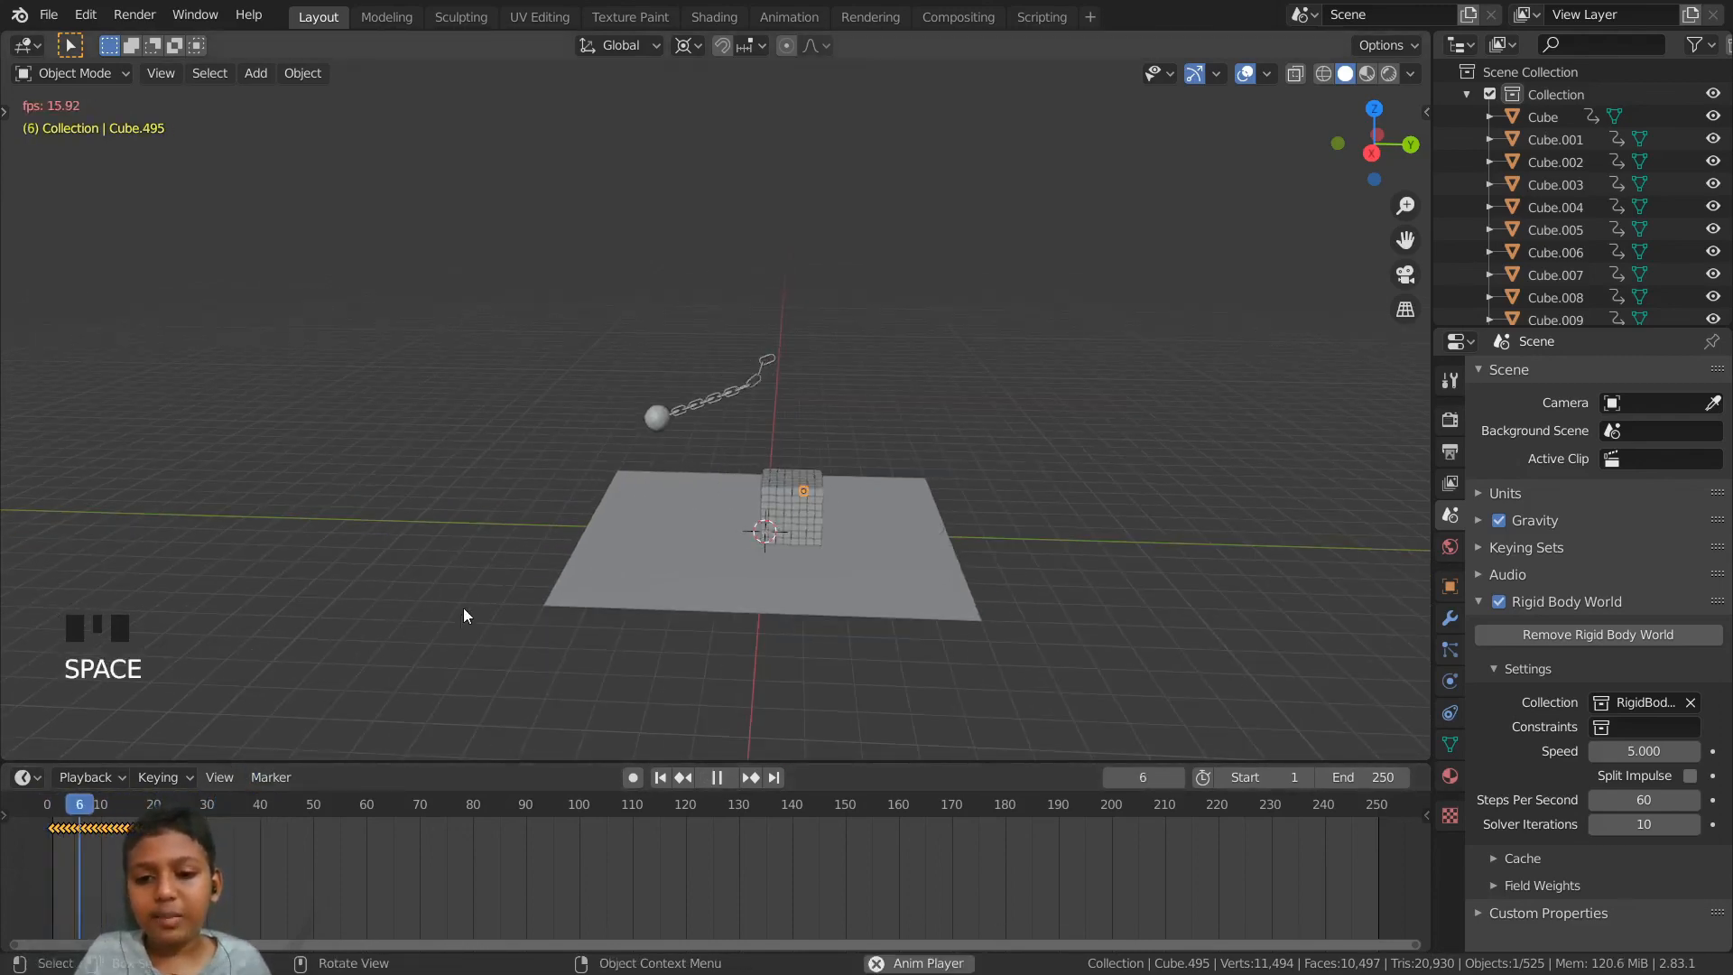
key("space")
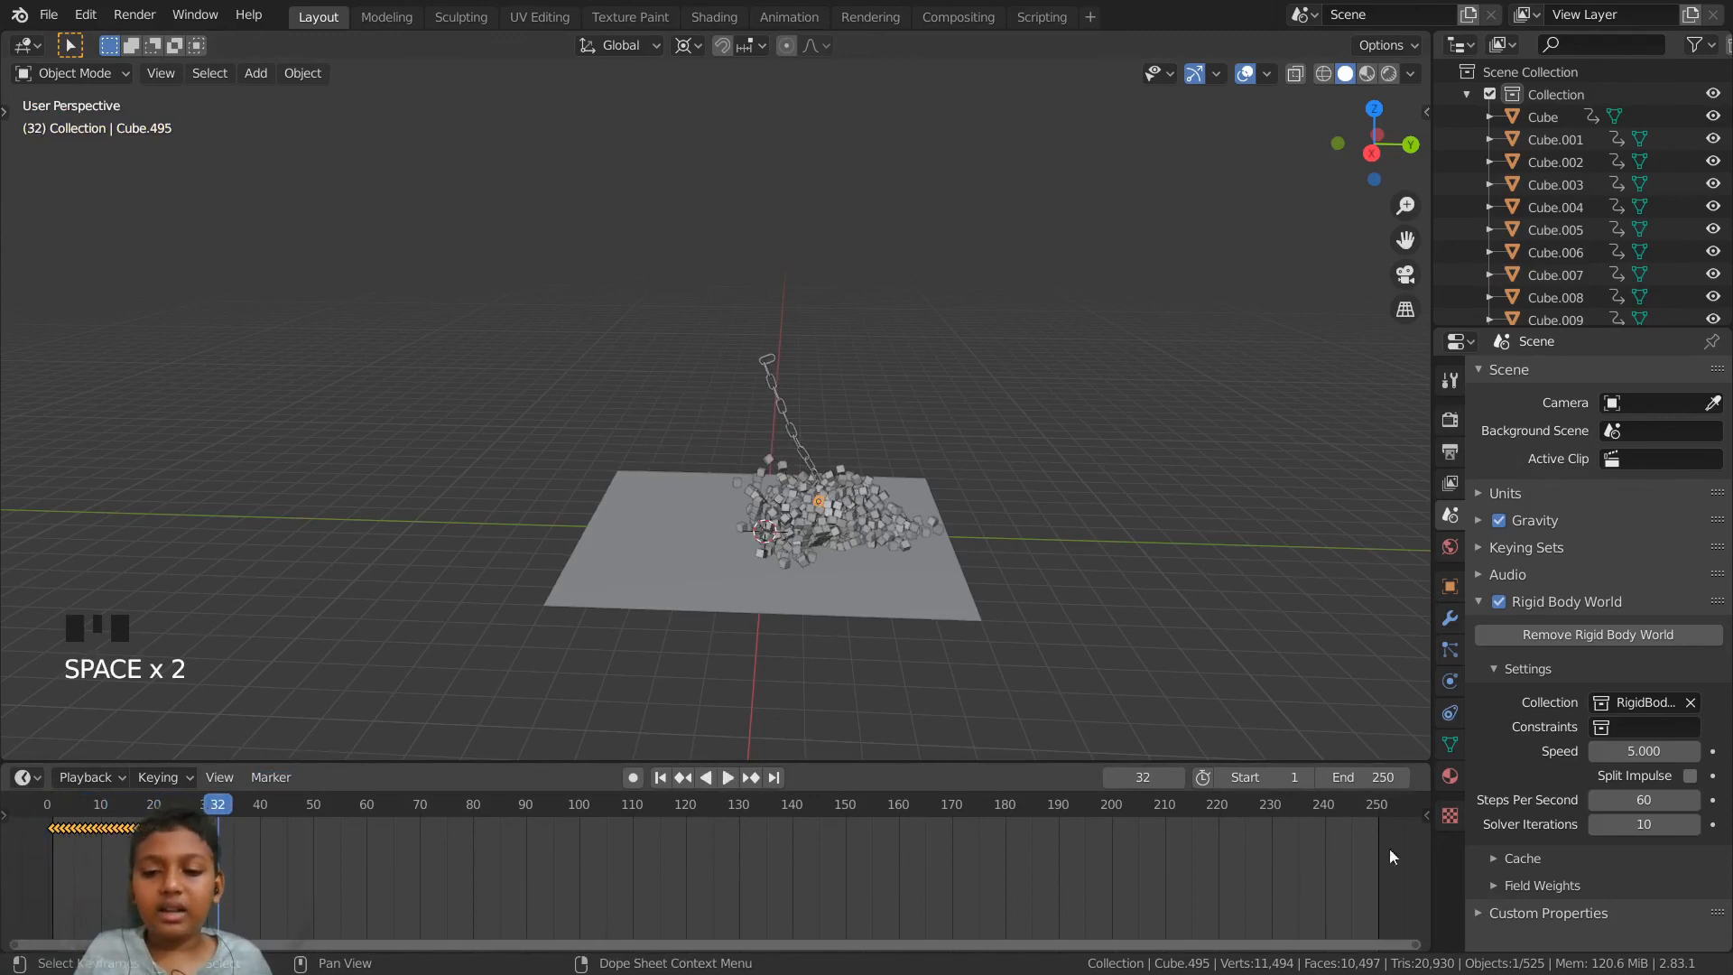
left_click_drag(216, 804, 48, 804)
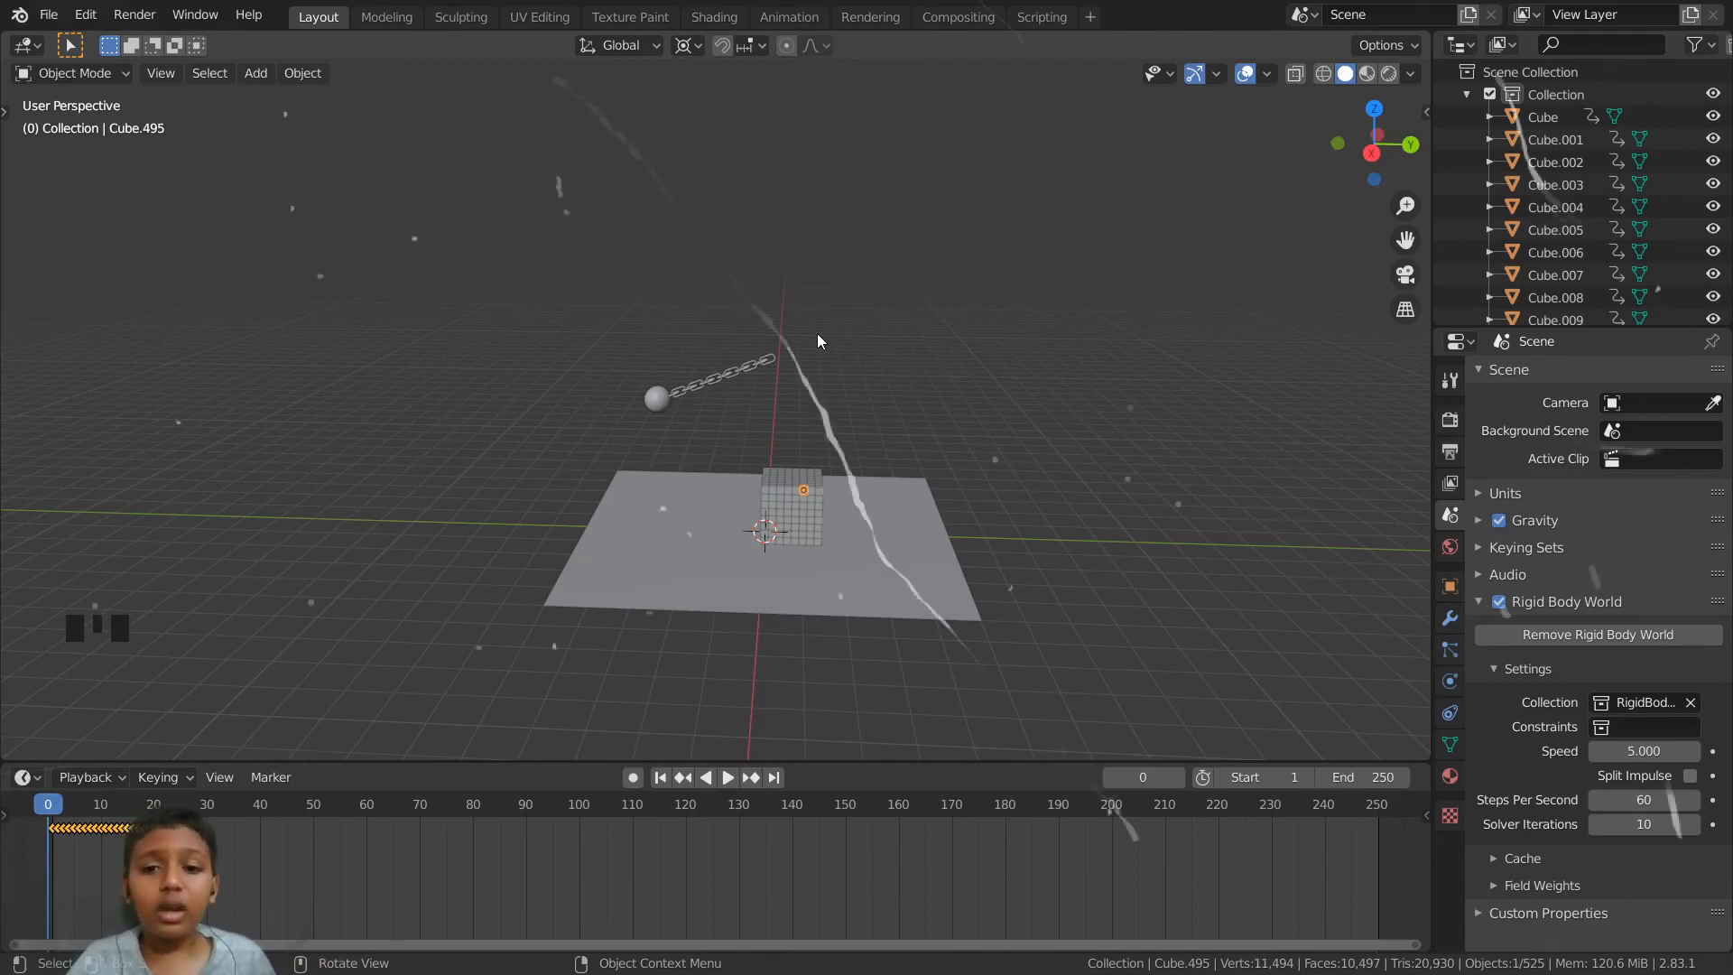
mouse_move(1093, 424)
middle_mouse_down()
mouse_move(1022, 473)
mouse_move(1133, 433)
mouse_move(1074, 428)
middle_mouse_up()
scroll(1073, 455, "down", 2)
scroll(1074, 429, "up", 5)
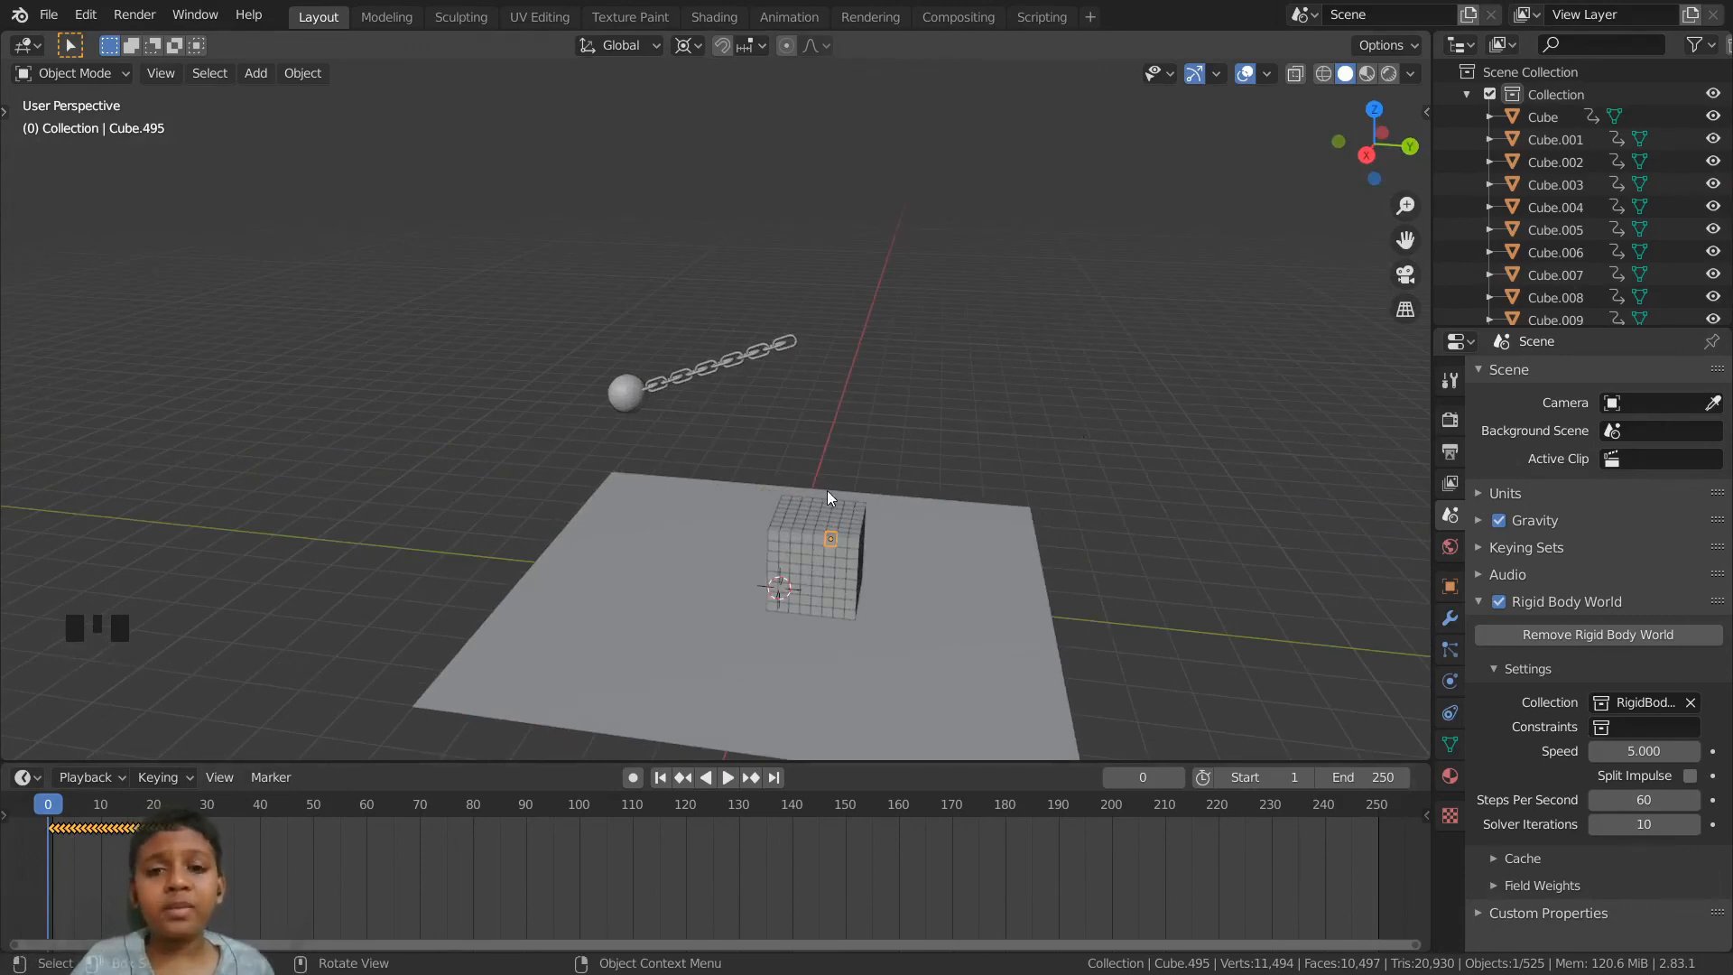
scroll(828, 491, "down", 2)
middle_click_drag(726, 529, 834, 448)
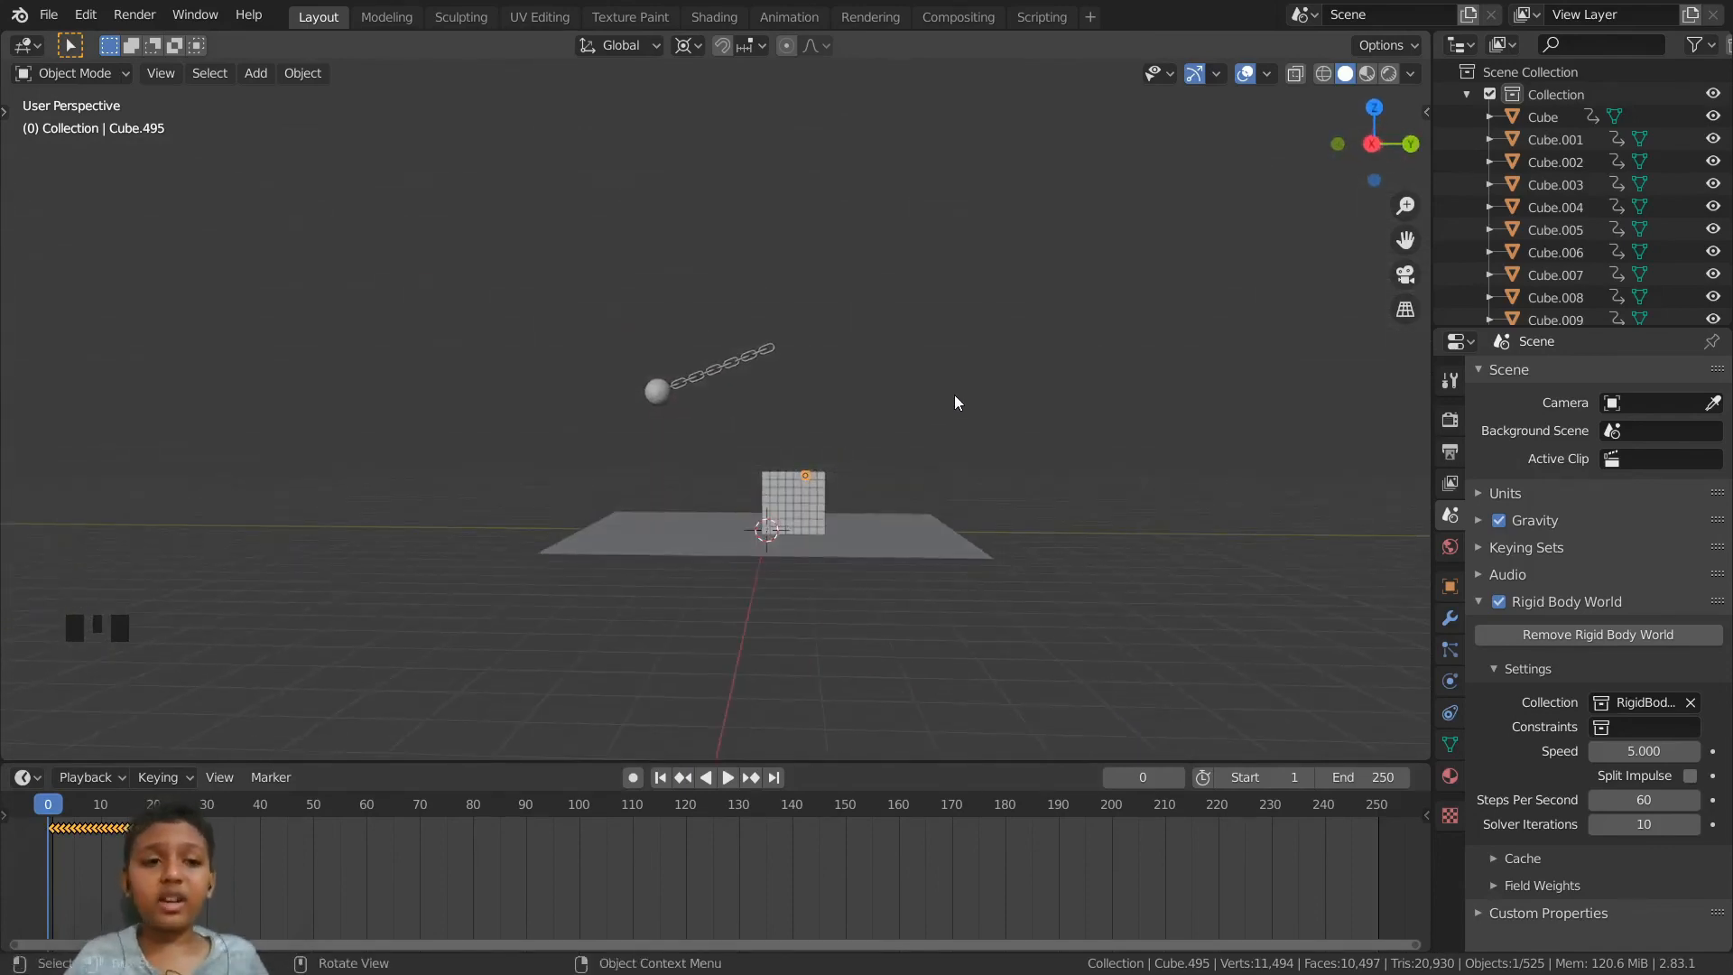